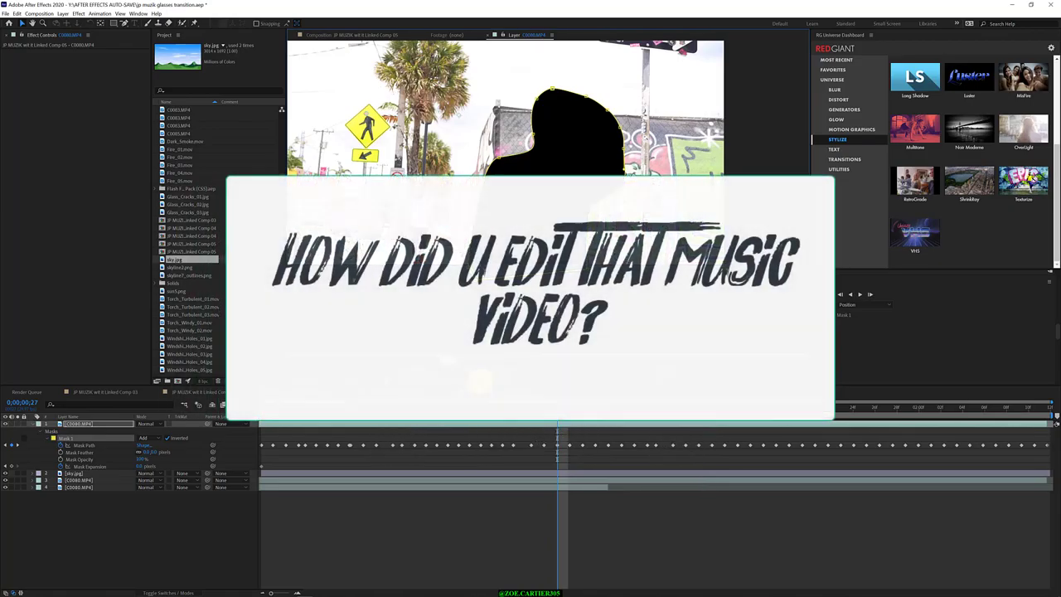
Step: At frame 0;00;00;28, reshape Mask 1 to fit the silhouette's left head edge, crown, left shoulder and bottom corners
{"action": "key", "text": "Page_Down"}
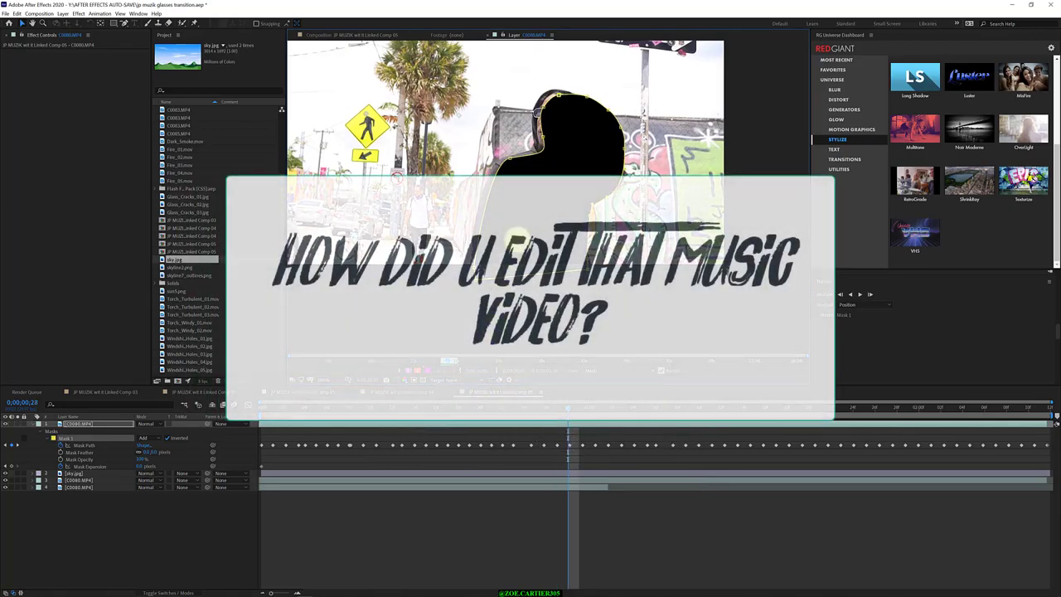
{"action": "left_click_drag", "start_coordinate": [545, 137], "coordinate": [540, 139]}
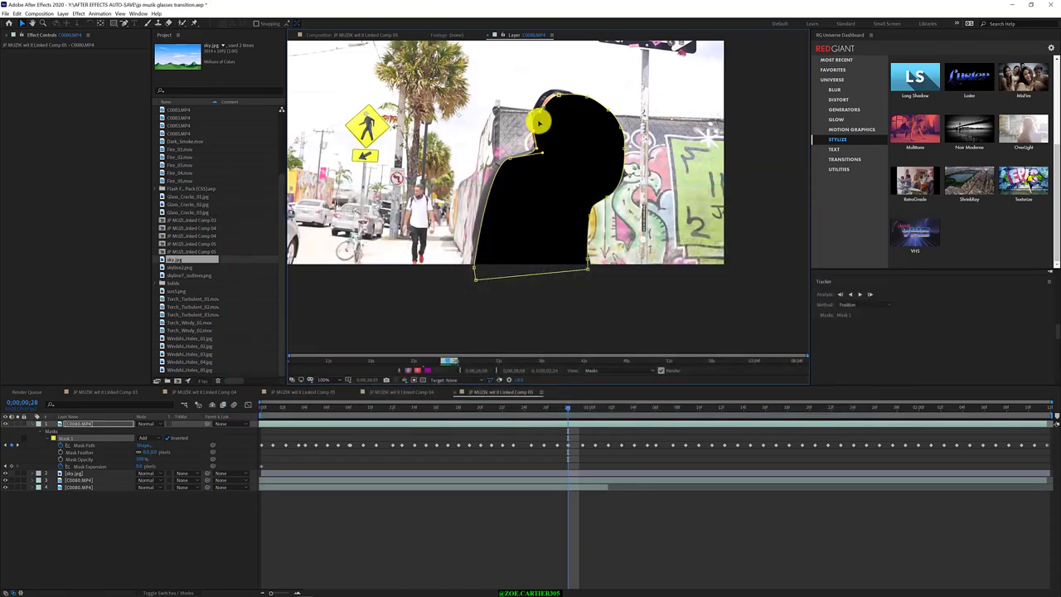
{"action": "mouse_move", "coordinate": [543, 105]}
{"action": "left_mouse_down"}
{"action": "mouse_move", "coordinate": [559, 97]}
{"action": "mouse_move", "coordinate": [550, 89]}
{"action": "left_mouse_up"}
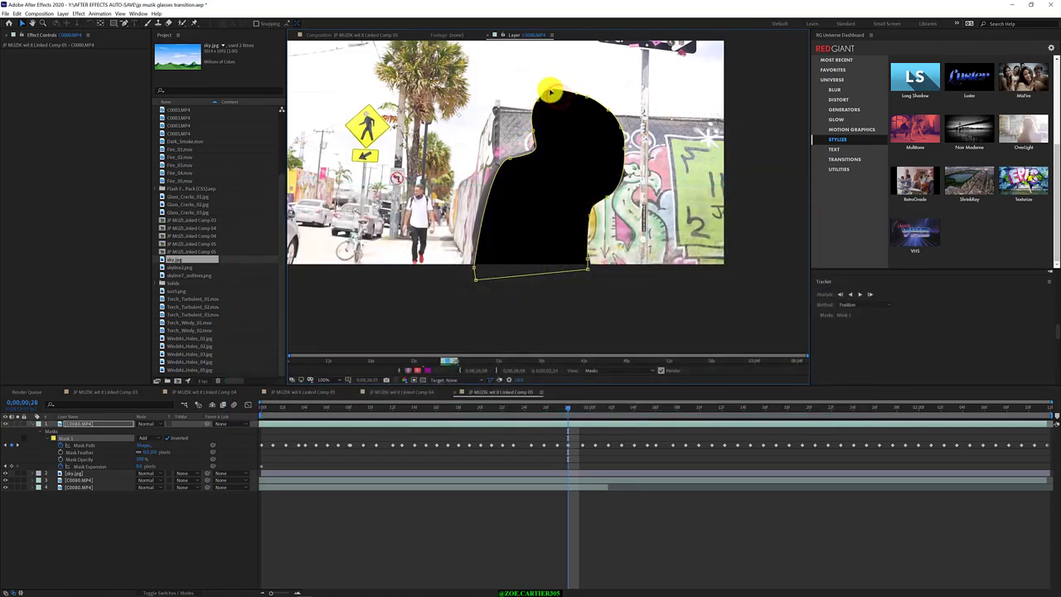
{"action": "left_click", "coordinate": [510, 163]}
{"action": "left_click_drag", "start_coordinate": [509, 163], "coordinate": [467, 269]}
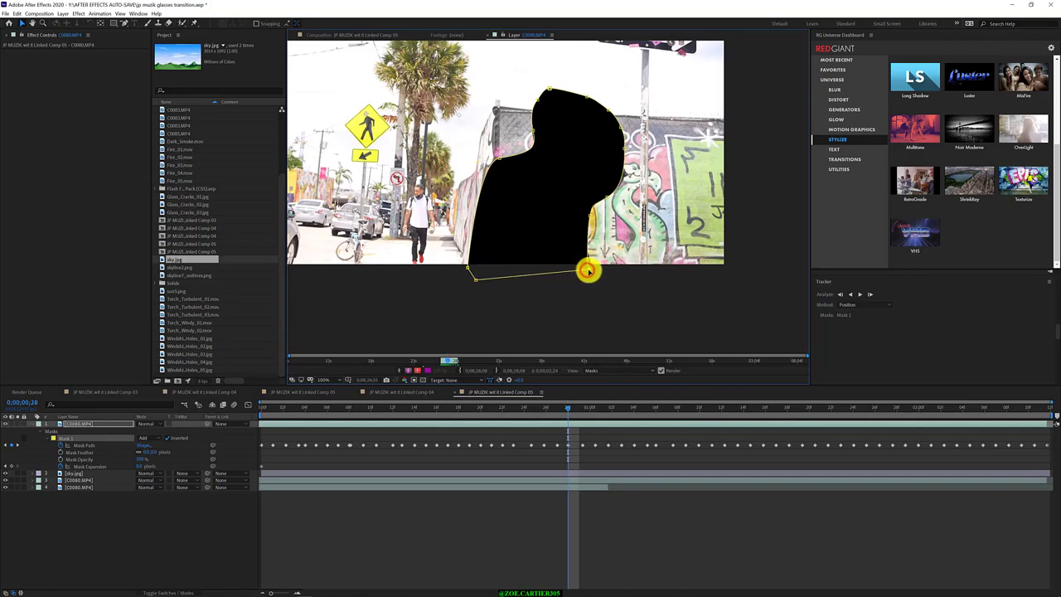
{"action": "left_click_drag", "start_coordinate": [589, 271], "coordinate": [590, 273]}
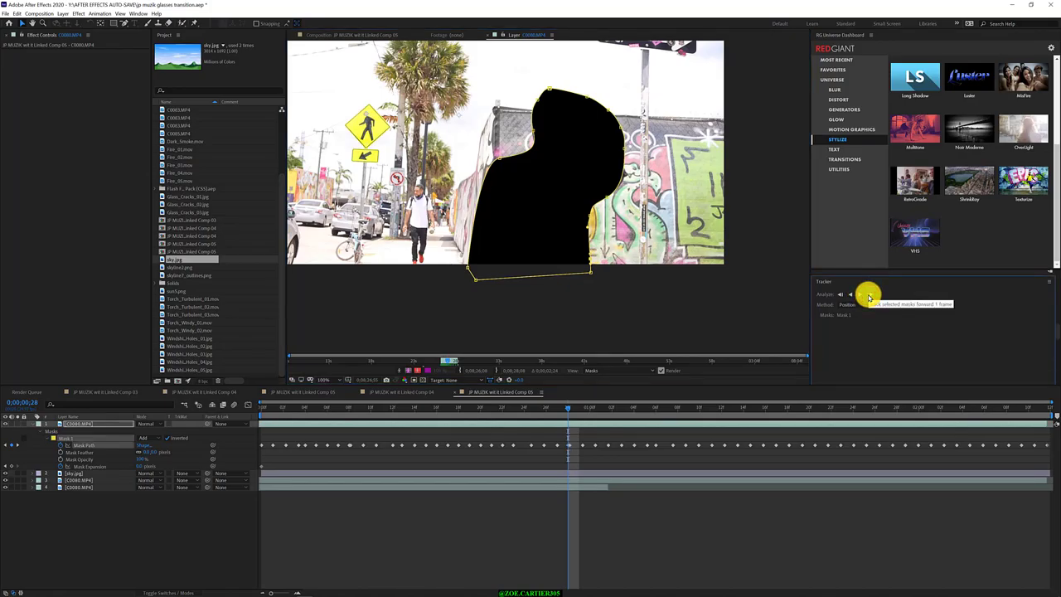
Step: Track Mask 1 forward one frame to 0;00;00;29 and shift the whole mask up and left onto the silhouette
{"action": "left_click", "coordinate": [868, 297]}
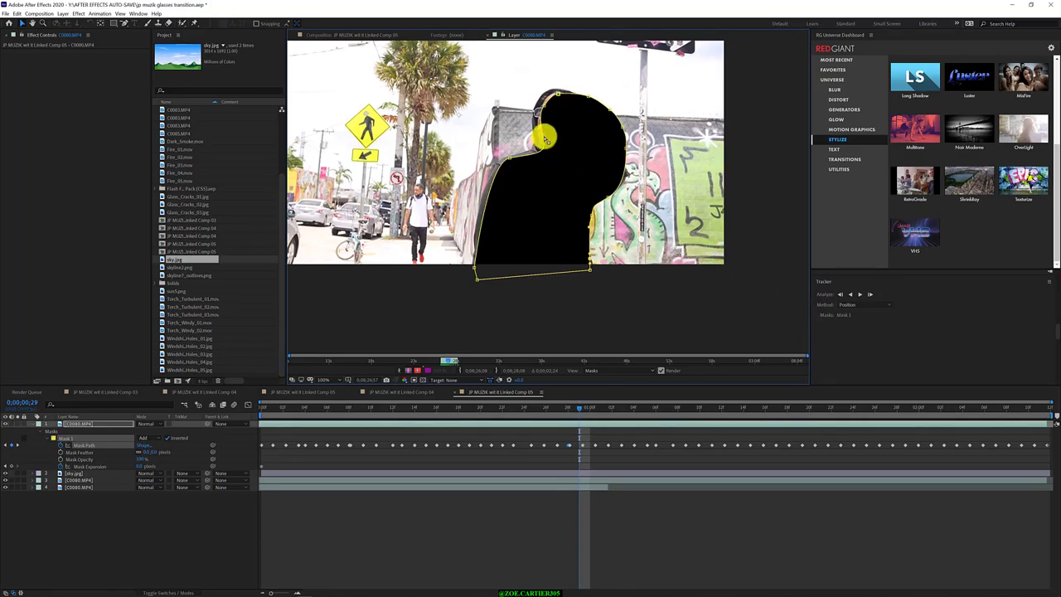
{"action": "left_click", "coordinate": [84, 438]}
{"action": "left_click", "coordinate": [99, 533]}
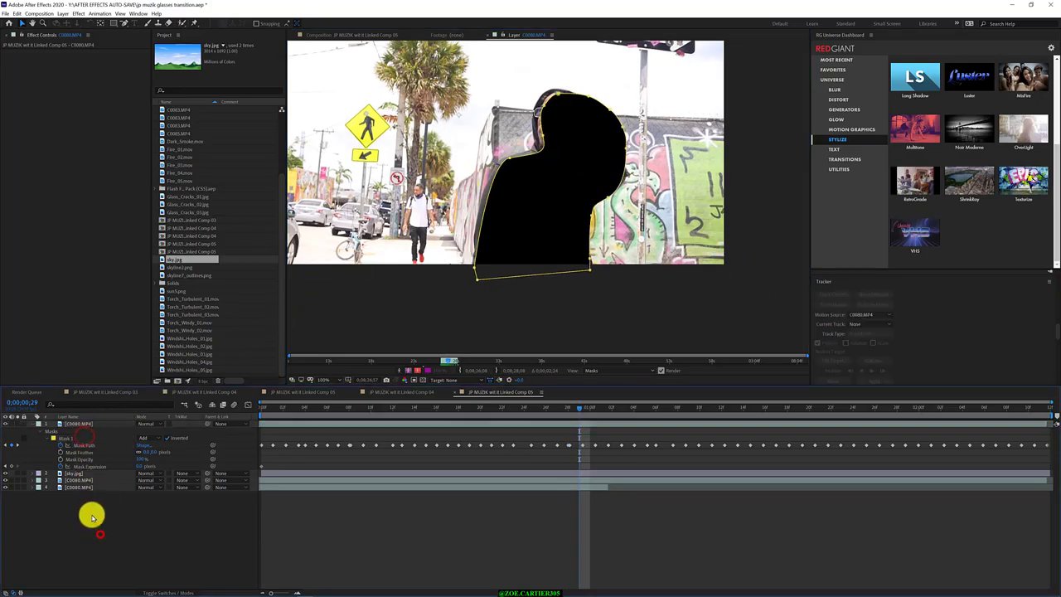
{"action": "left_click", "coordinate": [78, 438]}
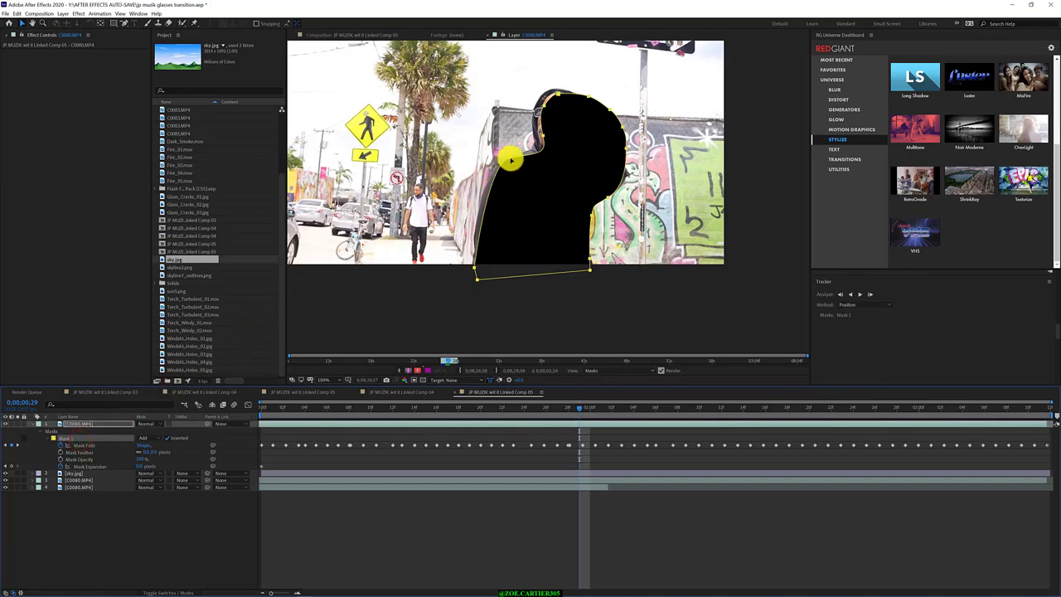
{"action": "left_click_drag", "start_coordinate": [510, 158], "coordinate": [501, 154]}
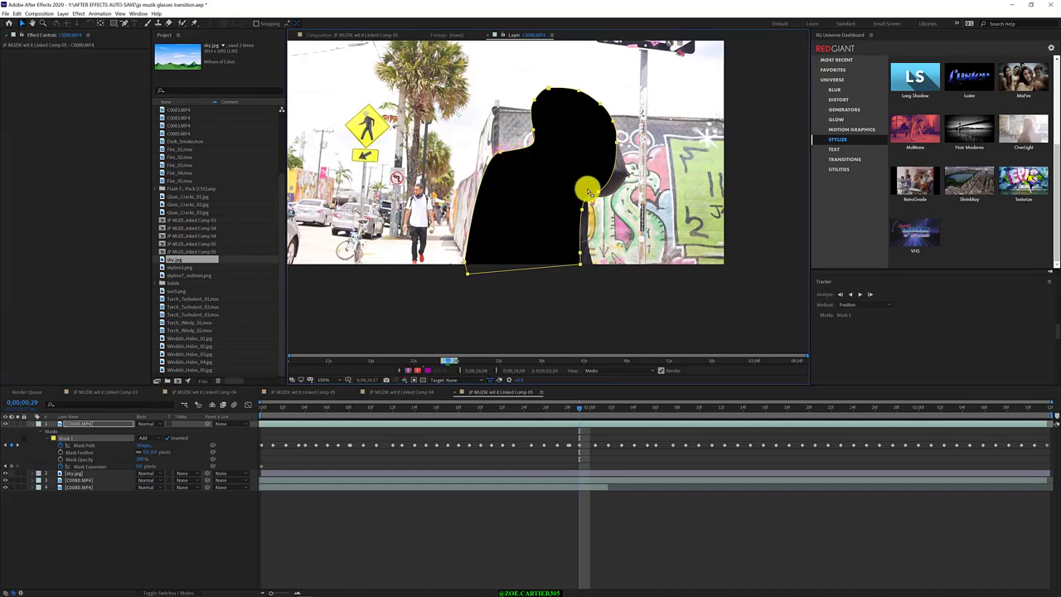
Step: Reshape Mask 1 at frame 0;00;00;29 to fit the back of the head, the right body edge and the left neck edge
{"action": "left_click_drag", "start_coordinate": [597, 193], "coordinate": [600, 196]}
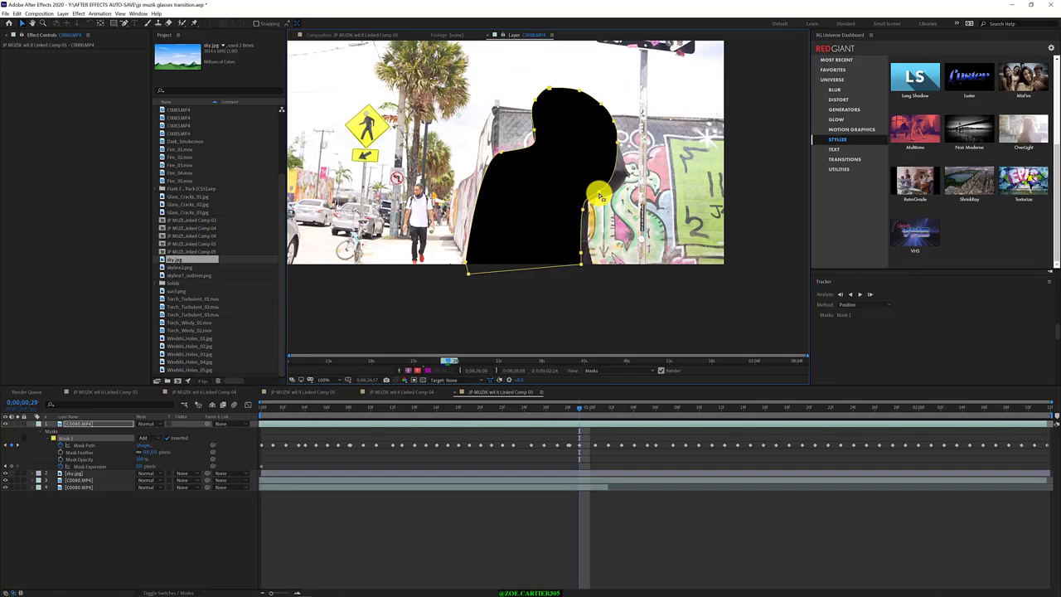
{"action": "left_click", "coordinate": [84, 446]}
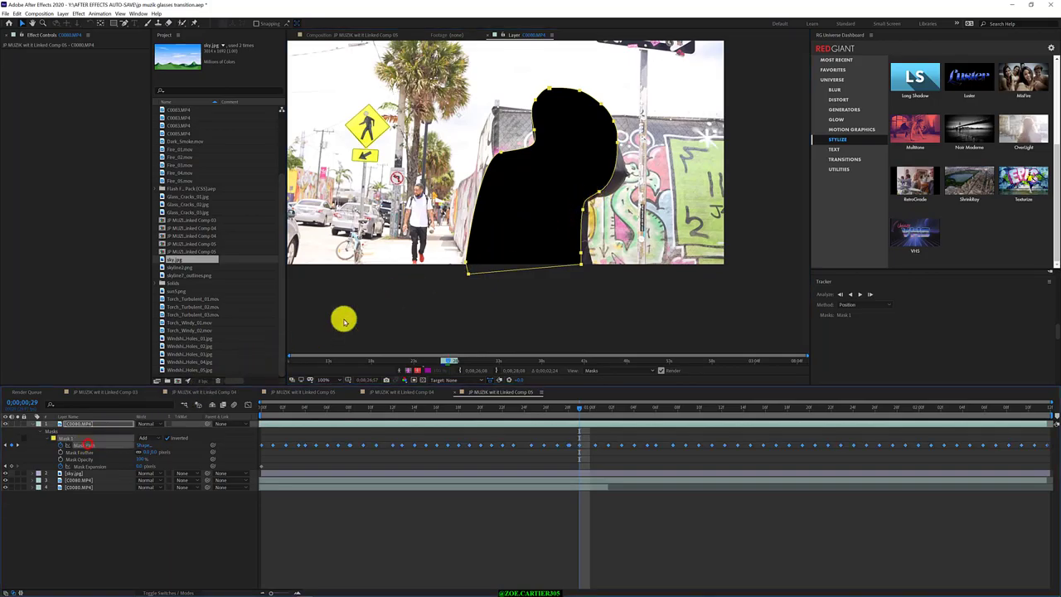
{"action": "left_click", "coordinate": [599, 194]}
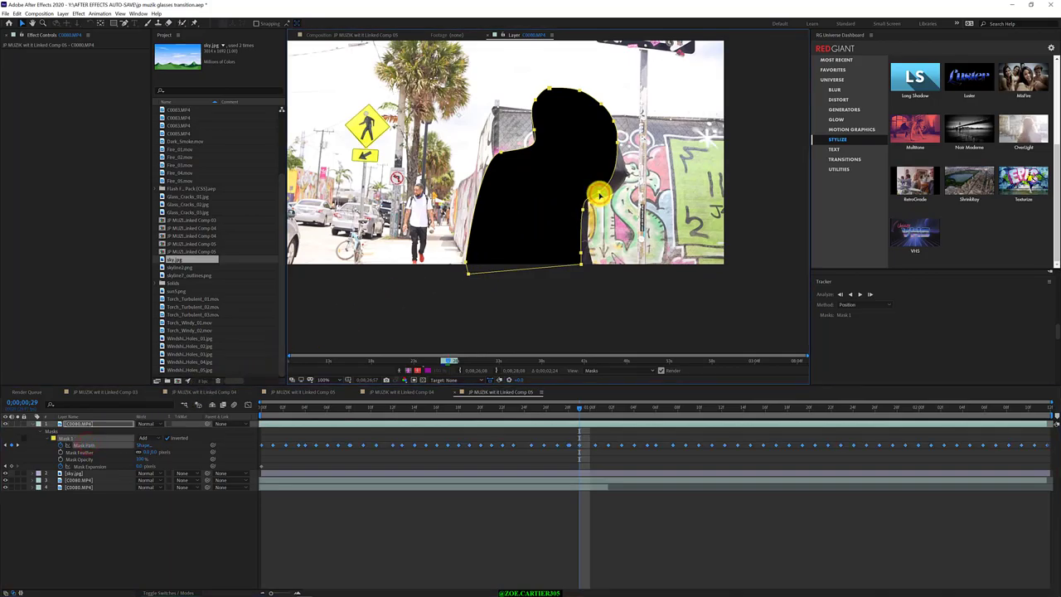
{"action": "left_click_drag", "start_coordinate": [599, 194], "coordinate": [586, 254]}
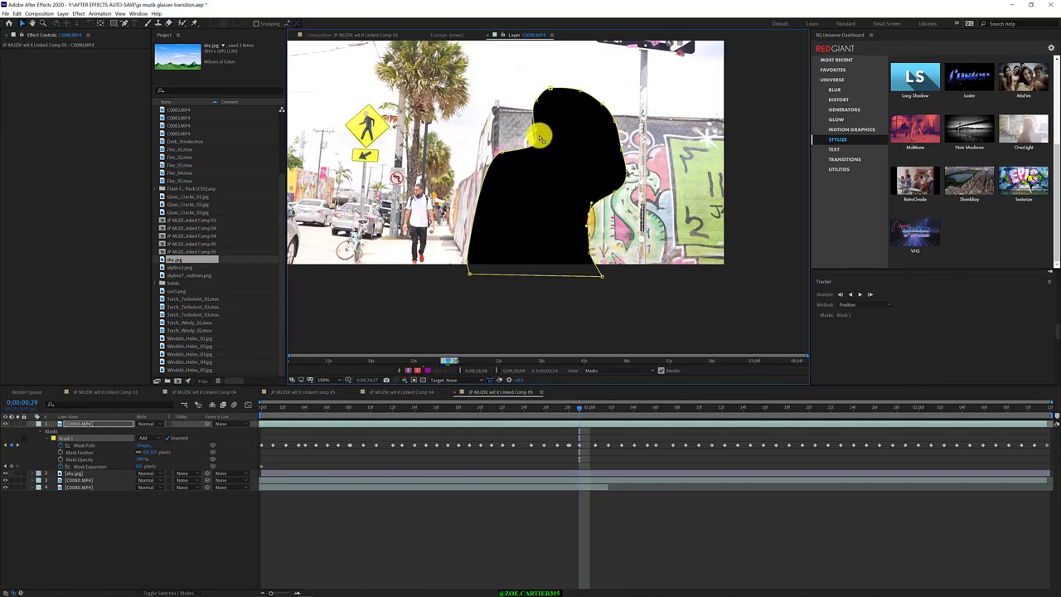
{"action": "left_click_drag", "start_coordinate": [537, 131], "coordinate": [534, 131]}
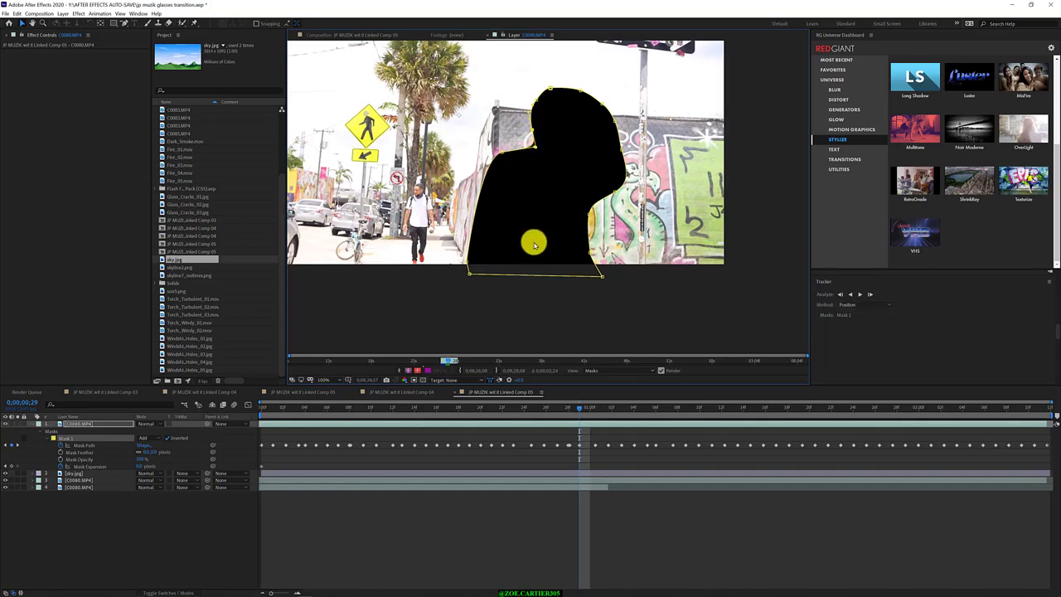
Step: Go back to frame 0;00;00;24 and refit Mask 1 around the crown, neck, left shoulder and lower-left corner
{"action": "key", "text": "Page_Down"}
{"action": "key", "text": "Page_Up"}
{"action": "key", "text": "Page_Up"}
{"action": "key", "text": "Page_Up"}
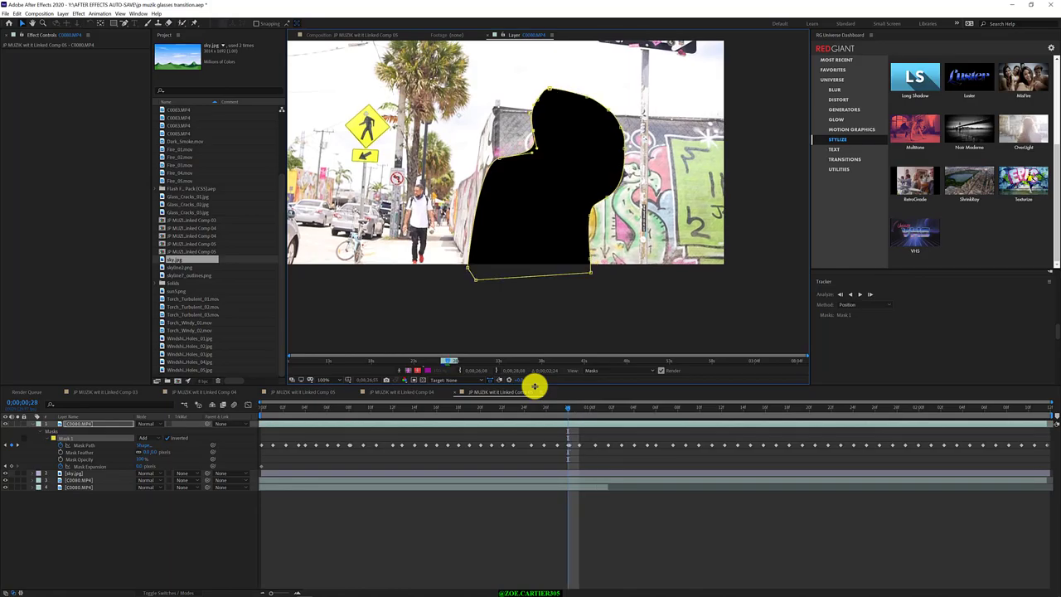
{"action": "key", "text": "Page_Up"}
{"action": "key", "text": "Page_Up"}
{"action": "key", "text": "Page_Up"}
{"action": "key", "text": "Page_Up"}
{"action": "key", "text": "Page_Up"}
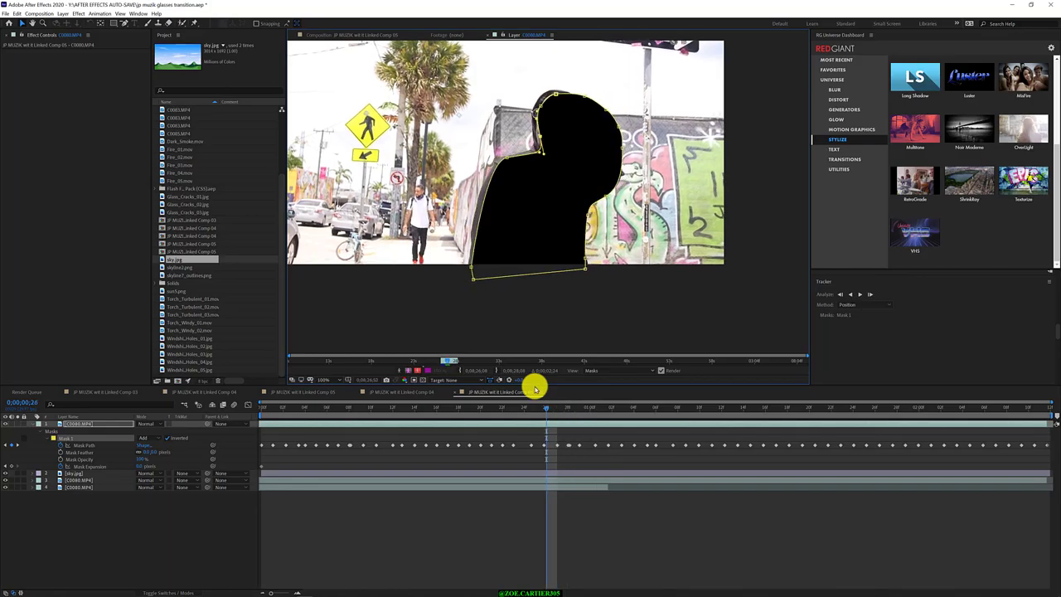
{"action": "key", "text": "Page_Down"}
{"action": "key", "text": "Page_Down"}
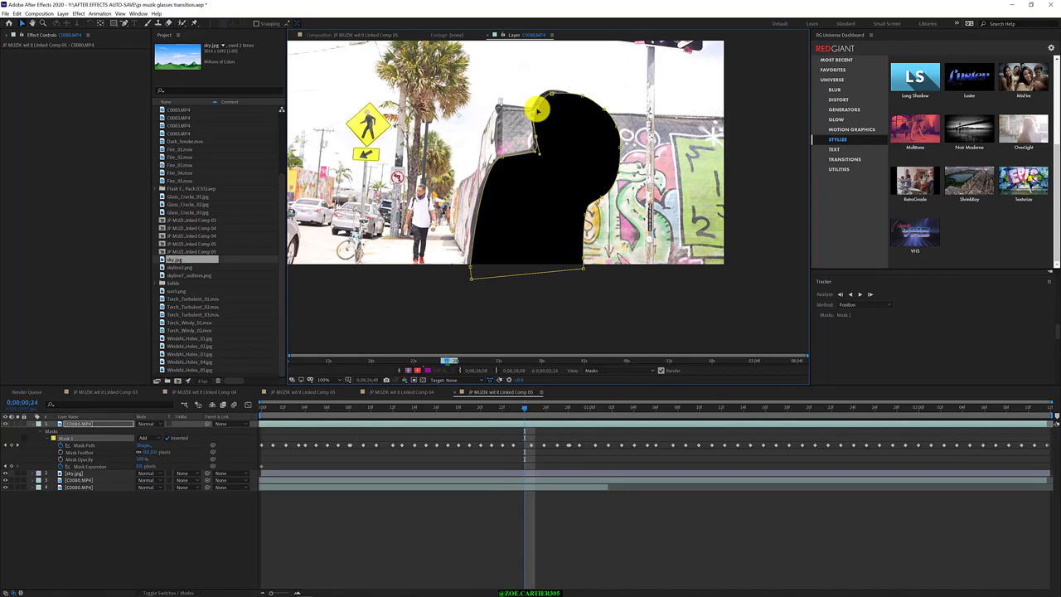
{"action": "left_click_drag", "start_coordinate": [536, 108], "coordinate": [550, 88]}
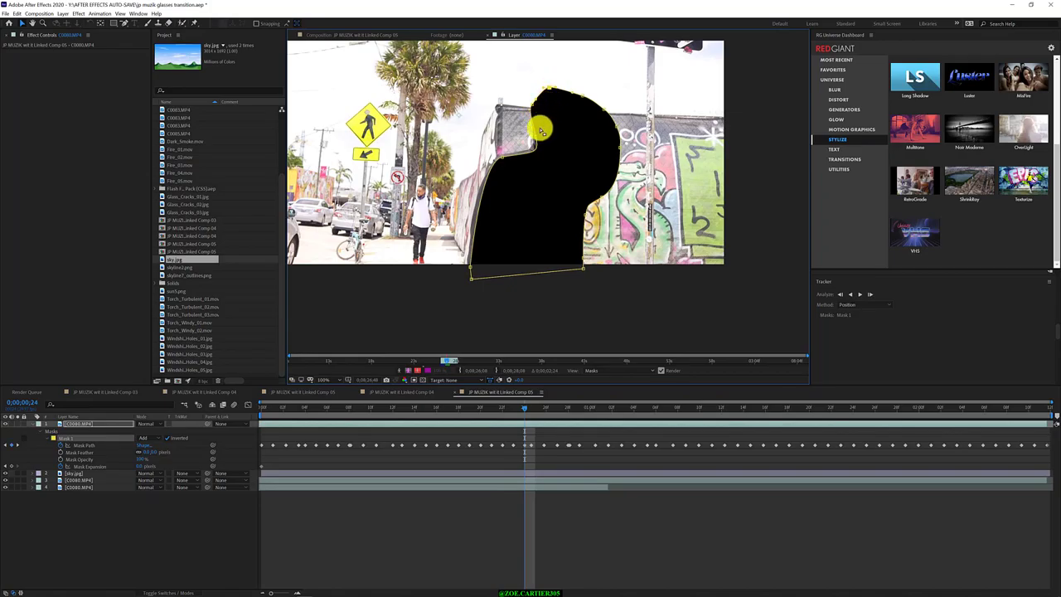
{"action": "left_click_drag", "start_coordinate": [536, 140], "coordinate": [497, 159]}
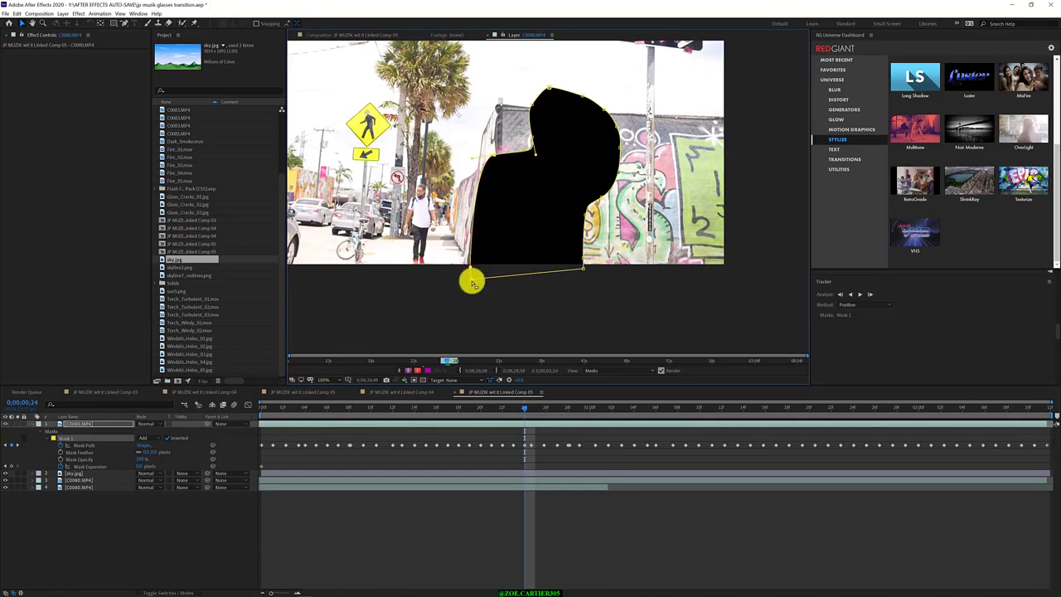
{"action": "left_click_drag", "start_coordinate": [470, 281], "coordinate": [453, 282]}
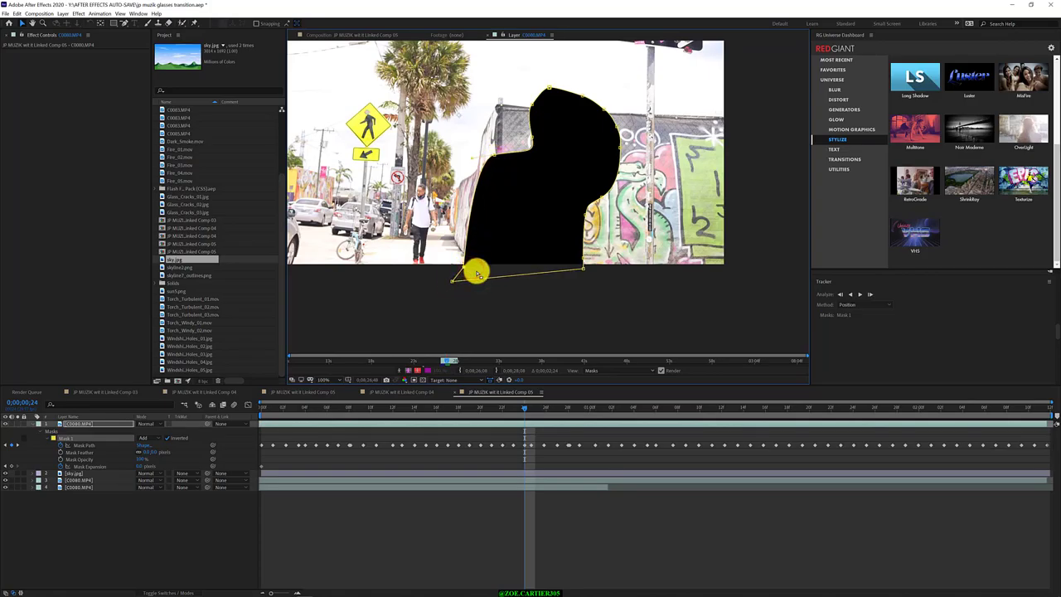
Step: Refit Mask 1's head and left body outline at frames 0;00;00;25 and 0;00;00;26
{"action": "key", "text": "Page_Down"}
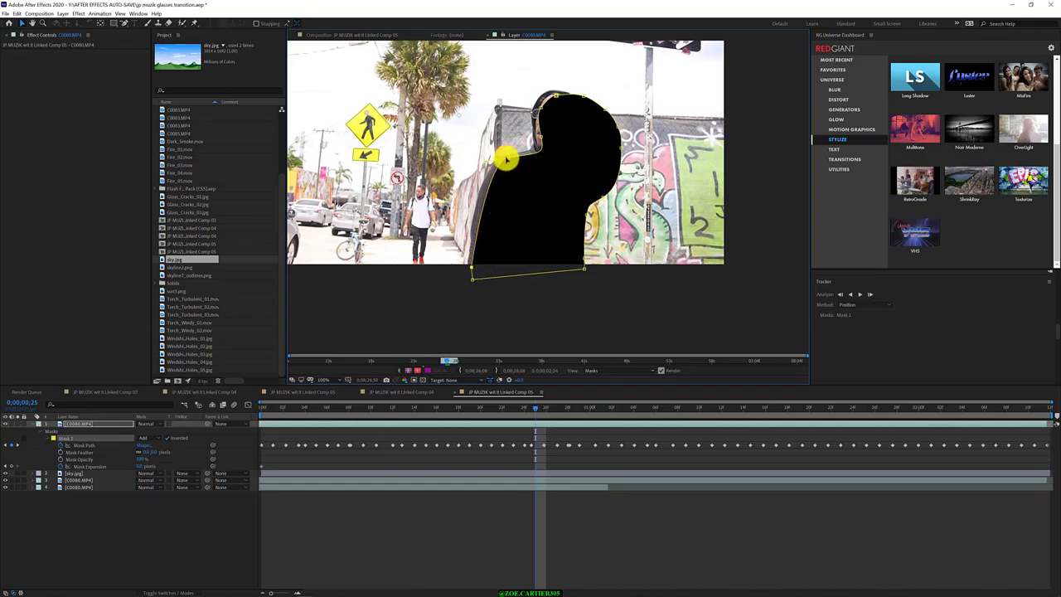
{"action": "left_click_drag", "start_coordinate": [507, 158], "coordinate": [498, 155]}
{"action": "left_click_drag", "start_coordinate": [471, 268], "coordinate": [465, 270]}
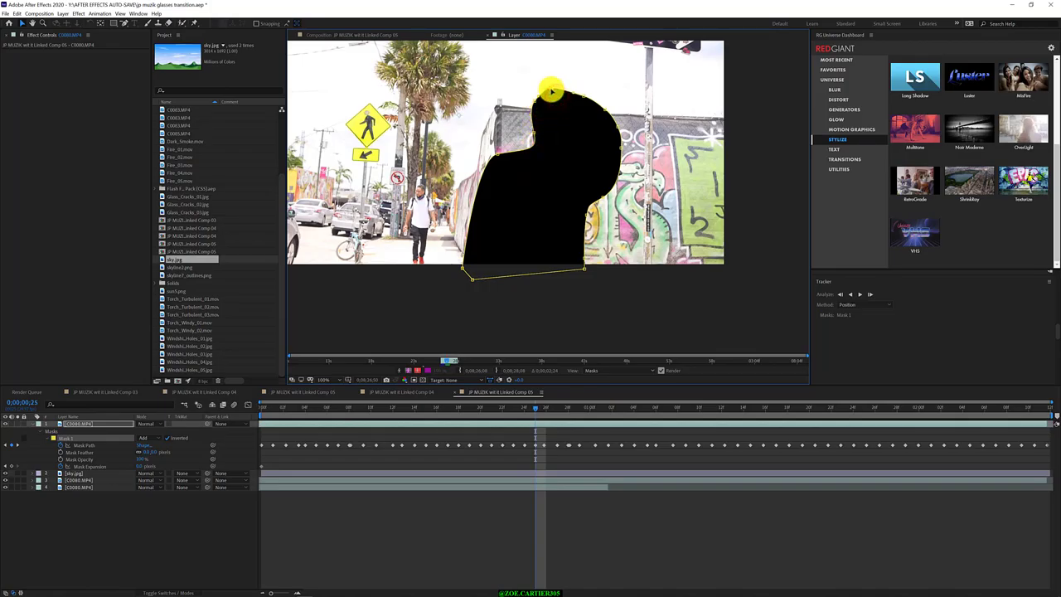
{"action": "key", "text": "Page_Down"}
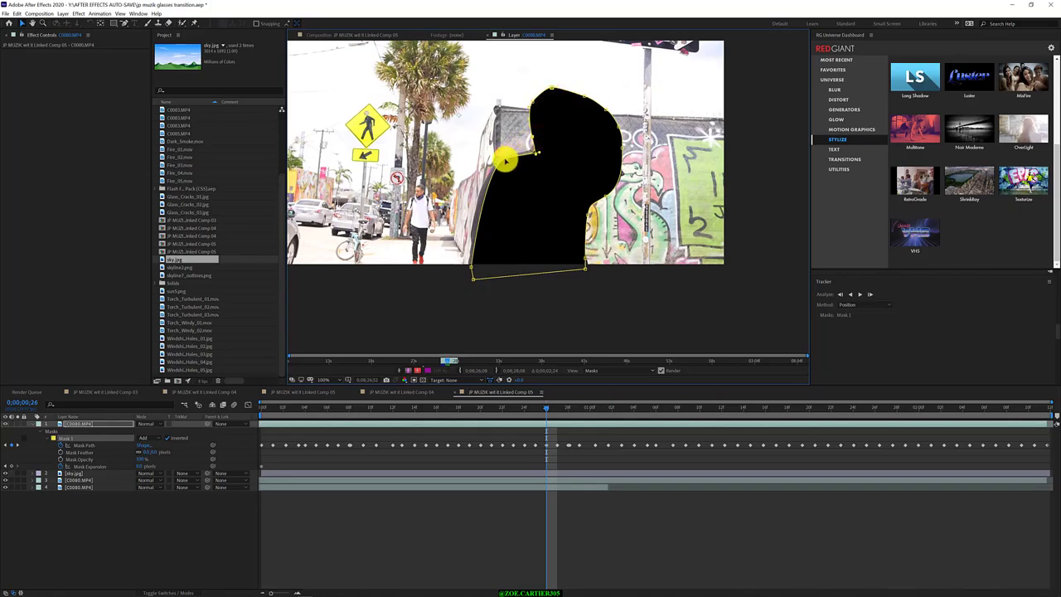
{"action": "left_click_drag", "start_coordinate": [505, 161], "coordinate": [495, 160]}
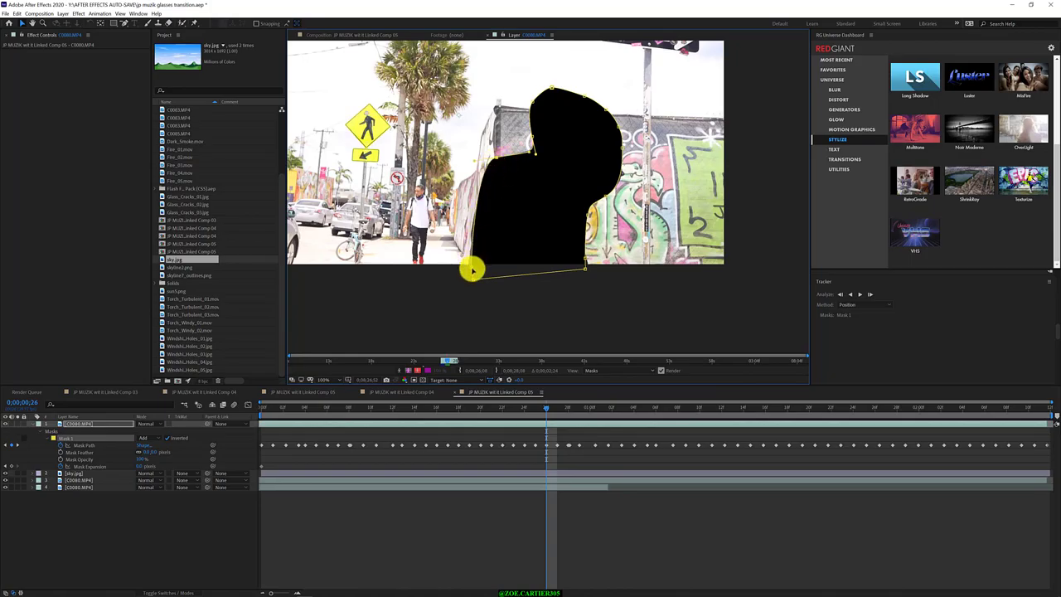
Step: Advance to frame 0;00;01;00 and move Mask 1's left neck, crown, shoulder and lower-left points onto the silhouette
{"action": "key", "text": "Page_Down"}
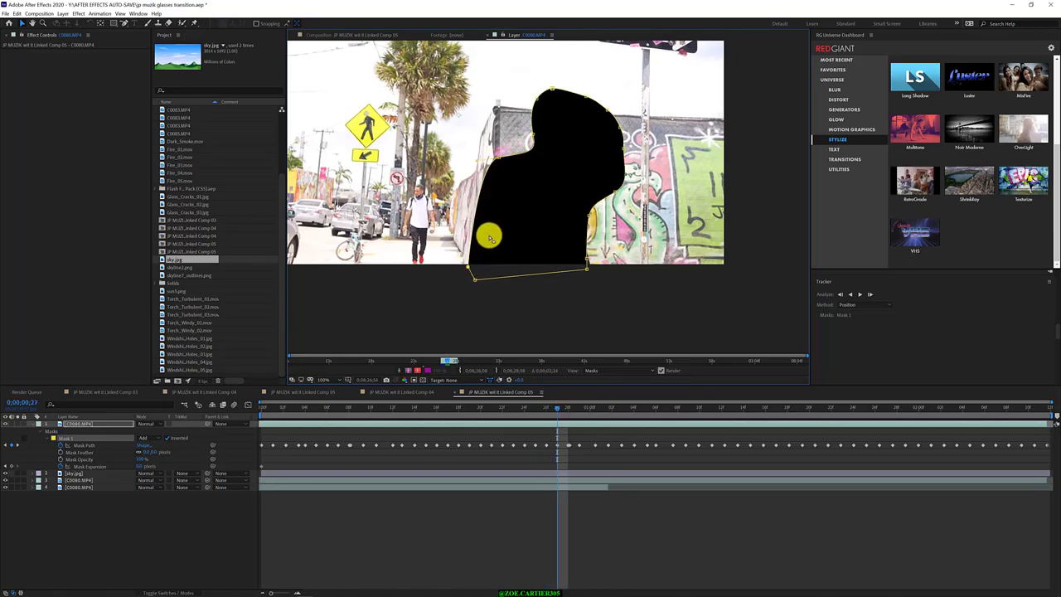
{"action": "key", "text": "Page_Down"}
{"action": "key", "text": "Page_Down"}
{"action": "key", "text": "Page_Down"}
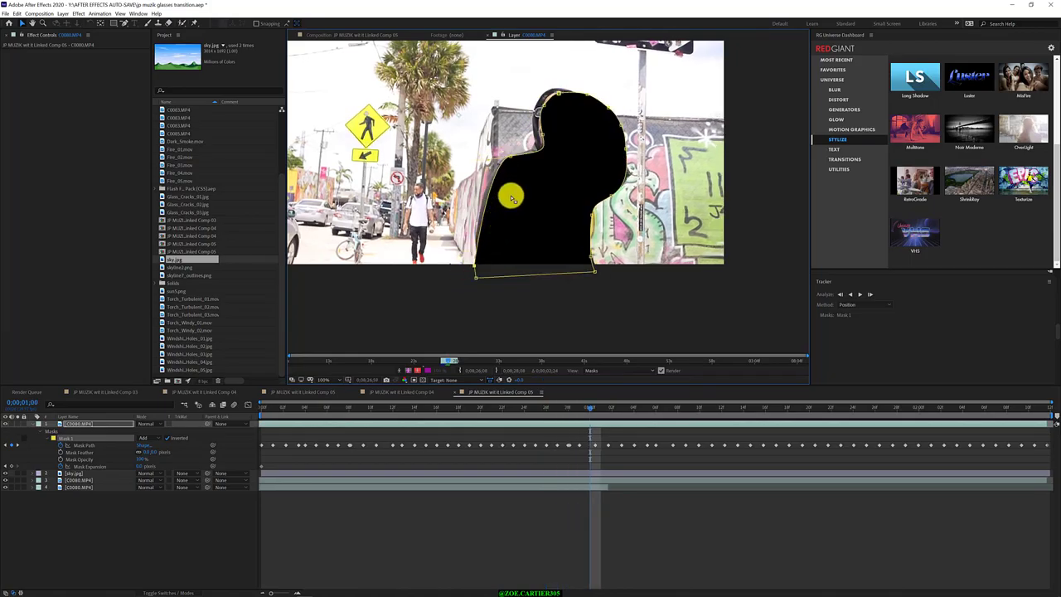
{"action": "left_click_drag", "start_coordinate": [544, 136], "coordinate": [533, 131]}
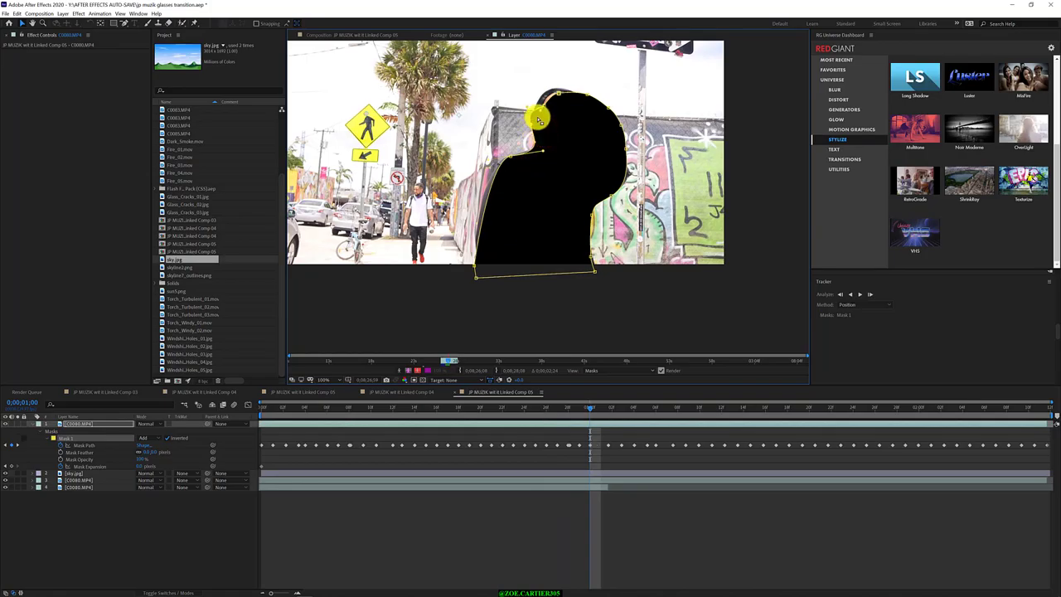
{"action": "left_click", "coordinate": [544, 105]}
{"action": "left_click", "coordinate": [560, 91]}
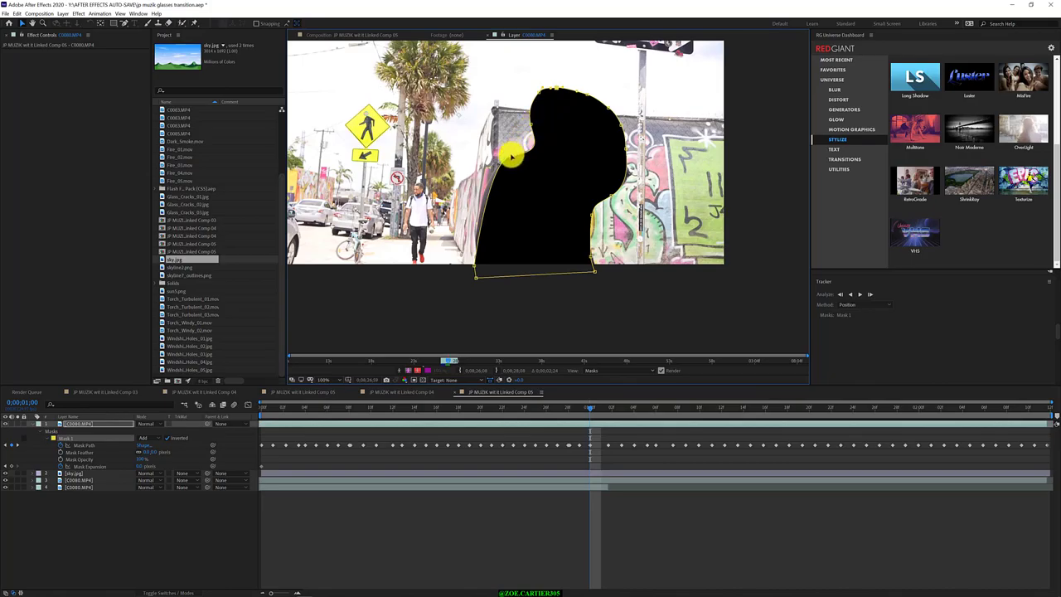
{"action": "left_click_drag", "start_coordinate": [511, 156], "coordinate": [506, 157]}
{"action": "left_click_drag", "start_coordinate": [475, 267], "coordinate": [470, 269]}
Step: At frame 0;00;01;01, pull Mask 1's left shoulder, lower-left and head points out to the silhouette's edge
{"action": "key", "text": "Page_Down"}
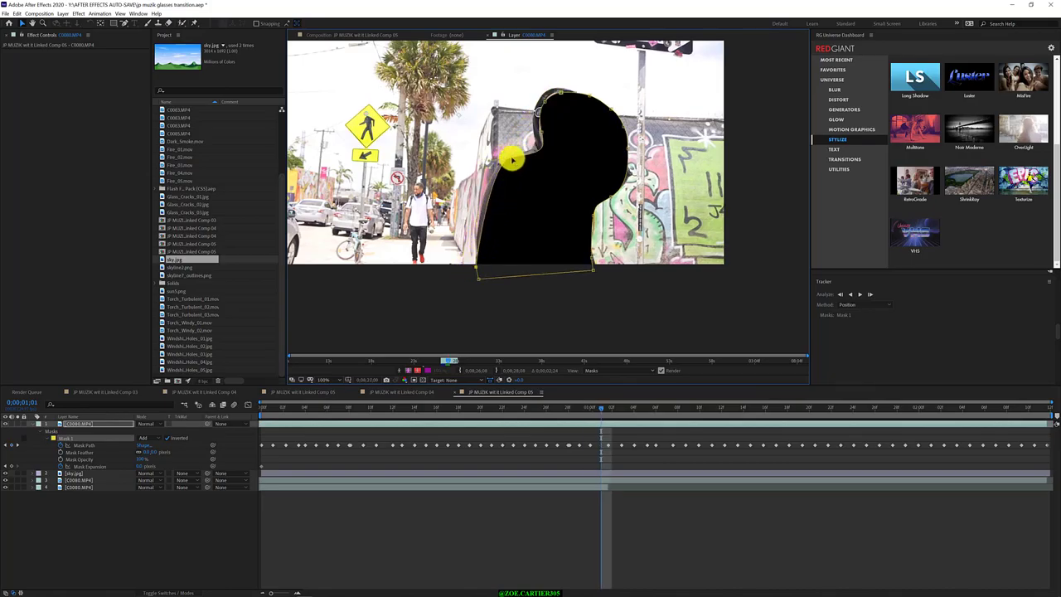
{"action": "left_click_drag", "start_coordinate": [511, 158], "coordinate": [505, 152]}
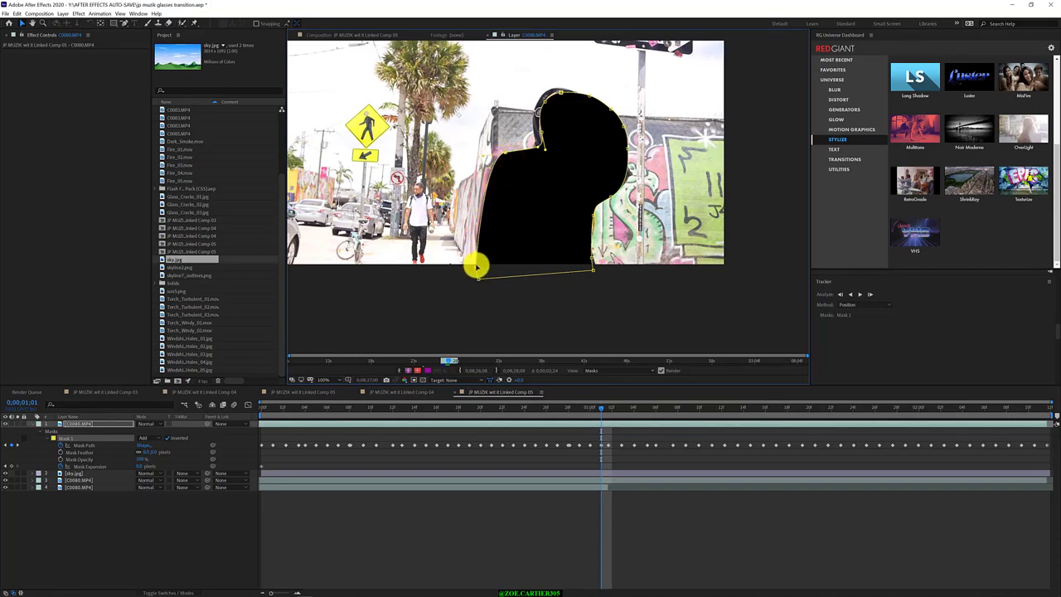
{"action": "left_click_drag", "start_coordinate": [476, 265], "coordinate": [475, 266]}
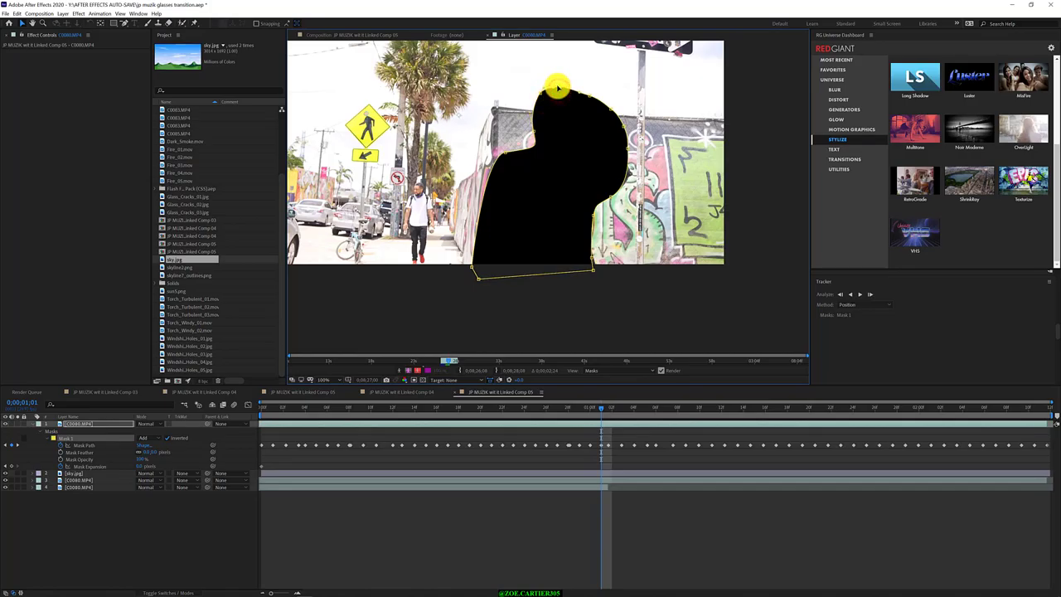
Step: At frame 0;00;01;02, reshape Mask 1 around the neck, left shoulder, lower-left corner, crown and back of the head
{"action": "key", "text": "Page_Down"}
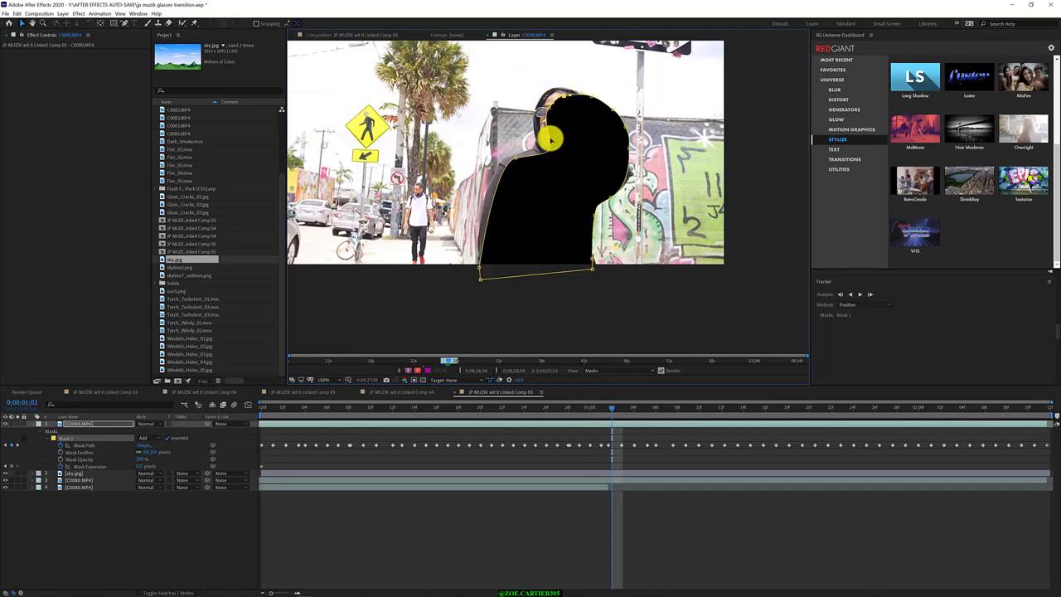
{"action": "left_click_drag", "start_coordinate": [551, 139], "coordinate": [498, 159]}
{"action": "left_click_drag", "start_coordinate": [479, 267], "coordinate": [474, 269]}
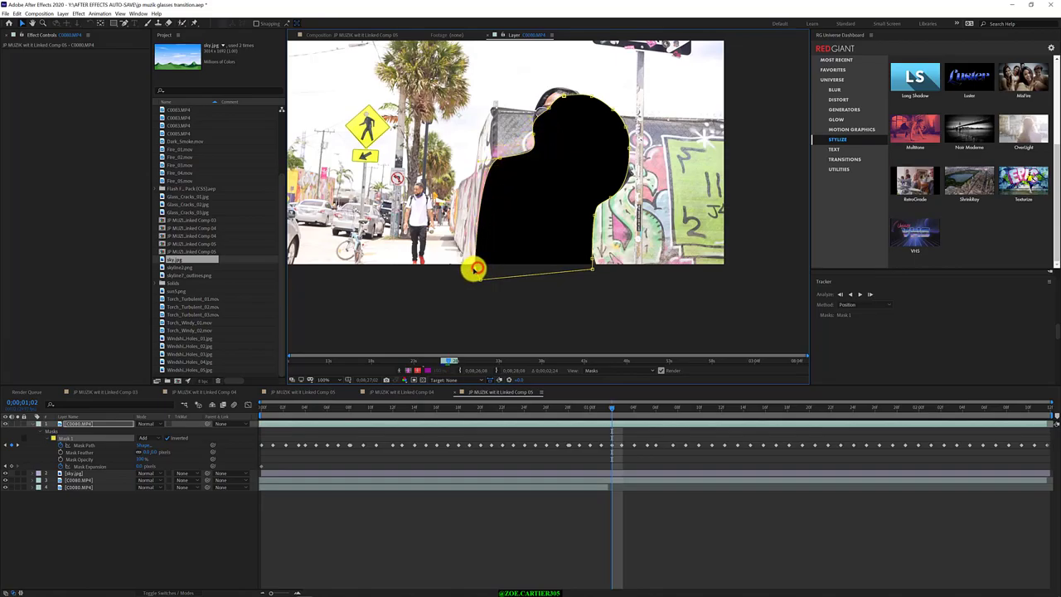
{"action": "left_click_drag", "start_coordinate": [550, 108], "coordinate": [564, 89]}
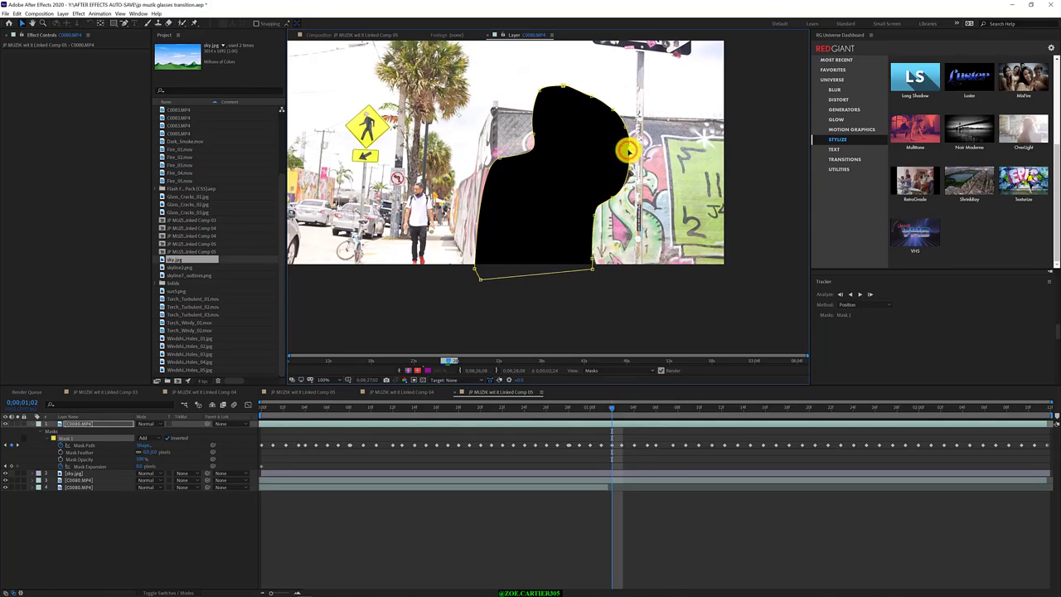
{"action": "left_click_drag", "start_coordinate": [628, 175], "coordinate": [639, 176]}
{"action": "left_click", "coordinate": [596, 260]}
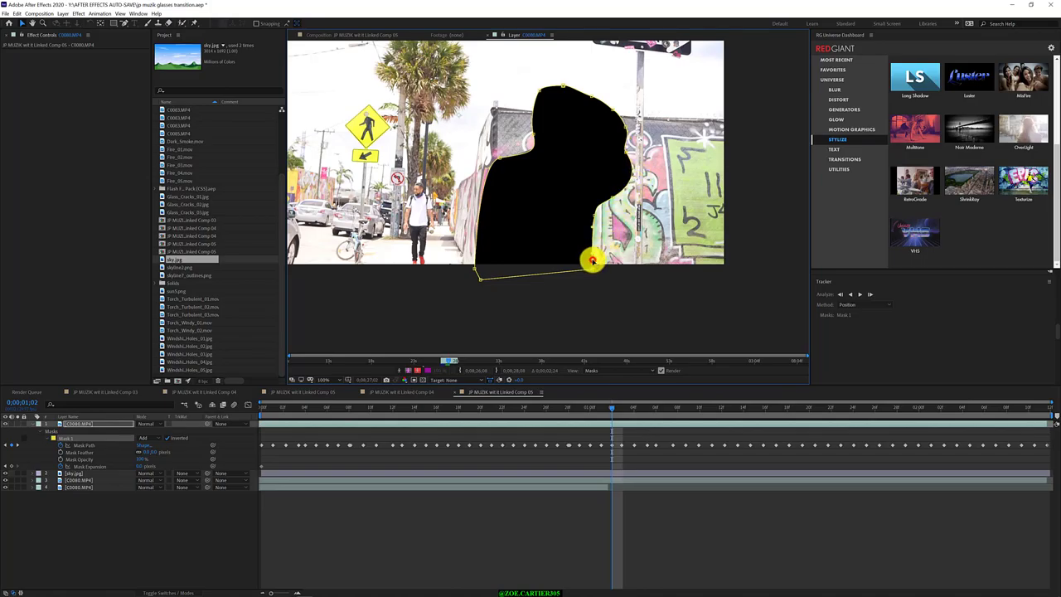
Step: At frame 0;00;01;05, move Mask 1's neck, face, crown, left shoulder and lower-left points out to the silhouette's edge
{"action": "left_click", "coordinate": [592, 260]}
{"action": "key", "text": "Page_Down"}
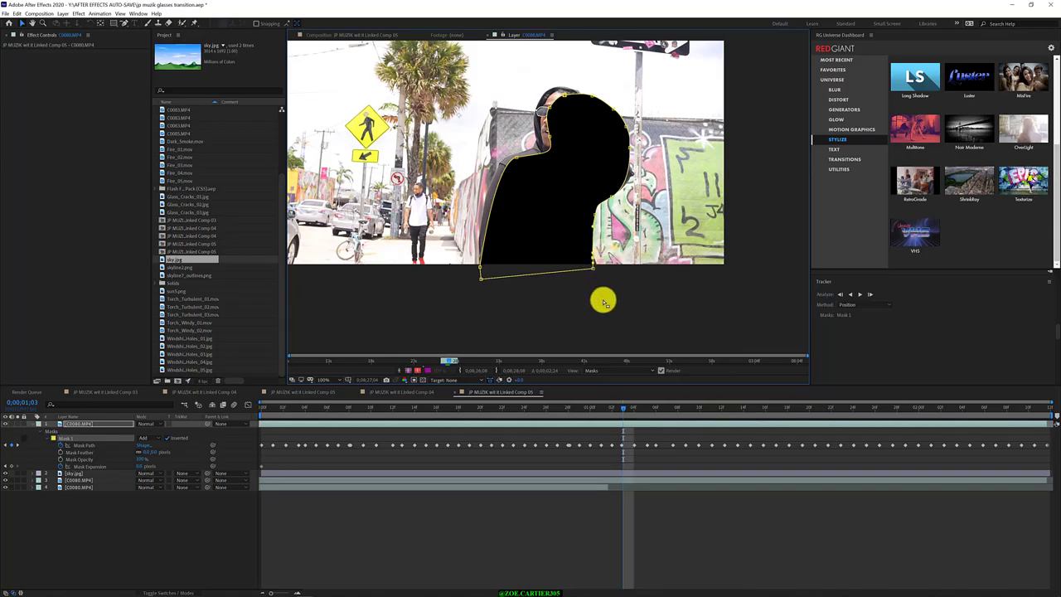
{"action": "left_click_drag", "start_coordinate": [627, 409], "coordinate": [650, 463]}
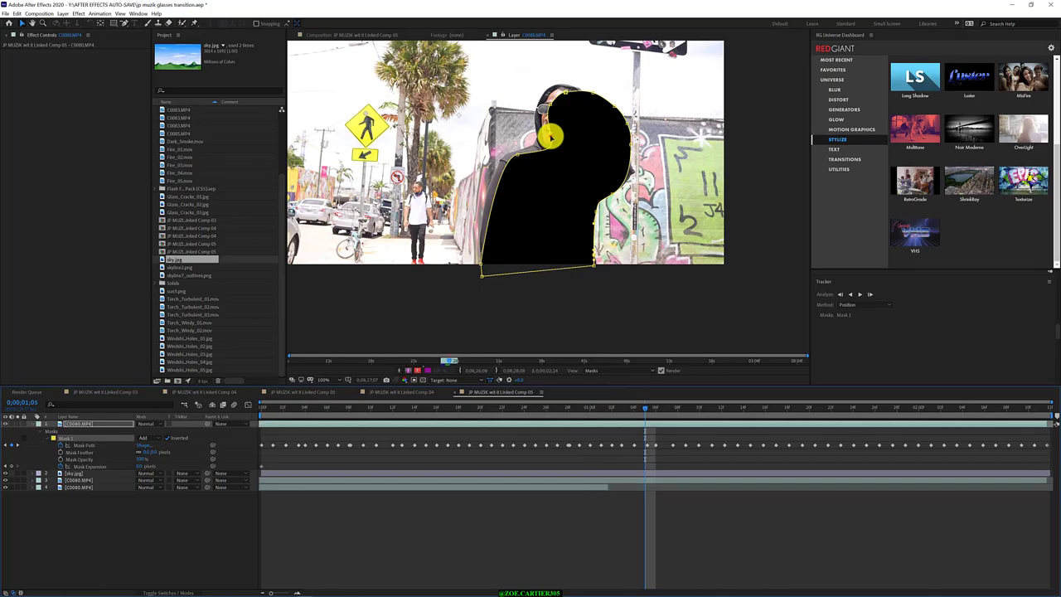
{"action": "left_click_drag", "start_coordinate": [551, 137], "coordinate": [536, 130]}
{"action": "left_click_drag", "start_coordinate": [549, 107], "coordinate": [567, 86]}
{"action": "left_click", "coordinate": [568, 94]}
{"action": "left_click_drag", "start_coordinate": [517, 157], "coordinate": [503, 156]}
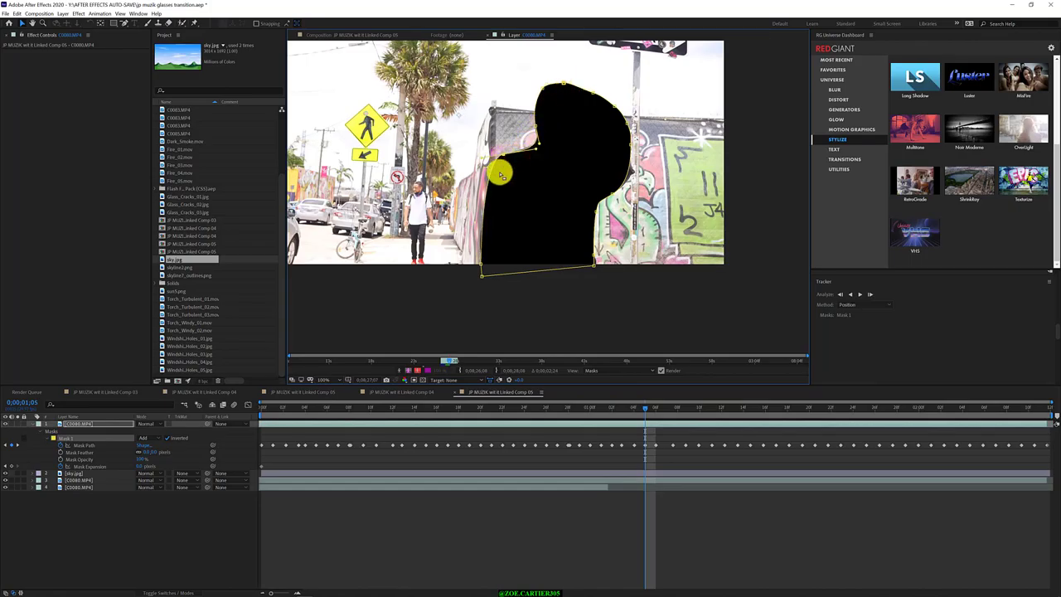
{"action": "left_click_drag", "start_coordinate": [481, 266], "coordinate": [481, 274]}
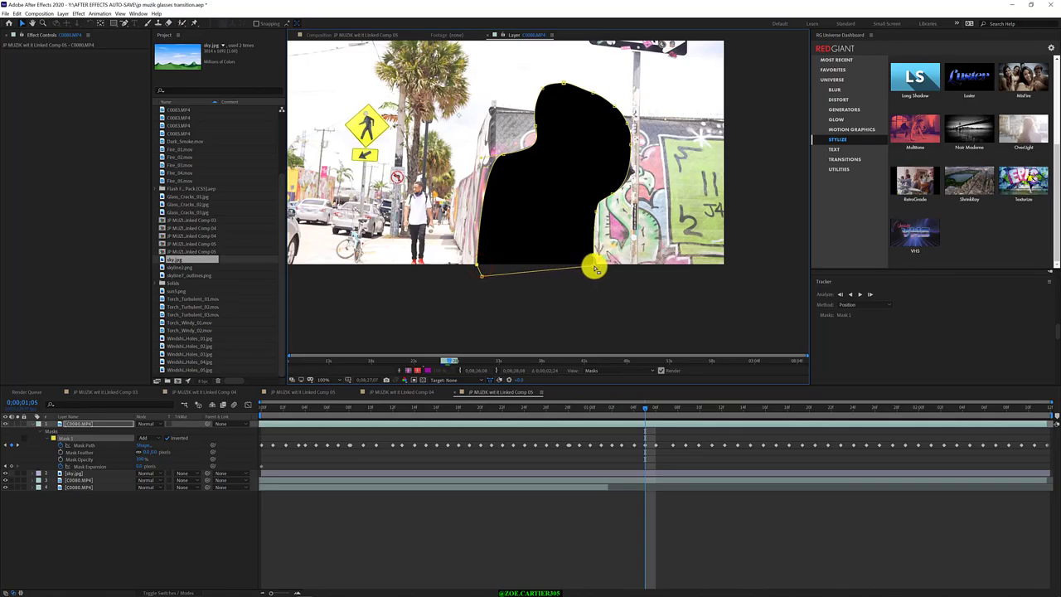
Step: At frame 0;00;01;05, pull Mask 1's lower-right corner below the frame edge and fit the right edge of the head
{"action": "left_click_drag", "start_coordinate": [595, 266], "coordinate": [600, 271]}
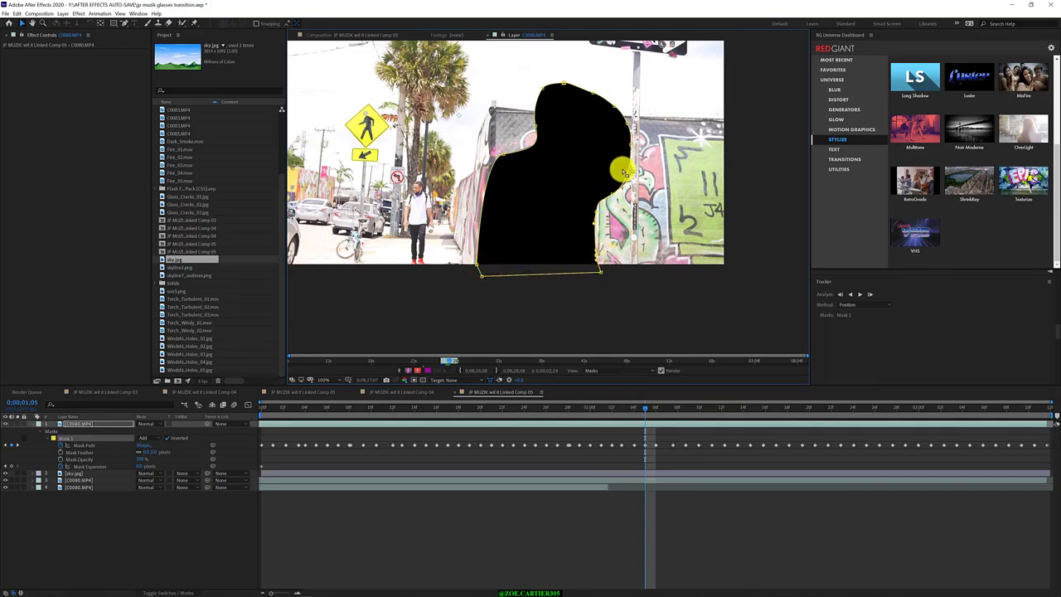
{"action": "left_click_drag", "start_coordinate": [631, 146], "coordinate": [635, 171]}
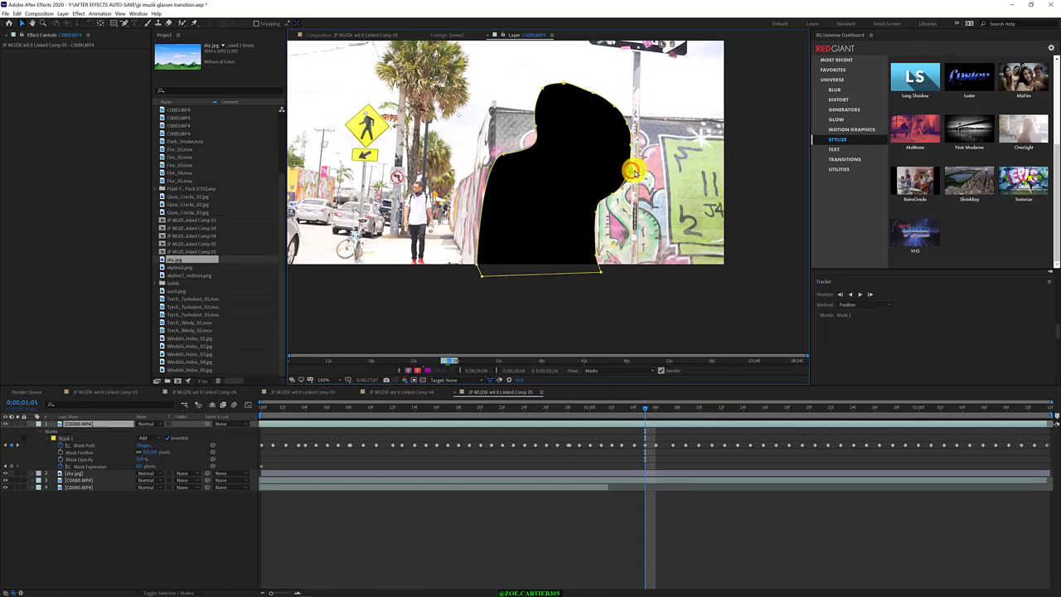
{"action": "left_click", "coordinate": [632, 146]}
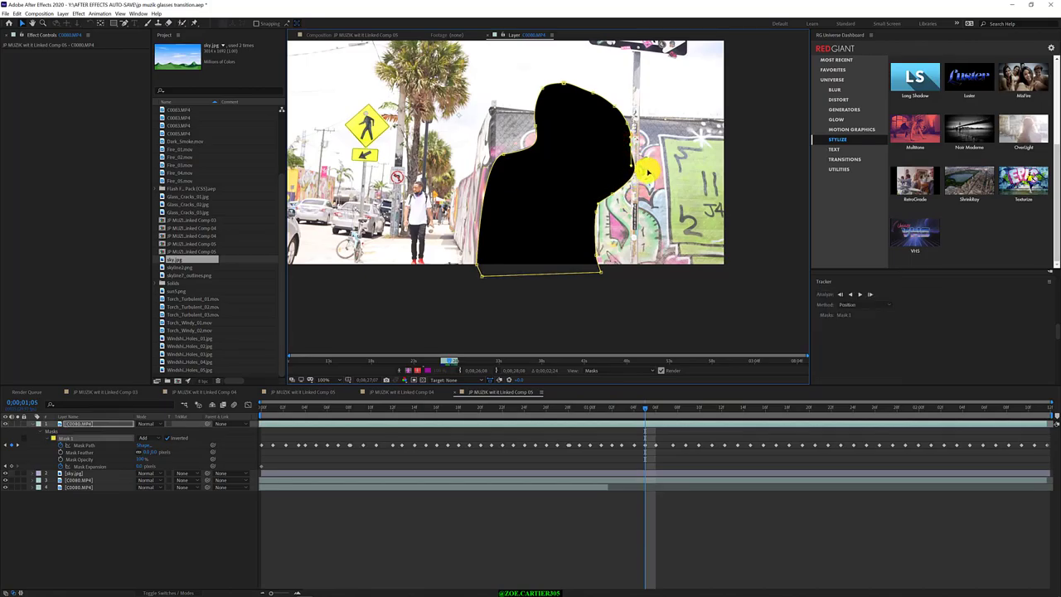
Step: Refit Mask 1's left shoulder at frame 0;00;01;06 and its crown, neck and left shoulder at frame 0;00;01;07
{"action": "left_click", "coordinate": [661, 415]}
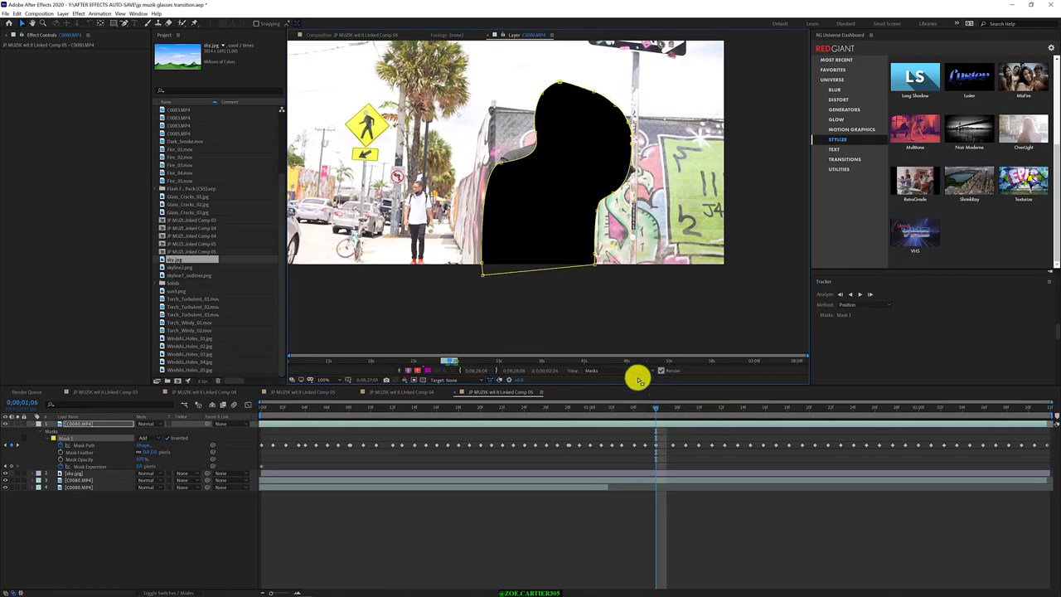
{"action": "left_click_drag", "start_coordinate": [513, 183], "coordinate": [506, 147]}
{"action": "key", "text": "Page_Down"}
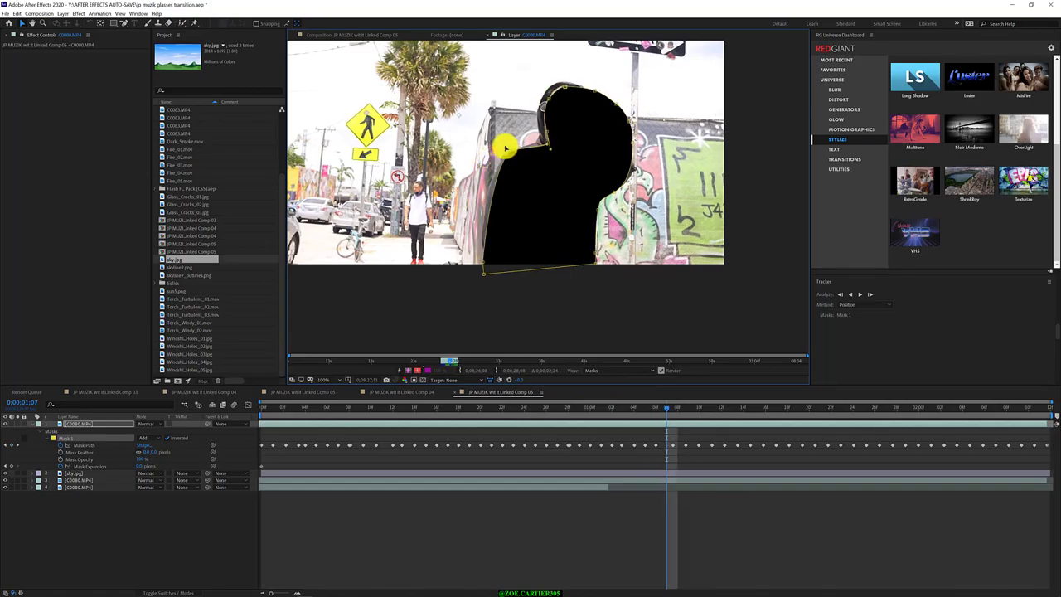
{"action": "left_click_drag", "start_coordinate": [553, 97], "coordinate": [560, 82]}
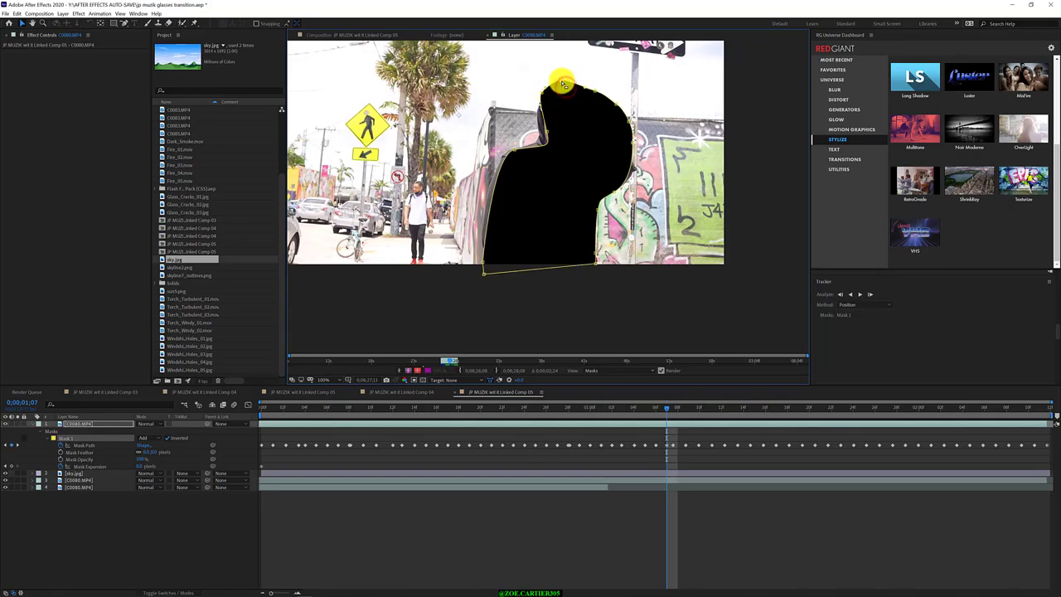
{"action": "left_click_drag", "start_coordinate": [545, 130], "coordinate": [501, 154]}
Step: Reshape Mask 1 around the left shoulder, face and crown at frames 0;00;01;08 and 0;00;01;09
{"action": "key", "text": "Page_Down"}
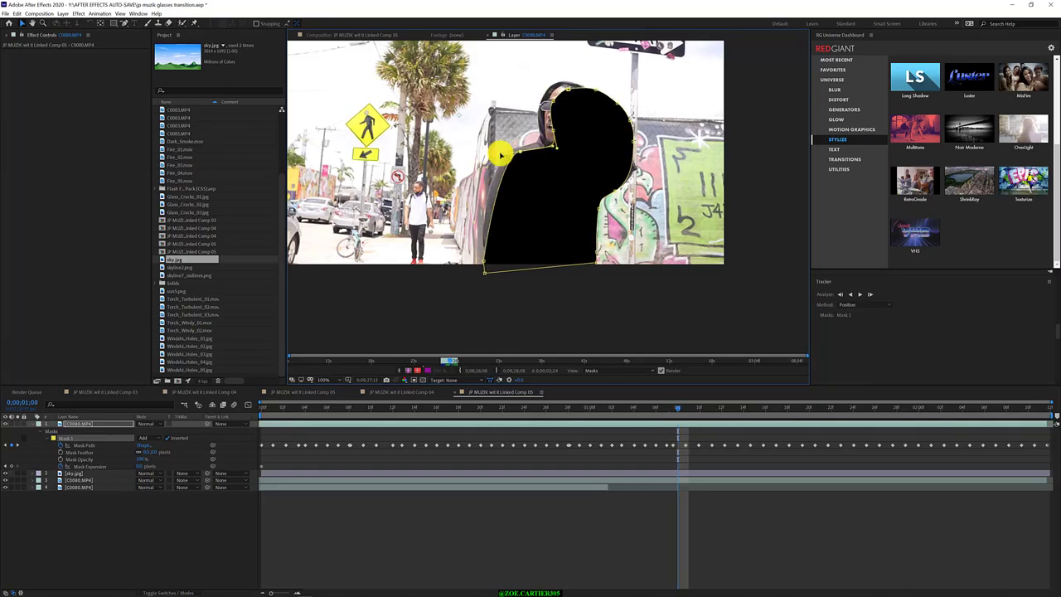
{"action": "mouse_move", "coordinate": [501, 156]}
{"action": "left_mouse_down"}
{"action": "mouse_move", "coordinate": [517, 149]}
{"action": "mouse_move", "coordinate": [497, 150]}
{"action": "left_mouse_up"}
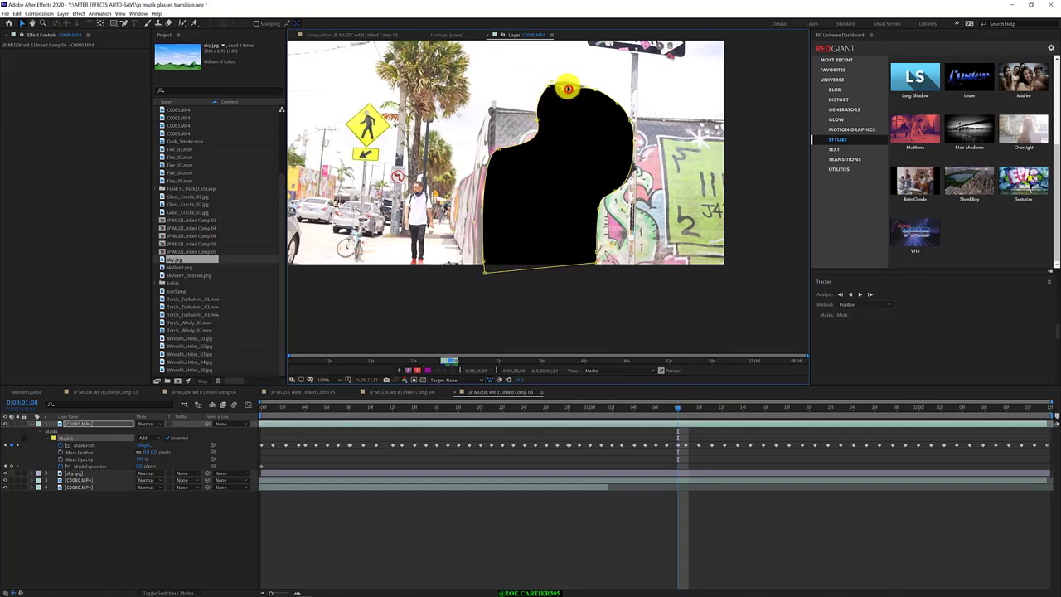
{"action": "left_click_drag", "start_coordinate": [569, 89], "coordinate": [568, 83]}
{"action": "key", "text": "Page_Down"}
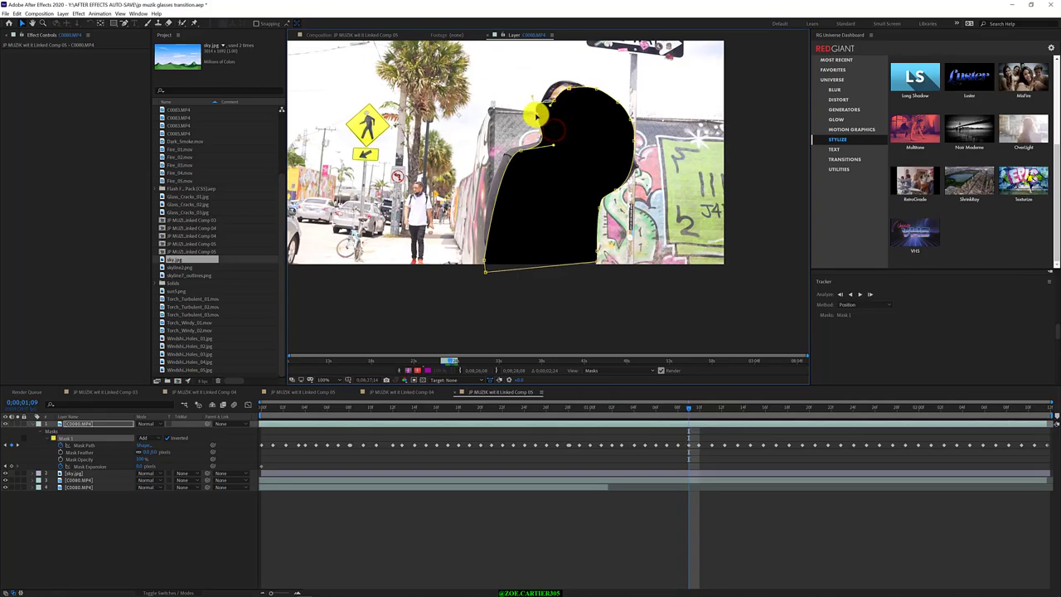
{"action": "mouse_move", "coordinate": [569, 89]}
{"action": "left_mouse_down"}
{"action": "mouse_move", "coordinate": [551, 79]}
{"action": "mouse_move", "coordinate": [558, 85]}
{"action": "left_mouse_up"}
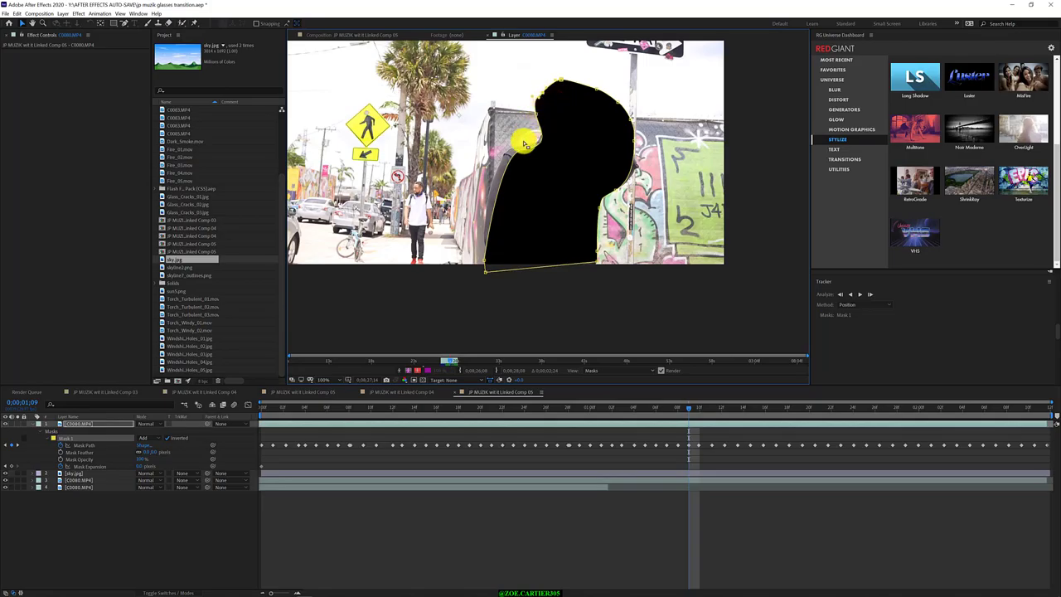
{"action": "left_click_drag", "start_coordinate": [517, 150], "coordinate": [570, 80]}
Step: Advance through frame 0;00;01;10 to 0;00;01;11 and fit Mask 1's face, crown and left shoulder points to the silhouette
{"action": "key", "text": "Page_Down"}
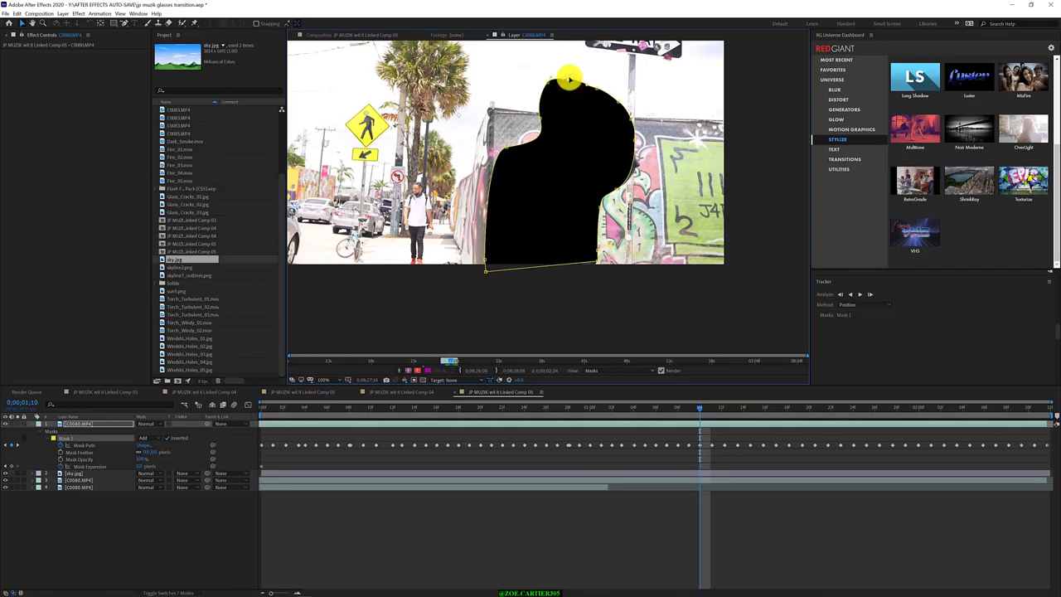
{"action": "key", "text": "Page_Down"}
{"action": "left_click_drag", "start_coordinate": [556, 130], "coordinate": [551, 122]}
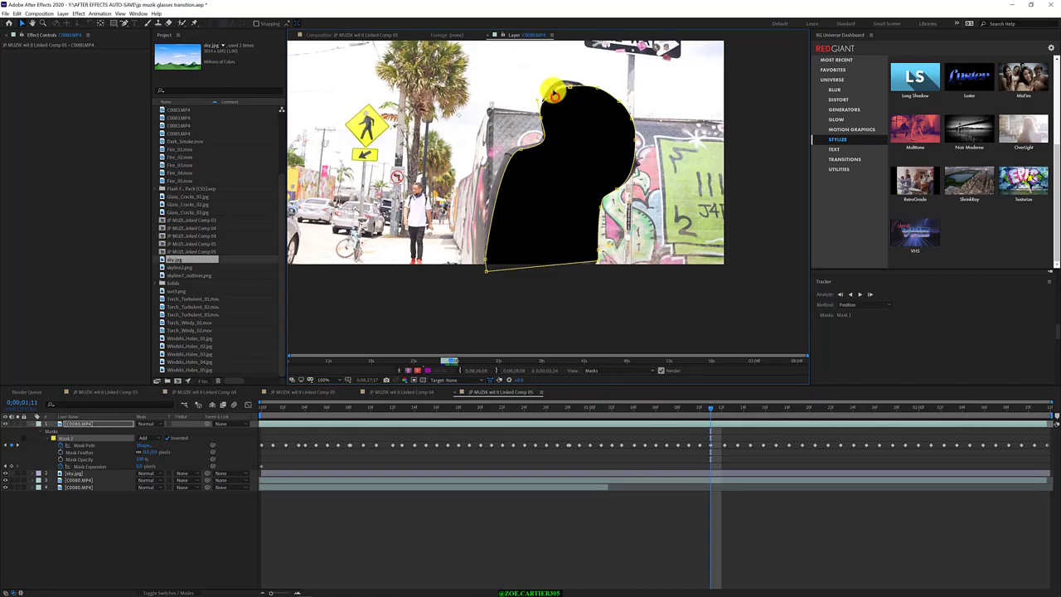
{"action": "left_click_drag", "start_coordinate": [551, 87], "coordinate": [570, 83]}
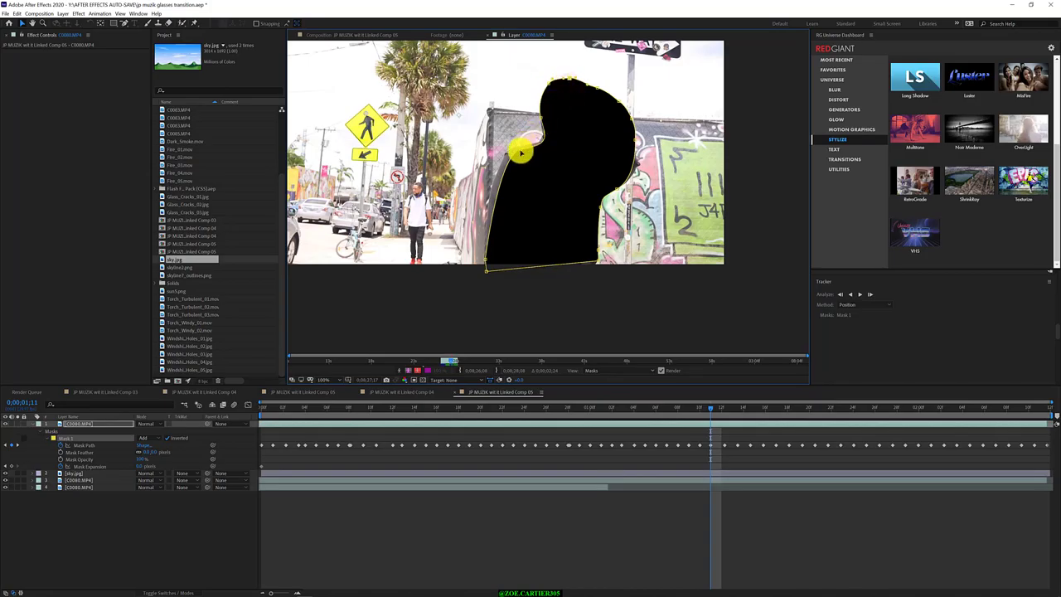
{"action": "left_click_drag", "start_coordinate": [521, 152], "coordinate": [508, 152]}
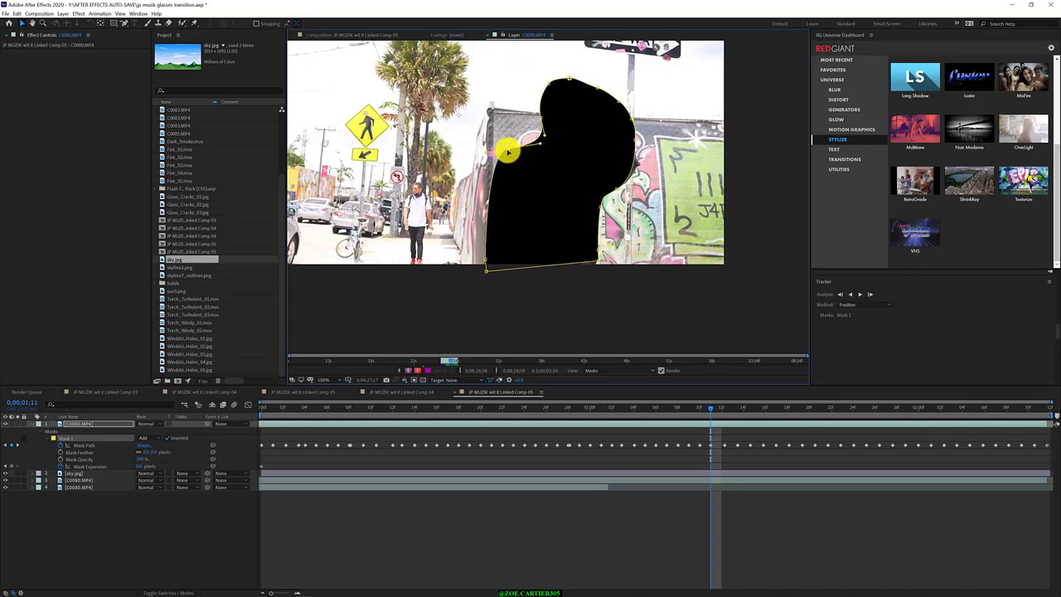
Step: At frame 0;00;01;12, adjust Mask 1's left shoulder and face outline, and advance to frame 0;00;01;13
{"action": "key", "text": "Page_Down"}
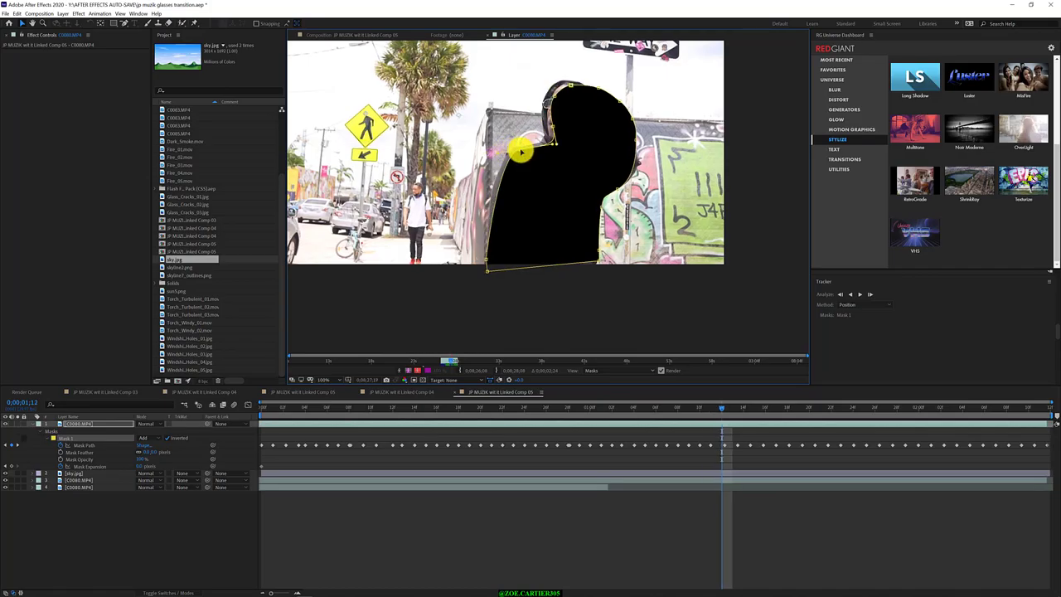
{"action": "mouse_move", "coordinate": [519, 150]}
{"action": "left_mouse_down"}
{"action": "mouse_move", "coordinate": [509, 146]}
{"action": "mouse_move", "coordinate": [555, 126]}
{"action": "mouse_move", "coordinate": [542, 111]}
{"action": "mouse_move", "coordinate": [550, 85]}
{"action": "mouse_move", "coordinate": [569, 78]}
{"action": "mouse_move", "coordinate": [556, 125]}
{"action": "left_mouse_up"}
{"action": "key", "text": "Page_Down"}
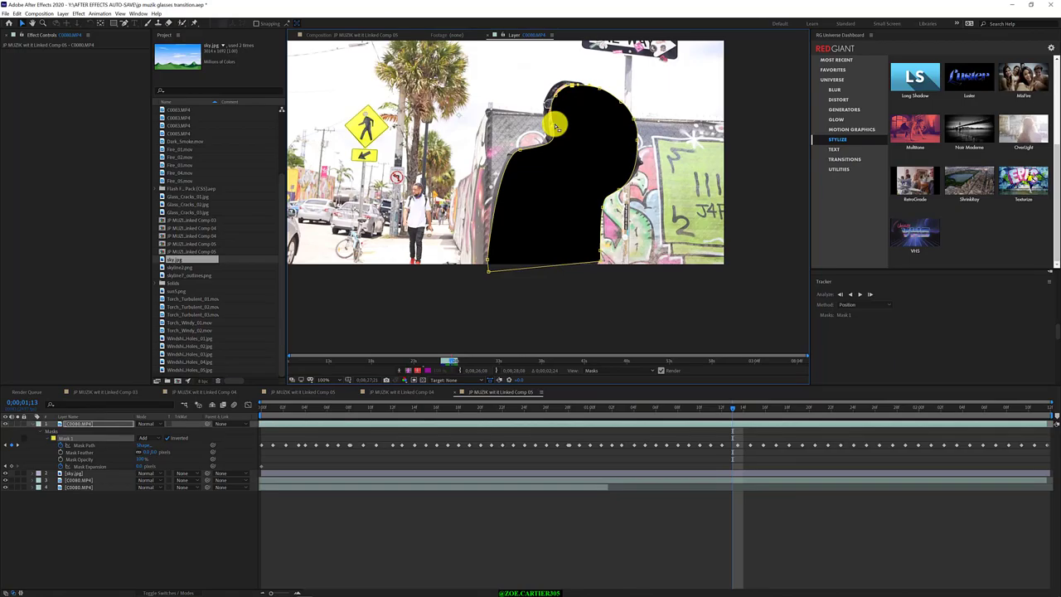
Step: Go back to frame 0;00;01;03 and refit Mask 1's left shoulder, face, crown and right head edge
{"action": "left_click_drag", "start_coordinate": [729, 408], "coordinate": [613, 420]}
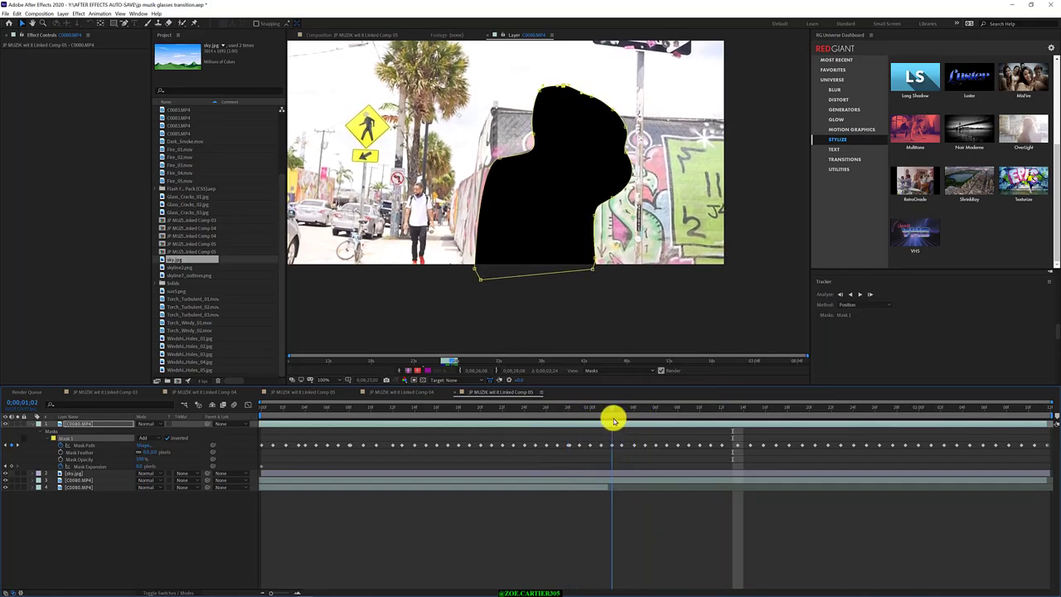
{"action": "left_click", "coordinate": [620, 408]}
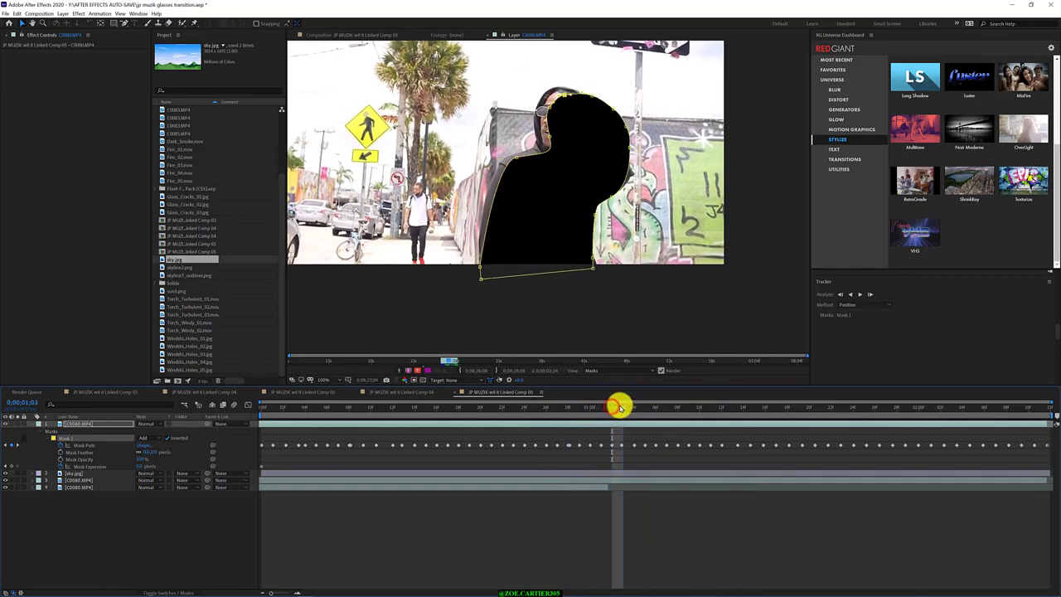
{"action": "left_click", "coordinate": [620, 408]}
{"action": "left_click_drag", "start_coordinate": [514, 156], "coordinate": [563, 84]}
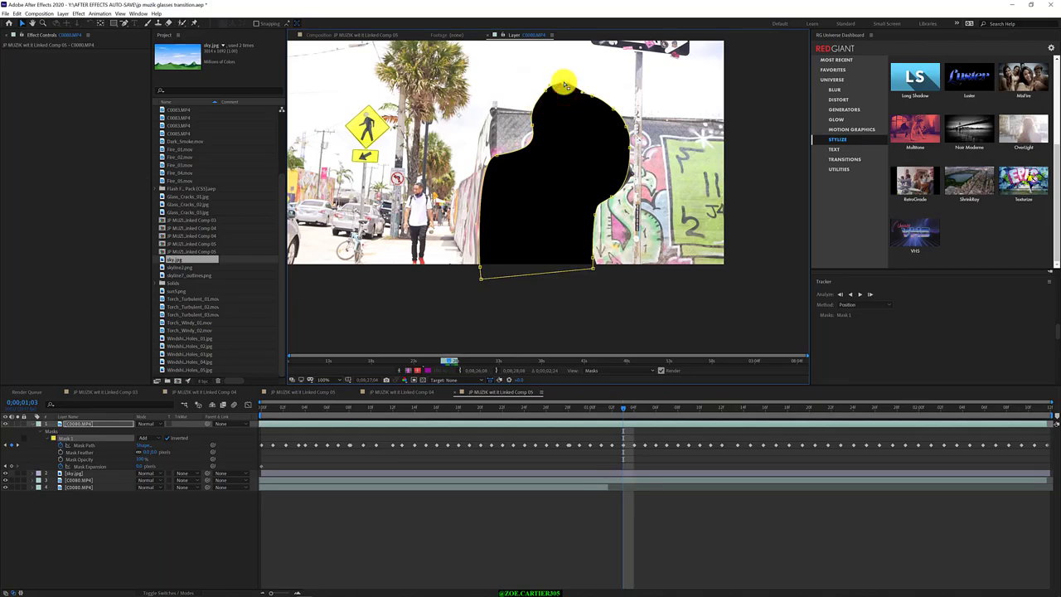
{"action": "left_click", "coordinate": [630, 150]}
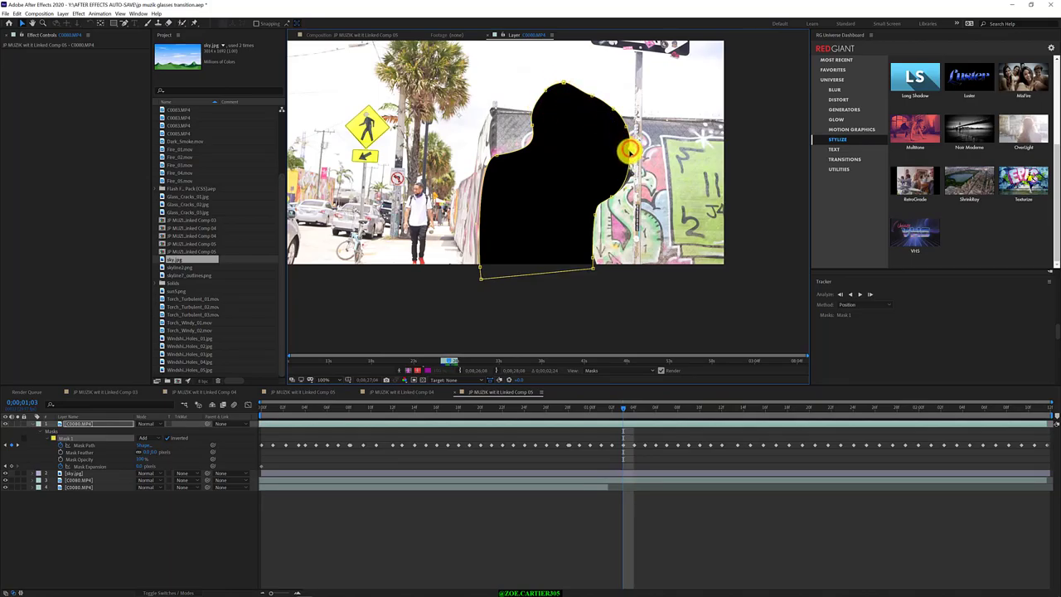
{"action": "left_click_drag", "start_coordinate": [630, 170], "coordinate": [610, 252]}
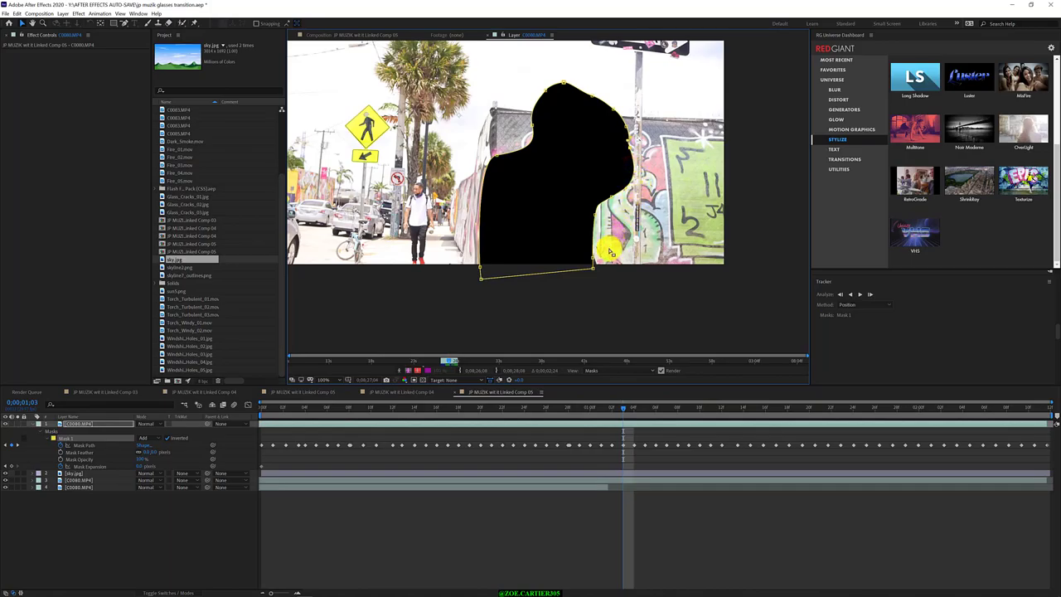
Step: At frame 0;00;01;04, pull Mask 1's left shoulder, face and crown outline out to the silhouette
{"action": "key", "text": "Page_Down"}
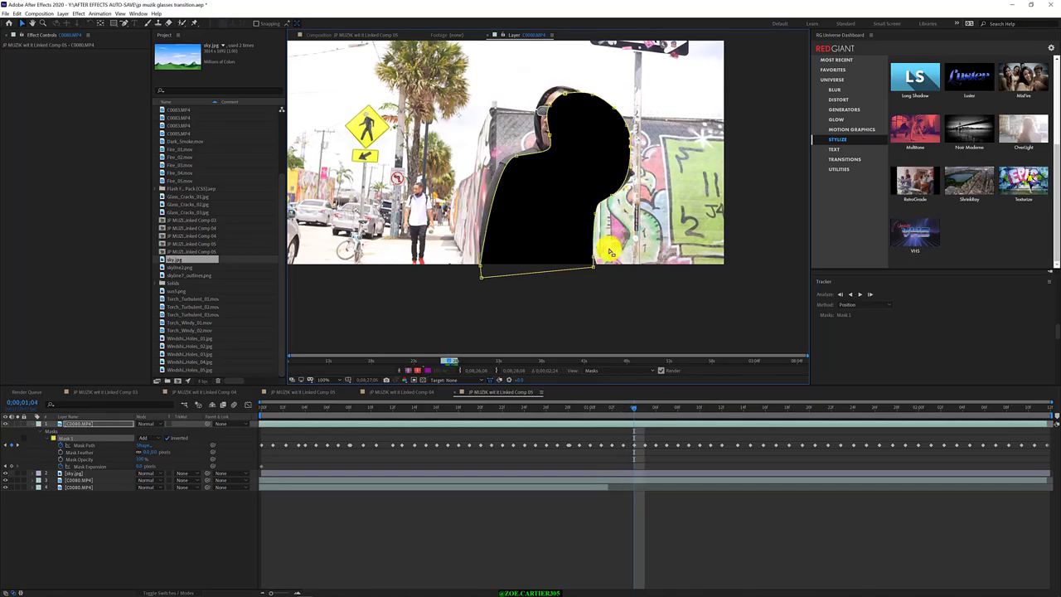
{"action": "left_click_drag", "start_coordinate": [633, 406], "coordinate": [635, 443]}
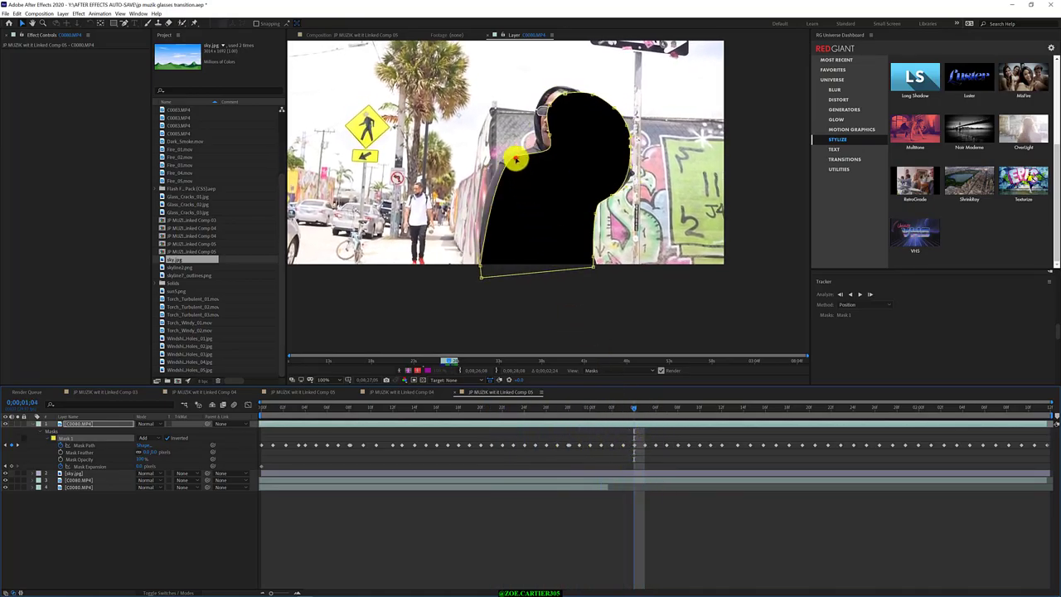
{"action": "left_click_drag", "start_coordinate": [515, 159], "coordinate": [502, 157]}
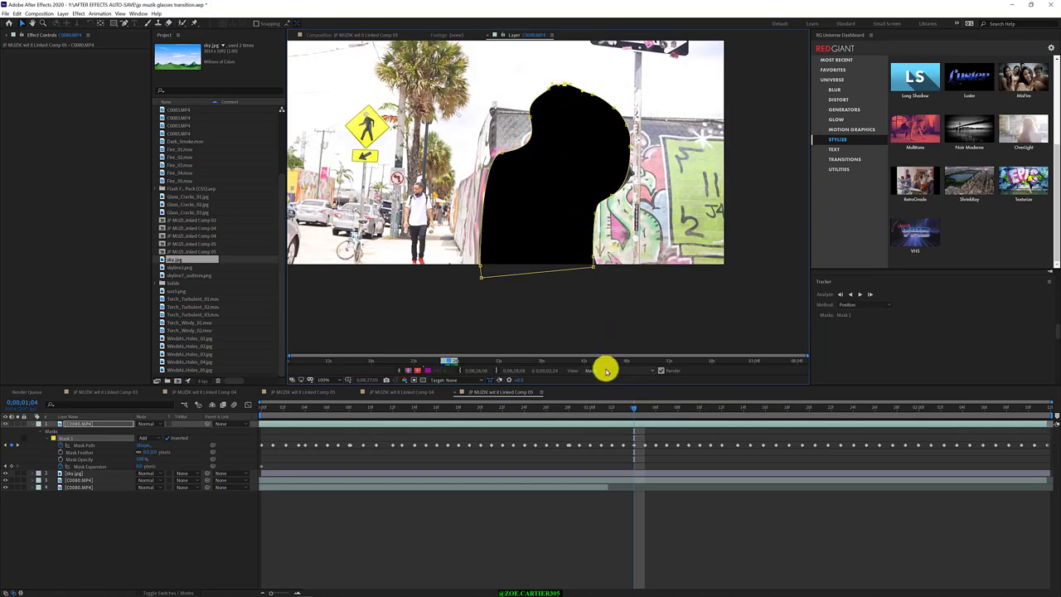
Step: Step through frames 0;00;01;05 to 0;00;01;14 to check how well Mask 1 covers the person
{"action": "key", "text": "Page_Down"}
{"action": "key", "text": "Page_Down"}
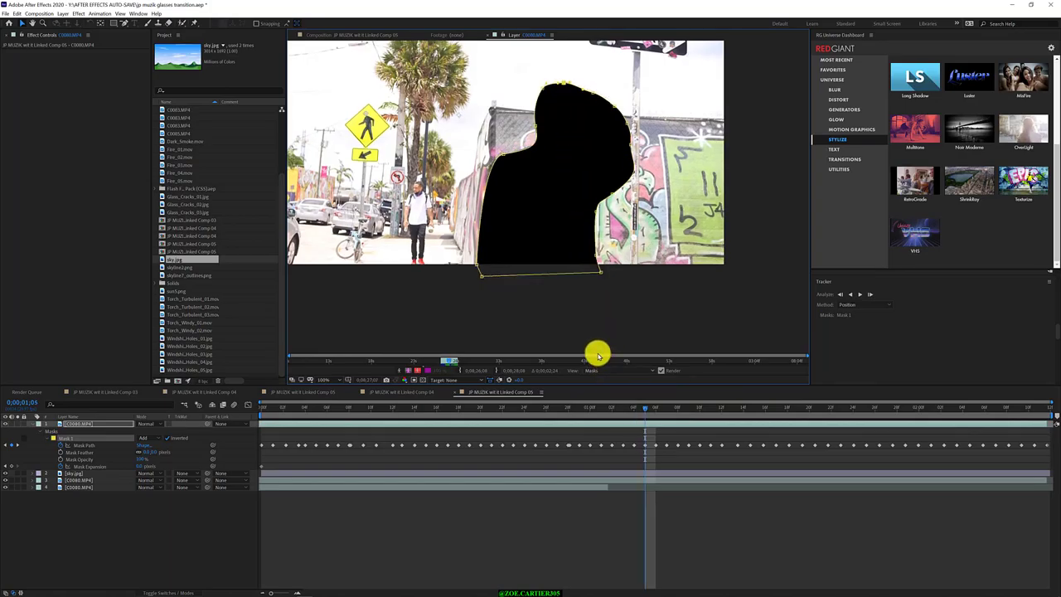
{"action": "key", "text": "Page_Down"}
{"action": "key", "text": "Page_Down"}
{"action": "key", "text": "Page_Down"}
{"action": "key", "text": "Page_Down"}
{"action": "key", "text": "Page_Down"}
{"action": "key", "text": "Page_Down"}
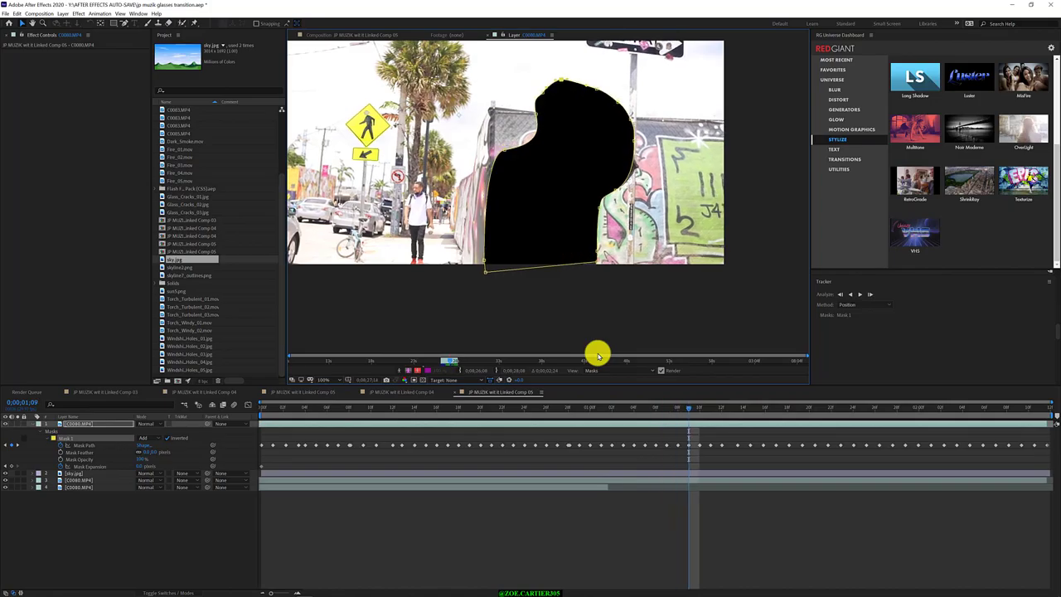
{"action": "key", "text": "Page_Down"}
{"action": "key", "text": "Page_Down"}
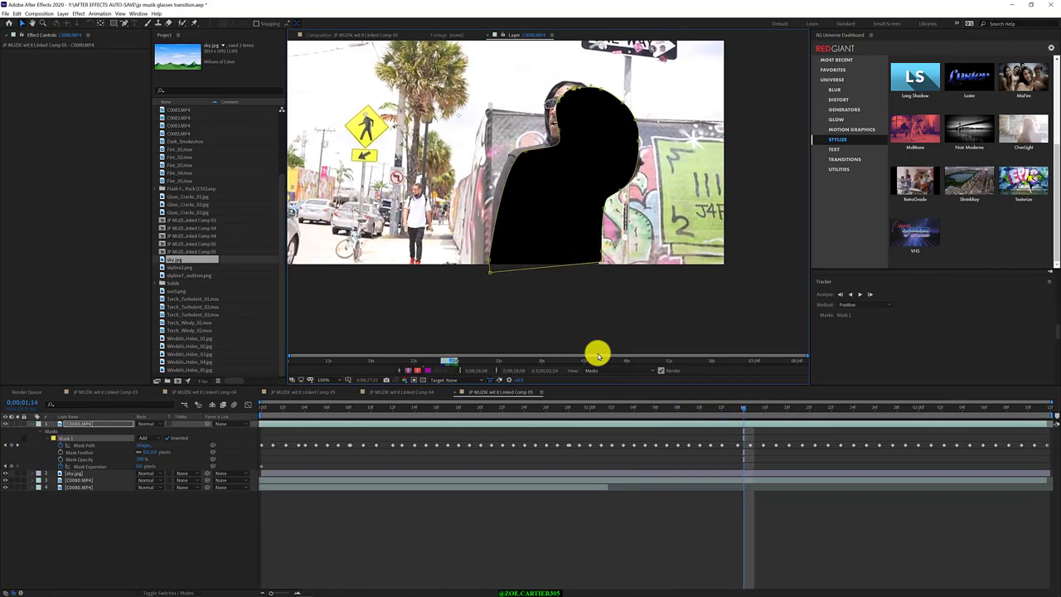
Step: Return to frame 0;00;01;13, fit Mask 1's face, left shoulder and crown to the silhouette, and advance to frame 0;00;01;14
{"action": "key", "text": "Page_Up"}
{"action": "key", "text": "Page_Up"}
{"action": "key", "text": "Page_Down"}
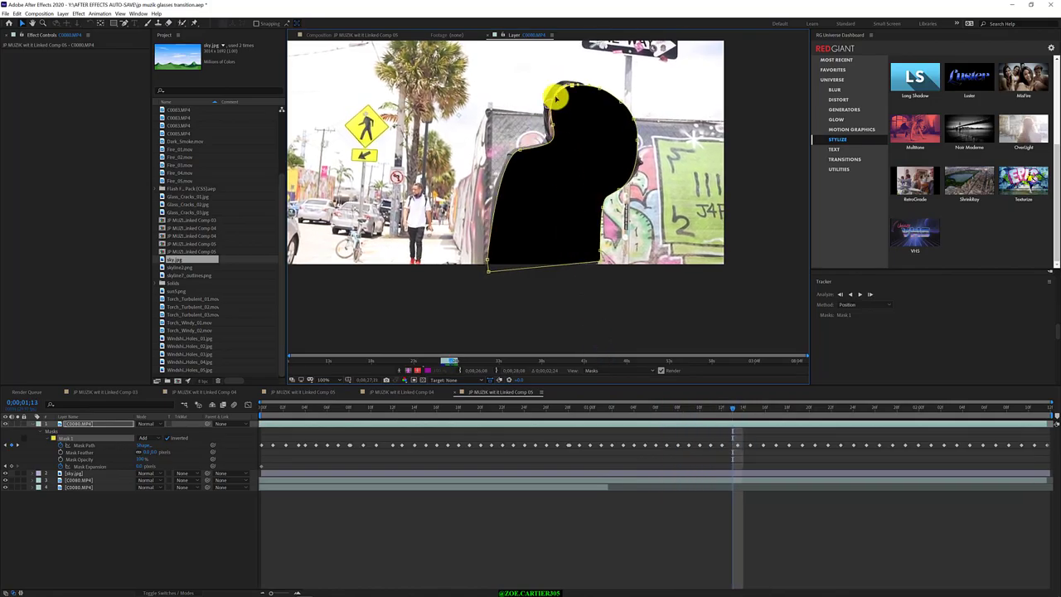
{"action": "left_click_drag", "start_coordinate": [550, 97], "coordinate": [515, 146]}
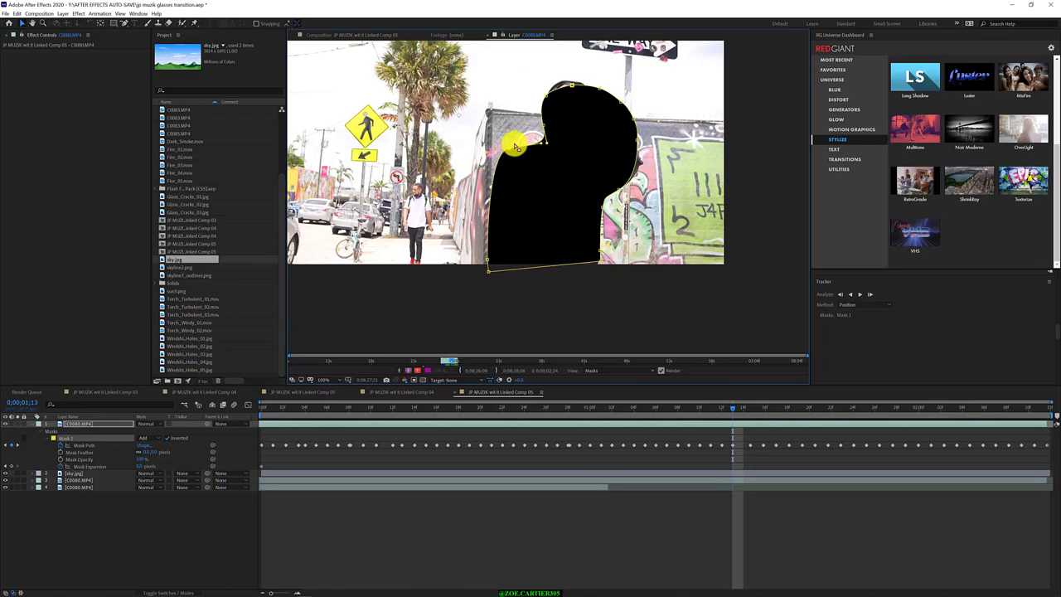
{"action": "left_click_drag", "start_coordinate": [571, 85], "coordinate": [564, 82]}
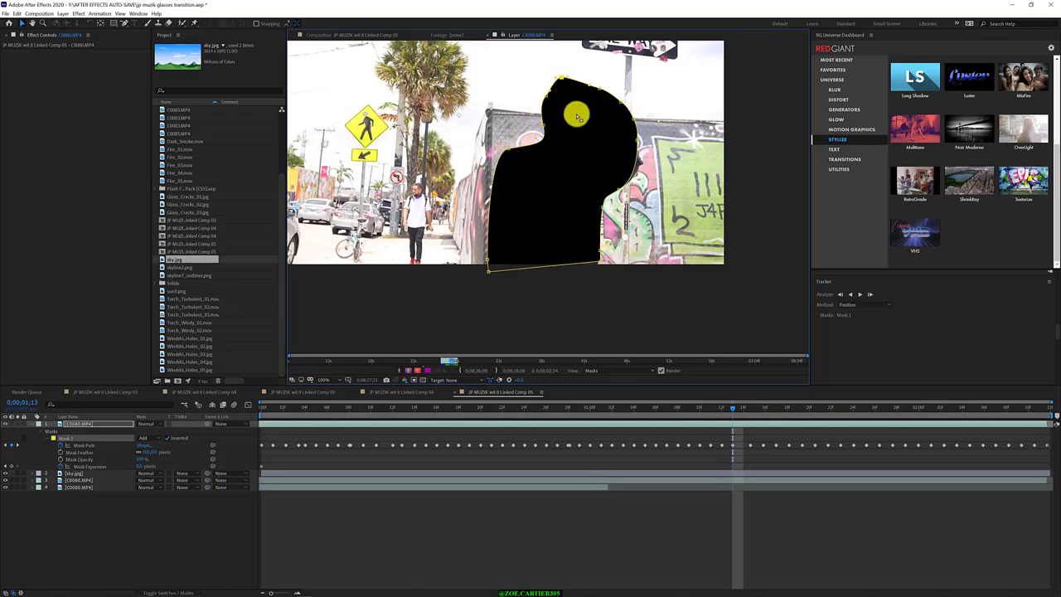
{"action": "key", "text": "Page_Down"}
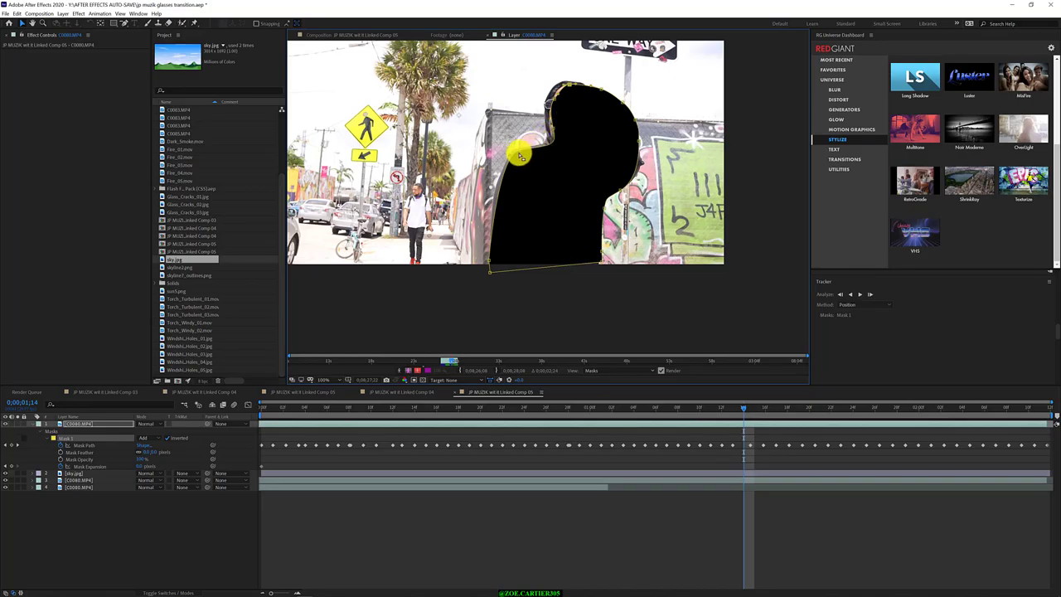
Step: At frame 0;00;01;14, fit Mask 1's left shoulder, face, crown and right head edge to the person's silhouette
{"action": "left_click_drag", "start_coordinate": [517, 153], "coordinate": [569, 79]}
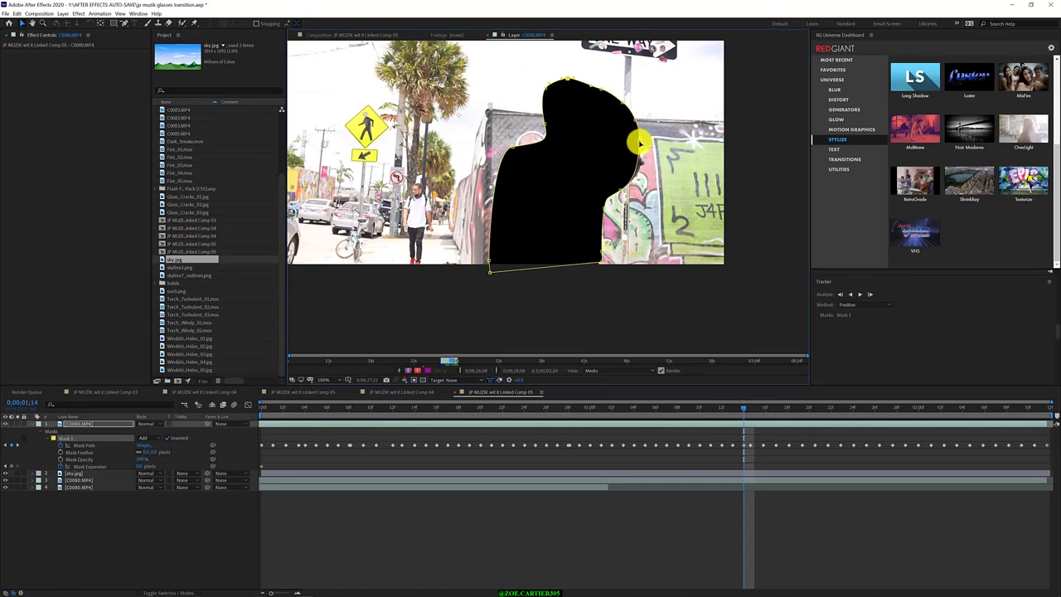
{"action": "left_click", "coordinate": [639, 141]}
{"action": "left_click_drag", "start_coordinate": [640, 164], "coordinate": [647, 171]}
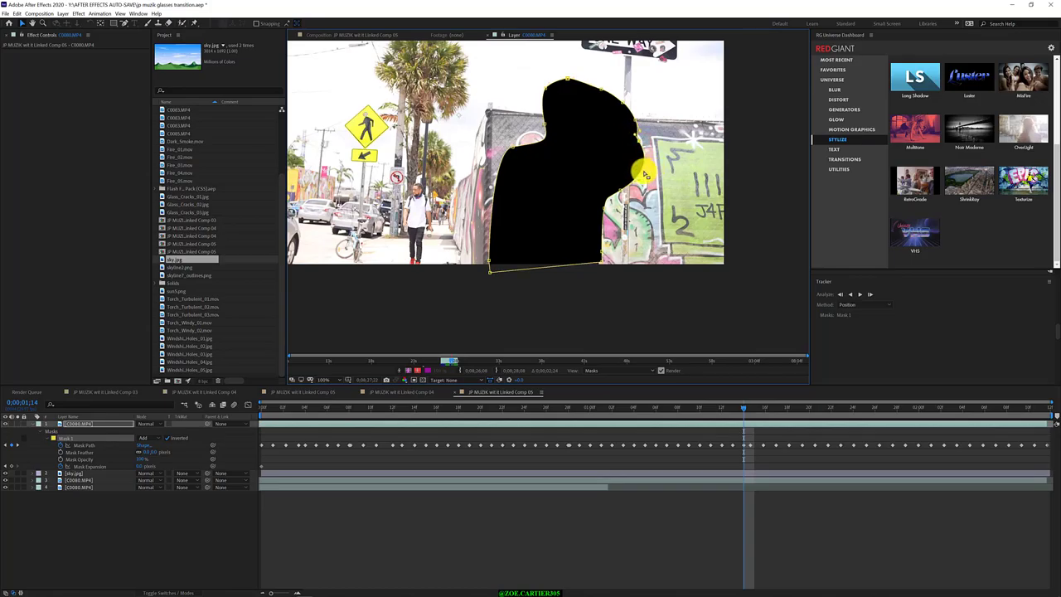
Step: At frame 0;00;01;15, pull Mask 1's crown, face, left shoulder and right head edge out to the silhouette
{"action": "key", "text": "Page_Down"}
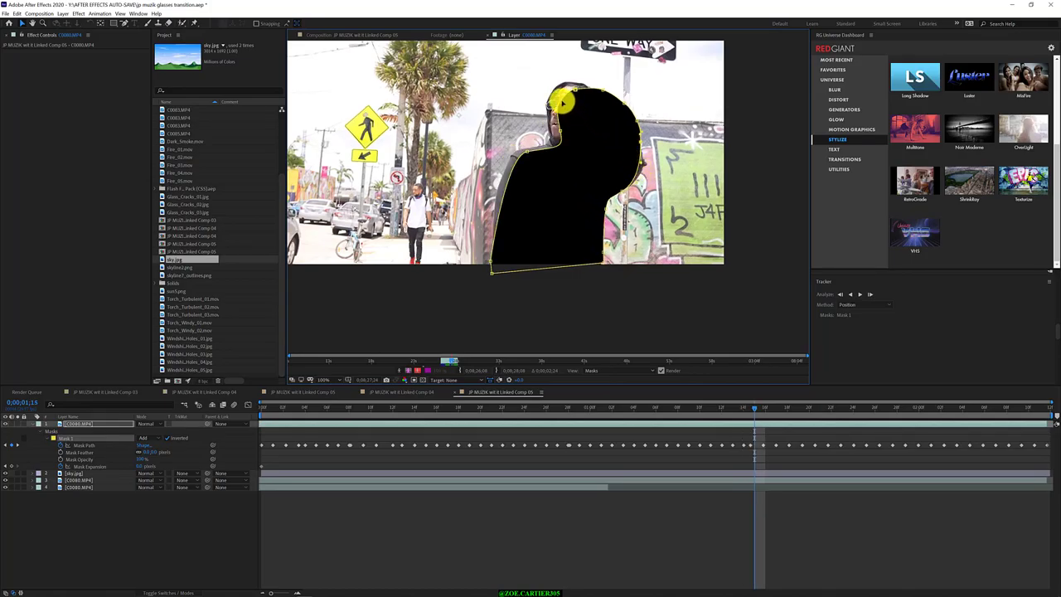
{"action": "left_click_drag", "start_coordinate": [561, 101], "coordinate": [573, 80]}
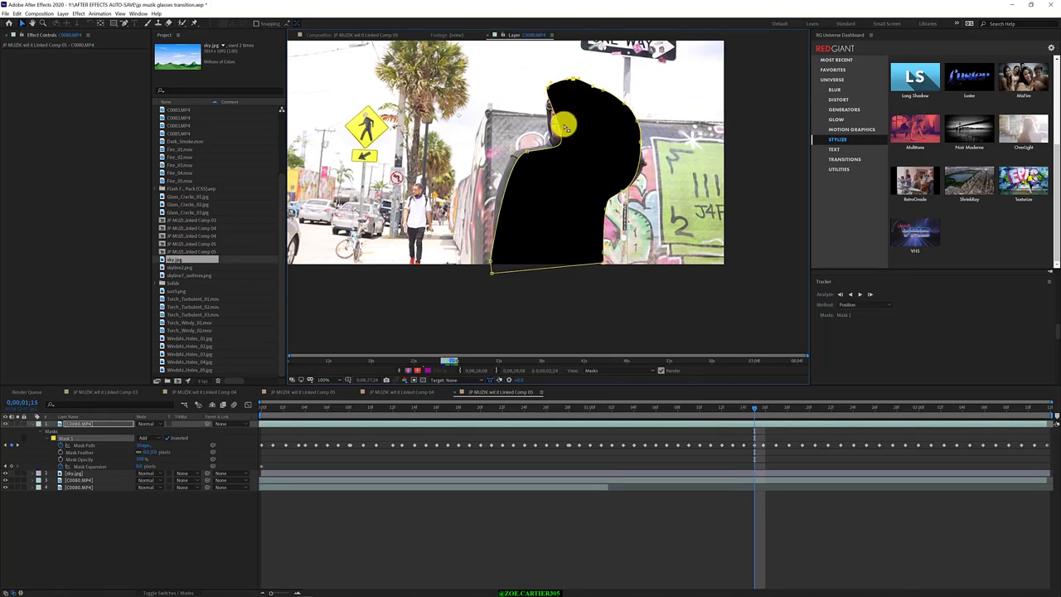
{"action": "left_click_drag", "start_coordinate": [562, 134], "coordinate": [512, 151]}
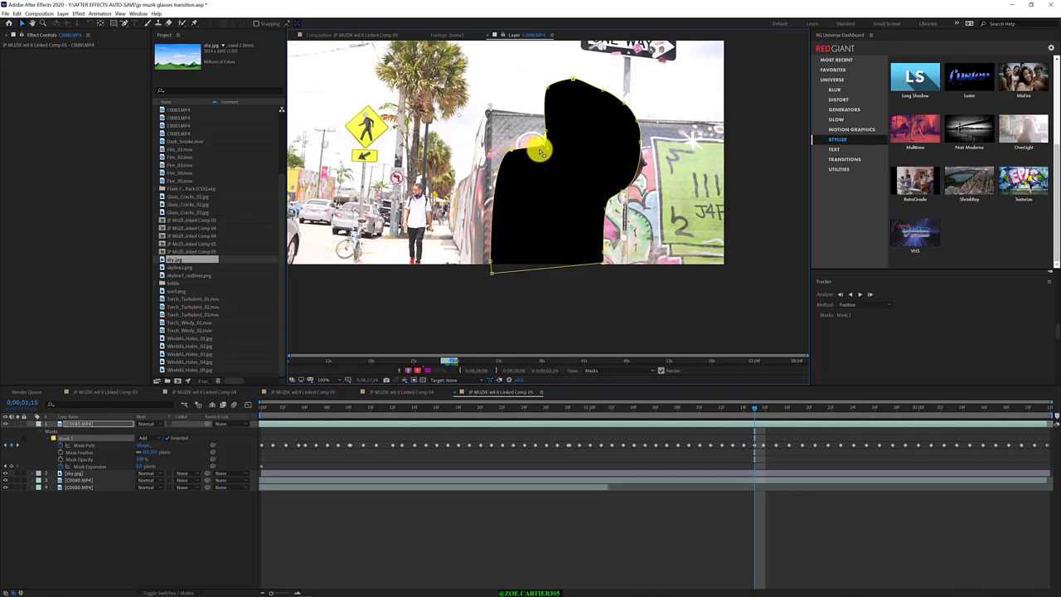
{"action": "left_click_drag", "start_coordinate": [640, 144], "coordinate": [659, 170]}
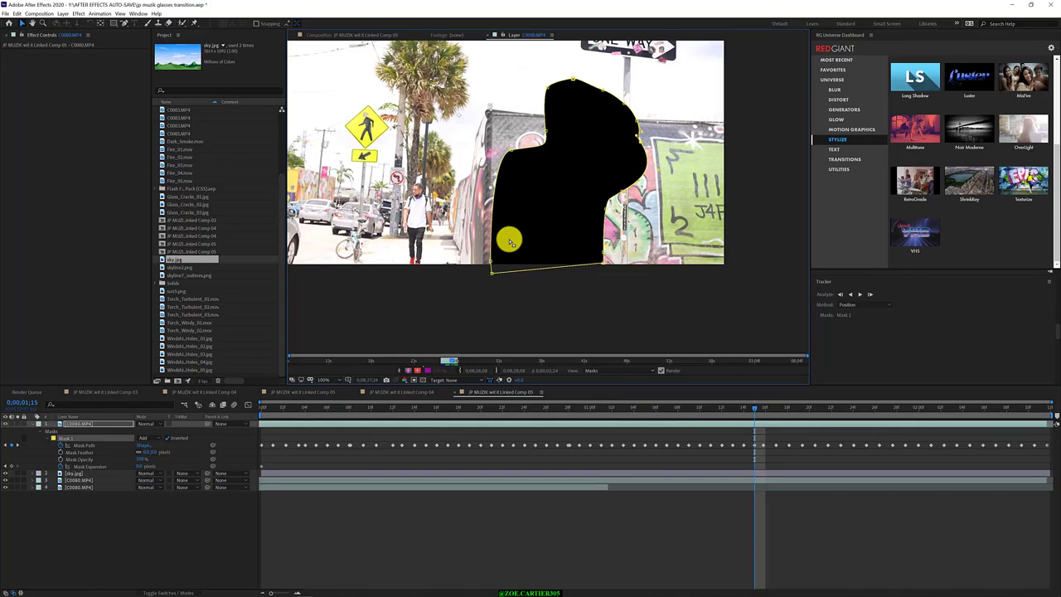
Step: At frame 0;00;01;16, reshape Mask 1 around the left shoulder, face, crown and right head edge
{"action": "key", "text": "Page_Down"}
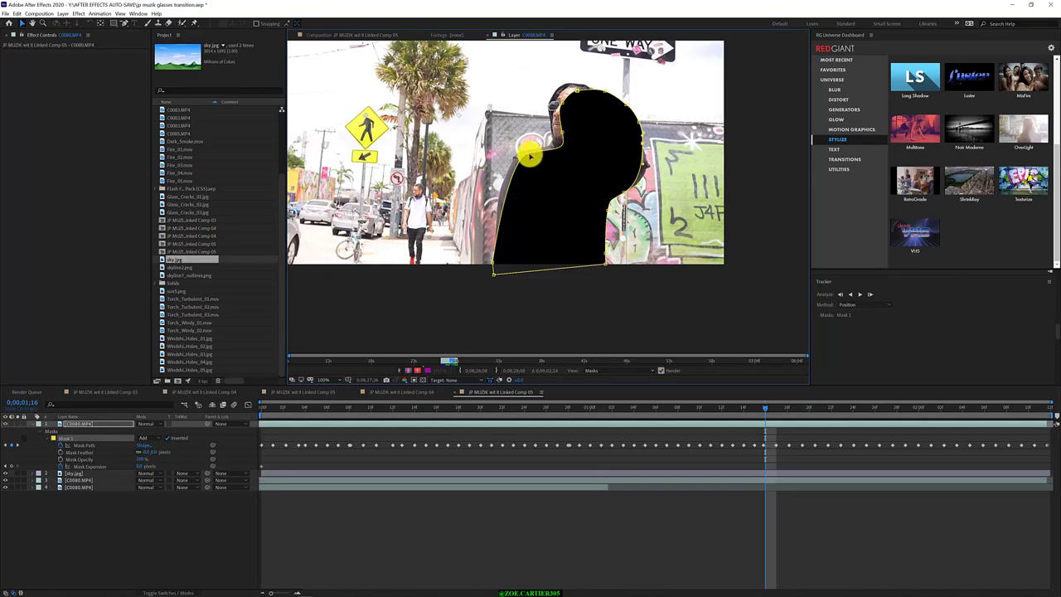
{"action": "mouse_move", "coordinate": [529, 155]}
{"action": "left_mouse_down"}
{"action": "mouse_move", "coordinate": [516, 149]}
{"action": "mouse_move", "coordinate": [537, 146]}
{"action": "left_mouse_up"}
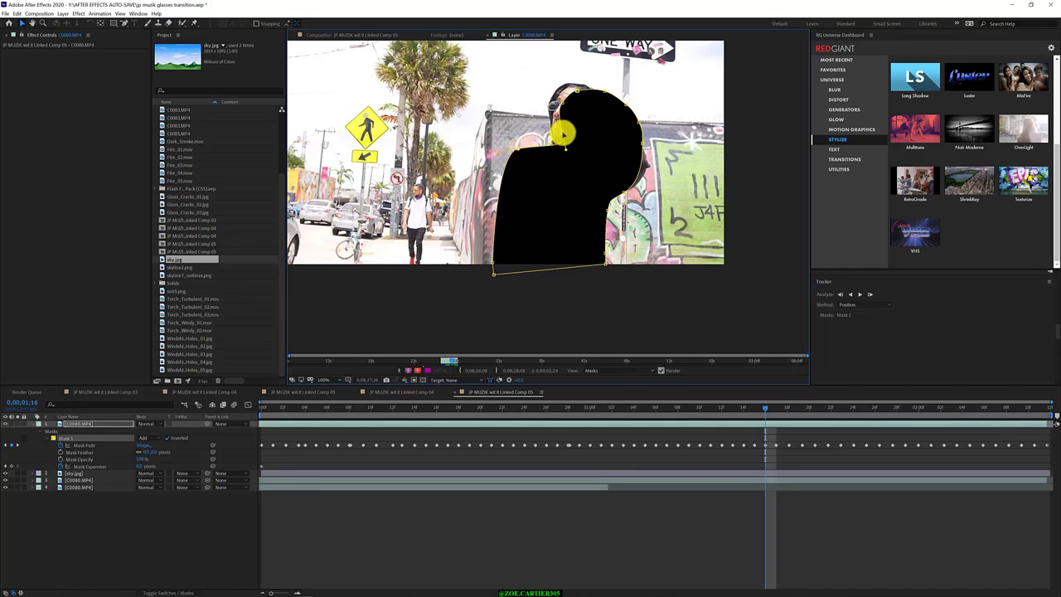
{"action": "left_click_drag", "start_coordinate": [564, 133], "coordinate": [573, 84]}
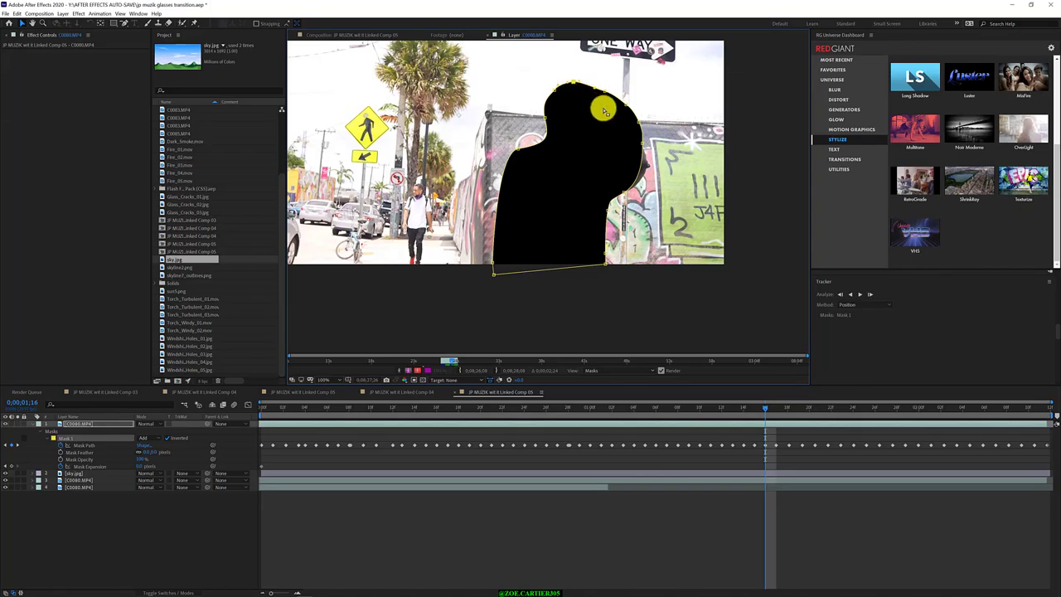
{"action": "left_click_drag", "start_coordinate": [642, 144], "coordinate": [646, 146]}
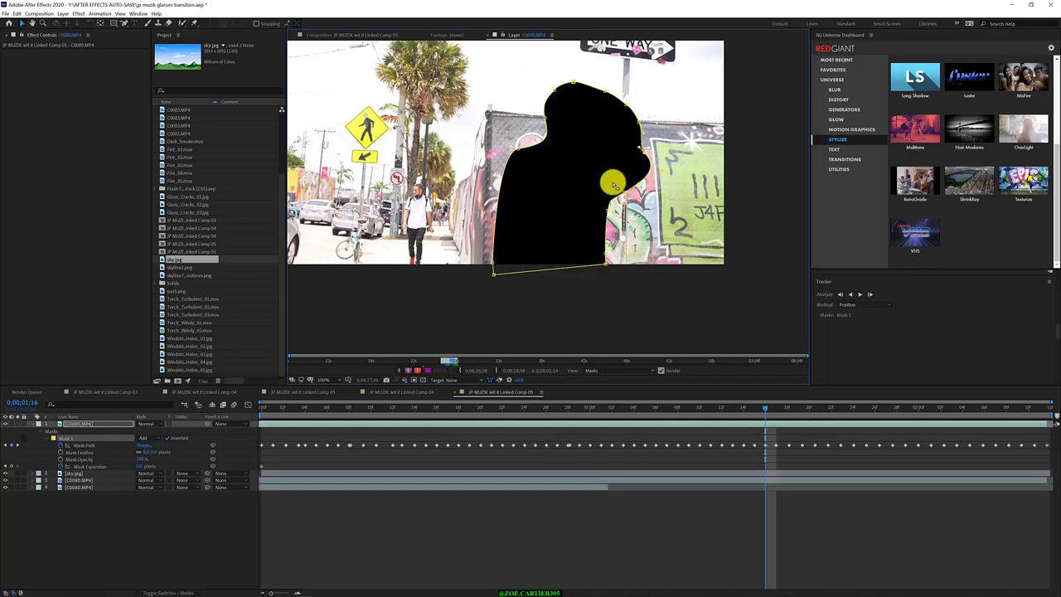
Step: Step back frame by frame from 0;00;01;17 past 0;00;01;01 to review the corrected Mask 1 outlines
{"action": "key", "text": "Page_Down"}
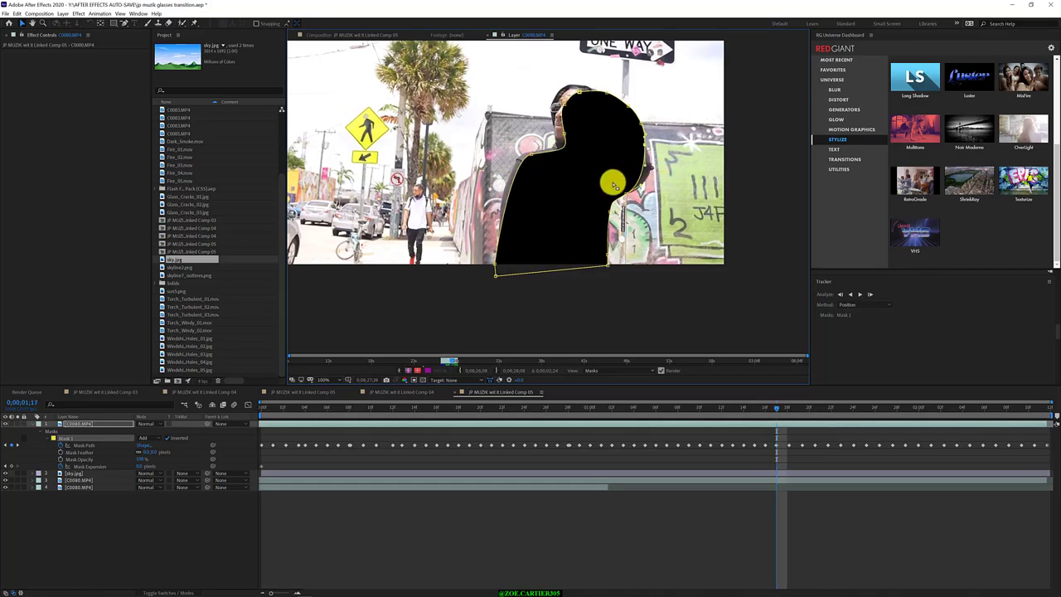
{"action": "key", "text": "Page_Up"}
{"action": "key", "text": "Page_Up"}
{"action": "key", "text": "Page_Up"}
{"action": "key", "text": "Page_Up"}
{"action": "key", "text": "Page_Up"}
{"action": "key", "text": "Page_Up"}
{"action": "key", "text": "Page_Up"}
{"action": "key", "text": "Page_Up"}
{"action": "key", "text": "Page_Up"}
{"action": "key", "text": "Page_Up"}
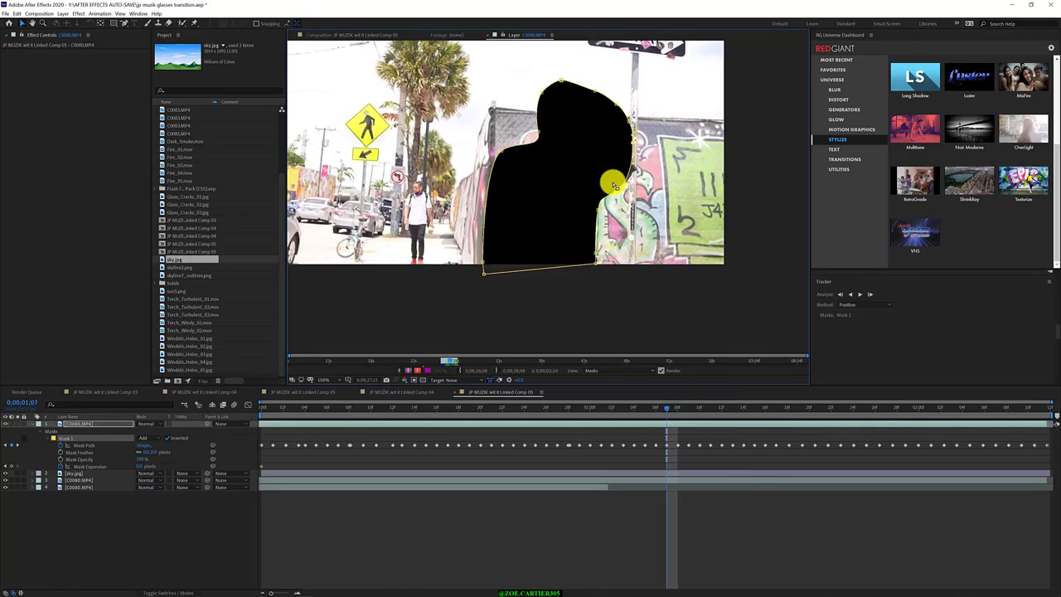
{"action": "key", "text": "Page_Up"}
{"action": "key", "text": "Page_Up"}
{"action": "key", "text": "Page_Up"}
{"action": "key", "text": "Page_Up"}
{"action": "key", "text": "Page_Up"}
{"action": "key", "text": "Page_Up"}
{"action": "key", "text": "Page_Up"}
{"action": "key", "text": "Page_Up"}
Step: Step forward frame by frame to 0;00;02;11 to check how well Mask 1 covers the person
{"action": "key", "text": "Page_Down"}
{"action": "key", "text": "Page_Down"}
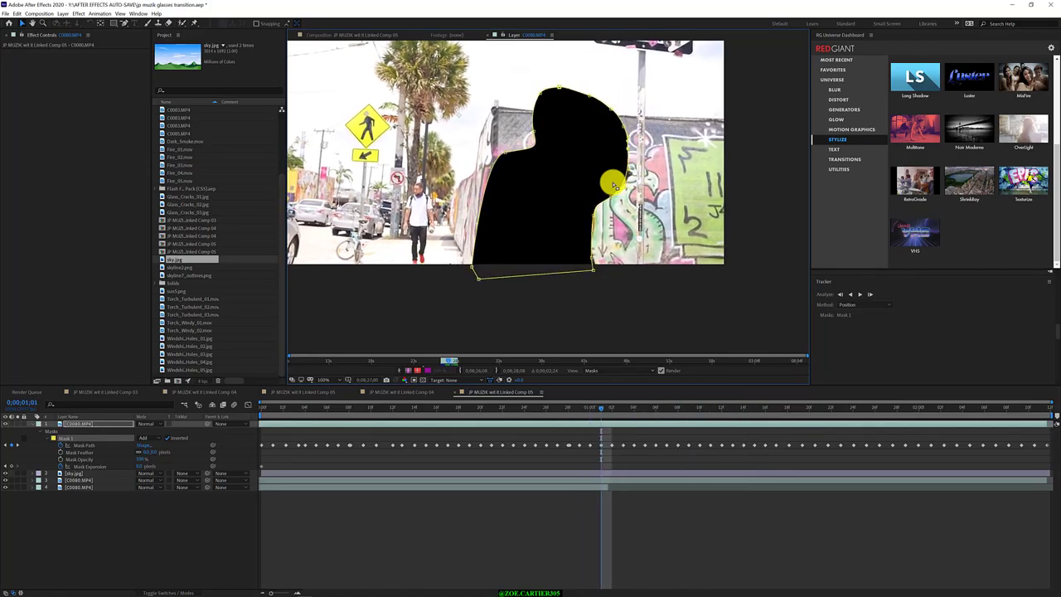
{"action": "key", "text": "Page_Down"}
{"action": "key", "text": "Page_Down"}
{"action": "key", "text": "Page_Down"}
{"action": "key", "text": "Page_Down"}
{"action": "key", "text": "Page_Down"}
{"action": "key", "text": "Page_Down"}
{"action": "key", "text": "Page_Down"}
{"action": "key", "text": "Page_Down"}
{"action": "key", "text": "Page_Down"}
{"action": "key", "text": "Page_Down"}
{"action": "key", "text": "Page_Down"}
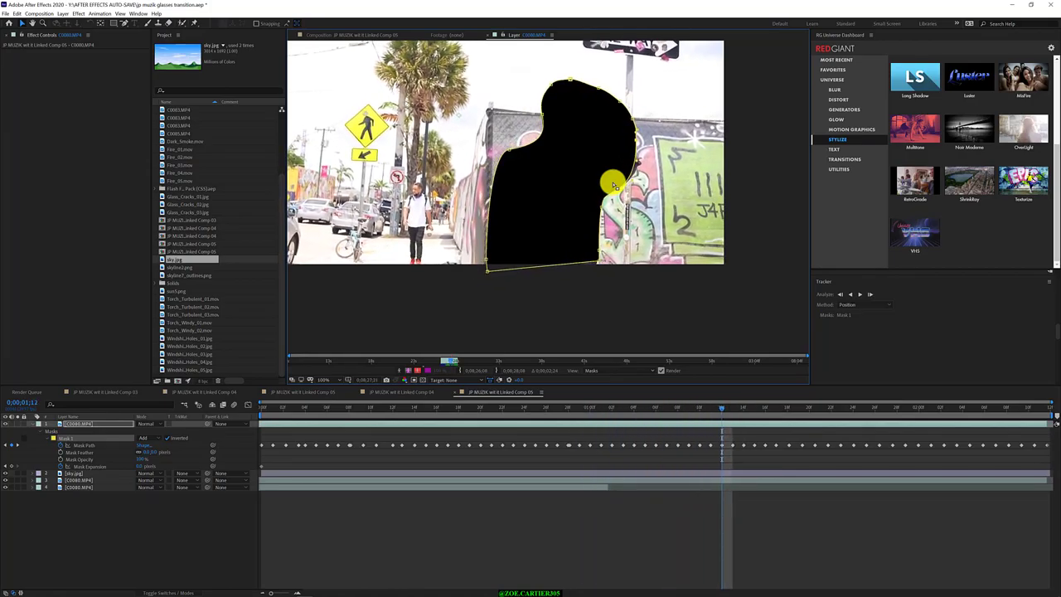
{"action": "key", "text": "Page_Down"}
{"action": "key", "text": "Page_Down"}
{"action": "key", "text": "Page_Down"}
{"action": "key", "text": "Page_Down"}
{"action": "key", "text": "Page_Down"}
{"action": "key", "text": "Page_Down"}
{"action": "key", "text": "Page_Down"}
{"action": "key", "text": "Page_Down"}
{"action": "key", "text": "Page_Down"}
{"action": "key", "text": "Page_Down"}
{"action": "key", "text": "Page_Down"}
{"action": "key", "text": "Page_Down"}
{"action": "key", "text": "Page_Down"}
{"action": "key", "text": "Page_Down"}
{"action": "key", "text": "Page_Down"}
{"action": "key", "text": "Page_Down"}
{"action": "key", "text": "Page_Down"}
{"action": "key", "text": "Page_Down"}
{"action": "key", "text": "Page_Down"}
{"action": "key", "text": "Page_Down"}
{"action": "key", "text": "Page_Down"}
{"action": "key", "text": "Page_Down"}
{"action": "key", "text": "Page_Down"}
{"action": "key", "text": "Page_Down"}
{"action": "key", "text": "Page_Down"}
{"action": "key", "text": "Page_Down"}
{"action": "key", "text": "Page_Down"}
{"action": "key", "text": "Page_Down"}
{"action": "key", "text": "Page_Down"}
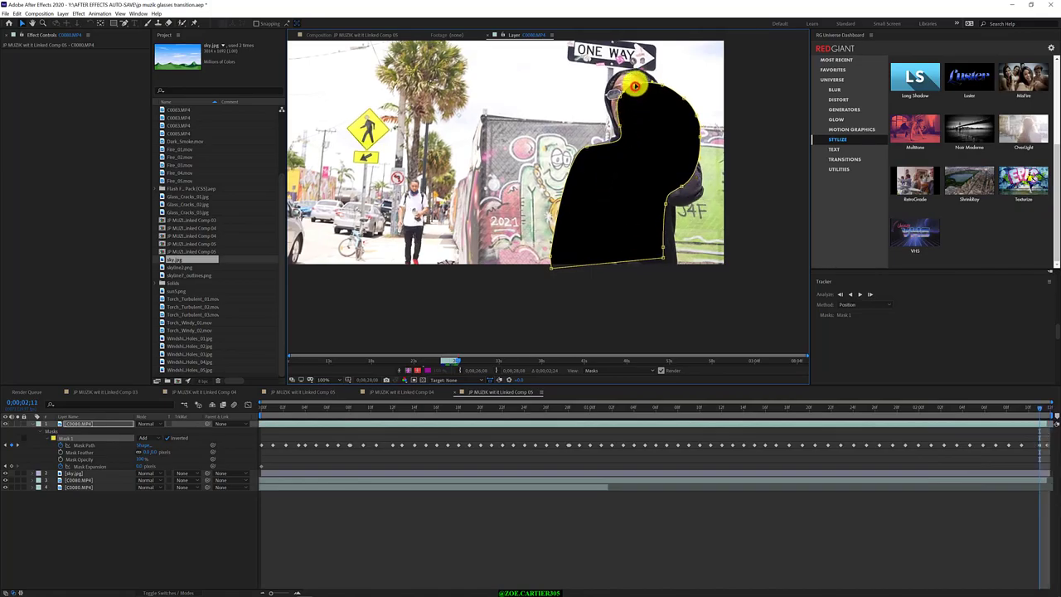
Step: At frame 0;00;02;11, extend Mask 1 over the crown, face, left shoulder, right side of the body and lower-left corner
{"action": "left_click", "coordinate": [636, 86]}
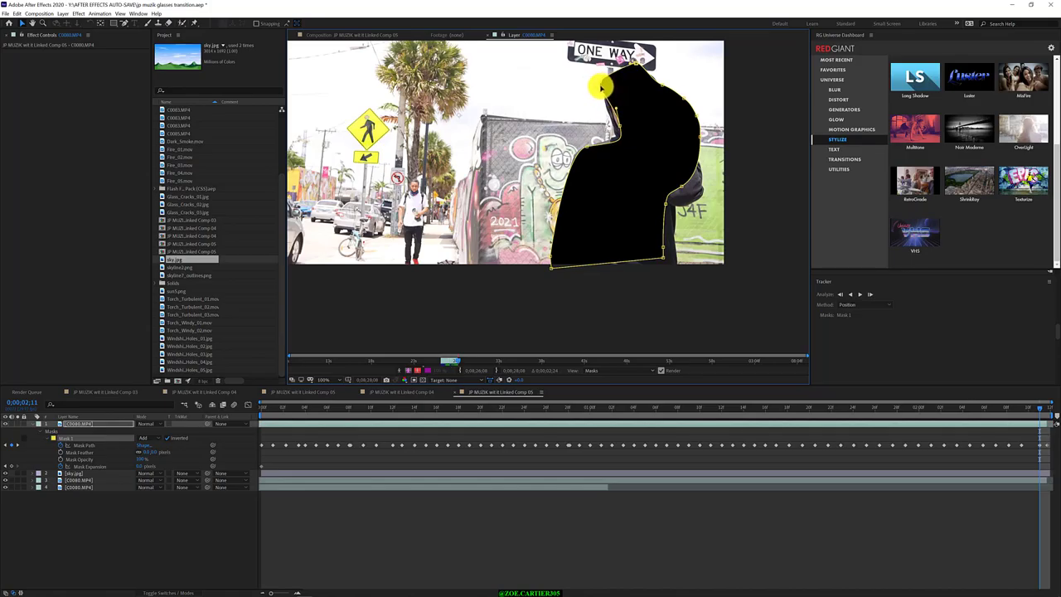
{"action": "left_click_drag", "start_coordinate": [621, 126], "coordinate": [581, 150]}
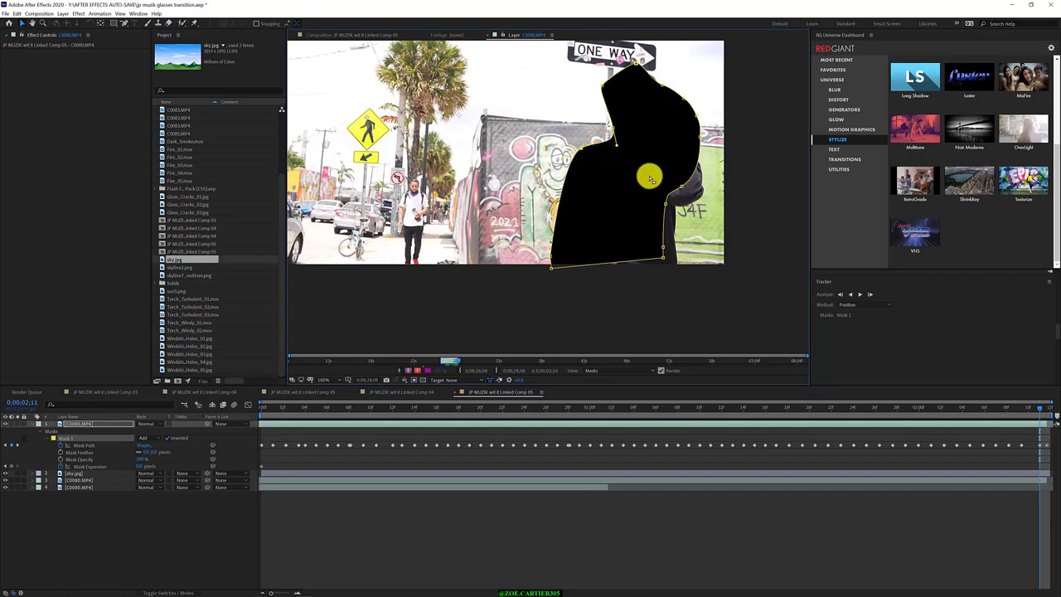
{"action": "left_click_drag", "start_coordinate": [681, 188], "coordinate": [680, 275]}
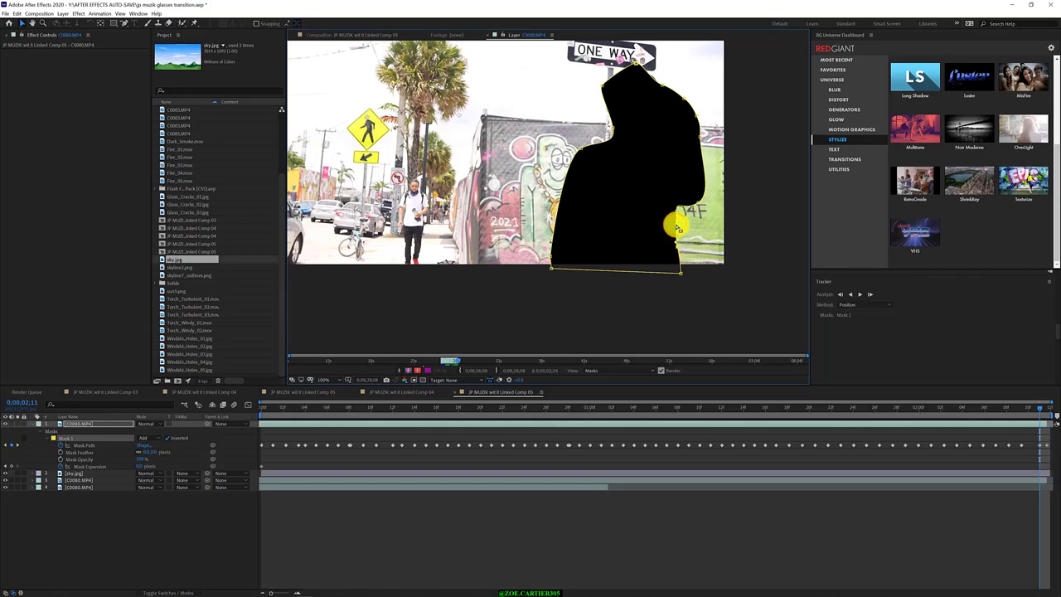
{"action": "left_click_drag", "start_coordinate": [551, 258], "coordinate": [552, 268]}
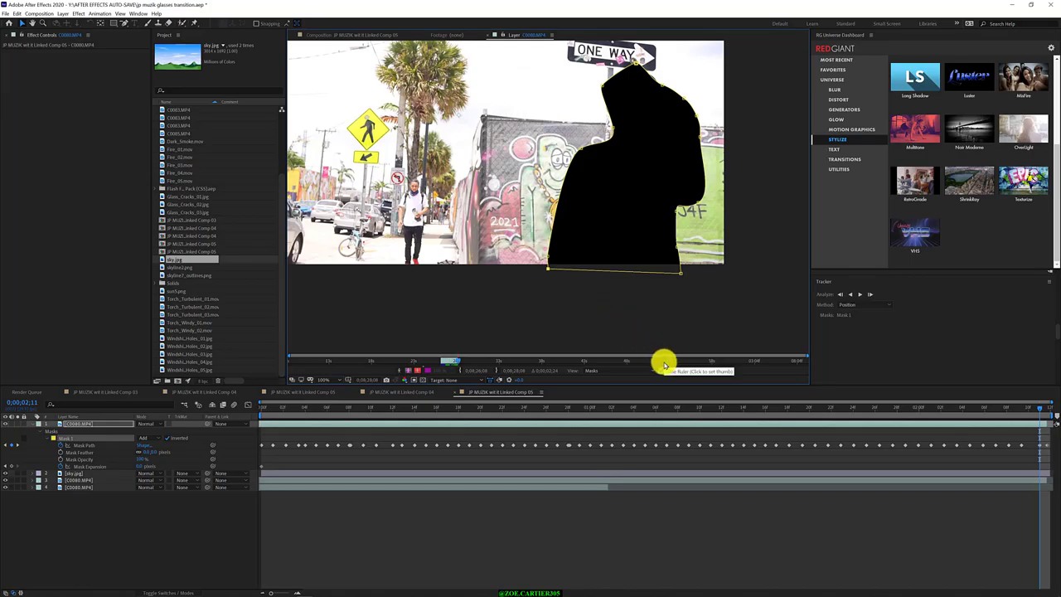
Step: At frame 0;00;02;12, fit Mask 1's right side, lower-right corner, crown, face and left shoulder to the silhouette
{"action": "key", "text": "Page_Down"}
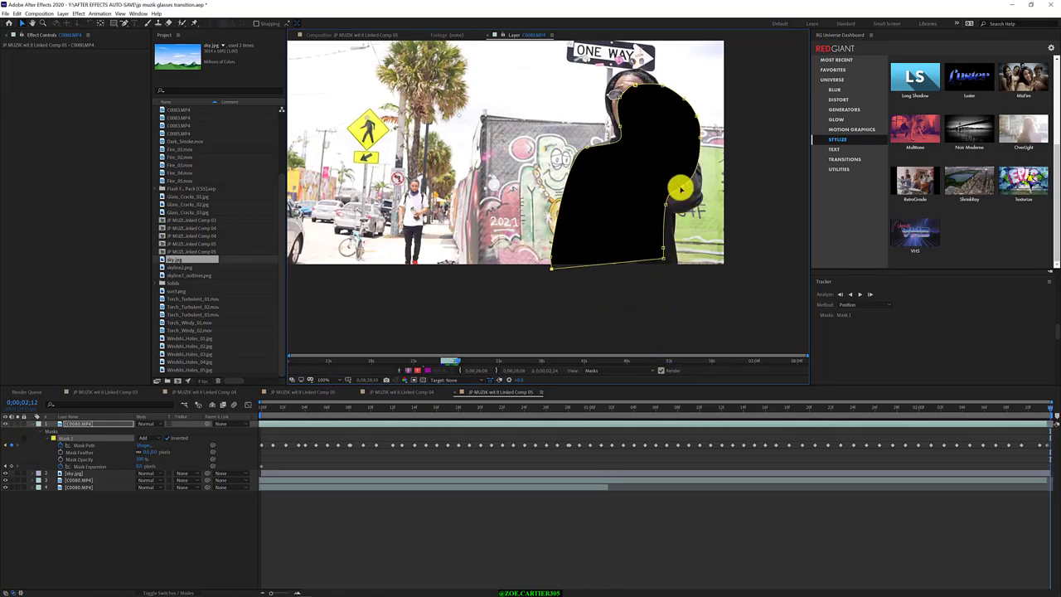
{"action": "left_click_drag", "start_coordinate": [683, 188], "coordinate": [681, 281]}
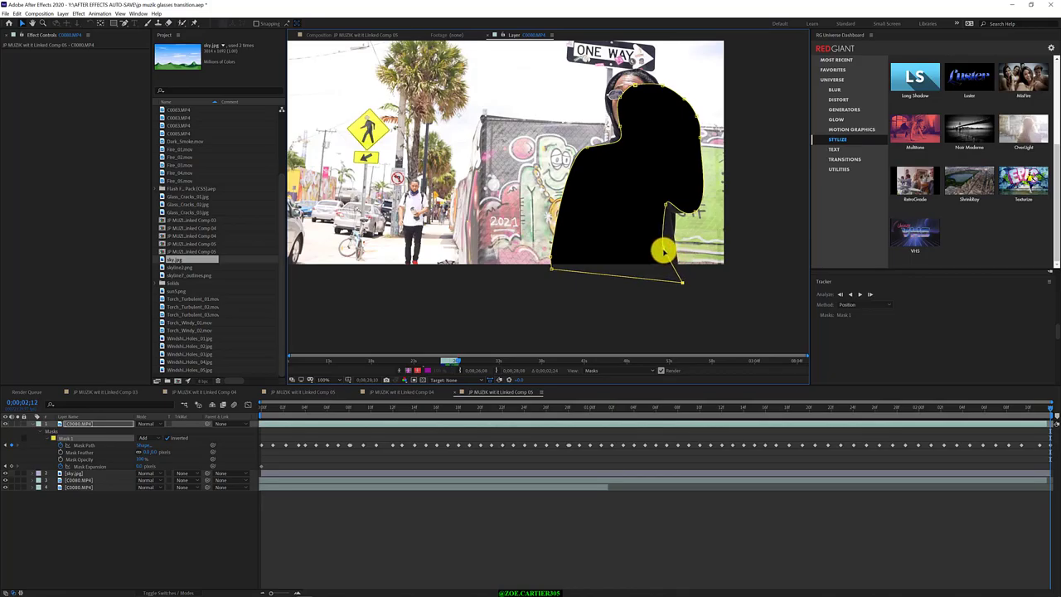
{"action": "left_click_drag", "start_coordinate": [665, 251], "coordinate": [677, 220]}
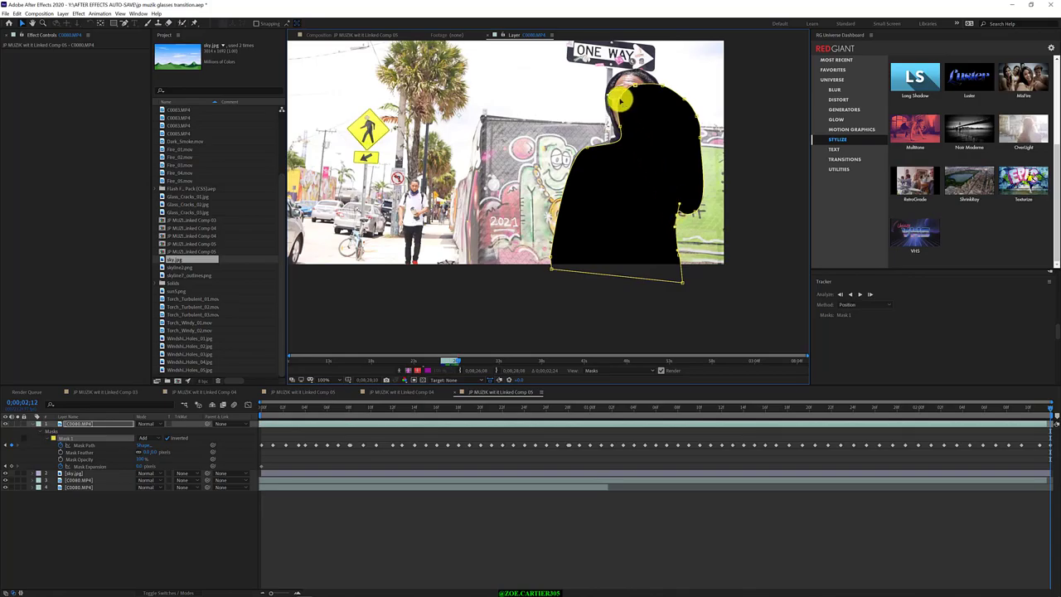
{"action": "left_click_drag", "start_coordinate": [635, 88], "coordinate": [636, 66]}
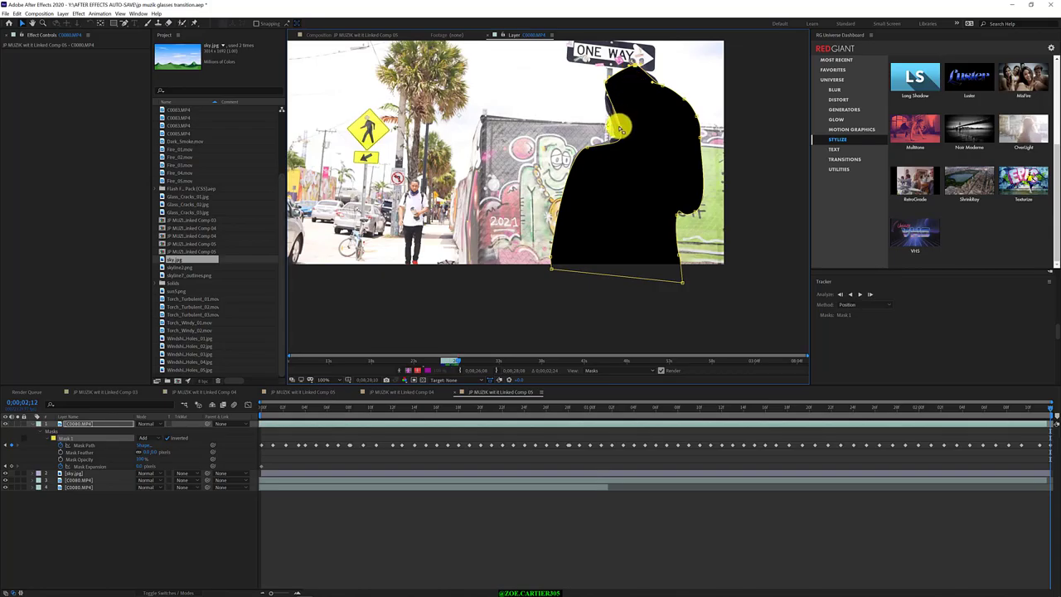
{"action": "left_click_drag", "start_coordinate": [621, 126], "coordinate": [588, 147]}
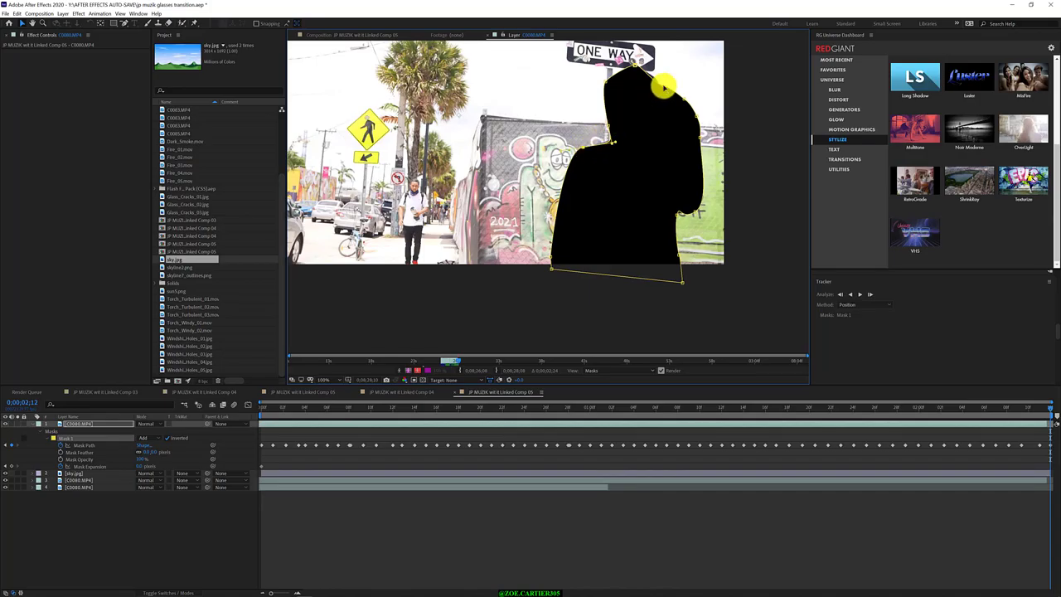
{"action": "left_click_drag", "start_coordinate": [663, 87], "coordinate": [657, 80]}
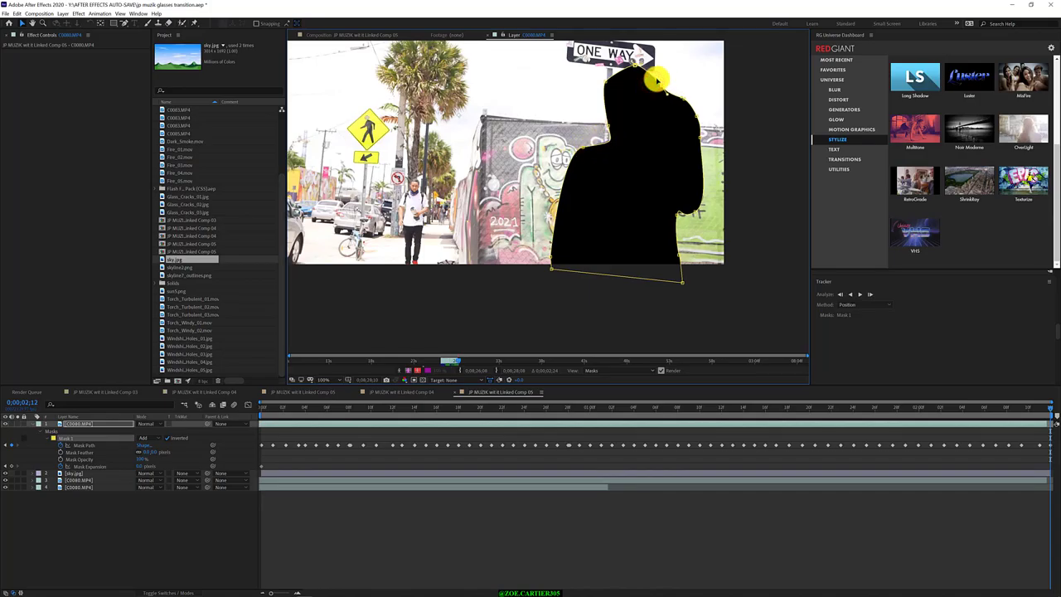
Step: Go back to frame 0;00;02;10 and extend Mask 1 over the crown, face and right side of the body
{"action": "key", "text": "Page_Up"}
{"action": "key", "text": "Page_Up"}
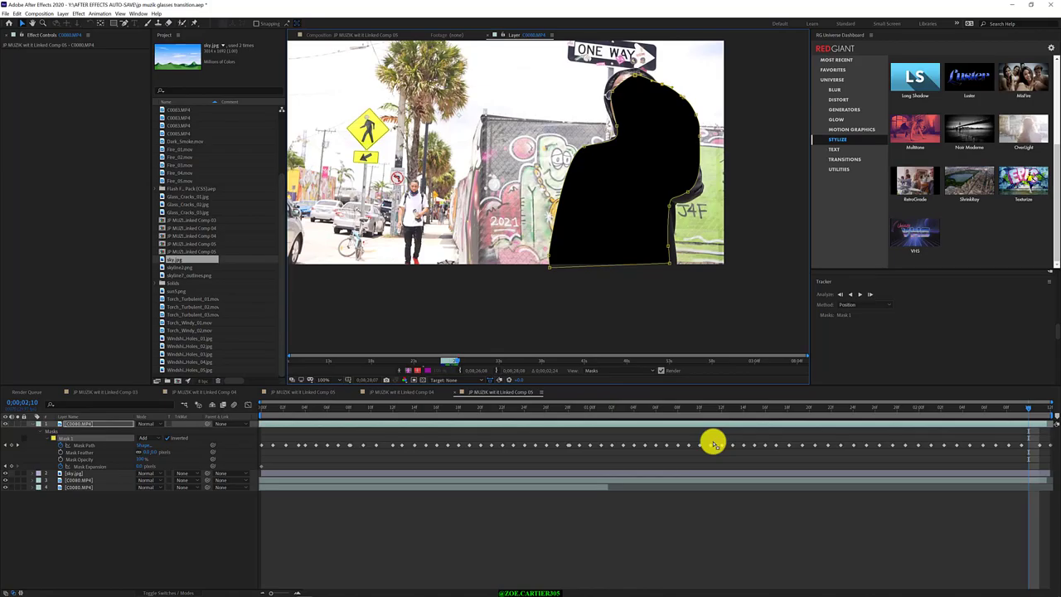
{"action": "left_click_drag", "start_coordinate": [633, 73], "coordinate": [636, 68]}
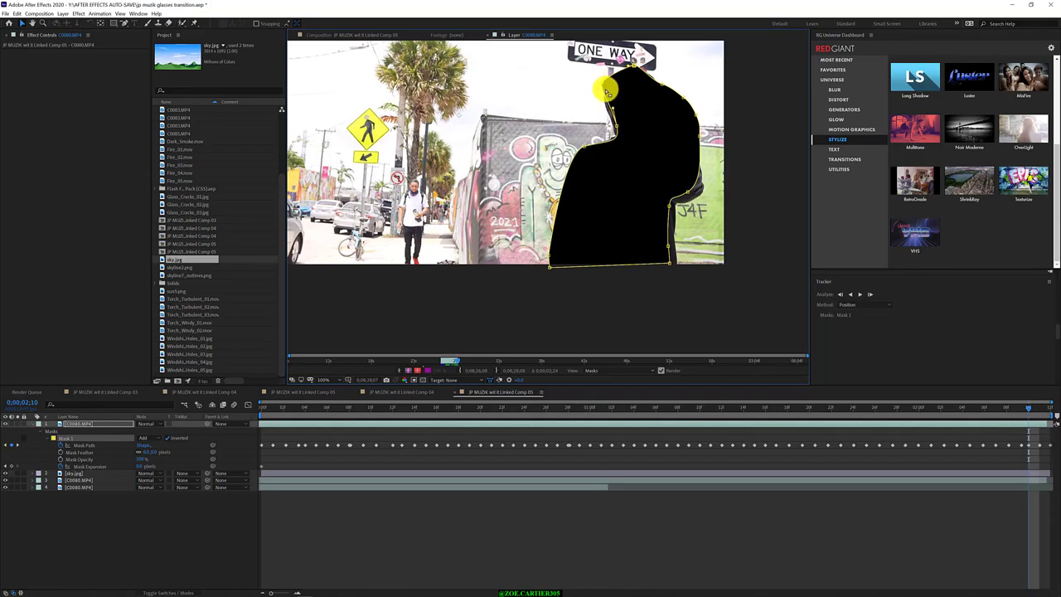
{"action": "left_click", "coordinate": [618, 128]}
{"action": "left_click_drag", "start_coordinate": [618, 128], "coordinate": [612, 140]}
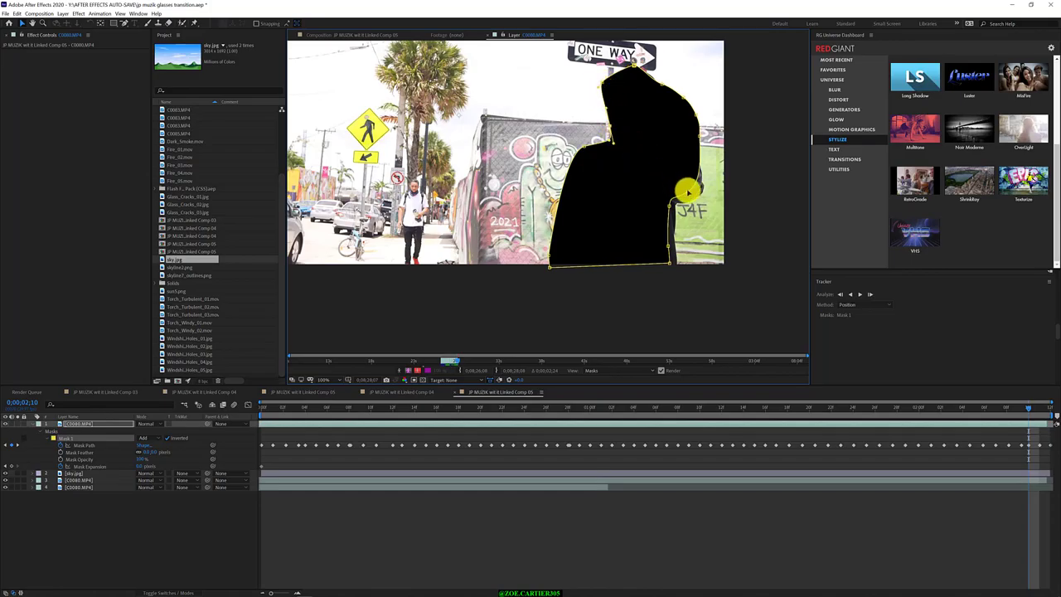
{"action": "left_click_drag", "start_coordinate": [687, 191], "coordinate": [697, 204]}
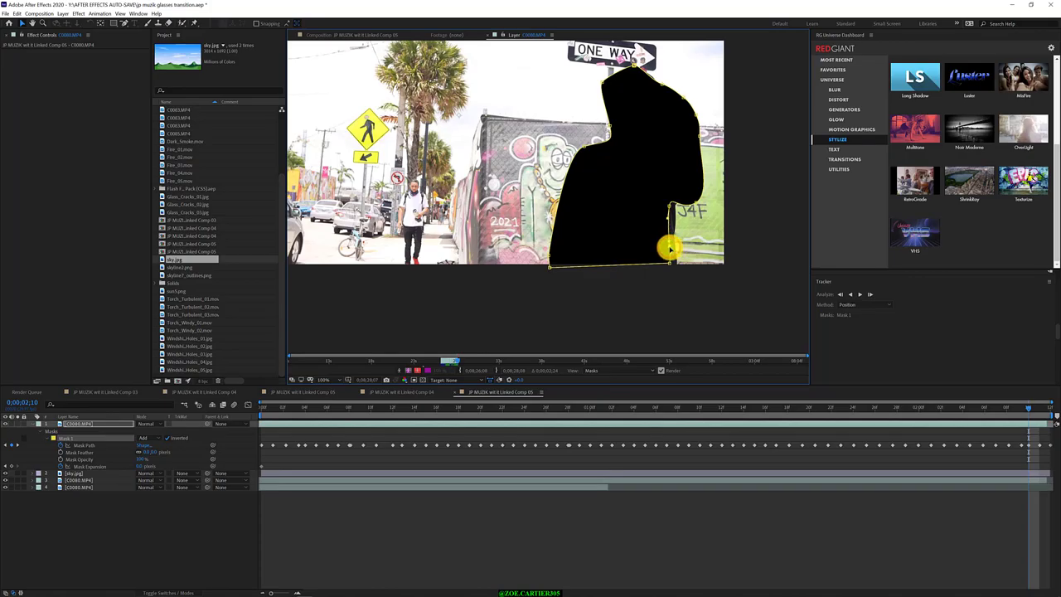
{"action": "left_click_drag", "start_coordinate": [682, 283], "coordinate": [678, 210]}
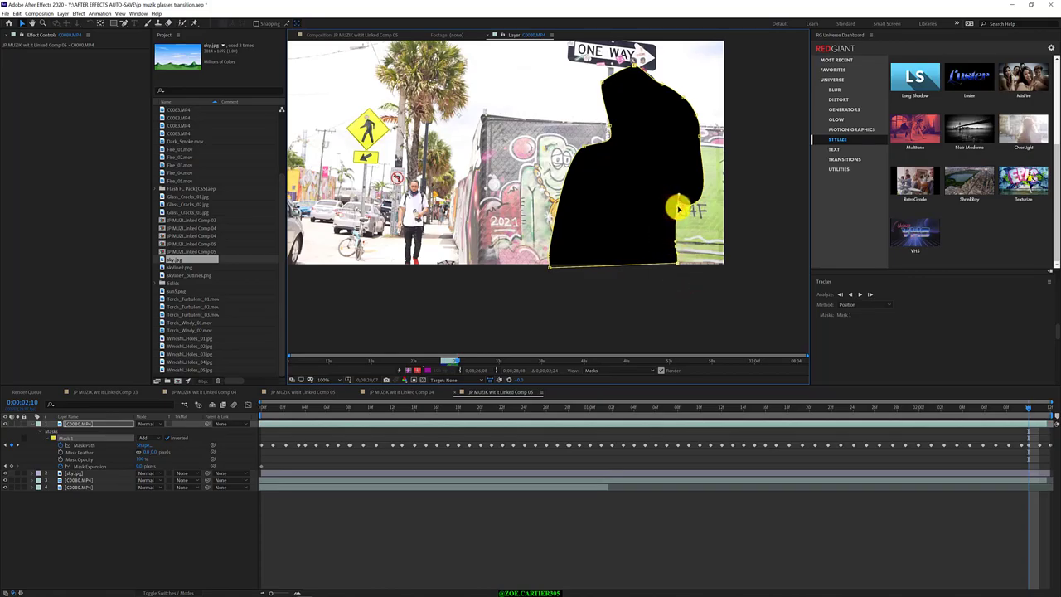
Step: At frame 0;00;02;09, move Mask 1's right-side points out to the body edge and refit the face and crown
{"action": "key", "text": "Page_Up"}
{"action": "left_click_drag", "start_coordinate": [697, 311], "coordinate": [650, 171]}
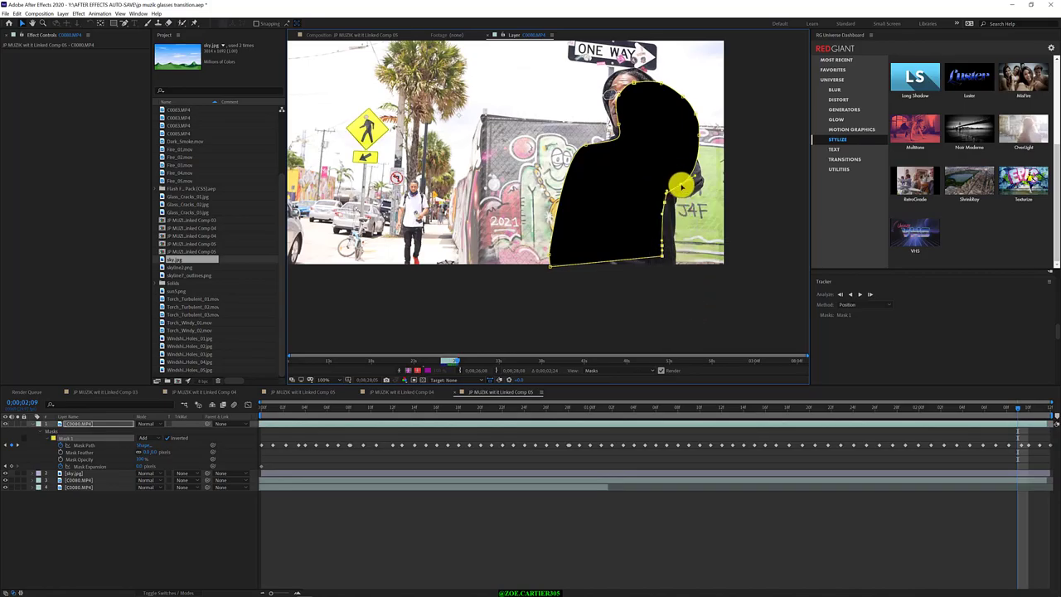
{"action": "left_click_drag", "start_coordinate": [682, 187], "coordinate": [577, 54]}
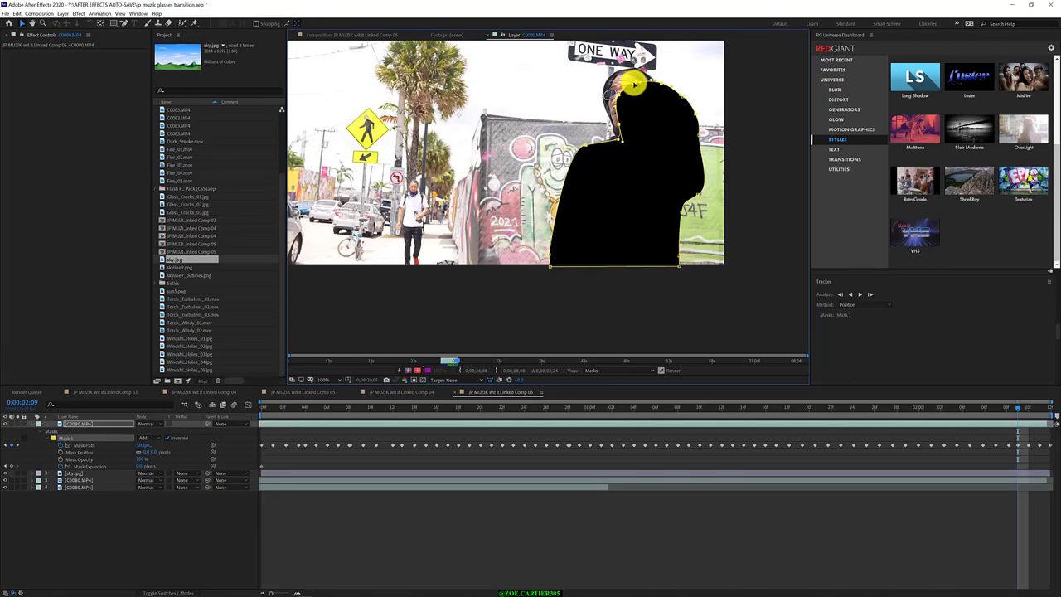
{"action": "left_click_drag", "start_coordinate": [635, 83], "coordinate": [624, 77]}
Step: At frame 0;00;02;08, extend Mask 1 over the right side of the body, lower-right corner, crown, face and left shoulder
{"action": "key", "text": "Page_Up"}
{"action": "left_click_drag", "start_coordinate": [707, 312], "coordinate": [657, 136]}
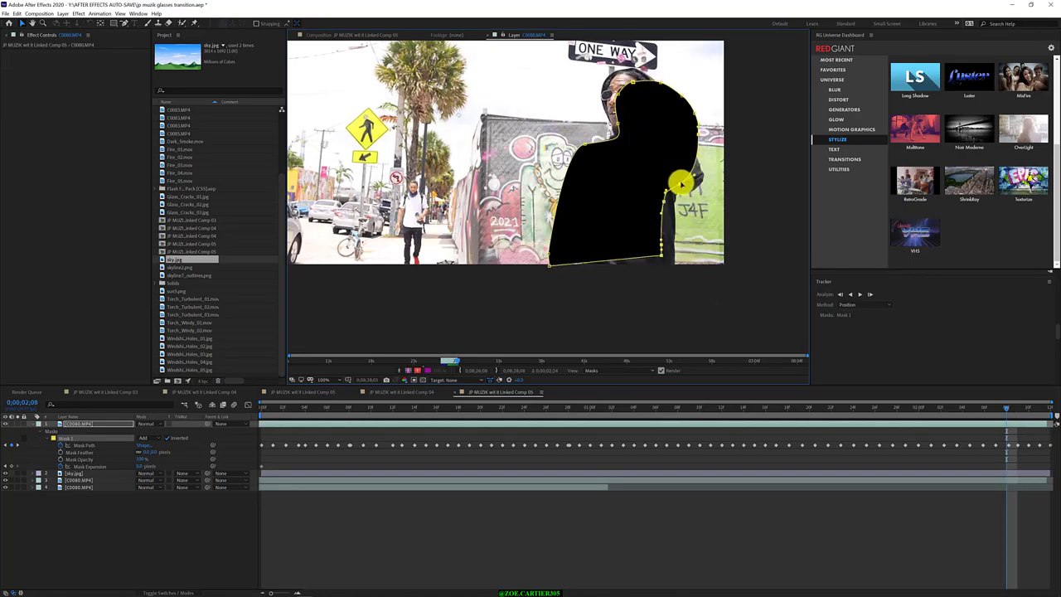
{"action": "mouse_move", "coordinate": [680, 182]}
{"action": "left_mouse_down"}
{"action": "mouse_move", "coordinate": [688, 194]}
{"action": "mouse_move", "coordinate": [676, 184]}
{"action": "left_mouse_up"}
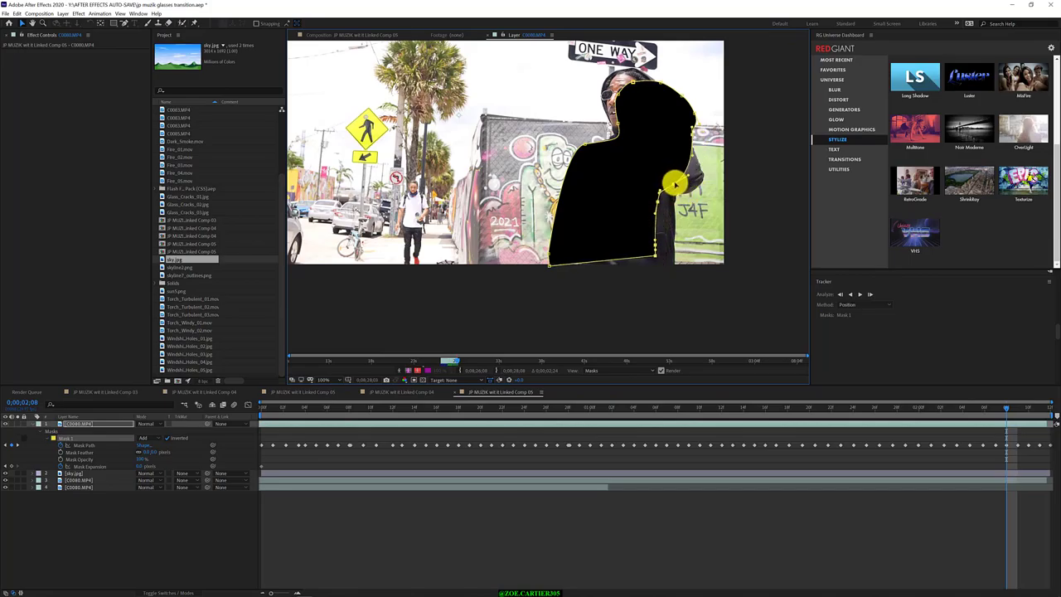
{"action": "left_click_drag", "start_coordinate": [714, 304], "coordinate": [697, 193]}
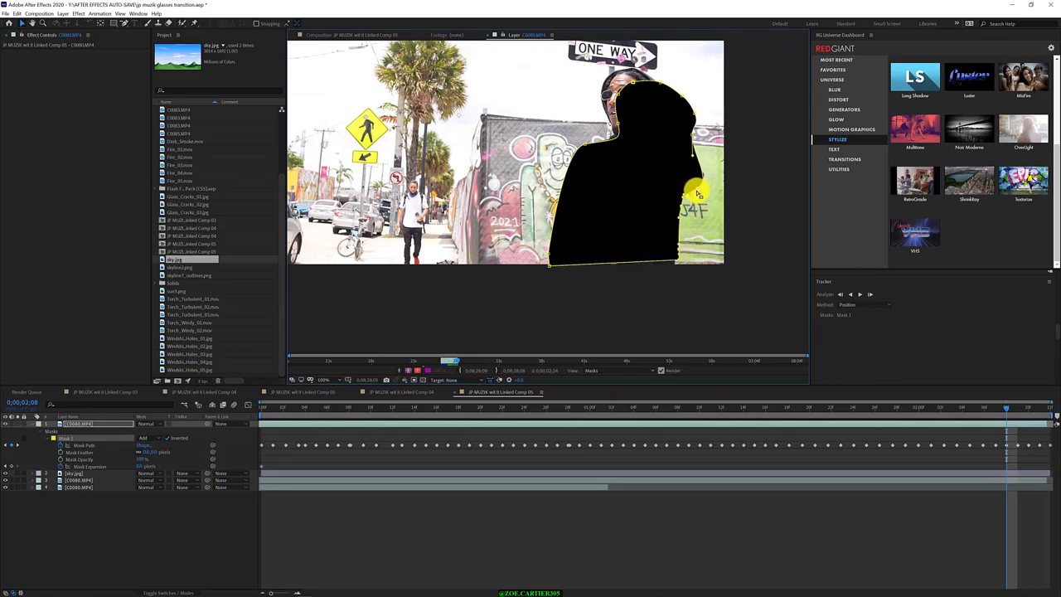
{"action": "left_click", "coordinate": [676, 283]}
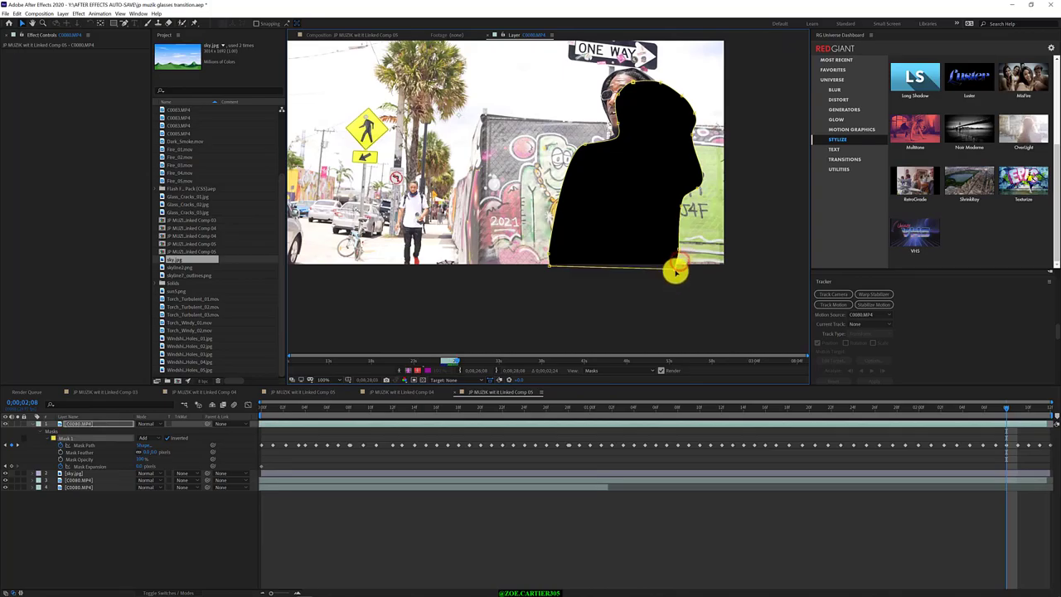
{"action": "left_click", "coordinate": [677, 266]}
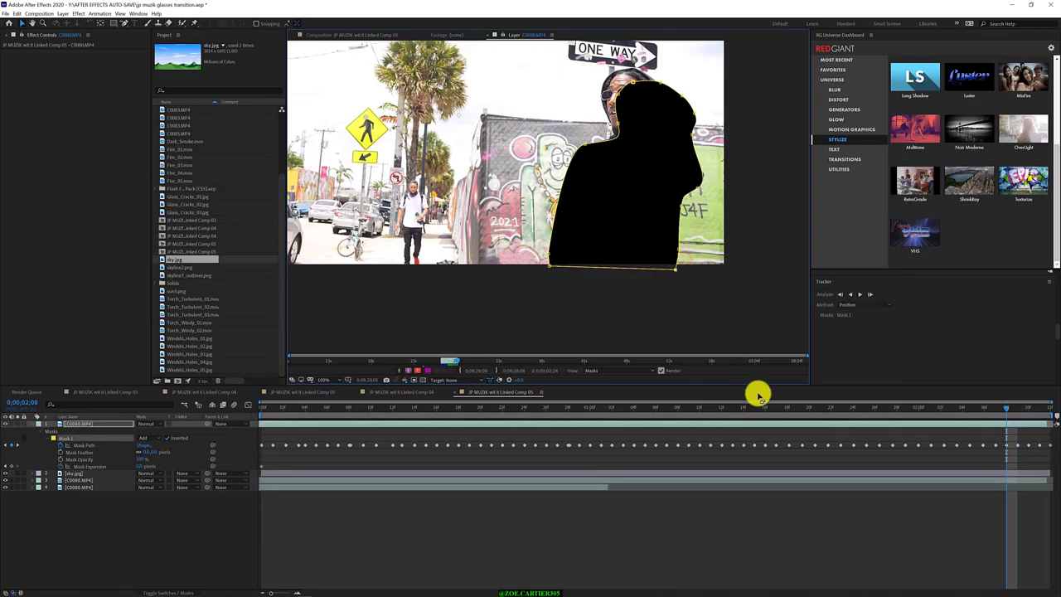
{"action": "left_click", "coordinate": [737, 303]}
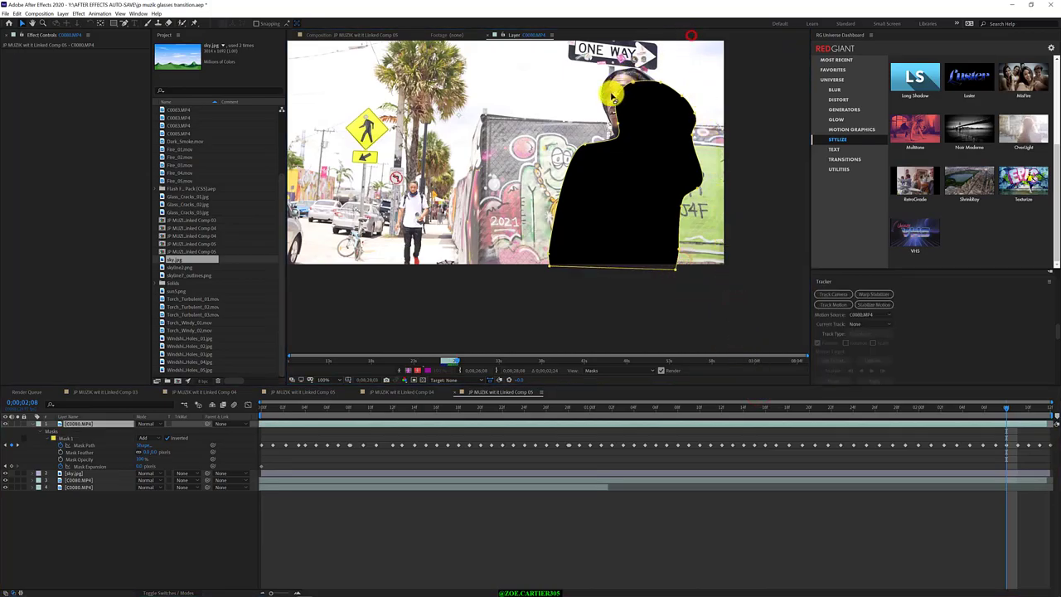
{"action": "mouse_move", "coordinate": [617, 89]}
{"action": "left_mouse_down"}
{"action": "mouse_move", "coordinate": [663, 147]}
{"action": "mouse_move", "coordinate": [620, 72]}
{"action": "mouse_move", "coordinate": [632, 95]}
{"action": "mouse_move", "coordinate": [625, 83]}
{"action": "mouse_move", "coordinate": [660, 100]}
{"action": "mouse_move", "coordinate": [616, 73]}
{"action": "left_mouse_up"}
{"action": "left_click", "coordinate": [561, 73]}
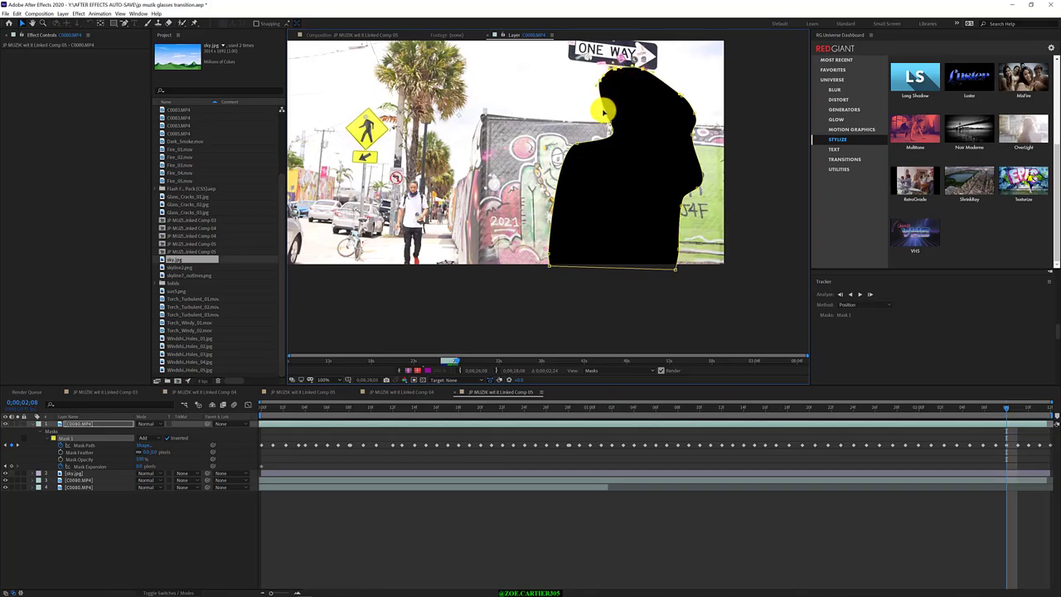
Step: Go back to frame 0;00;02;07 and fit Mask 1's head points to the crown and face
{"action": "key", "text": "Page_Up"}
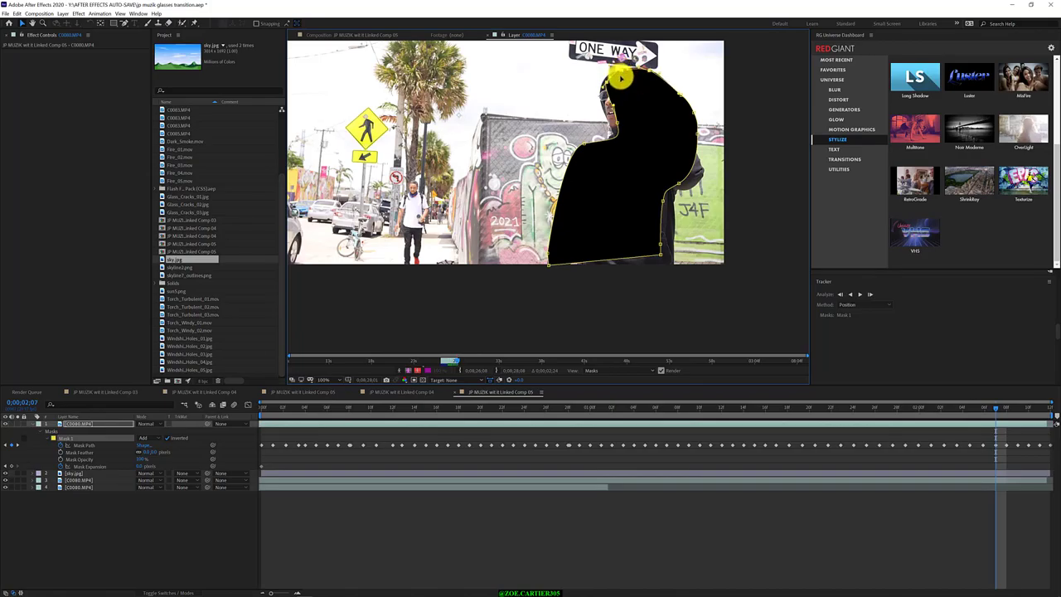
{"action": "mouse_move", "coordinate": [626, 88]}
{"action": "left_mouse_down"}
{"action": "mouse_move", "coordinate": [639, 119]}
{"action": "mouse_move", "coordinate": [632, 90]}
{"action": "left_mouse_up"}
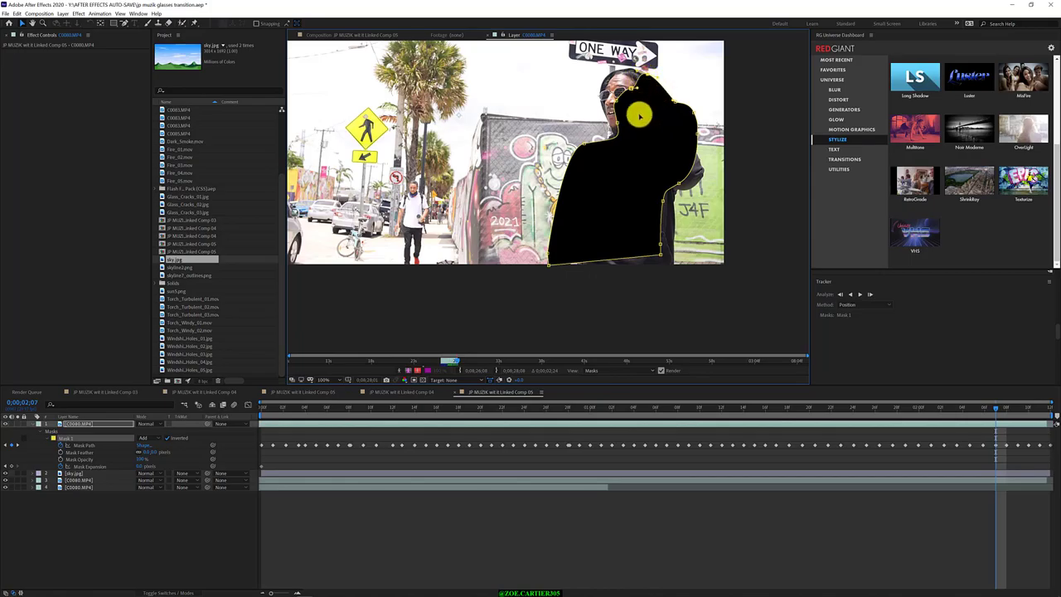
{"action": "left_click_drag", "start_coordinate": [633, 145], "coordinate": [625, 72]}
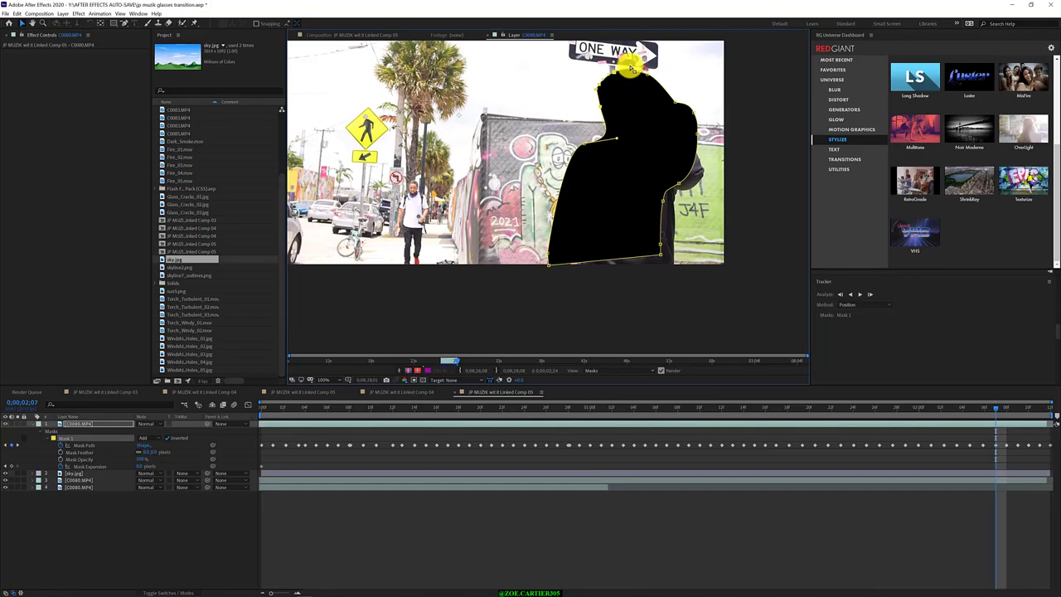
Step: Reshape Mask 1's right side at frame 0;00;02;07 so it follows the person's back and bulging elbow
{"action": "left_click_drag", "start_coordinate": [749, 305], "coordinate": [636, 126]}
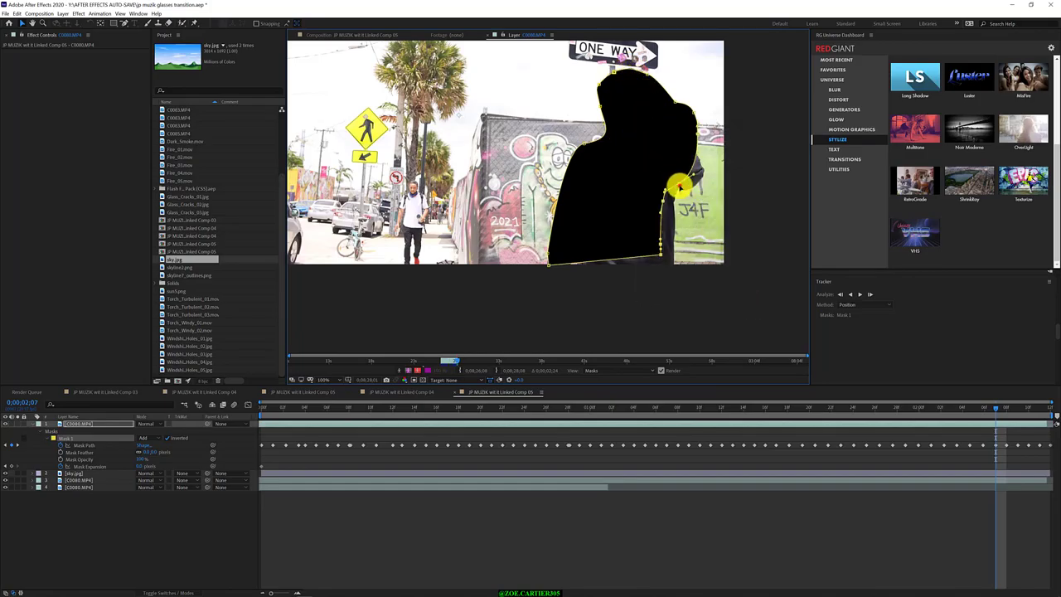
{"action": "mouse_move", "coordinate": [680, 183]}
{"action": "left_mouse_down"}
{"action": "mouse_move", "coordinate": [664, 181]}
{"action": "mouse_move", "coordinate": [672, 190]}
{"action": "left_mouse_up"}
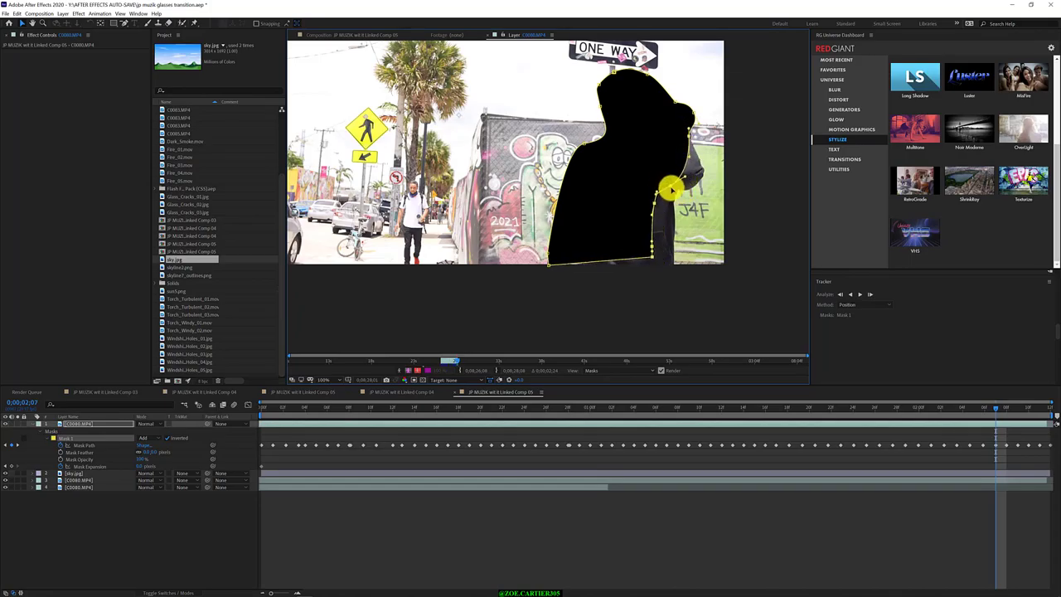
{"action": "left_click", "coordinate": [750, 244]}
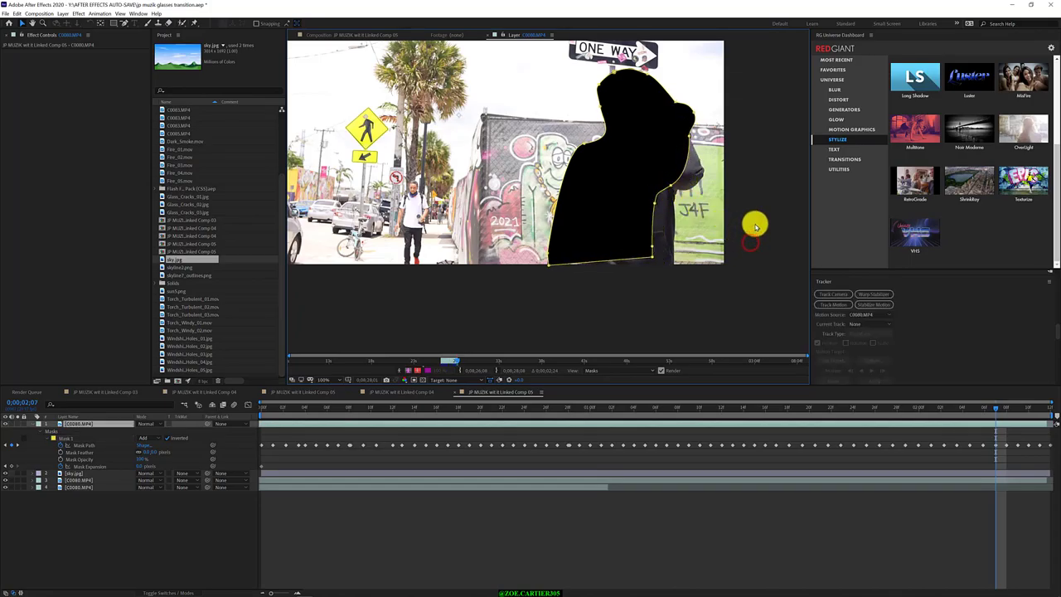
{"action": "left_click_drag", "start_coordinate": [756, 215], "coordinate": [691, 144]}
{"action": "left_click", "coordinate": [737, 180]}
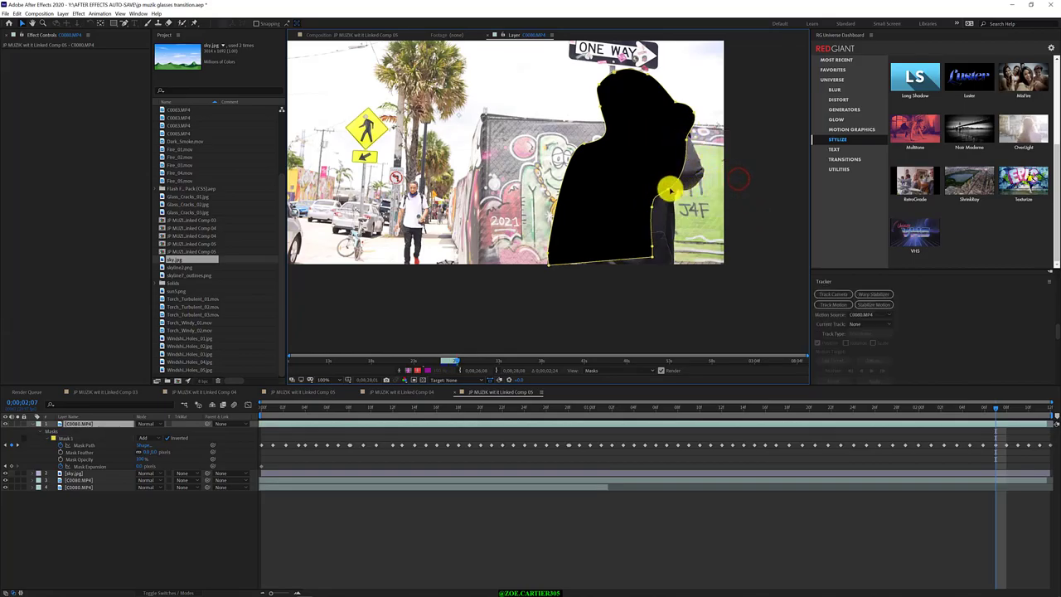
{"action": "left_click", "coordinate": [687, 145]}
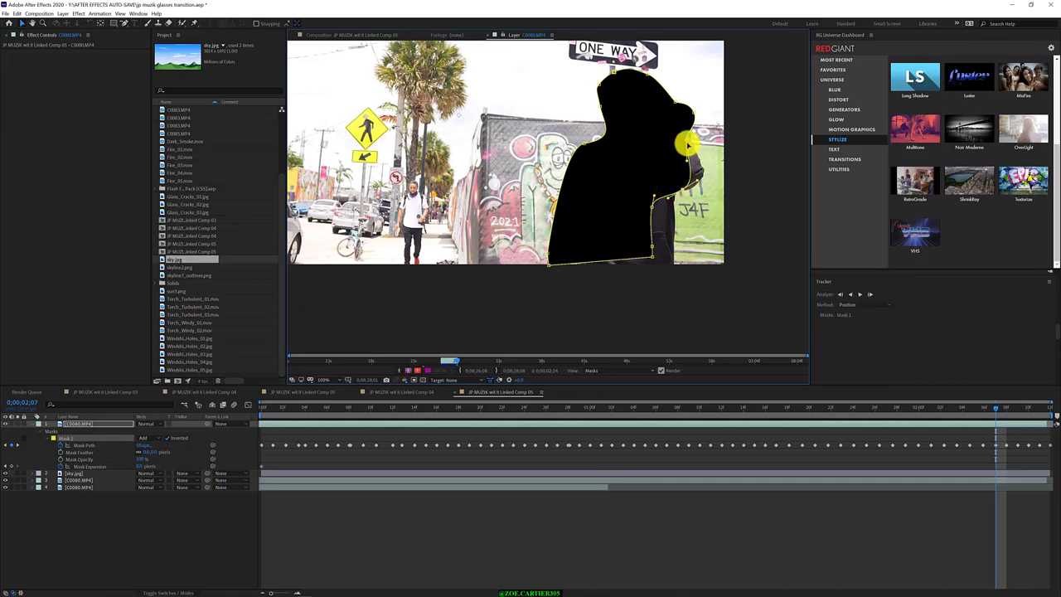
{"action": "left_click_drag", "start_coordinate": [687, 145], "coordinate": [691, 149]}
{"action": "left_click", "coordinate": [694, 168]}
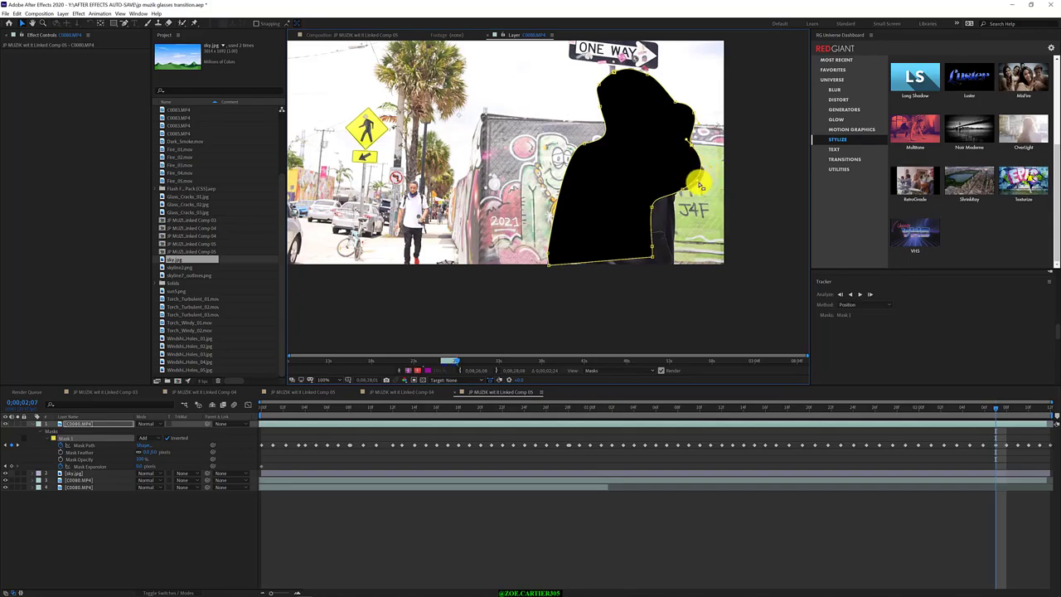
{"action": "left_click_drag", "start_coordinate": [703, 183], "coordinate": [709, 191]}
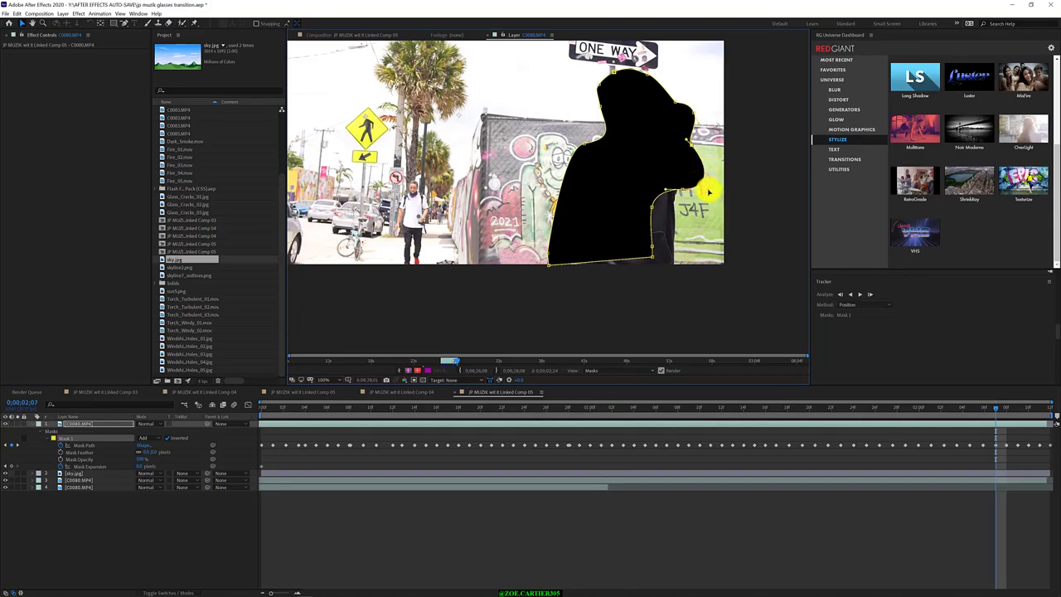
Step: Move Mask 1's lower-right edge out to the body and pull both bottom corners below the frame at 0;00;02;07
{"action": "left_click_drag", "start_coordinate": [653, 209], "coordinate": [677, 238]}
{"action": "mouse_move", "coordinate": [669, 276]}
{"action": "left_mouse_down"}
{"action": "mouse_move", "coordinate": [636, 236]}
{"action": "mouse_move", "coordinate": [675, 276]}
{"action": "left_mouse_up"}
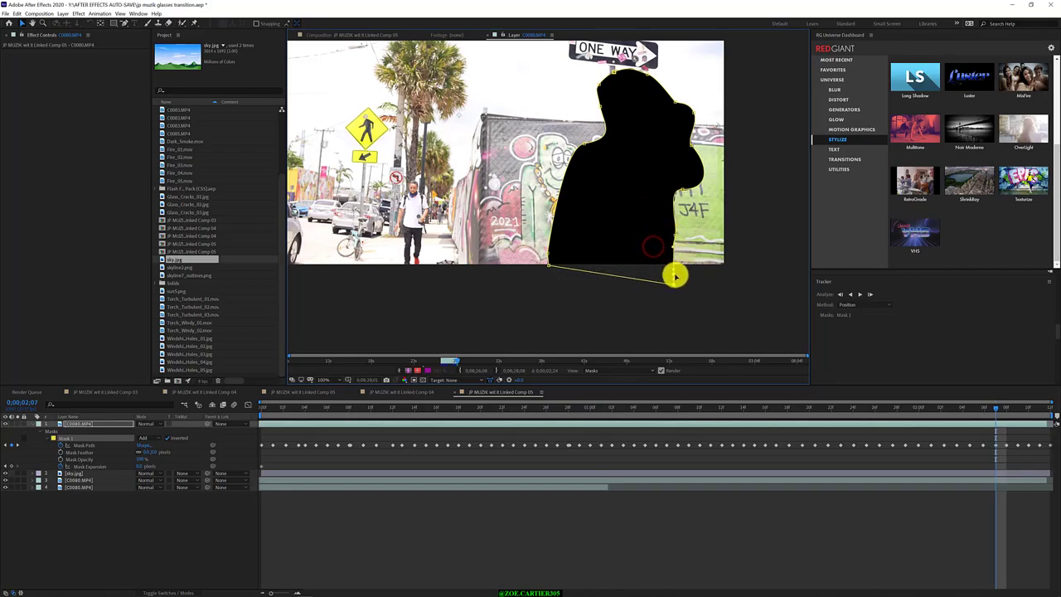
{"action": "left_click_drag", "start_coordinate": [571, 287], "coordinate": [544, 280]}
{"action": "left_click", "coordinate": [706, 292]}
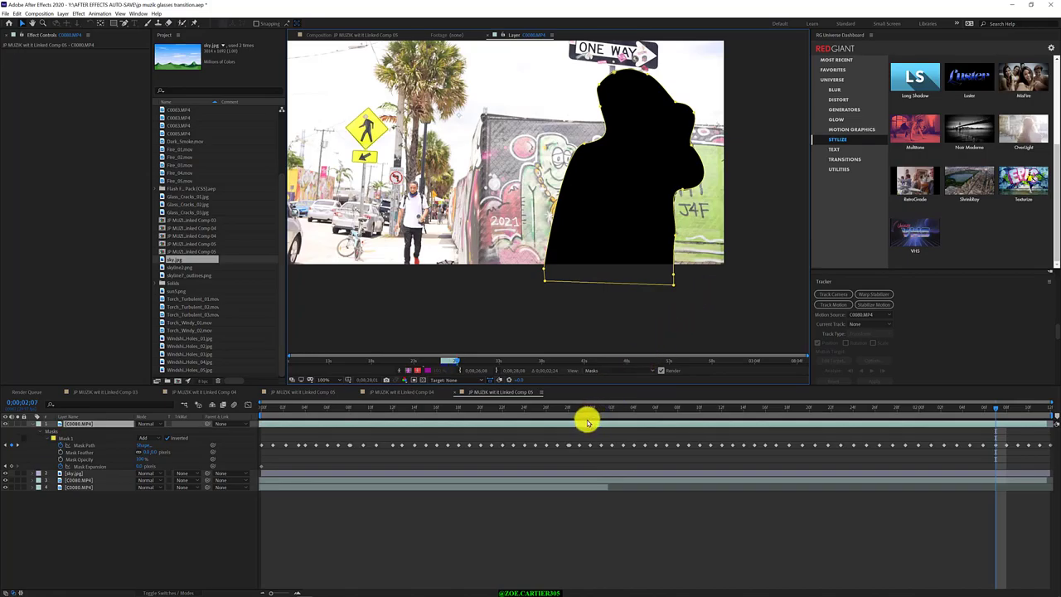
Step: Review Mask 1's fit frame by frame back to 0;00;01;14, checking the head and right side for uncovered areas
{"action": "key", "text": "Page_Down"}
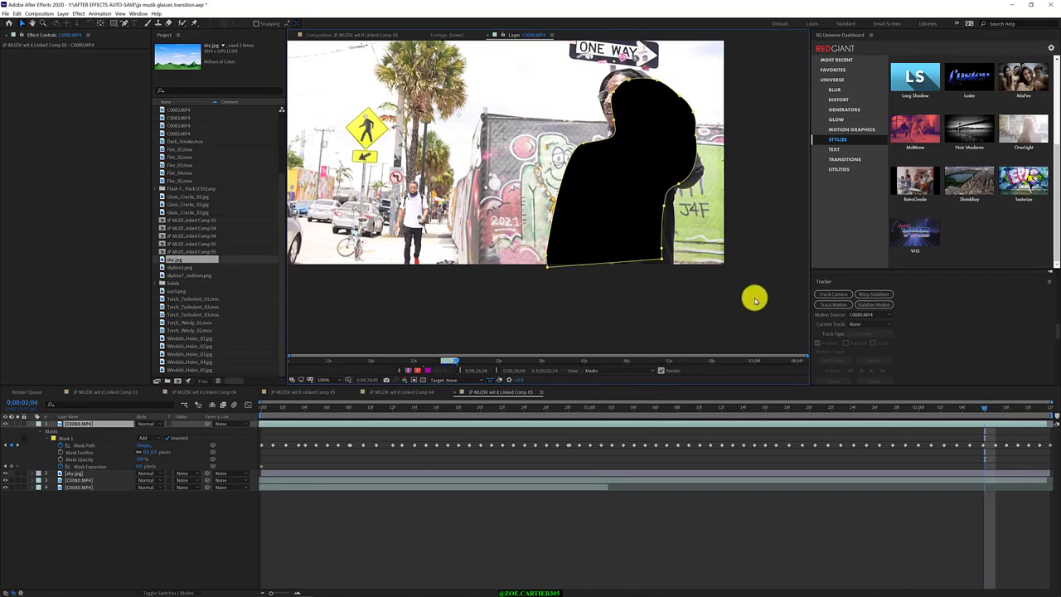
{"action": "key", "text": "Page_Up"}
{"action": "key", "text": "Page_Up"}
{"action": "key", "text": "Page_Up"}
{"action": "key", "text": "Page_Up"}
{"action": "key", "text": "Page_Up"}
{"action": "key", "text": "Page_Up"}
{"action": "key", "text": "Page_Up"}
{"action": "key", "text": "Page_Up"}
{"action": "key", "text": "Page_Up"}
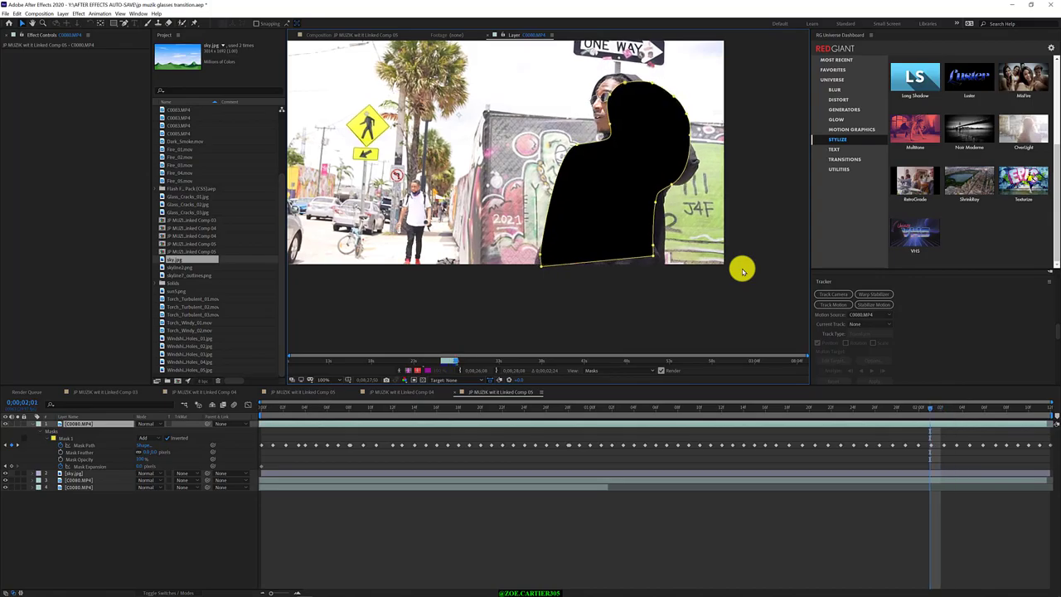
{"action": "key", "text": "Page_Up"}
{"action": "key", "text": "Page_Up"}
{"action": "key", "text": "Page_Up"}
{"action": "key", "text": "Page_Up"}
{"action": "key", "text": "Page_Up"}
{"action": "key", "text": "Page_Up"}
{"action": "key", "text": "Page_Up"}
{"action": "key", "text": "Page_Up"}
{"action": "key", "text": "Page_Up"}
{"action": "key", "text": "Page_Up"}
{"action": "key", "text": "Page_Up"}
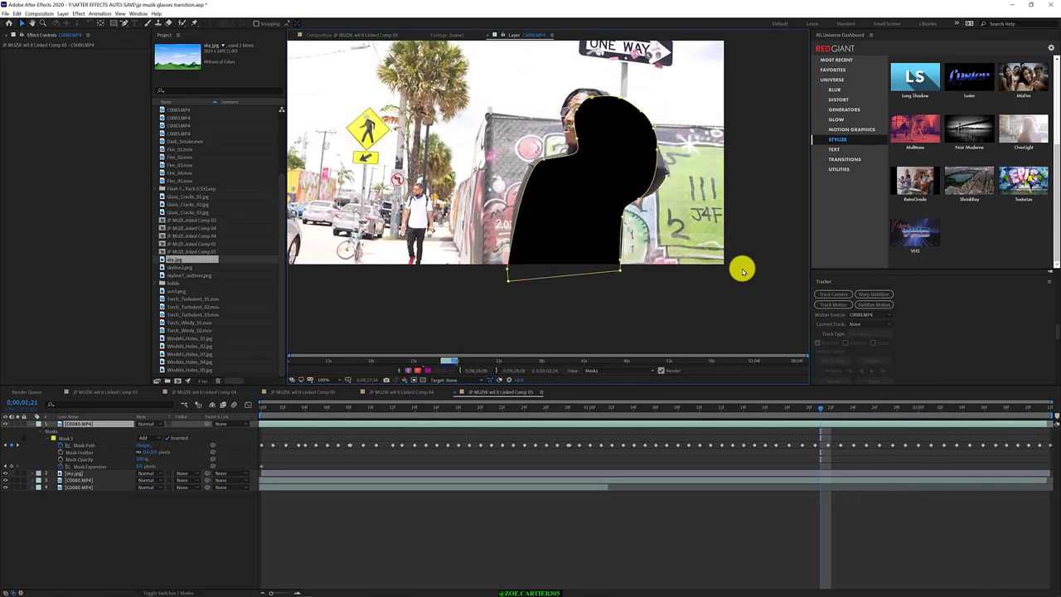
{"action": "key", "text": "Page_Up"}
{"action": "key", "text": "Page_Up"}
{"action": "key", "text": "Page_Up"}
{"action": "key", "text": "Page_Up"}
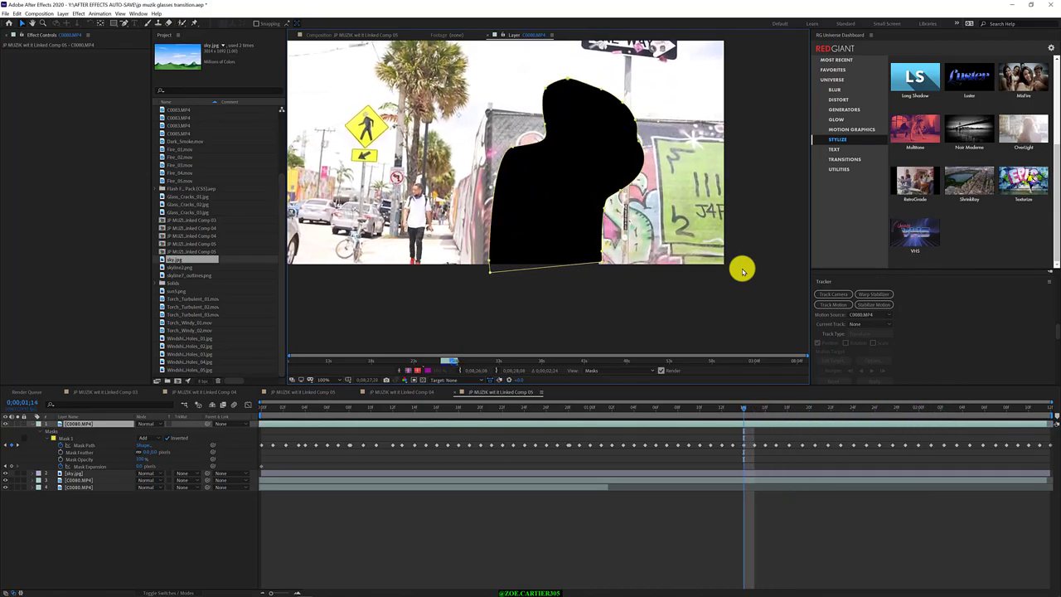
Step: At frame 0;00;01;17, extend Mask 1 over the crown, face and left shoulder and fit its right-side points to the elbow
{"action": "key", "text": "Page_Down"}
{"action": "key", "text": "Page_Down"}
{"action": "key", "text": "Page_Down"}
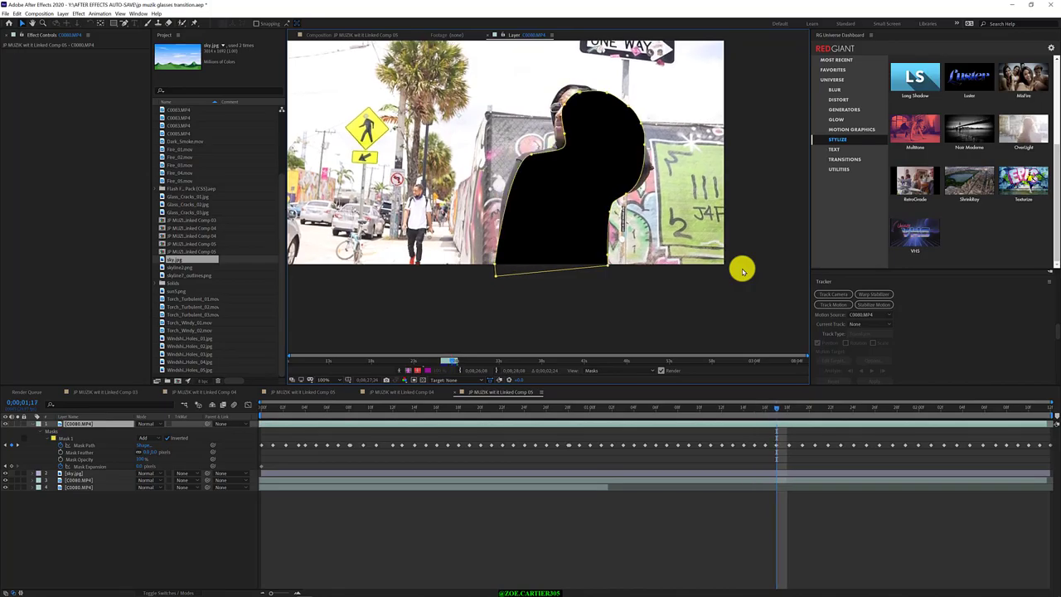
{"action": "left_click_drag", "start_coordinate": [516, 53], "coordinate": [612, 168]}
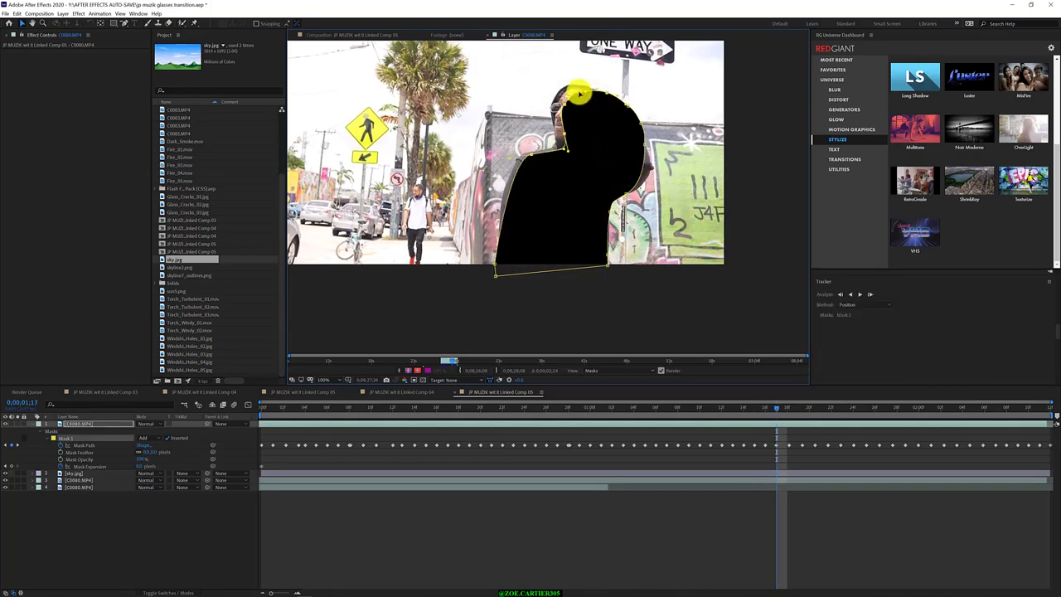
{"action": "left_click_drag", "start_coordinate": [574, 93], "coordinate": [565, 86]}
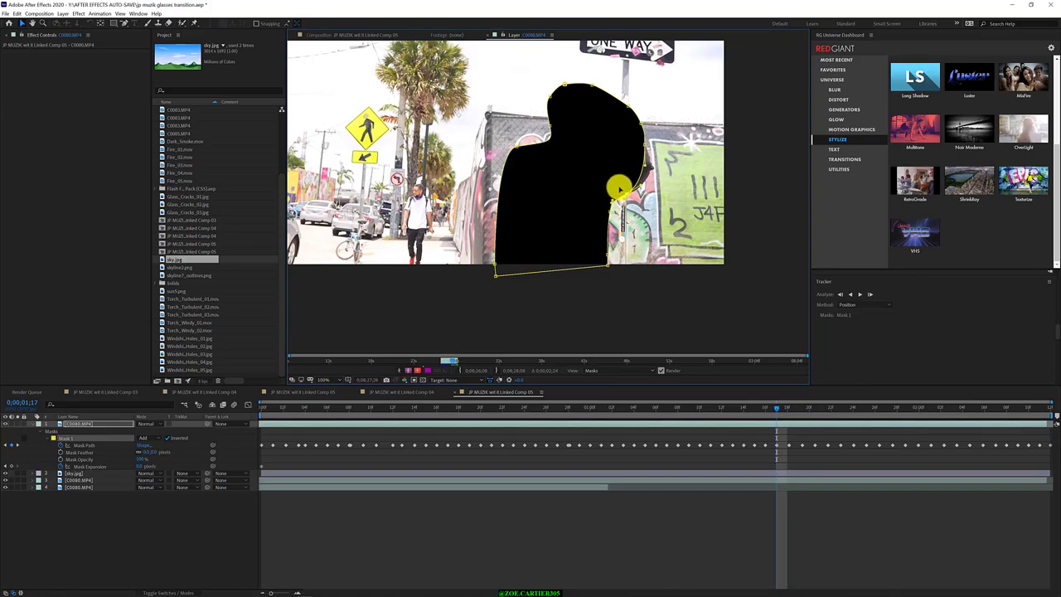
{"action": "left_click_drag", "start_coordinate": [681, 137], "coordinate": [616, 192]}
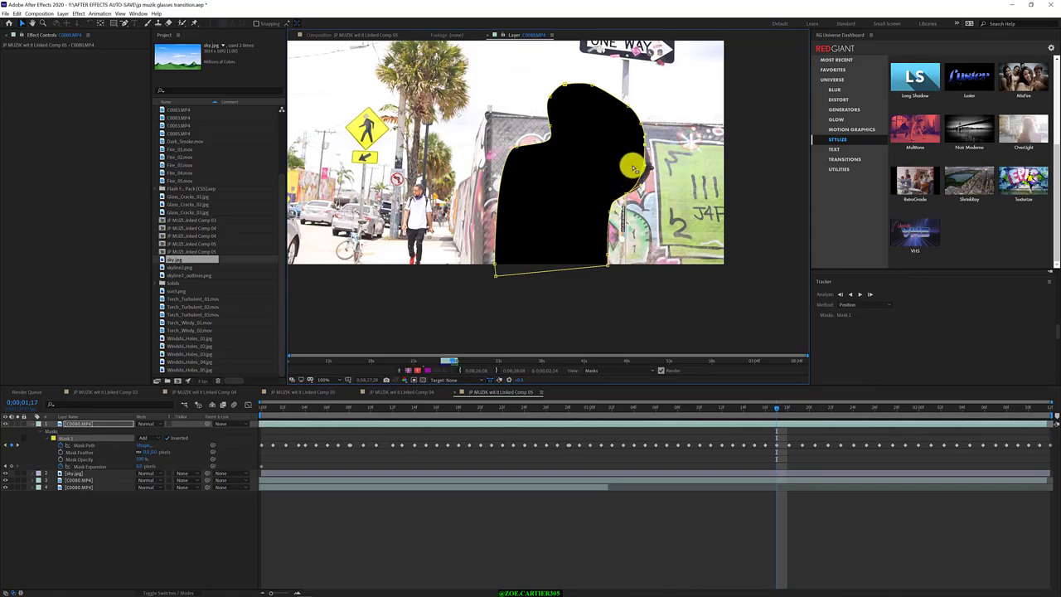
{"action": "left_click_drag", "start_coordinate": [647, 147], "coordinate": [648, 150]}
{"action": "left_click", "coordinate": [648, 151]}
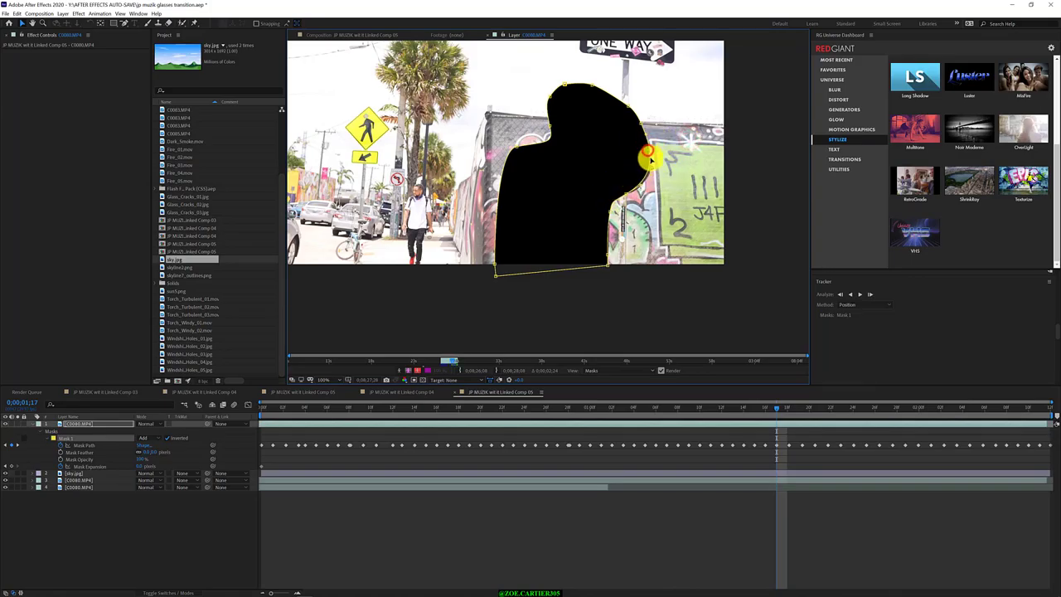
Step: Advance to frame 0;00;01;18 and extend Mask 1 over the crown, face, left shoulder and right elbow
{"action": "key", "text": "ctrl+Down"}
{"action": "key", "text": "ctrl+Right"}
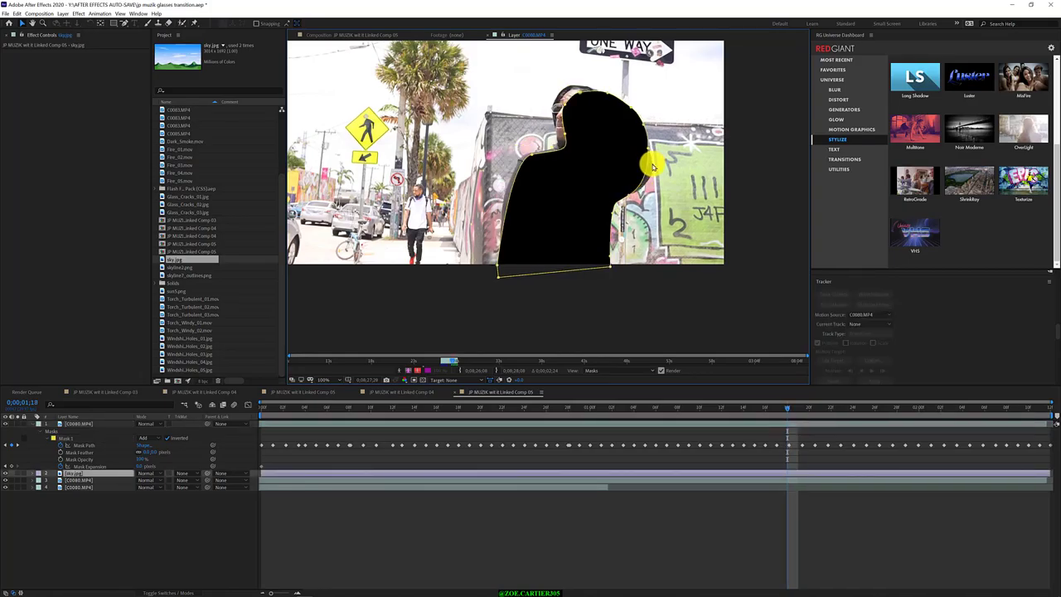
{"action": "key", "text": "ctrl+Left"}
{"action": "key", "text": "ctrl+Right"}
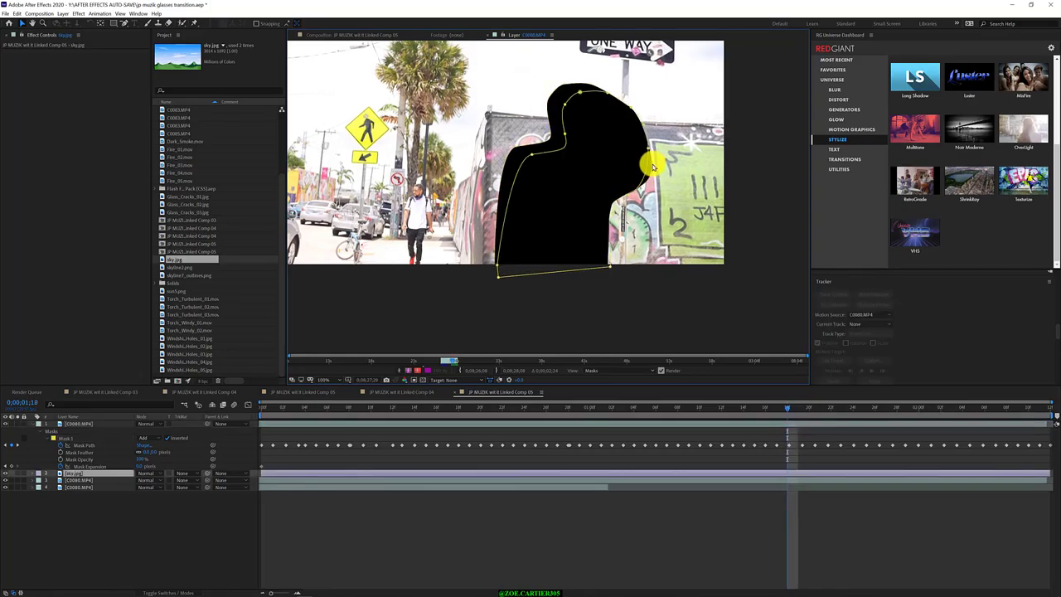
{"action": "left_click_drag", "start_coordinate": [522, 66], "coordinate": [606, 177]}
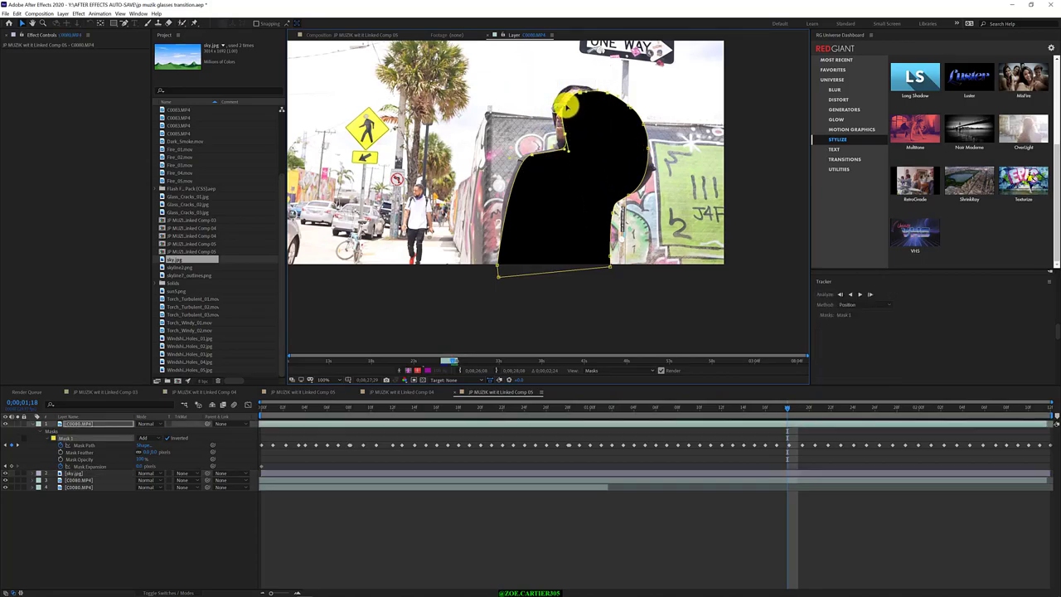
{"action": "left_click_drag", "start_coordinate": [565, 104], "coordinate": [588, 121]}
{"action": "left_click_drag", "start_coordinate": [712, 193], "coordinate": [651, 167]}
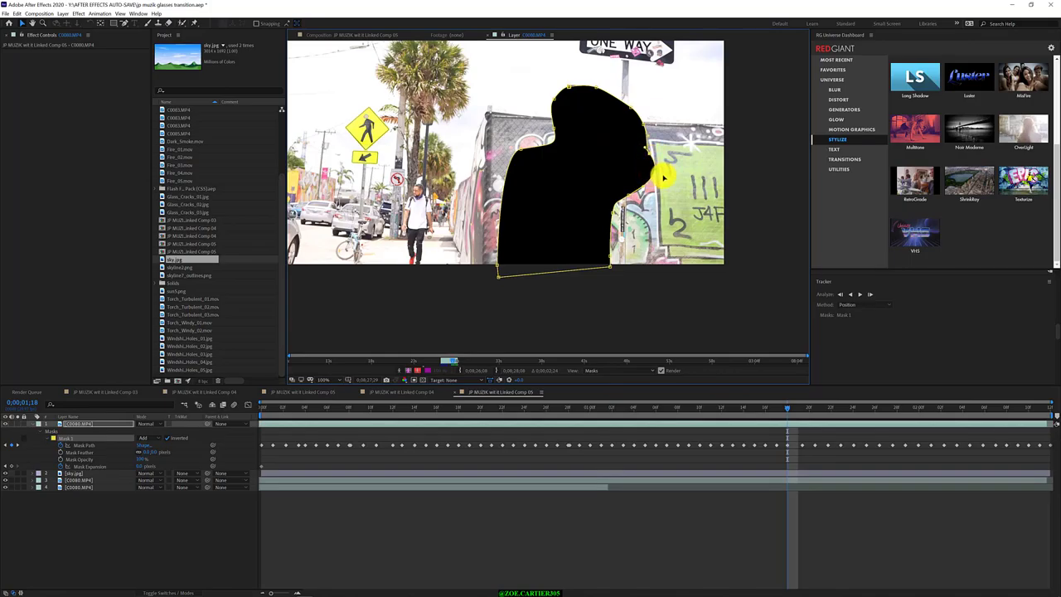
Step: Advance to frame 0;00;01;19 and shift Mask 1's head points outward to cover the crown and face
{"action": "key", "text": "Page_Down"}
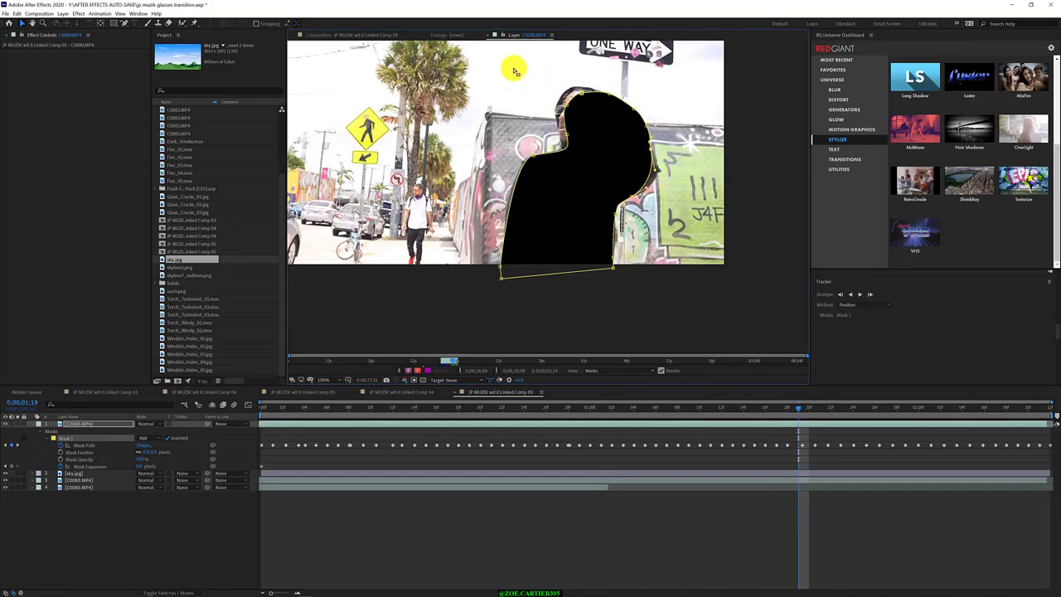
{"action": "left_click_drag", "start_coordinate": [514, 68], "coordinate": [613, 165]}
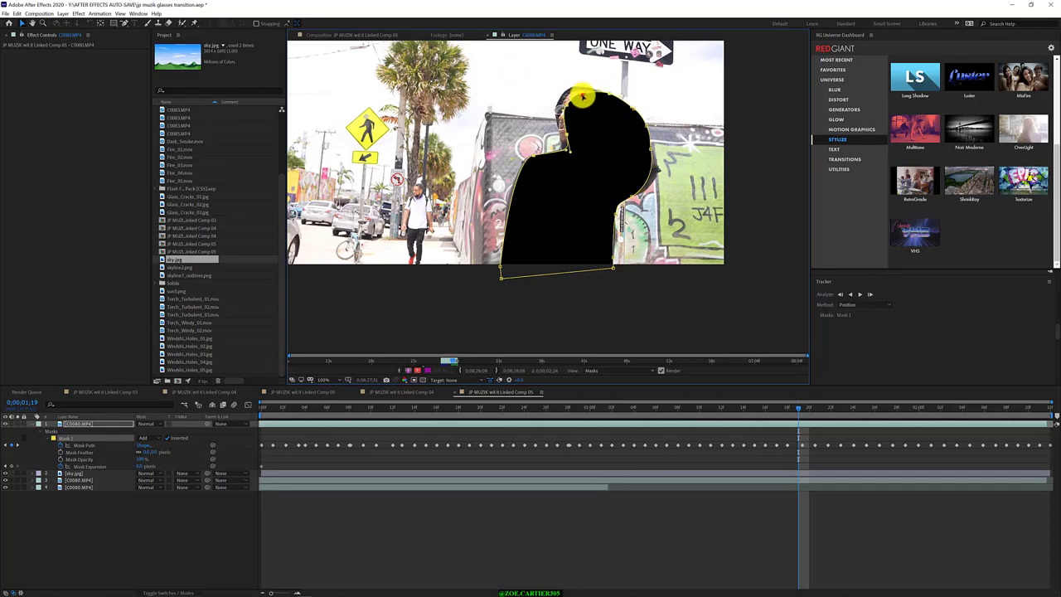
{"action": "mouse_move", "coordinate": [581, 96]}
{"action": "left_mouse_down"}
{"action": "mouse_move", "coordinate": [572, 89]}
{"action": "mouse_move", "coordinate": [616, 147]}
{"action": "mouse_move", "coordinate": [576, 88]}
{"action": "left_mouse_up"}
Step: At frame 0;00;01;20, extend Mask 1's head outline over the person's crown and face
{"action": "key", "text": "Page_Down"}
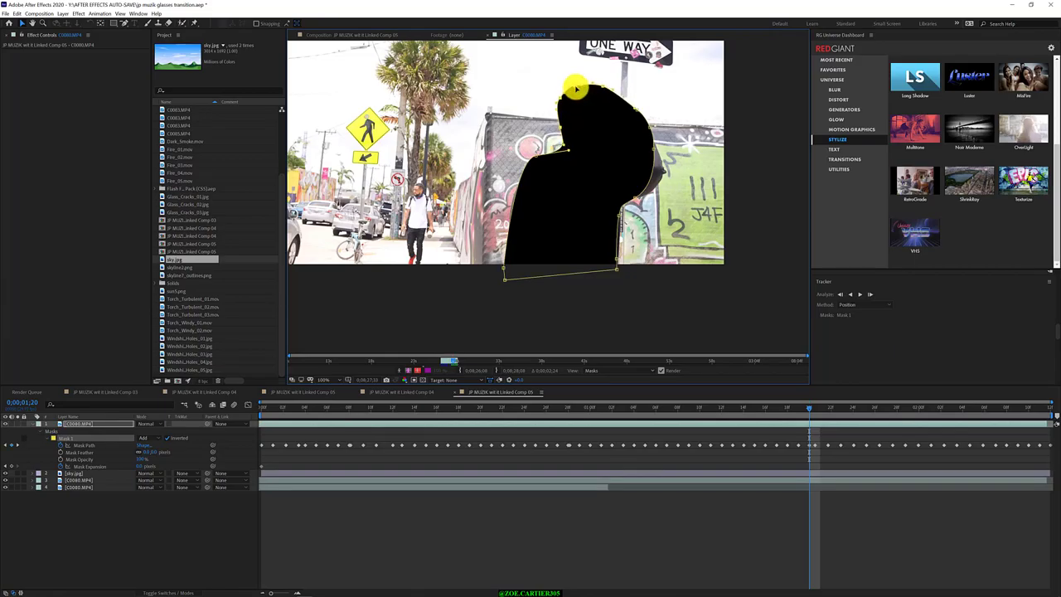
{"action": "key", "text": "Page_Down"}
{"action": "key", "text": "Page_Up"}
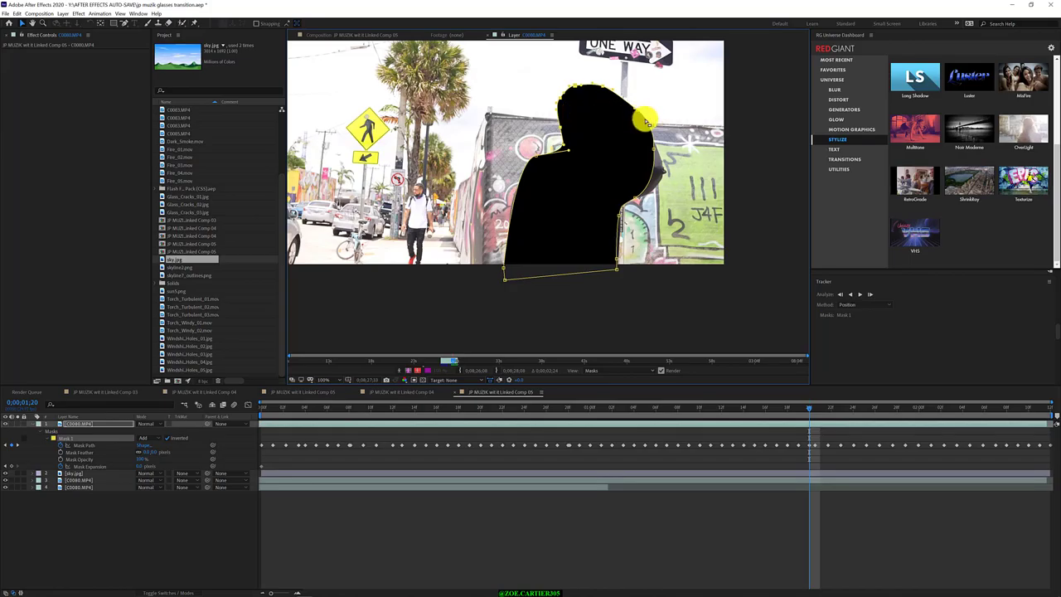
{"action": "left_click_drag", "start_coordinate": [677, 121], "coordinate": [633, 226]}
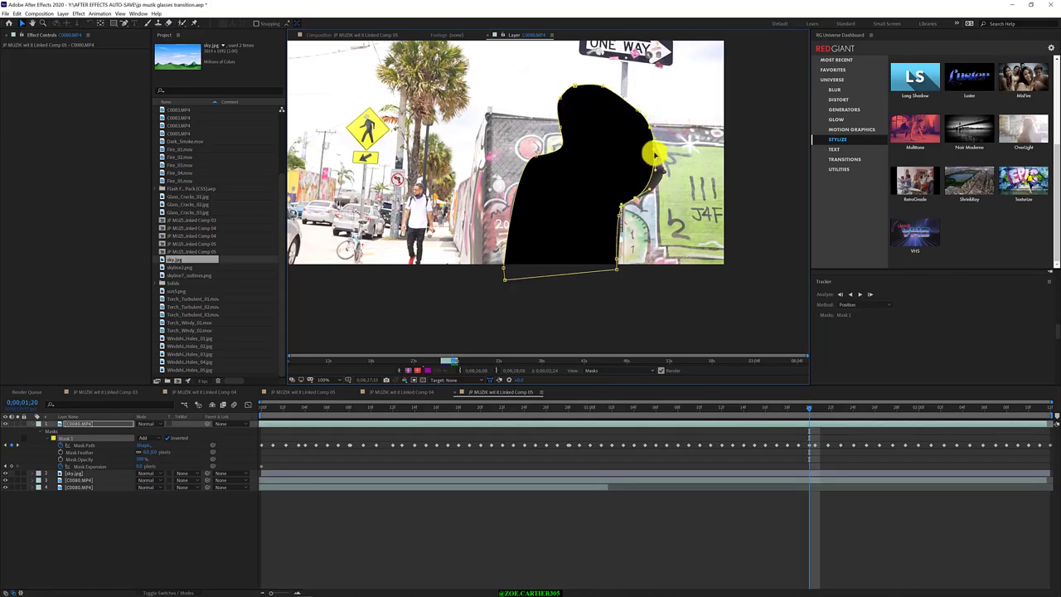
{"action": "left_click_drag", "start_coordinate": [655, 153], "coordinate": [657, 160]}
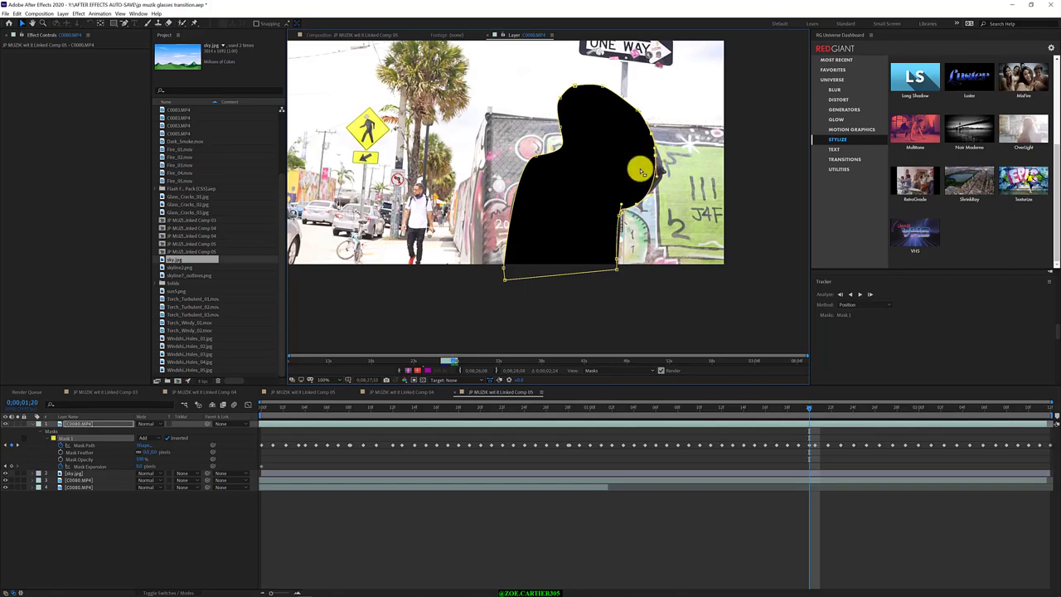
{"action": "key", "text": "ctrl+z"}
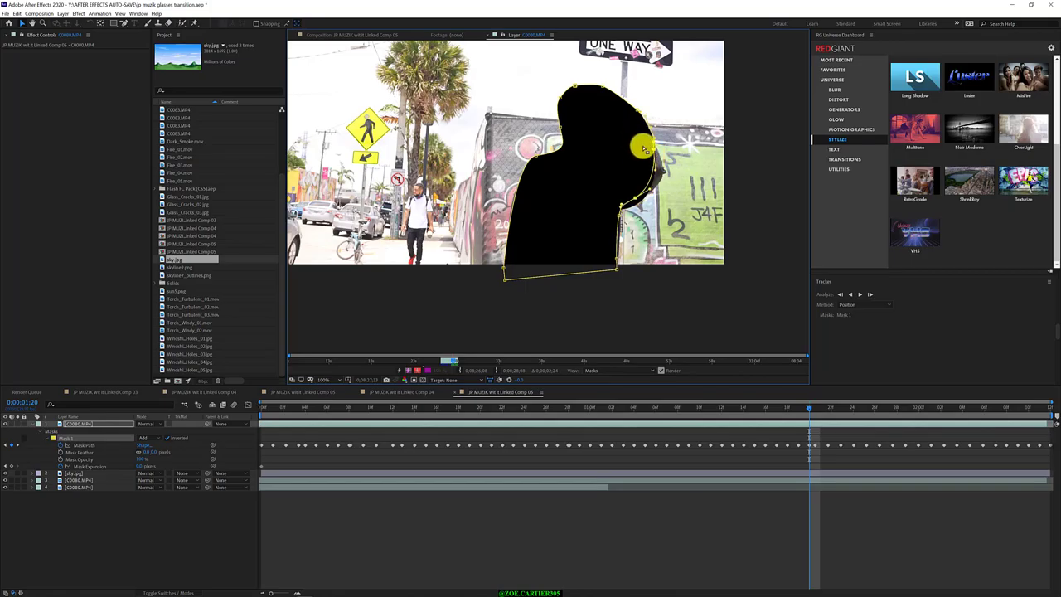
Step: Pull Mask 1's right-side points outward to cover the right elbow at 0;00;01;20
{"action": "left_click", "coordinate": [687, 184]}
{"action": "left_click_drag", "start_coordinate": [706, 210], "coordinate": [631, 152]}
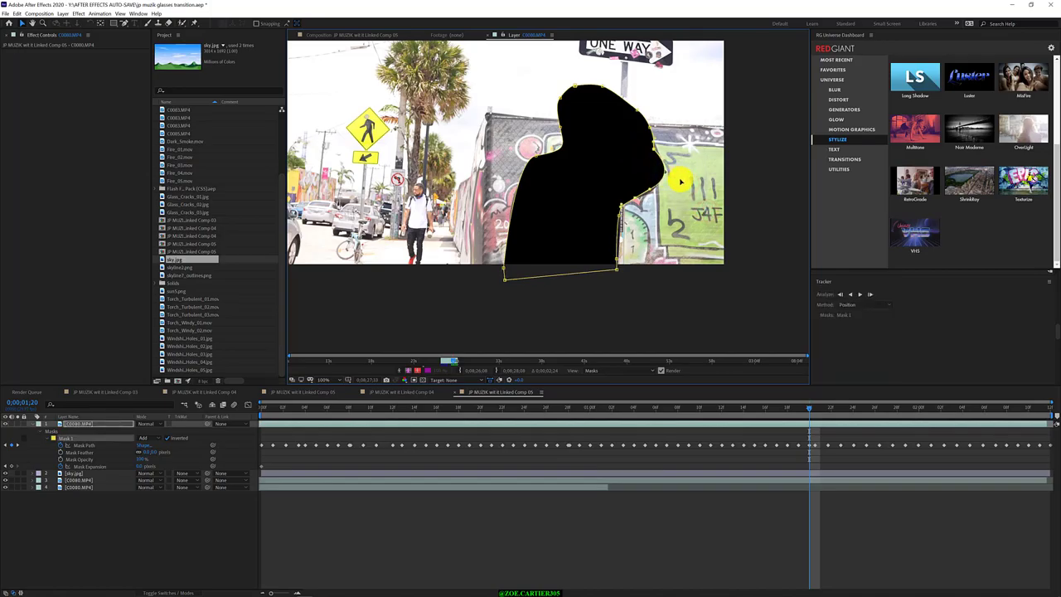
{"action": "left_click_drag", "start_coordinate": [654, 150], "coordinate": [658, 151]}
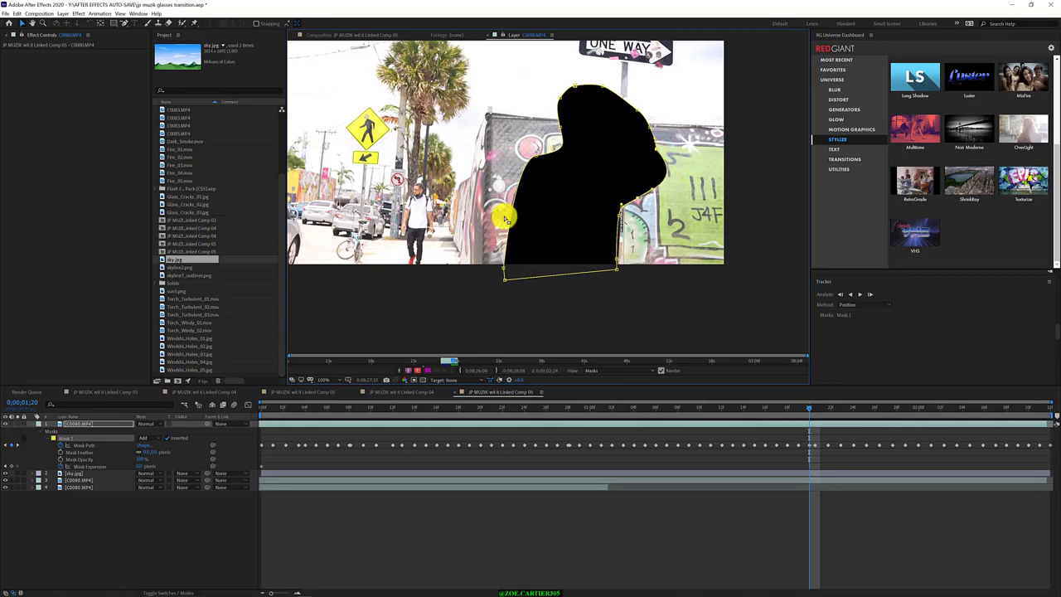
Step: Advance to frame 0;00;01;21 and extend Mask 1 over the crown, face, left shoulder and right elbow
{"action": "key", "text": "Page_Down"}
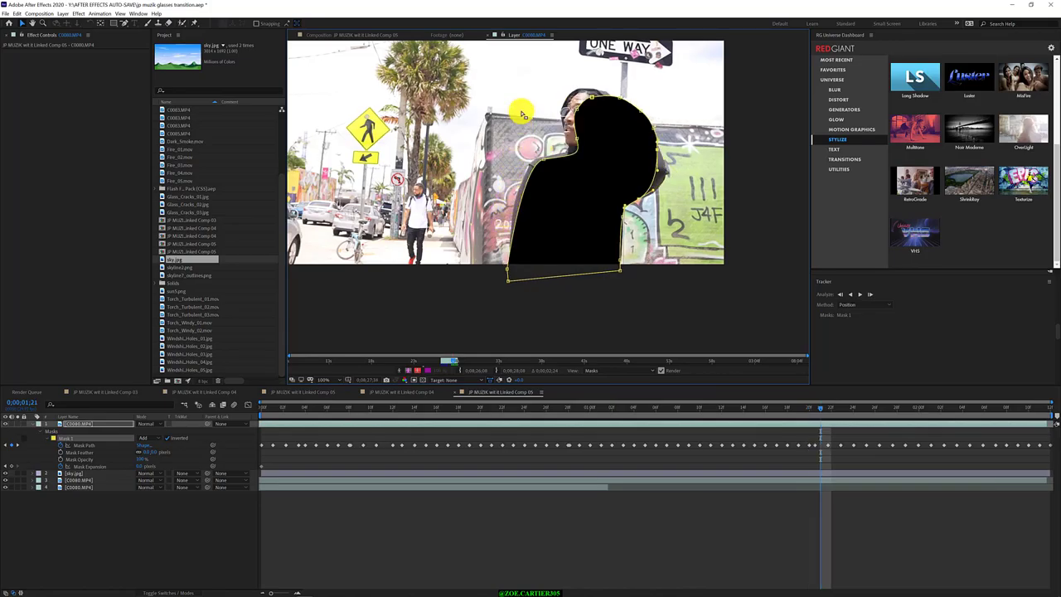
{"action": "left_click_drag", "start_coordinate": [529, 62], "coordinate": [599, 176]}
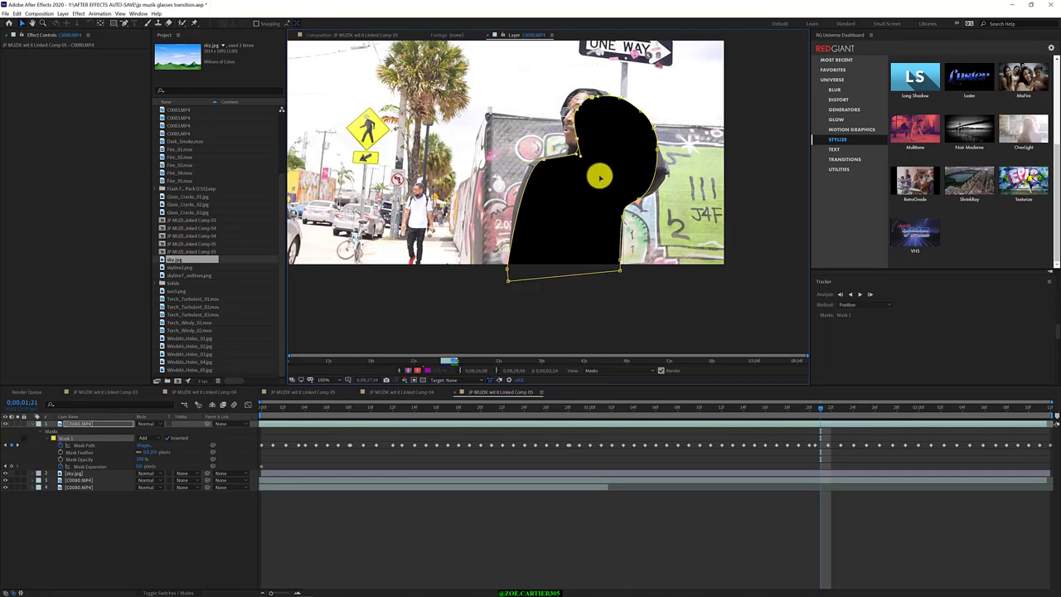
{"action": "left_click", "coordinate": [586, 99]}
{"action": "left_click_drag", "start_coordinate": [587, 99], "coordinate": [578, 90]}
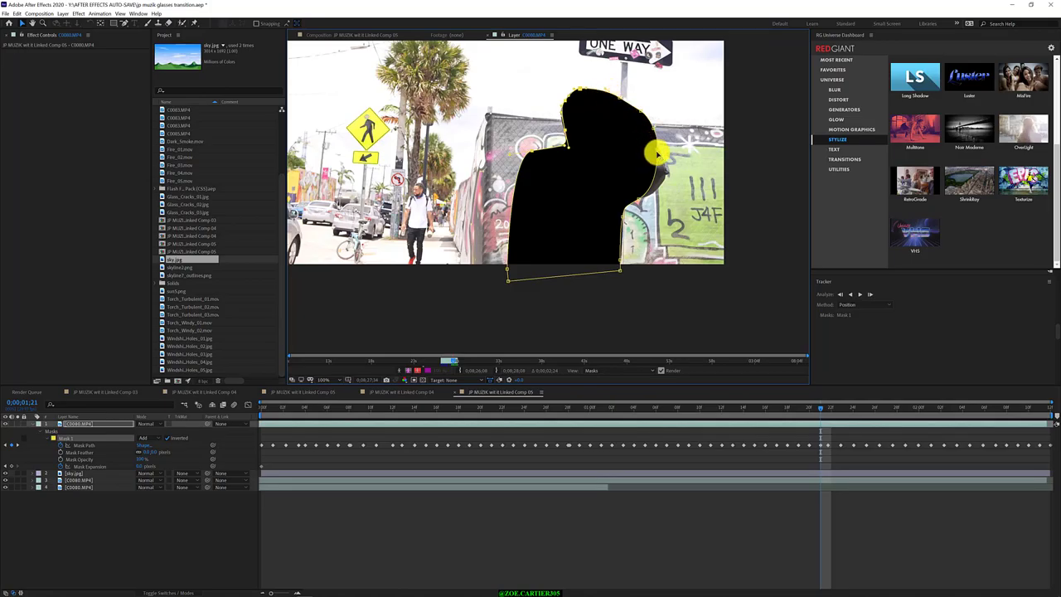
{"action": "left_click_drag", "start_coordinate": [658, 171], "coordinate": [672, 175]}
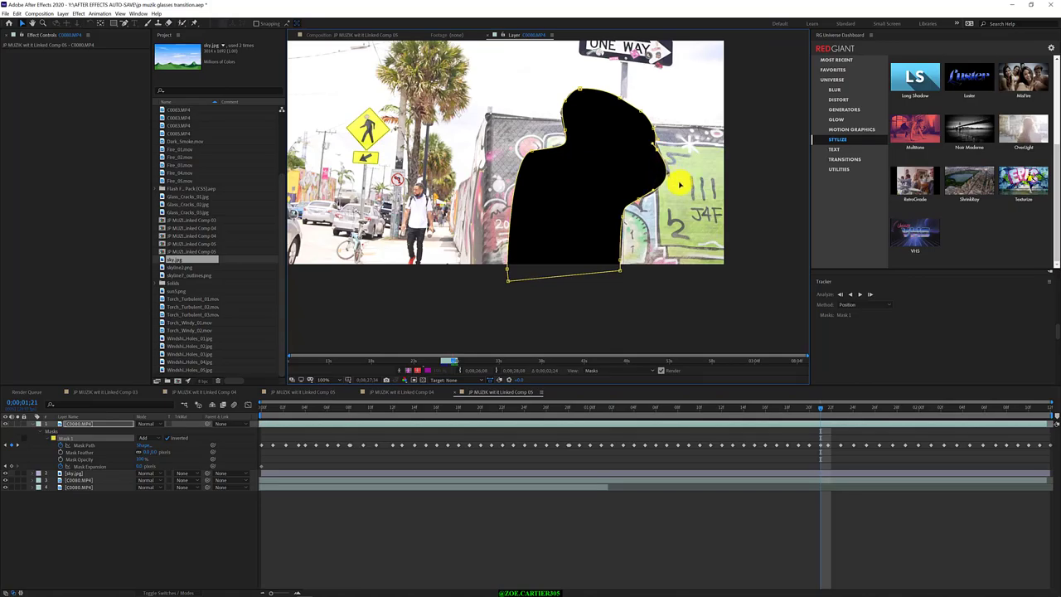
{"action": "left_click_drag", "start_coordinate": [658, 150], "coordinate": [661, 151]}
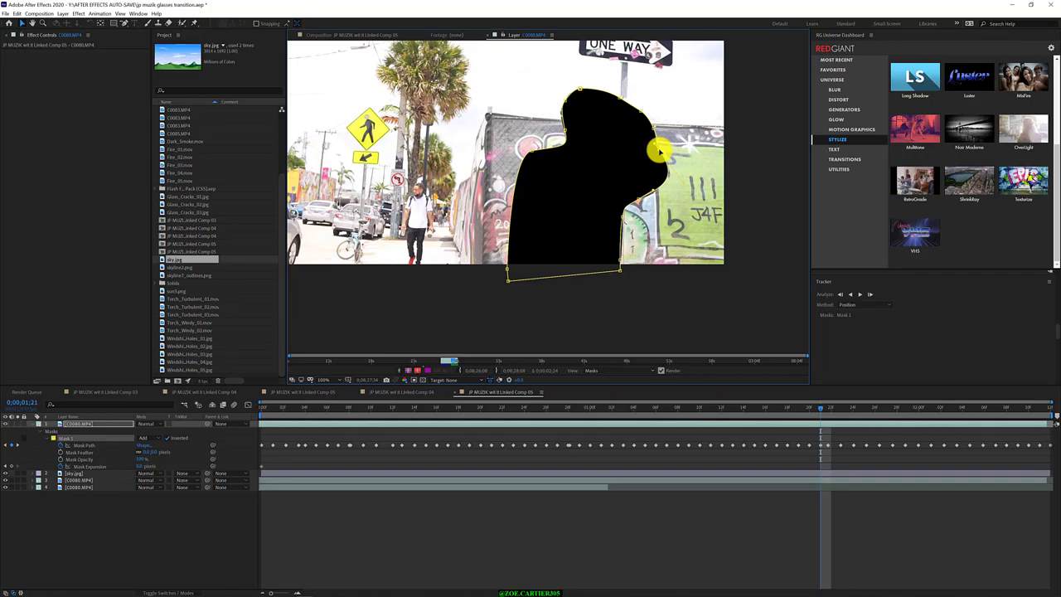
Step: At frame 0;00;01;22, move Mask 1's head and left shoulder points over the person and fit its right side around the elbow
{"action": "key", "text": "Page_Down"}
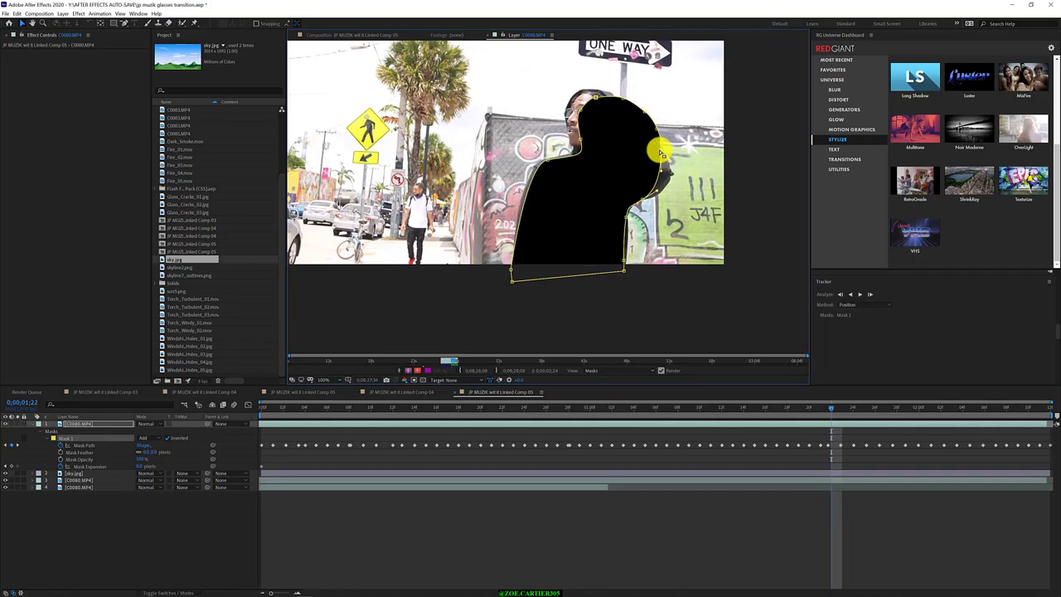
{"action": "left_click_drag", "start_coordinate": [543, 69], "coordinate": [616, 166]}
{"action": "left_click", "coordinate": [595, 101]}
{"action": "mouse_move", "coordinate": [595, 101]}
{"action": "left_mouse_down"}
{"action": "mouse_move", "coordinate": [582, 95]}
{"action": "mouse_move", "coordinate": [599, 112]}
{"action": "mouse_move", "coordinate": [580, 88]}
{"action": "mouse_move", "coordinate": [612, 97]}
{"action": "left_mouse_up"}
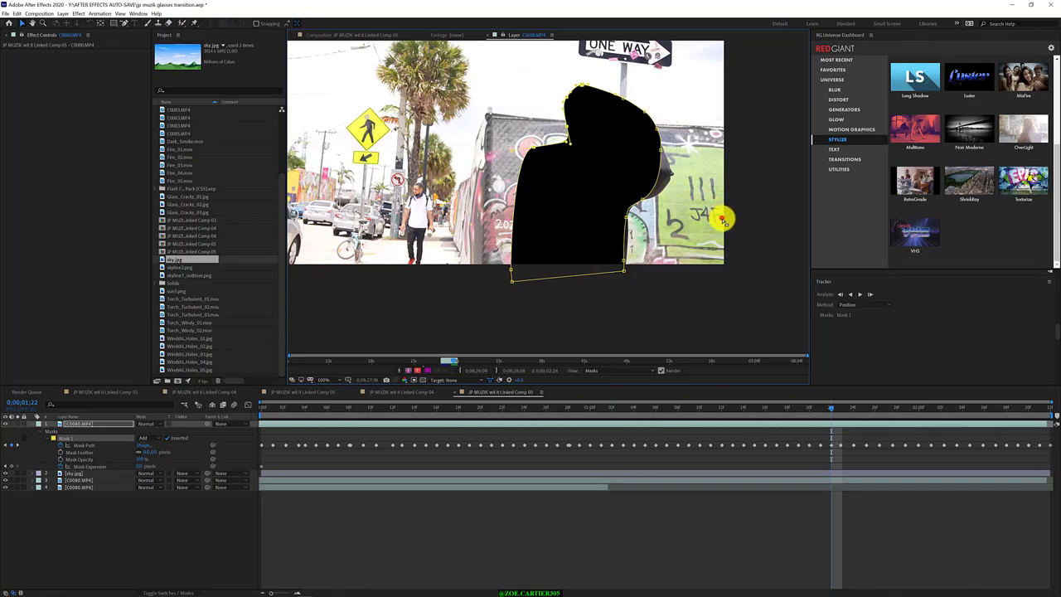
{"action": "left_click_drag", "start_coordinate": [722, 215], "coordinate": [635, 149]}
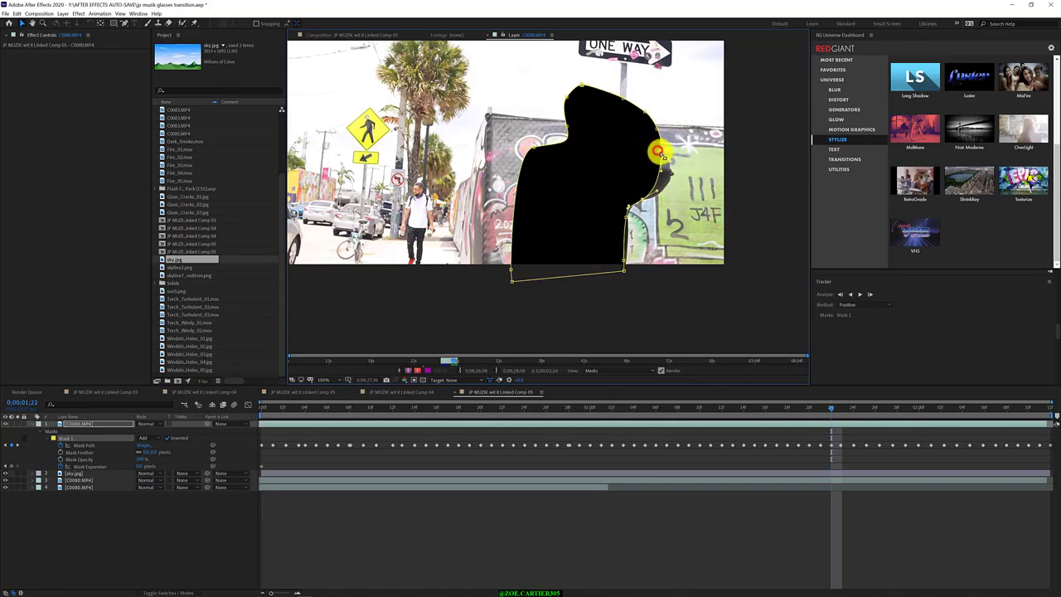
{"action": "left_click", "coordinate": [660, 153]}
{"action": "left_click_drag", "start_coordinate": [708, 203], "coordinate": [665, 172]}
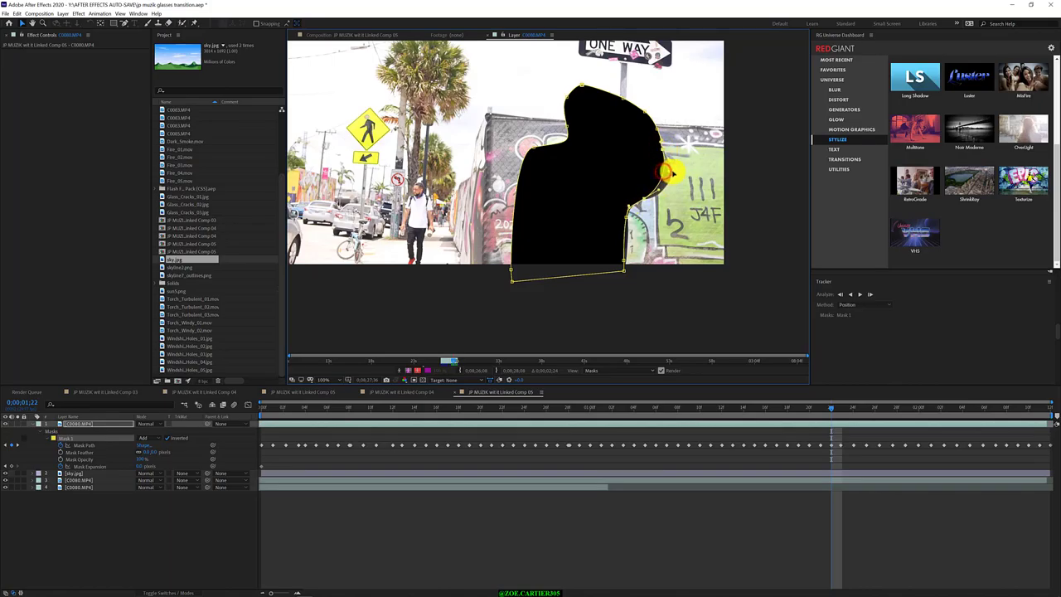
{"action": "left_click_drag", "start_coordinate": [658, 192], "coordinate": [678, 173]}
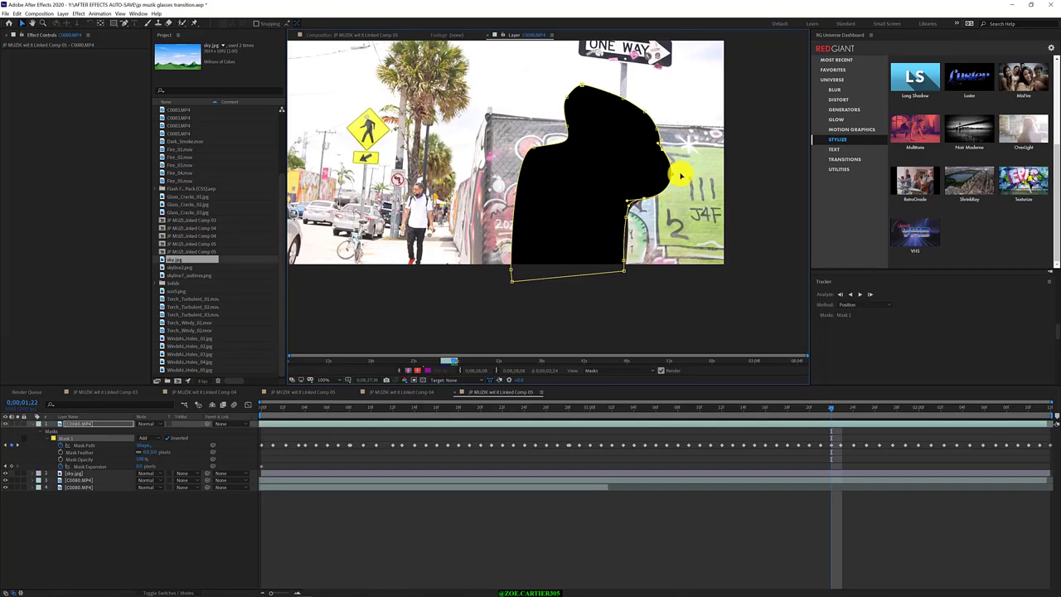
Step: Jump ahead to frame 0;00;02;06 and extend Mask 1 over the crown, face and right elbow
{"action": "key", "text": "Page_Down"}
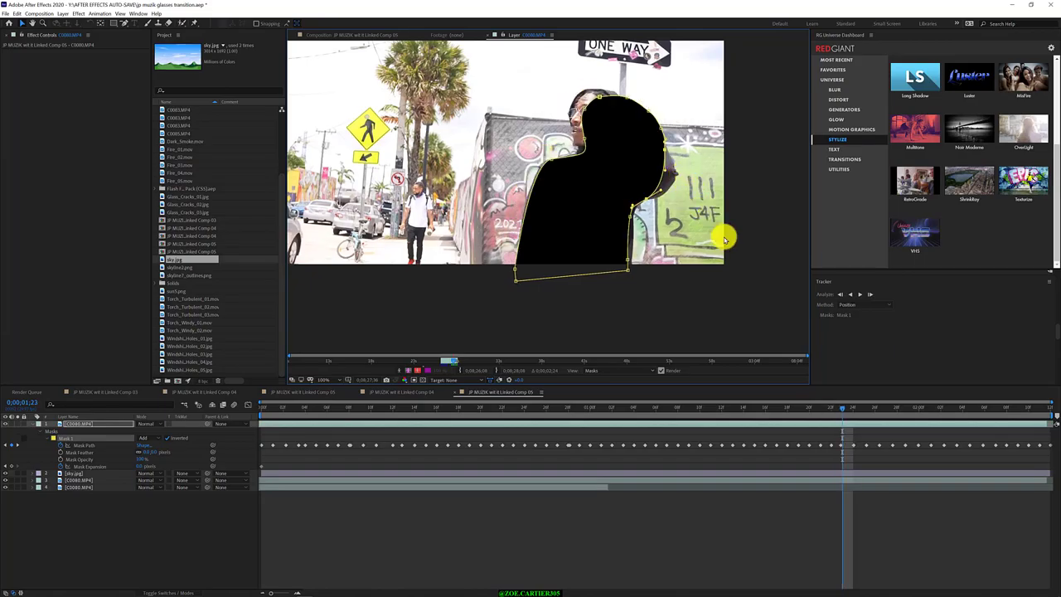
{"action": "left_click_drag", "start_coordinate": [842, 408], "coordinate": [979, 429]}
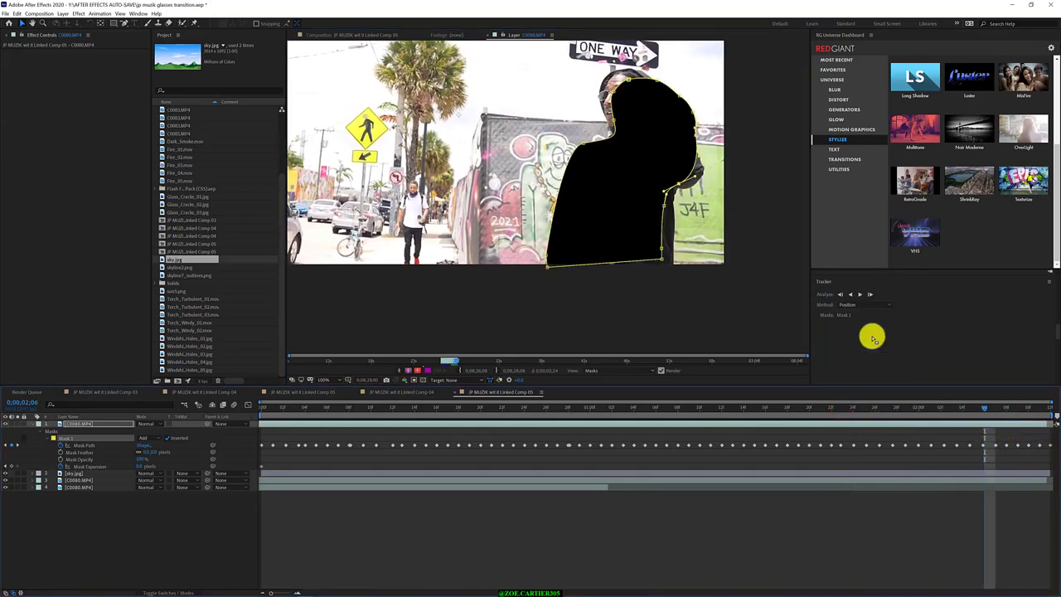
{"action": "left_click", "coordinate": [567, 78]}
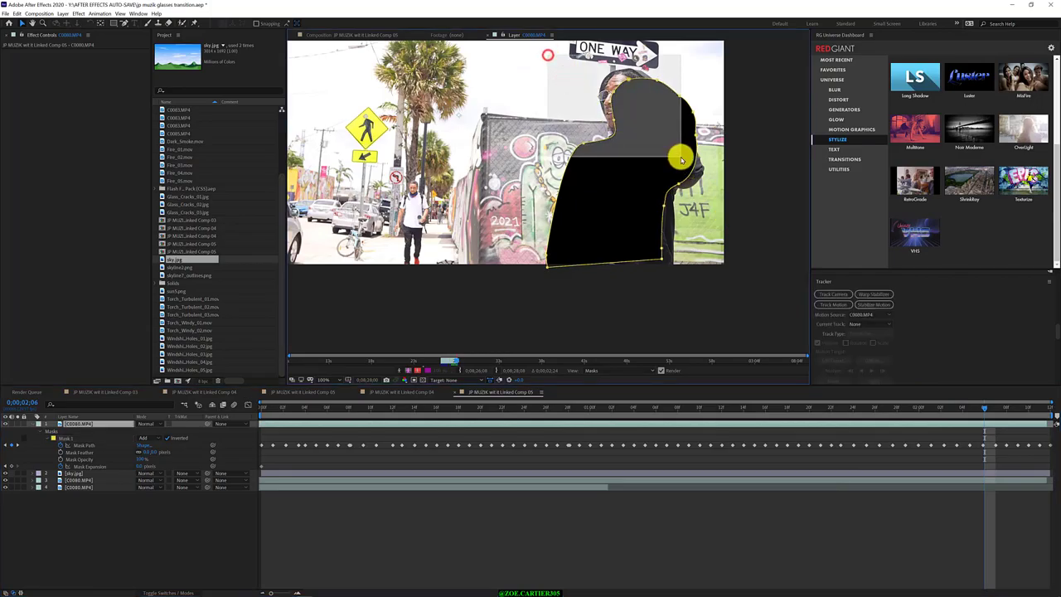
{"action": "left_click", "coordinate": [633, 89]}
{"action": "mouse_move", "coordinate": [628, 82]}
{"action": "left_mouse_down"}
{"action": "mouse_move", "coordinate": [611, 71]}
{"action": "mouse_move", "coordinate": [631, 80]}
{"action": "mouse_move", "coordinate": [619, 78]}
{"action": "mouse_move", "coordinate": [627, 91]}
{"action": "mouse_move", "coordinate": [621, 83]}
{"action": "left_mouse_up"}
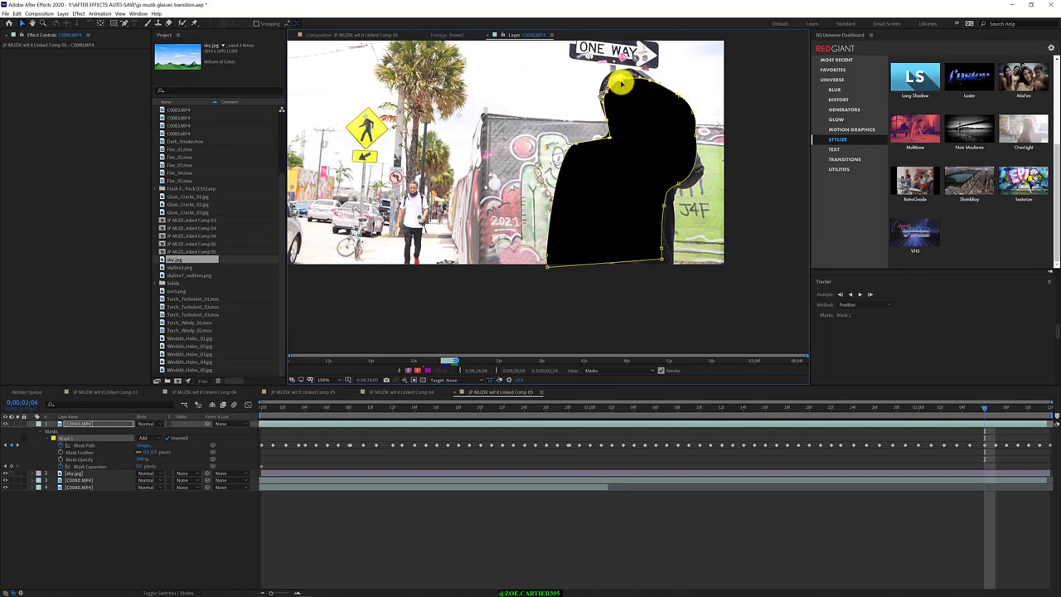
{"action": "left_click", "coordinate": [671, 79]}
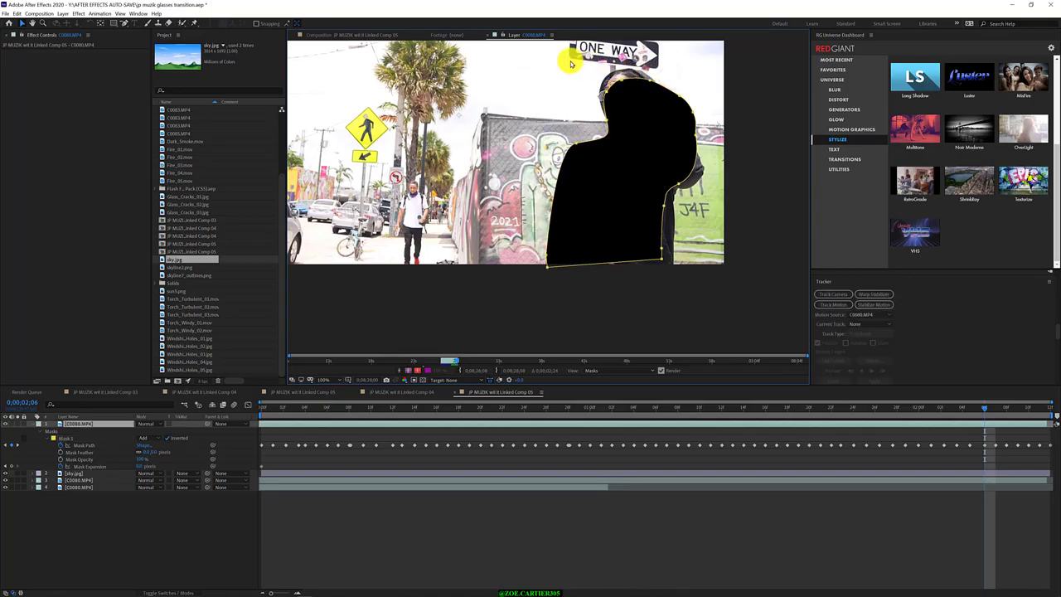
{"action": "left_click_drag", "start_coordinate": [569, 60], "coordinate": [598, 104]}
{"action": "left_click_drag", "start_coordinate": [768, 243], "coordinate": [709, 165]}
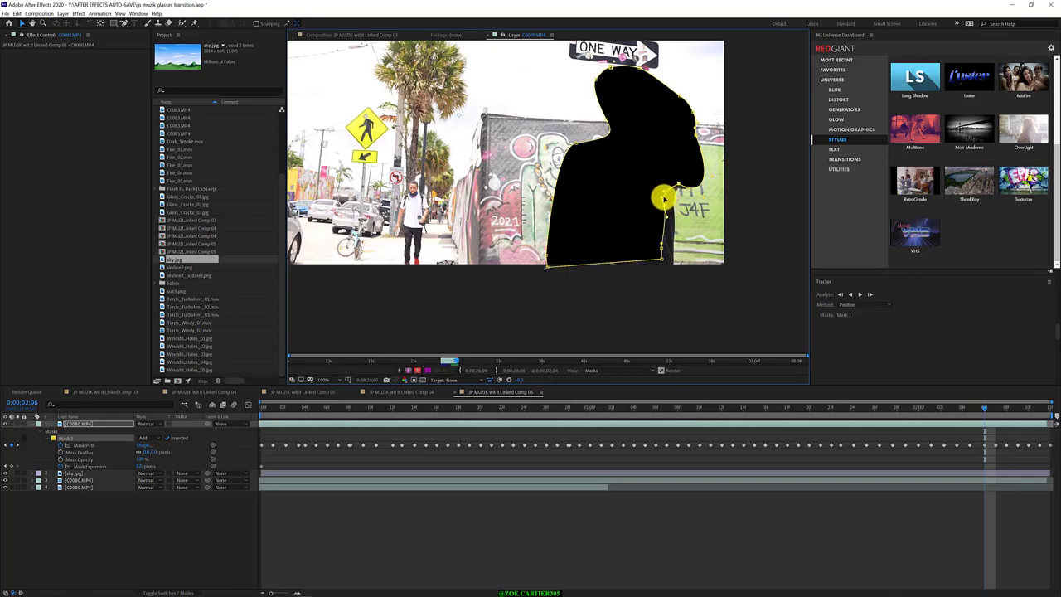
Step: Move Mask 1's lower-right edge out to the body at 0;00;02;06 and pull its bottom-right points below the frame
{"action": "mouse_move", "coordinate": [665, 208]}
{"action": "left_mouse_down"}
{"action": "mouse_move", "coordinate": [668, 219]}
{"action": "mouse_move", "coordinate": [662, 196]}
{"action": "mouse_move", "coordinate": [651, 206]}
{"action": "mouse_move", "coordinate": [666, 211]}
{"action": "left_mouse_up"}
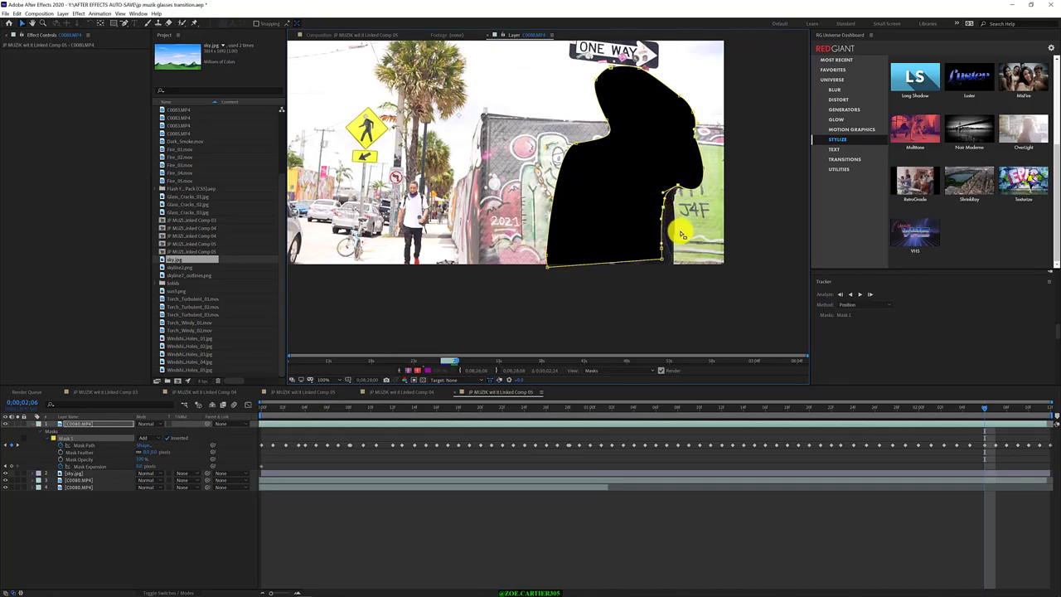
{"action": "left_click", "coordinate": [682, 232]}
{"action": "left_click_drag", "start_coordinate": [665, 209], "coordinate": [678, 223]}
{"action": "left_click", "coordinate": [668, 229]}
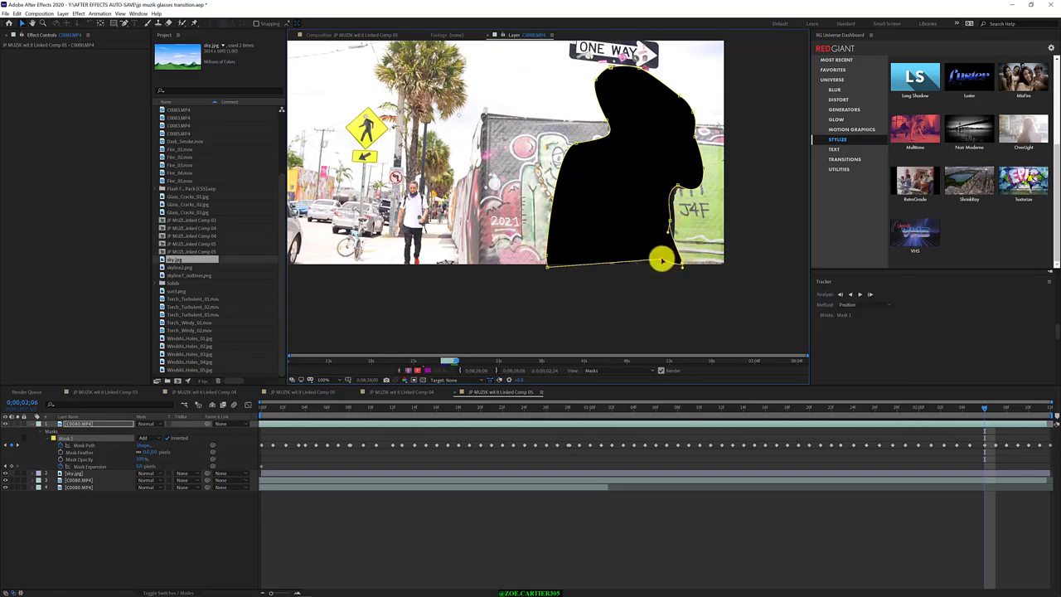
{"action": "left_click_drag", "start_coordinate": [661, 258], "coordinate": [659, 279]}
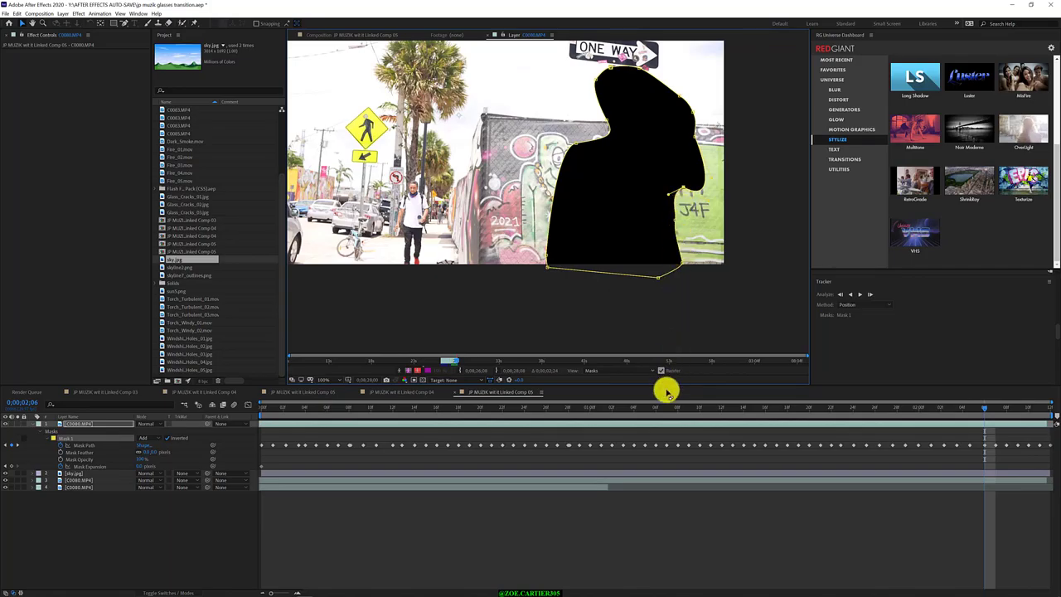
Step: Step back frame by frame from 0;00;02;06 to 0;00;01;21, checking where Mask 1 leaves the head and right side uncovered
{"action": "key", "text": "Page_Up"}
{"action": "key", "text": "Page_Up"}
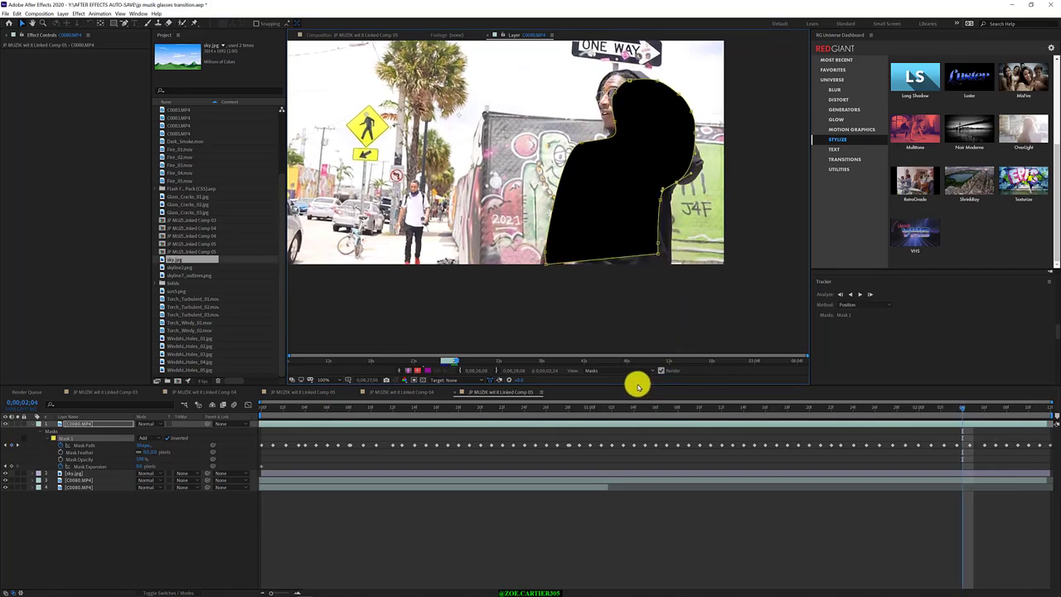
{"action": "key", "text": "Page_Up"}
{"action": "key", "text": "Page_Up"}
{"action": "key", "text": "Page_Up"}
{"action": "key", "text": "Page_Up"}
{"action": "key", "text": "Page_Up"}
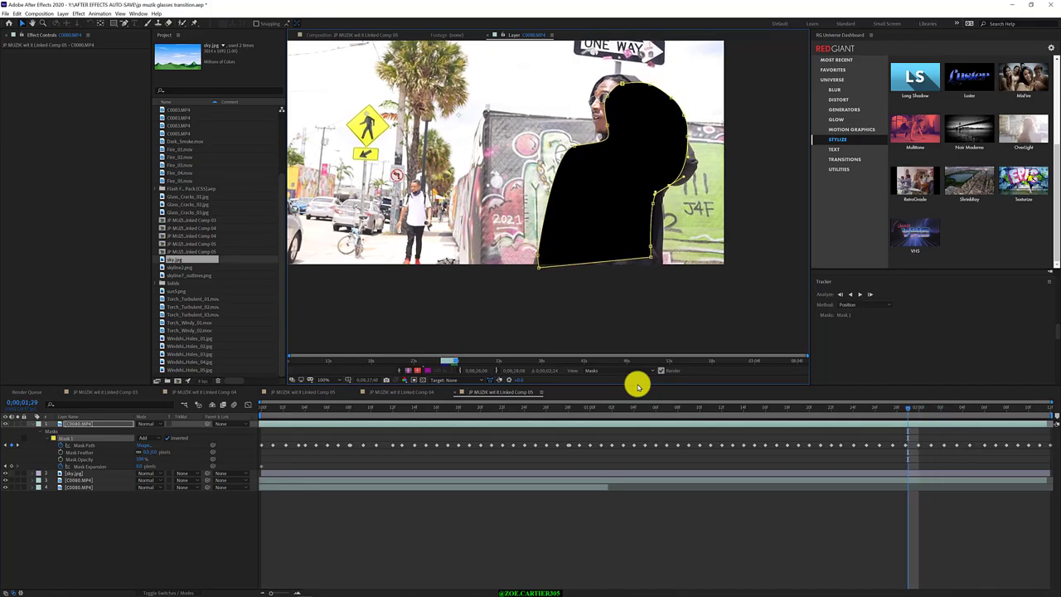
{"action": "key", "text": "Page_Up"}
{"action": "key", "text": "Page_Up"}
{"action": "key", "text": "Page_Up"}
{"action": "key", "text": "Page_Up"}
{"action": "key", "text": "Page_Up"}
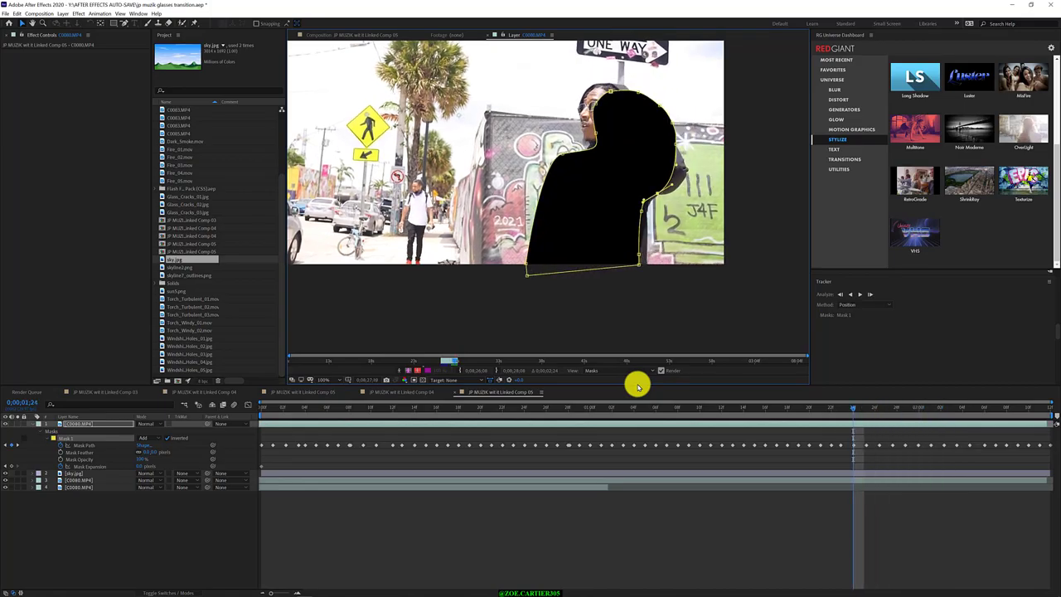
{"action": "key", "text": "Page_Up"}
{"action": "key", "text": "Page_Up"}
{"action": "key", "text": "Page_Up"}
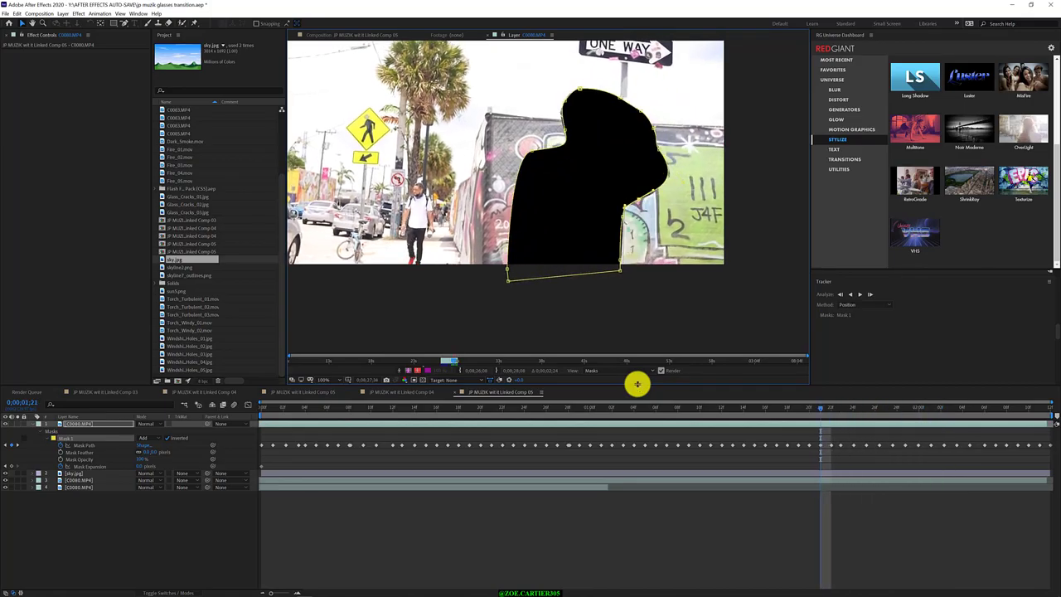
Step: Advance to frame 0;00;01;23 and move Mask 1's head points over the person's crown and face
{"action": "key", "text": "Page_Down"}
{"action": "key", "text": "Page_Down"}
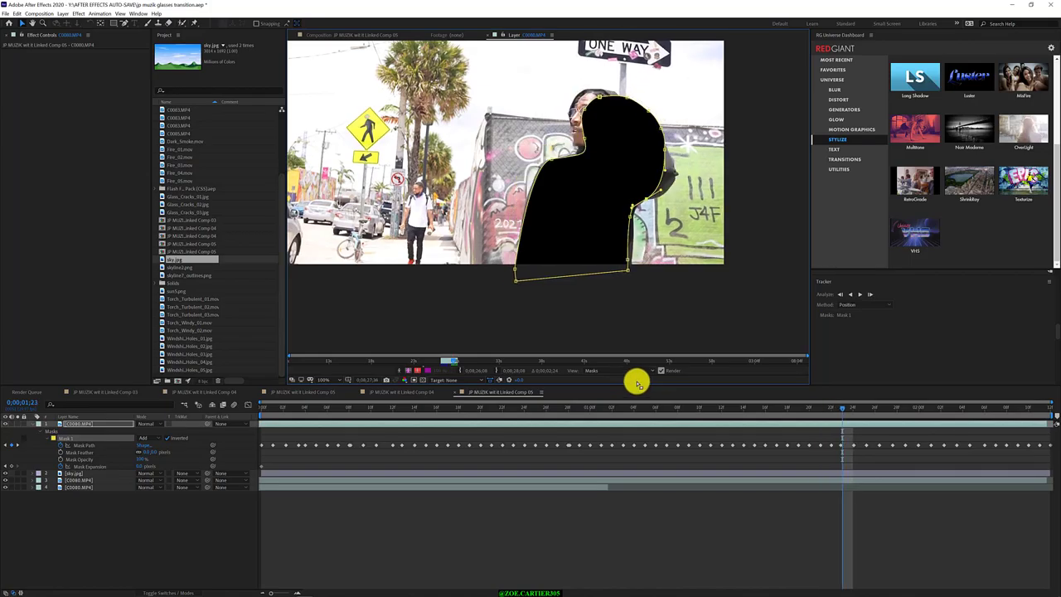
{"action": "left_click_drag", "start_coordinate": [562, 69], "coordinate": [623, 161]}
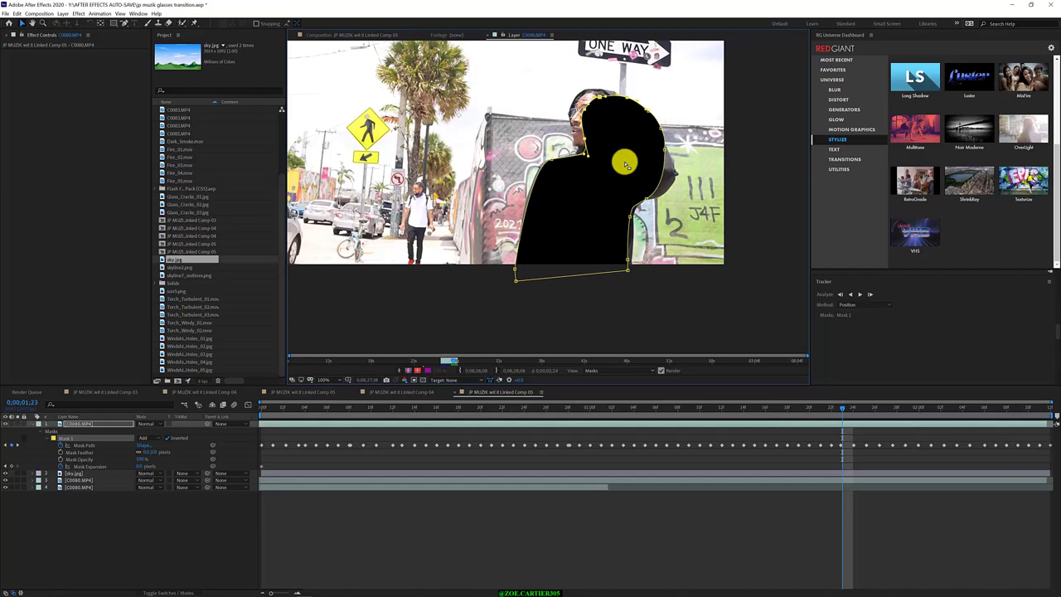
{"action": "left_click", "coordinate": [598, 97]}
{"action": "left_click_drag", "start_coordinate": [599, 98], "coordinate": [585, 91]}
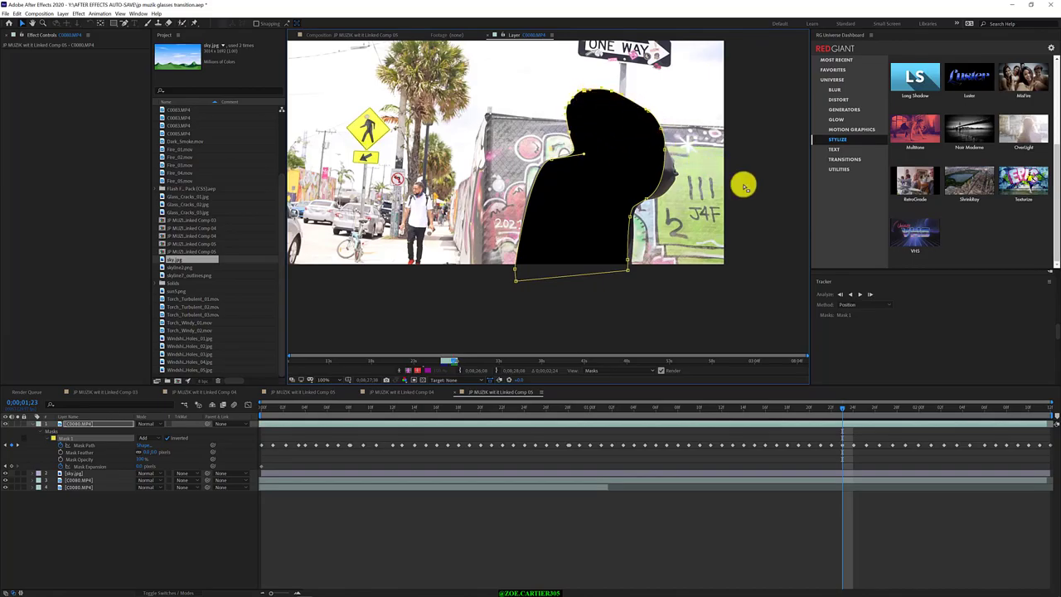
Step: At 0;00;01;23, push Mask 1's right edge out around the elbow and fit its lower-right points to the body
{"action": "left_click", "coordinate": [782, 206]}
{"action": "left_click", "coordinate": [703, 127]}
{"action": "left_click_drag", "start_coordinate": [659, 143], "coordinate": [631, 207]}
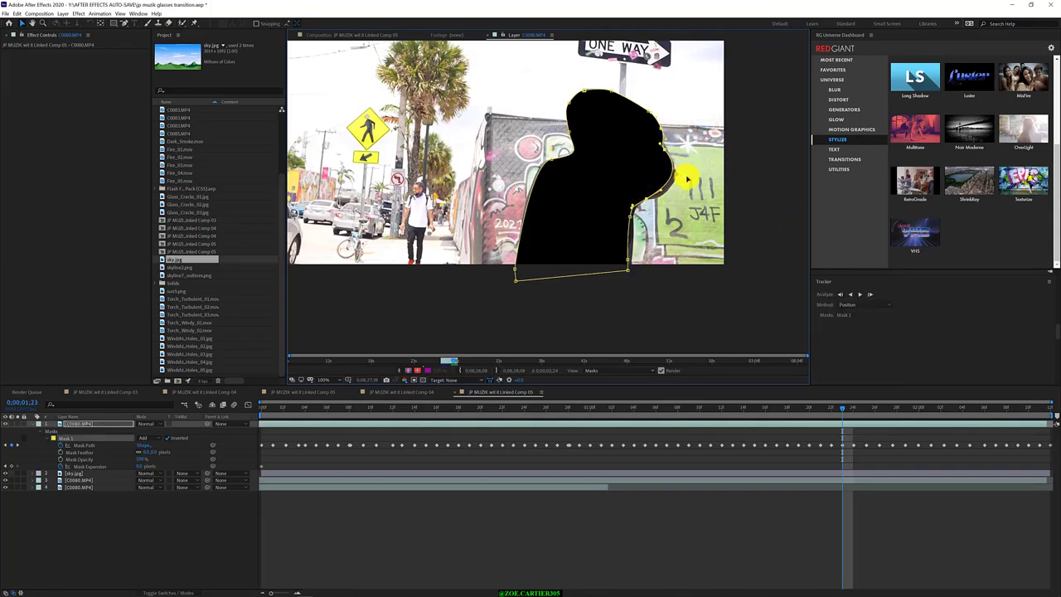
{"action": "left_click_drag", "start_coordinate": [661, 192], "coordinate": [673, 202]}
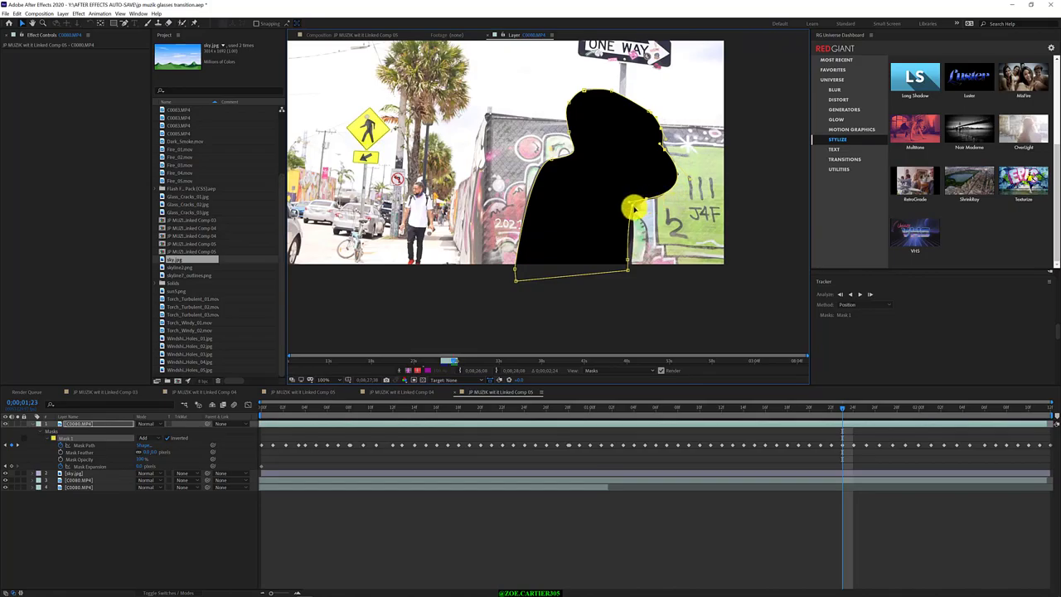
{"action": "left_click_drag", "start_coordinate": [634, 208], "coordinate": [634, 224]}
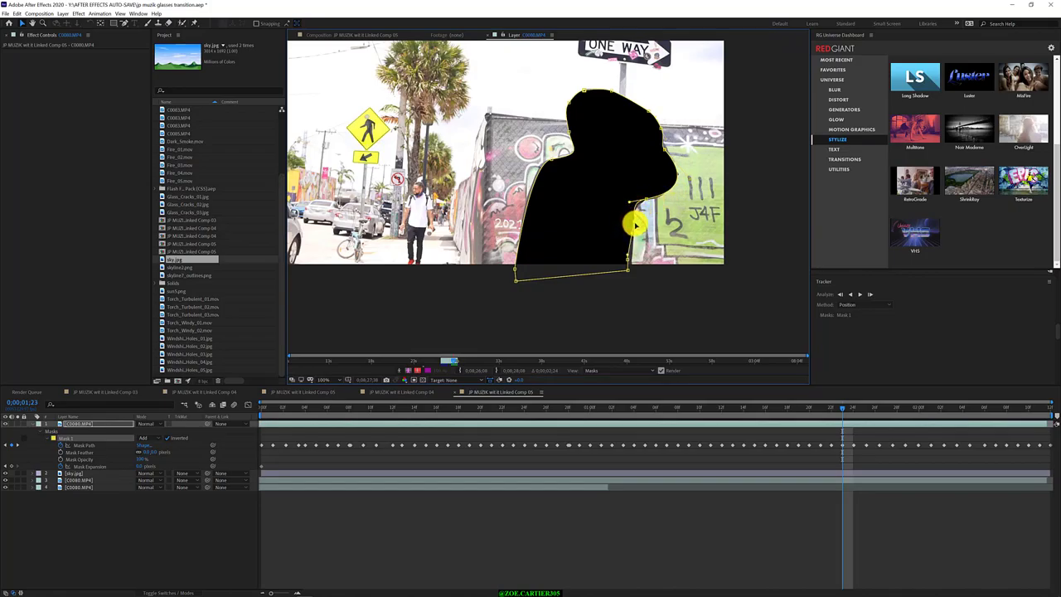
{"action": "left_click_drag", "start_coordinate": [629, 261], "coordinate": [634, 264]}
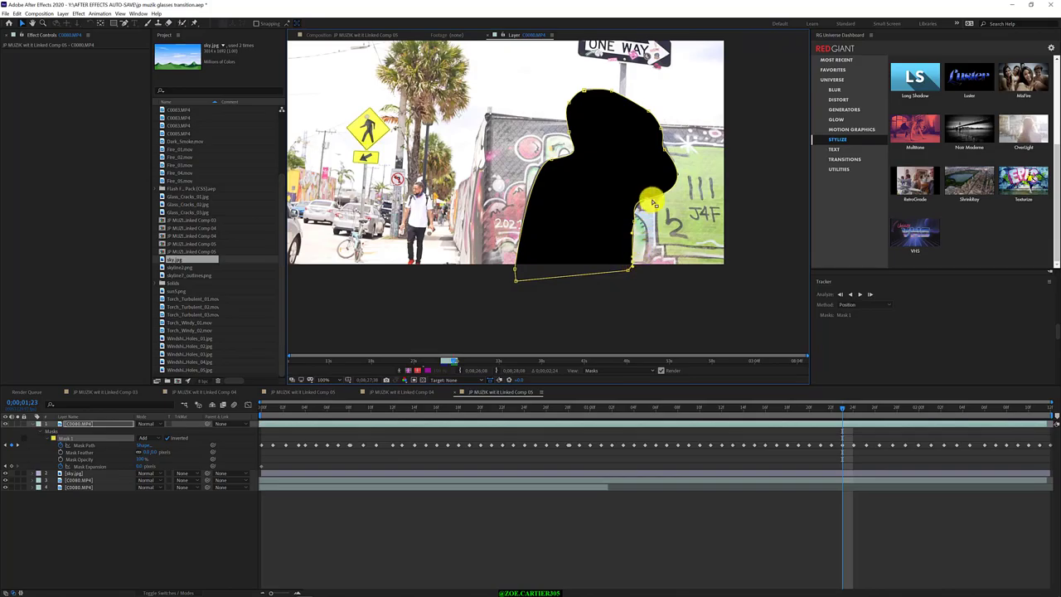
Step: At frame 0;00;01;24, move Mask 1's head points over the face and crown, and fit its elbow and left shoulder points
{"action": "key", "text": "Page_Down"}
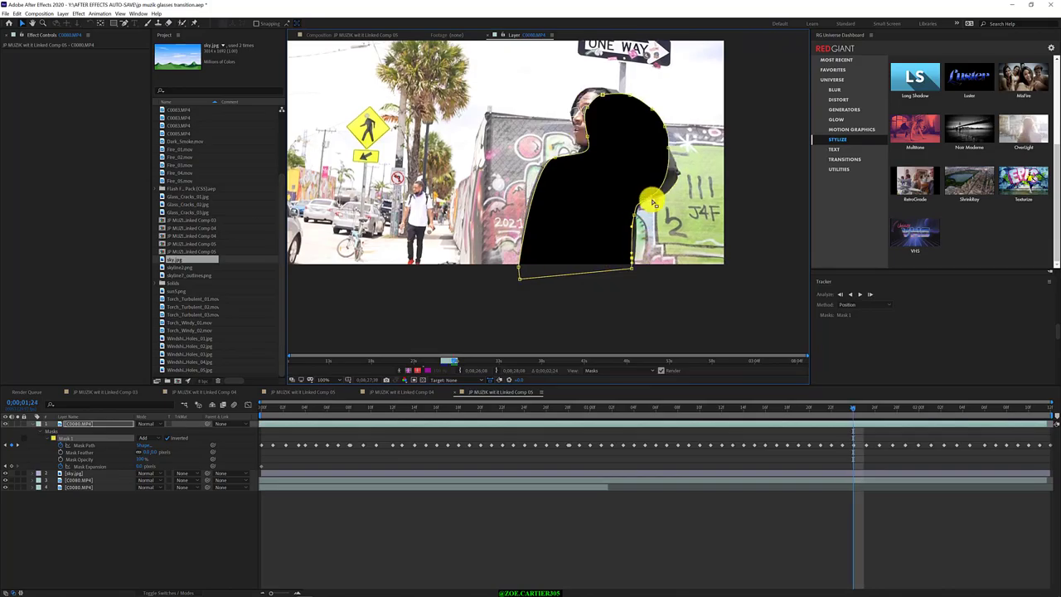
{"action": "left_click_drag", "start_coordinate": [558, 79], "coordinate": [622, 151]}
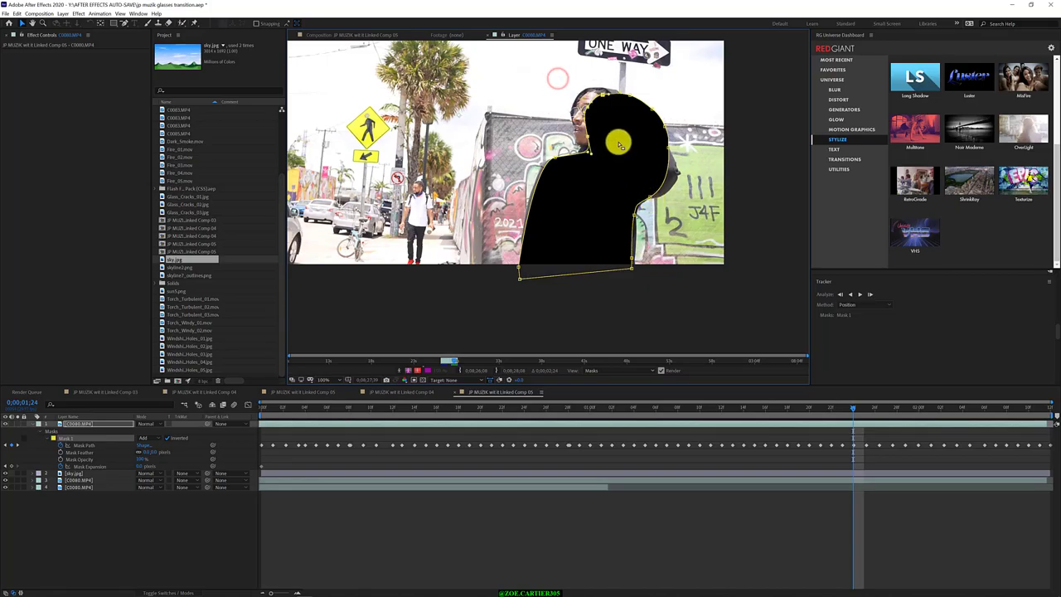
{"action": "left_click_drag", "start_coordinate": [603, 94], "coordinate": [585, 83]}
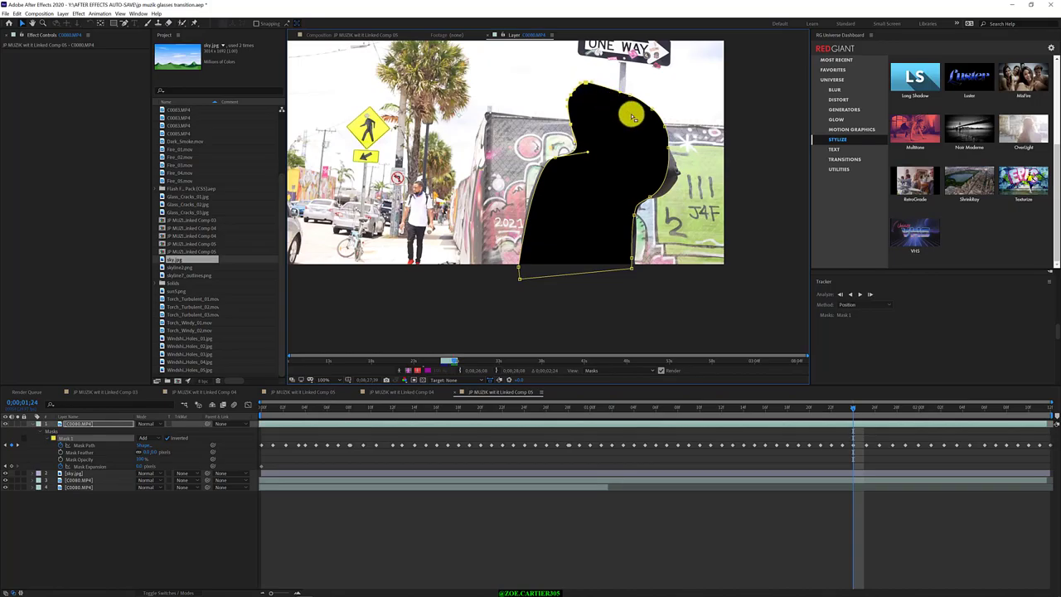
{"action": "left_click_drag", "start_coordinate": [687, 151], "coordinate": [673, 198]}
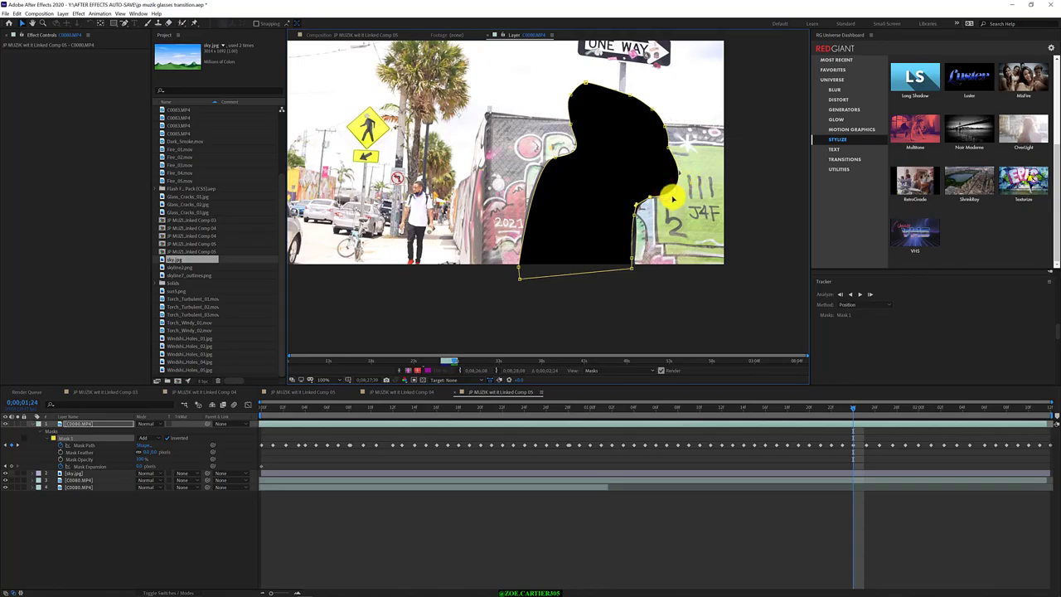
{"action": "left_click", "coordinate": [556, 157]}
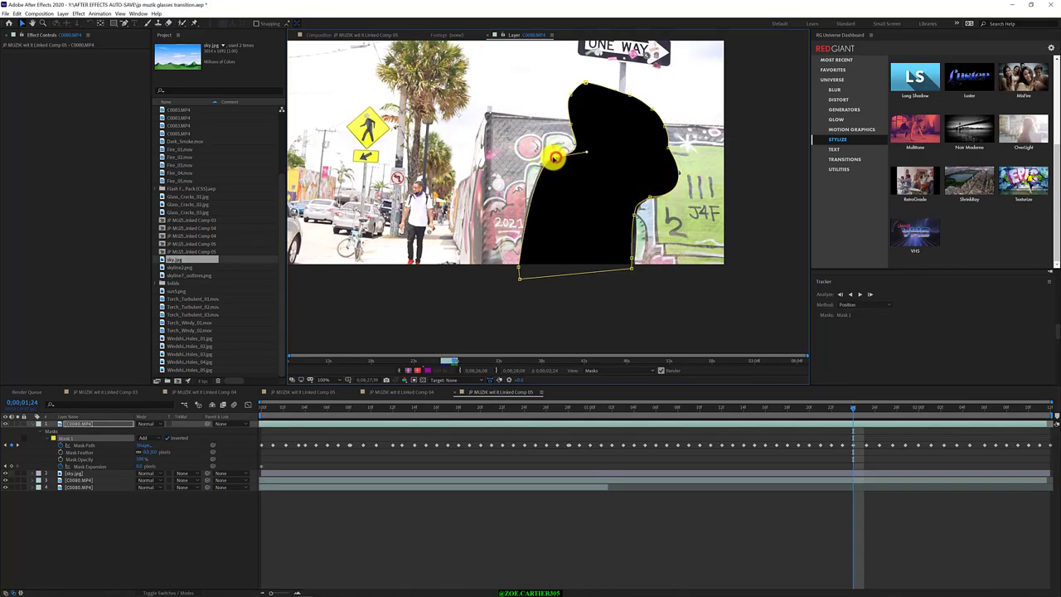
{"action": "left_click_drag", "start_coordinate": [556, 157], "coordinate": [552, 159]}
Step: At frame 0;00;01;25, shift Mask 1's head points to cover the exposed face and crown
{"action": "key", "text": "Page_Down"}
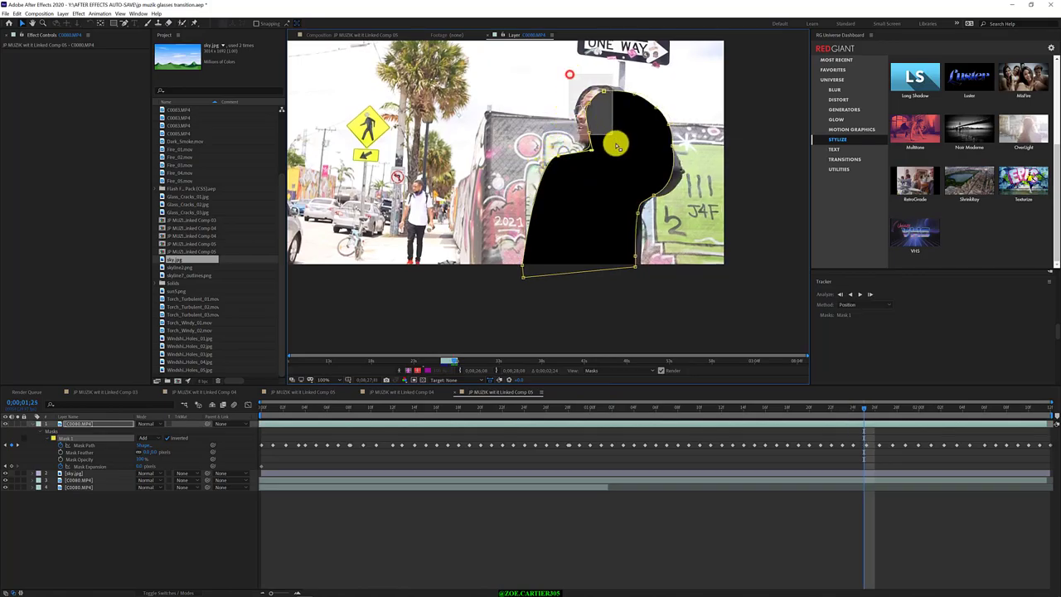
{"action": "left_click", "coordinate": [603, 88]}
{"action": "left_click_drag", "start_coordinate": [602, 88], "coordinate": [592, 84]}
{"action": "left_click", "coordinate": [624, 93]}
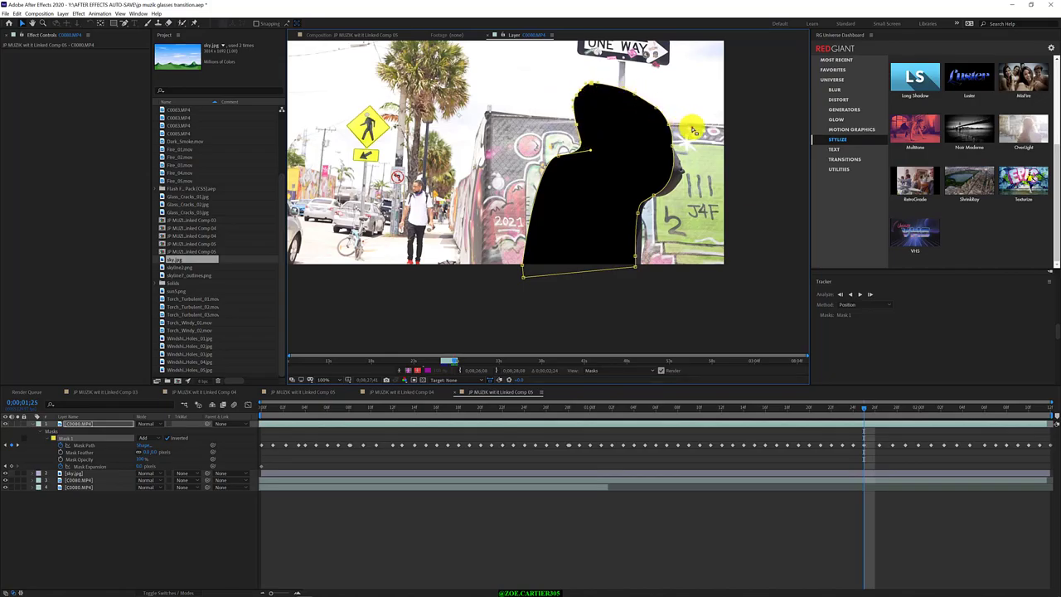
Step: At 0;00;01;25, extend Mask 1 around the right elbow and move its lower-right points out past the body and below the frame
{"action": "left_click_drag", "start_coordinate": [691, 127], "coordinate": [673, 194]}
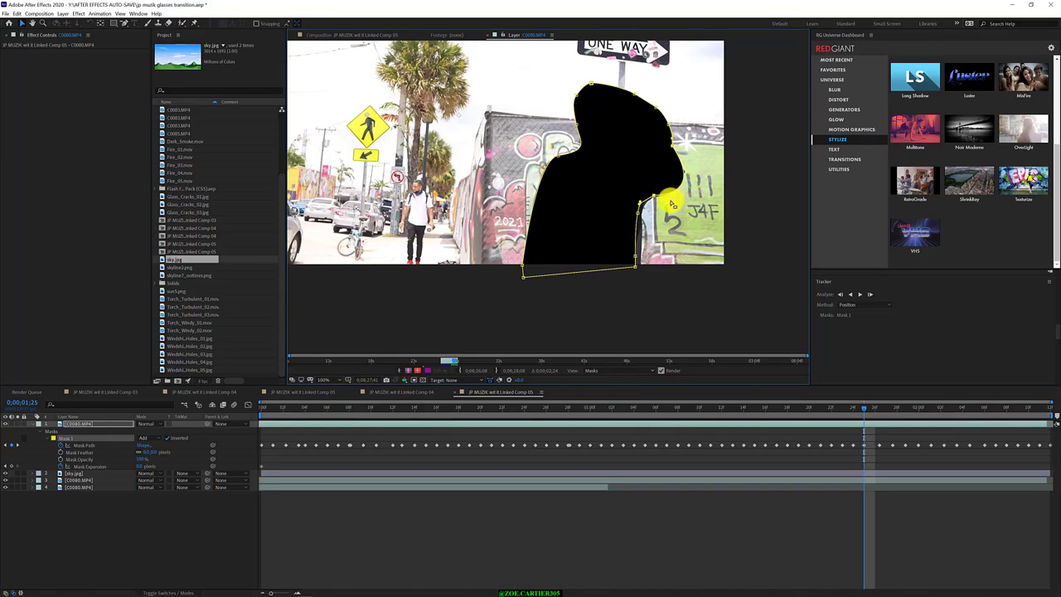
{"action": "left_click_drag", "start_coordinate": [635, 267], "coordinate": [650, 278]}
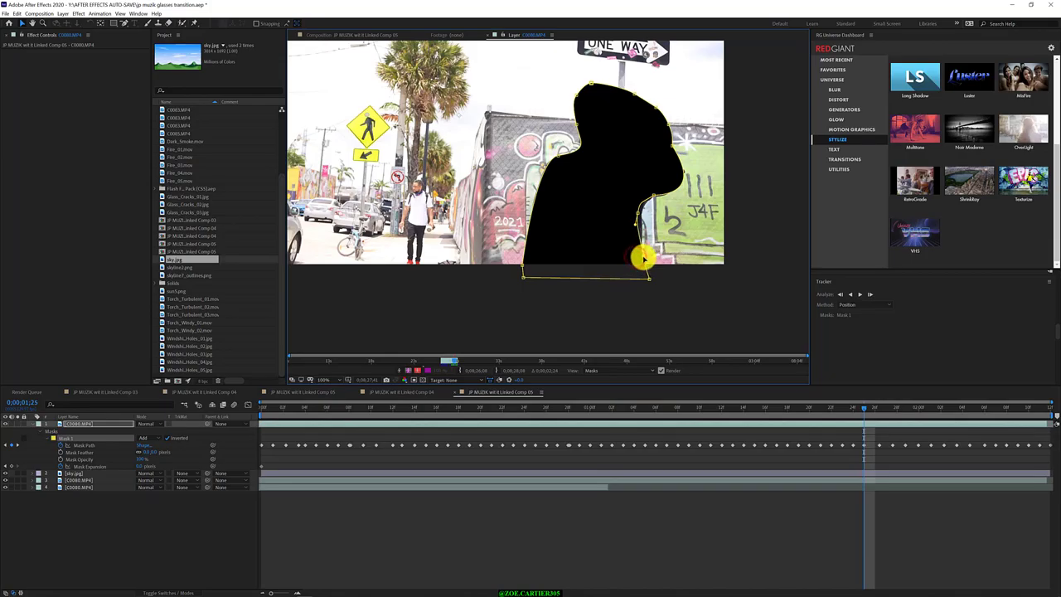
{"action": "left_click", "coordinate": [640, 214]}
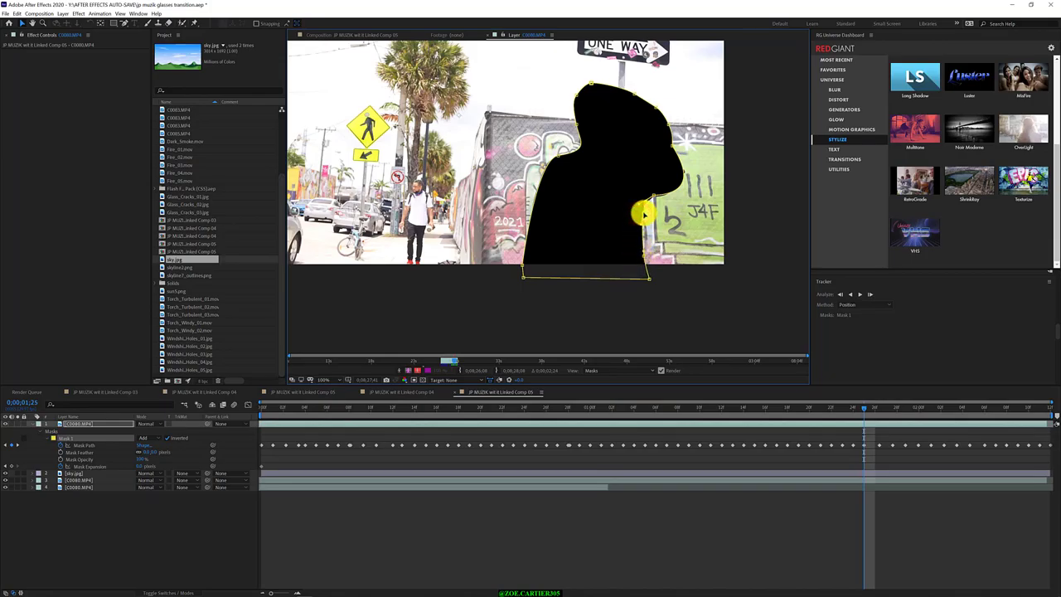
Step: At frame 0;00;01;26, move Mask 1's head points over the face and extend its right edge over the elbow and lower body
{"action": "key", "text": "Page_Down"}
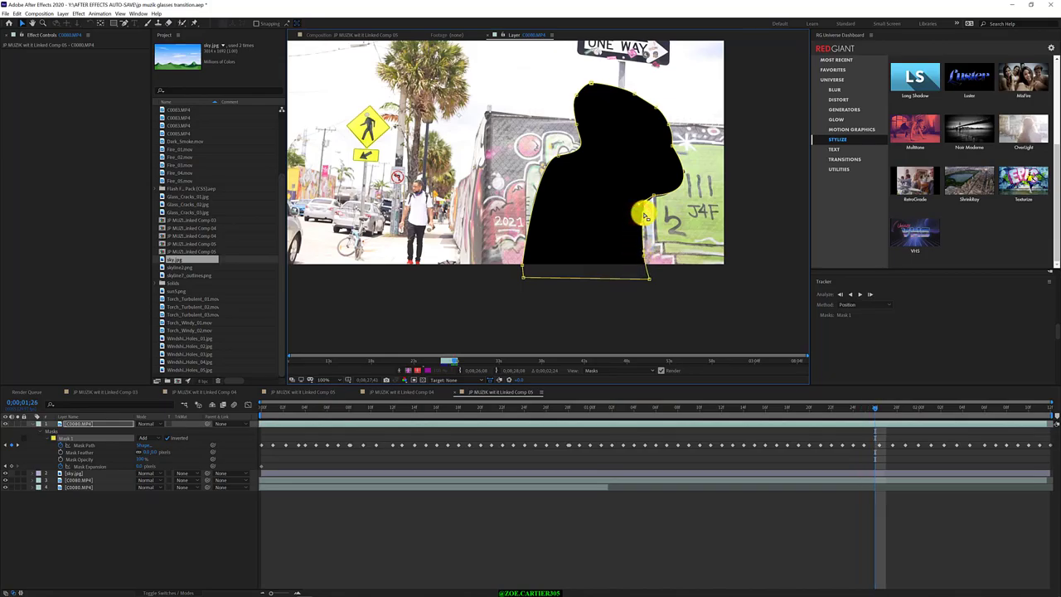
{"action": "left_click_drag", "start_coordinate": [560, 67], "coordinate": [617, 132]}
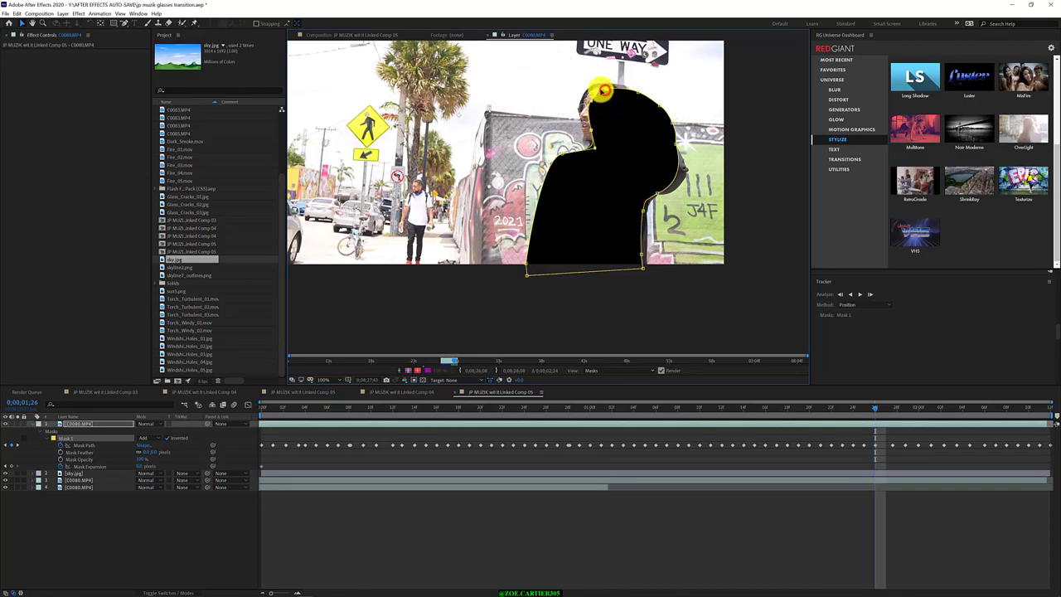
{"action": "left_click_drag", "start_coordinate": [602, 90], "coordinate": [628, 91]}
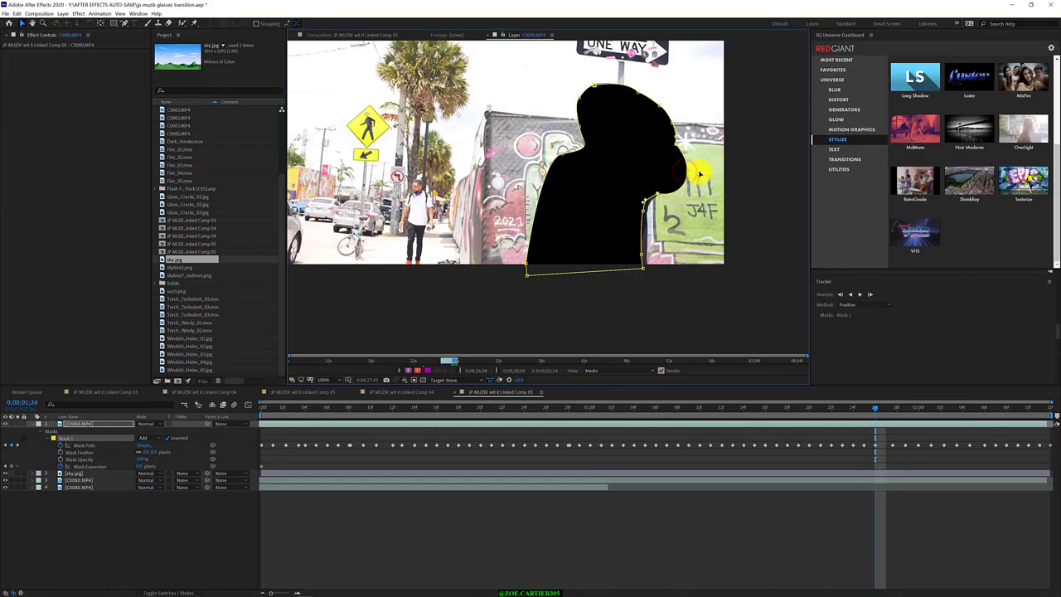
{"action": "left_click", "coordinate": [661, 266]}
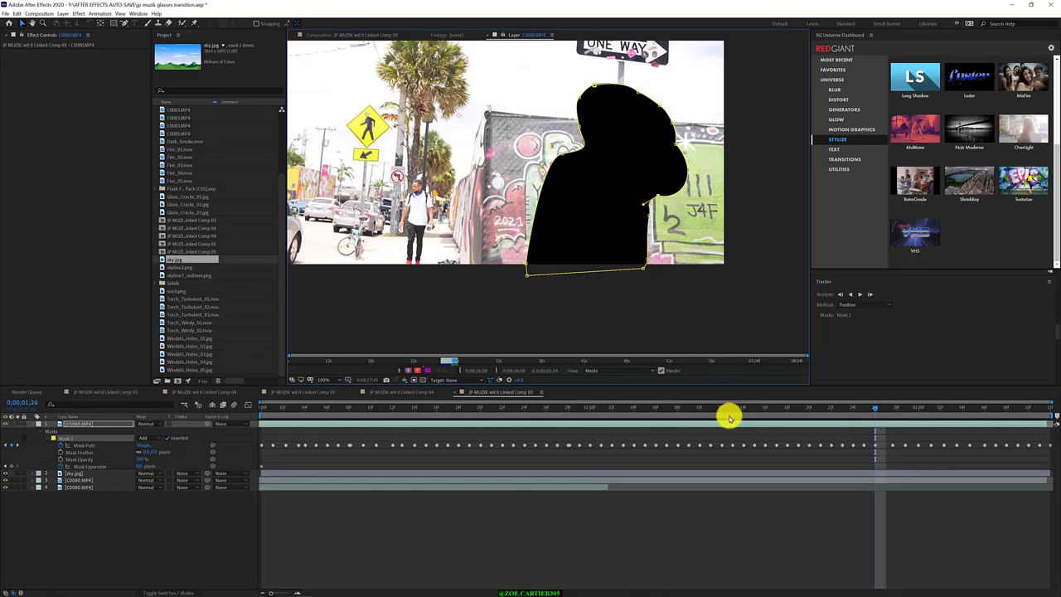
Step: Jump ahead to frame 0;00;02;05 and fit Mask 1 over the crown, face, right elbow and lower-right body
{"action": "key", "text": "Page_Down"}
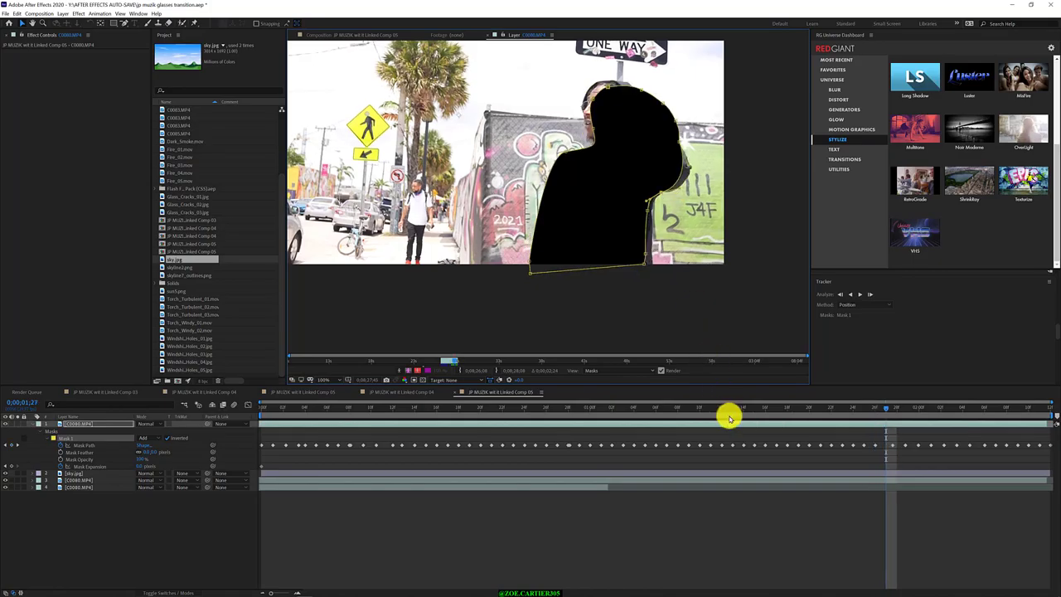
{"action": "left_click", "coordinate": [886, 406]}
{"action": "left_click_drag", "start_coordinate": [925, 416], "coordinate": [967, 436]}
{"action": "left_click_drag", "start_coordinate": [735, 302], "coordinate": [688, 192]}
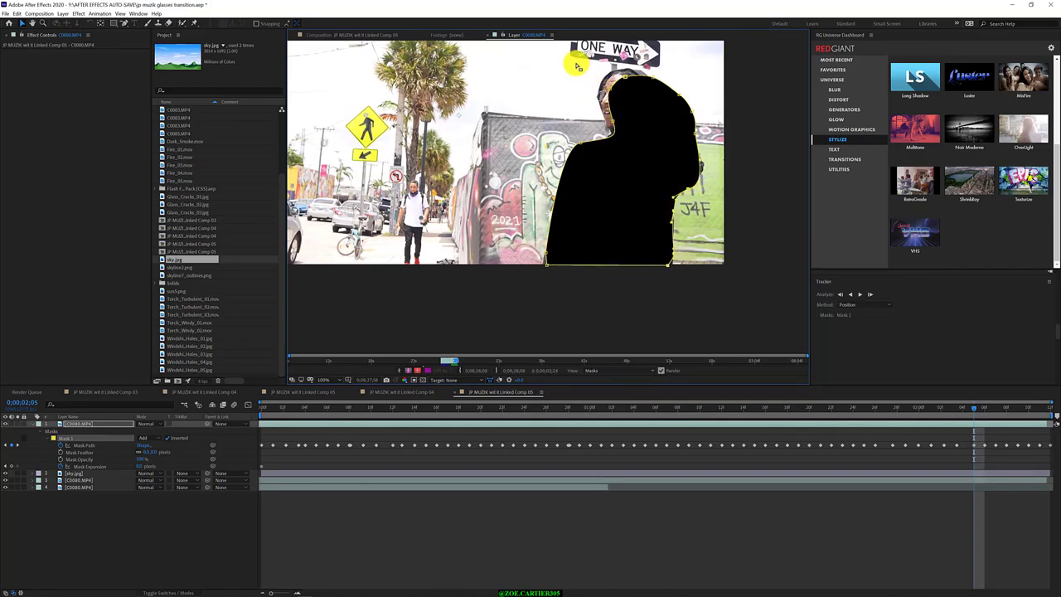
{"action": "left_click_drag", "start_coordinate": [575, 63], "coordinate": [666, 125]}
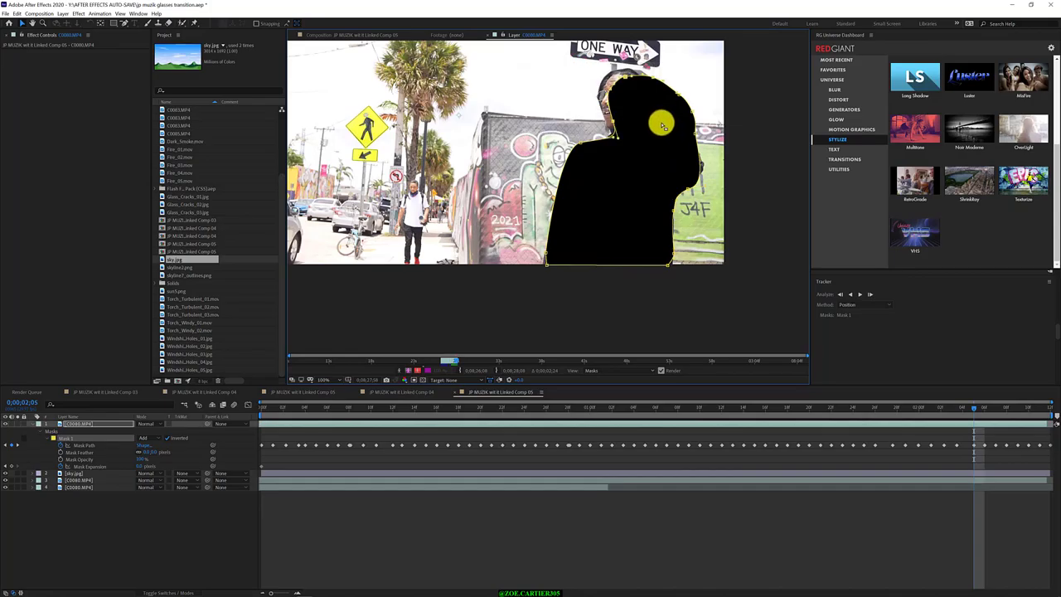
{"action": "left_click_drag", "start_coordinate": [625, 79], "coordinate": [614, 73]}
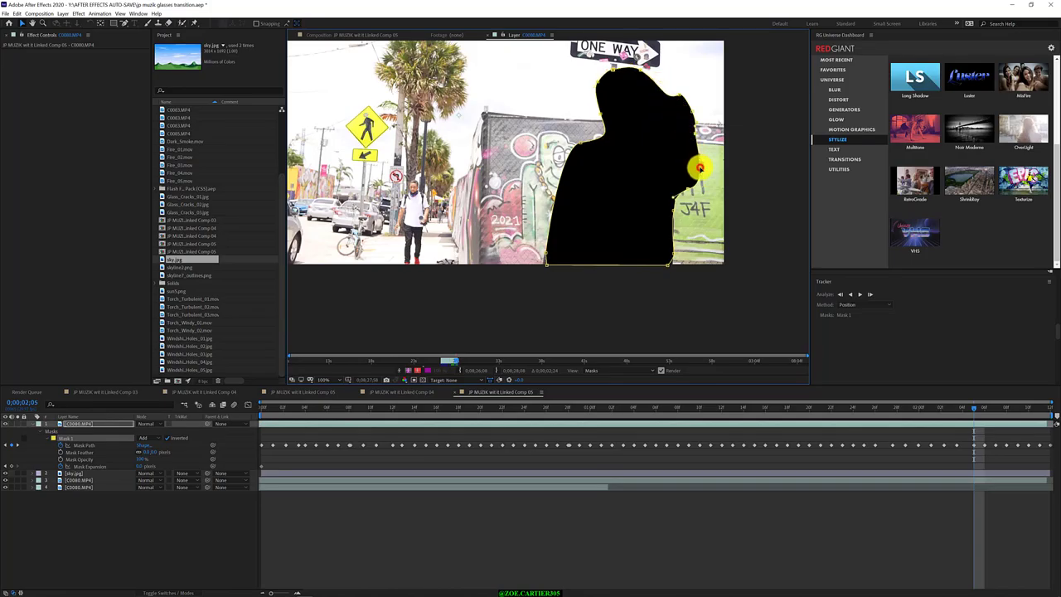
{"action": "left_click_drag", "start_coordinate": [703, 159], "coordinate": [703, 166]}
Step: Step forward to 0;00;02;09 and back to 0;00;01;26, checking which frames Mask 1 leaves the head and right side uncovered
{"action": "key", "text": "Page_Down"}
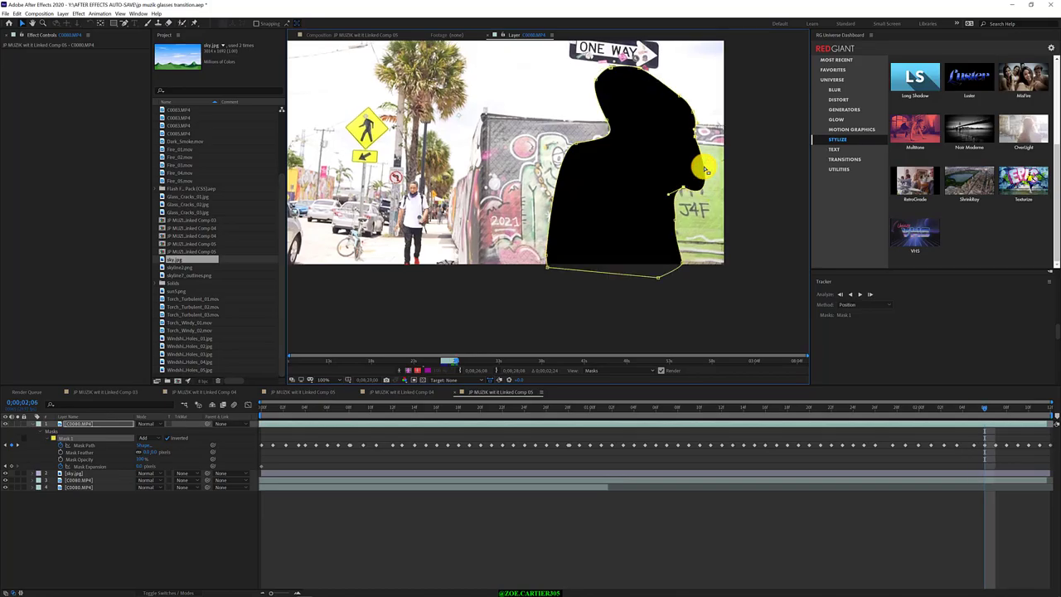
{"action": "key", "text": "Page_Down"}
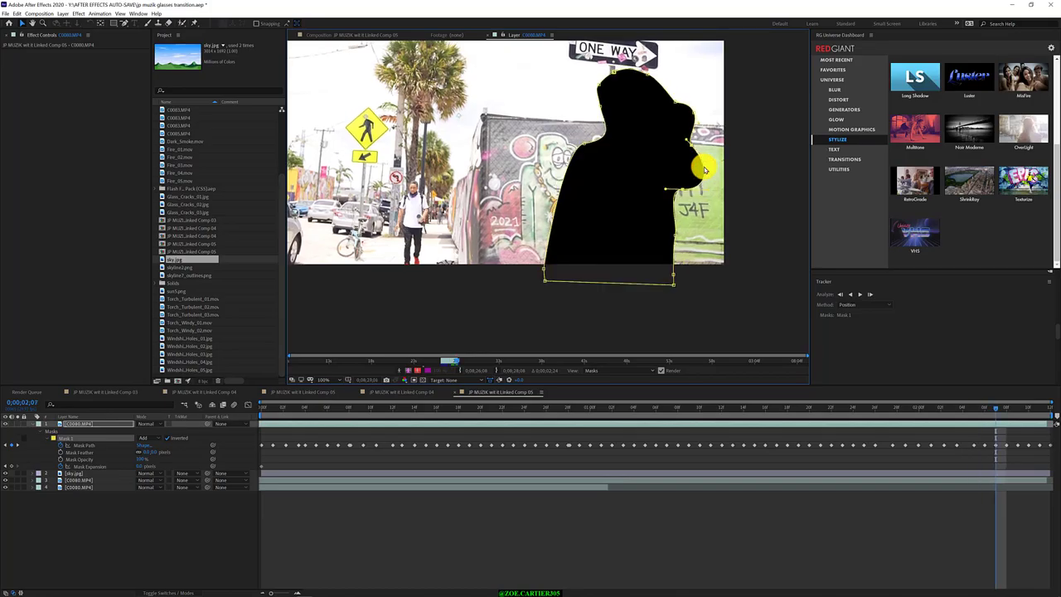
{"action": "key", "text": "Page_Down"}
{"action": "key", "text": "Page_Down"}
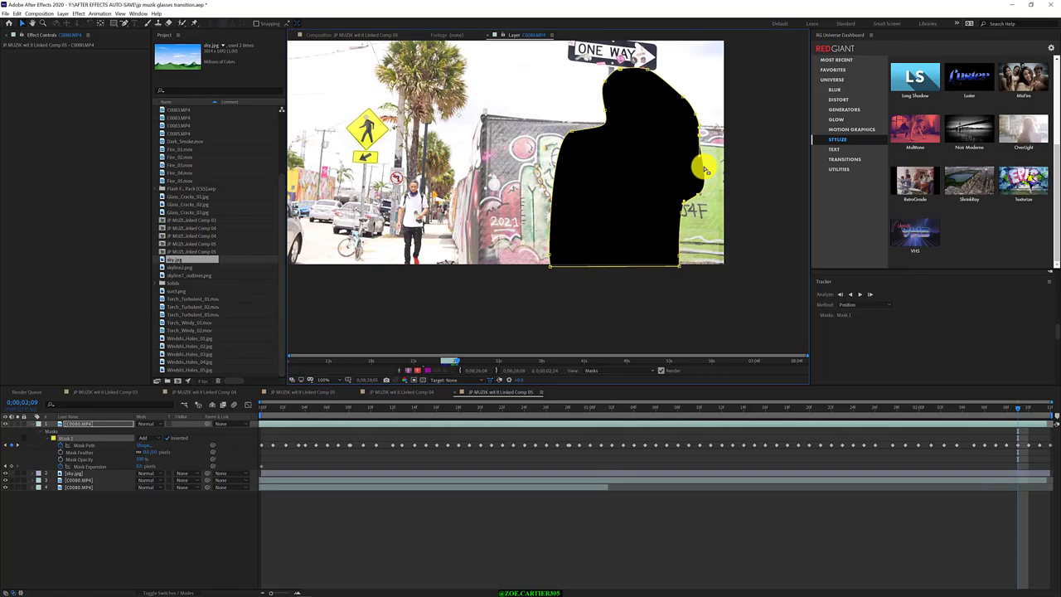
{"action": "key", "text": "Page_Up"}
{"action": "key", "text": "Page_Up"}
{"action": "key", "text": "Page_Up"}
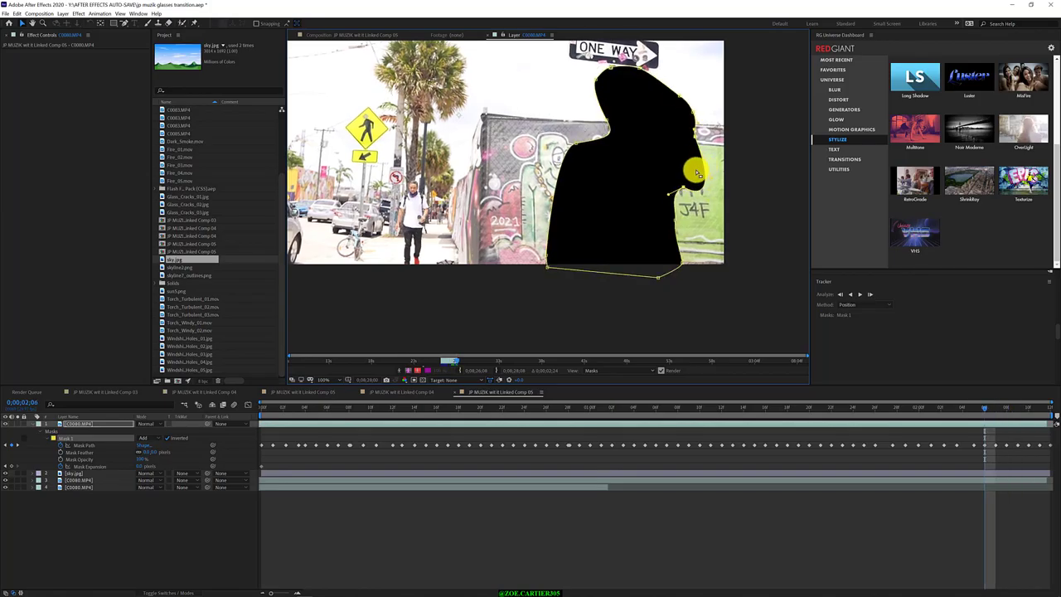
{"action": "key", "text": "Page_Up"}
{"action": "key", "text": "Page_Up"}
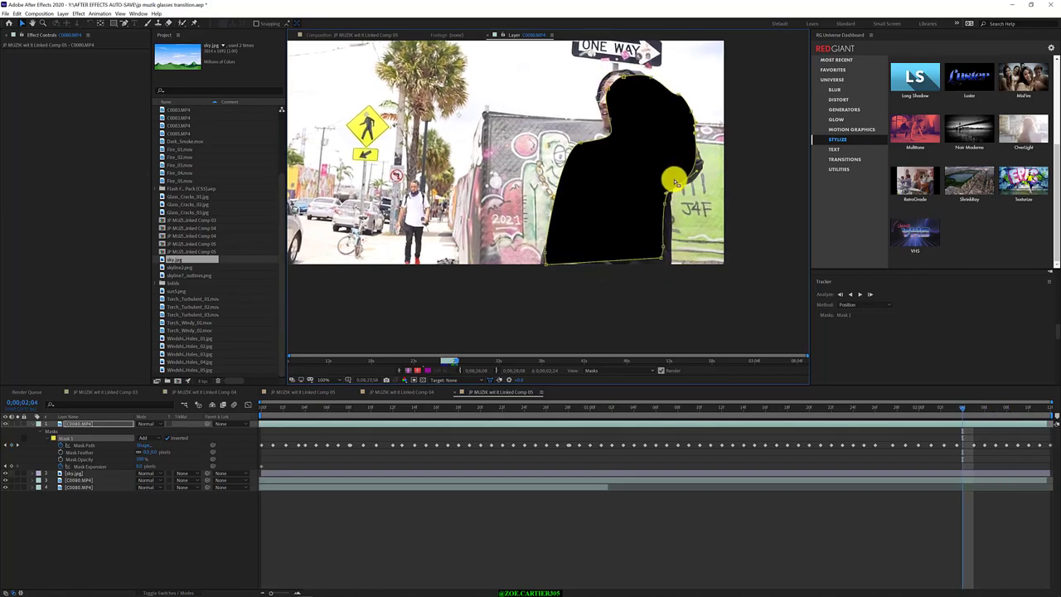
{"action": "key", "text": "Page_Up"}
{"action": "key", "text": "Page_Up"}
{"action": "key", "text": "Page_Up"}
{"action": "key", "text": "Page_Up"}
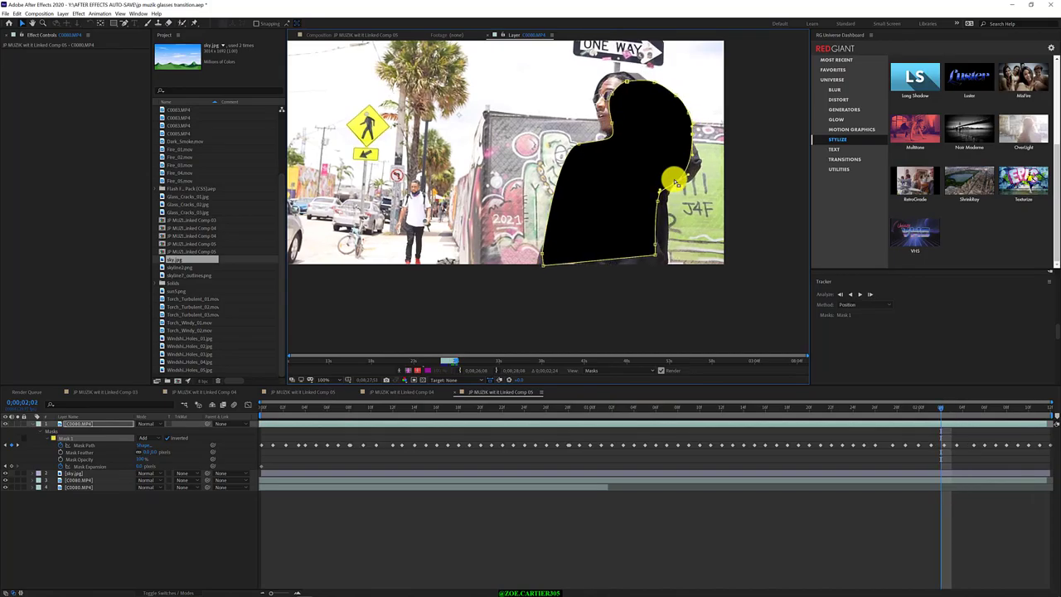
{"action": "key", "text": "Page_Up"}
{"action": "key", "text": "Page_Up"}
{"action": "key", "text": "Page_Up"}
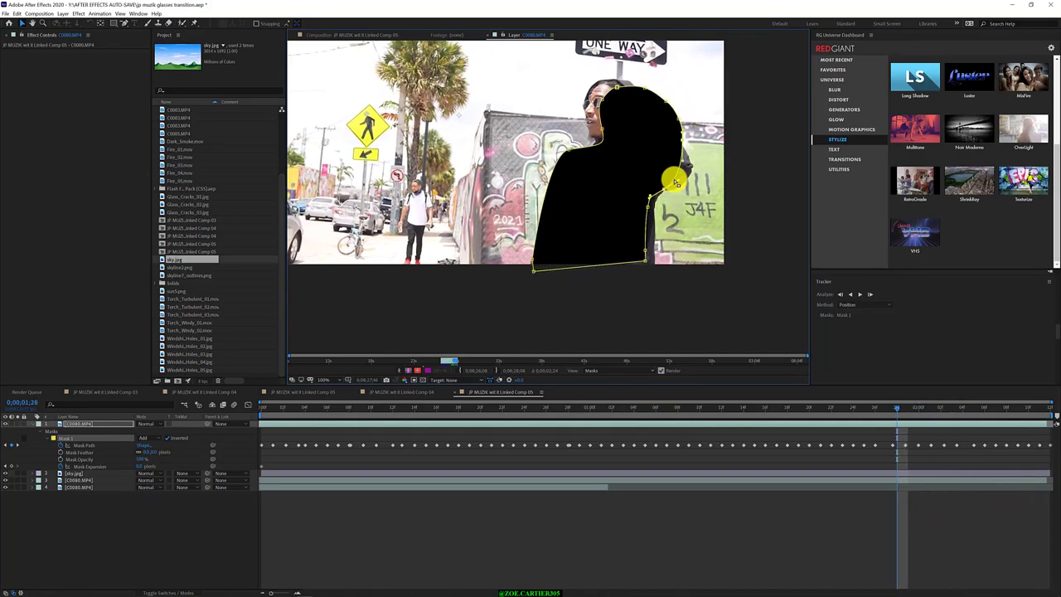
{"action": "key", "text": "Page_Up"}
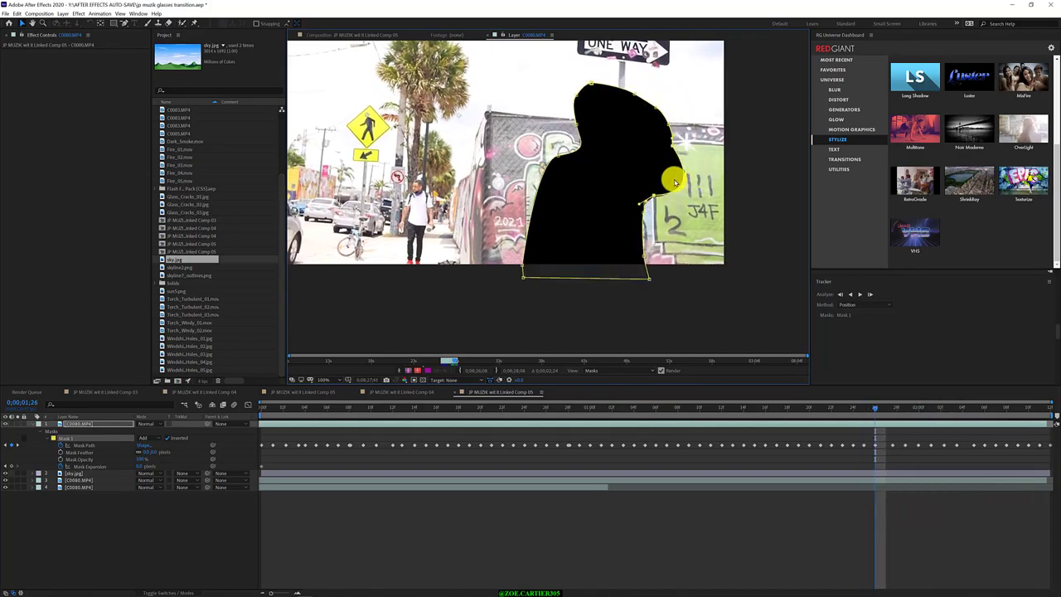
Step: At frame 0;00;01;27, move Mask 1's head points over the exposed face and crown
{"action": "key", "text": "Page_Down"}
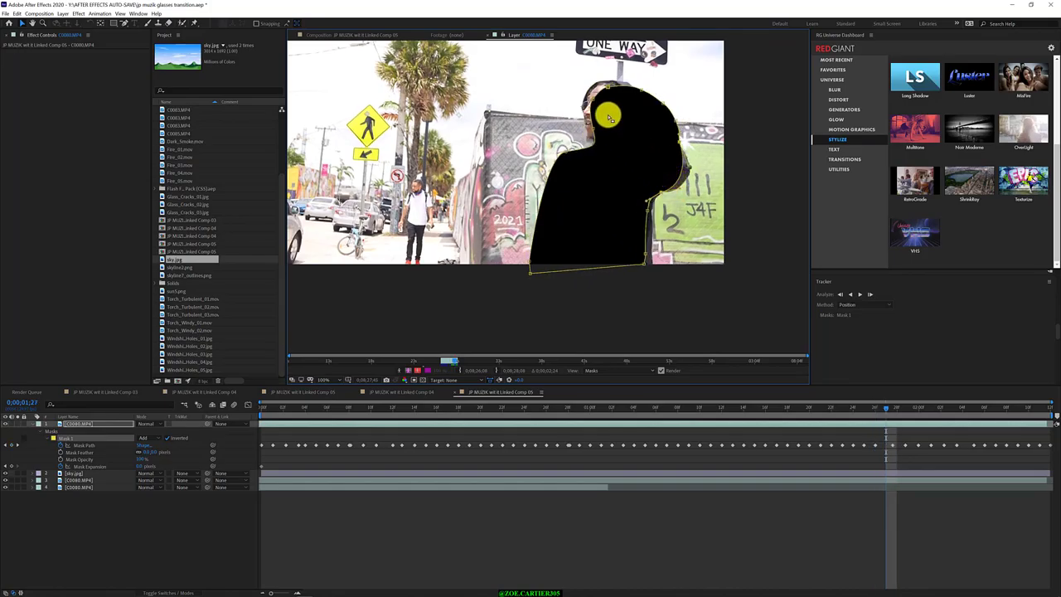
{"action": "left_click_drag", "start_coordinate": [557, 64], "coordinate": [622, 137]}
{"action": "left_click", "coordinate": [609, 90]}
{"action": "left_click_drag", "start_coordinate": [609, 87], "coordinate": [597, 81]}
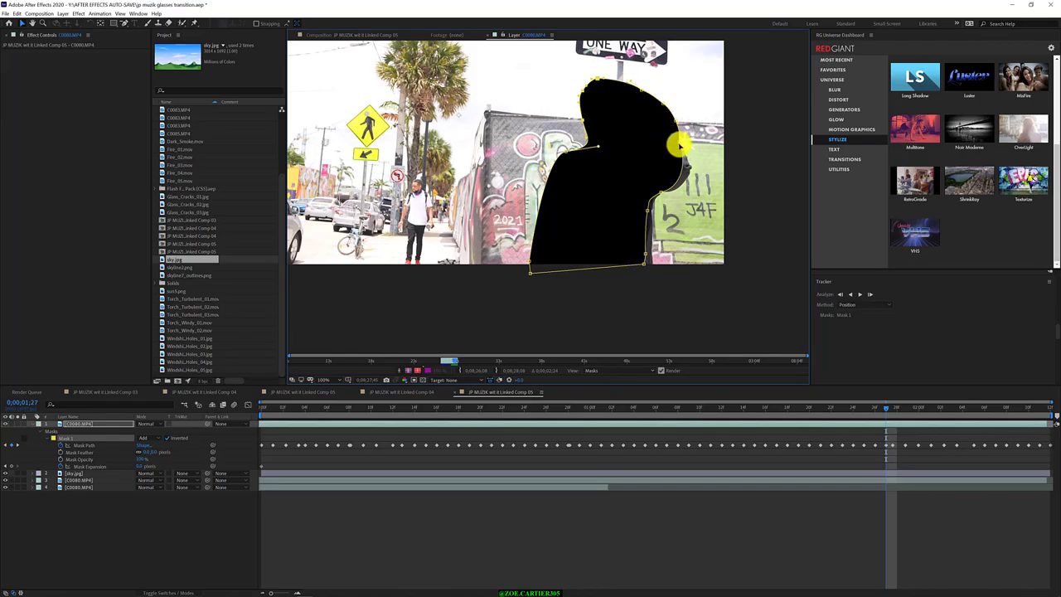
Step: At frame 0;00;01;27, extend Mask 1's right edge over the exposed elbow and the lower-right body
{"action": "left_click_drag", "start_coordinate": [680, 146], "coordinate": [704, 180]}
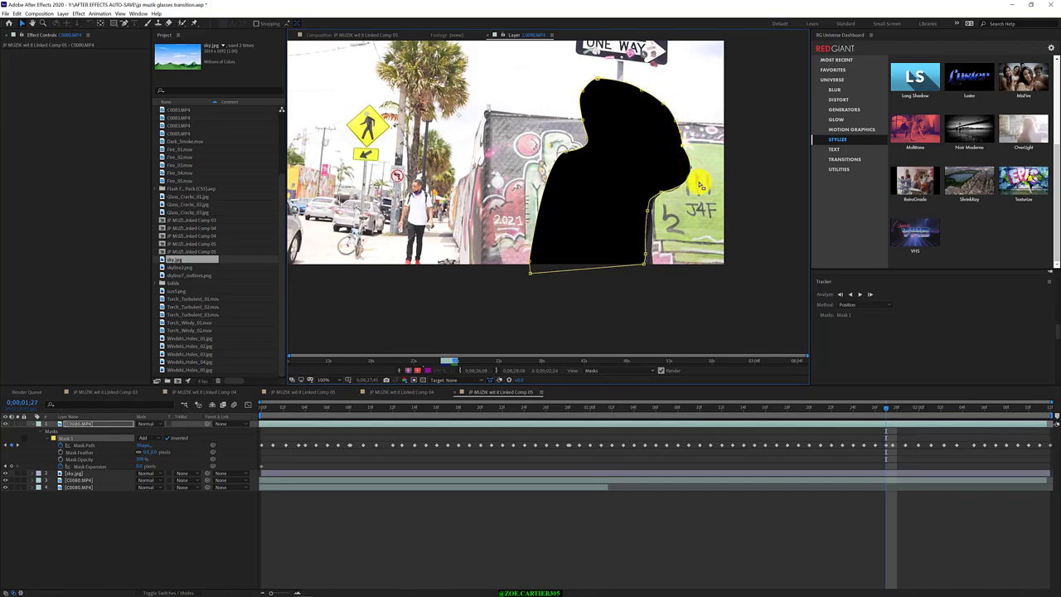
{"action": "left_click_drag", "start_coordinate": [647, 217], "coordinate": [642, 267]}
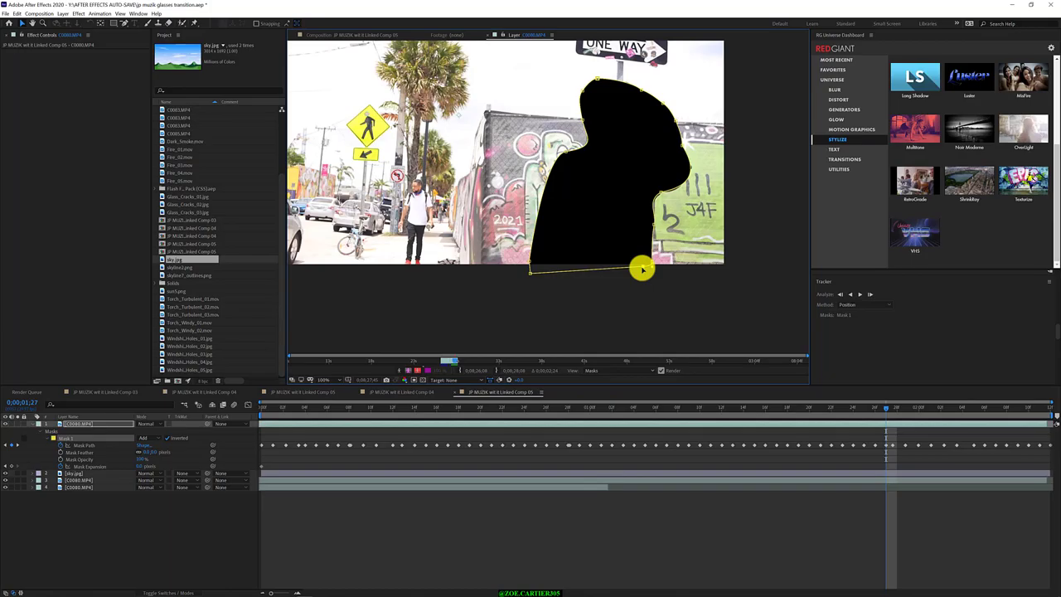
Step: At frame 0;00;01;28, fit Mask 1 over the face, crown, right elbow and lower-right body, pulling its bottom-right corner below the footage
{"action": "key", "text": "Page_Down"}
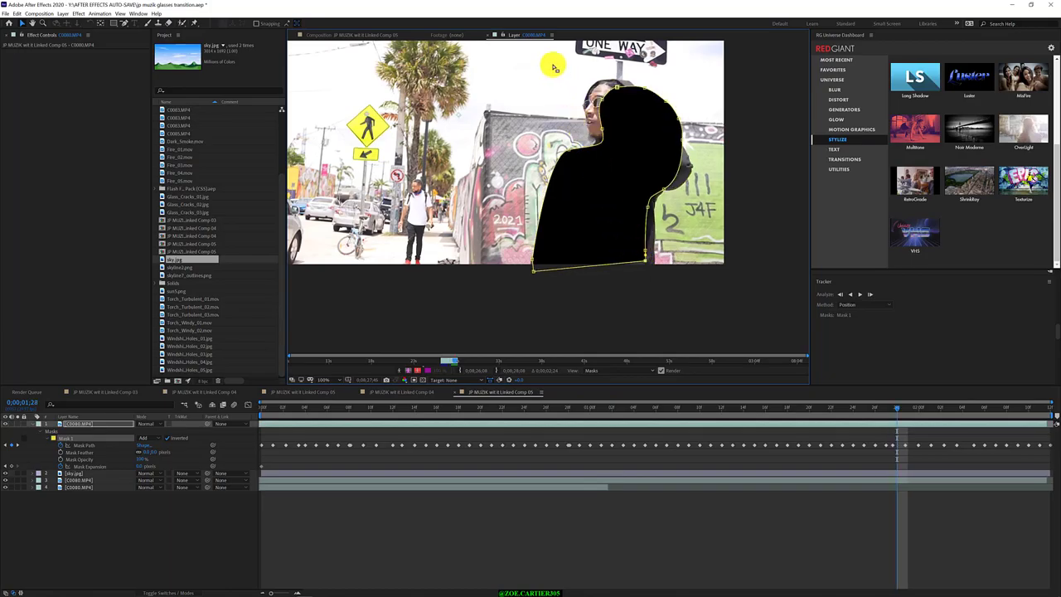
{"action": "mouse_move", "coordinate": [553, 64]}
{"action": "left_mouse_down"}
{"action": "mouse_move", "coordinate": [630, 135]}
{"action": "mouse_move", "coordinate": [586, 94]}
{"action": "mouse_move", "coordinate": [635, 79]}
{"action": "left_mouse_up"}
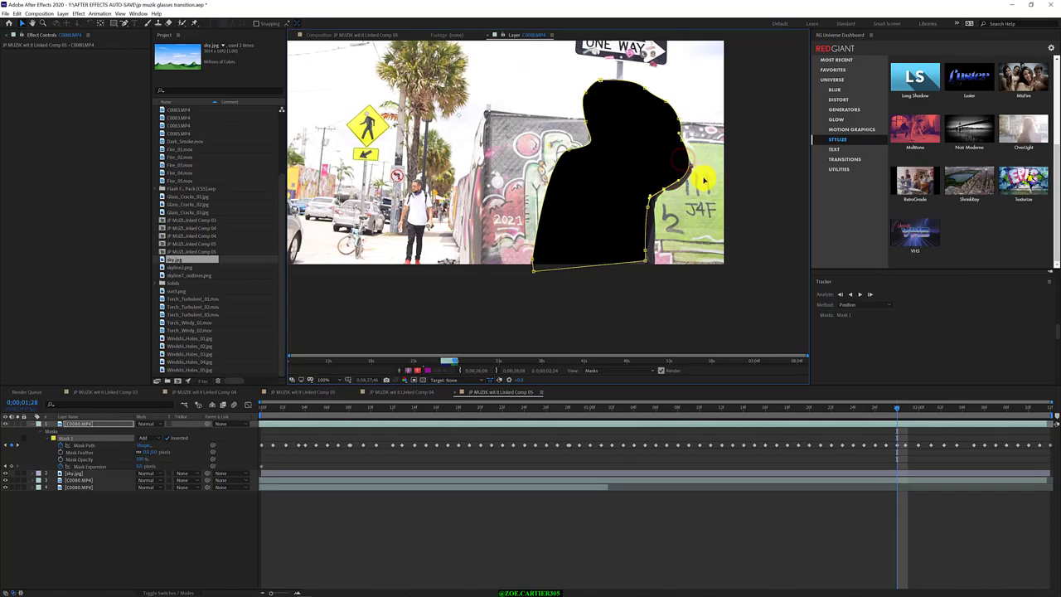
{"action": "left_click_drag", "start_coordinate": [678, 181], "coordinate": [656, 287]}
{"action": "left_click", "coordinate": [645, 251]}
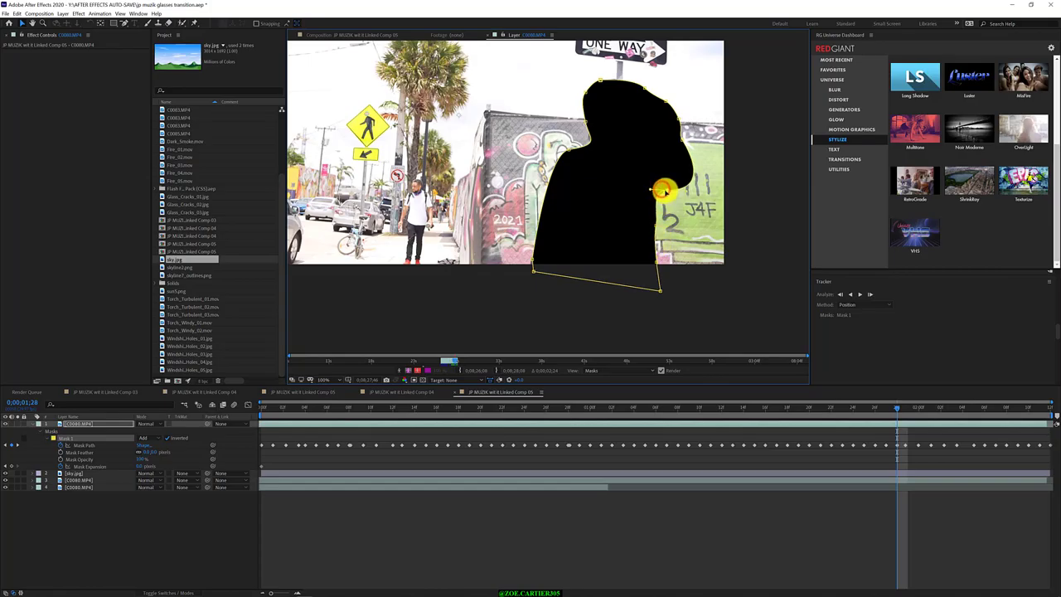
Step: At frame 0;00;01;29, move Mask 1's head points over the face and crown and extend its edge around the right elbow
{"action": "key", "text": "Page_Down"}
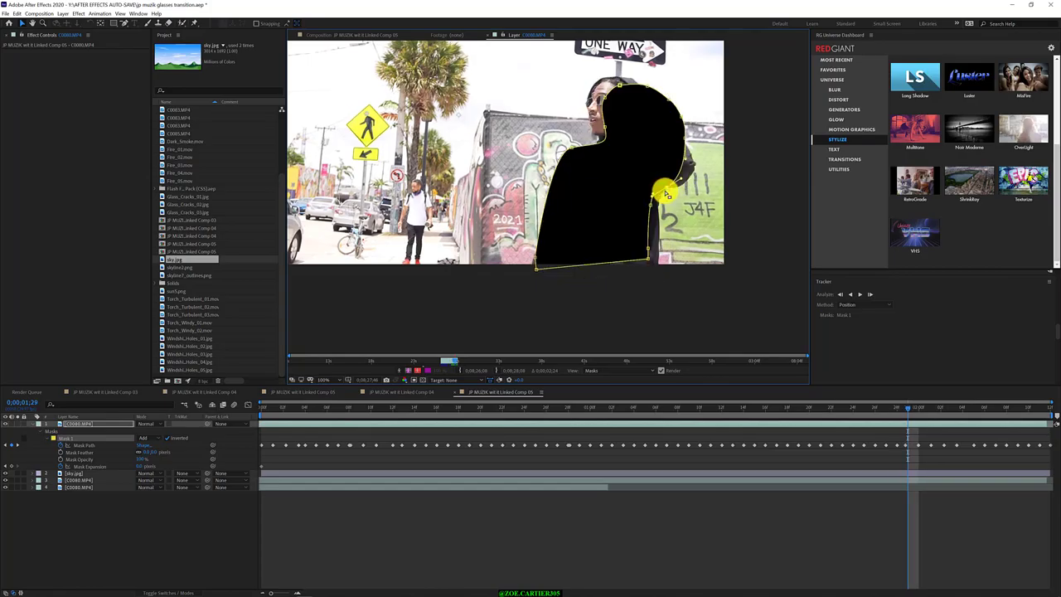
{"action": "left_click_drag", "start_coordinate": [557, 73], "coordinate": [627, 139]}
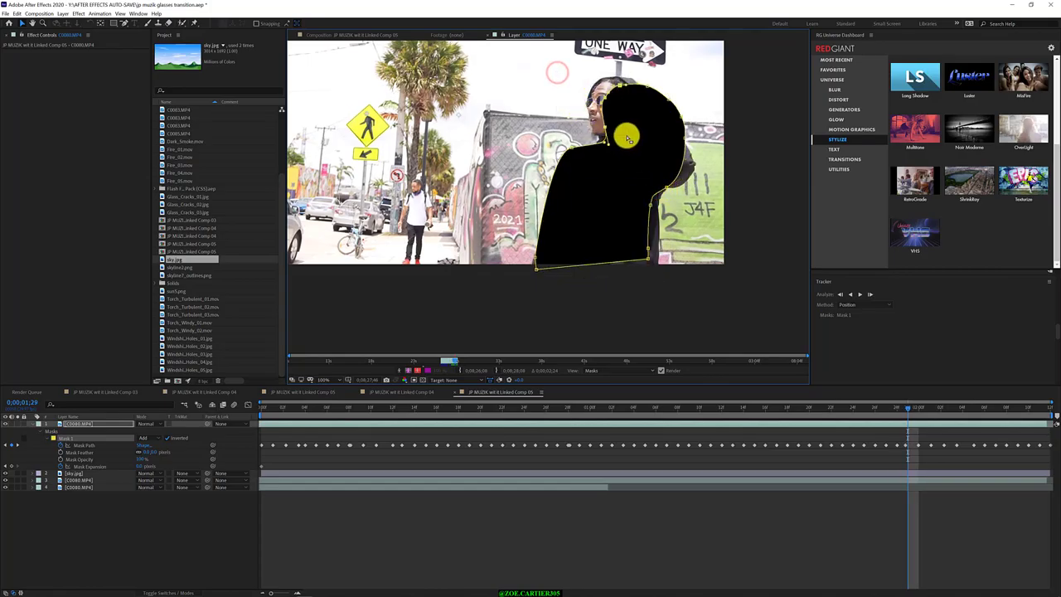
{"action": "left_click_drag", "start_coordinate": [604, 97], "coordinate": [638, 78]}
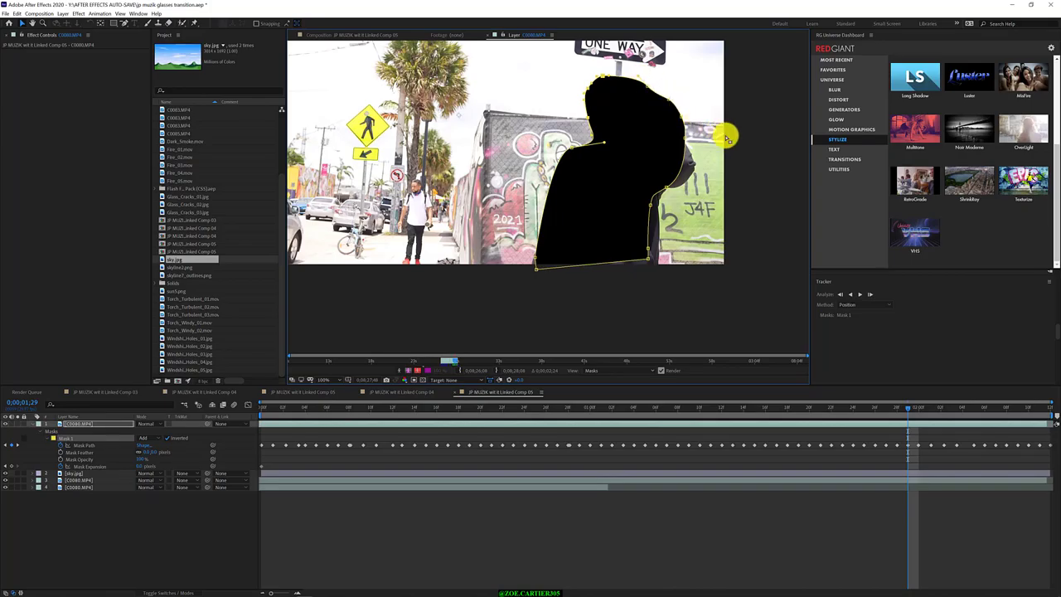
{"action": "left_click_drag", "start_coordinate": [735, 139], "coordinate": [685, 189]}
{"action": "left_click", "coordinate": [690, 183]}
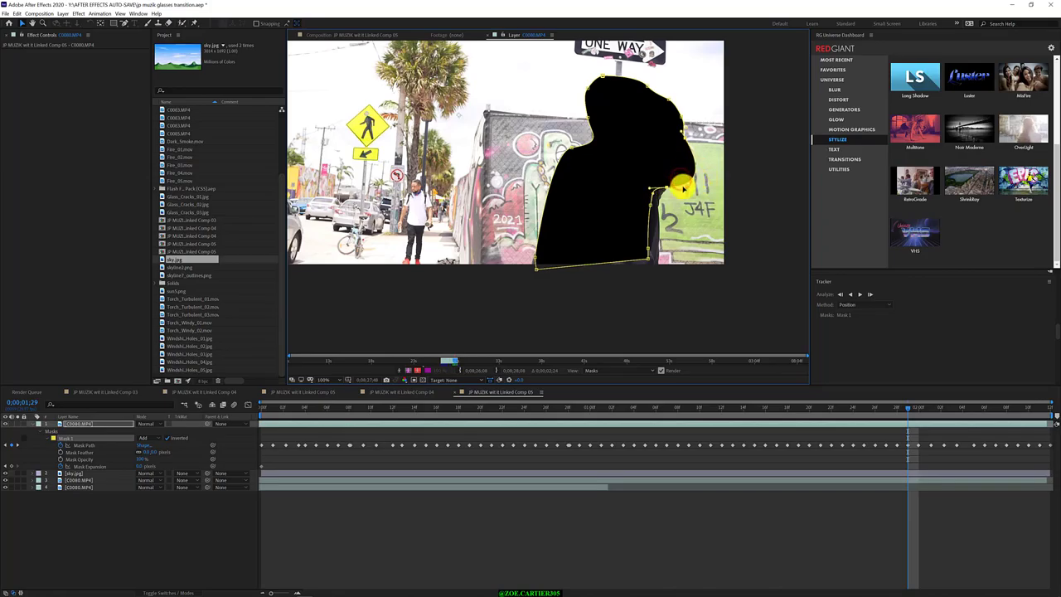
Step: Fit Mask 1's lower-right edge and underarm point to the body and shift its bottom-left corner outward at frame 0;00;01;29
{"action": "left_click_drag", "start_coordinate": [672, 274], "coordinate": [663, 225]}
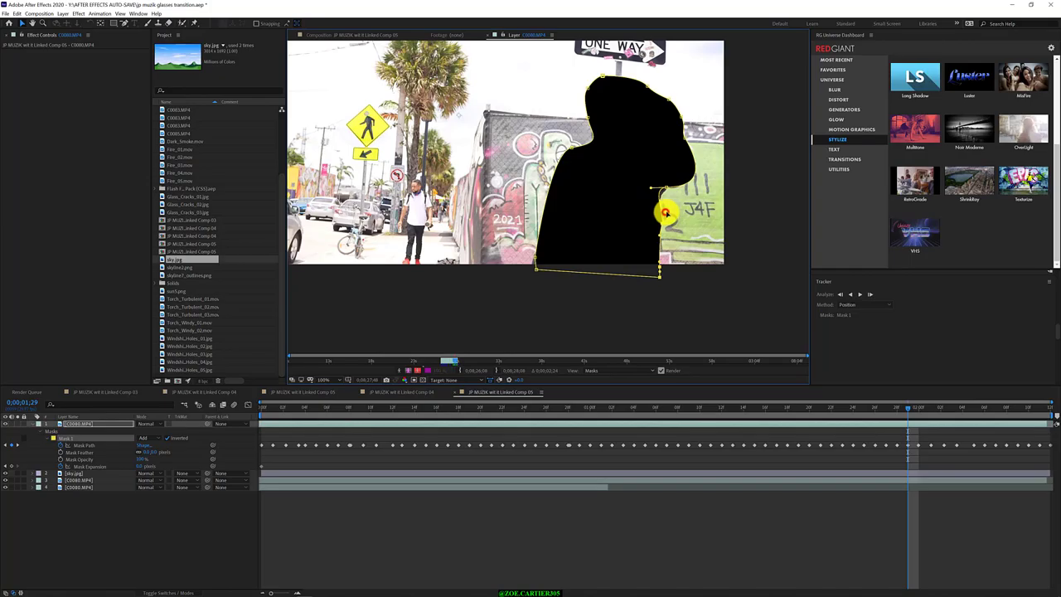
{"action": "left_click_drag", "start_coordinate": [667, 214], "coordinate": [654, 207]}
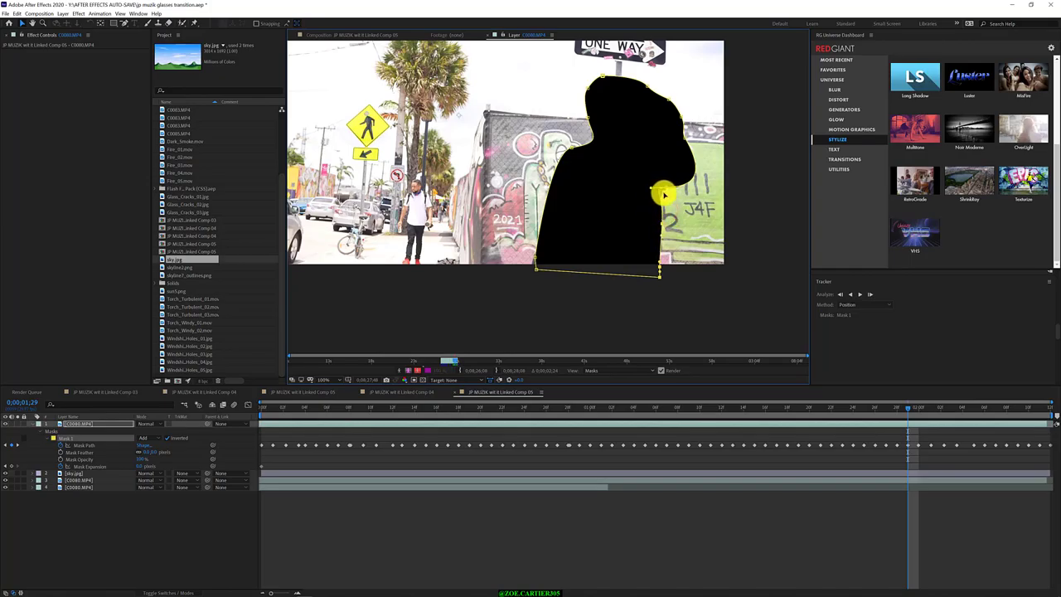
{"action": "left_click", "coordinate": [653, 188]}
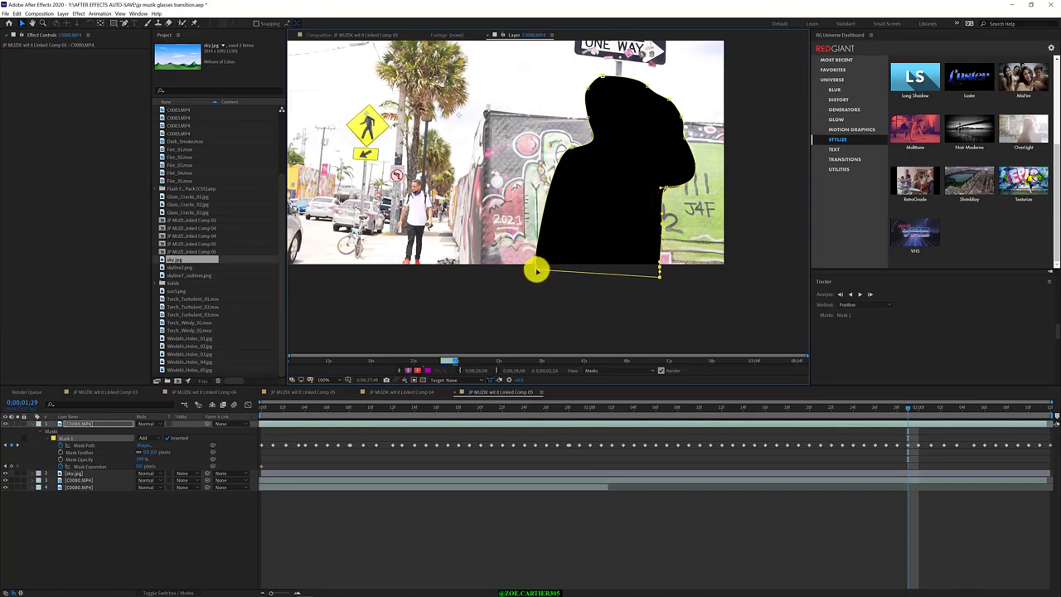
{"action": "left_click_drag", "start_coordinate": [536, 270], "coordinate": [535, 260]}
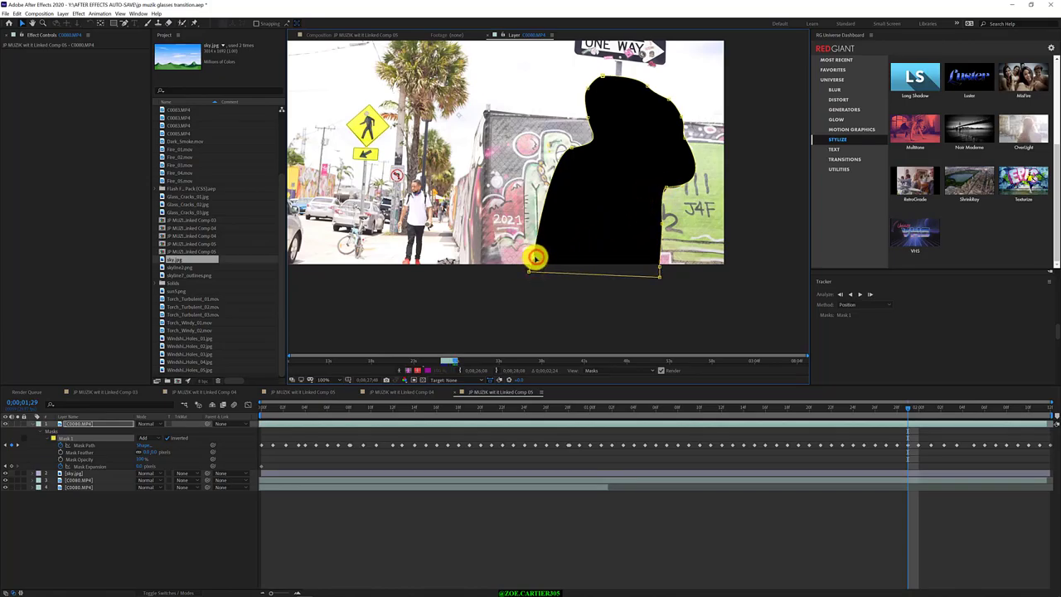
Step: Jump ahead to frame 0;00;02;04 and move Mask 1's head points over the exposed face and crown
{"action": "key", "text": "Page_Down"}
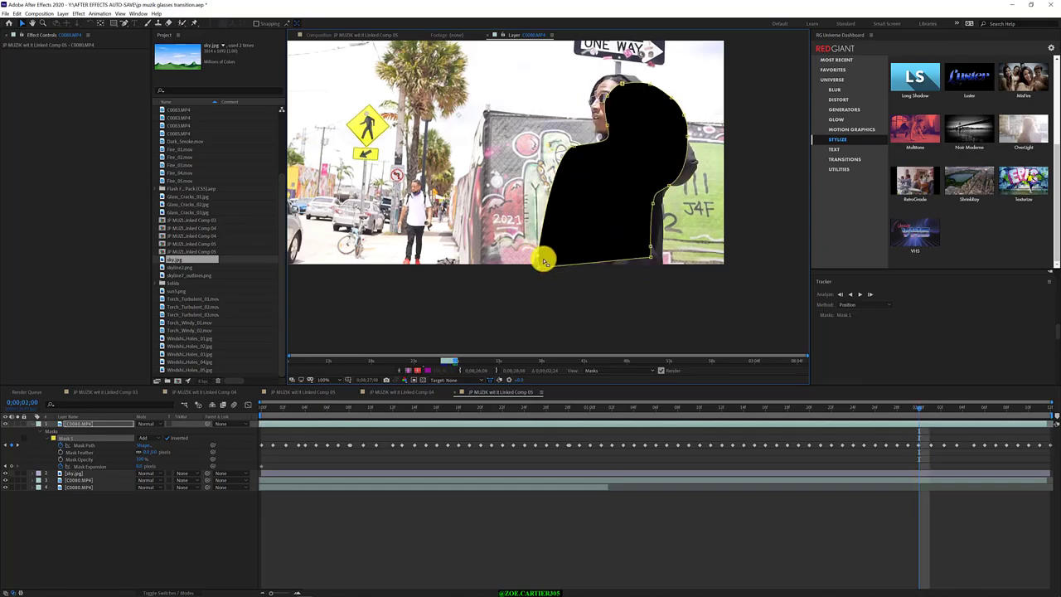
{"action": "key", "text": "Page_Down"}
{"action": "key", "text": "Page_Down"}
{"action": "key", "text": "Page_Down"}
{"action": "key", "text": "Page_Down"}
{"action": "key", "text": "Page_Down"}
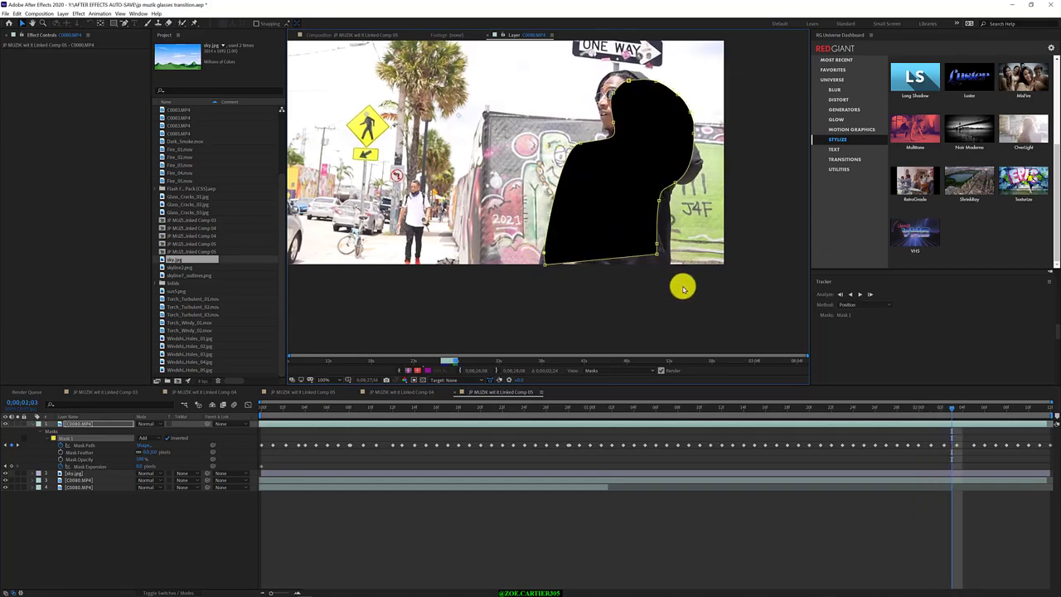
{"action": "key", "text": "Page_Up"}
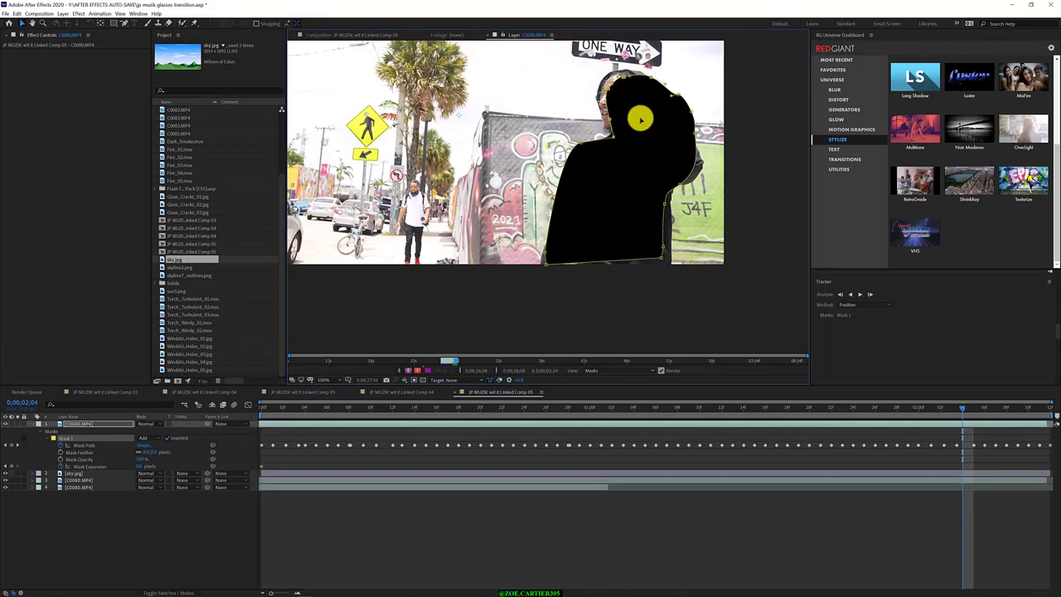
{"action": "left_click_drag", "start_coordinate": [608, 90], "coordinate": [604, 88]}
Step: At frame 0;00;02;04, extend Mask 1 over the right elbow and lower-right body and pull its bottom corners below the footage
{"action": "left_click_drag", "start_coordinate": [738, 125], "coordinate": [711, 177]}
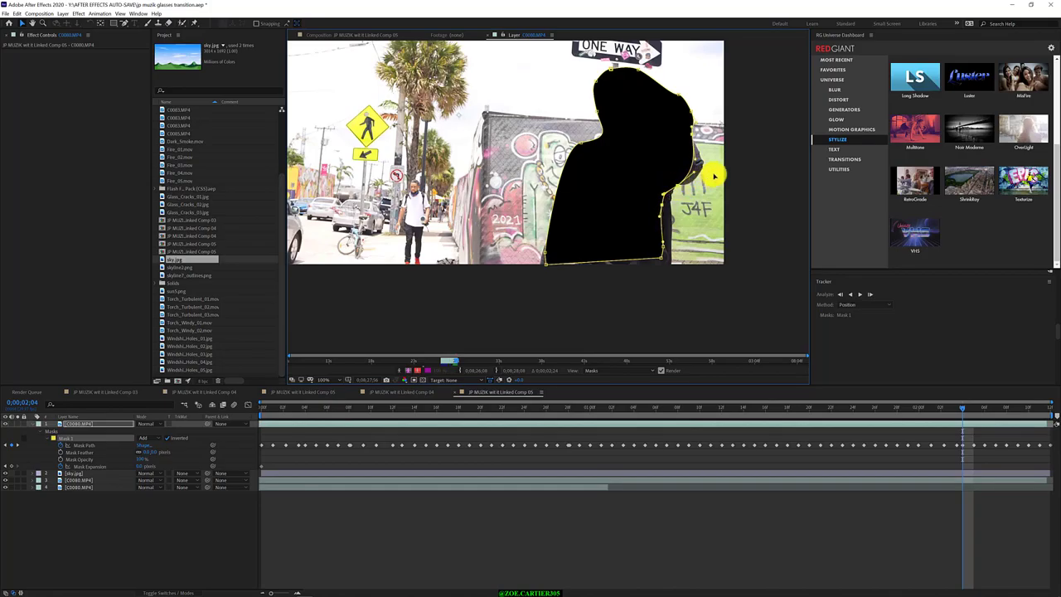
{"action": "left_click", "coordinate": [719, 174]}
{"action": "left_click_drag", "start_coordinate": [684, 282], "coordinate": [668, 233]}
{"action": "left_click_drag", "start_coordinate": [563, 283], "coordinate": [537, 281]}
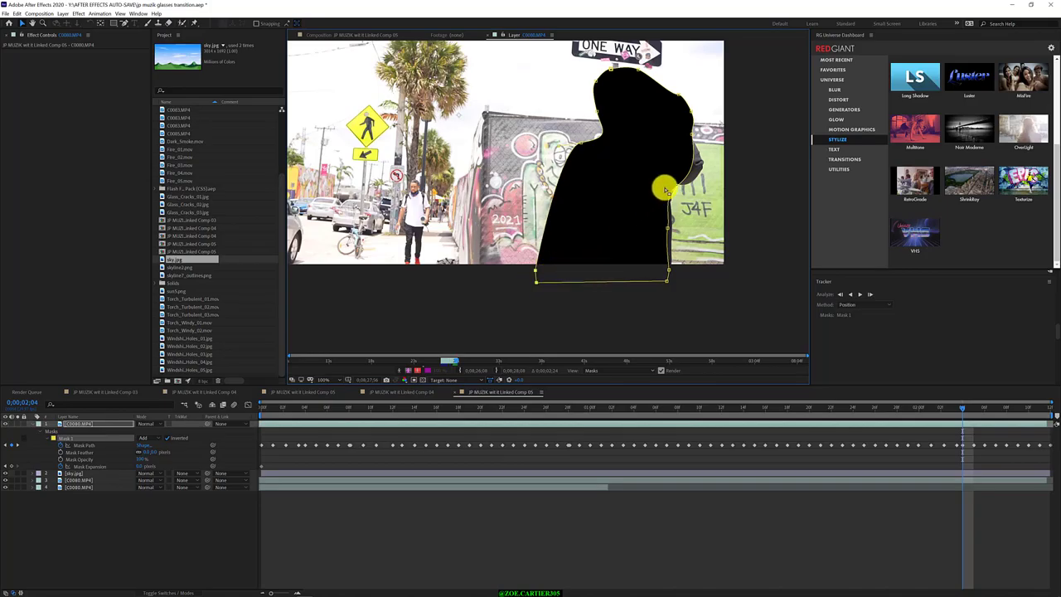
{"action": "left_click_drag", "start_coordinate": [692, 168], "coordinate": [711, 175]}
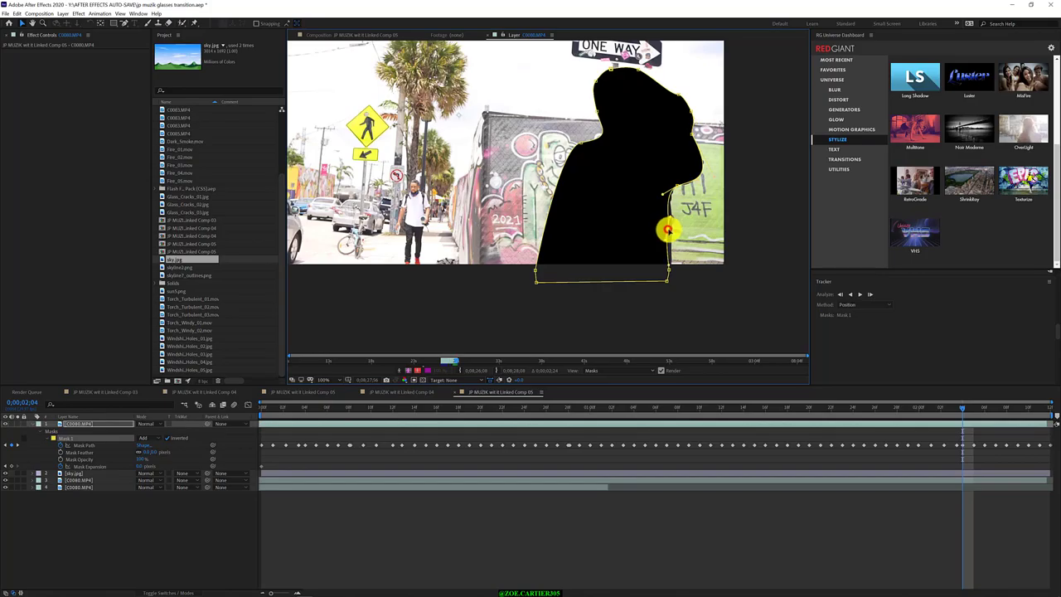
{"action": "left_click_drag", "start_coordinate": [668, 229], "coordinate": [670, 233]}
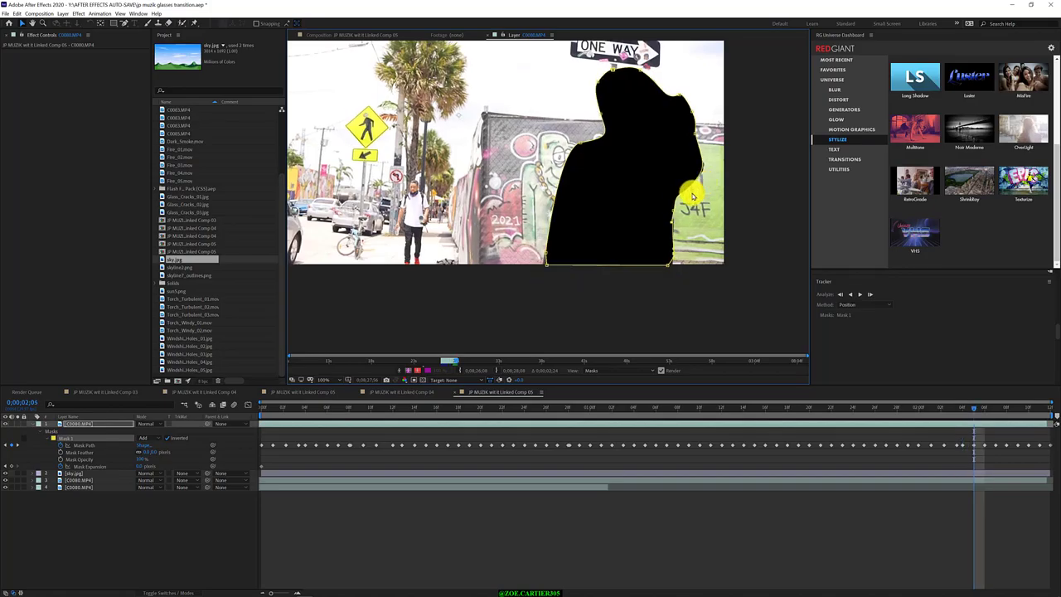
Step: Step back from frame 0;00;02;05 to 0;00;01;29, checking where Mask 1 leaves the face and right side uncovered
{"action": "key", "text": "Page_Up"}
{"action": "key", "text": "Page_Up"}
{"action": "key", "text": "Page_Up"}
{"action": "key", "text": "Page_Up"}
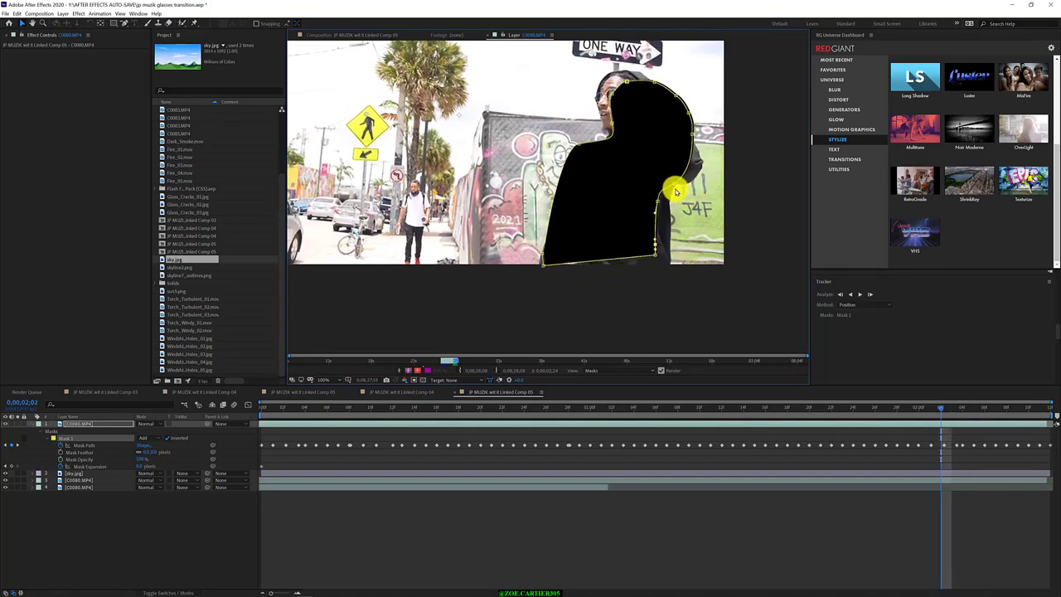
{"action": "key", "text": "Page_Down"}
{"action": "key", "text": "Page_Down"}
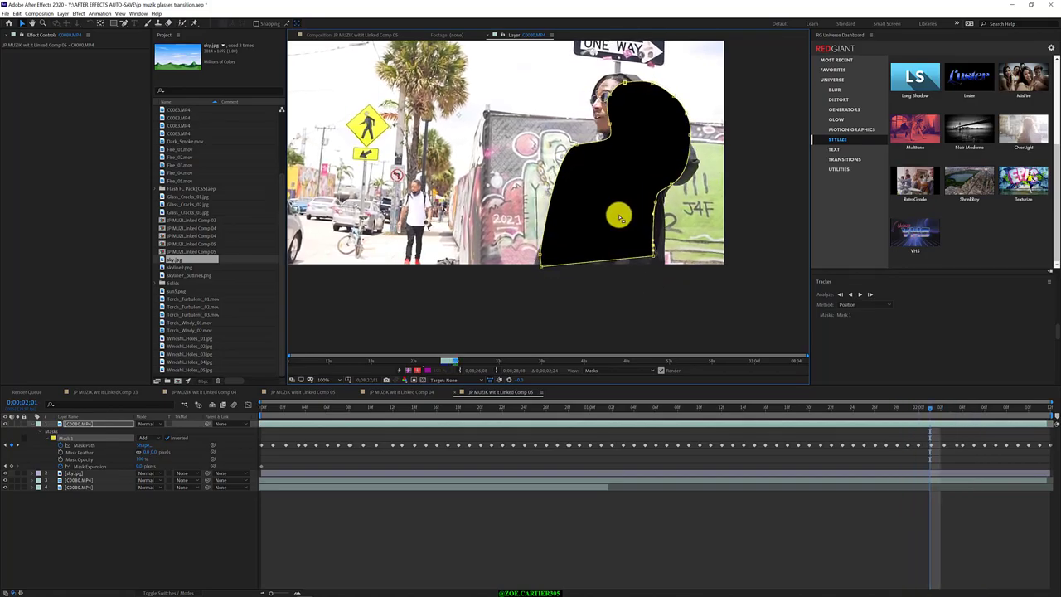
{"action": "key", "text": "Page_Up"}
{"action": "key", "text": "Page_Up"}
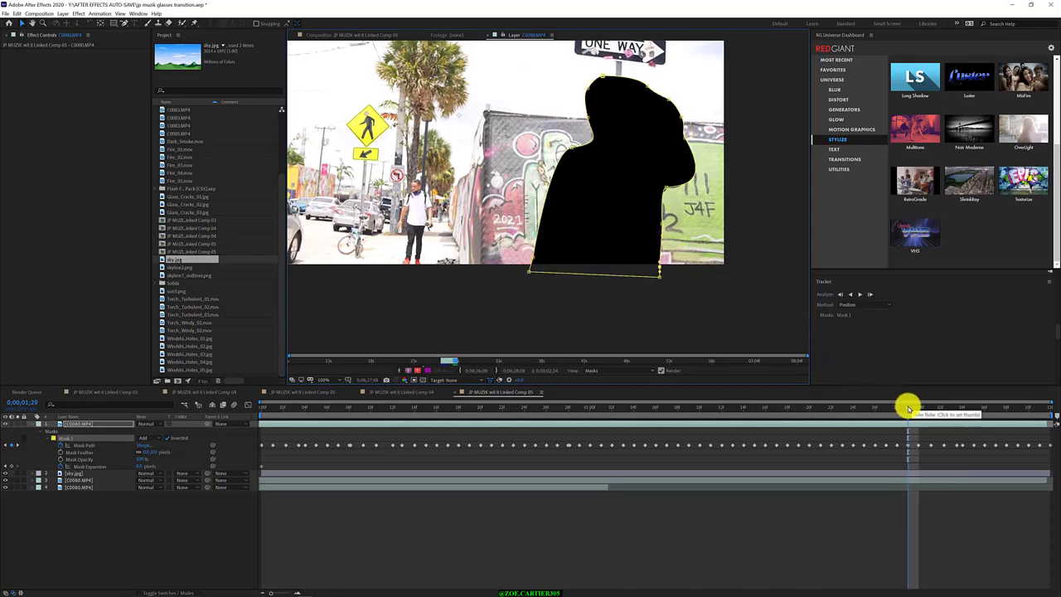
Step: Go back to frame 0;00;01;19 and extend Mask 1's right edge over the exposed elbow
{"action": "left_click_drag", "start_coordinate": [908, 409], "coordinate": [797, 405]}
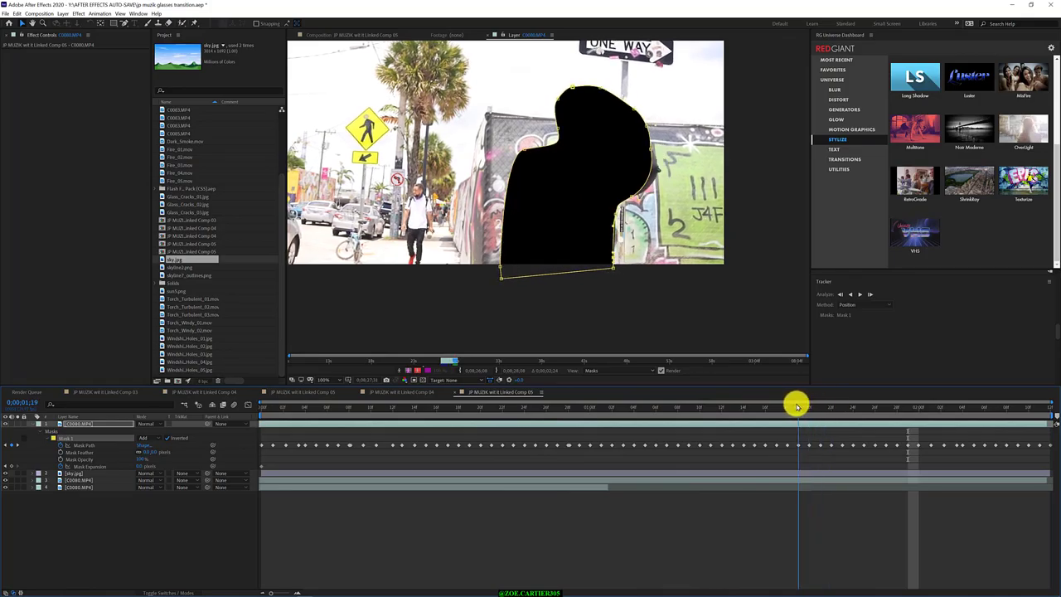
{"action": "left_click", "coordinate": [653, 159]}
{"action": "mouse_move", "coordinate": [658, 173]}
{"action": "left_mouse_down"}
{"action": "mouse_move", "coordinate": [672, 171]}
{"action": "mouse_move", "coordinate": [676, 184]}
{"action": "mouse_move", "coordinate": [649, 188]}
{"action": "left_mouse_up"}
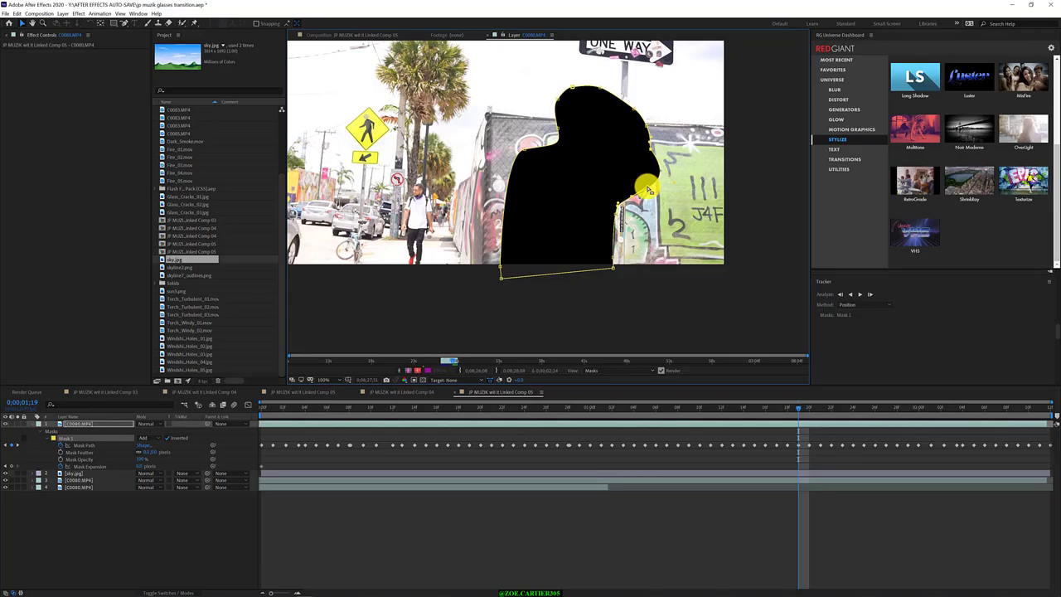
Step: Advance to frame 0;00;01;21 and nudge Mask 1's point below the face slightly outward
{"action": "key", "text": "Page_Down"}
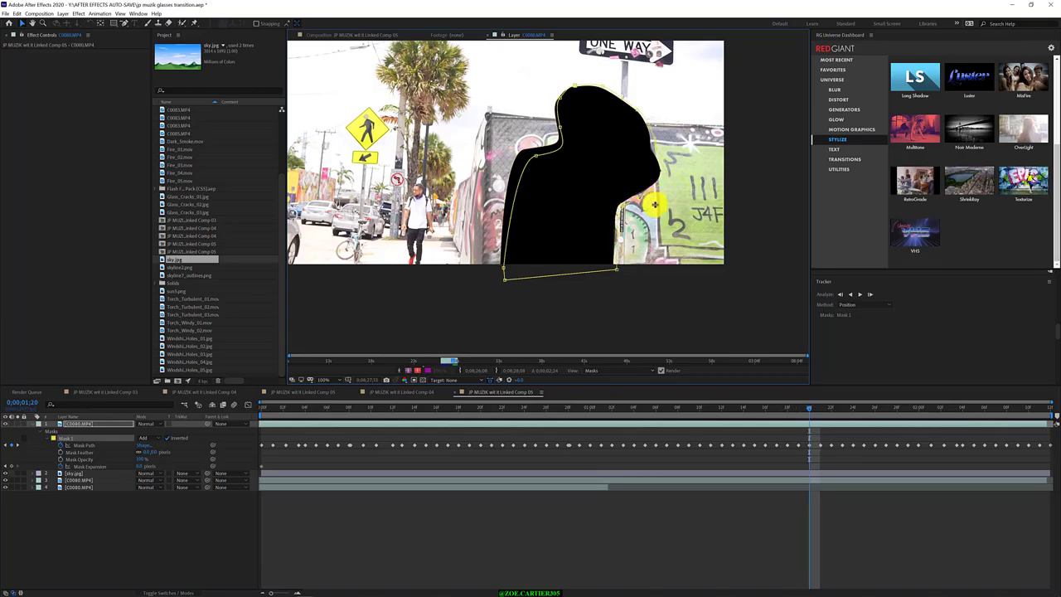
{"action": "key", "text": "Page_Down"}
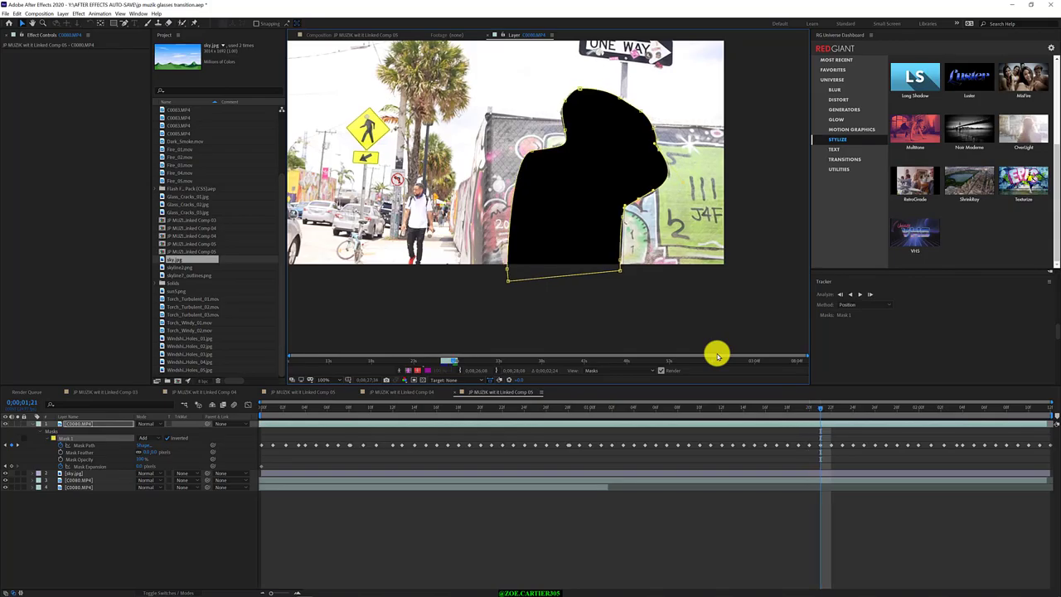
{"action": "key", "text": "Page_Down"}
{"action": "key", "text": "Page_Up"}
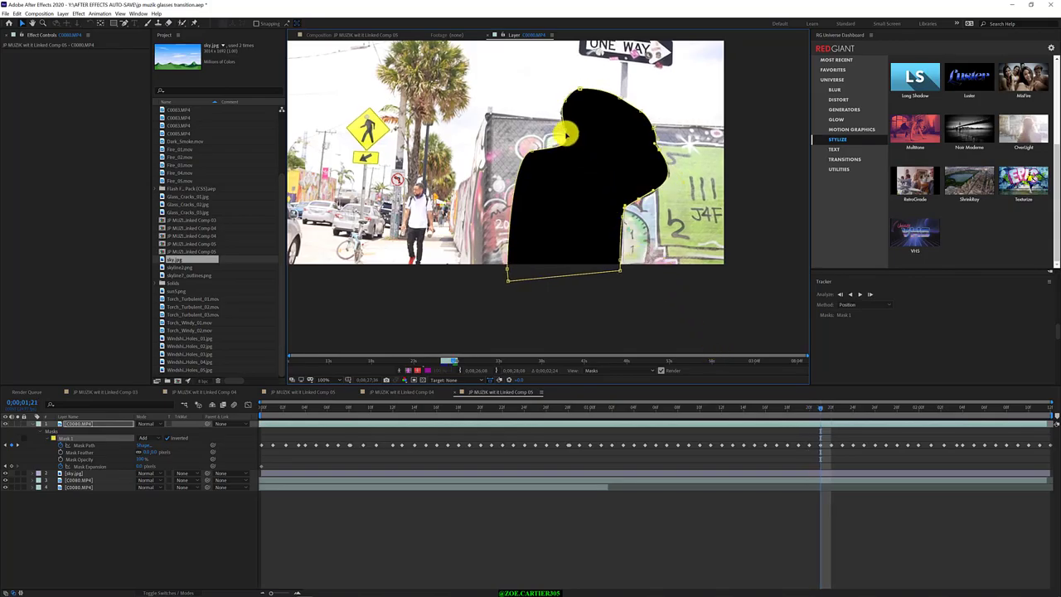
{"action": "mouse_move", "coordinate": [565, 133]}
{"action": "left_mouse_down"}
{"action": "mouse_move", "coordinate": [556, 108]}
{"action": "mouse_move", "coordinate": [562, 131]}
{"action": "left_mouse_up"}
Step: Step through the frames from 0;00;01;22 to 0;00;02;00, checking how well Mask 1 covers the person
{"action": "key", "text": "Page_Down"}
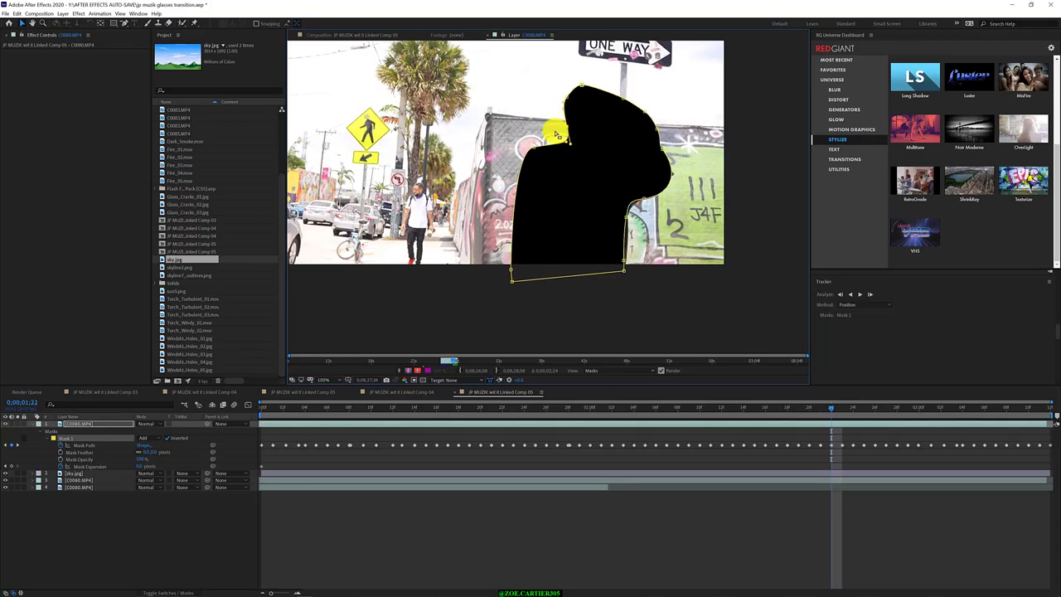
{"action": "key", "text": "Page_Down"}
{"action": "key", "text": "Page_Down"}
{"action": "key", "text": "Page_Down"}
{"action": "key", "text": "Page_Down"}
{"action": "key", "text": "Page_Down"}
{"action": "key", "text": "Page_Down"}
{"action": "key", "text": "Page_Down"}
{"action": "key", "text": "Page_Down"}
{"action": "key", "text": "Page_Down"}
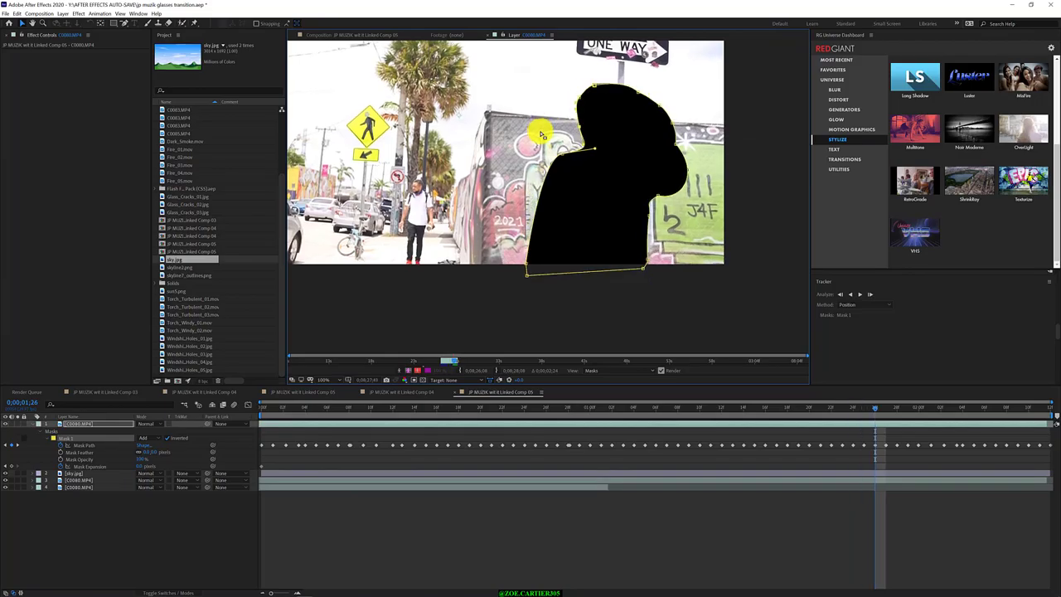
{"action": "key", "text": "Page_Up"}
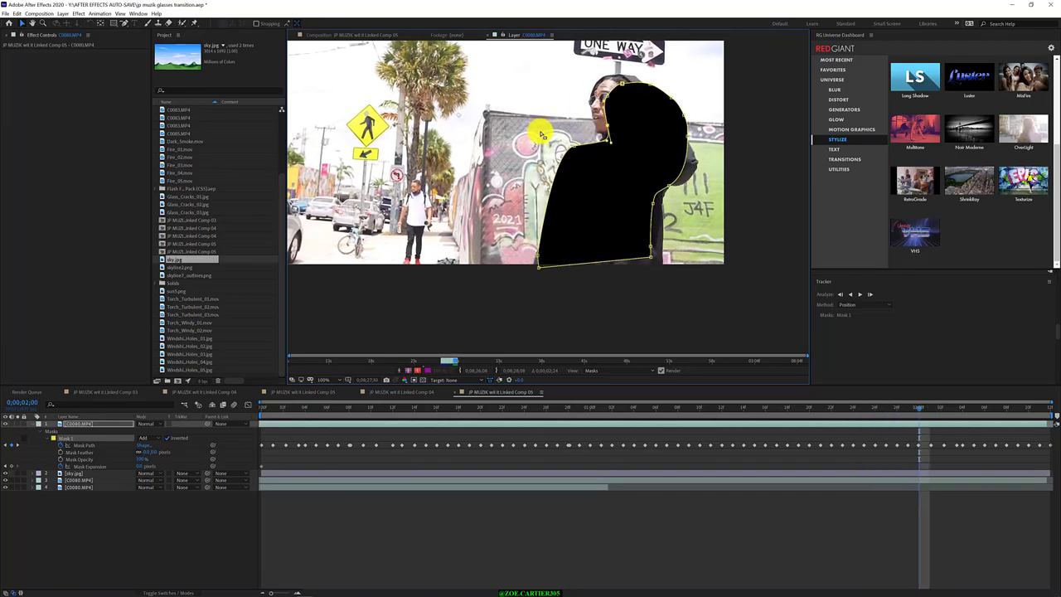
{"action": "key", "text": "Page_Up"}
{"action": "key", "text": "Page_Down"}
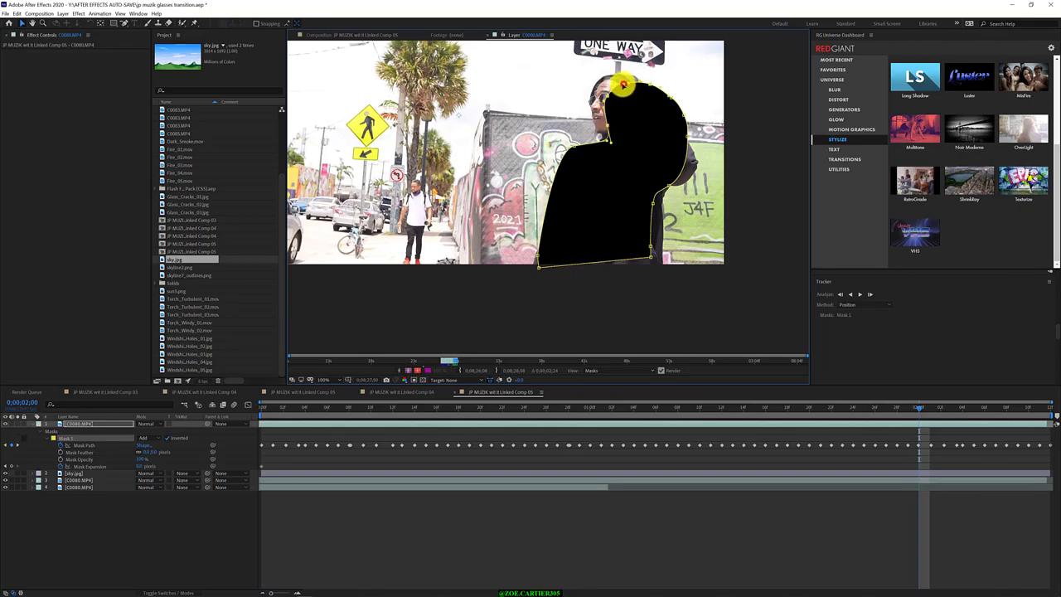
Step: At frame 0;00;02;00, fit Mask 1 over the face, crown, right elbow and lower-right body
{"action": "left_click_drag", "start_coordinate": [623, 85], "coordinate": [607, 77]}
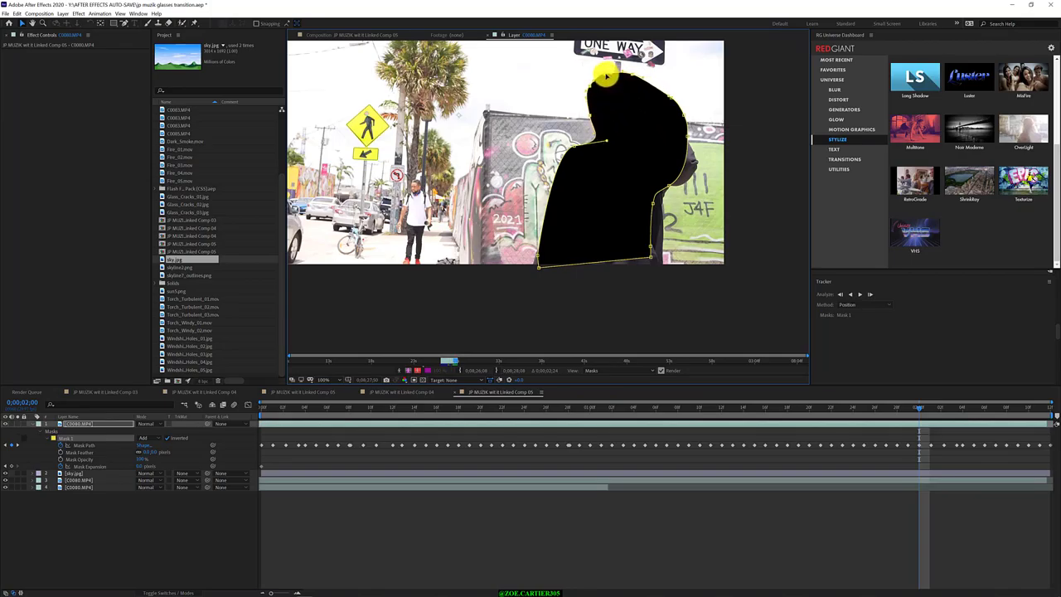
{"action": "left_click_drag", "start_coordinate": [721, 134], "coordinate": [647, 191]}
{"action": "left_click_drag", "start_coordinate": [687, 159], "coordinate": [690, 189]}
{"action": "left_click_drag", "start_coordinate": [699, 294], "coordinate": [662, 223]}
{"action": "left_click_drag", "start_coordinate": [653, 186], "coordinate": [678, 187]}
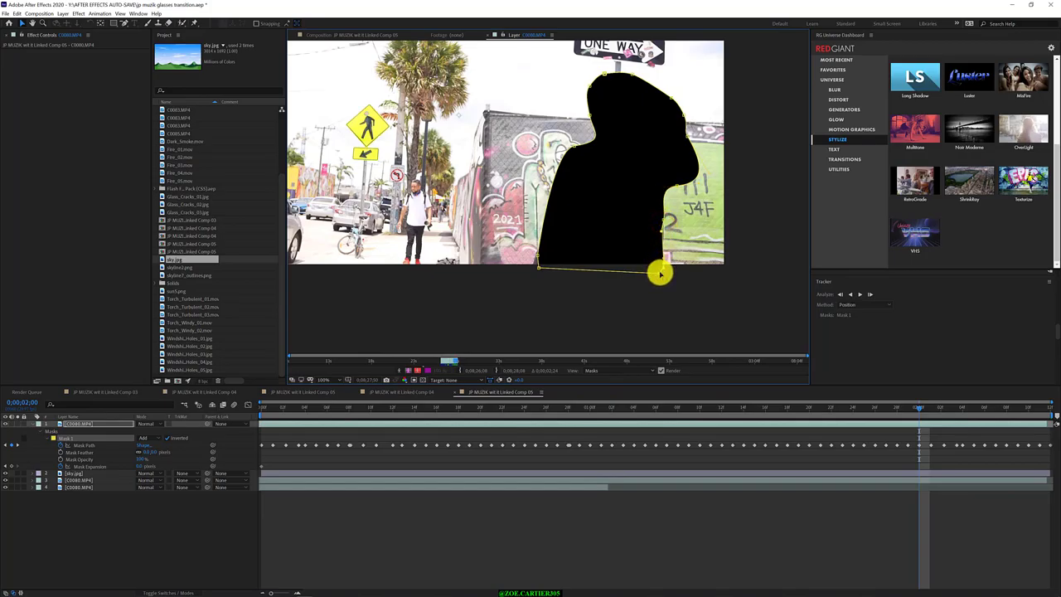
{"action": "left_click", "coordinate": [661, 272]}
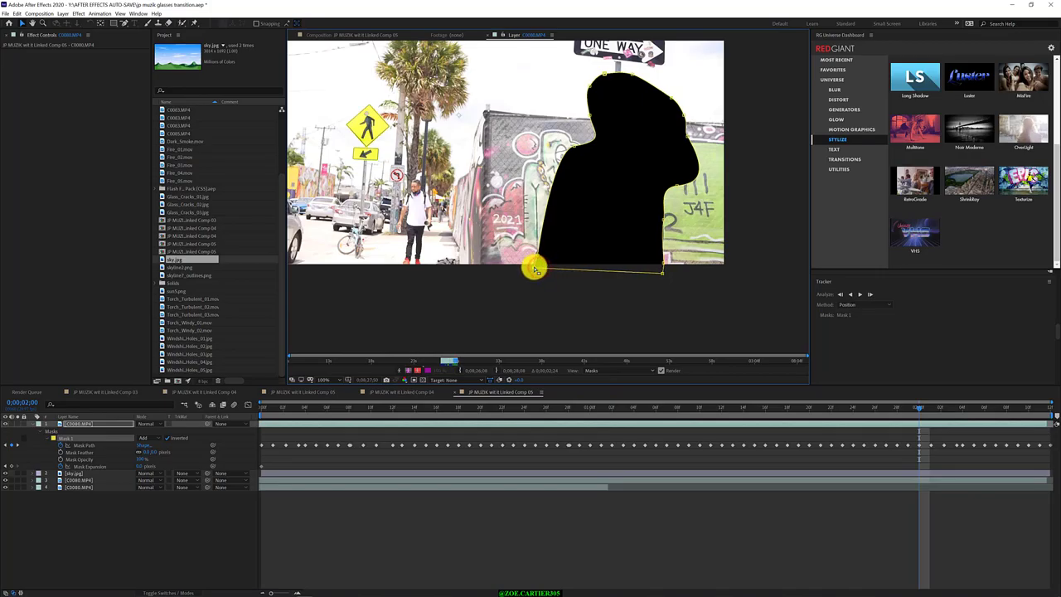
Step: At frame 0;00;02;00, pull Mask 1's lower-left corner outward and below the edge of the image
{"action": "left_click_drag", "start_coordinate": [536, 254], "coordinate": [525, 277]}
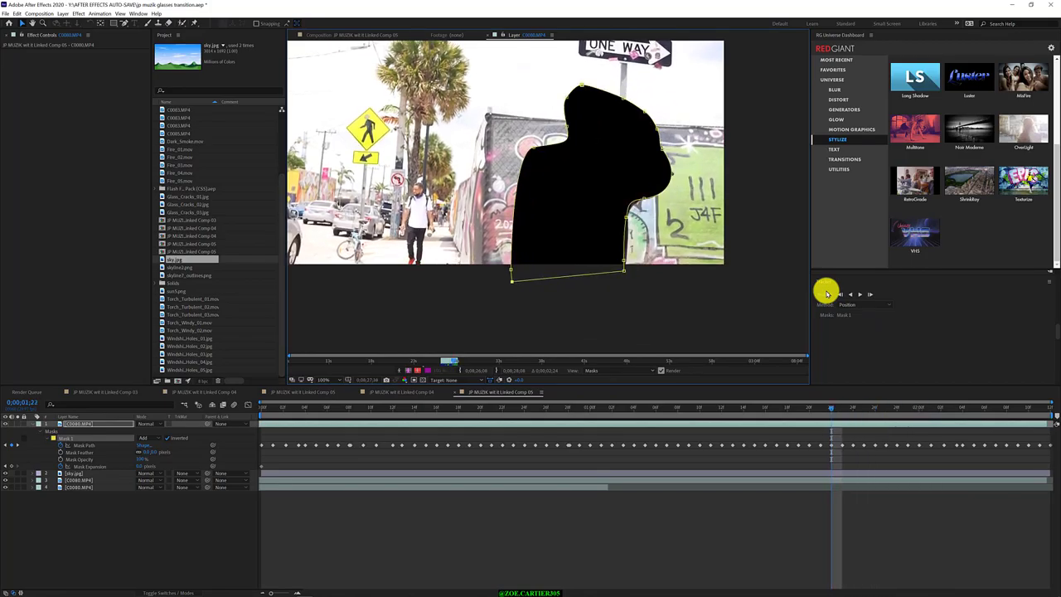
Step: Step back and forth through frames 0;00;01;16 to 0;00;02;03, checking how well Mask 1 covers the moving person
{"action": "key", "text": "Page_Up"}
{"action": "key", "text": "Page_Up"}
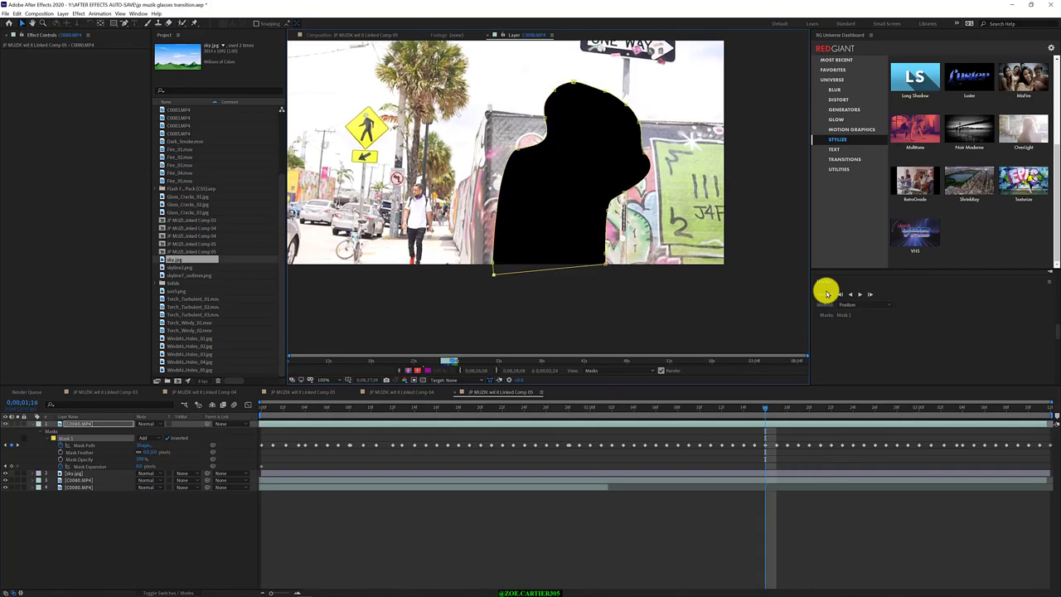
{"action": "key", "text": "Page_Down"}
{"action": "key", "text": "Page_Down"}
{"action": "key", "text": "Page_Down"}
{"action": "key", "text": "Page_Down"}
{"action": "key", "text": "Page_Down"}
{"action": "key", "text": "Page_Down"}
{"action": "key", "text": "Page_Down"}
{"action": "key", "text": "Page_Down"}
{"action": "key", "text": "Page_Down"}
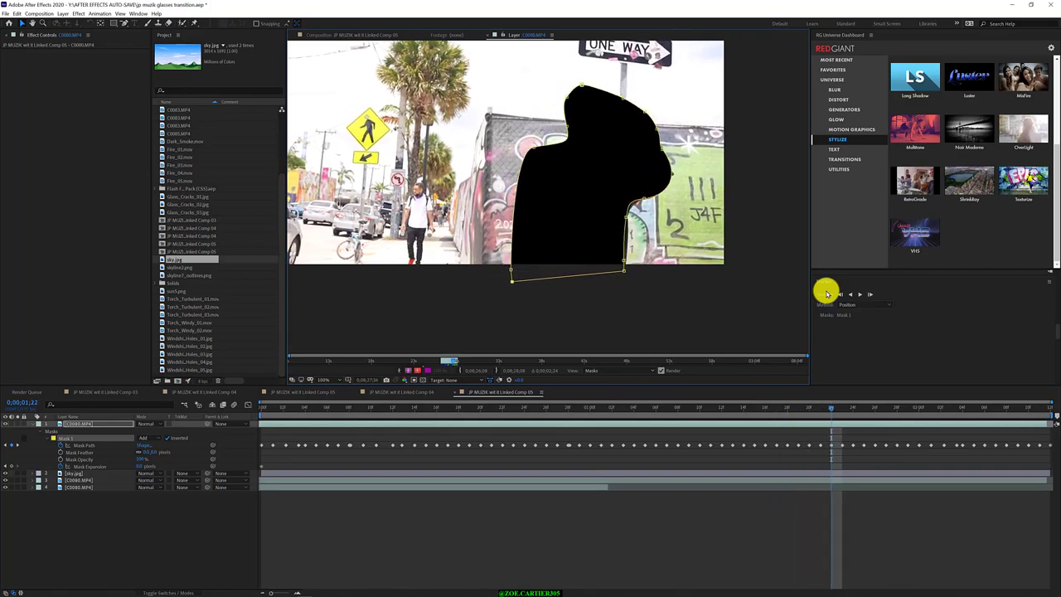
{"action": "key", "text": "Page_Down"}
{"action": "key", "text": "Page_Down"}
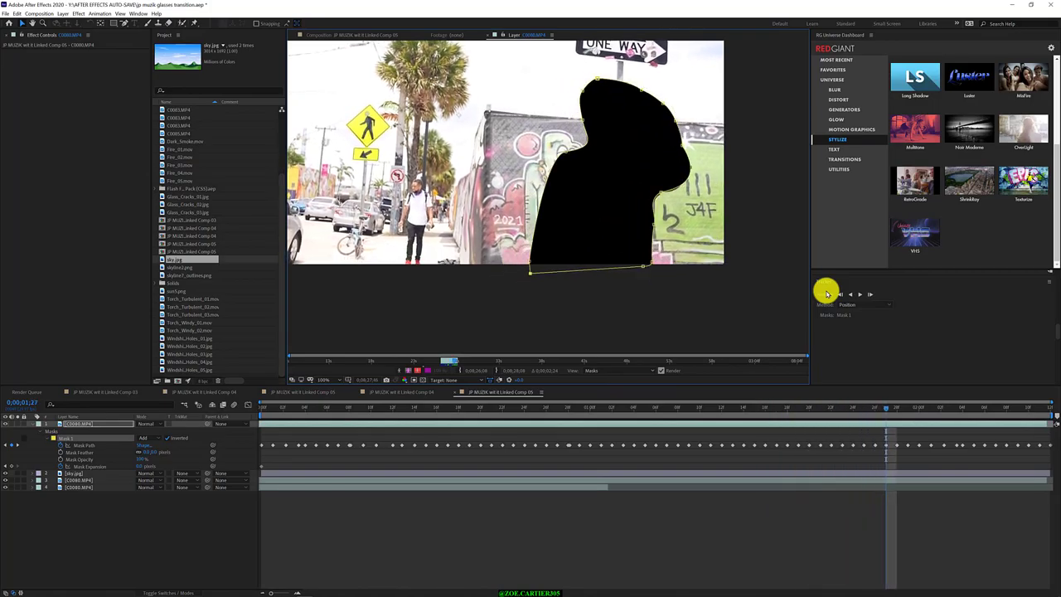
{"action": "key", "text": "Page_Down"}
{"action": "key", "text": "Page_Down"}
{"action": "key", "text": "Page_Down"}
{"action": "key", "text": "Page_Down"}
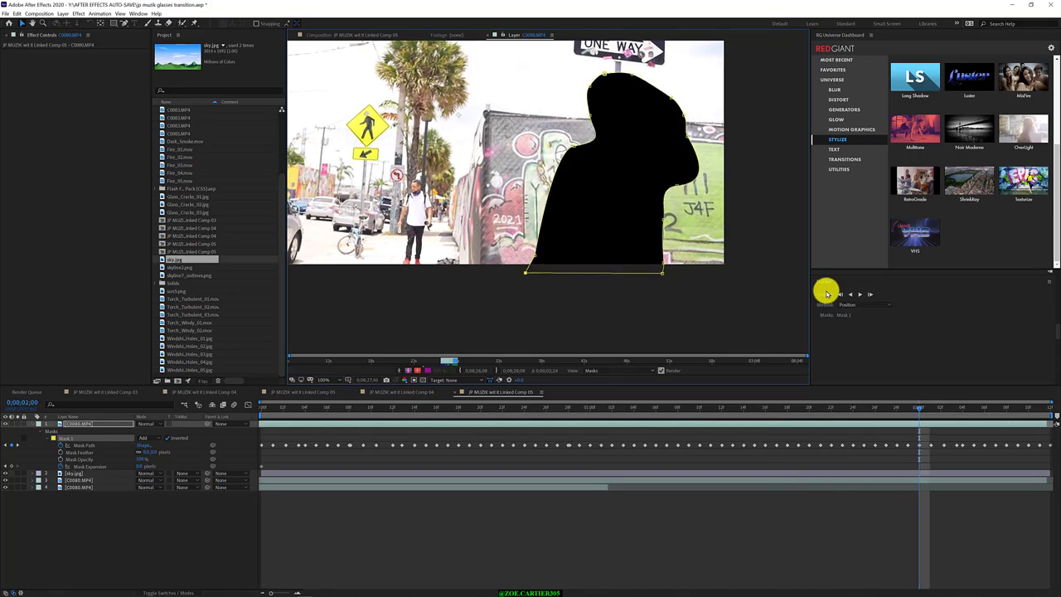
{"action": "key", "text": "Page_Down"}
{"action": "key", "text": "Page_Down"}
{"action": "key", "text": "Page_Down"}
{"action": "key", "text": "Page_Down"}
{"action": "key", "text": "Page_Up"}
{"action": "key", "text": "Page_Up"}
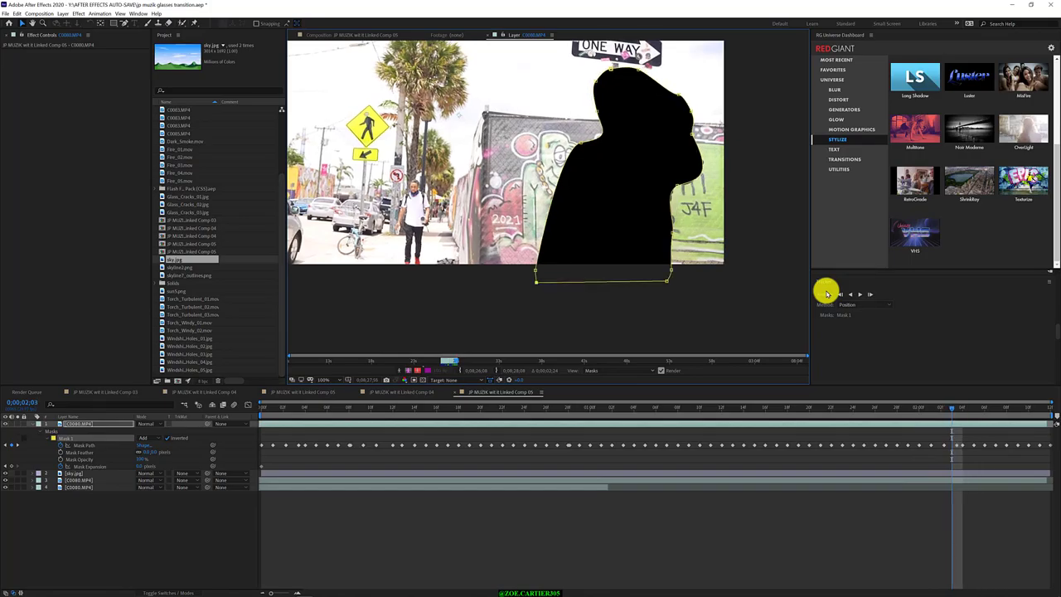
{"action": "key", "text": "Page_Up"}
{"action": "key", "text": "Page_Up"}
{"action": "key", "text": "Page_Up"}
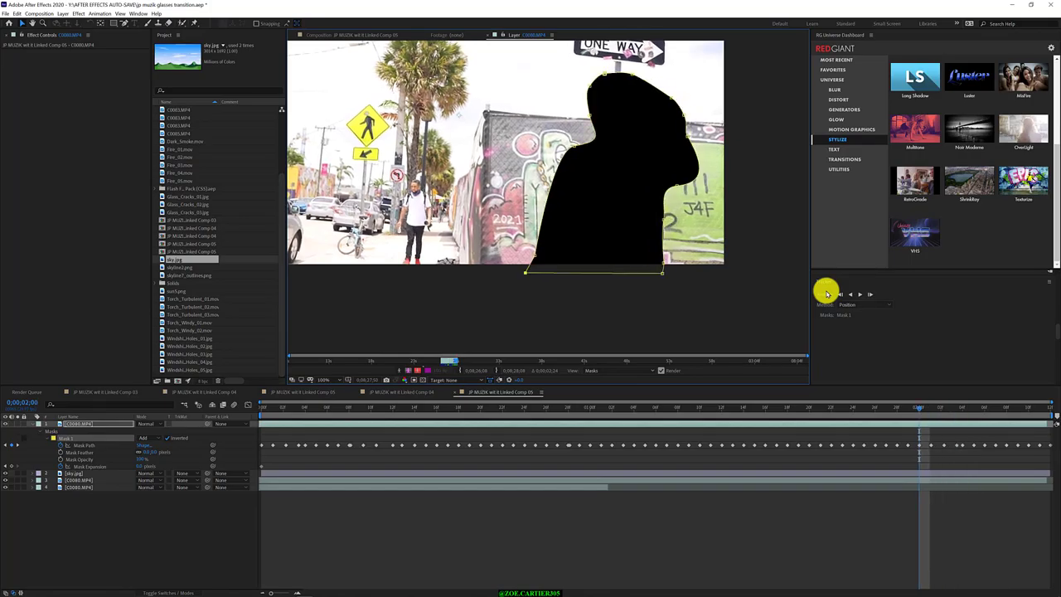
Step: At frame 0;00;02;01, extend Mask 1 over the exposed face and crown and around the right elbow
{"action": "key", "text": "Page_Down"}
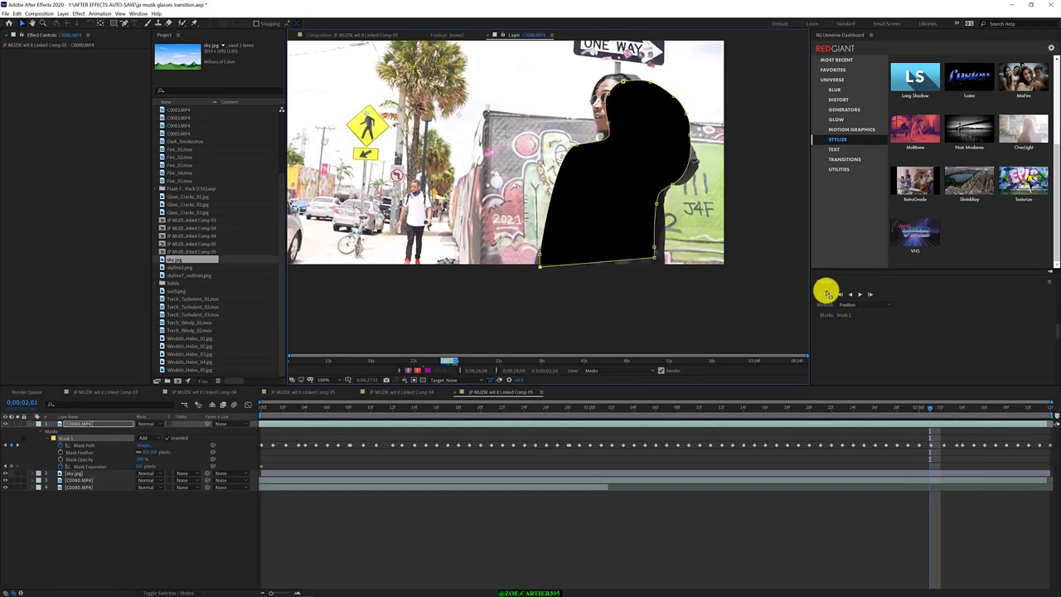
{"action": "left_click_drag", "start_coordinate": [565, 58], "coordinate": [652, 133]}
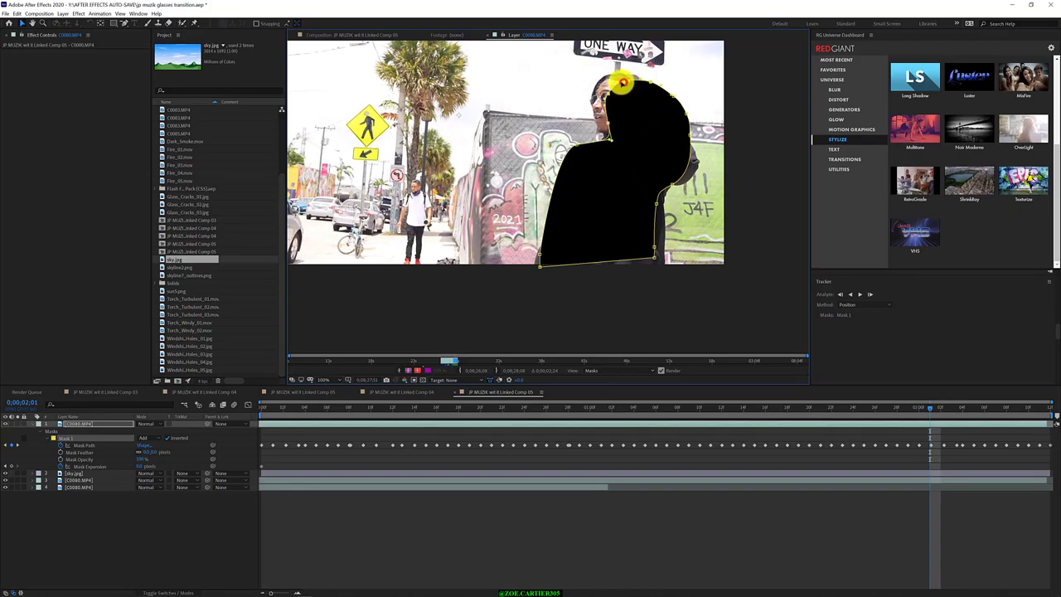
{"action": "left_click_drag", "start_coordinate": [624, 83], "coordinate": [610, 79]}
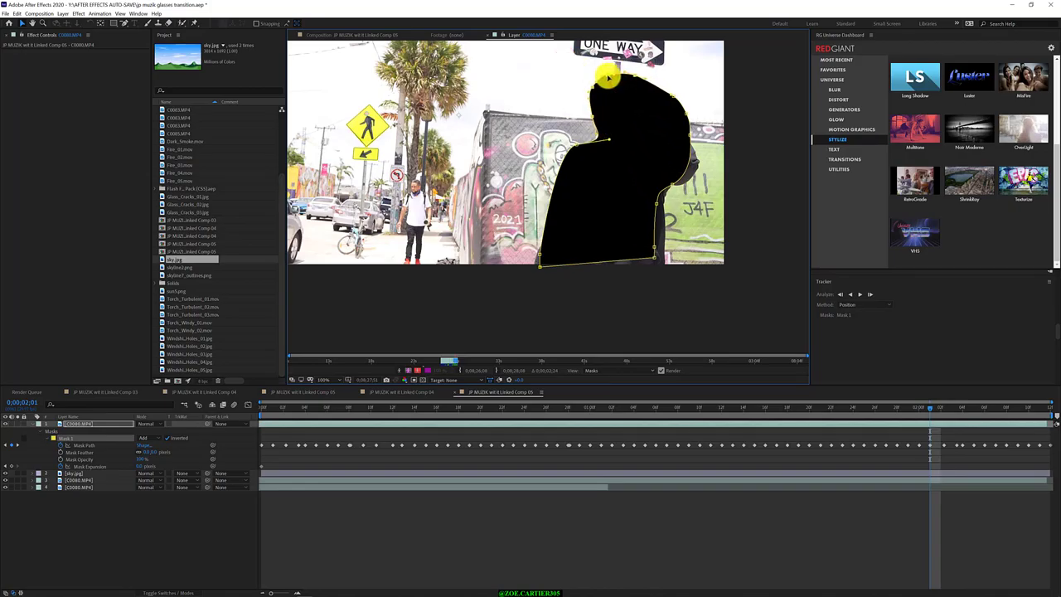
{"action": "left_click", "coordinate": [704, 198]}
{"action": "left_click_drag", "start_coordinate": [771, 207], "coordinate": [655, 129]}
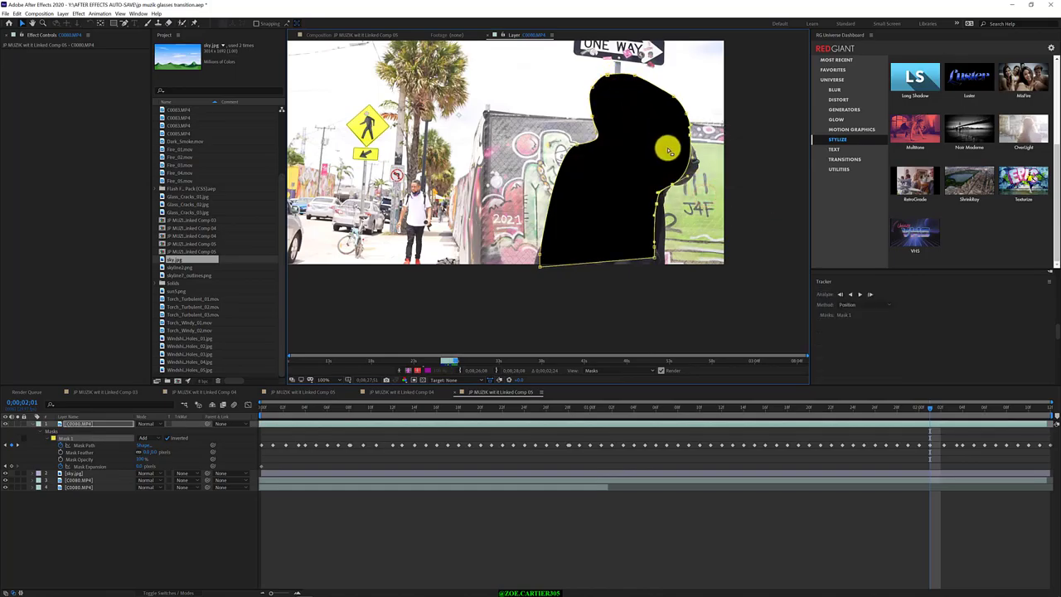
{"action": "left_click_drag", "start_coordinate": [687, 179], "coordinate": [698, 181]}
{"action": "left_click", "coordinate": [693, 159]}
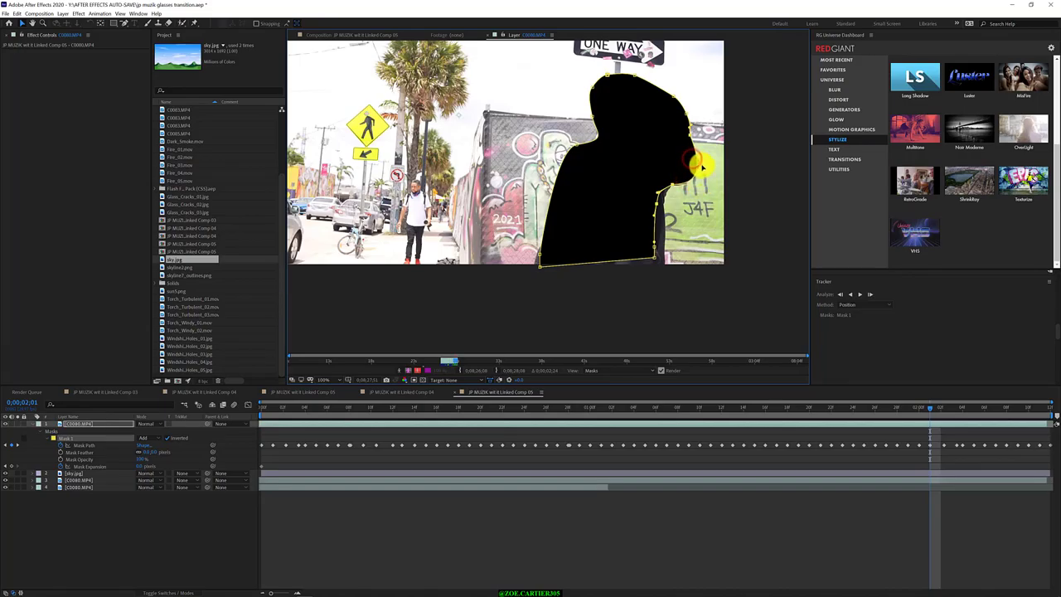
Step: Move Mask 1's lower-right edge and lower-left corner outward to cover the lower body at frame 0;00;02;01
{"action": "left_click", "coordinate": [689, 307]}
{"action": "left_click_drag", "start_coordinate": [690, 307], "coordinate": [659, 194]}
{"action": "left_click", "coordinate": [546, 290]}
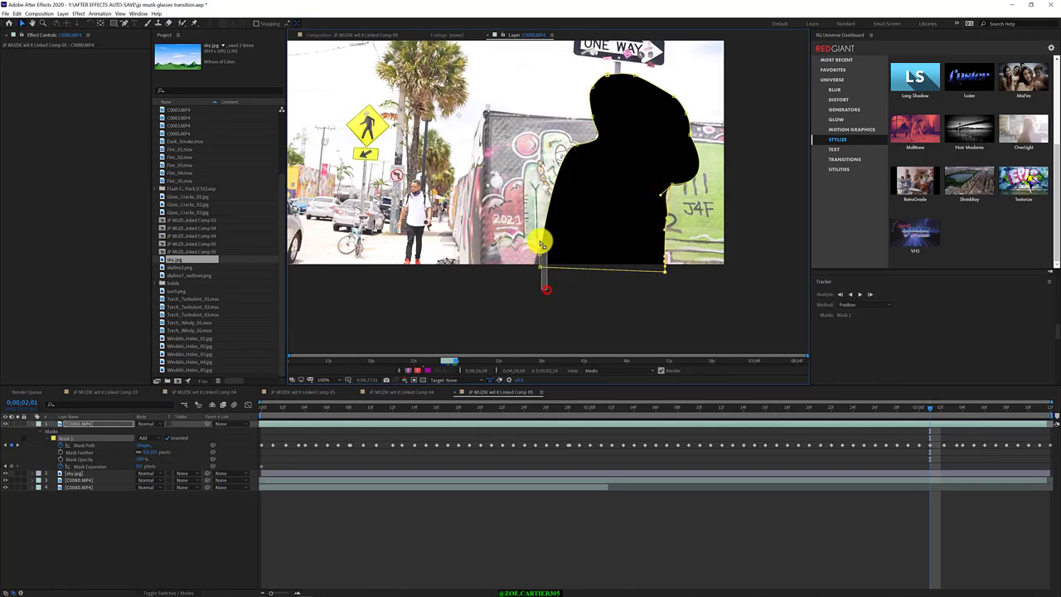
{"action": "left_click_drag", "start_coordinate": [541, 261], "coordinate": [537, 262]}
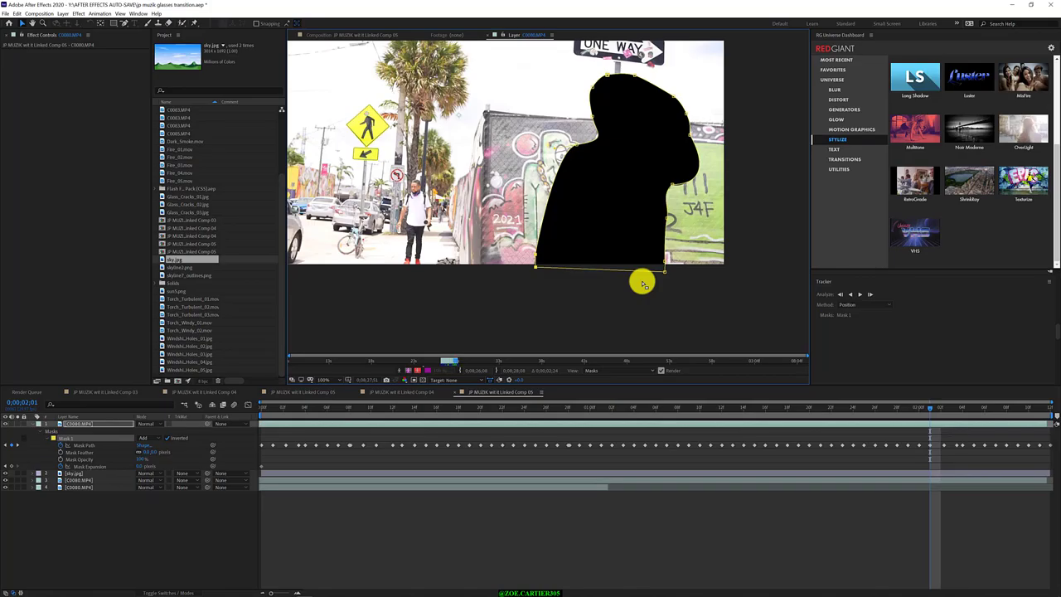
Step: At frame 0;00;02;02, shift Mask 1's head points over the face and crown and bulge its edge around the elbow
{"action": "key", "text": "Page_Down"}
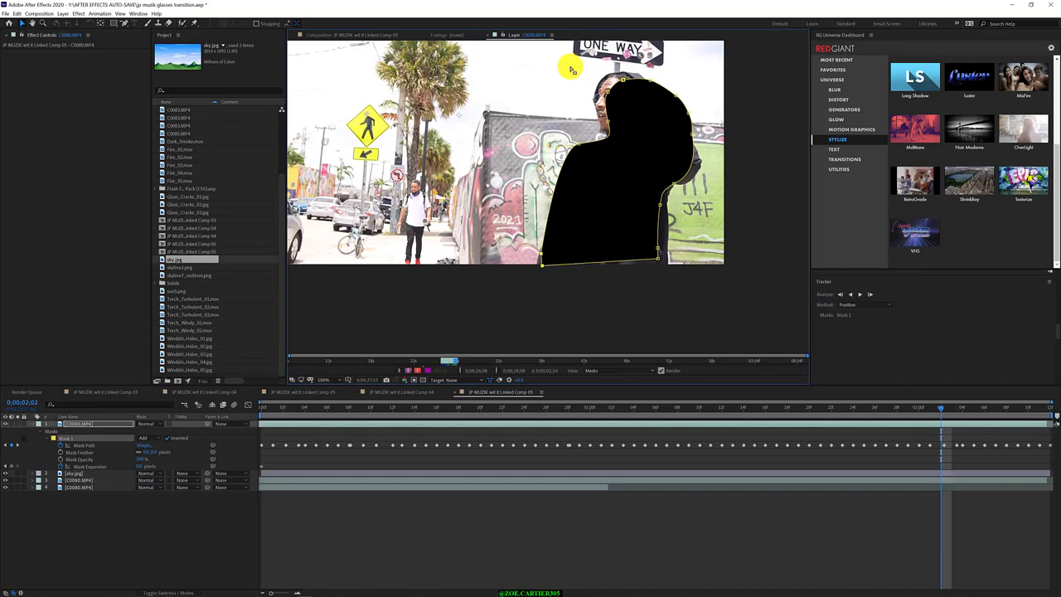
{"action": "left_click_drag", "start_coordinate": [570, 64], "coordinate": [654, 135]}
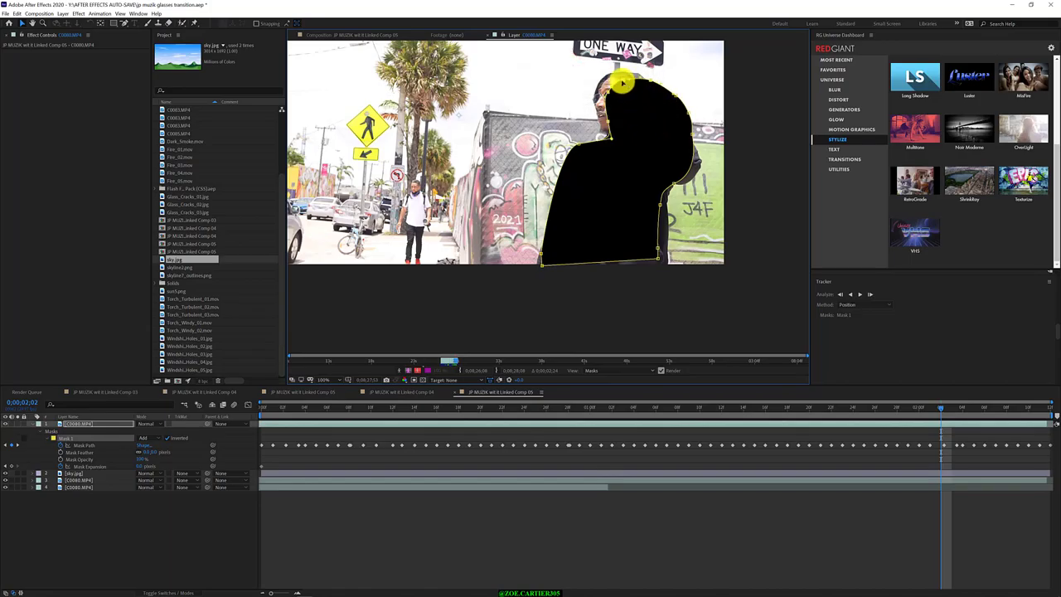
{"action": "left_click_drag", "start_coordinate": [622, 83], "coordinate": [609, 75]}
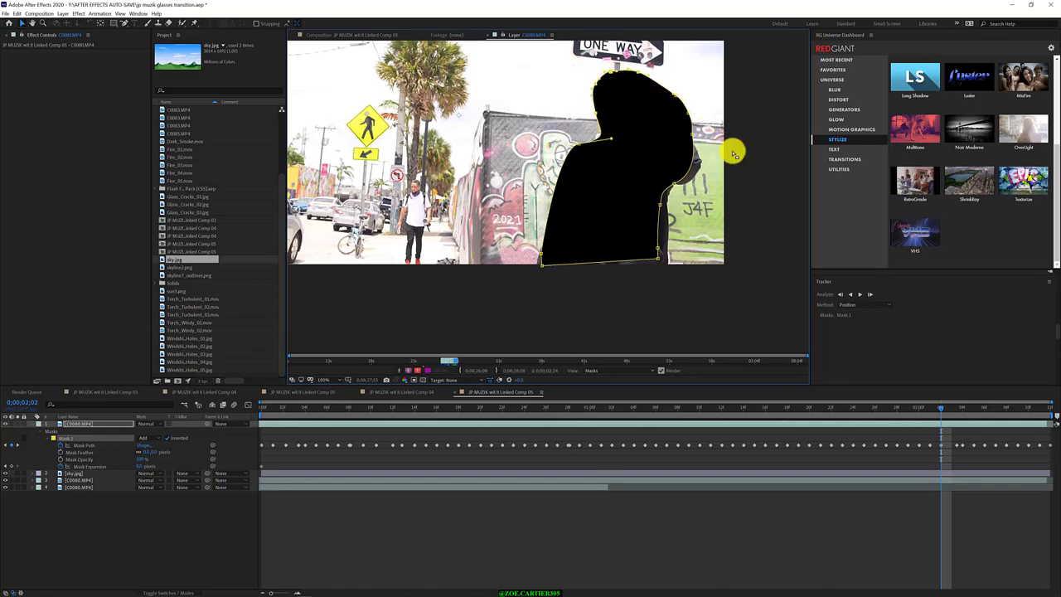
{"action": "left_click", "coordinate": [756, 166]}
{"action": "left_click_drag", "start_coordinate": [770, 134], "coordinate": [637, 198]}
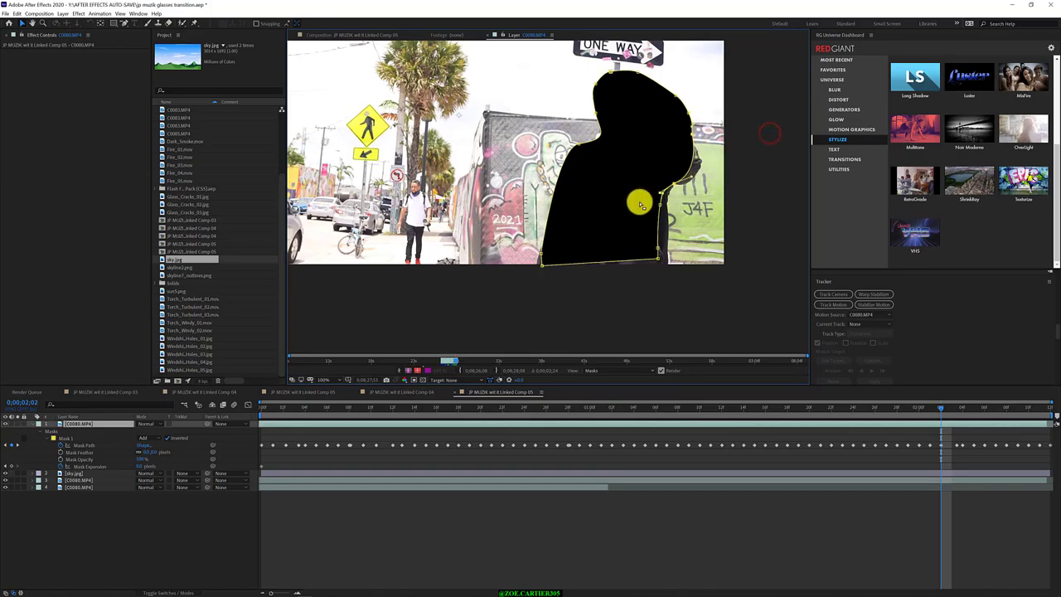
{"action": "left_click_drag", "start_coordinate": [695, 139], "coordinate": [698, 142]}
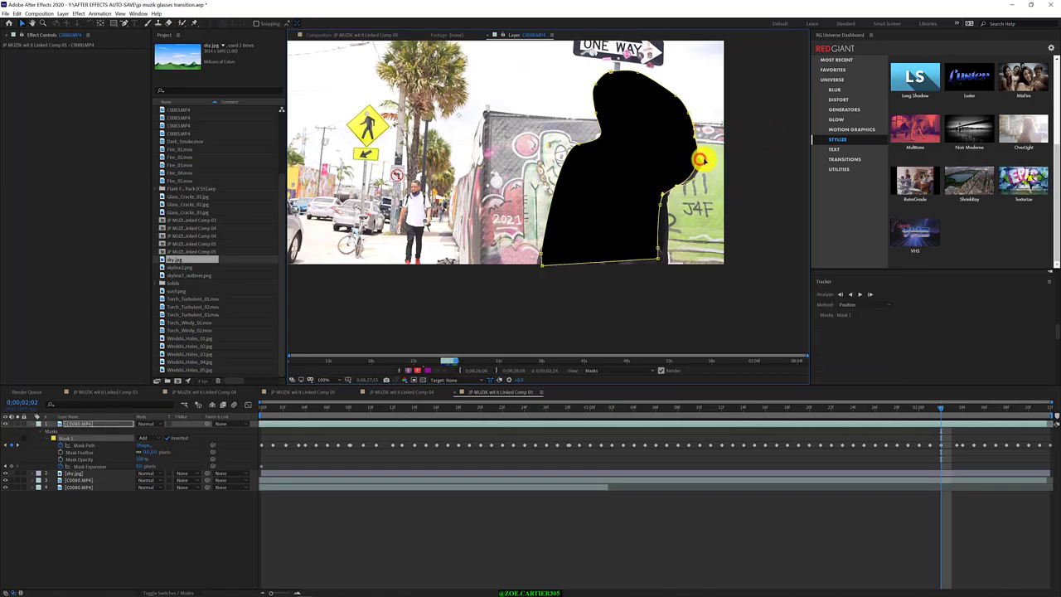
{"action": "left_click", "coordinate": [702, 161]}
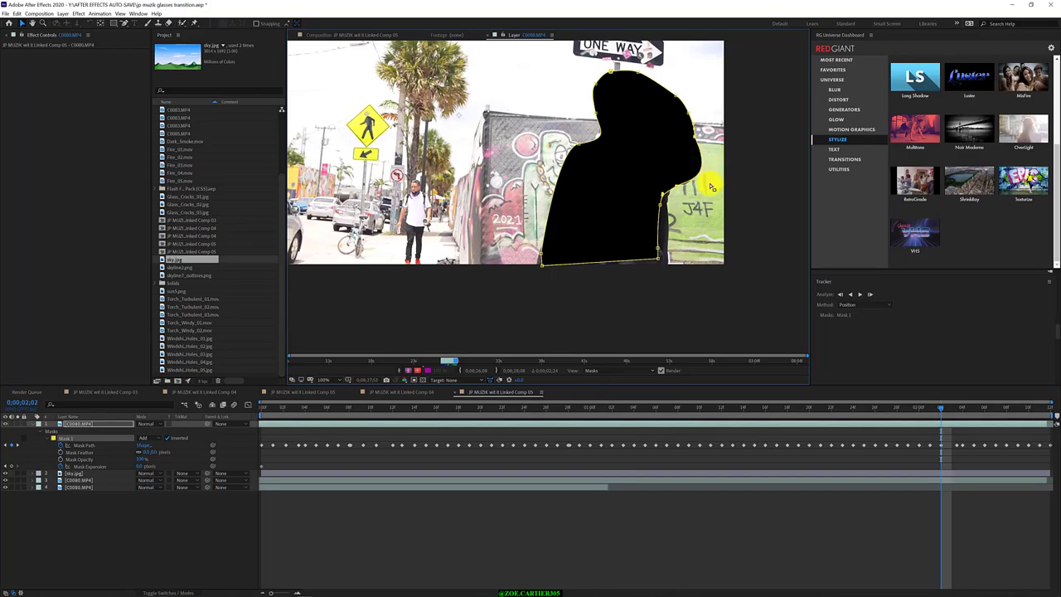
Step: Move Mask 1's right edge below the elbow outward to the person's back at frame 0;00;02;02
{"action": "left_click_drag", "start_coordinate": [680, 280], "coordinate": [650, 183]}
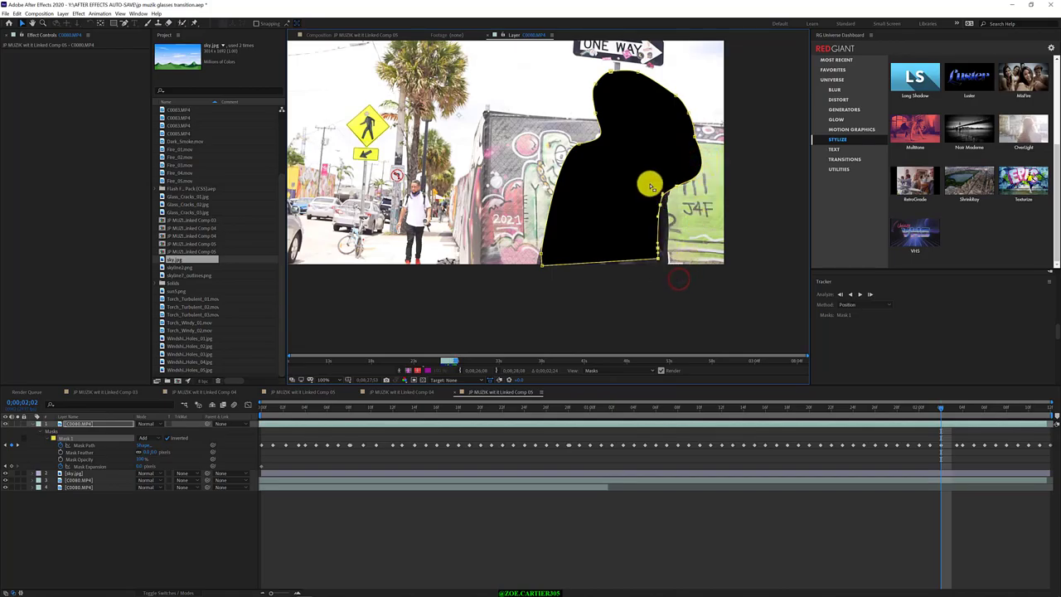
{"action": "mouse_move", "coordinate": [658, 263]}
{"action": "left_mouse_down"}
{"action": "mouse_move", "coordinate": [658, 246]}
{"action": "mouse_move", "coordinate": [659, 258]}
{"action": "left_mouse_up"}
{"action": "left_click", "coordinate": [663, 277]}
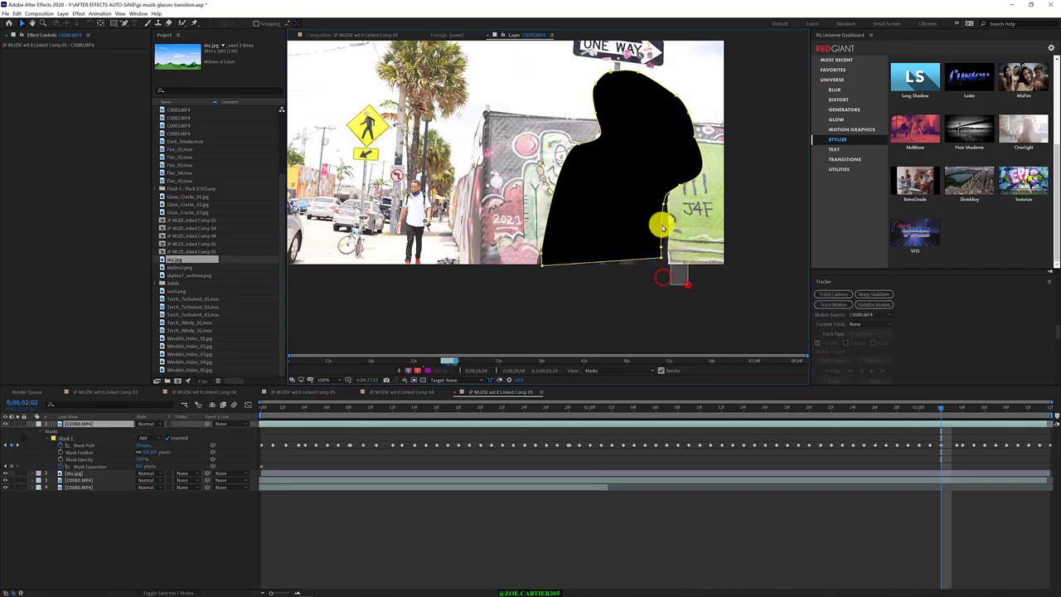
{"action": "left_click", "coordinate": [662, 207]}
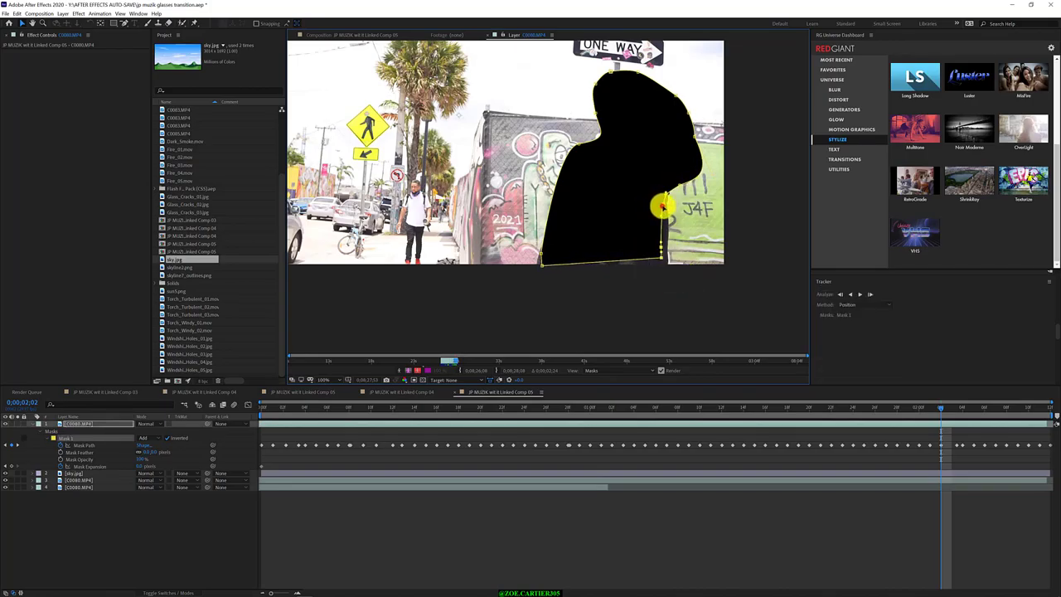
{"action": "left_click_drag", "start_coordinate": [662, 207], "coordinate": [668, 219]}
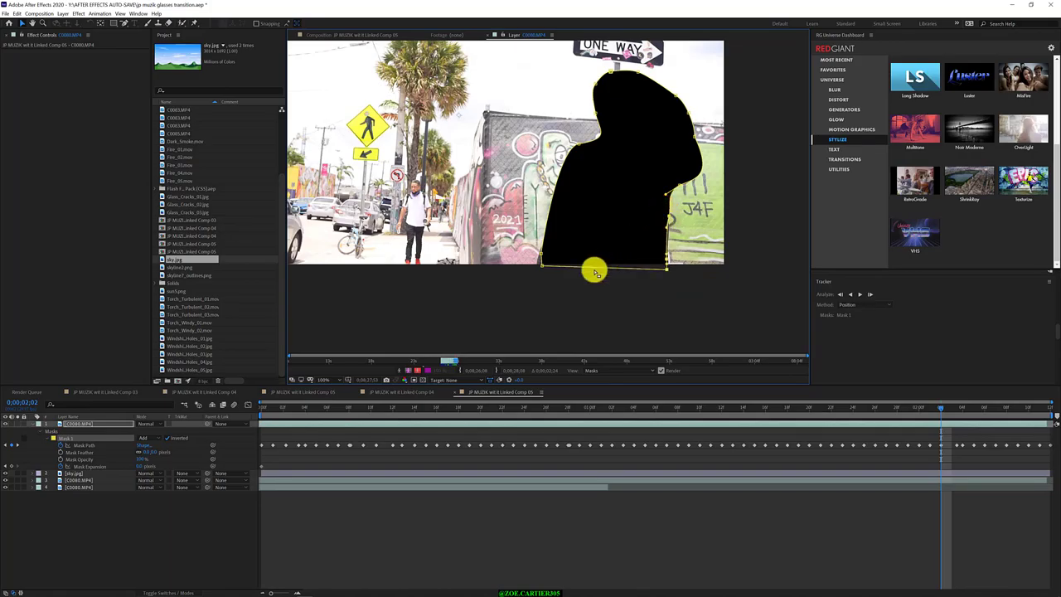
Step: Pull Mask 1's lower-left corner outward below the image and nudge its lower-right corner at frame 0;00;02;02
{"action": "left_click", "coordinate": [572, 285]}
{"action": "left_click_drag", "start_coordinate": [559, 292], "coordinate": [529, 229]}
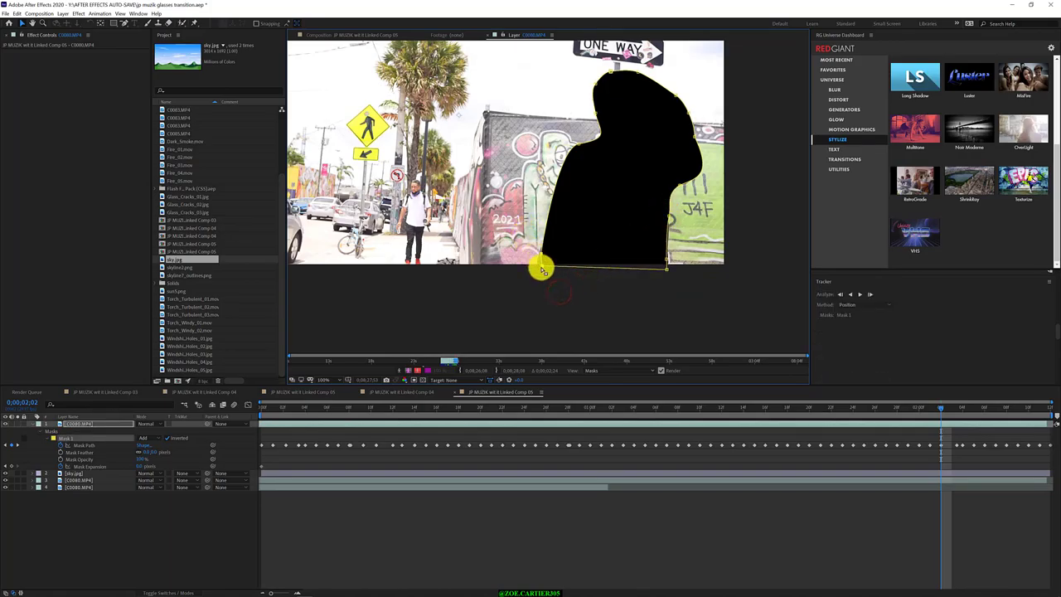
{"action": "mouse_move", "coordinate": [540, 267]}
{"action": "left_mouse_down"}
{"action": "mouse_move", "coordinate": [547, 274]}
{"action": "mouse_move", "coordinate": [535, 277]}
{"action": "left_mouse_up"}
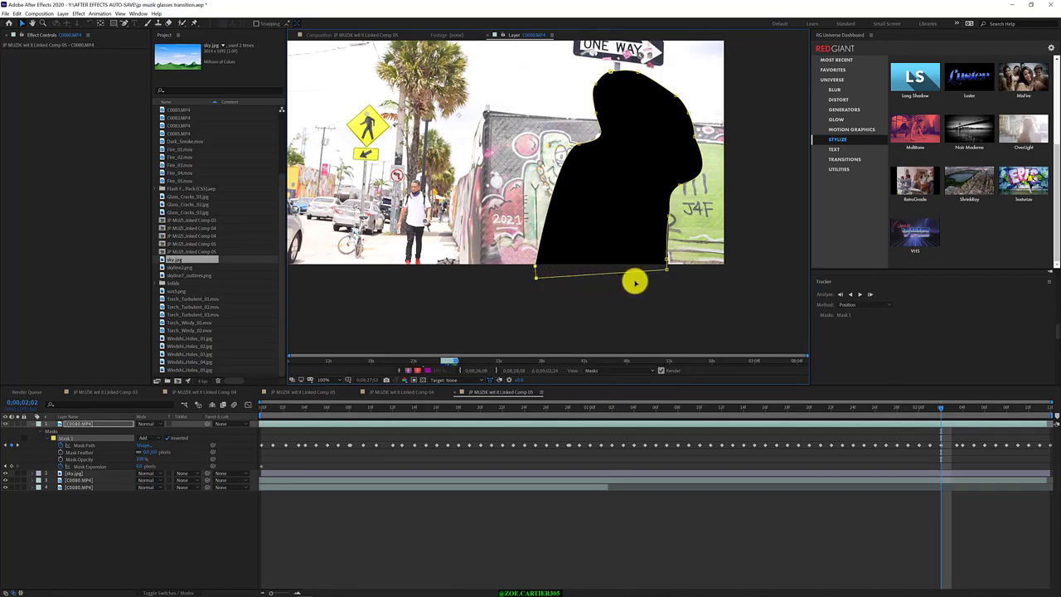
{"action": "left_click", "coordinate": [688, 282]}
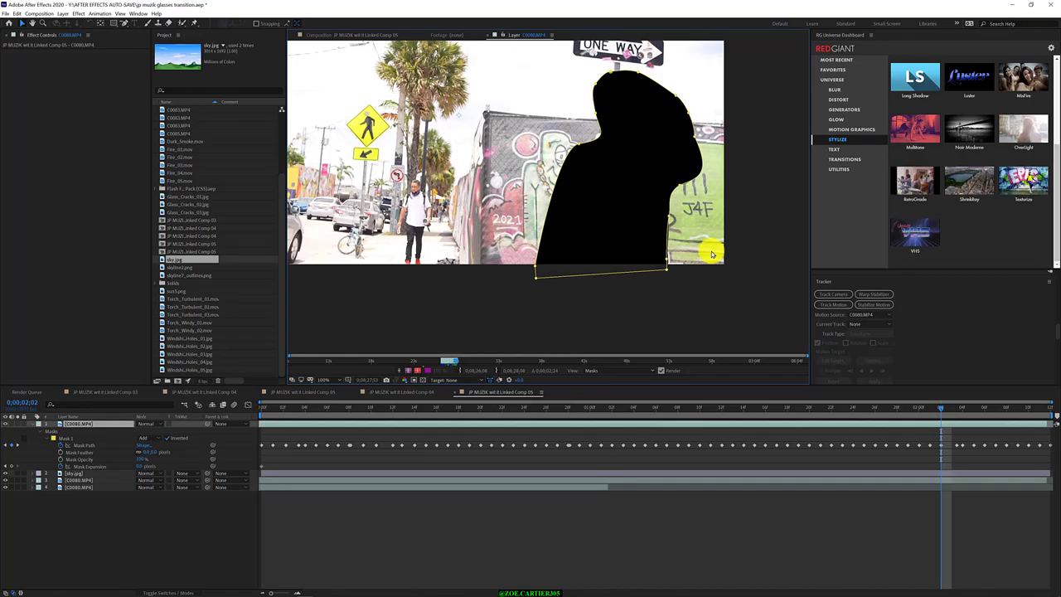
{"action": "left_click", "coordinate": [668, 270]}
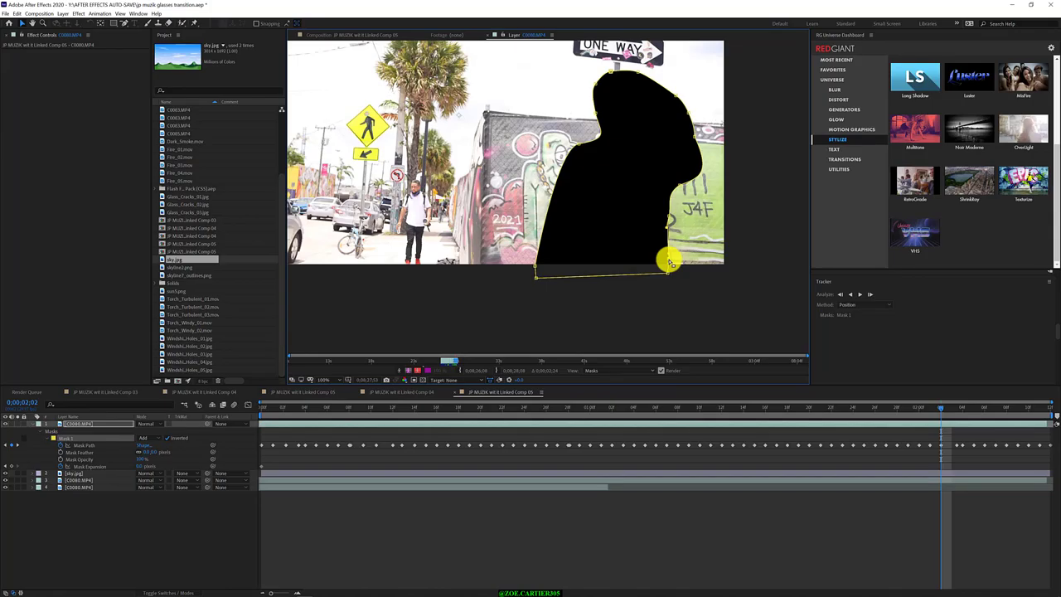
Step: At frame 0;00;02;03, fit Mask 1 over the face, crown, right elbow and both lower-body edges
{"action": "key", "text": "Page_Down"}
{"action": "key", "text": "Page_Down"}
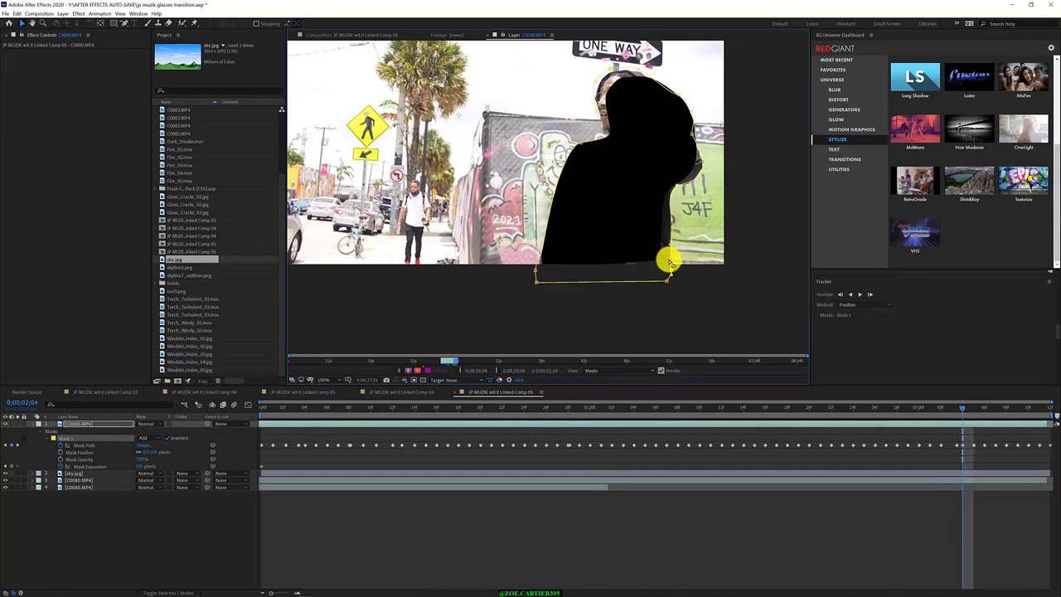
{"action": "key", "text": "Page_Up"}
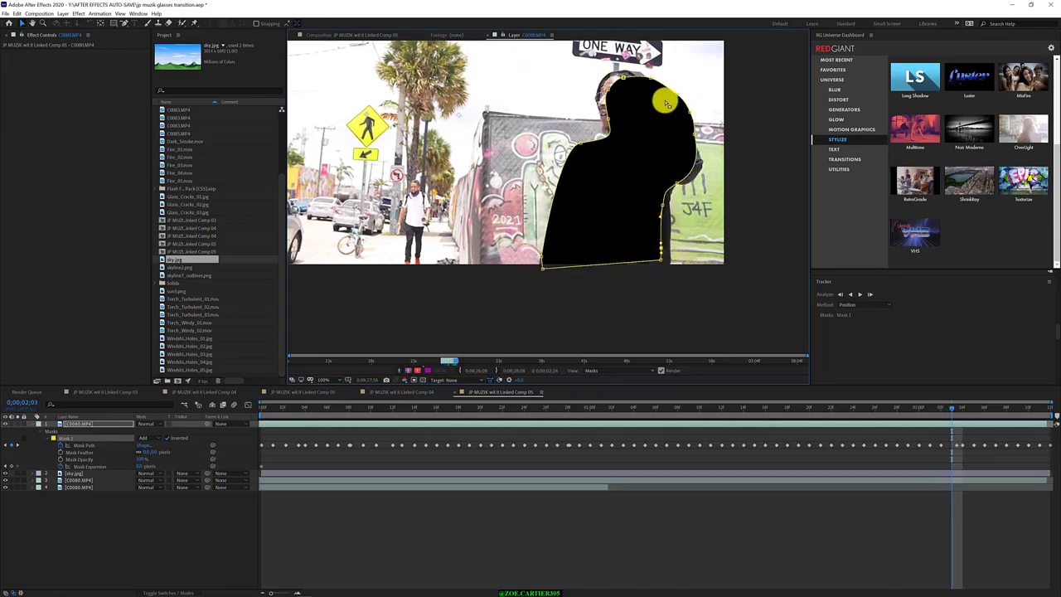
{"action": "left_click_drag", "start_coordinate": [664, 55], "coordinate": [572, 135]}
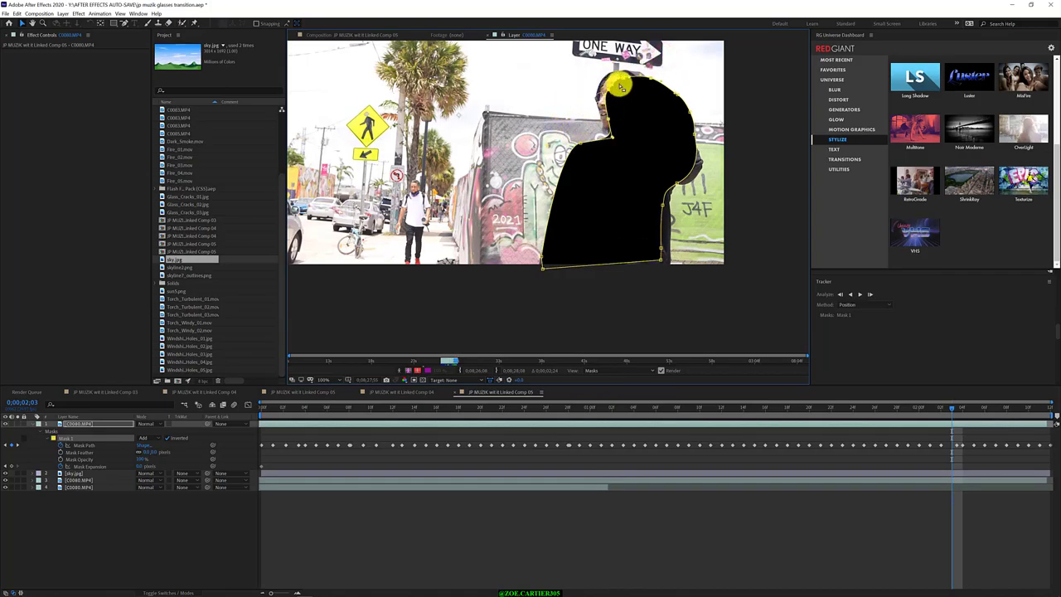
{"action": "mouse_move", "coordinate": [623, 83]}
{"action": "left_mouse_down"}
{"action": "mouse_move", "coordinate": [611, 71]}
{"action": "mouse_move", "coordinate": [627, 100]}
{"action": "left_mouse_up"}
{"action": "left_click_drag", "start_coordinate": [678, 182], "coordinate": [689, 201]}
{"action": "left_click_drag", "start_coordinate": [668, 293], "coordinate": [671, 218]}
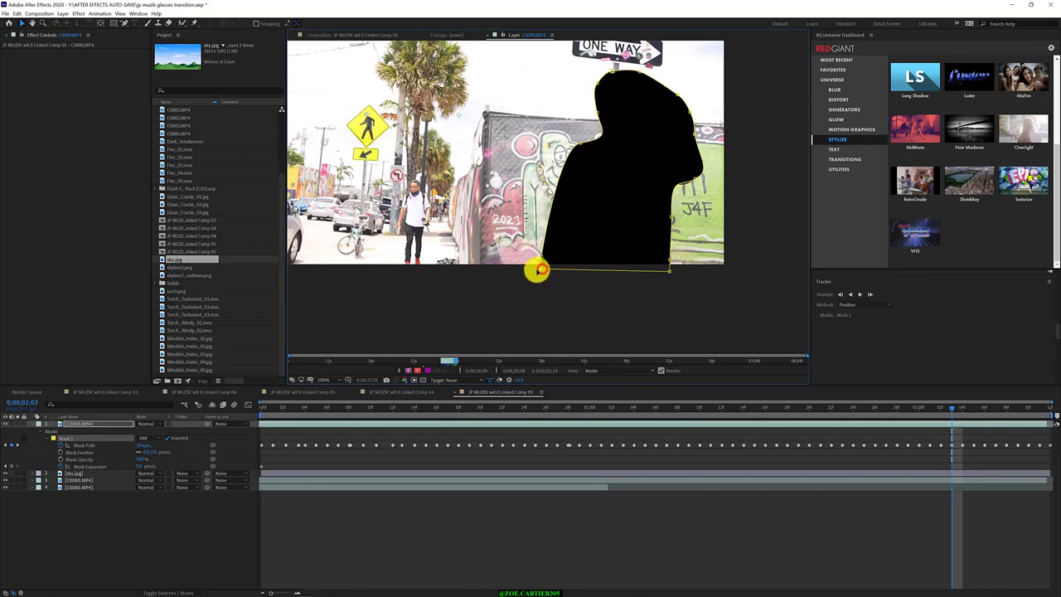
{"action": "left_click_drag", "start_coordinate": [536, 270], "coordinate": [540, 260]}
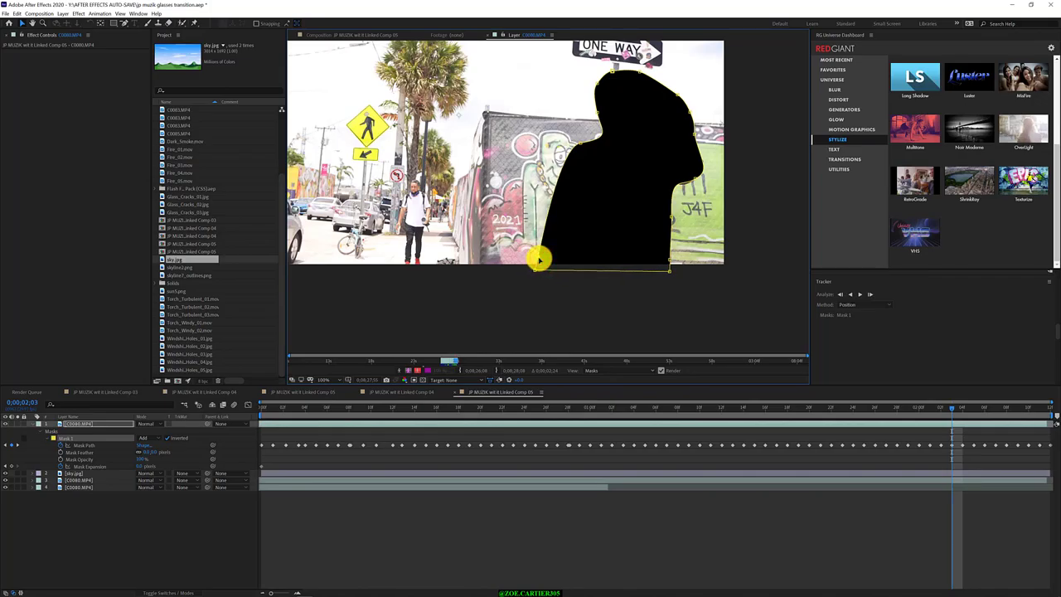
Step: Step between frames 0;00;02;04 and 0;00;02;01 to compare Mask 1's coverage of the person
{"action": "key", "text": "Page_Down"}
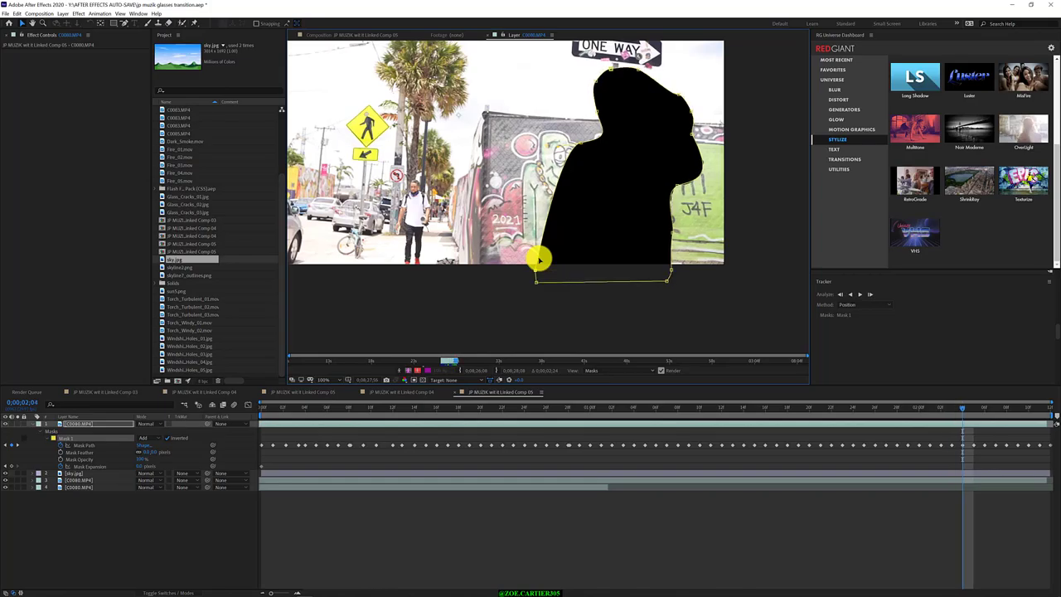
{"action": "key", "text": "Page_Up"}
{"action": "key", "text": "Page_Up"}
{"action": "key", "text": "Page_Up"}
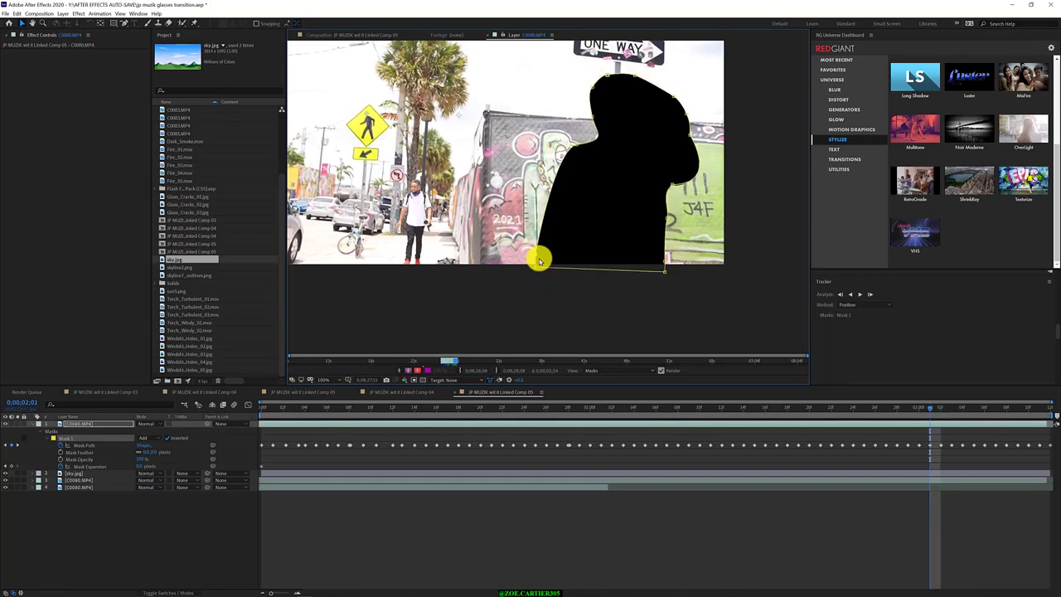
Step: Pull Mask 1's lower-left corner outward at frame 0;00;00;01 and widen it around the head at frame 0;00;00;03
{"action": "left_click_drag", "start_coordinate": [931, 407], "coordinate": [276, 436]}
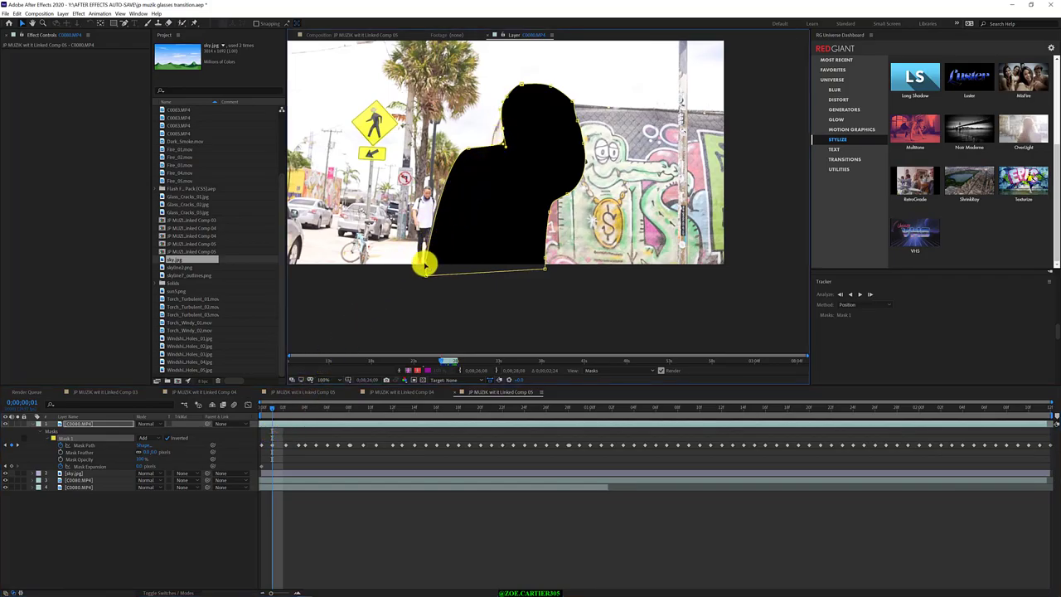
{"action": "left_click_drag", "start_coordinate": [425, 263], "coordinate": [421, 264]}
{"action": "mouse_move", "coordinate": [273, 407]}
{"action": "left_mouse_down"}
{"action": "mouse_move", "coordinate": [307, 407]}
{"action": "mouse_move", "coordinate": [289, 407]}
{"action": "left_mouse_up"}
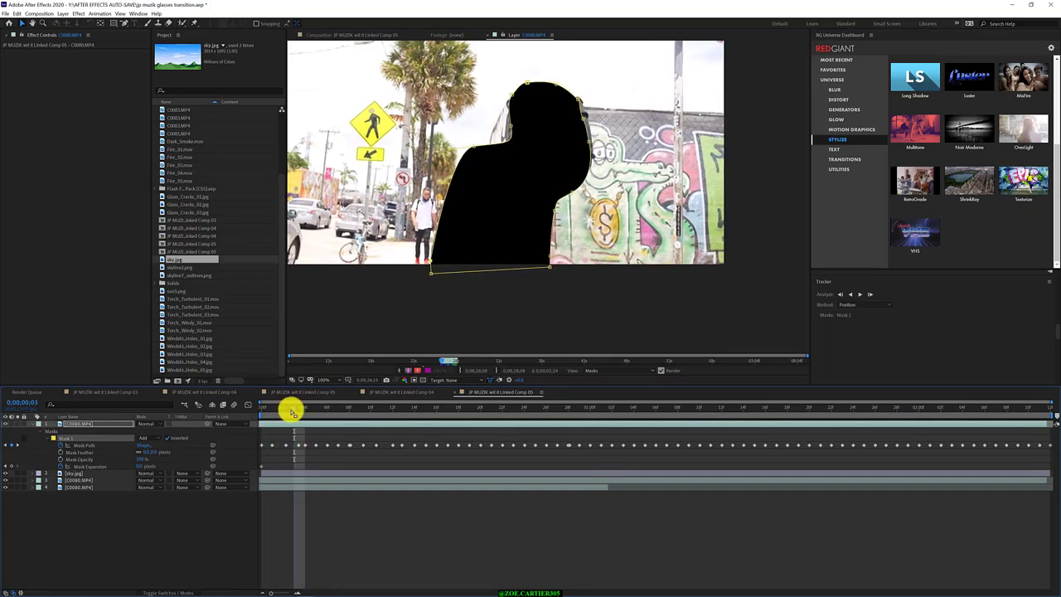
{"action": "left_click_drag", "start_coordinate": [578, 100], "coordinate": [585, 100]}
{"action": "left_click", "coordinate": [608, 154]}
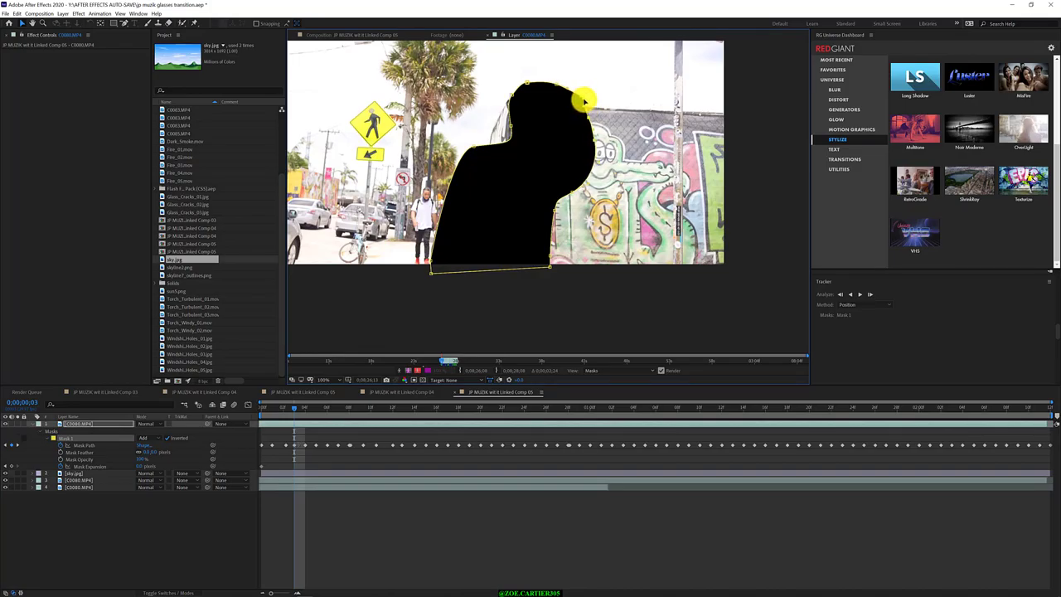
{"action": "left_click", "coordinate": [511, 99]}
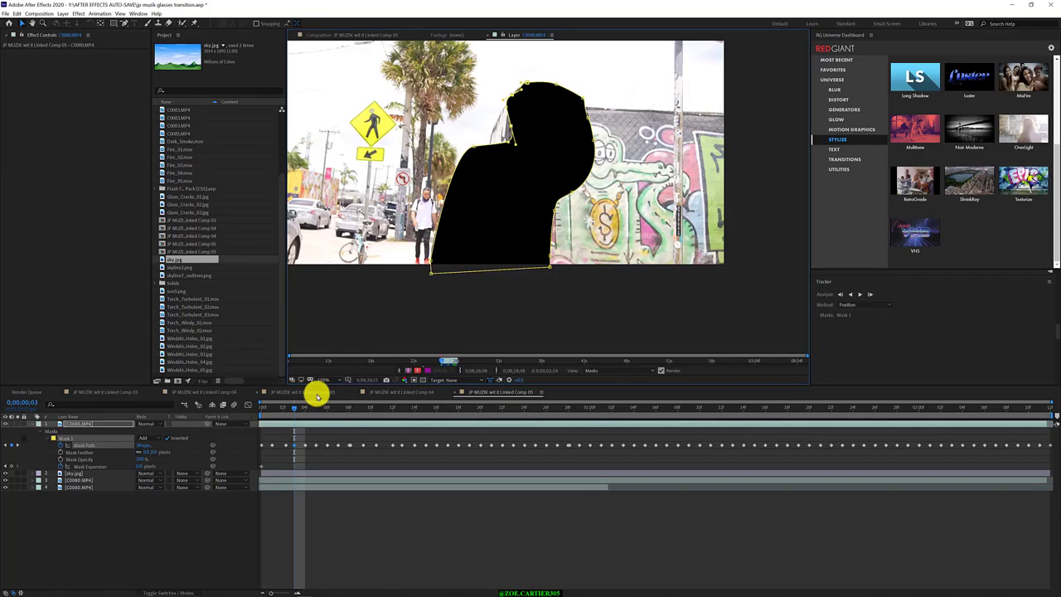
Step: At frame 0;00;00;05, move Mask 1's edge outward around the crown and raised arm
{"action": "key", "text": "Page_Down"}
{"action": "key", "text": "Page_Down"}
{"action": "key", "text": "Page_Down"}
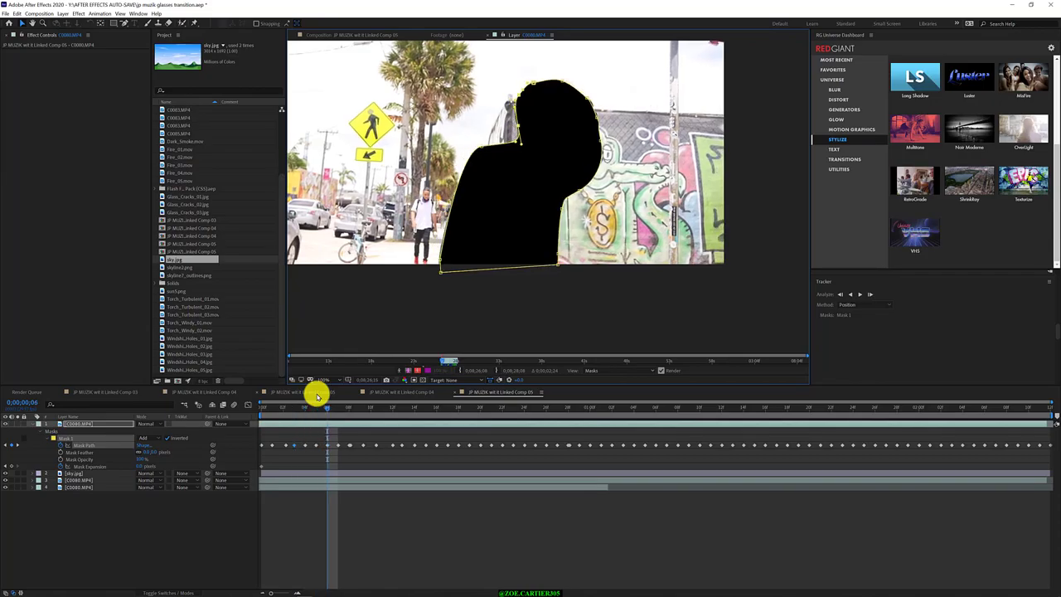
{"action": "key", "text": "Page_Up"}
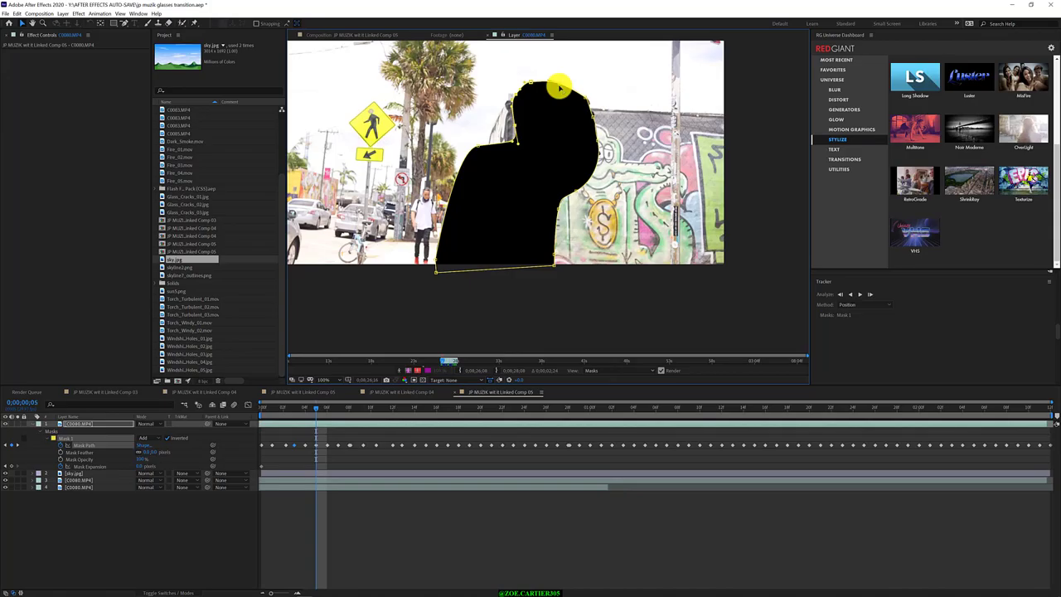
{"action": "left_click_drag", "start_coordinate": [560, 88], "coordinate": [596, 121]}
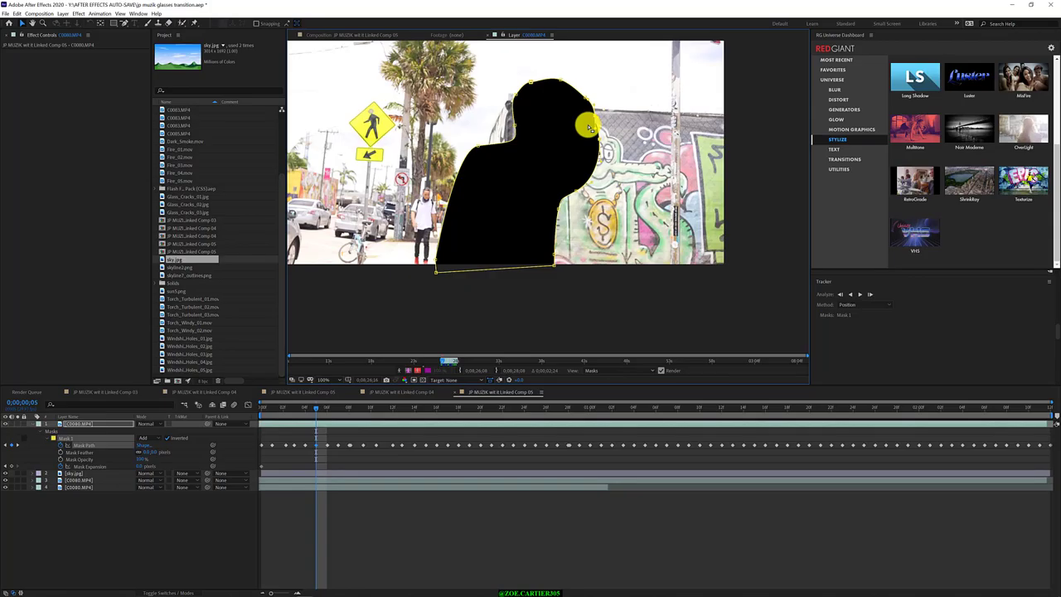
Step: At frame 0;00;00;09, refit Mask 1's edge along the face, left shoulder and lower-left corner
{"action": "key", "text": "Page_Down"}
{"action": "key", "text": "Page_Down"}
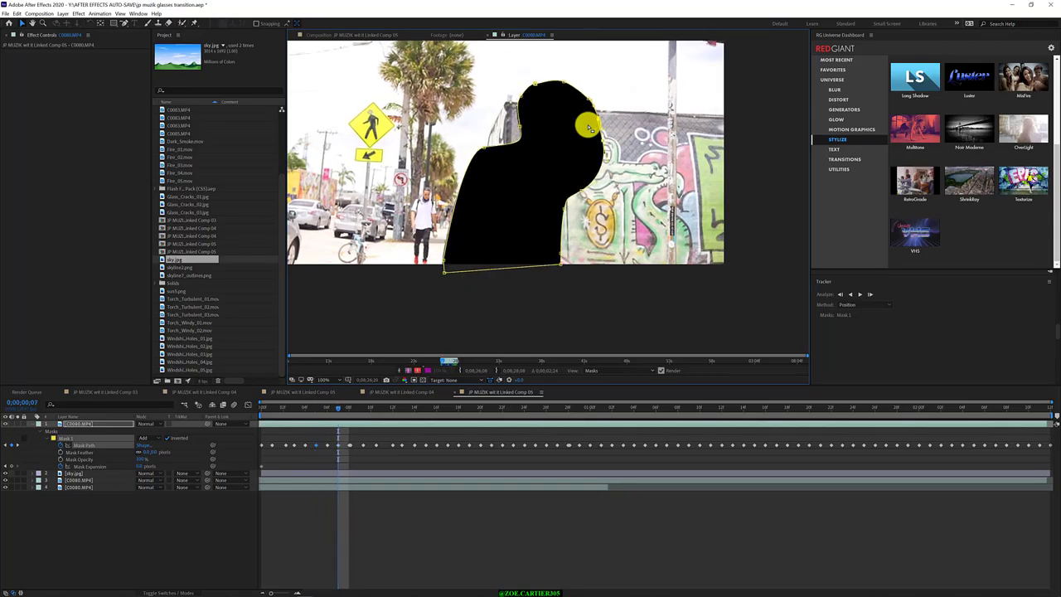
{"action": "key", "text": "Page_Down"}
{"action": "key", "text": "Page_Down"}
{"action": "key", "text": "Page_Down"}
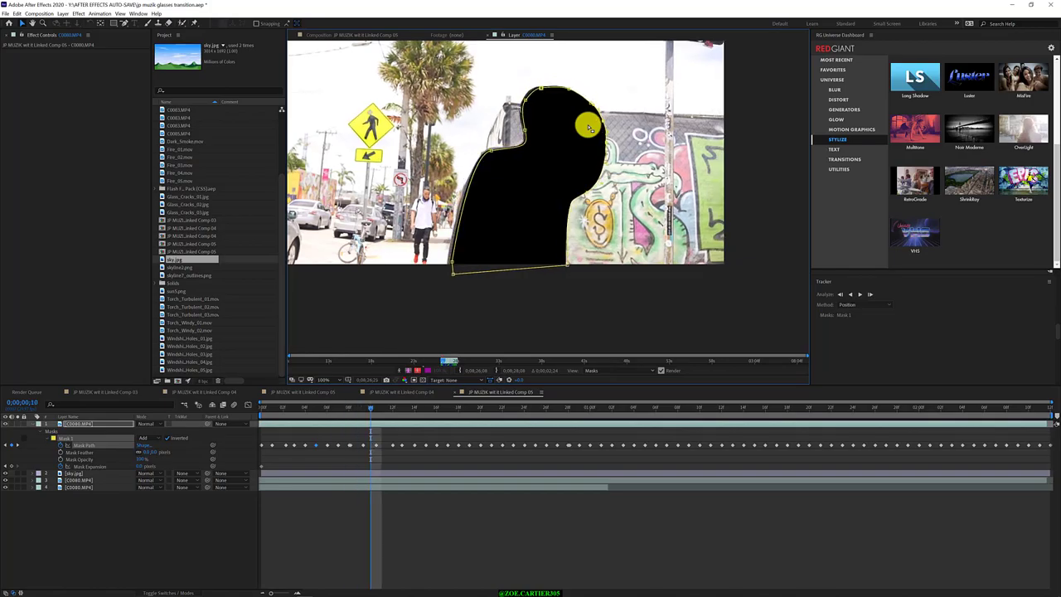
{"action": "key", "text": "Page_Up"}
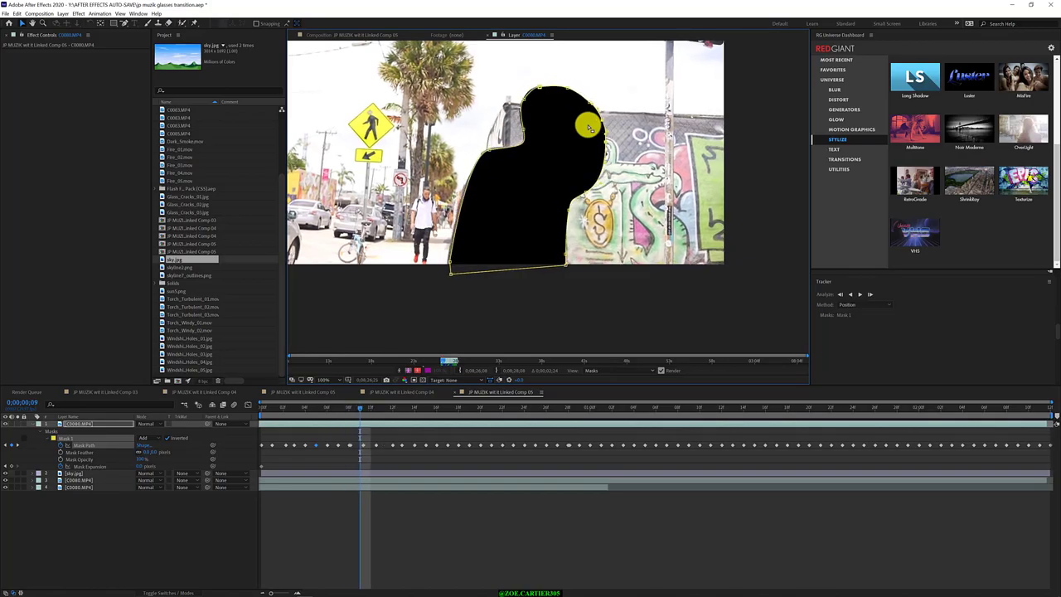
{"action": "left_click_drag", "start_coordinate": [523, 102], "coordinate": [521, 102]}
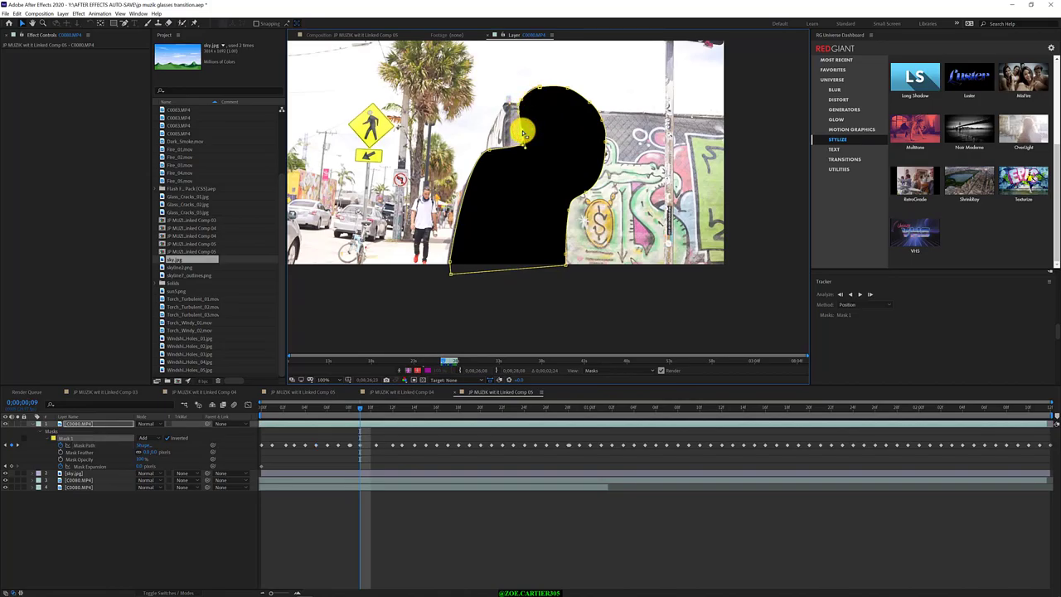
{"action": "left_click_drag", "start_coordinate": [495, 320], "coordinate": [448, 267]}
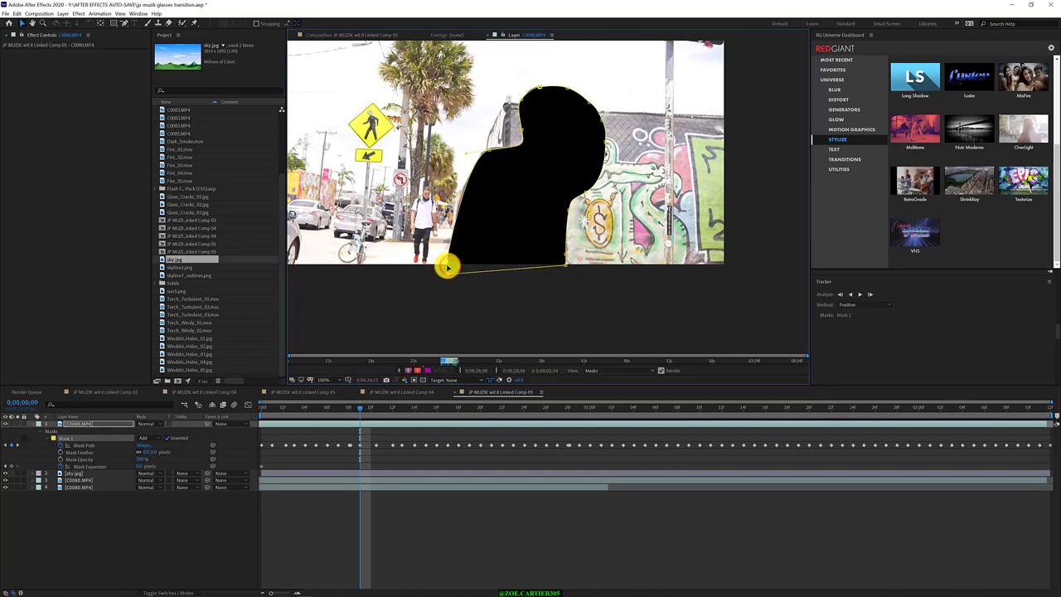
{"action": "left_click", "coordinate": [495, 176]}
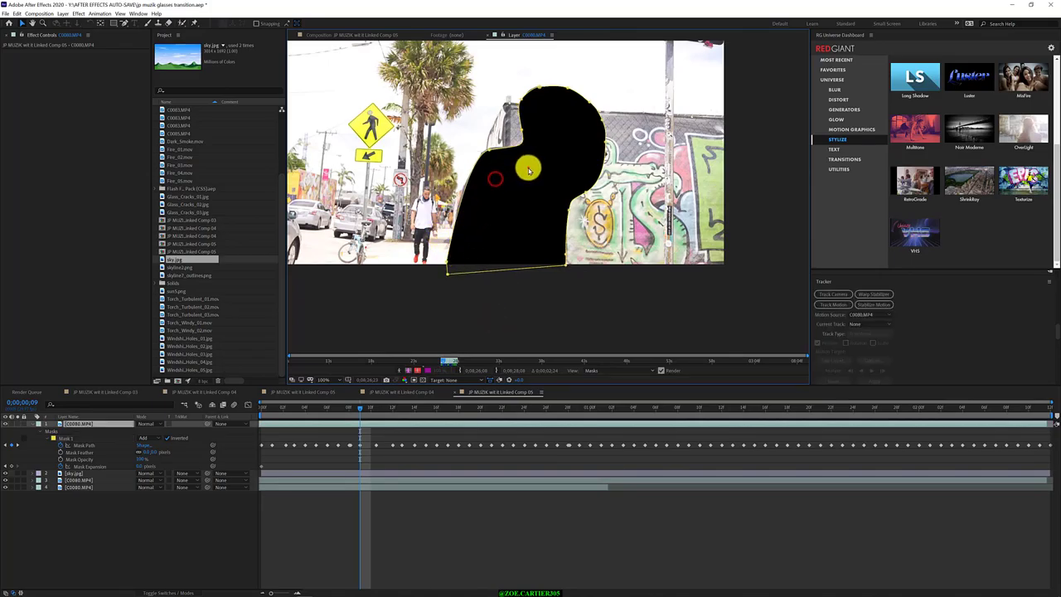
{"action": "mouse_move", "coordinate": [487, 154]}
{"action": "left_mouse_down"}
{"action": "mouse_move", "coordinate": [484, 126]}
{"action": "mouse_move", "coordinate": [489, 145]}
{"action": "left_mouse_up"}
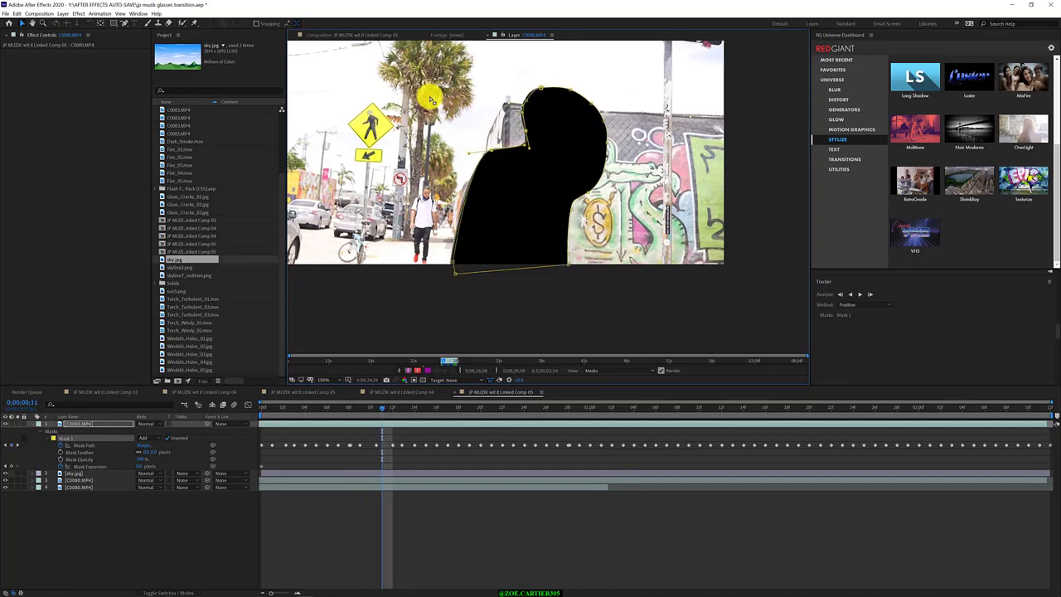
Step: At frame 0;00;00;10, pull Mask 1's lower-left corner below the image and move its face edge outward
{"action": "key", "text": "Page_Up"}
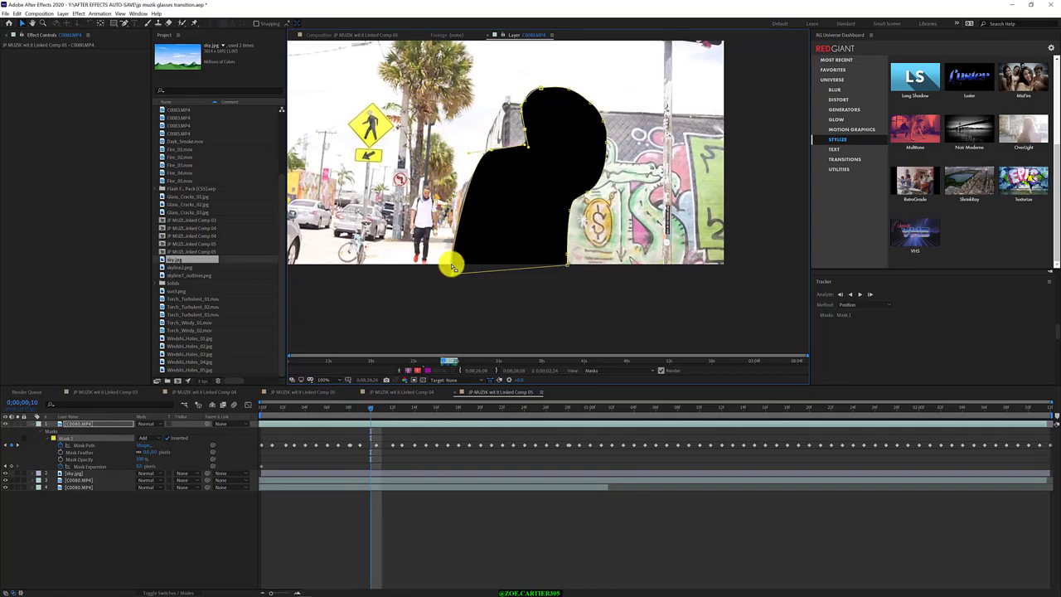
{"action": "left_click_drag", "start_coordinate": [451, 265], "coordinate": [443, 280]}
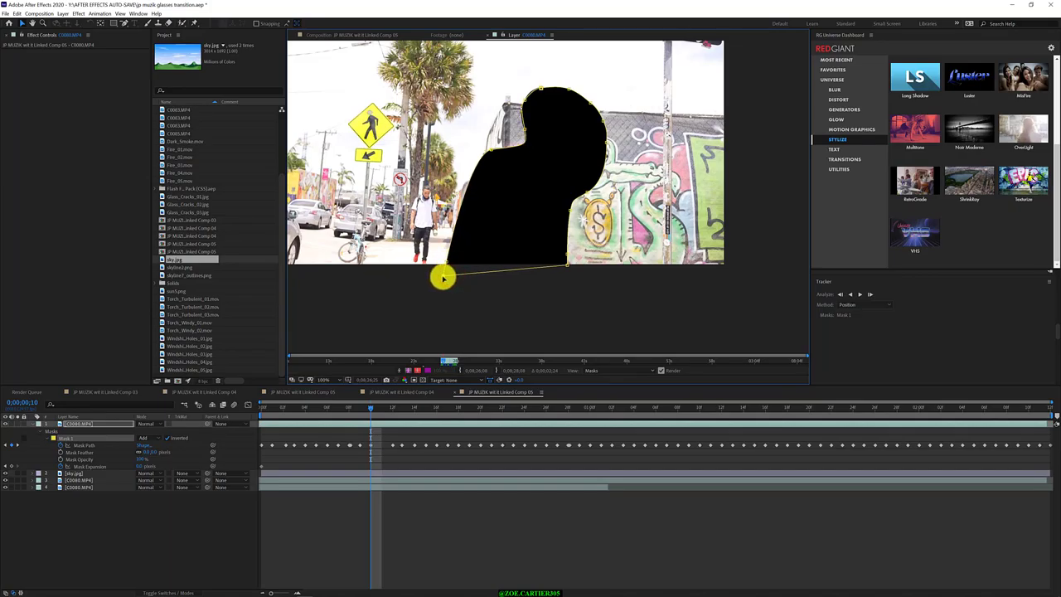
{"action": "key", "text": "Page_Down"}
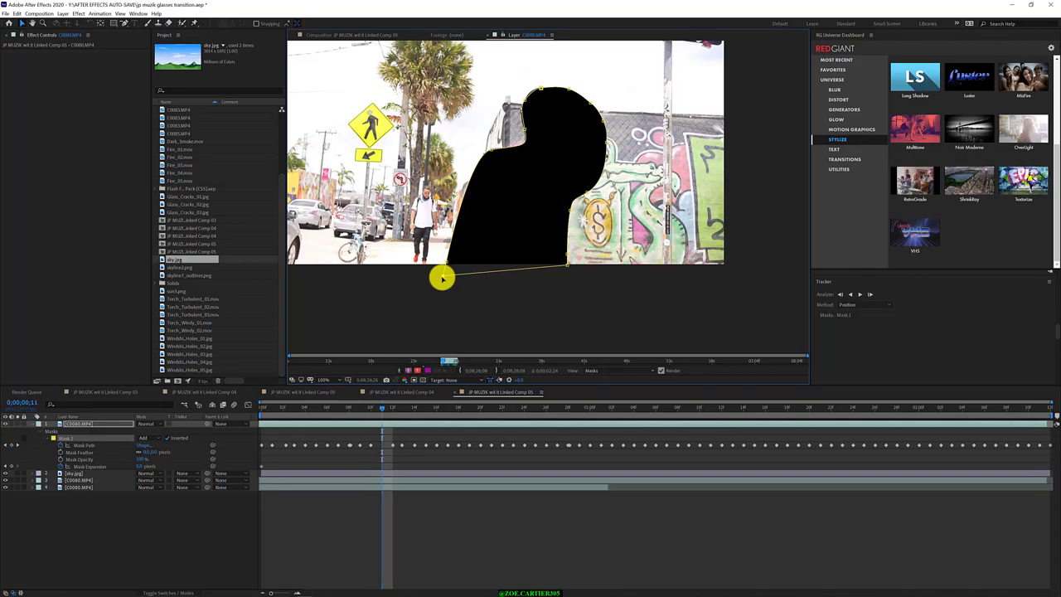
{"action": "key", "text": "Page_Up"}
{"action": "left_click_drag", "start_coordinate": [442, 280], "coordinate": [445, 274]}
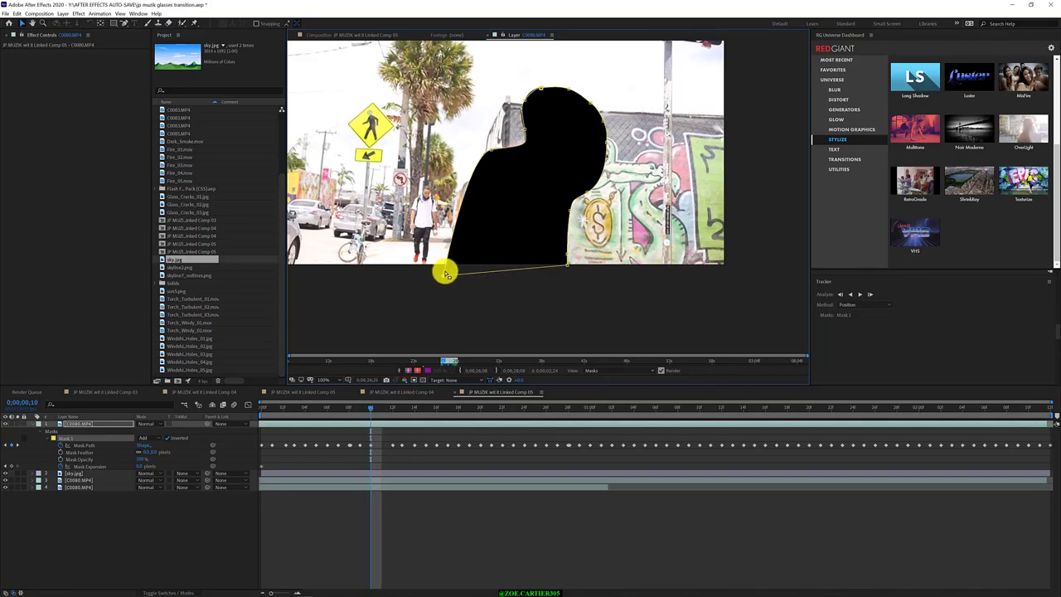
{"action": "left_click", "coordinate": [526, 100]}
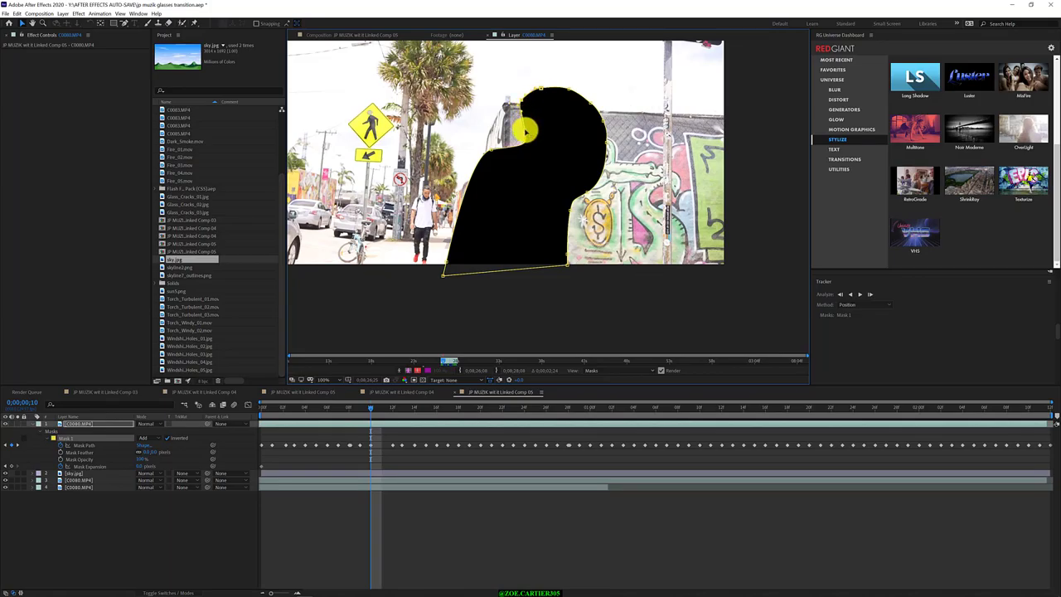
{"action": "left_click_drag", "start_coordinate": [526, 130], "coordinate": [523, 131]}
Step: At frame 0;00;00;13, move Mask 1's lower-left edge outward and raise its shoulder point
{"action": "key", "text": "Page_Down"}
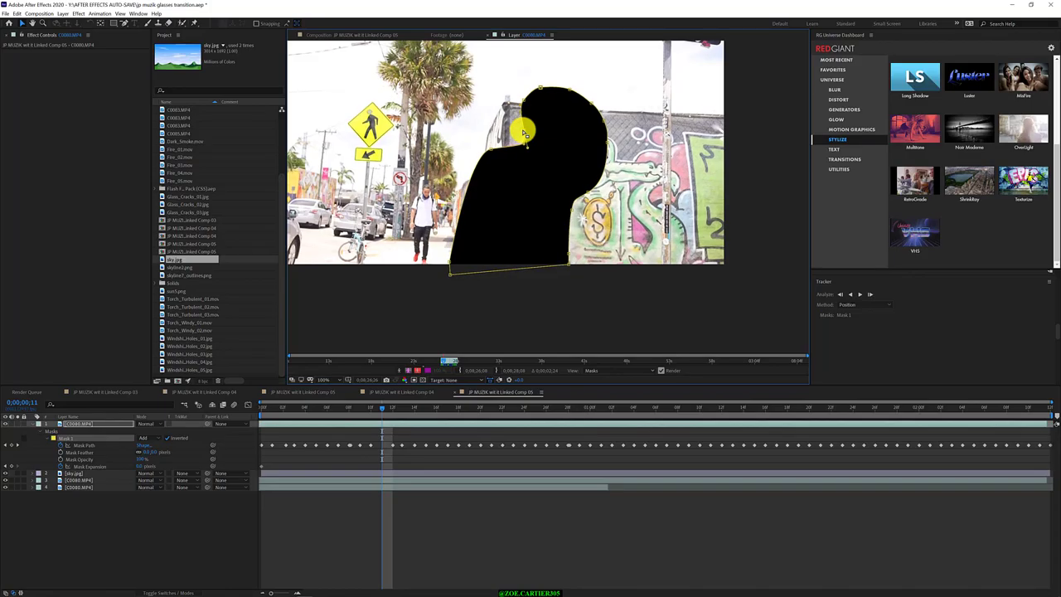
{"action": "key", "text": "Page_Down"}
{"action": "key", "text": "Page_Down"}
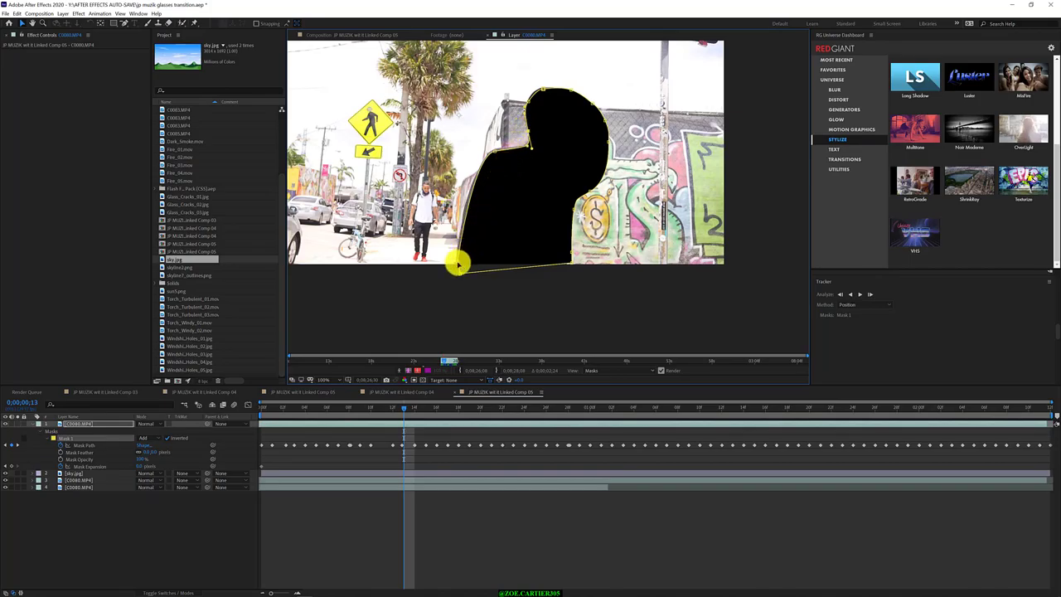
{"action": "left_click_drag", "start_coordinate": [456, 263], "coordinate": [450, 263]}
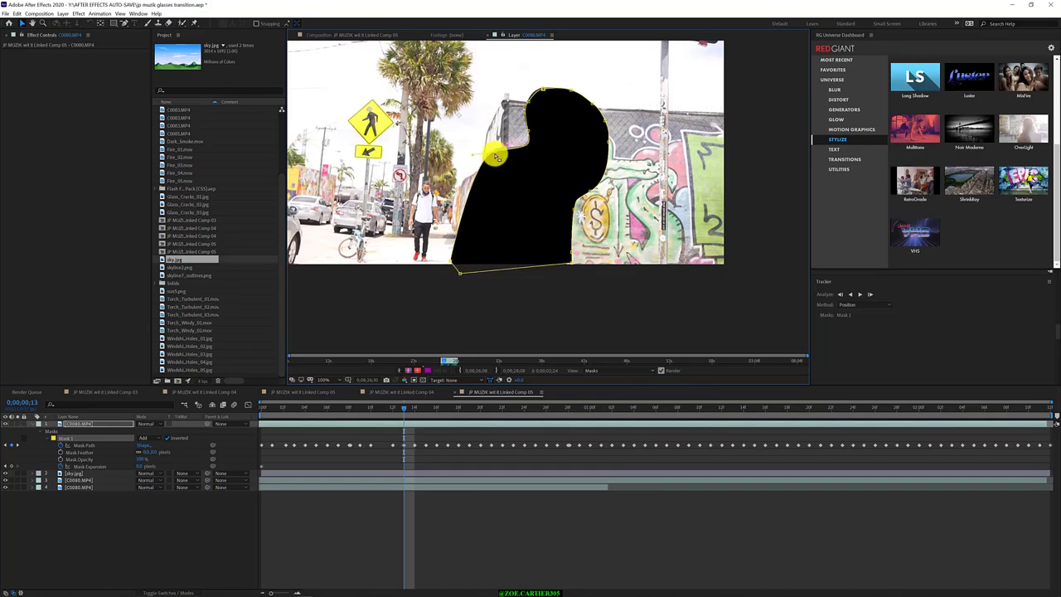
{"action": "left_click_drag", "start_coordinate": [494, 154], "coordinate": [495, 150]}
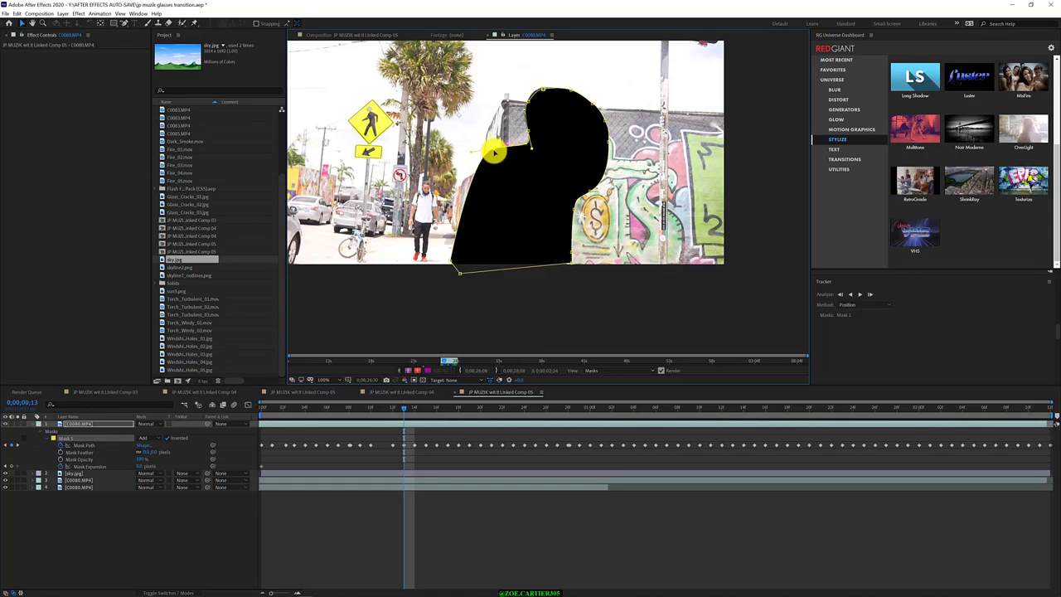
{"action": "left_click", "coordinate": [540, 245]}
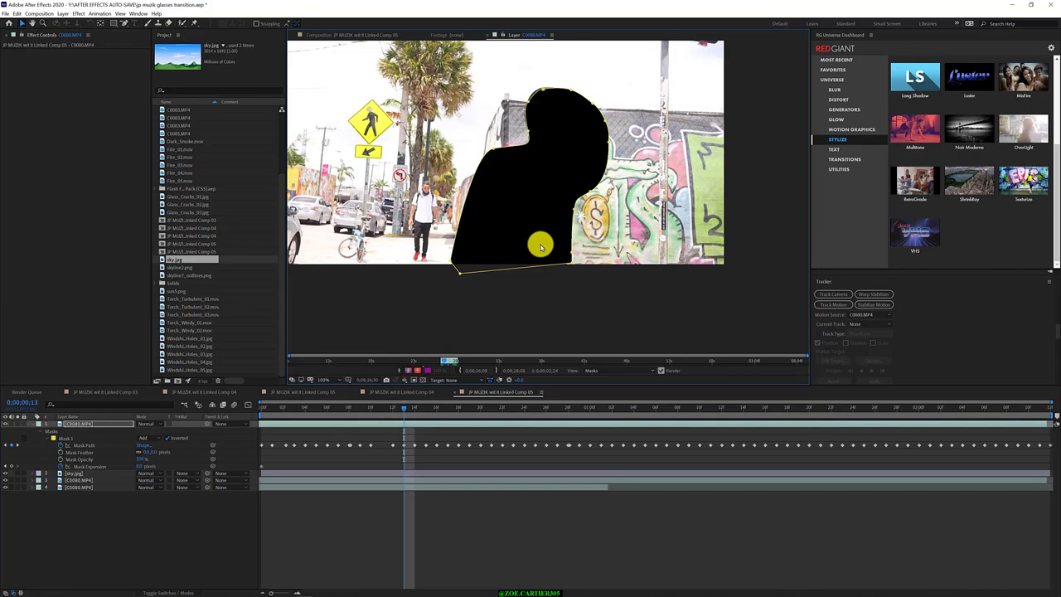
Step: Check Mask 1 on the next frames of the top C0080.MP4 layer, return to 0;00;00;00 and save the project
{"action": "left_click", "coordinate": [436, 515]}
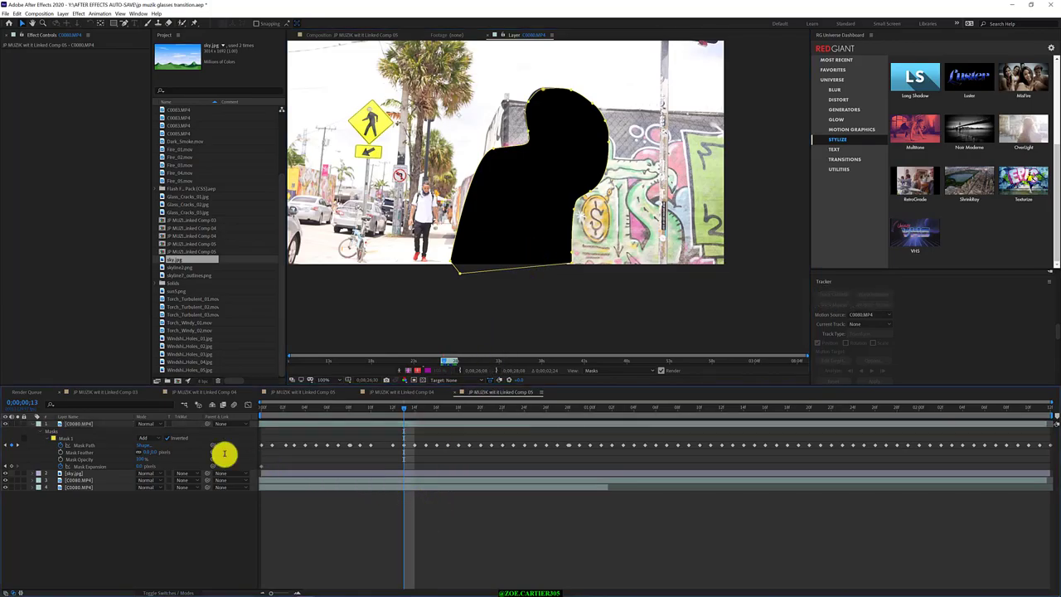
{"action": "left_click", "coordinate": [68, 424]}
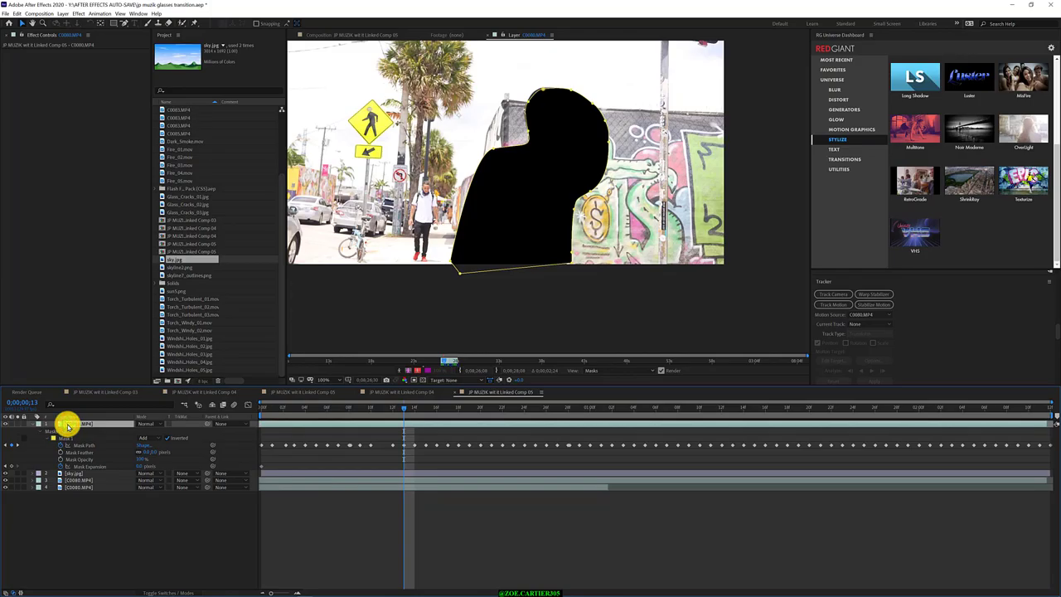
{"action": "key", "text": "Page_Down"}
{"action": "key", "text": "Page_Down"}
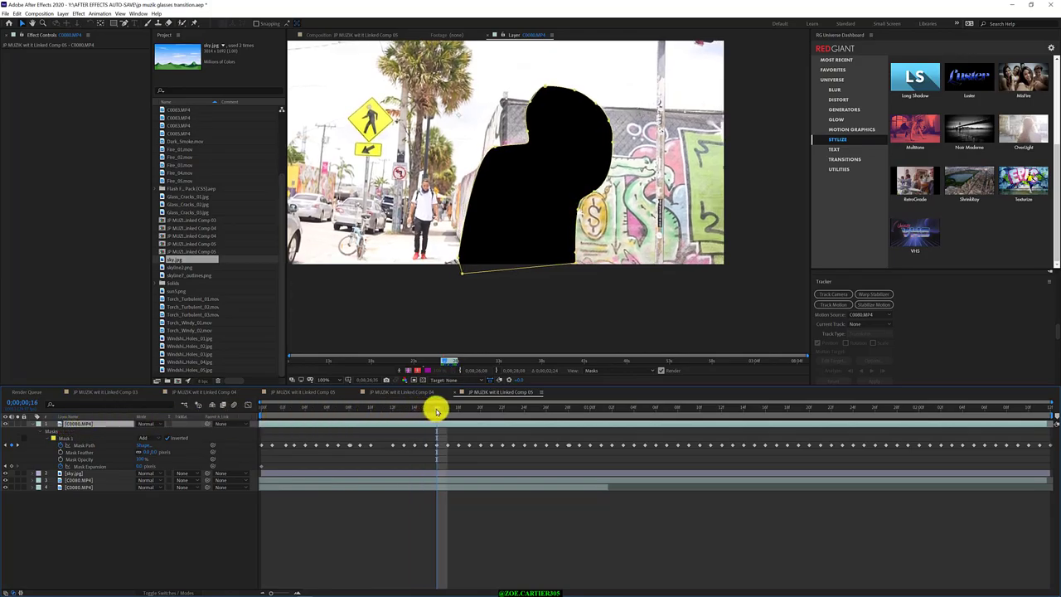
{"action": "left_click_drag", "start_coordinate": [541, 417], "coordinate": [218, 434]}
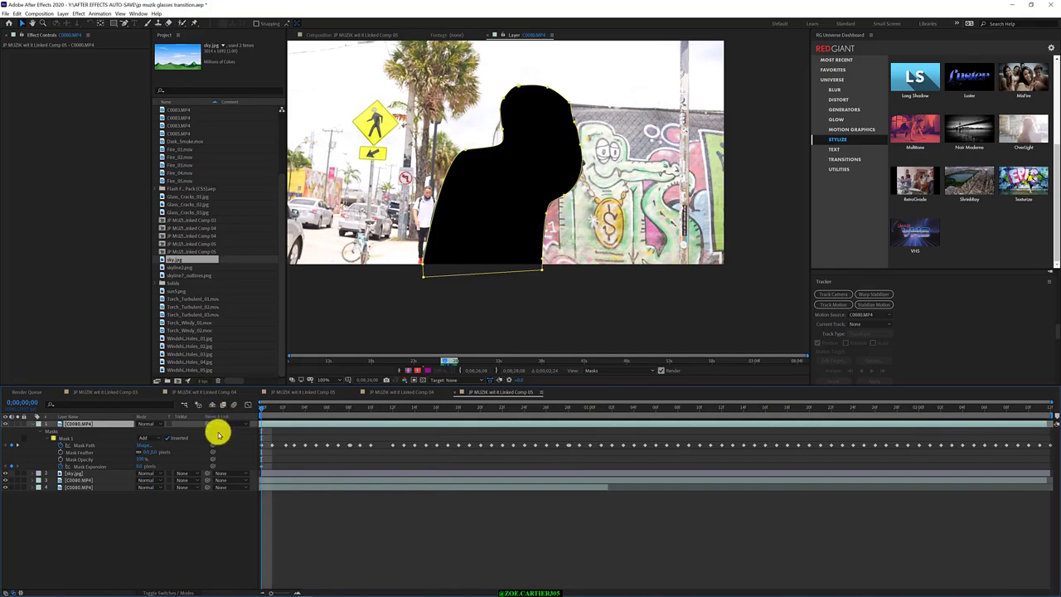
{"action": "key", "text": "ctrl+s"}
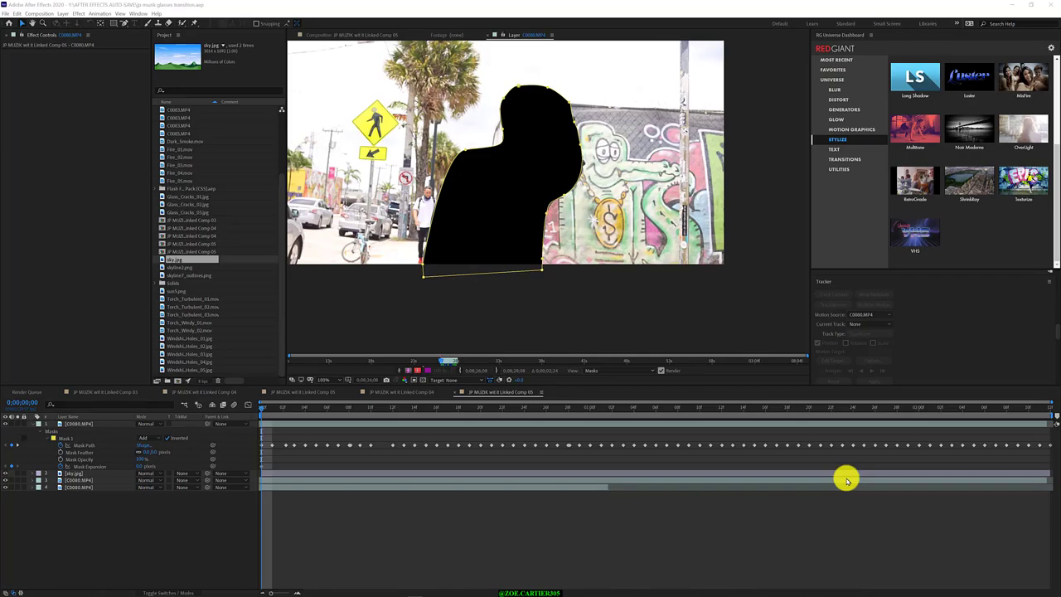
Step: Try a different mask mode for Mask 1 on the top C0080.MP4 layer and set it back to Add
{"action": "left_click", "coordinate": [92, 539]}
{"action": "left_click", "coordinate": [83, 423]}
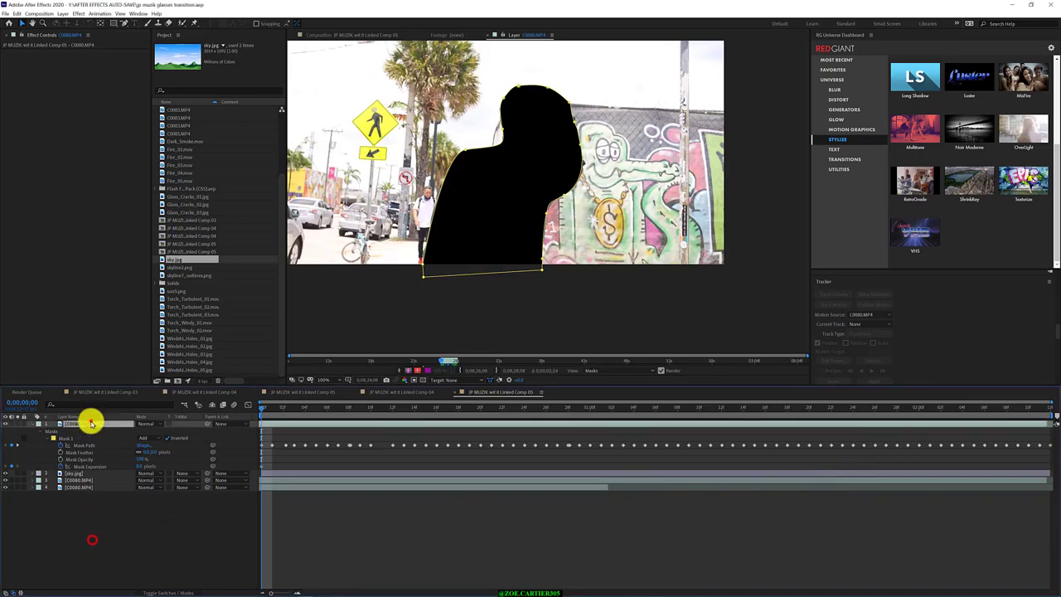
{"action": "left_click", "coordinate": [152, 438]}
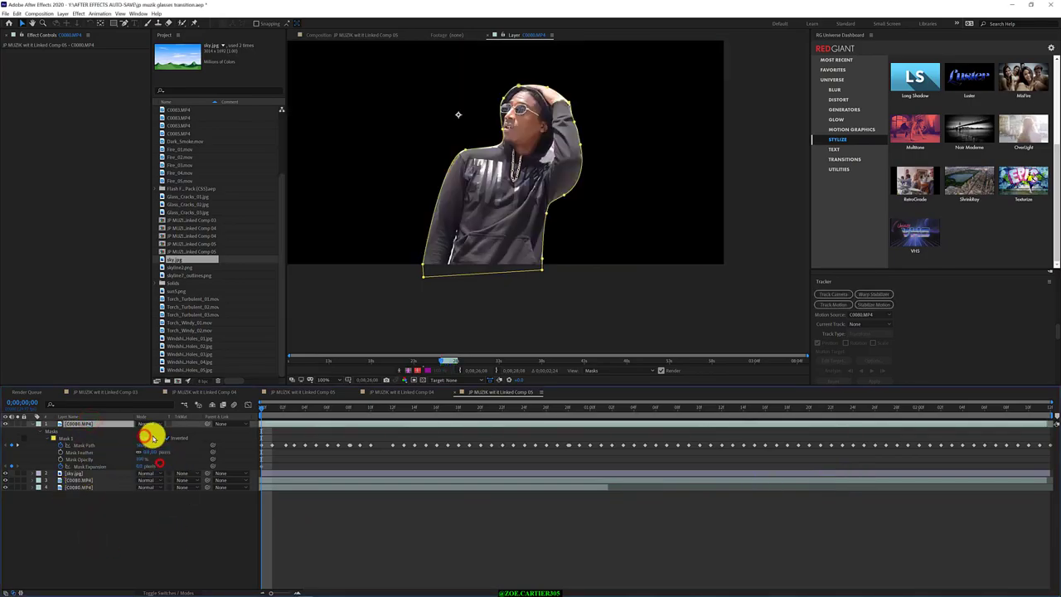
{"action": "left_click", "coordinate": [152, 438]}
{"action": "left_click", "coordinate": [163, 454]}
Step: Lock Mask 1 on the top C0080.MP4 layer
{"action": "left_click", "coordinate": [88, 473]}
{"action": "left_click", "coordinate": [99, 479]}
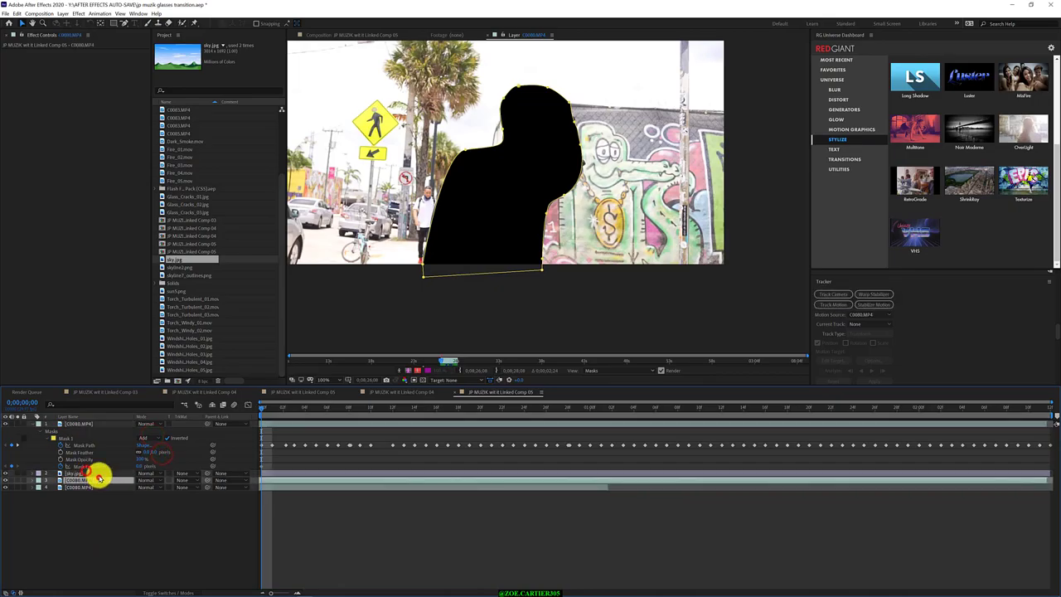
{"action": "left_click", "coordinate": [101, 424]}
{"action": "left_click", "coordinate": [52, 516]}
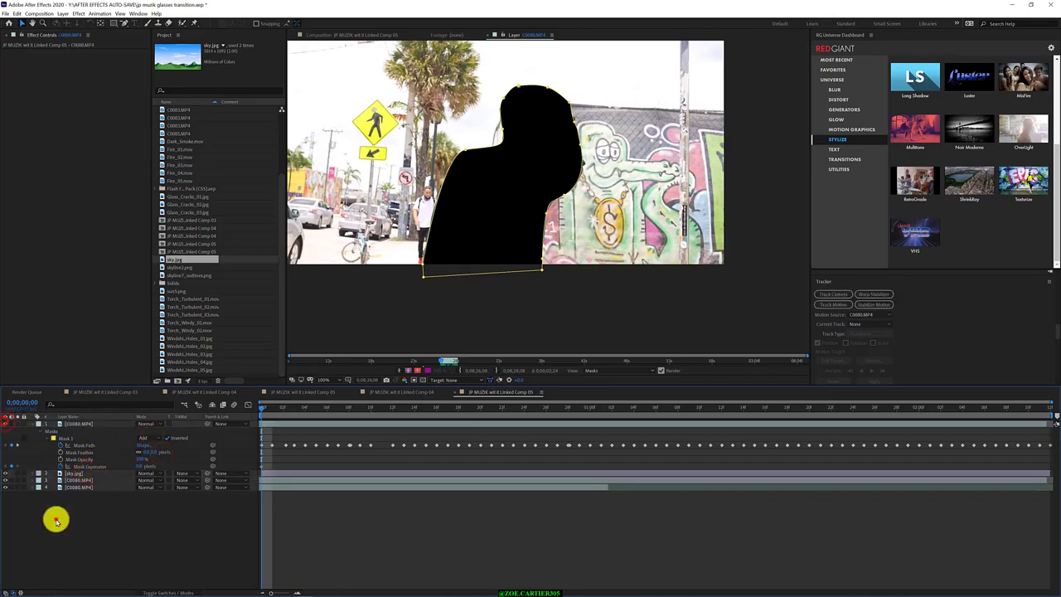
{"action": "left_click", "coordinate": [261, 409]}
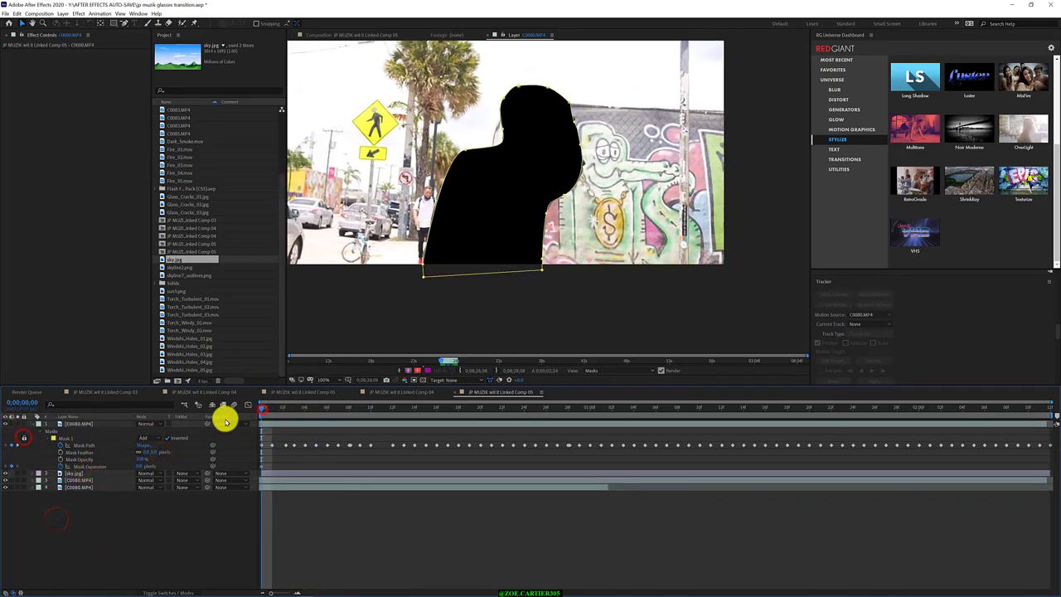
Step: Apply the Colorama effect to the C0080.MP4 layer directly below sky.jpg and bring up the composition view
{"action": "left_click", "coordinate": [75, 480]}
{"action": "left_click", "coordinate": [78, 13]}
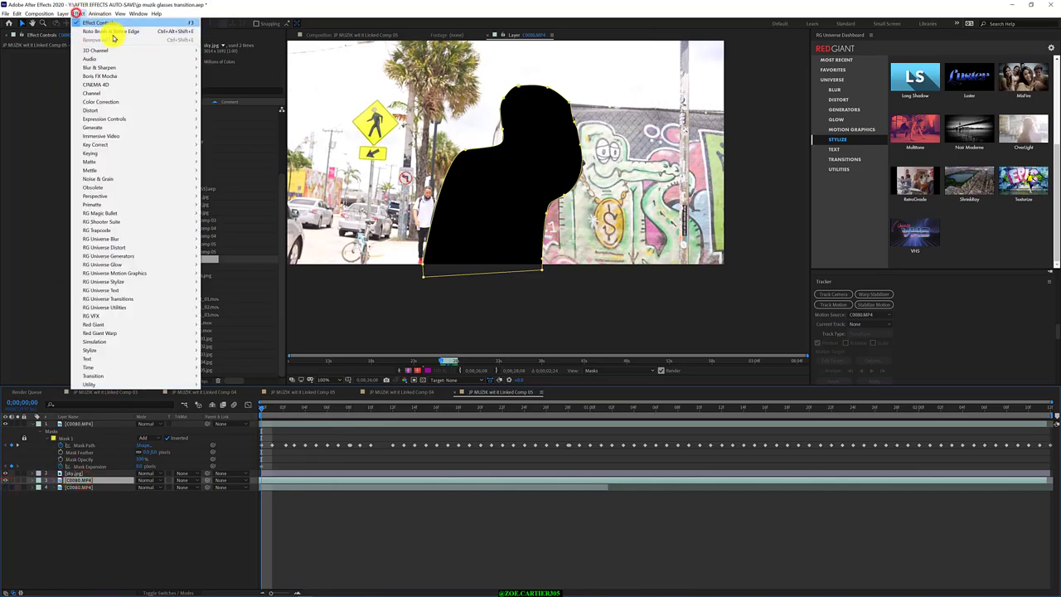
{"action": "mouse_move", "coordinate": [138, 109]}
{"action": "left_click", "coordinate": [249, 248]}
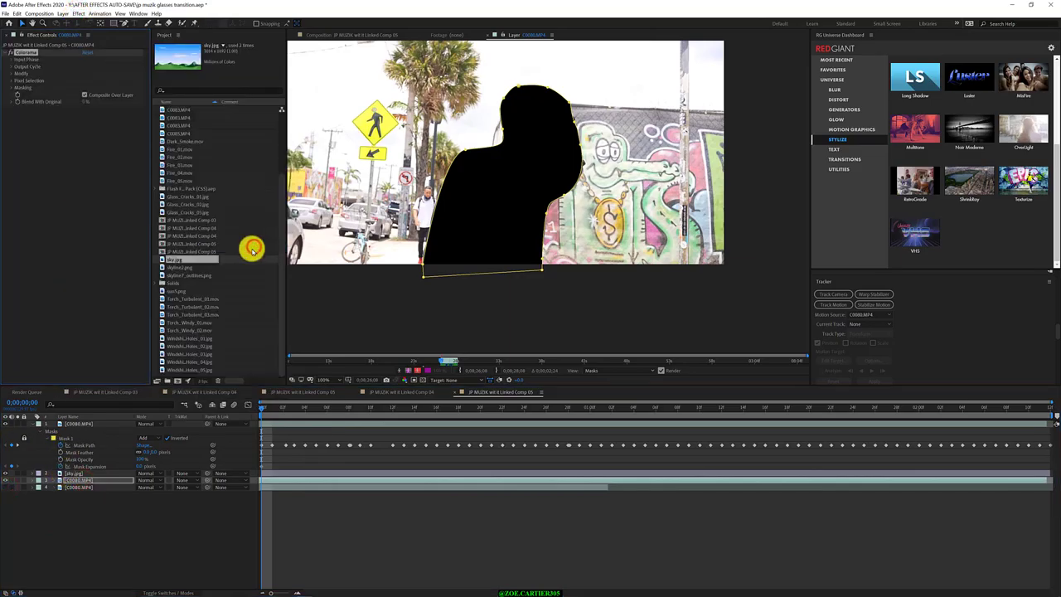
{"action": "left_click", "coordinate": [4, 476]}
{"action": "key", "text": "space"}
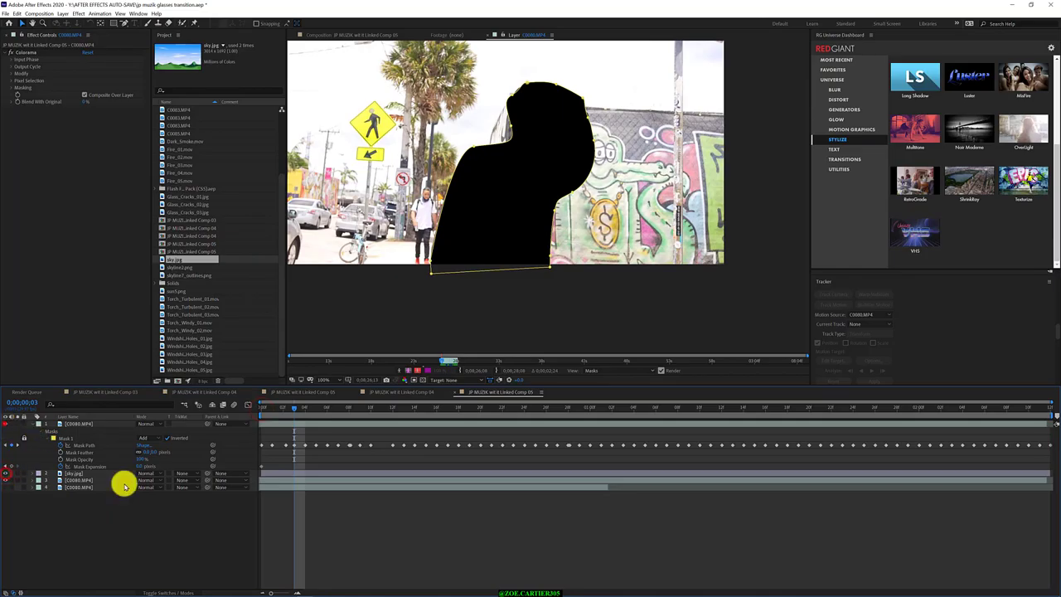
{"action": "left_click", "coordinate": [358, 34]}
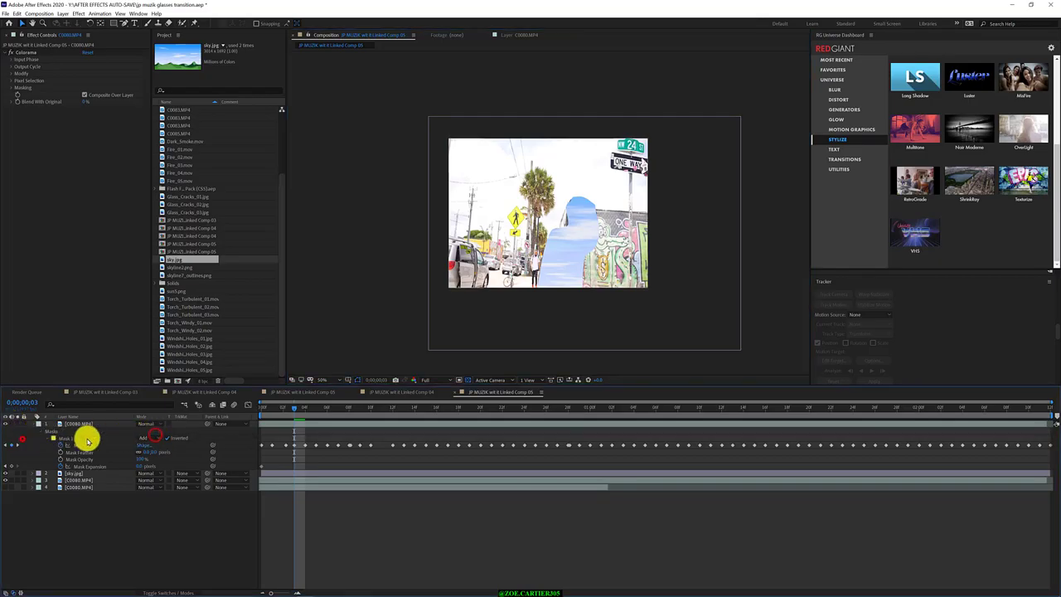
Step: Try a different mask mode for Mask 1 on the top C0080.MP4 layer and return it to Add
{"action": "left_click", "coordinate": [162, 438]}
{"action": "left_click", "coordinate": [166, 466]}
{"action": "left_click", "coordinate": [154, 437]}
{"action": "left_click", "coordinate": [157, 456]}
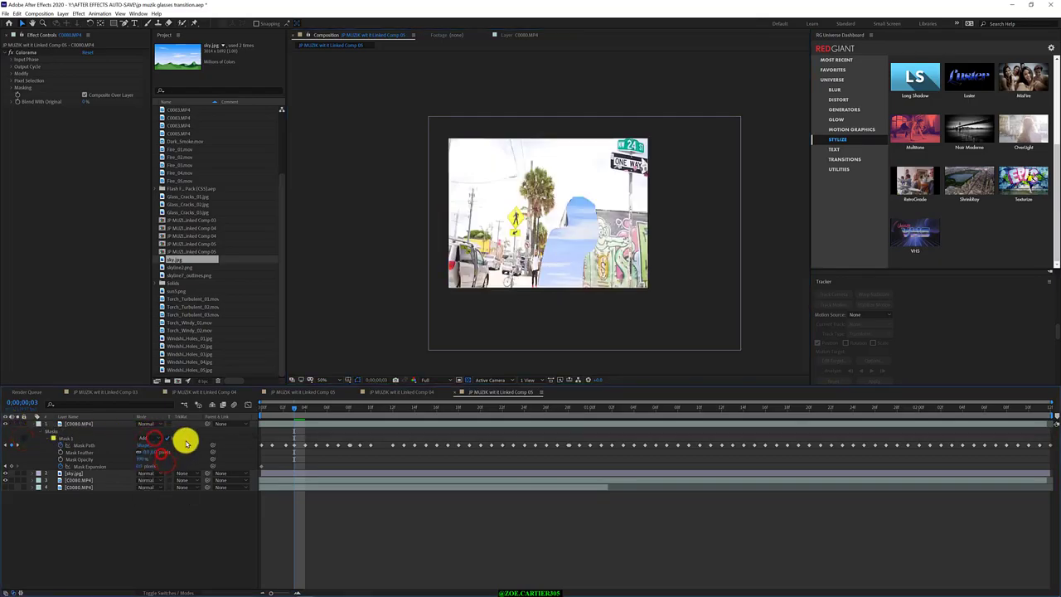
Step: Return to 0;00;00;00 and hide the sky.jpg layer so the Colorama footage fills the masked area
{"action": "left_click", "coordinate": [83, 426]}
{"action": "left_click_drag", "start_coordinate": [289, 405], "coordinate": [244, 407]}
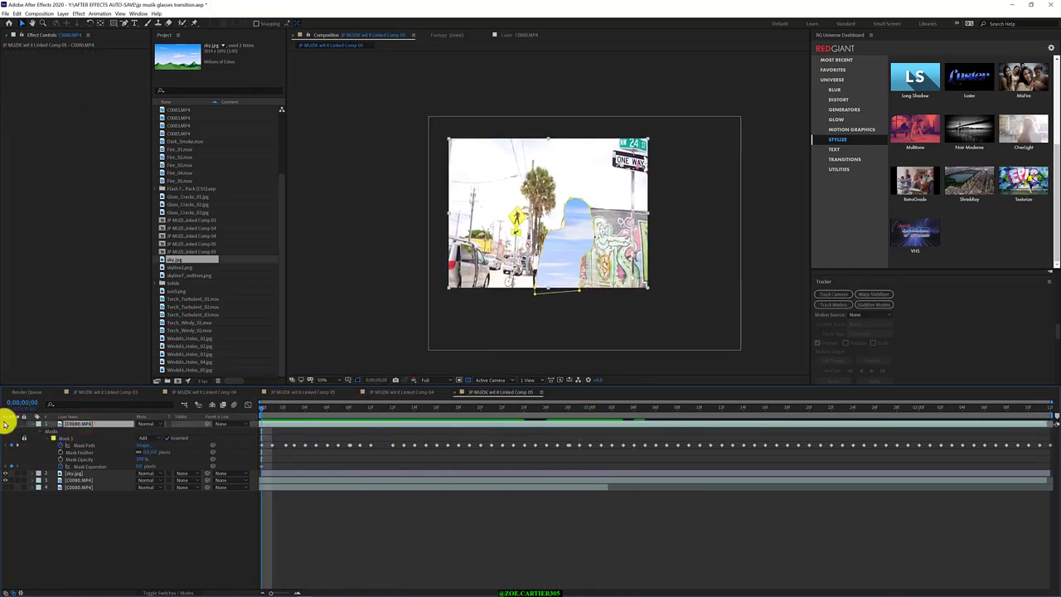
{"action": "left_click", "coordinate": [5, 473]}
{"action": "left_click", "coordinate": [5, 480]}
{"action": "left_click", "coordinate": [5, 480]}
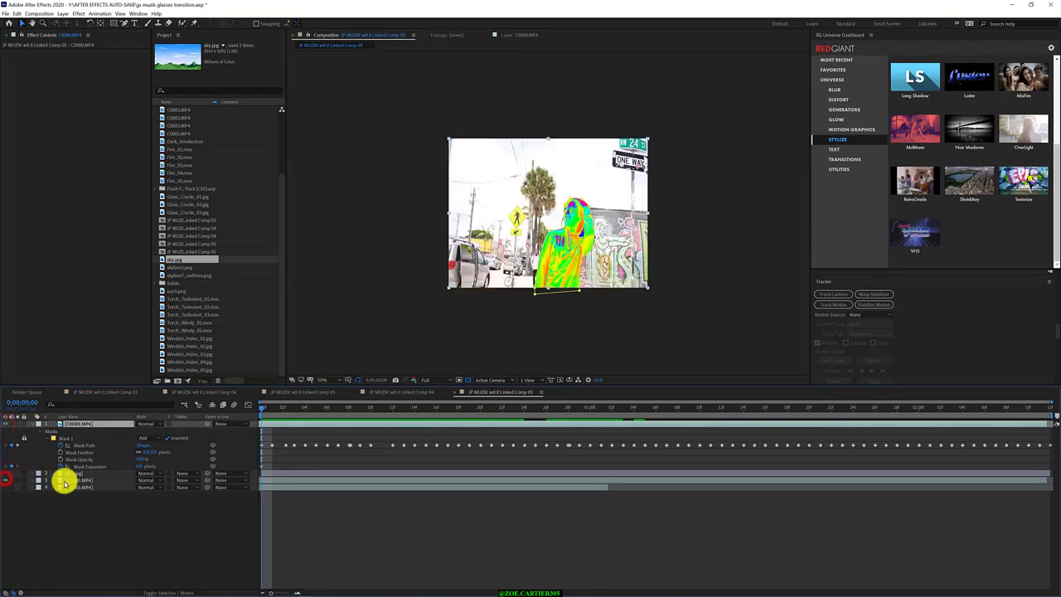
Step: Hide the masked top C0080.MP4 layer to expose the whole Colorama layer
{"action": "left_click", "coordinate": [82, 480]}
{"action": "left_click", "coordinate": [77, 426]}
{"action": "left_click", "coordinate": [74, 478]}
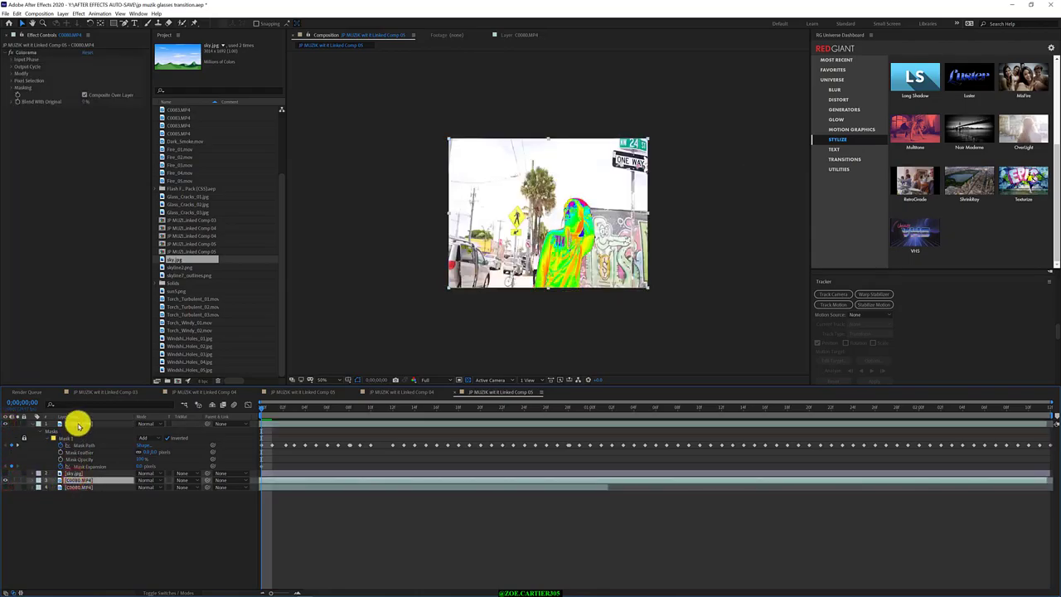
{"action": "left_click", "coordinate": [78, 423]}
{"action": "left_click", "coordinate": [6, 424]}
Step: Set Colorama's Output Cycle to the Ramp Grey preset palette and move its color marker slightly counterclockwise on the wheel
{"action": "left_click", "coordinate": [74, 480]}
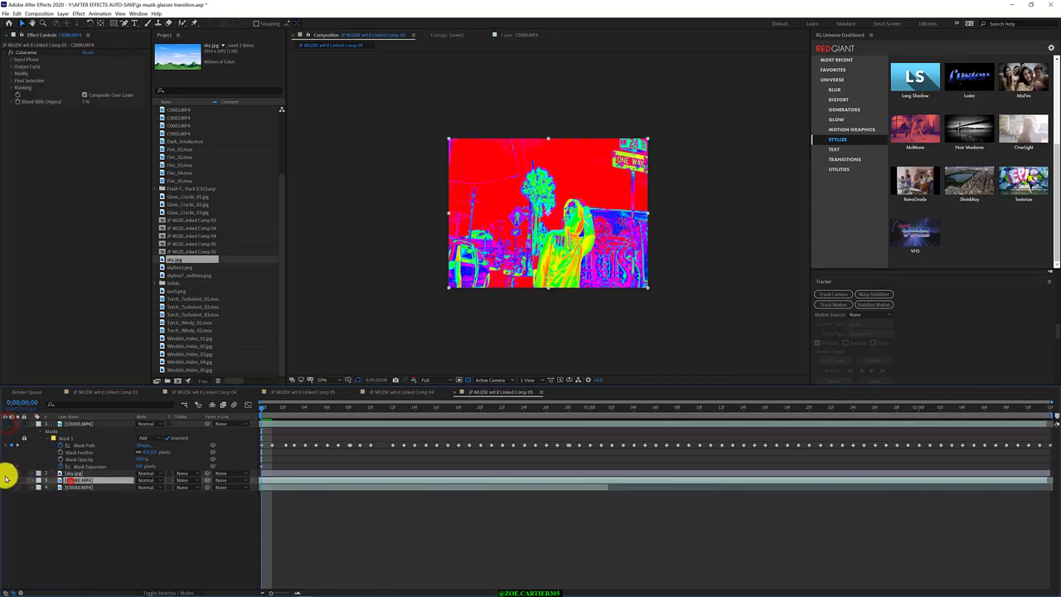
{"action": "left_click", "coordinate": [12, 67]}
{"action": "left_click", "coordinate": [95, 73]}
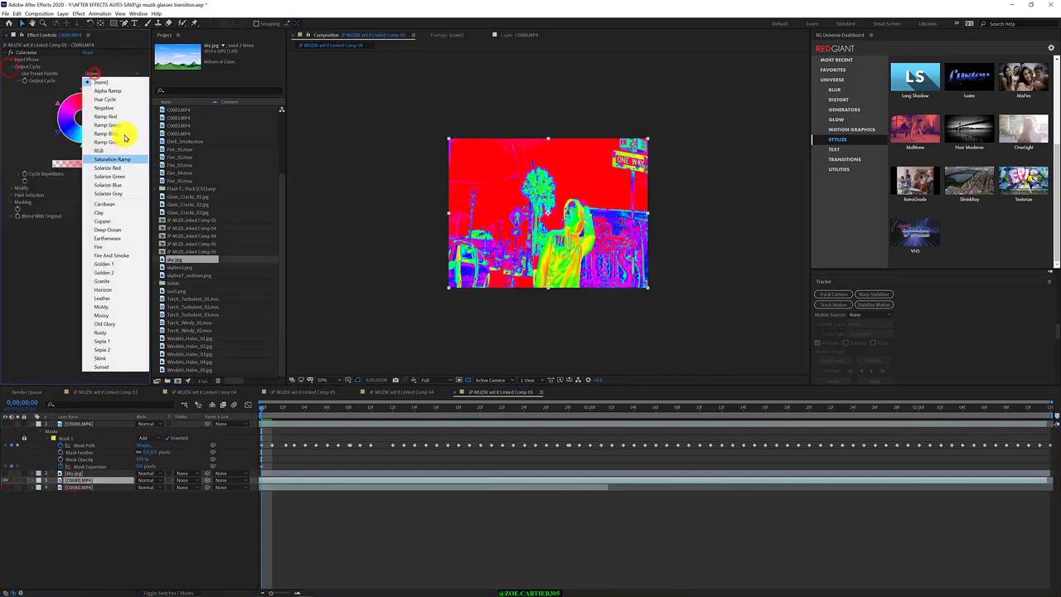
{"action": "left_click", "coordinate": [126, 143]}
{"action": "left_click_drag", "start_coordinate": [83, 94], "coordinate": [79, 91]}
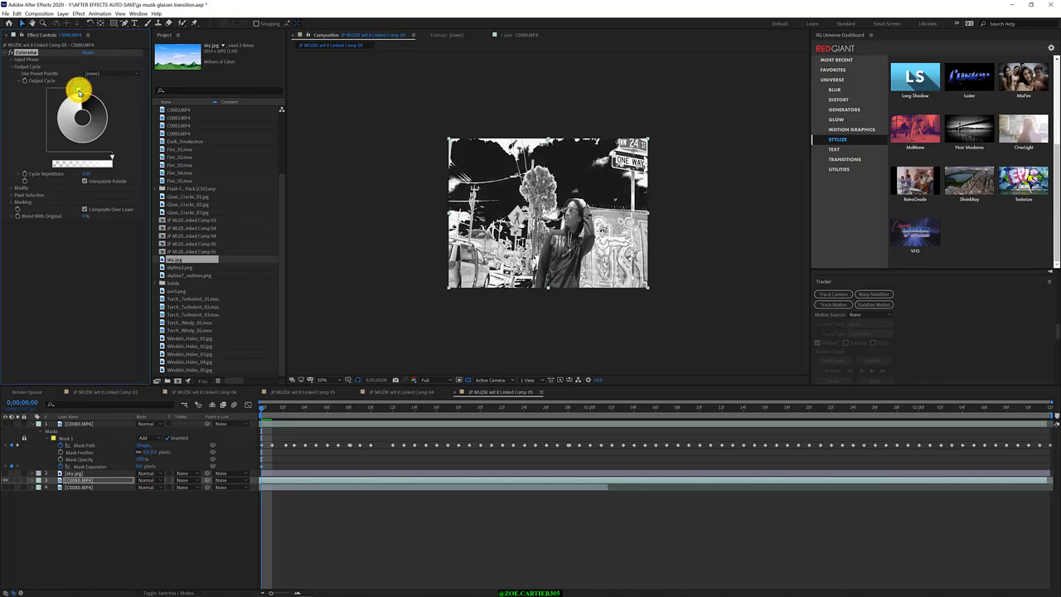
Step: Try the Luma Matte and Luma Inverted Matte of sky.jpg on the Colorama C0080.MP4 layer
{"action": "left_click", "coordinate": [184, 481]}
{"action": "left_click", "coordinate": [193, 515]}
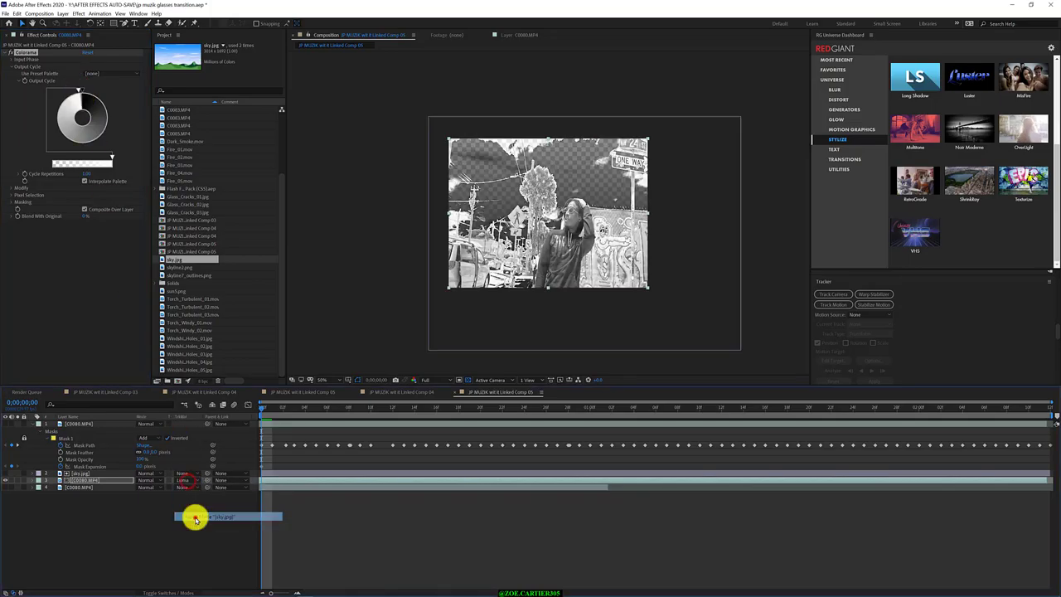
{"action": "left_click", "coordinate": [182, 480]}
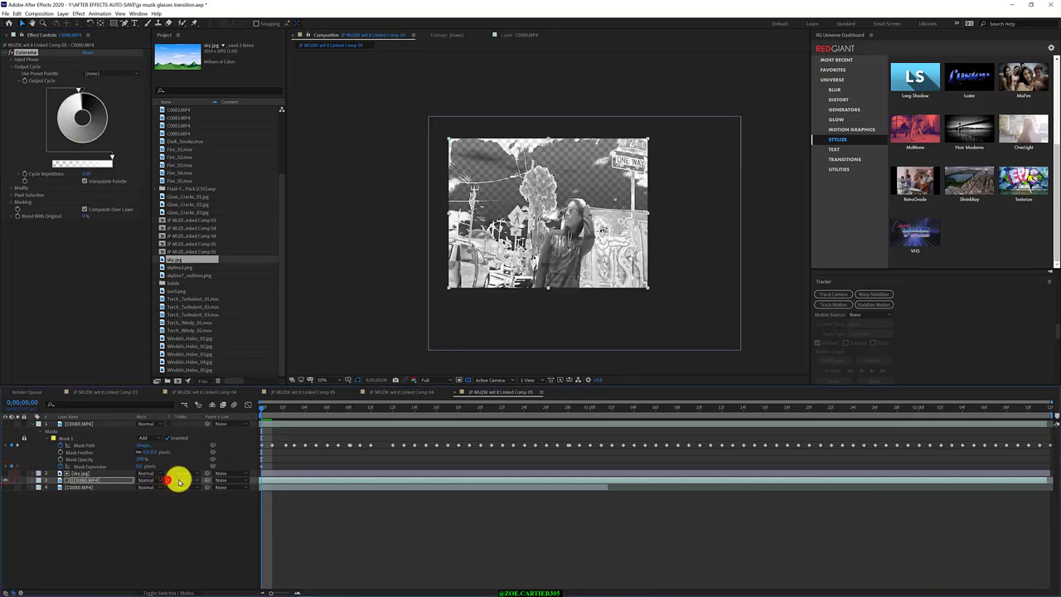
{"action": "left_click", "coordinate": [189, 524]}
Step: Show the top C0080.MP4 layer, test Mask 1 without inversion, then restore the locked inverted mask and hide the layer
{"action": "left_click", "coordinate": [6, 424]}
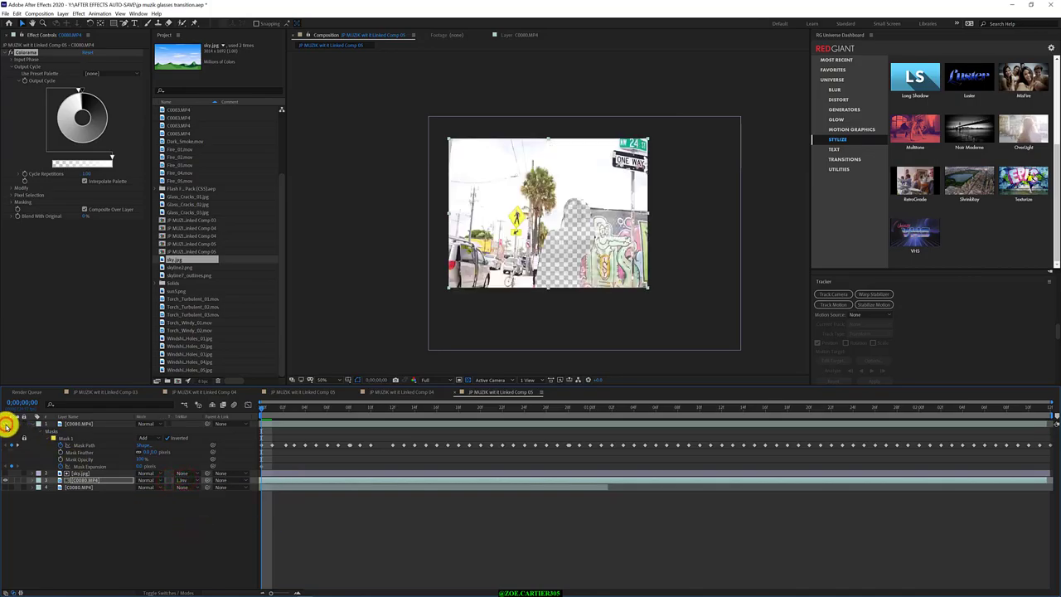
{"action": "left_click", "coordinate": [22, 438]}
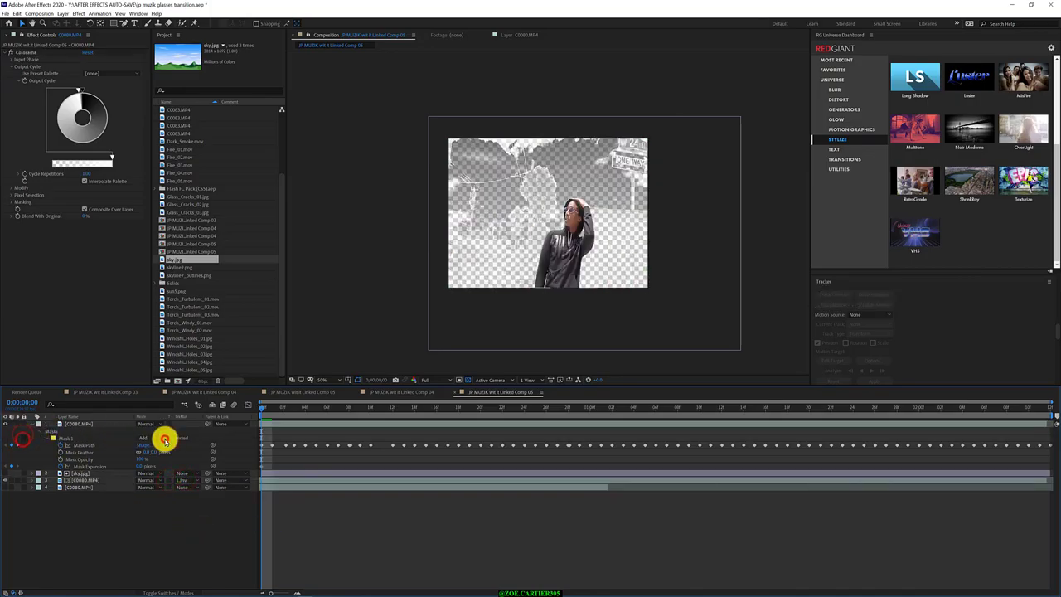
{"action": "left_click", "coordinate": [166, 438]}
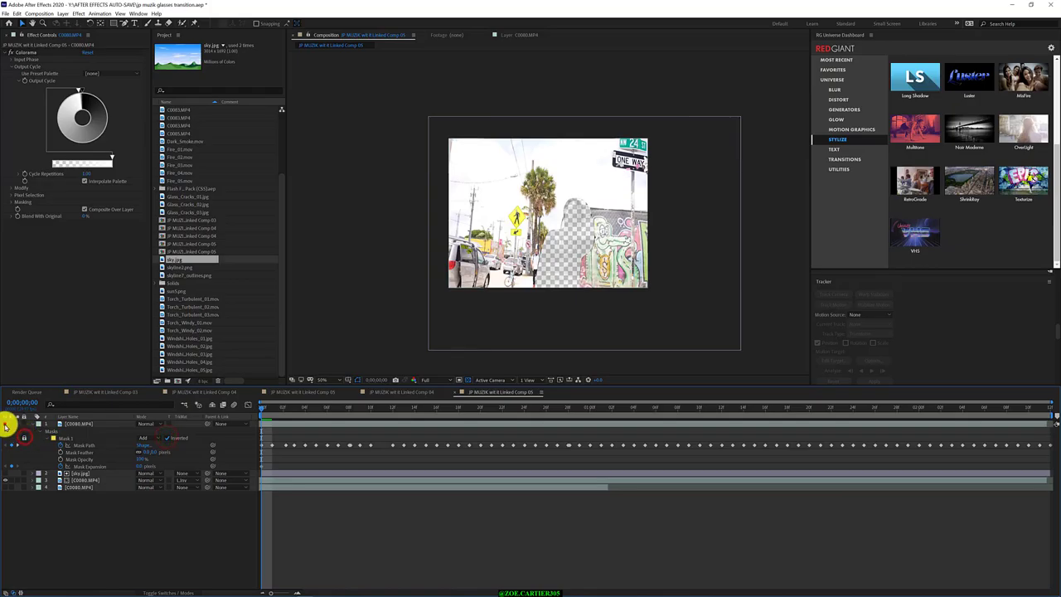
{"action": "left_click", "coordinate": [6, 423]}
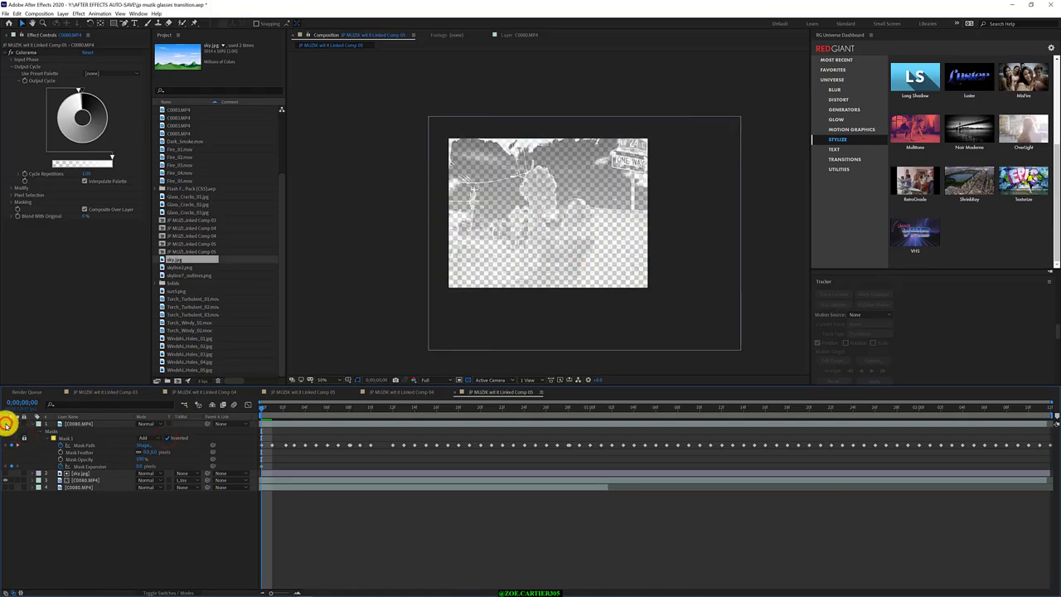
Step: Move sky.jpg below the Colorama C0080.MP4 layer and set the Colorama layer to No Track Matte
{"action": "left_click", "coordinate": [182, 480]}
{"action": "left_click", "coordinate": [190, 514]}
{"action": "left_click", "coordinate": [80, 474]}
{"action": "left_click_drag", "start_coordinate": [79, 474], "coordinate": [90, 481]}
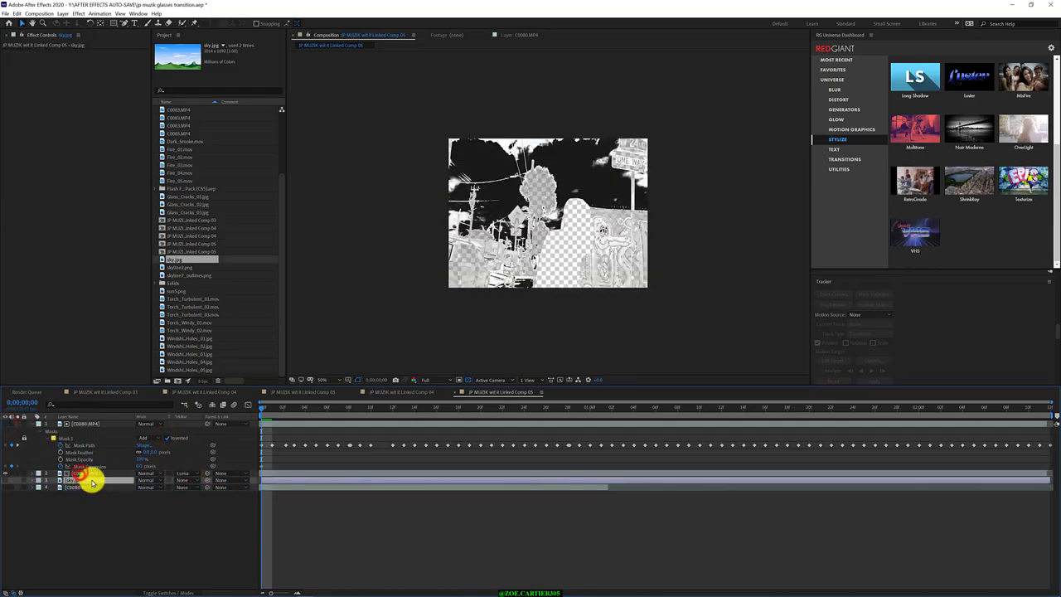
{"action": "left_click", "coordinate": [108, 473]}
{"action": "left_click", "coordinate": [187, 473]}
{"action": "left_click", "coordinate": [187, 477]}
Step: Show the sky.jpg layer and move the Colorama Output Cycle marker a little further counterclockwise
{"action": "left_click", "coordinate": [80, 482]}
{"action": "left_click", "coordinate": [5, 481]}
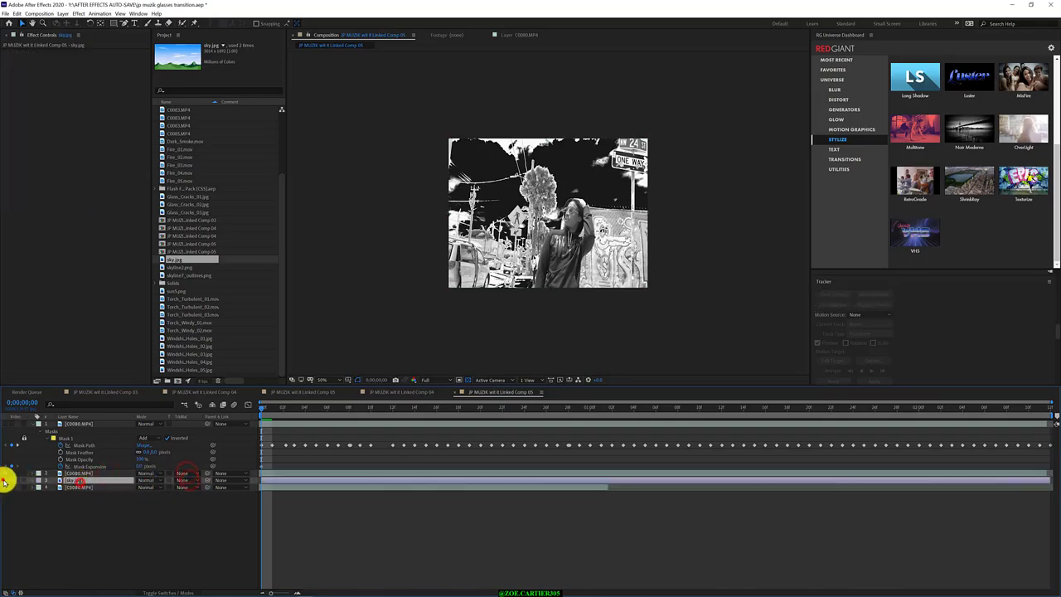
{"action": "left_click", "coordinate": [104, 473]}
{"action": "mouse_move", "coordinate": [80, 90]}
{"action": "left_mouse_down"}
{"action": "mouse_move", "coordinate": [59, 116]}
{"action": "mouse_move", "coordinate": [74, 91]}
{"action": "left_mouse_up"}
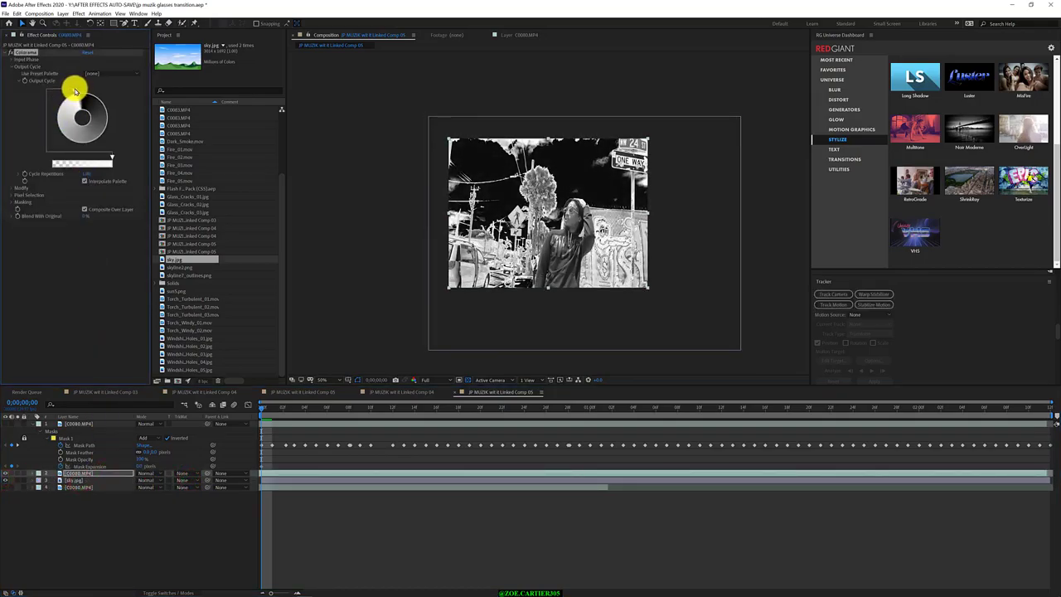
Step: Open Colorama's masking settings and choose sky.jpg as the Mask Layer
{"action": "left_click", "coordinate": [11, 202]}
{"action": "left_click", "coordinate": [97, 209]}
{"action": "left_click", "coordinate": [84, 221]}
{"action": "left_click", "coordinate": [105, 235]}
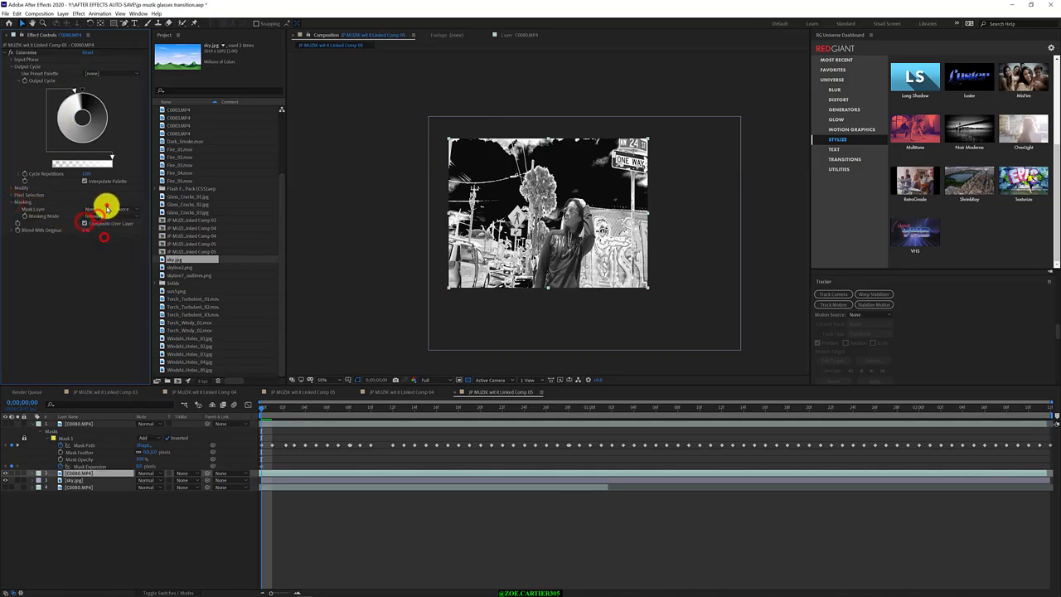
{"action": "left_click", "coordinate": [106, 208]}
{"action": "left_click", "coordinate": [102, 244]}
Step: Keep Source as the mask input and set Colorama's Masking Mode to Inverted Intensity
{"action": "left_click", "coordinate": [123, 208]}
{"action": "left_click", "coordinate": [122, 217]}
{"action": "left_click", "coordinate": [125, 208]}
{"action": "left_click", "coordinate": [122, 306]}
{"action": "left_click", "coordinate": [130, 216]}
{"action": "left_click", "coordinate": [125, 243]}
{"action": "left_click", "coordinate": [132, 219]}
{"action": "left_click", "coordinate": [119, 253]}
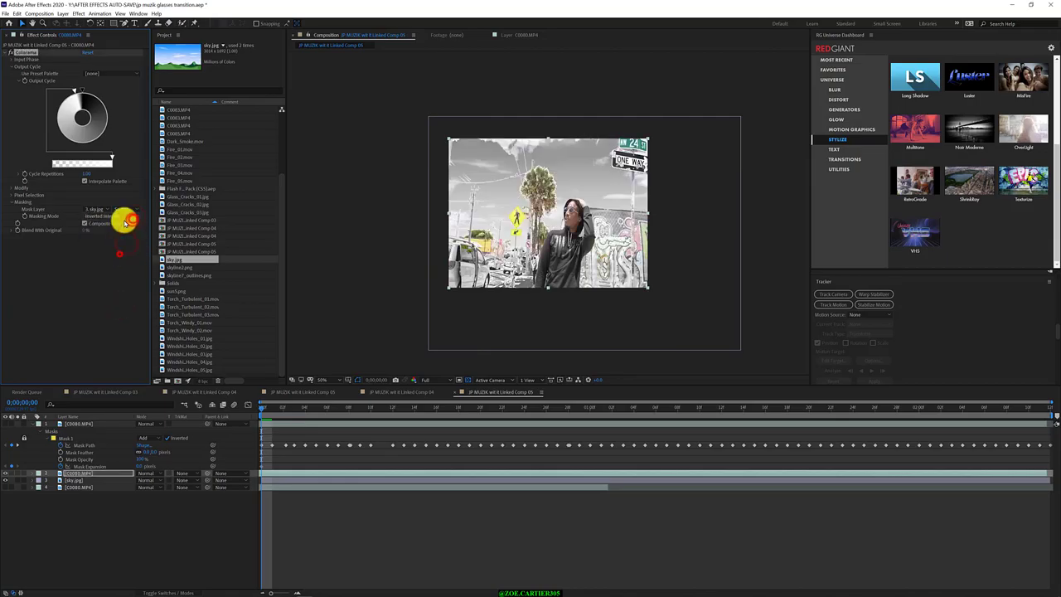
Step: Compare the composite with the sky.jpg layer hidden and shown
{"action": "left_click", "coordinate": [63, 479]}
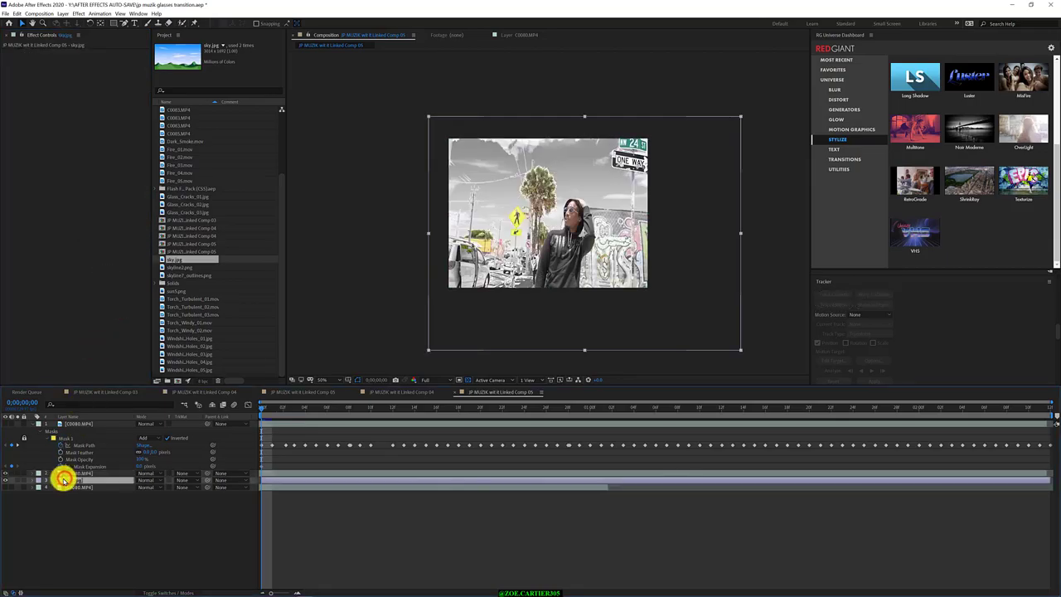
{"action": "left_click", "coordinate": [5, 480]}
{"action": "left_click", "coordinate": [5, 480]}
Step: Try the luma and alpha track mattes, normal and inverted, on sky.jpg and return it to No Track Matte
{"action": "left_click", "coordinate": [184, 481]}
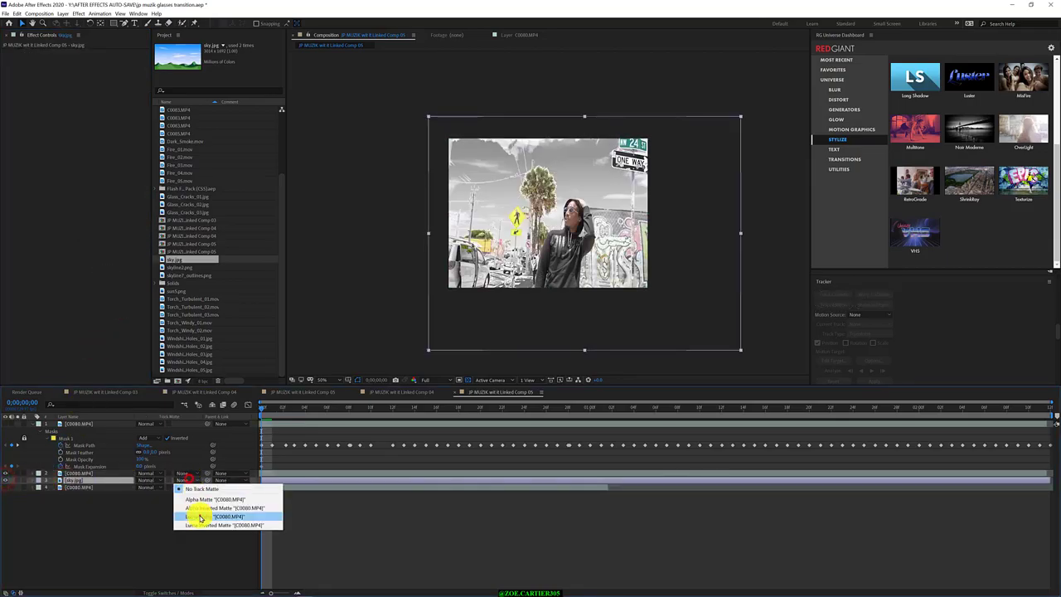
{"action": "left_click", "coordinate": [200, 515]}
{"action": "left_click", "coordinate": [183, 480]}
{"action": "left_click", "coordinate": [194, 521]}
{"action": "left_click", "coordinate": [183, 481]}
{"action": "left_click", "coordinate": [191, 500]}
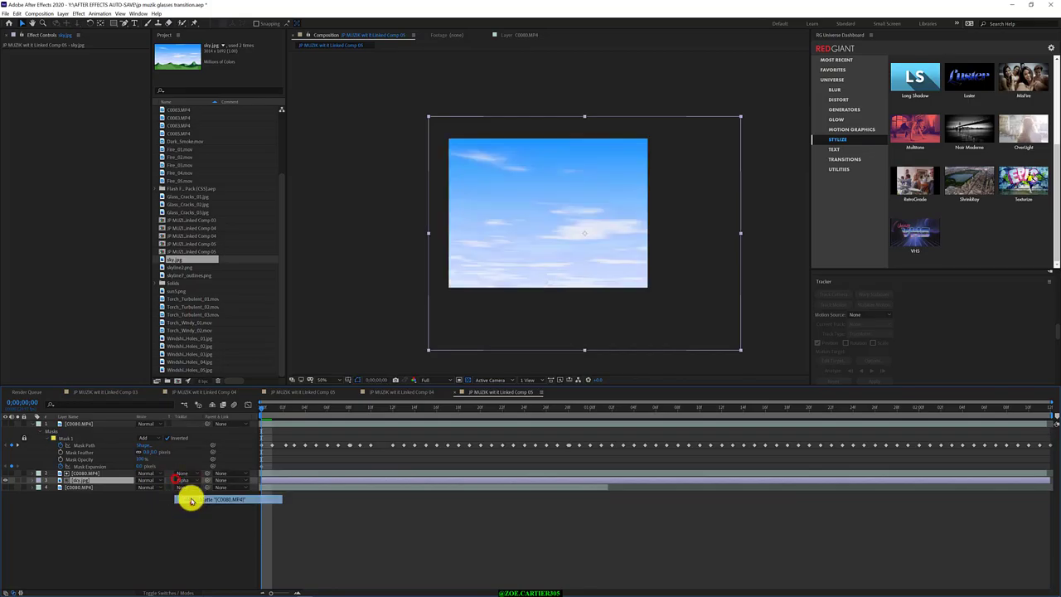
{"action": "left_click", "coordinate": [180, 480]}
{"action": "left_click", "coordinate": [188, 506]}
{"action": "left_click", "coordinate": [191, 480]}
{"action": "left_click", "coordinate": [191, 490]}
Step: Show the Colorama C0080.MP4 layer again and move its Output Cycle marker well counterclockwise on the wheel
{"action": "left_click", "coordinate": [83, 474]}
{"action": "left_click", "coordinate": [6, 474]}
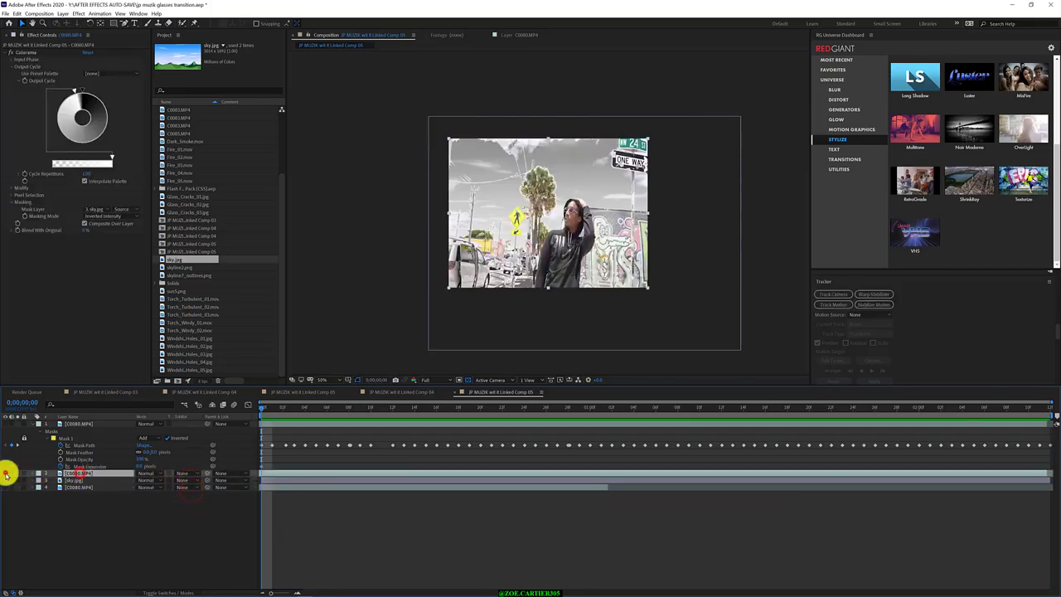
{"action": "double_click", "coordinate": [74, 91]}
{"action": "left_click", "coordinate": [184, 26]}
{"action": "mouse_move", "coordinate": [74, 89]}
{"action": "left_mouse_down"}
{"action": "mouse_move", "coordinate": [99, 95]}
{"action": "mouse_move", "coordinate": [101, 146]}
{"action": "mouse_move", "coordinate": [71, 137]}
{"action": "mouse_move", "coordinate": [118, 111]}
{"action": "mouse_move", "coordinate": [81, 88]}
{"action": "mouse_move", "coordinate": [110, 112]}
{"action": "mouse_move", "coordinate": [71, 107]}
{"action": "mouse_move", "coordinate": [88, 137]}
{"action": "mouse_move", "coordinate": [99, 105]}
{"action": "mouse_move", "coordinate": [67, 98]}
{"action": "mouse_move", "coordinate": [105, 100]}
{"action": "mouse_move", "coordinate": [64, 100]}
{"action": "mouse_move", "coordinate": [75, 87]}
{"action": "mouse_move", "coordinate": [95, 109]}
{"action": "mouse_move", "coordinate": [80, 90]}
{"action": "mouse_move", "coordinate": [50, 109]}
{"action": "mouse_move", "coordinate": [88, 88]}
{"action": "mouse_move", "coordinate": [56, 102]}
{"action": "left_mouse_up"}
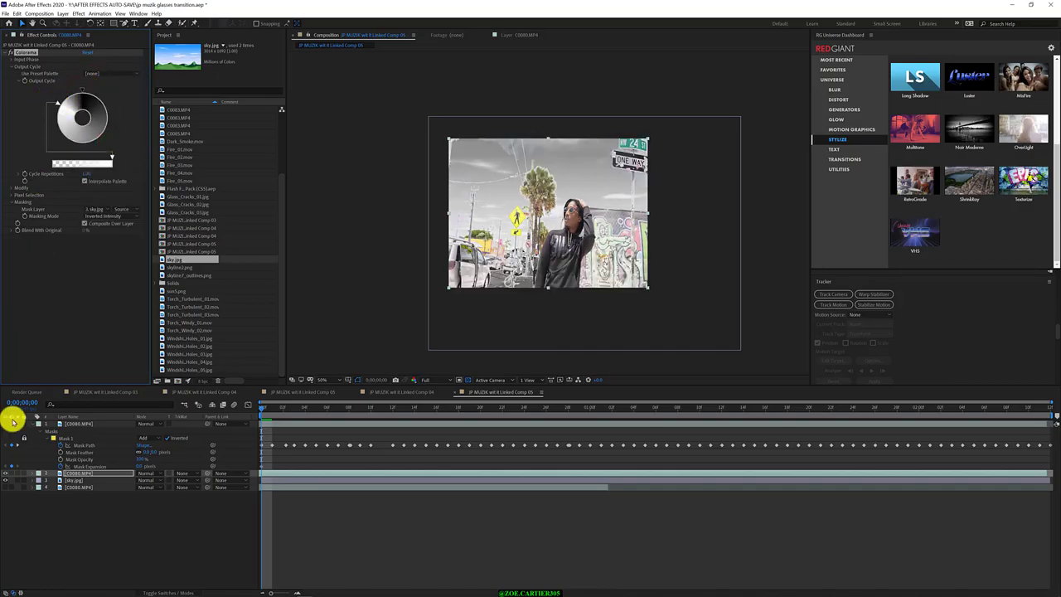
Step: Toggle sky.jpg off and on to check its influence on the Colorama layer, and reselect the Colorama layer
{"action": "left_click", "coordinate": [5, 481]}
{"action": "left_click", "coordinate": [5, 481]}
{"action": "left_click", "coordinate": [75, 480]}
{"action": "left_click", "coordinate": [85, 474]}
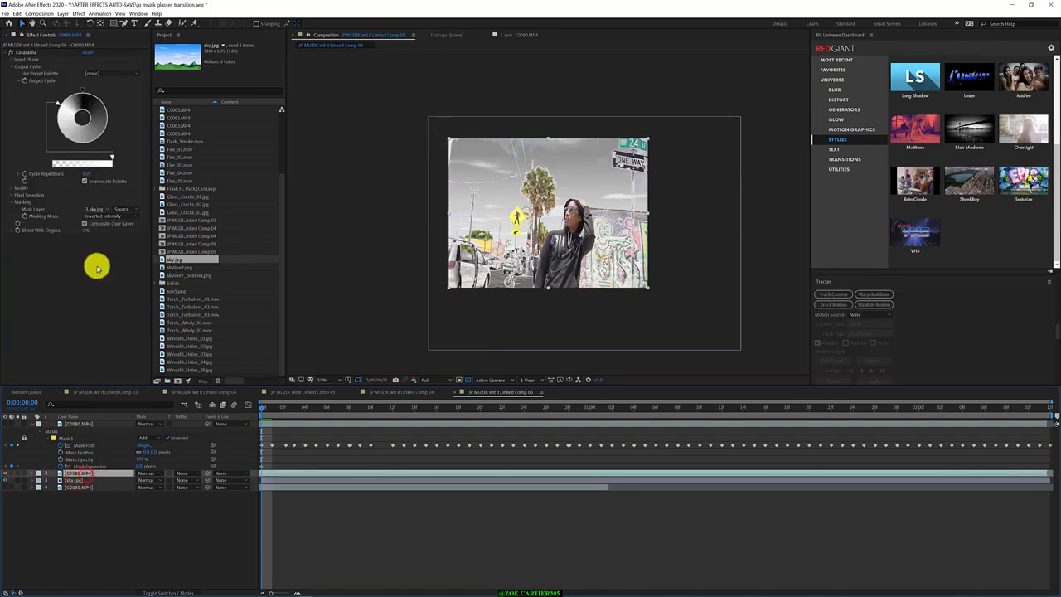
Step: Try other layer choices as Colorama's Mask Layer
{"action": "left_click", "coordinate": [100, 210]}
{"action": "left_click", "coordinate": [106, 217]}
{"action": "left_click", "coordinate": [101, 211]}
{"action": "left_click", "coordinate": [108, 234]}
{"action": "left_click", "coordinate": [100, 208]}
{"action": "left_click", "coordinate": [110, 238]}
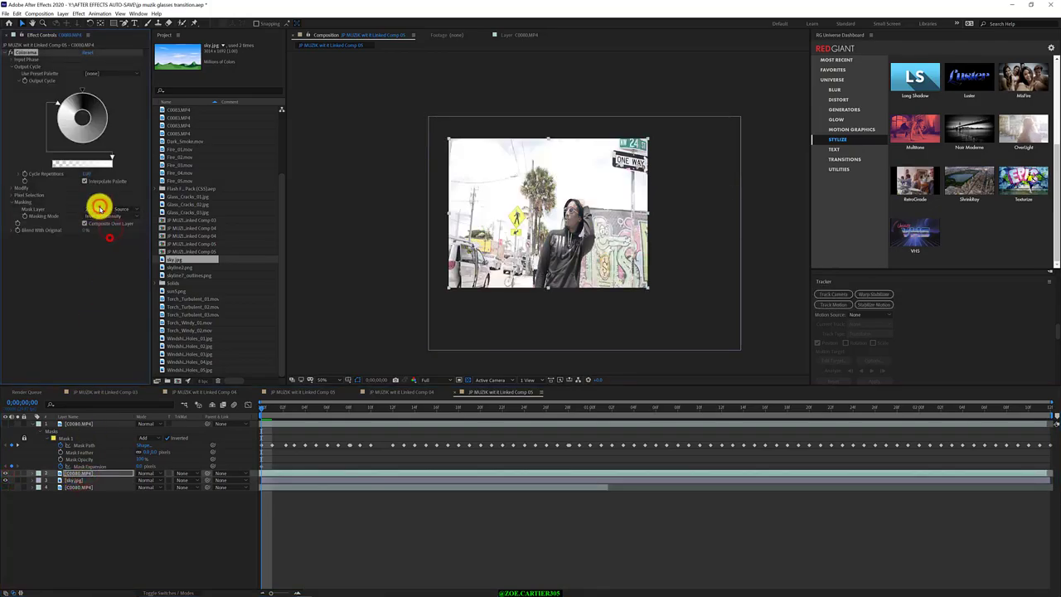
Step: Set Colorama's Mask Layer to None and Masking Mode to Off, and readjust the Output Cycle marker
{"action": "left_click", "coordinate": [100, 207]}
{"action": "left_click", "coordinate": [107, 218]}
{"action": "left_click", "coordinate": [106, 216]}
{"action": "left_click_drag", "start_coordinate": [75, 143], "coordinate": [72, 97]}
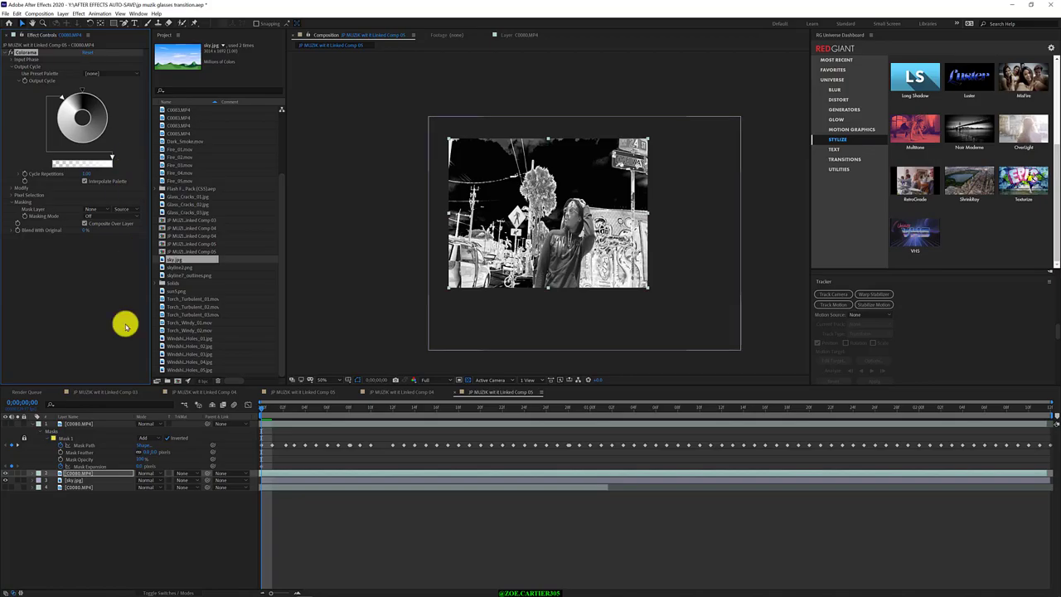
Step: Try Luma Matte on the Colorama layer, then set it to Luma Inverted Matte from the top C0080.MP4 layer
{"action": "left_click", "coordinate": [184, 473]}
{"action": "left_click", "coordinate": [203, 509]}
{"action": "left_click", "coordinate": [184, 473]}
{"action": "left_click", "coordinate": [203, 518]}
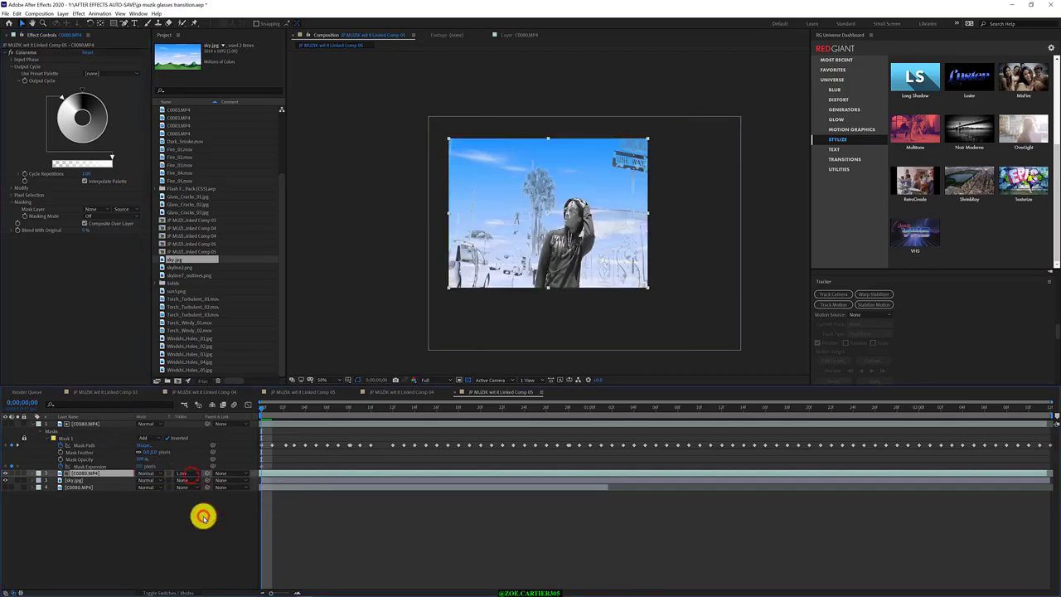
Step: Show the masked C0080.MP4 layer, turn off Inverted on Mask 1, and try other mask modes before returning it to Add
{"action": "left_click", "coordinate": [4, 423]}
{"action": "left_click", "coordinate": [169, 441]}
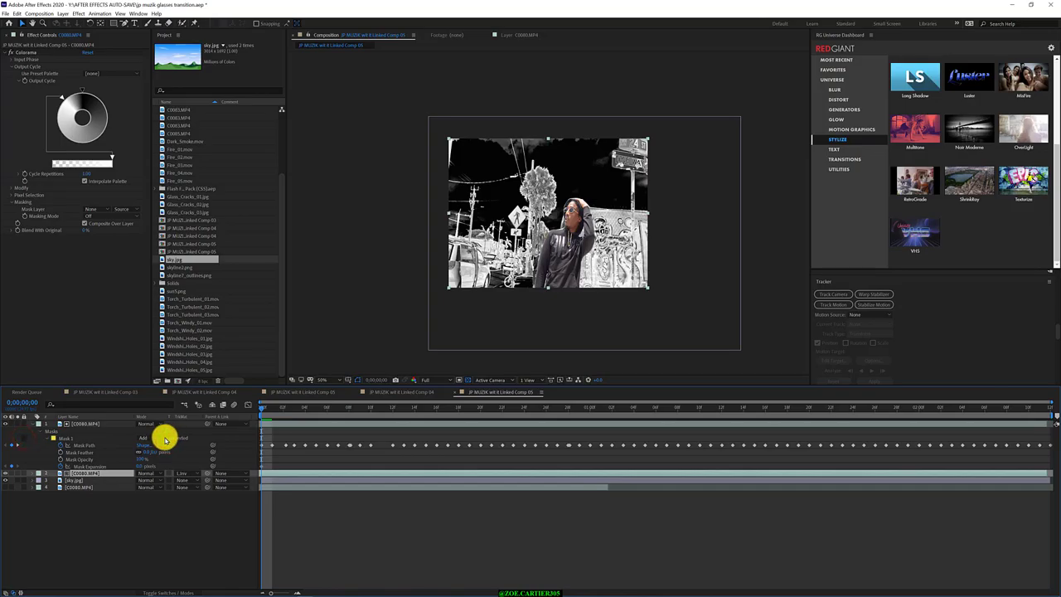
{"action": "left_click", "coordinate": [150, 438]}
{"action": "left_click", "coordinate": [155, 465]}
{"action": "left_click", "coordinate": [152, 438]}
{"action": "left_click", "coordinate": [155, 446]}
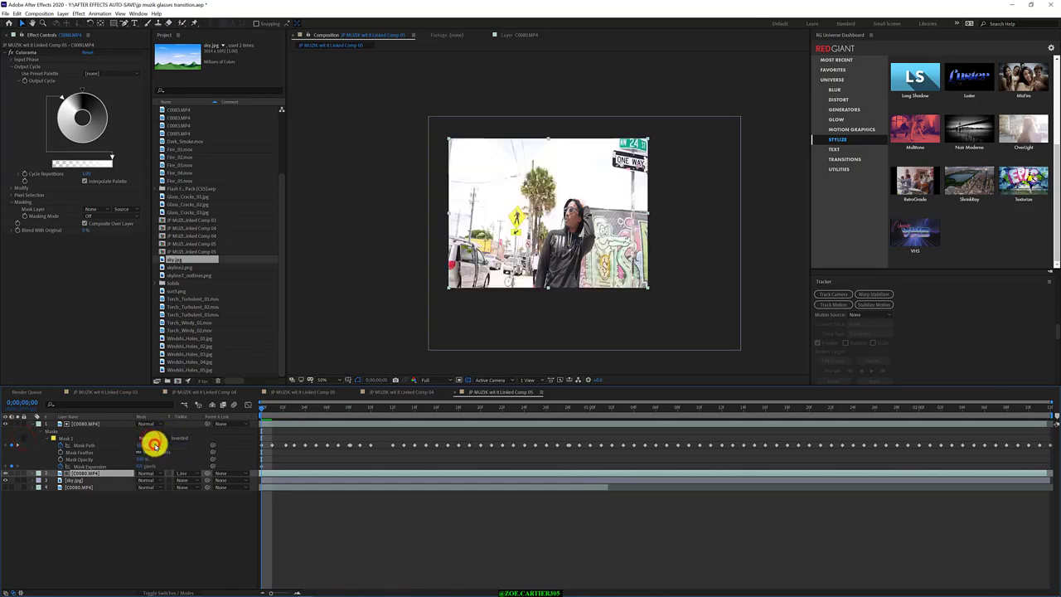
{"action": "left_click", "coordinate": [154, 445]}
{"action": "left_click", "coordinate": [161, 456]}
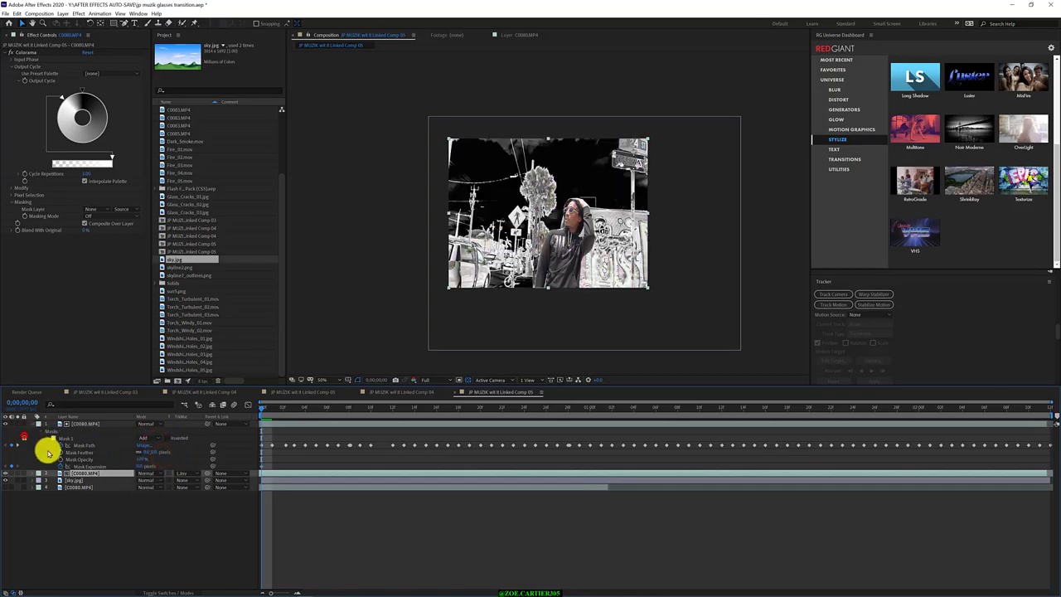
Step: Try Luma and Luma Inverted track mattes on the sky.jpg layer, toggling the visibility of the layer above it
{"action": "left_click", "coordinate": [78, 480]}
{"action": "left_click", "coordinate": [189, 480]}
{"action": "left_click", "coordinate": [202, 514]}
{"action": "left_click", "coordinate": [190, 480]}
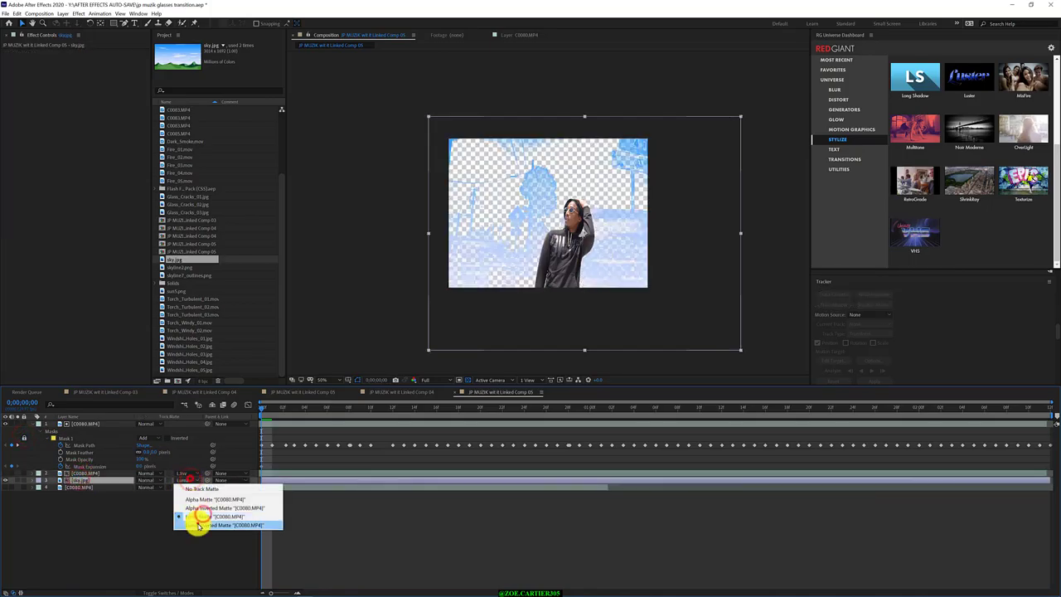
{"action": "left_click", "coordinate": [198, 524]}
{"action": "left_click", "coordinate": [6, 473]}
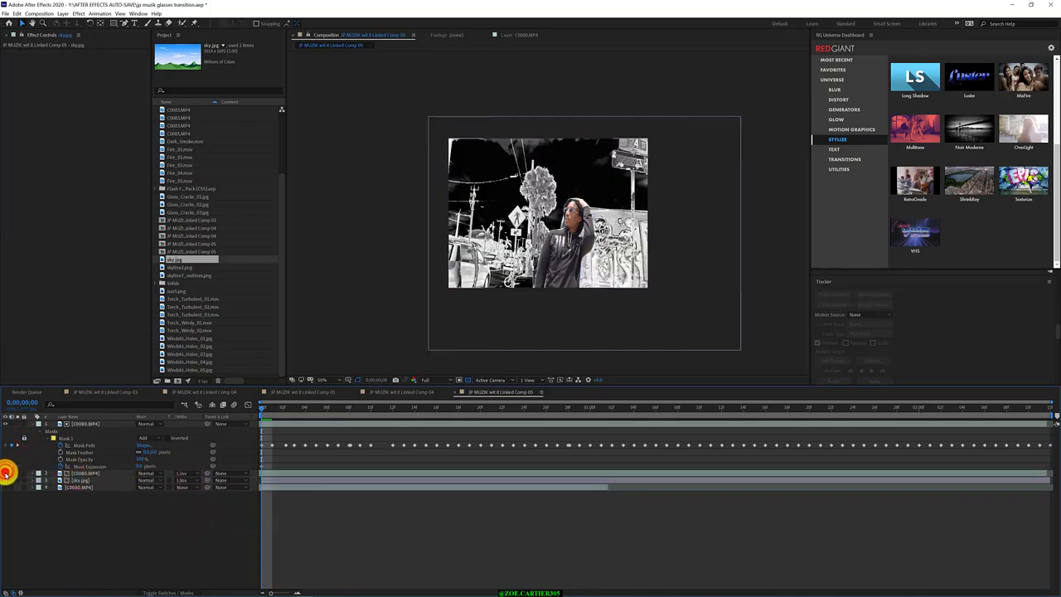
{"action": "left_click", "coordinate": [6, 473]}
Step: Remove the track mattes from the Colorama C0080.MP4 layer and sky.jpg, and move the Colorama layer below sky.jpg
{"action": "left_click", "coordinate": [190, 472]}
{"action": "left_click", "coordinate": [192, 506]}
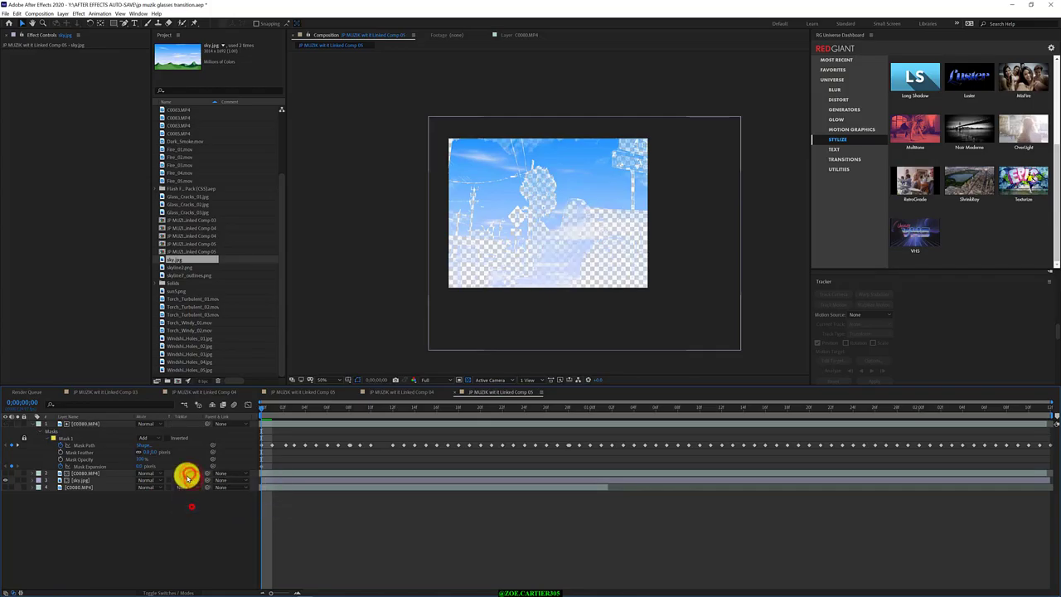
{"action": "left_click", "coordinate": [187, 476]}
{"action": "left_click", "coordinate": [187, 517]}
{"action": "left_click", "coordinate": [6, 473]}
{"action": "left_click", "coordinate": [5, 472]}
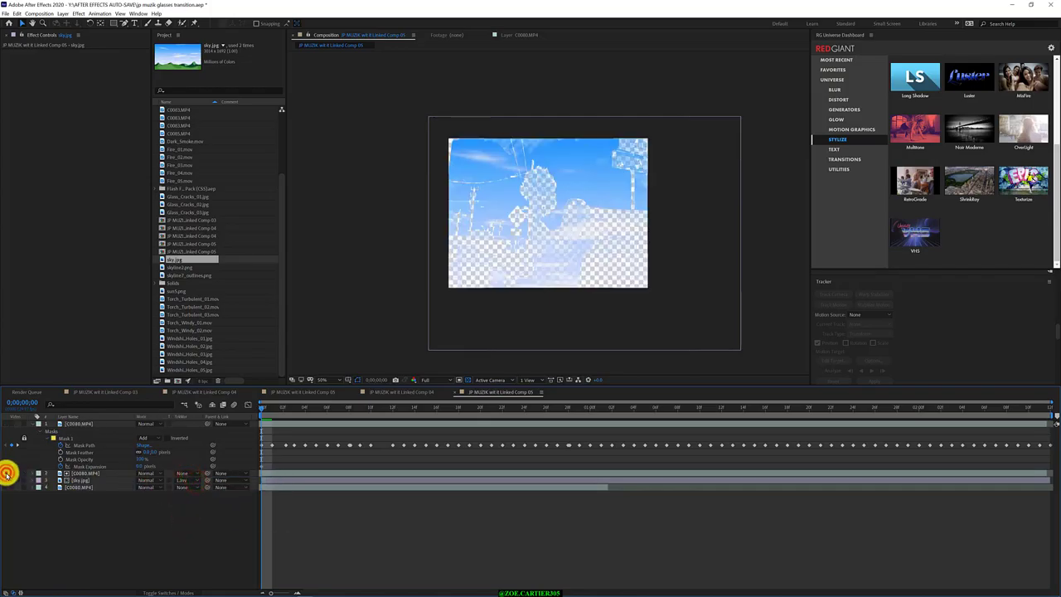
{"action": "left_click", "coordinate": [6, 473]}
{"action": "left_click", "coordinate": [184, 480]}
{"action": "left_click", "coordinate": [188, 487]}
{"action": "left_click_drag", "start_coordinate": [78, 473], "coordinate": [78, 483]}
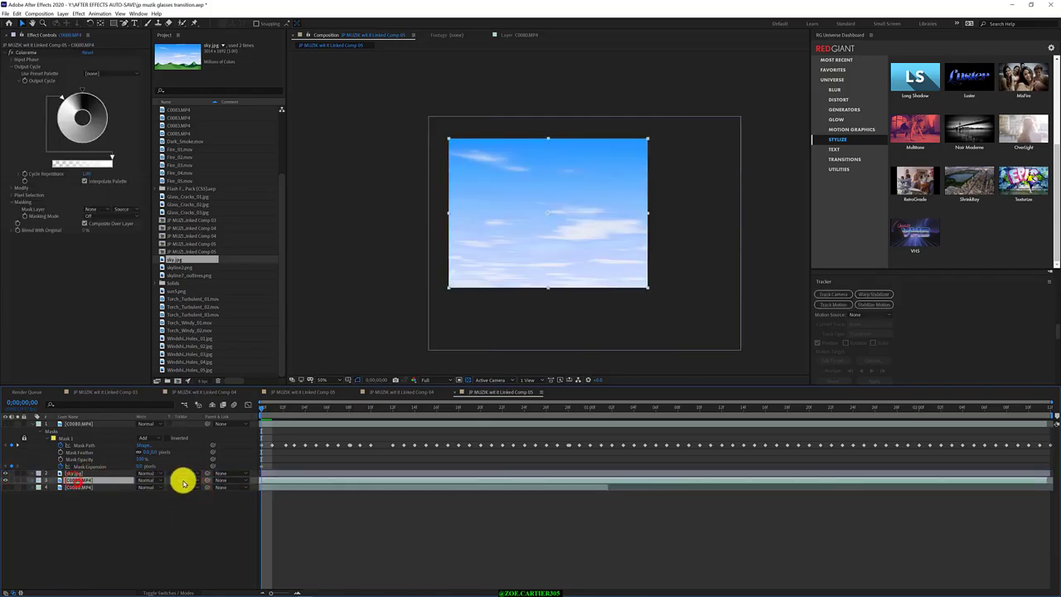
Step: Try Luma Inverted and Luma mattes from sky.jpg on the Colorama layer, ending with No Track Matte
{"action": "left_click", "coordinate": [186, 481]}
{"action": "left_click", "coordinate": [200, 525]}
{"action": "left_click", "coordinate": [192, 482]}
{"action": "left_click", "coordinate": [201, 518]}
{"action": "left_click", "coordinate": [196, 481]}
{"action": "left_click", "coordinate": [196, 490]}
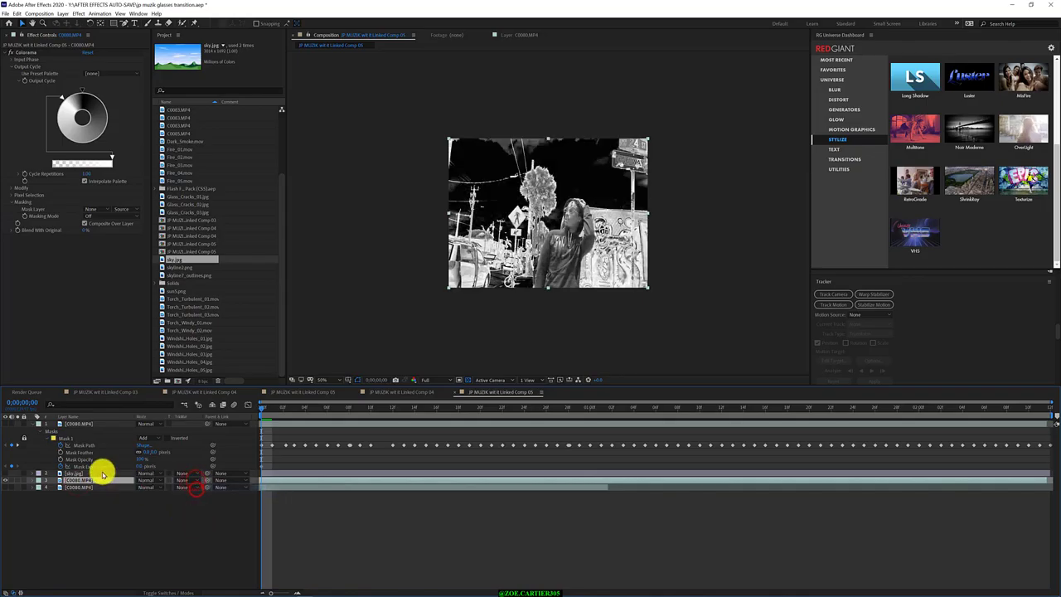
Step: Show the masked C0080.MP4 layer, collapse its properties, and lock it
{"action": "left_click", "coordinate": [5, 425]}
{"action": "left_click", "coordinate": [33, 424]}
{"action": "left_click", "coordinate": [24, 424]}
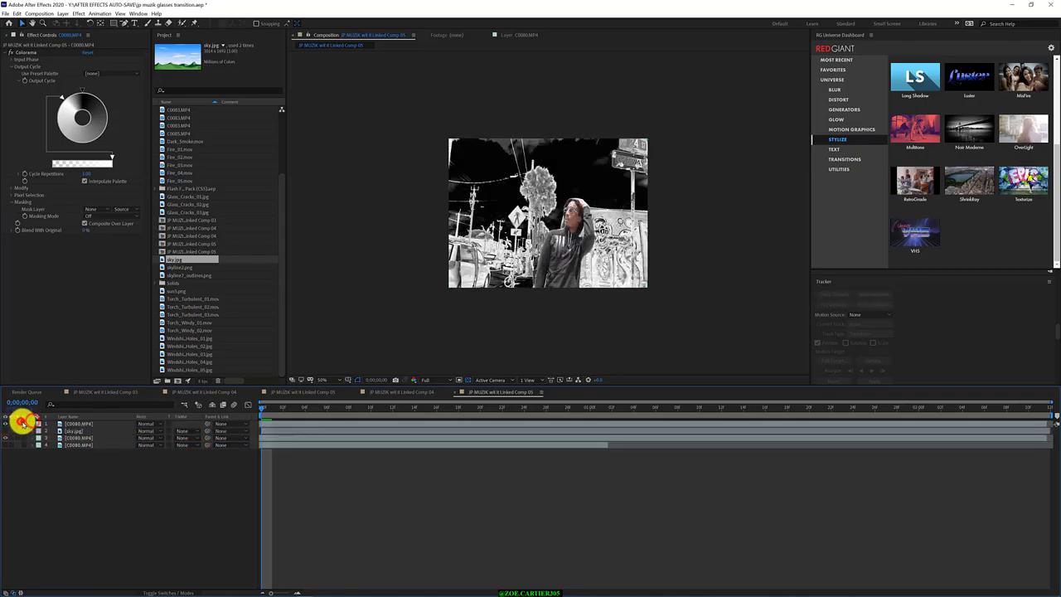
{"action": "left_click", "coordinate": [5, 432]}
{"action": "left_click", "coordinate": [4, 431]}
{"action": "right_click", "coordinate": [475, 167]}
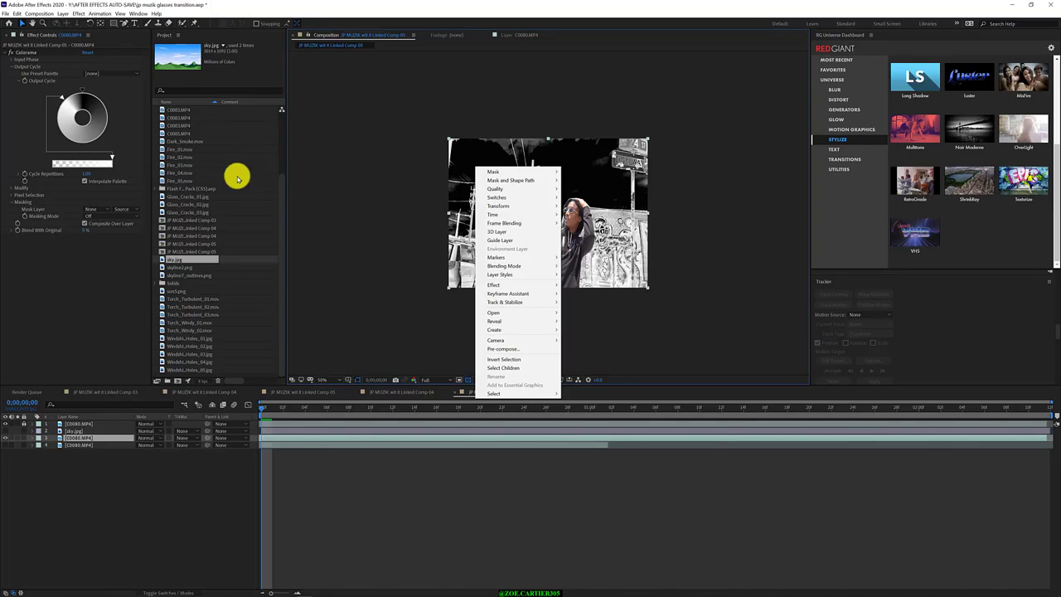
{"action": "left_click", "coordinate": [380, 171]}
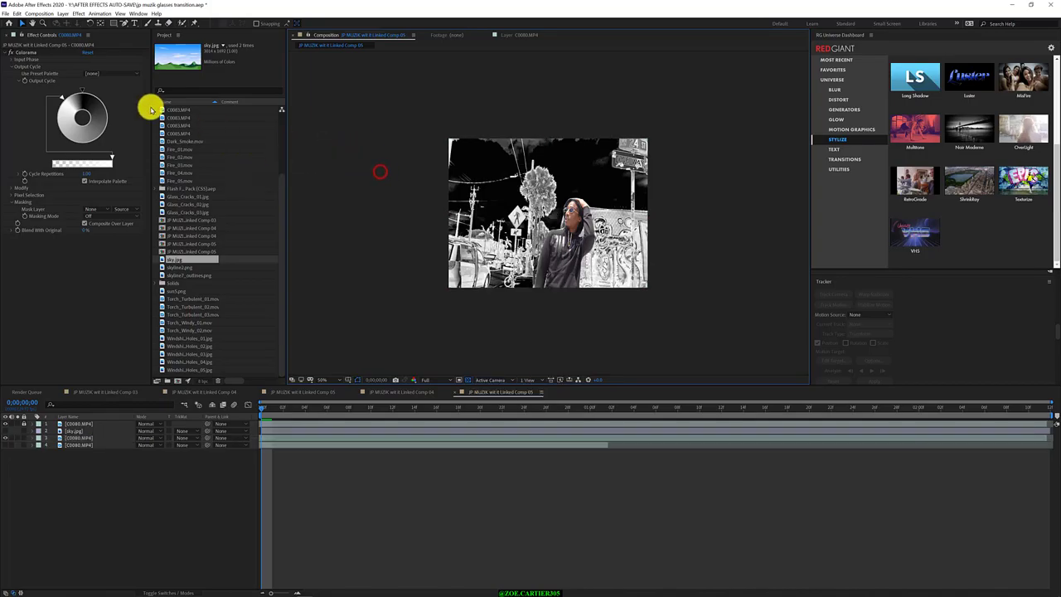
Step: Move a color stop counterclockwise on the Colorama Output Cycle wheel and place sky.jpg below the Colorama layer
{"action": "left_click_drag", "start_coordinate": [83, 89], "coordinate": [59, 104]}
{"action": "left_click", "coordinate": [100, 470]}
{"action": "left_click_drag", "start_coordinate": [104, 430], "coordinate": [106, 446]}
Step: Try Luma Inverted and Luma mattes from the Colorama layer on sky.jpg, then show the Colorama layer again
{"action": "left_click", "coordinate": [192, 437]}
{"action": "left_click", "coordinate": [210, 482]}
{"action": "left_click", "coordinate": [190, 437]}
{"action": "left_click", "coordinate": [199, 475]}
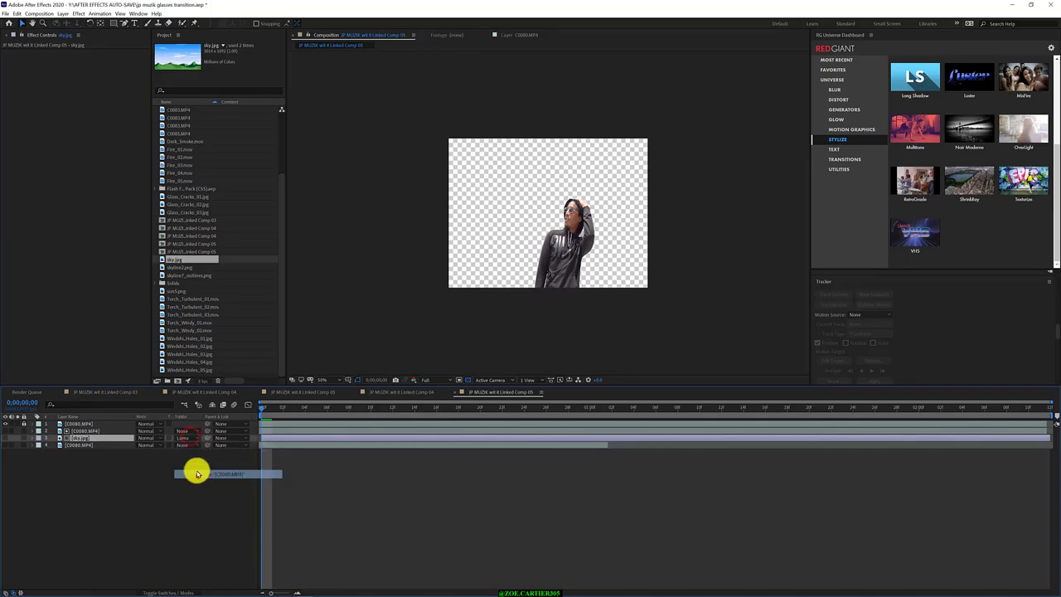
{"action": "left_click", "coordinate": [83, 430]}
{"action": "left_click", "coordinate": [5, 431]}
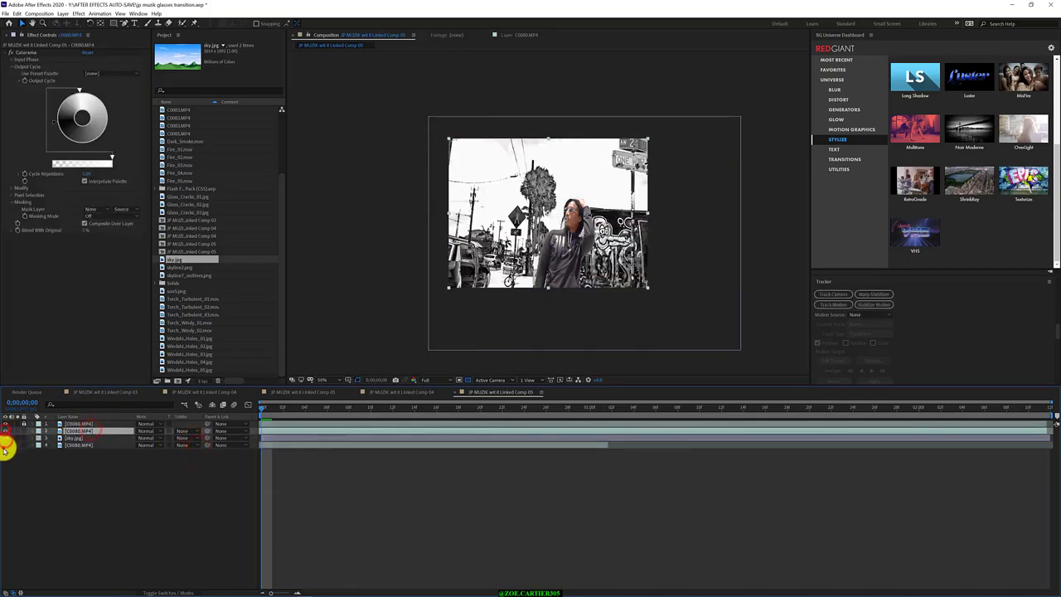
Step: Try moving sky.jpg above the Colorama layer and using it as a Luma or Luma Inverted matte for that layer
{"action": "left_click_drag", "start_coordinate": [66, 438], "coordinate": [73, 428]}
{"action": "left_click", "coordinate": [103, 437]}
{"action": "left_click", "coordinate": [184, 436]}
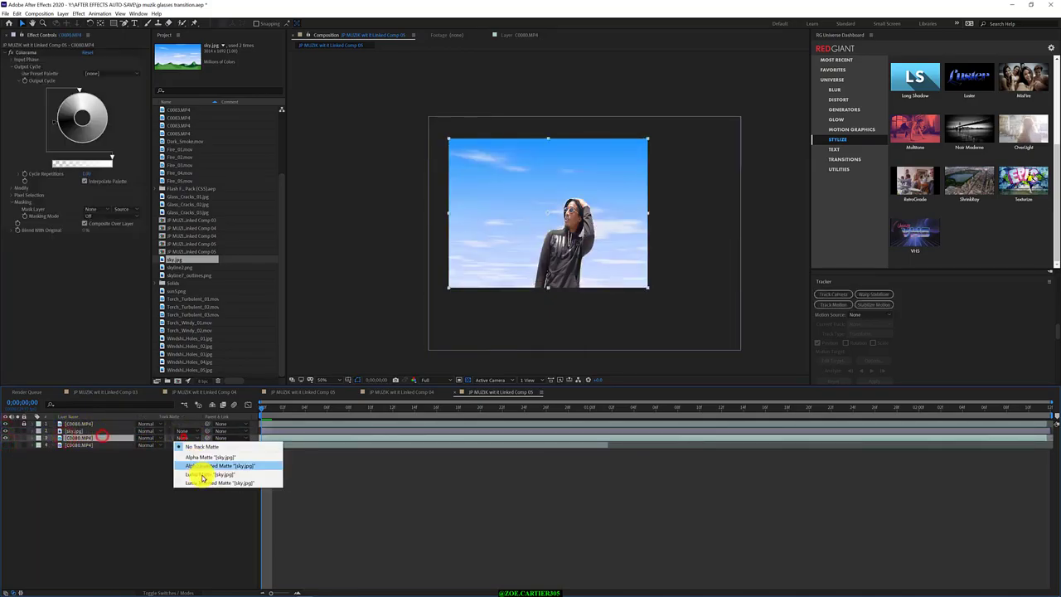
{"action": "left_click", "coordinate": [204, 477]}
{"action": "left_click", "coordinate": [189, 438]}
{"action": "left_click", "coordinate": [203, 483]}
{"action": "left_click", "coordinate": [196, 438]}
{"action": "left_click", "coordinate": [204, 474]}
Step: Try Luma and Luma Inverted mattes from the masked top layer on sky.jpg, checking with layer visibility
{"action": "left_click", "coordinate": [92, 431]}
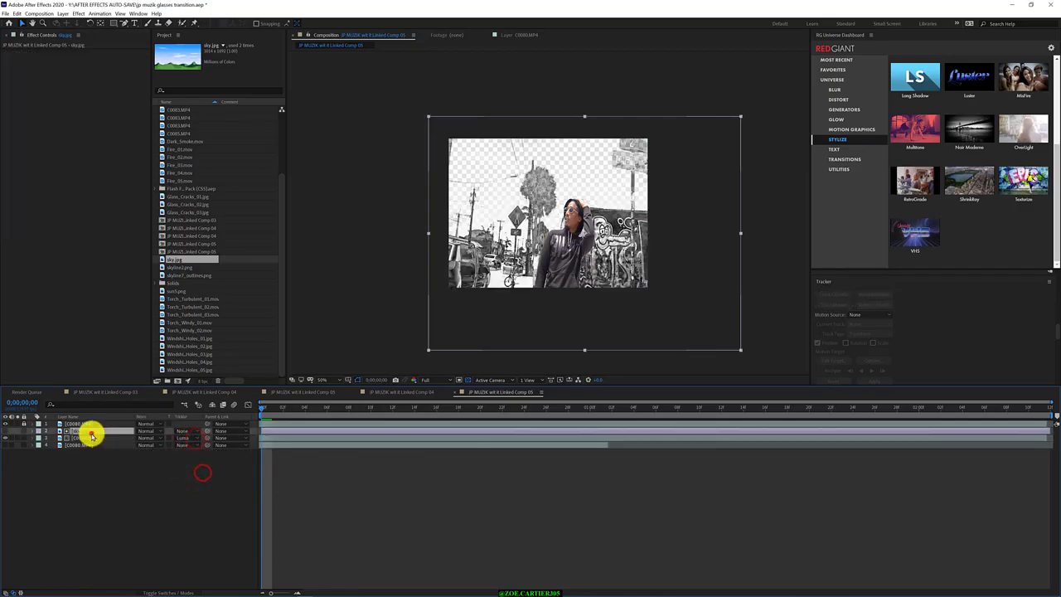
{"action": "left_click", "coordinate": [185, 431]}
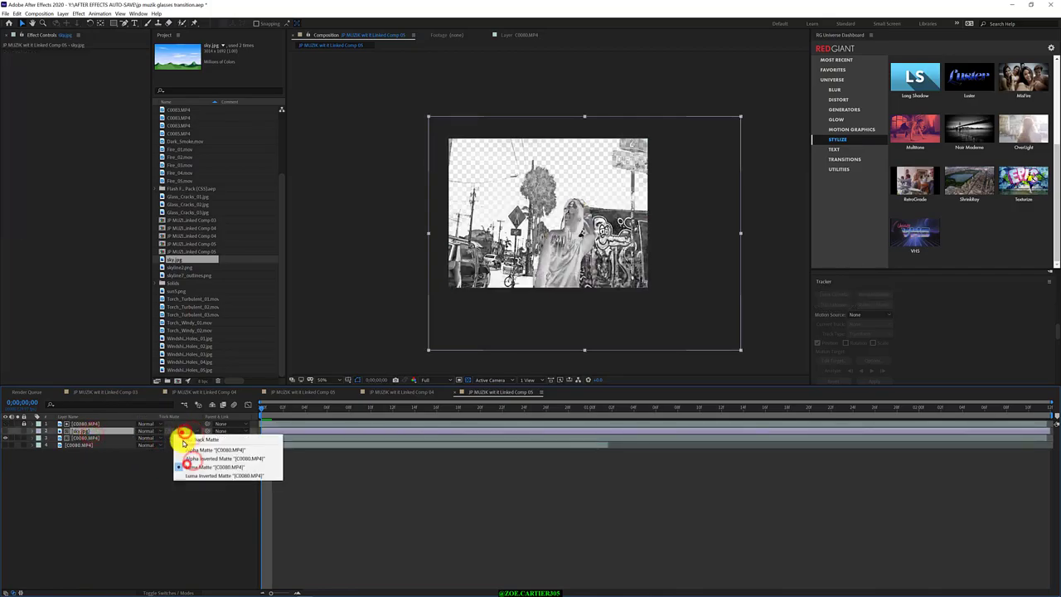
{"action": "left_click", "coordinate": [199, 476]}
{"action": "left_click", "coordinate": [8, 425]}
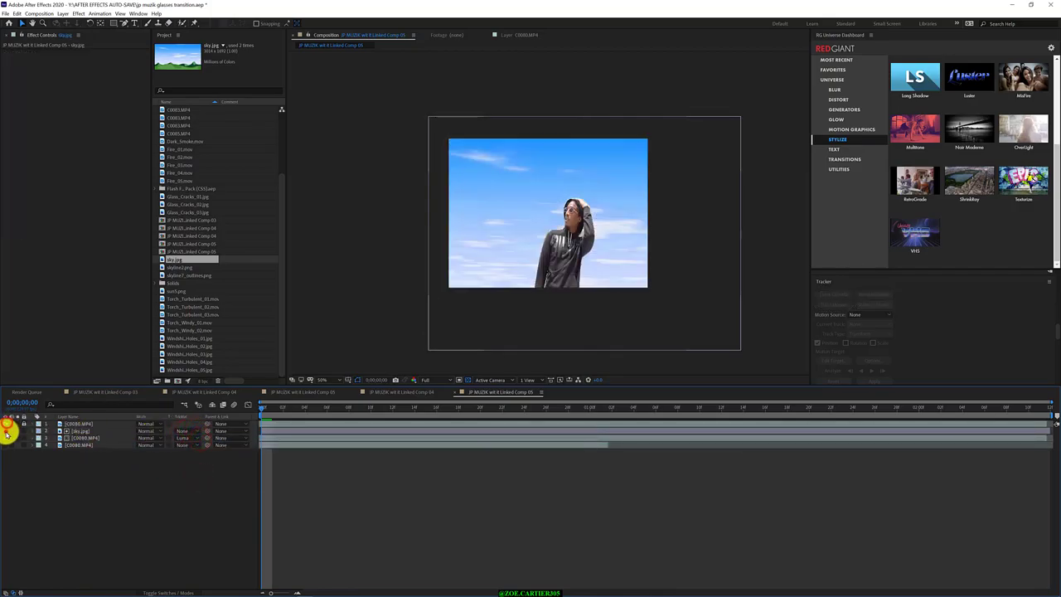
{"action": "left_click", "coordinate": [7, 432]}
Step: Move sky.jpg below the Colorama layer, make it visible, and set the Colorama layer to No Track Matte
{"action": "left_click_drag", "start_coordinate": [82, 431], "coordinate": [85, 441]}
{"action": "left_click", "coordinate": [86, 432]}
{"action": "left_click", "coordinate": [7, 437]}
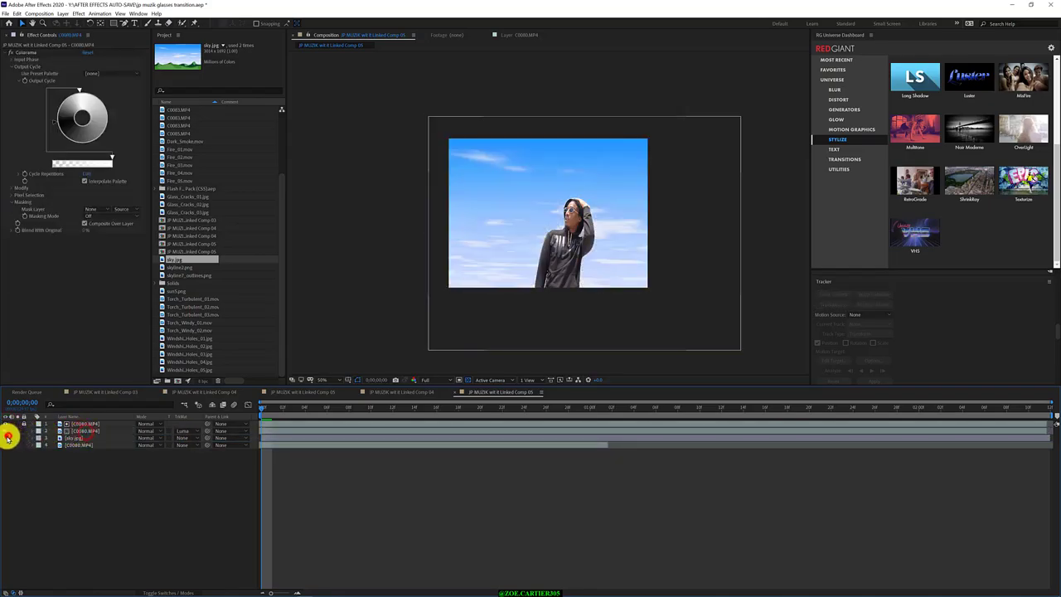
{"action": "left_click", "coordinate": [181, 431]}
{"action": "left_click", "coordinate": [187, 442]}
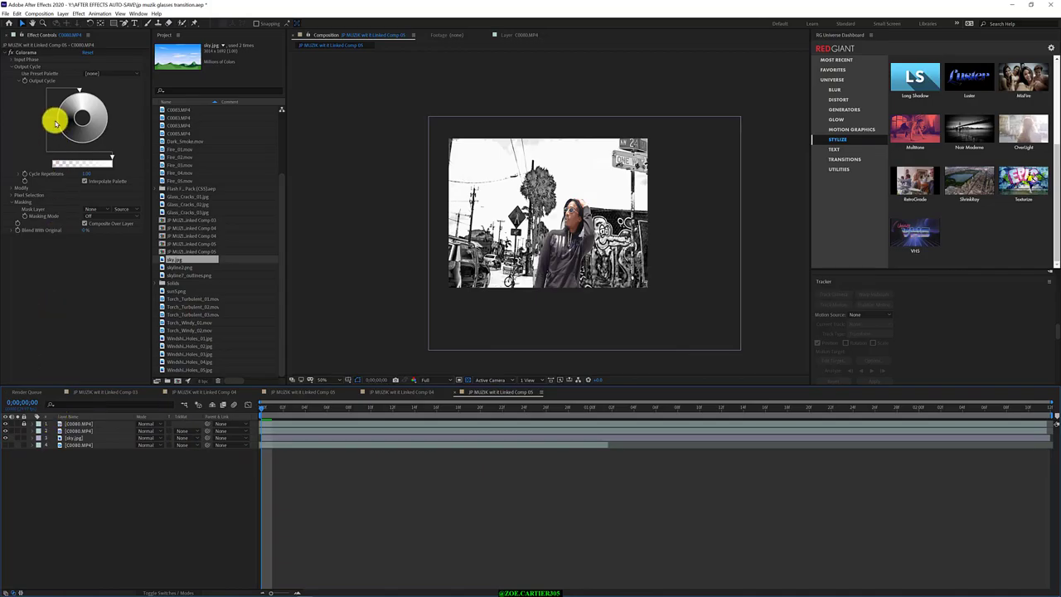
Step: Move the black color stop to the upper right of the Colorama Output Cycle wheel and set the stop's opacity slider to maximum
{"action": "left_click_drag", "start_coordinate": [56, 122], "coordinate": [100, 100]}
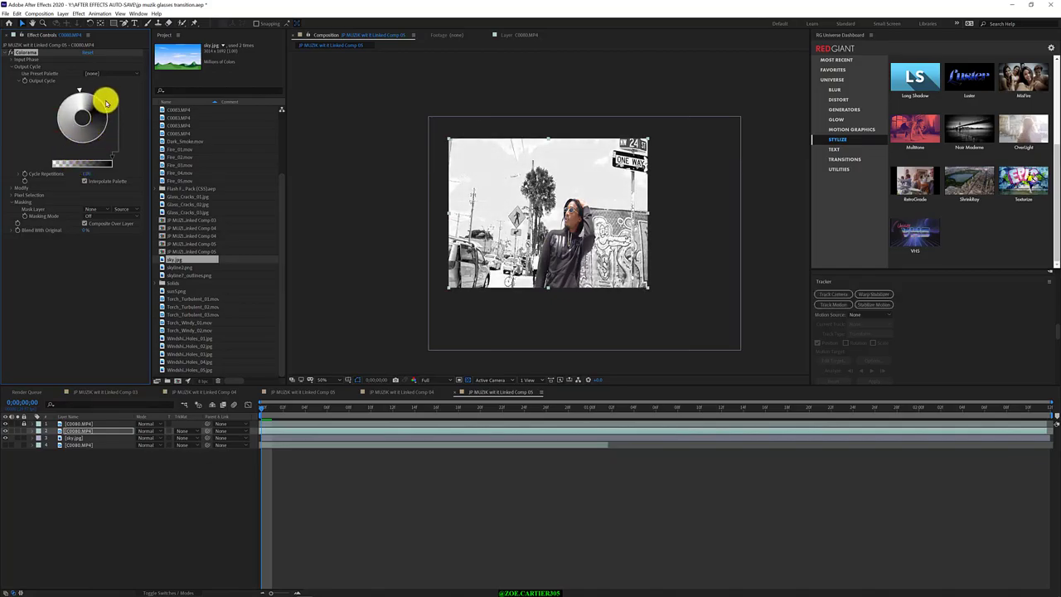
{"action": "left_click_drag", "start_coordinate": [112, 160], "coordinate": [150, 171]}
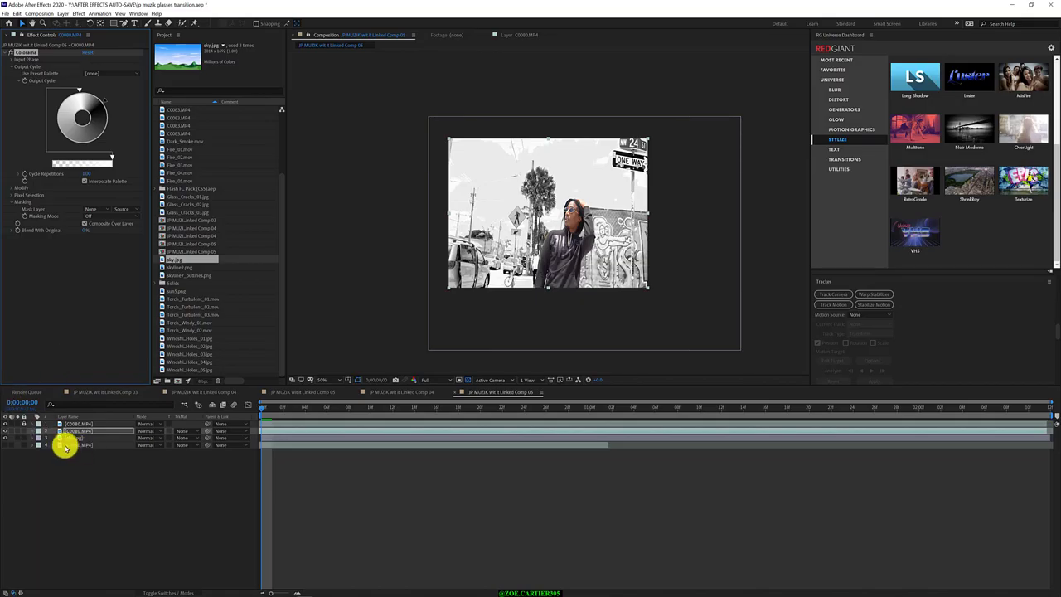
Step: Try a Luma Inverted Matte on the Colorama layer, undo it, and toggle the visibility of the masked top layer
{"action": "left_click", "coordinate": [189, 431]}
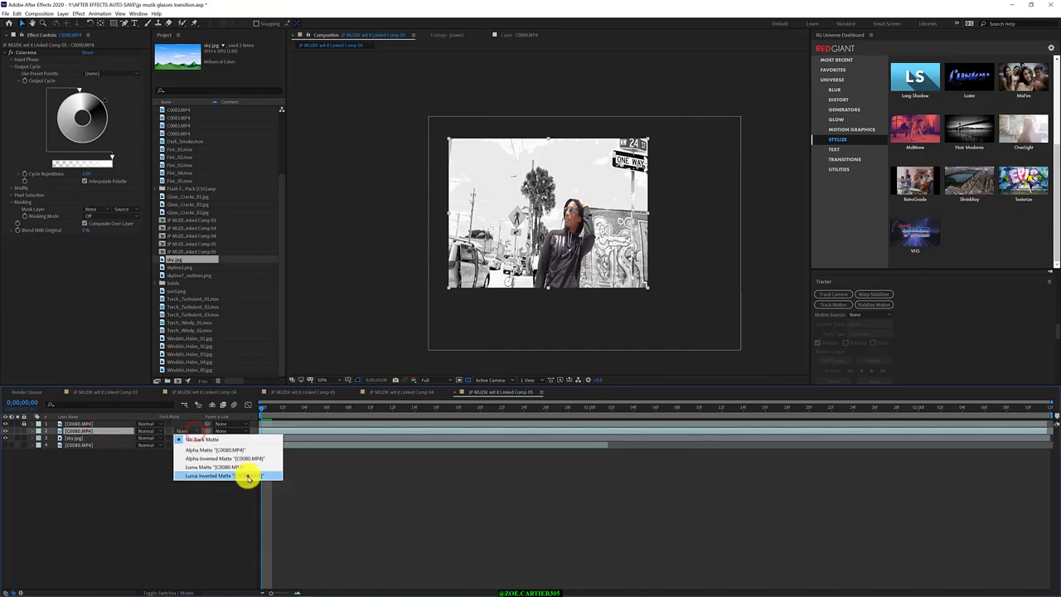
{"action": "left_click", "coordinate": [248, 477]}
{"action": "key", "text": "ctrl+z"}
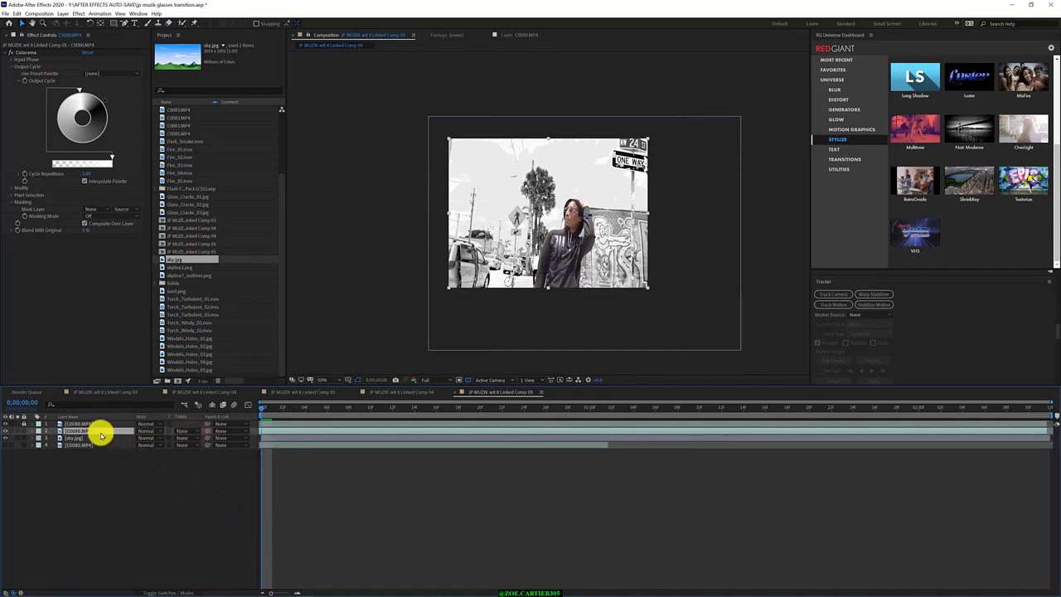
{"action": "left_click", "coordinate": [63, 426]}
{"action": "left_click", "coordinate": [5, 424]}
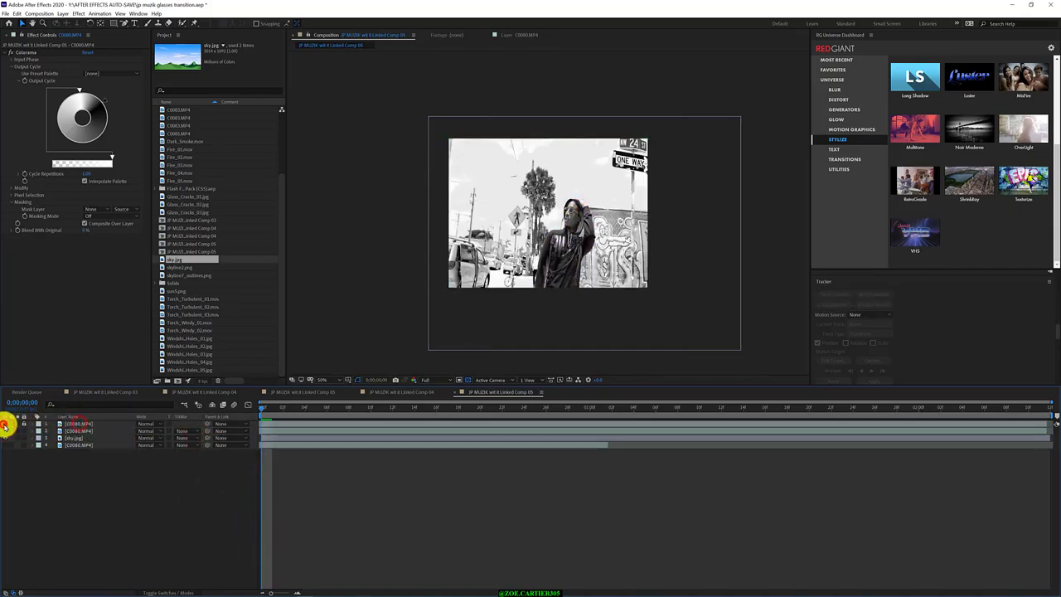
{"action": "left_click", "coordinate": [5, 424]}
Step: Move the Colorama layer below sky.jpg, test a luma matte on it, and reset it to No Track Matte with sky.jpg shown
{"action": "left_click", "coordinate": [102, 430]}
{"action": "left_click_drag", "start_coordinate": [102, 431], "coordinate": [103, 440]}
{"action": "left_click", "coordinate": [182, 438]}
{"action": "left_click", "coordinate": [198, 479]}
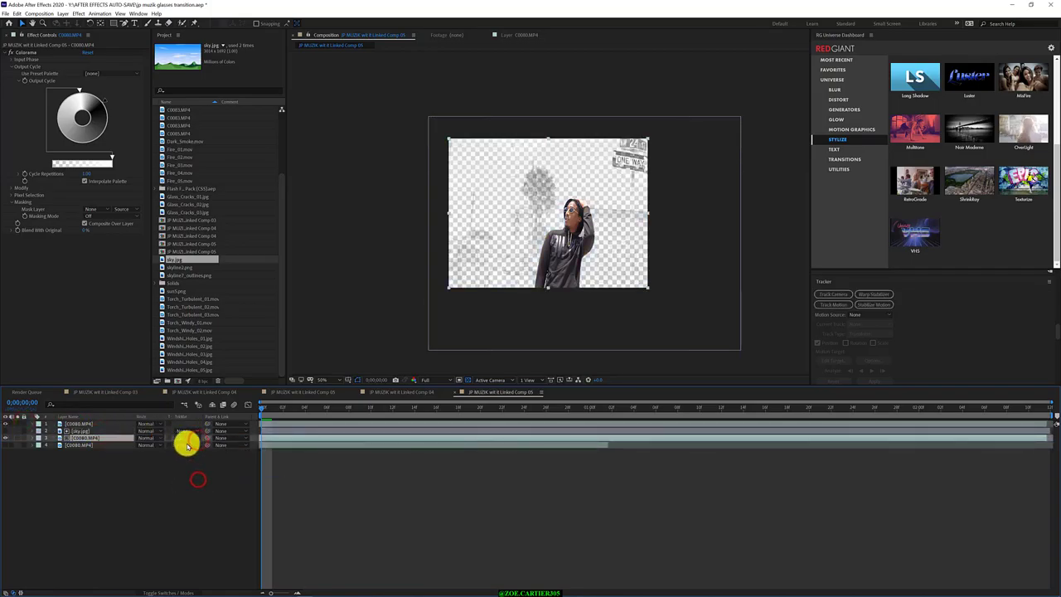
{"action": "left_click", "coordinate": [5, 439]}
{"action": "left_click", "coordinate": [189, 437]}
{"action": "left_click", "coordinate": [192, 446]}
{"action": "left_click", "coordinate": [5, 432]}
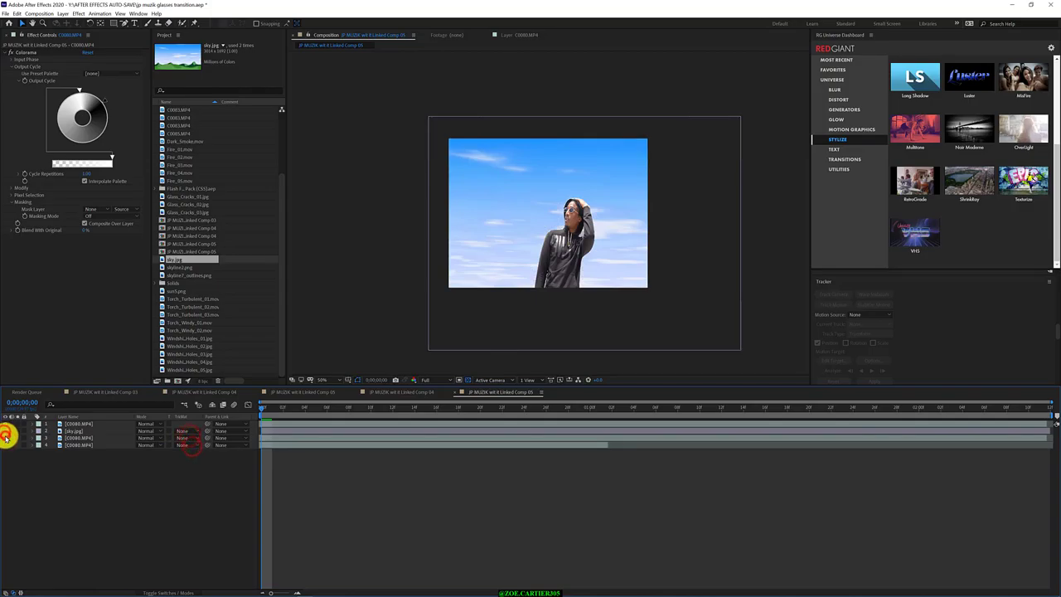
Step: Expand the Colorama layer, set the masked top layer's label color to Red, and expand that layer's mask properties
{"action": "left_click", "coordinate": [34, 438]}
{"action": "left_click", "coordinate": [46, 453]}
{"action": "left_click", "coordinate": [46, 454]}
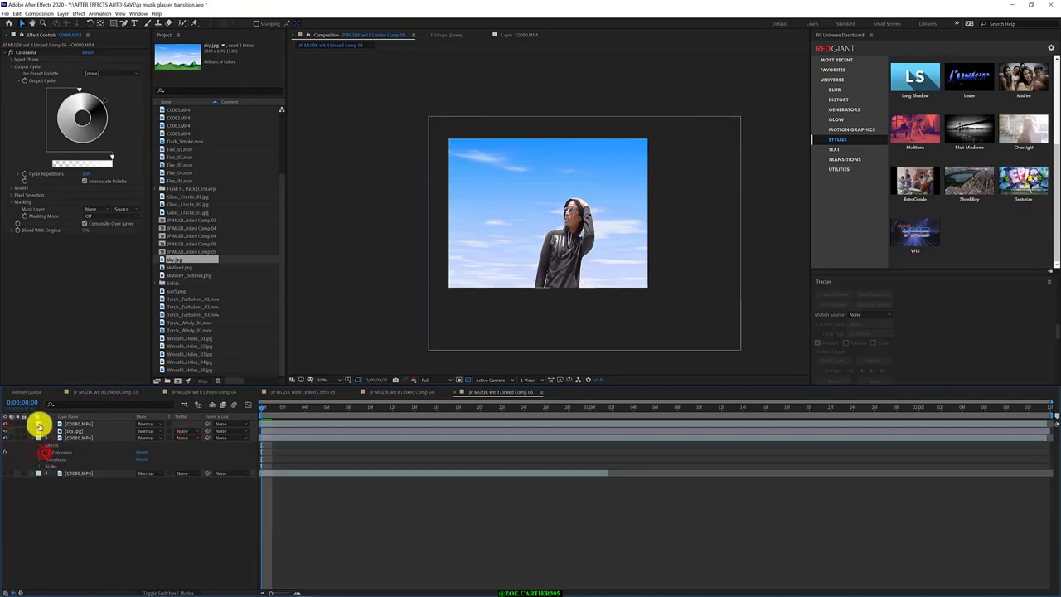
{"action": "left_click", "coordinate": [38, 425]}
{"action": "left_click", "coordinate": [81, 432]}
{"action": "left_click", "coordinate": [99, 422]}
{"action": "left_click", "coordinate": [32, 425]}
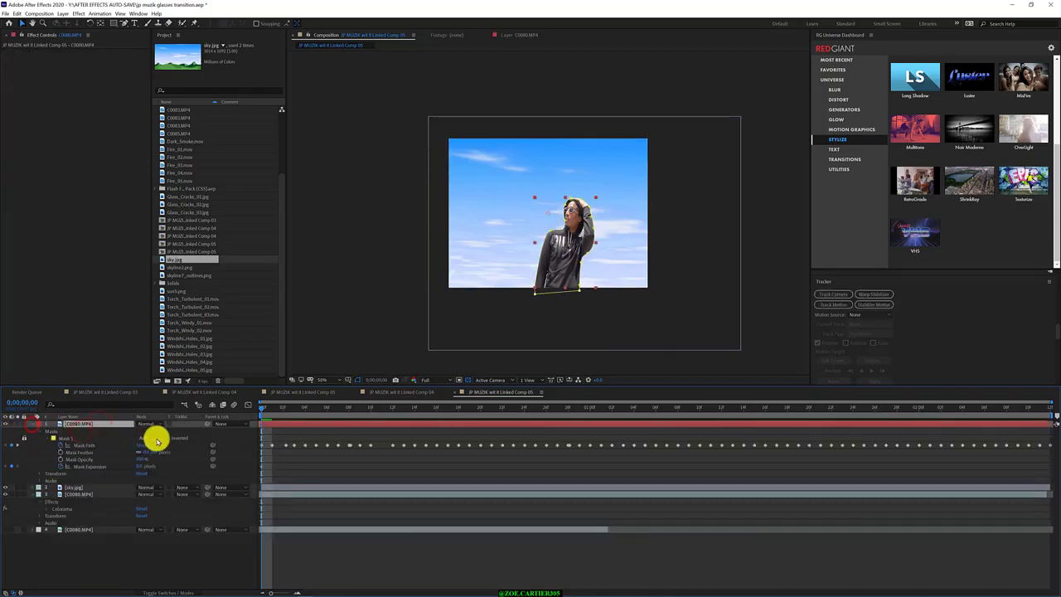
Step: Unlock Mask 1, turn on its Inverted option, and test another mask mode before returning it to Add
{"action": "left_click", "coordinate": [24, 435]}
{"action": "left_click", "coordinate": [165, 440]}
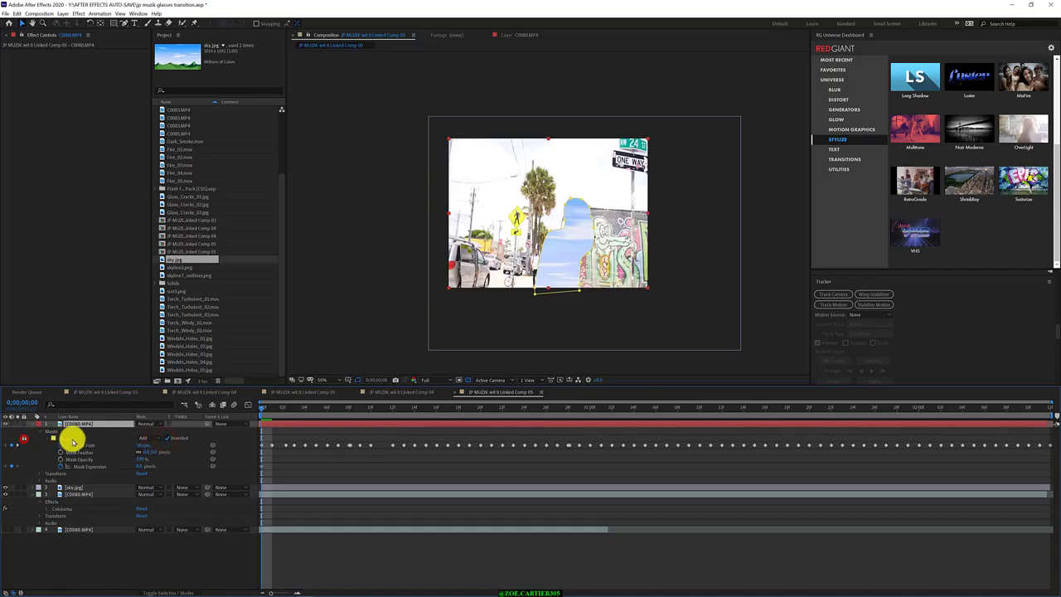
{"action": "left_click", "coordinate": [145, 439]}
{"action": "left_click", "coordinate": [152, 466]}
{"action": "left_click", "coordinate": [152, 438]}
{"action": "left_click", "coordinate": [154, 457]}
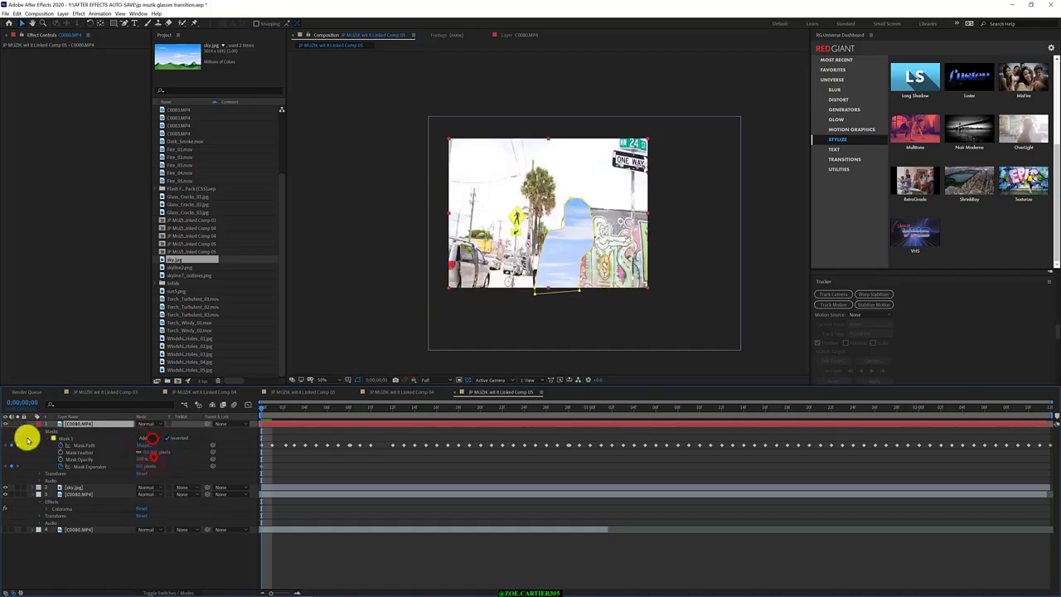
Step: Collapse the masked top layer, select the Colorama effect on the third layer, and toggle the upper layers' visibility
{"action": "left_click", "coordinate": [31, 425]}
{"action": "left_click", "coordinate": [82, 437]}
{"action": "left_click", "coordinate": [57, 452]}
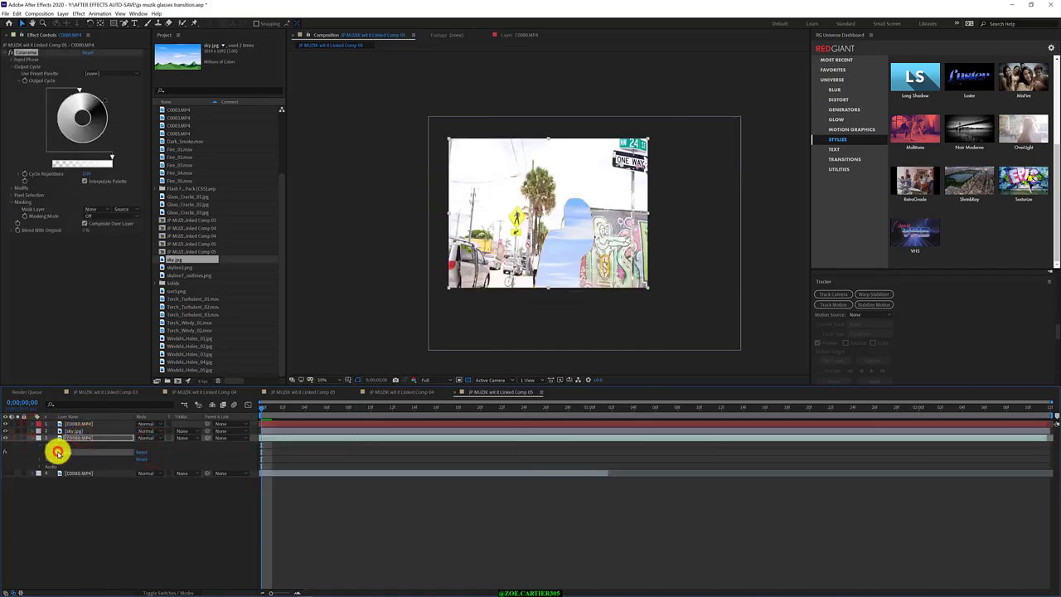
{"action": "left_click", "coordinate": [5, 425]}
{"action": "left_click", "coordinate": [7, 427]}
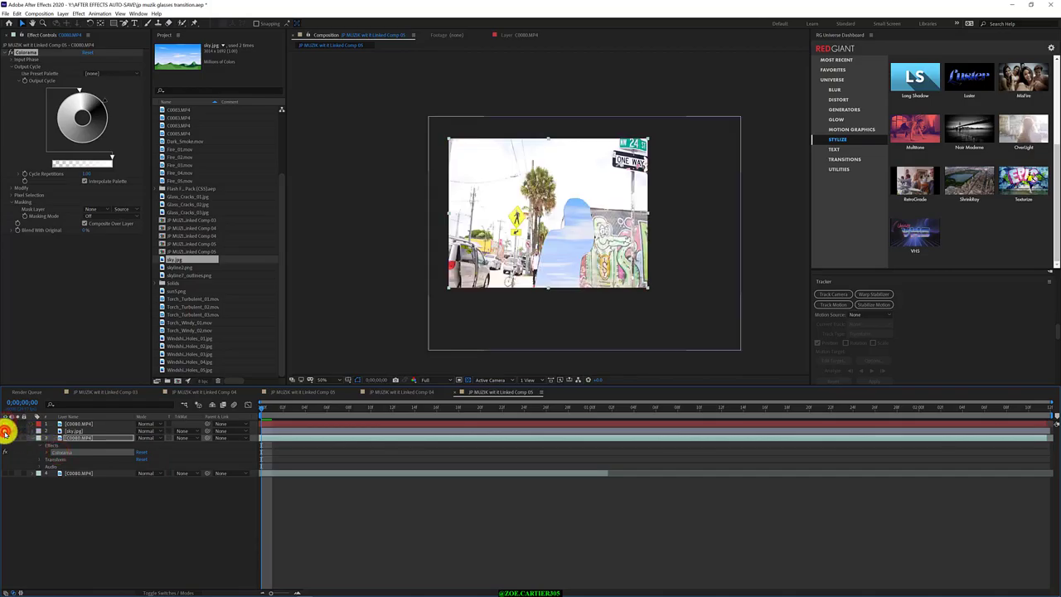
Step: Select the red-labelled masked C0080.MP4 layer at the top of the stack
{"action": "left_click", "coordinate": [82, 425]}
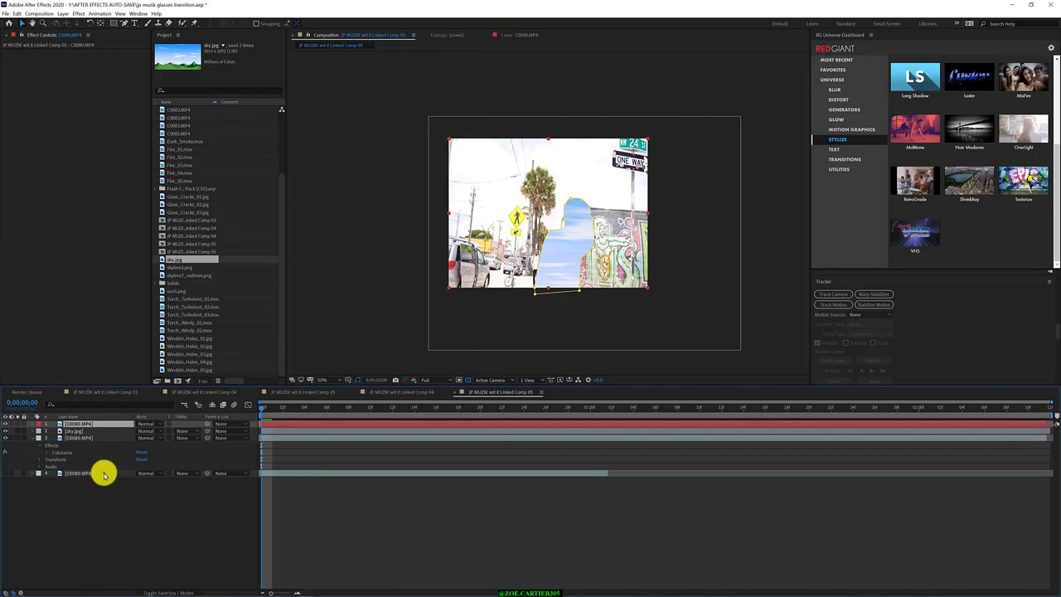
{"action": "left_click", "coordinate": [104, 474]}
{"action": "left_click", "coordinate": [69, 450]}
{"action": "left_click", "coordinate": [89, 425]}
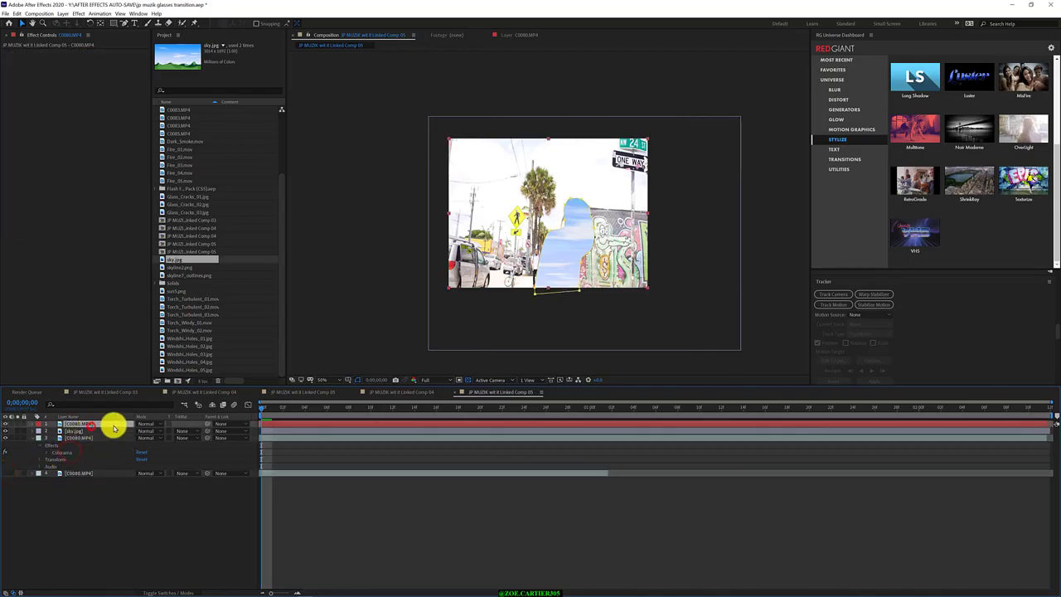
Step: Hide the red-labelled top layer and move sky.jpg below the Colorama layer, directly above the bottom C0080.MP4 layer
{"action": "left_click", "coordinate": [5, 426]}
{"action": "left_click", "coordinate": [68, 438]}
{"action": "left_click_drag", "start_coordinate": [76, 431], "coordinate": [75, 470]}
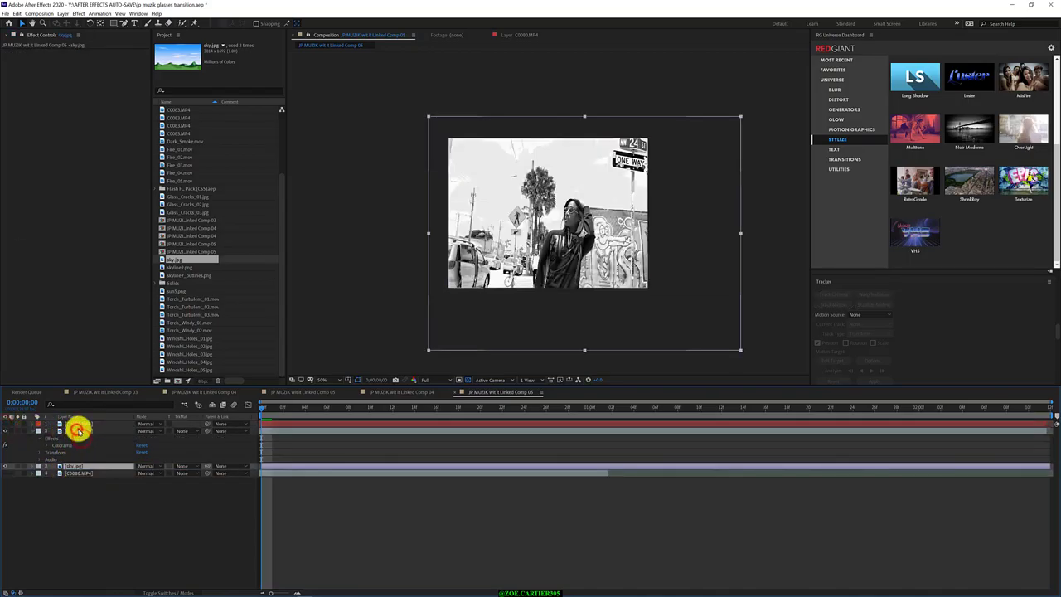
Step: Test the Luma, Alpha Inverted, and Alpha track mattes on the Colorama layer before returning it to No Track Matte
{"action": "left_click", "coordinate": [79, 430]}
{"action": "left_click", "coordinate": [184, 431]}
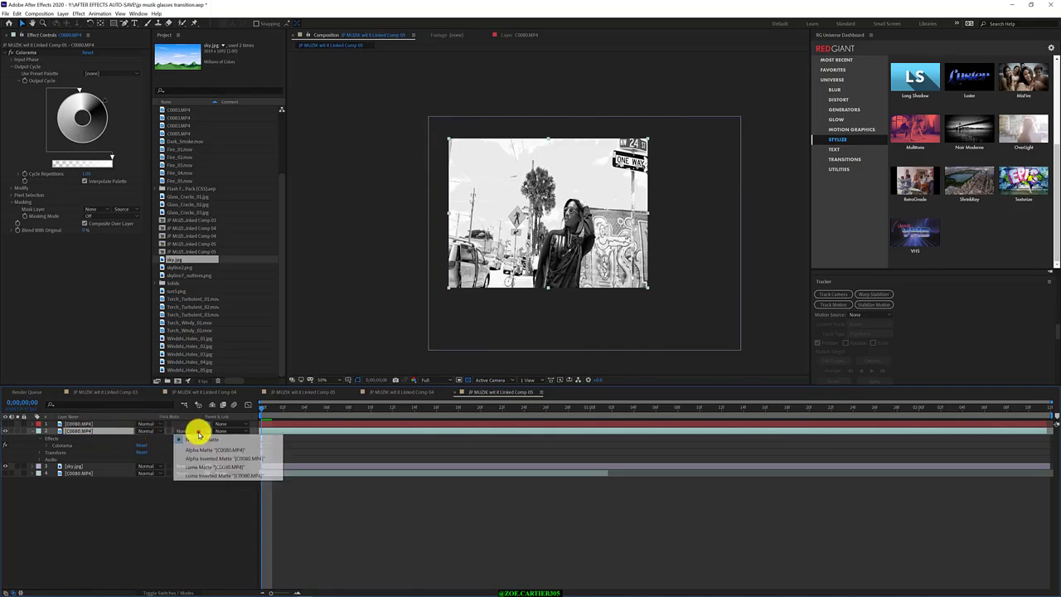
{"action": "left_click", "coordinate": [207, 466]}
{"action": "left_click", "coordinate": [191, 429]}
{"action": "left_click", "coordinate": [205, 456]}
{"action": "left_click", "coordinate": [191, 430]}
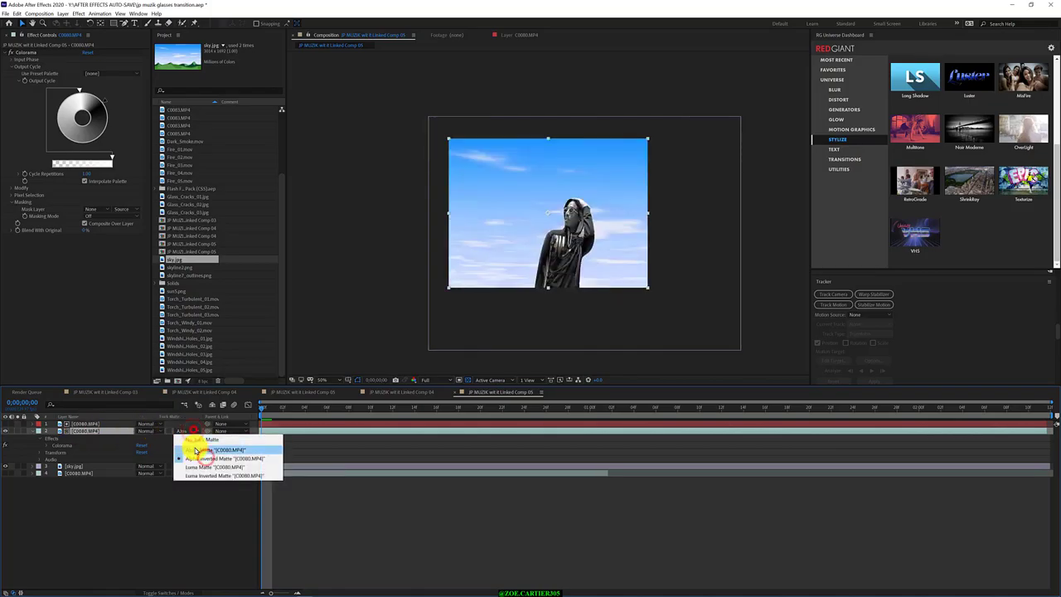
{"action": "left_click", "coordinate": [196, 451]}
{"action": "left_click", "coordinate": [192, 430]}
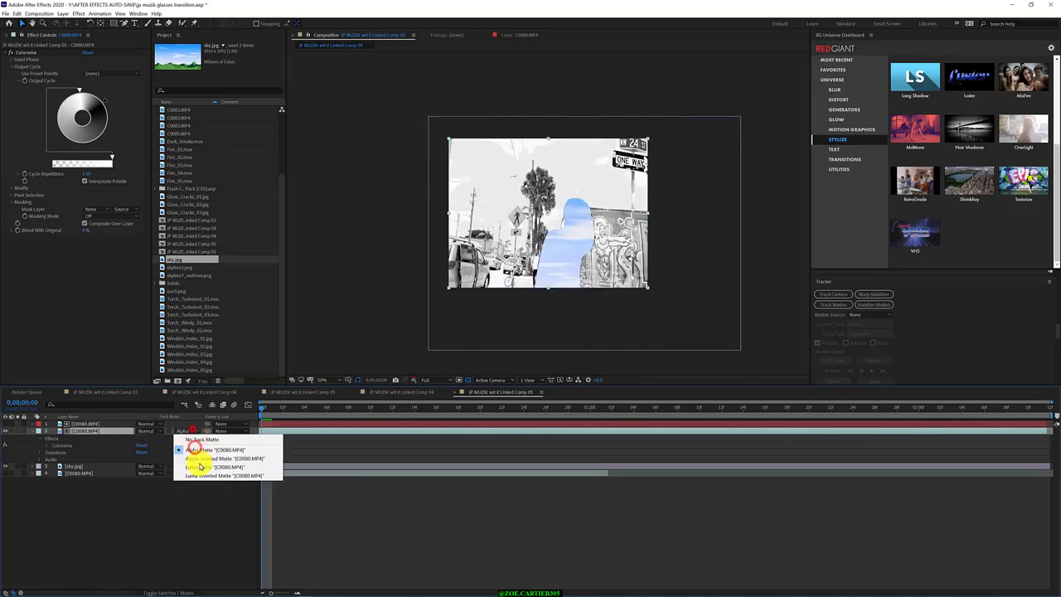
{"action": "left_click", "coordinate": [95, 467]}
{"action": "left_click", "coordinate": [183, 432]}
{"action": "left_click", "coordinate": [187, 438]}
Step: Toggle the red-labelled top layer's visibility, leave it hidden, and lock the layer
{"action": "left_click", "coordinate": [5, 424]}
{"action": "left_click", "coordinate": [5, 424]}
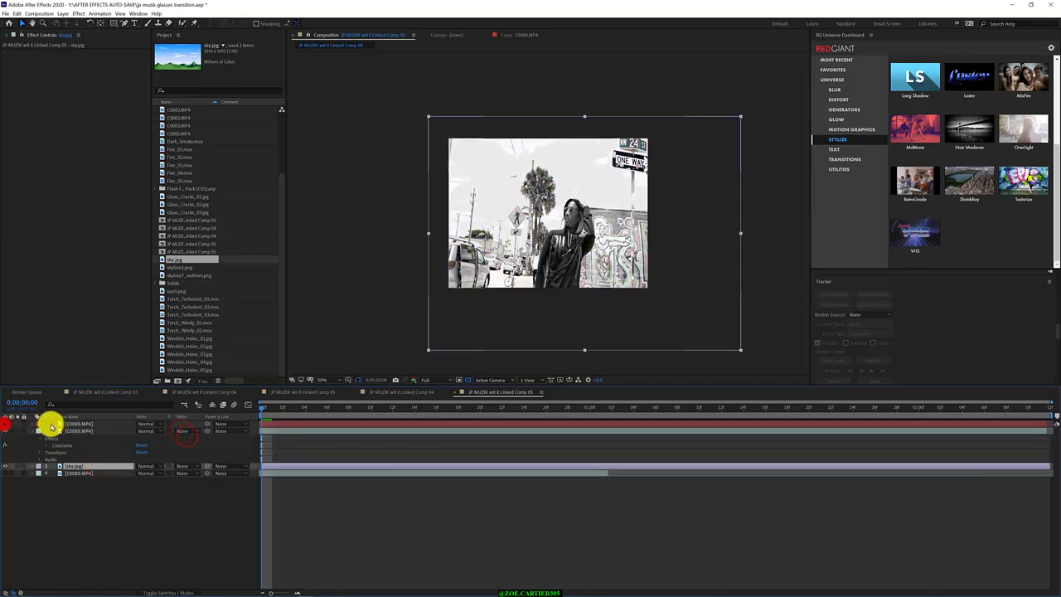
{"action": "left_click", "coordinate": [72, 425]}
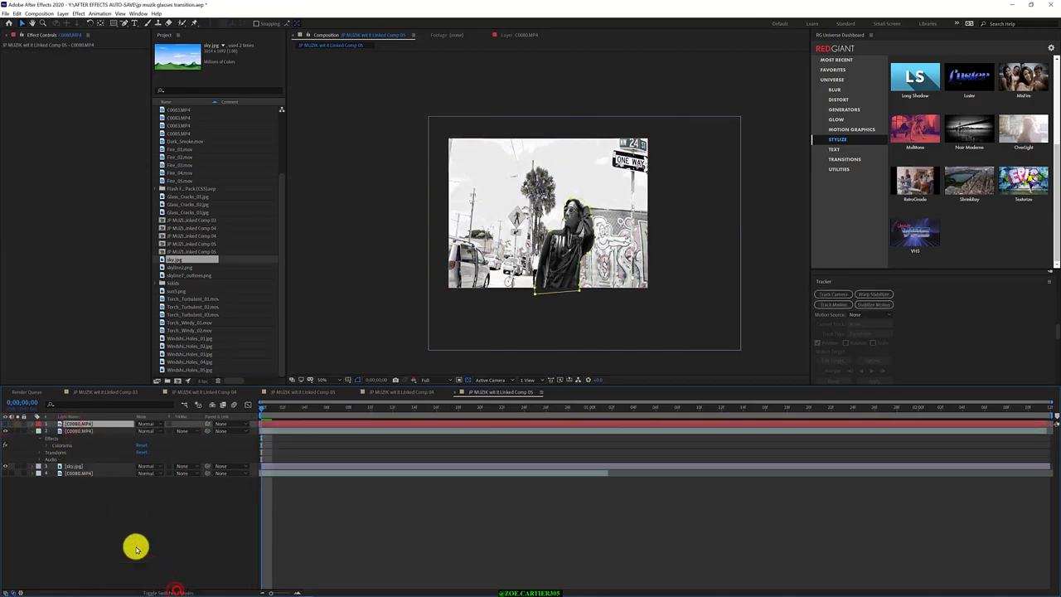
Step: Move the Colorama layer back below sky.jpg and set its track matte to Luma Matte
{"action": "left_click", "coordinate": [96, 431]}
{"action": "left_click_drag", "start_coordinate": [91, 432], "coordinate": [89, 473]}
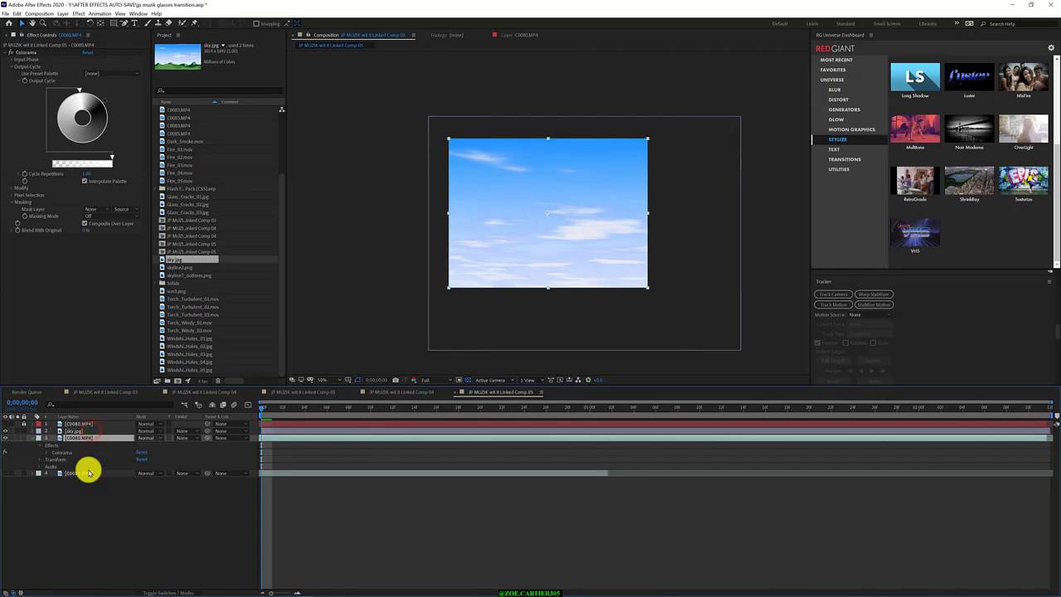
{"action": "left_click", "coordinate": [184, 438]}
{"action": "left_click", "coordinate": [206, 473]}
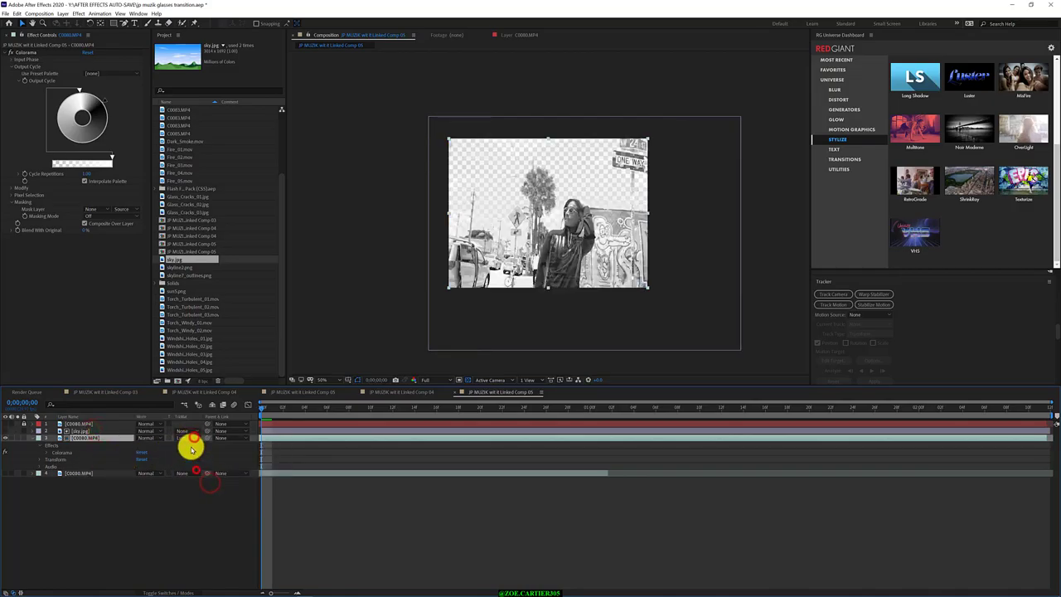
Step: Try repositioning the color points on the Colorama Output Cycle wheel and collapse the Masking settings
{"action": "double_click", "coordinate": [103, 100]}
{"action": "key", "text": "Escape"}
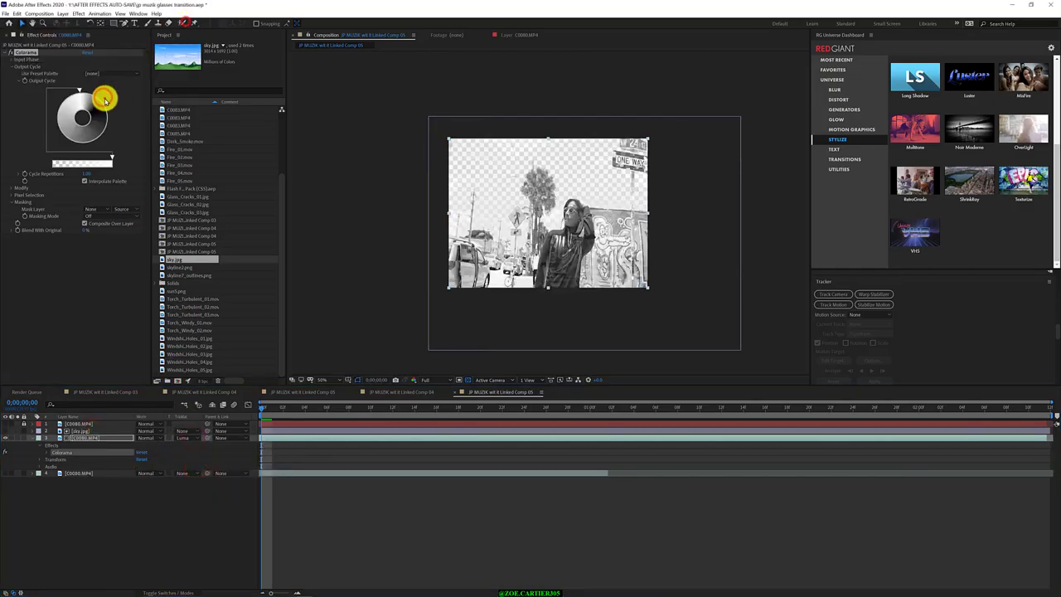
{"action": "left_click_drag", "start_coordinate": [104, 98], "coordinate": [89, 176]}
{"action": "left_click", "coordinate": [12, 200]}
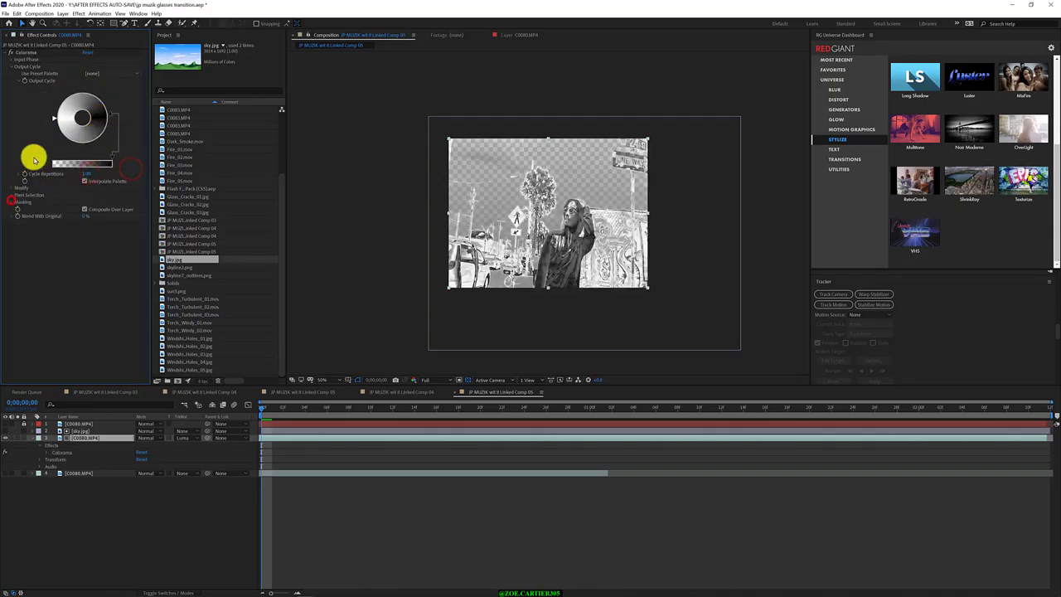
Step: Reset Colorama, switch its layer's track matte to Luma Inverted, and apply the Ramp Grey preset palette
{"action": "left_click", "coordinate": [87, 52]}
{"action": "left_click", "coordinate": [100, 73]}
{"action": "left_click", "coordinate": [47, 242]}
{"action": "left_click", "coordinate": [183, 438]}
{"action": "left_click", "coordinate": [199, 481]}
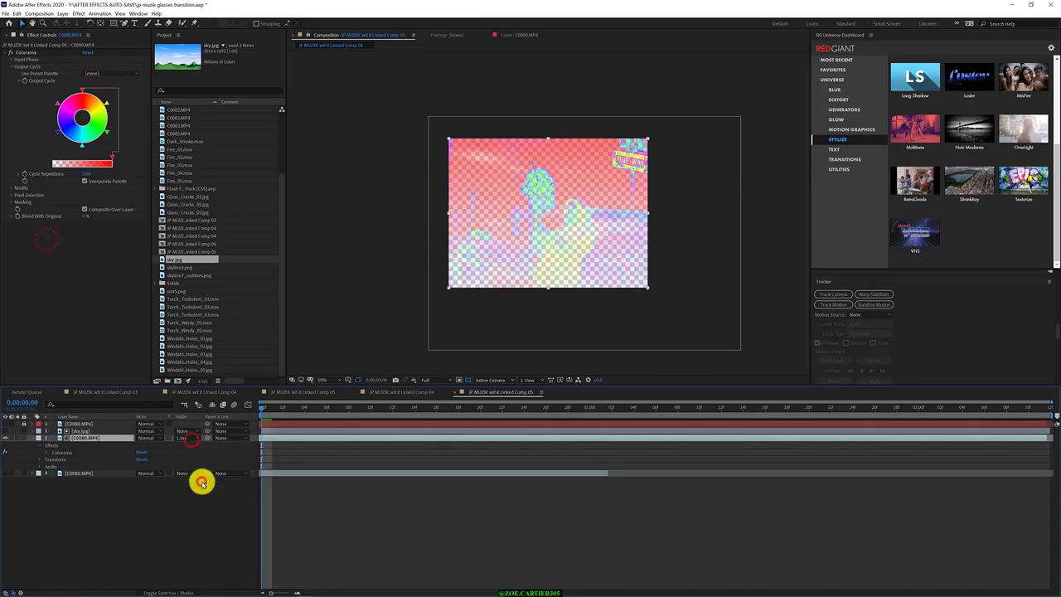
{"action": "left_click", "coordinate": [104, 73]}
{"action": "left_click", "coordinate": [123, 143]}
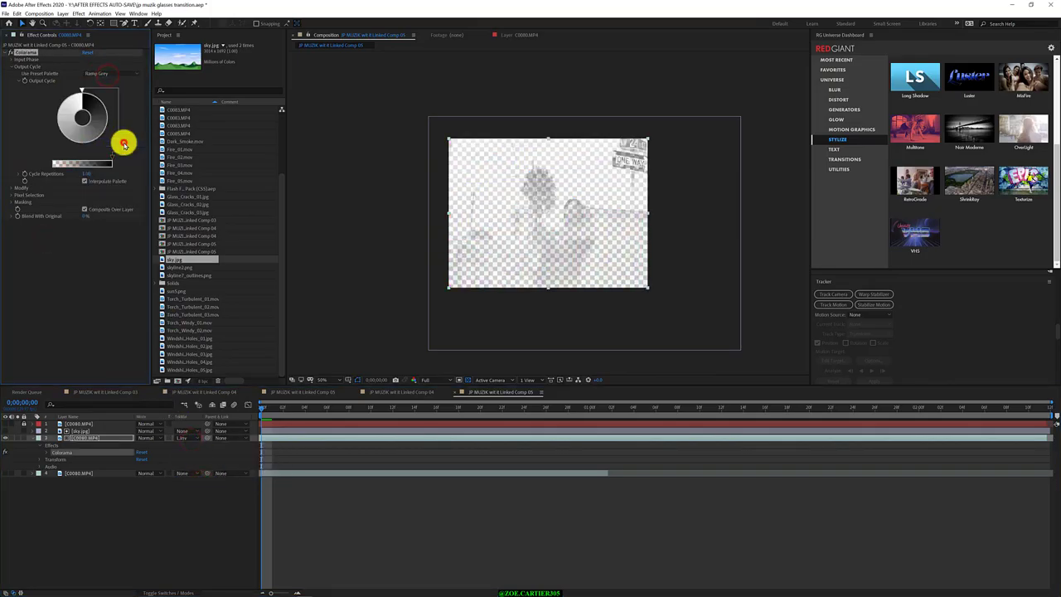
Step: Check the sky.jpg layer's visibility and move the Colorama layer above it in the stack
{"action": "left_click", "coordinate": [6, 432]}
{"action": "left_click", "coordinate": [6, 432]}
{"action": "left_click", "coordinate": [68, 432]}
{"action": "left_click", "coordinate": [81, 439]}
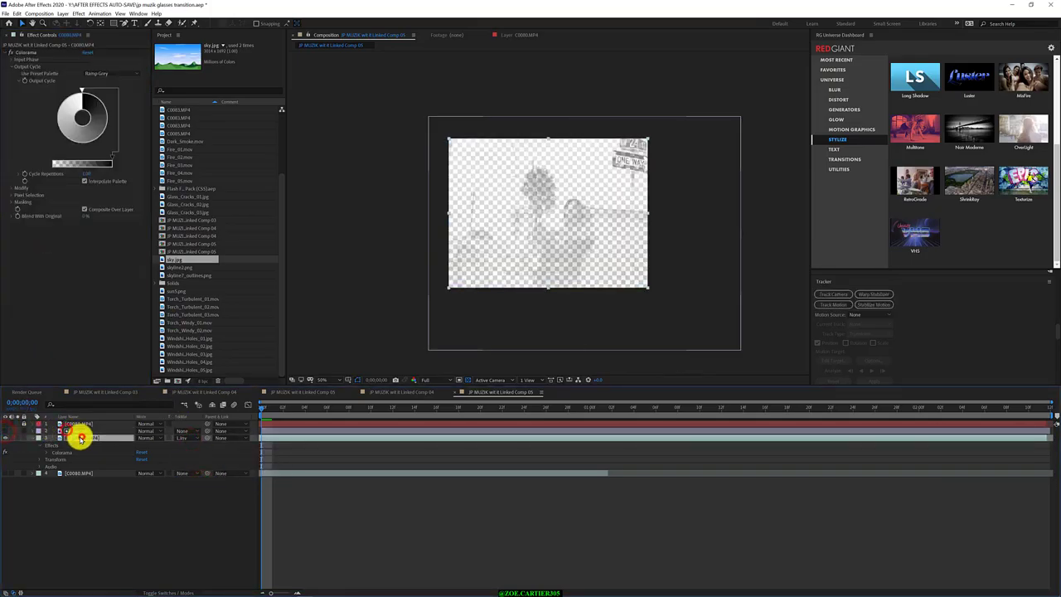
{"action": "left_click", "coordinate": [171, 433]}
{"action": "left_click", "coordinate": [78, 437]}
{"action": "left_click", "coordinate": [7, 432]}
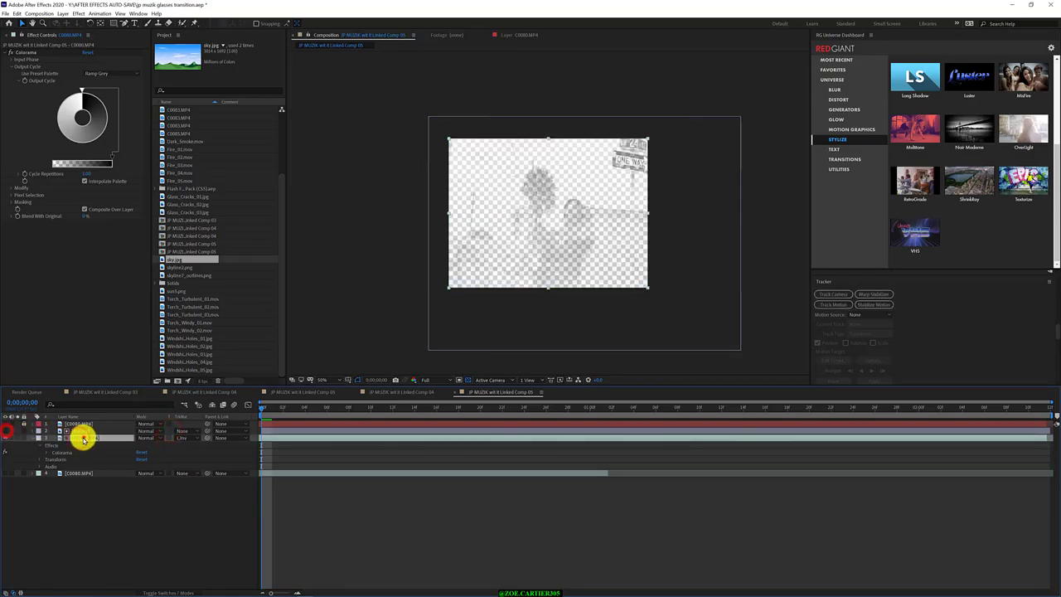
{"action": "left_click_drag", "start_coordinate": [83, 437], "coordinate": [89, 427]}
Step: Adjust the Colorama Output Cycle color points to increase the contrast between the white sky and the dark foreground
{"action": "left_click", "coordinate": [79, 89]}
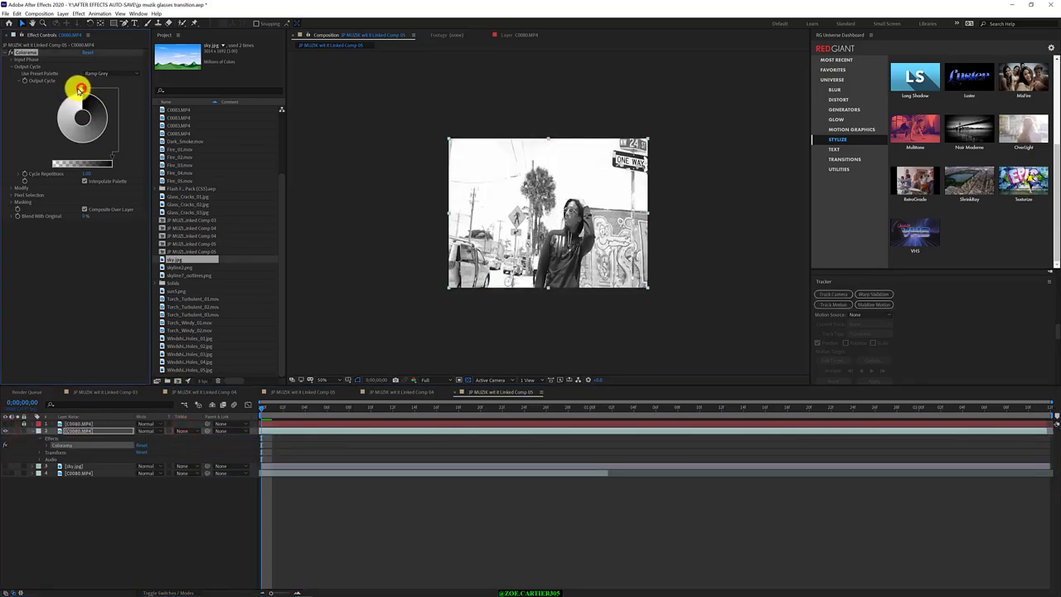
{"action": "mouse_move", "coordinate": [77, 98]}
{"action": "left_mouse_down"}
{"action": "mouse_move", "coordinate": [90, 90]}
{"action": "mouse_move", "coordinate": [42, 114]}
{"action": "mouse_move", "coordinate": [53, 134]}
{"action": "mouse_move", "coordinate": [118, 131]}
{"action": "mouse_move", "coordinate": [97, 100]}
{"action": "mouse_move", "coordinate": [103, 147]}
{"action": "mouse_move", "coordinate": [74, 105]}
{"action": "mouse_move", "coordinate": [57, 111]}
{"action": "mouse_move", "coordinate": [75, 90]}
{"action": "mouse_move", "coordinate": [75, 111]}
{"action": "mouse_move", "coordinate": [84, 109]}
{"action": "left_mouse_up"}
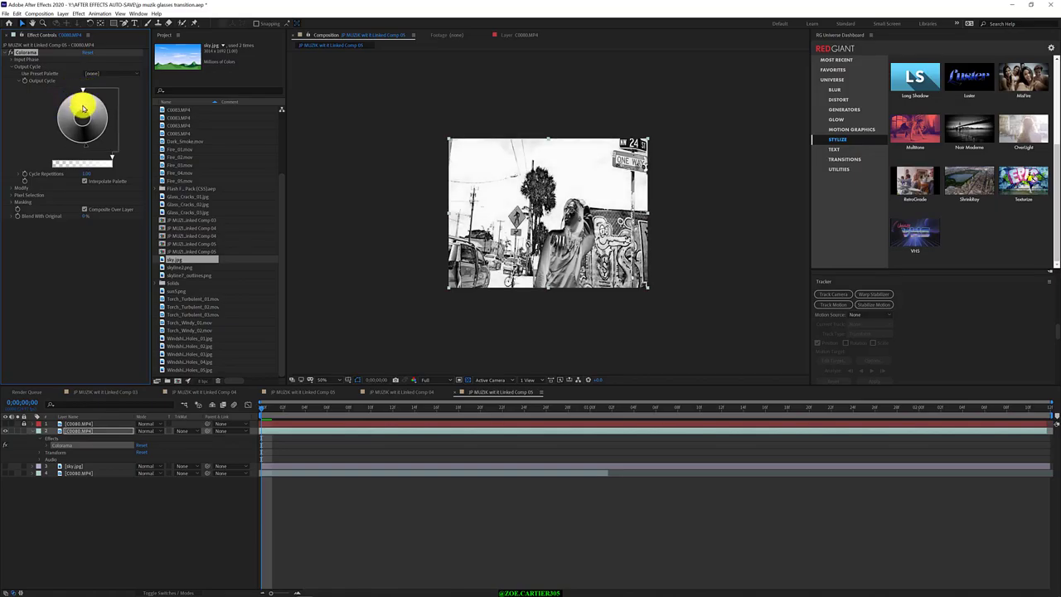
{"action": "left_click", "coordinate": [74, 313]}
Step: Turn on the sky.jpg layer's visibility and set its track matte to Luma Matte using the Colorama layer
{"action": "left_click", "coordinate": [89, 466]}
{"action": "left_click", "coordinate": [5, 466]}
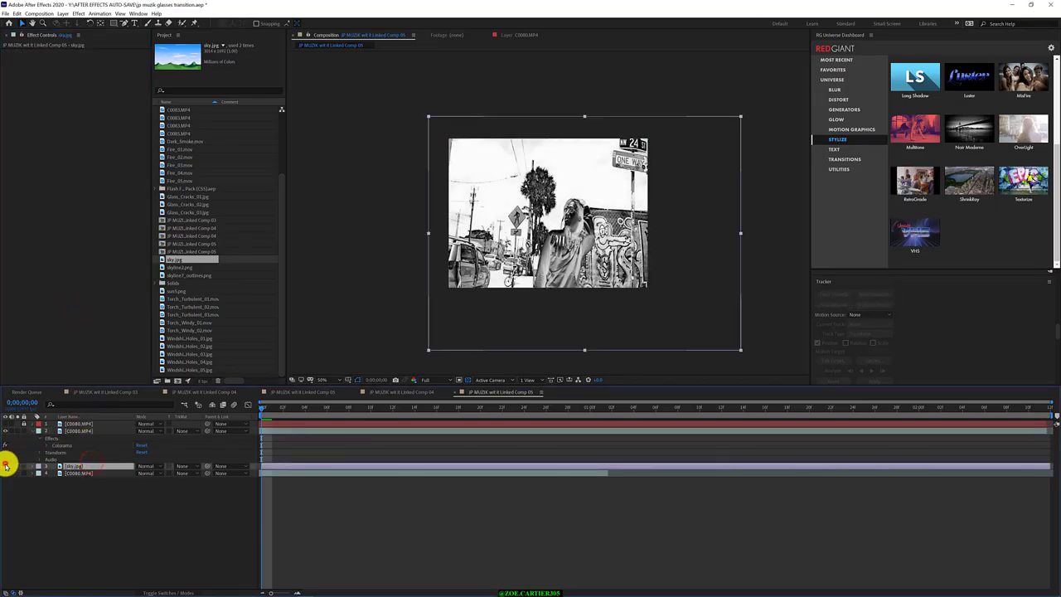
{"action": "left_click", "coordinate": [186, 434]}
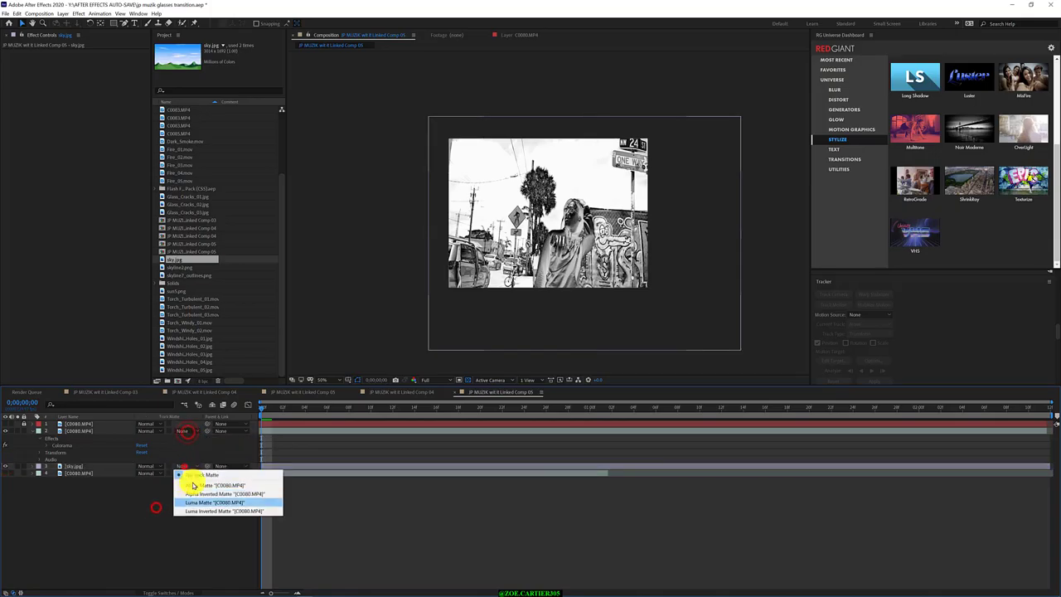
{"action": "left_click", "coordinate": [179, 472]}
{"action": "left_click", "coordinate": [182, 466]}
{"action": "left_click", "coordinate": [196, 503]}
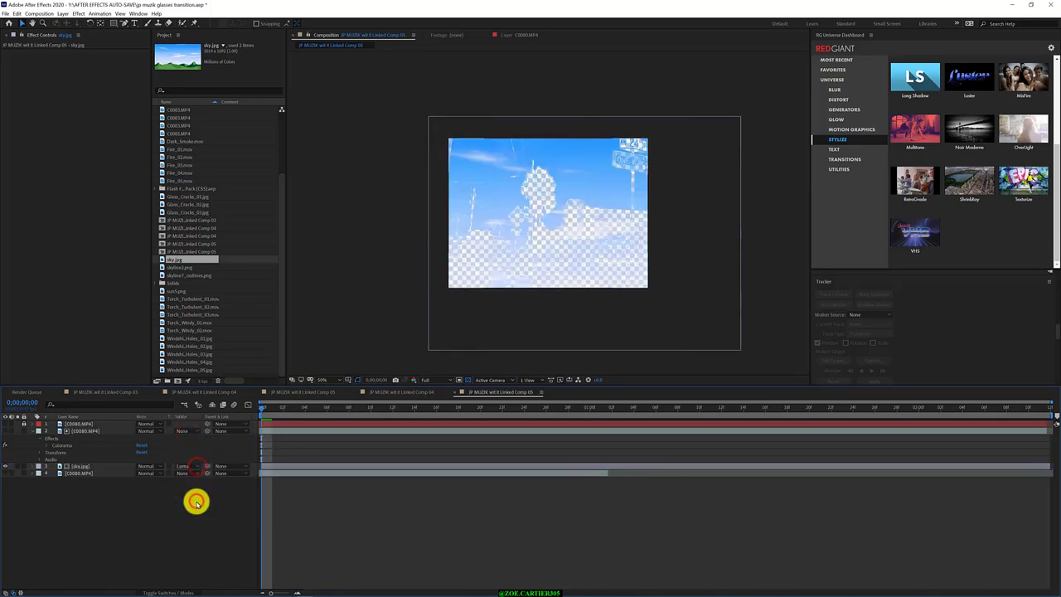
Step: Show the red-labelled top layer and turn off Mask 1's Inverted option, leaving the layer collapsed
{"action": "left_click", "coordinate": [6, 424]}
{"action": "left_click", "coordinate": [6, 424]}
{"action": "left_click", "coordinate": [6, 424]}
{"action": "left_click", "coordinate": [31, 423]}
{"action": "left_click", "coordinate": [168, 438]}
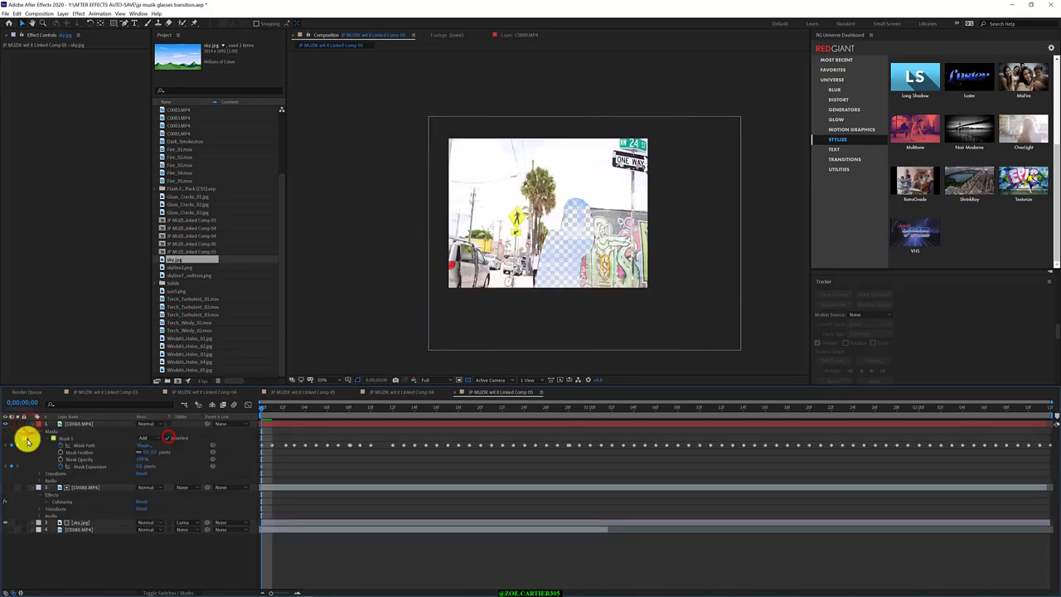
{"action": "left_click", "coordinate": [167, 437]}
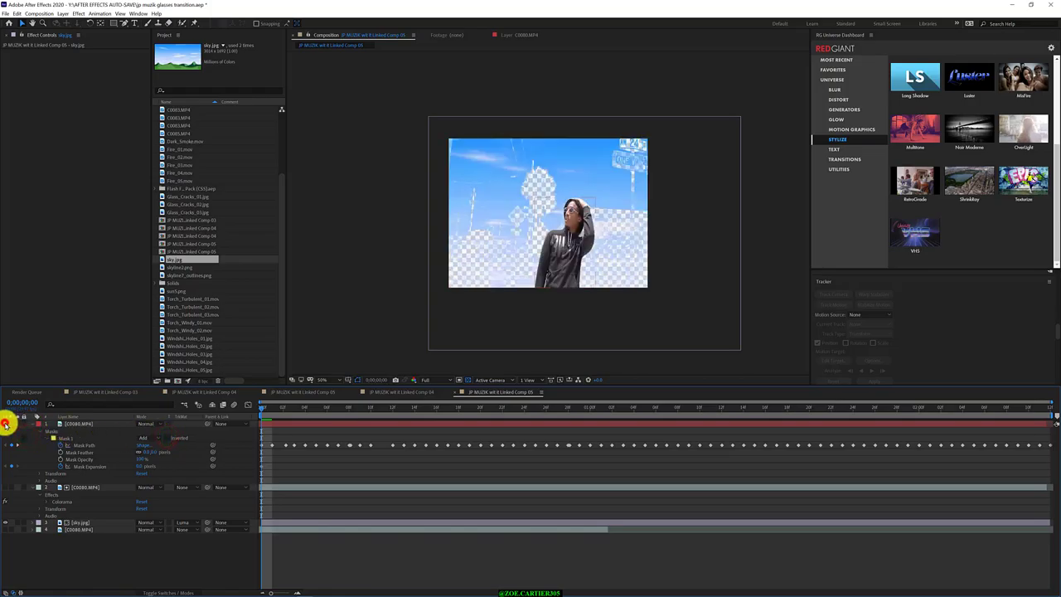
{"action": "left_click", "coordinate": [31, 425]}
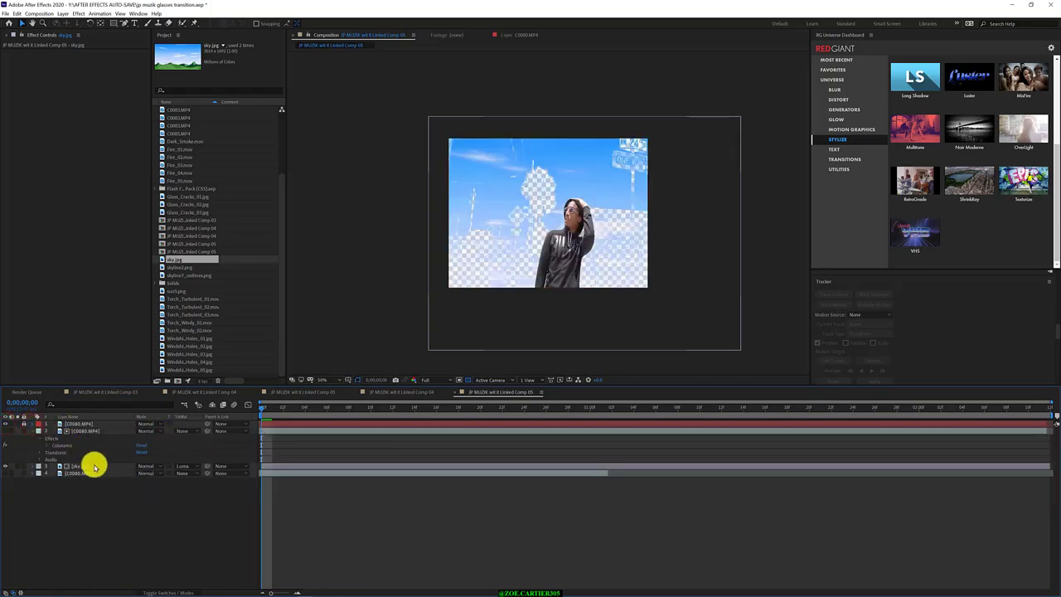
Step: Turn on the bottom C0080.MP4 layer's visibility and expand its properties
{"action": "left_click", "coordinate": [92, 466]}
{"action": "left_click", "coordinate": [5, 474]}
{"action": "left_click", "coordinate": [5, 475]}
{"action": "left_click", "coordinate": [5, 474]}
{"action": "left_click", "coordinate": [4, 476]}
{"action": "left_click", "coordinate": [4, 470]}
{"action": "left_click", "coordinate": [83, 474]}
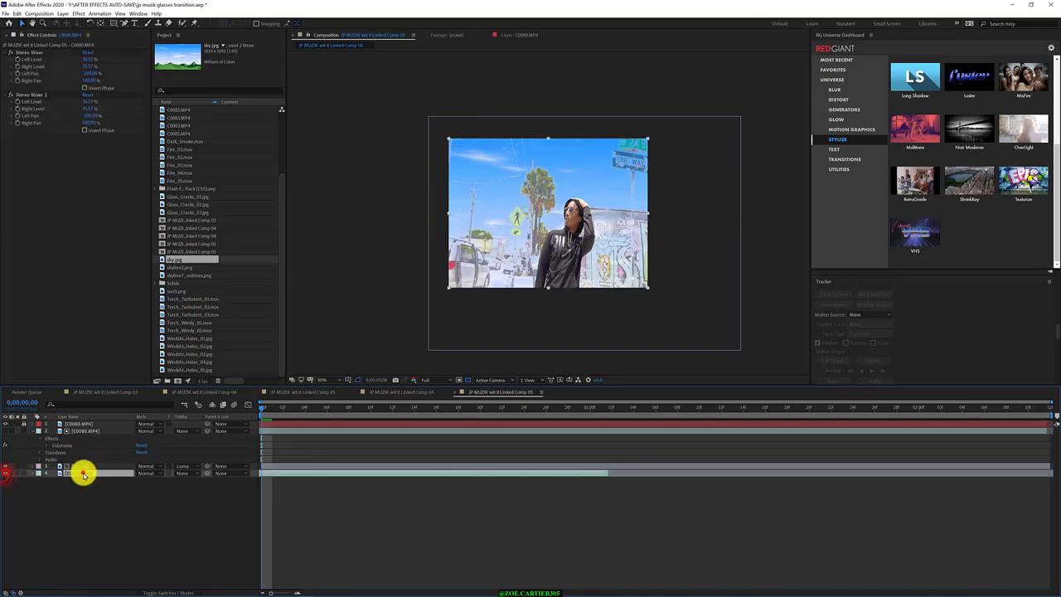
{"action": "left_click", "coordinate": [33, 477]}
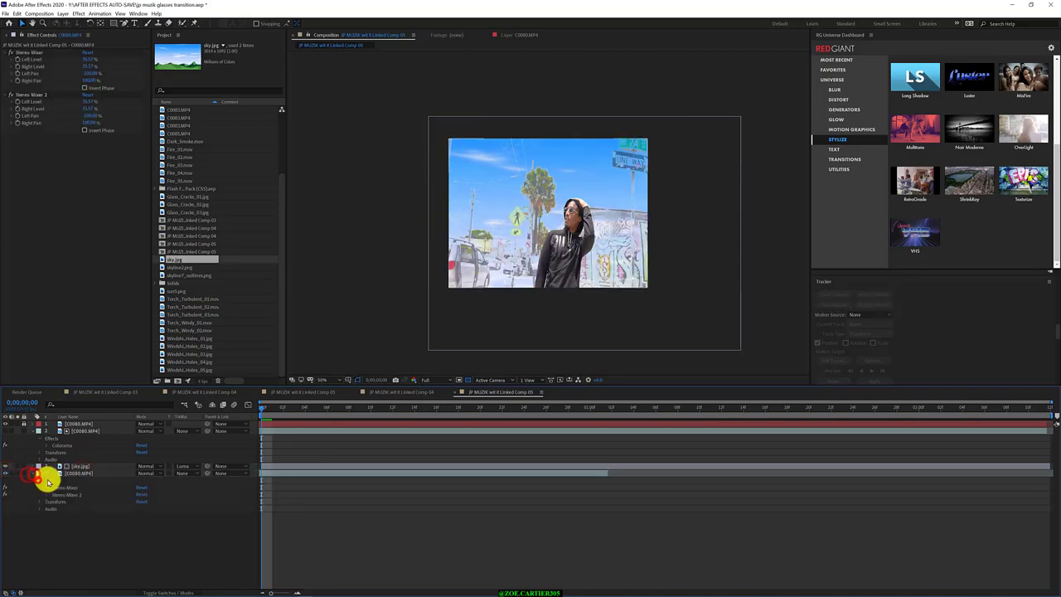
{"action": "left_click", "coordinate": [49, 476]}
{"action": "left_click_drag", "start_coordinate": [76, 476], "coordinate": [76, 510]}
{"action": "left_click", "coordinate": [79, 466]}
Step: Refine the matte layer's Colorama Output Cycle by repositioning its color points and adjusting the opacity of the selected point
{"action": "left_click", "coordinate": [84, 432]}
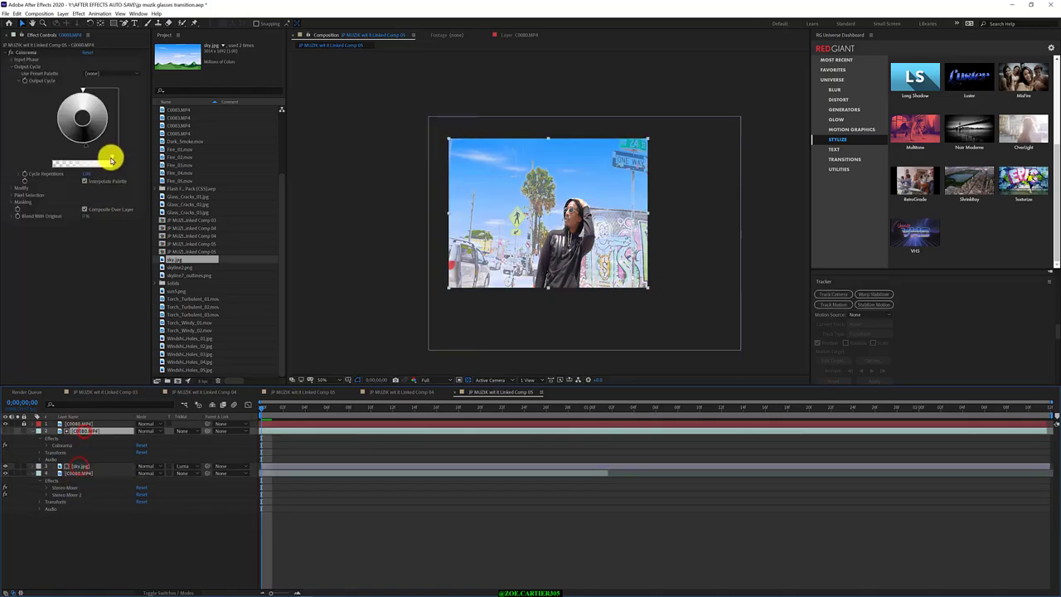
{"action": "mouse_move", "coordinate": [111, 157]}
{"action": "left_mouse_down"}
{"action": "mouse_move", "coordinate": [72, 163]}
{"action": "mouse_move", "coordinate": [119, 171]}
{"action": "mouse_move", "coordinate": [86, 146]}
{"action": "mouse_move", "coordinate": [72, 152]}
{"action": "mouse_move", "coordinate": [114, 151]}
{"action": "mouse_move", "coordinate": [107, 111]}
{"action": "mouse_move", "coordinate": [75, 138]}
{"action": "mouse_move", "coordinate": [103, 137]}
{"action": "mouse_move", "coordinate": [59, 120]}
{"action": "mouse_move", "coordinate": [59, 90]}
{"action": "mouse_move", "coordinate": [86, 90]}
{"action": "left_mouse_up"}
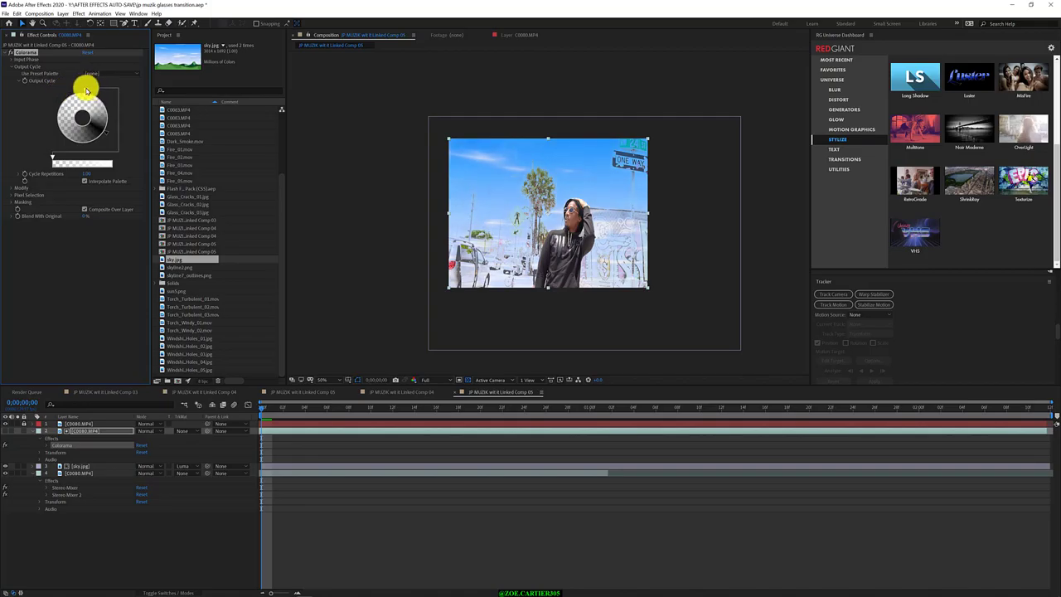
{"action": "left_click_drag", "start_coordinate": [55, 152], "coordinate": [115, 169]}
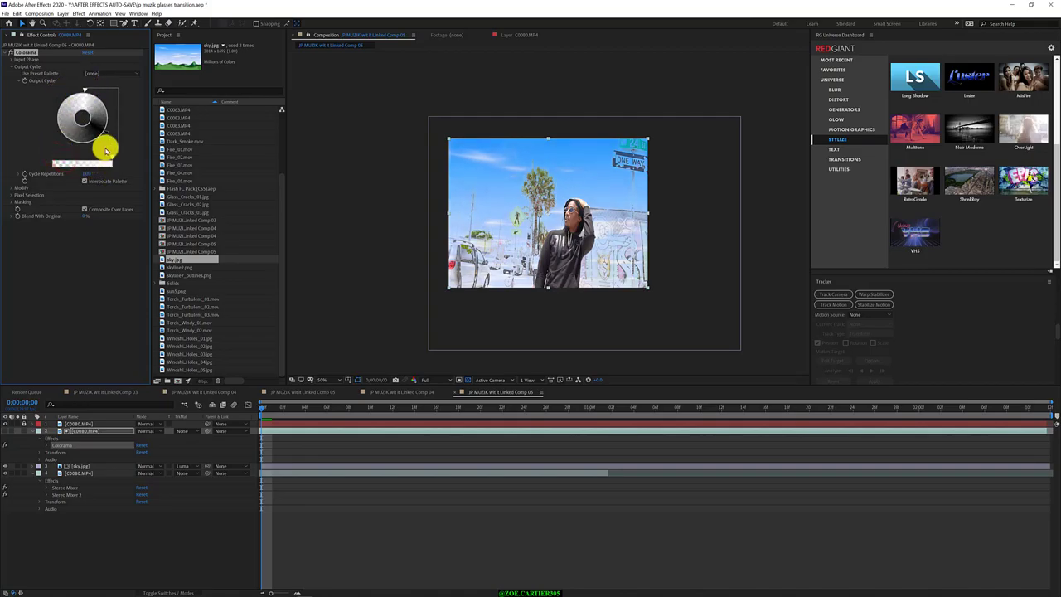
{"action": "double_click", "coordinate": [85, 90]}
{"action": "left_click", "coordinate": [183, 26]}
{"action": "left_click", "coordinate": [87, 89]}
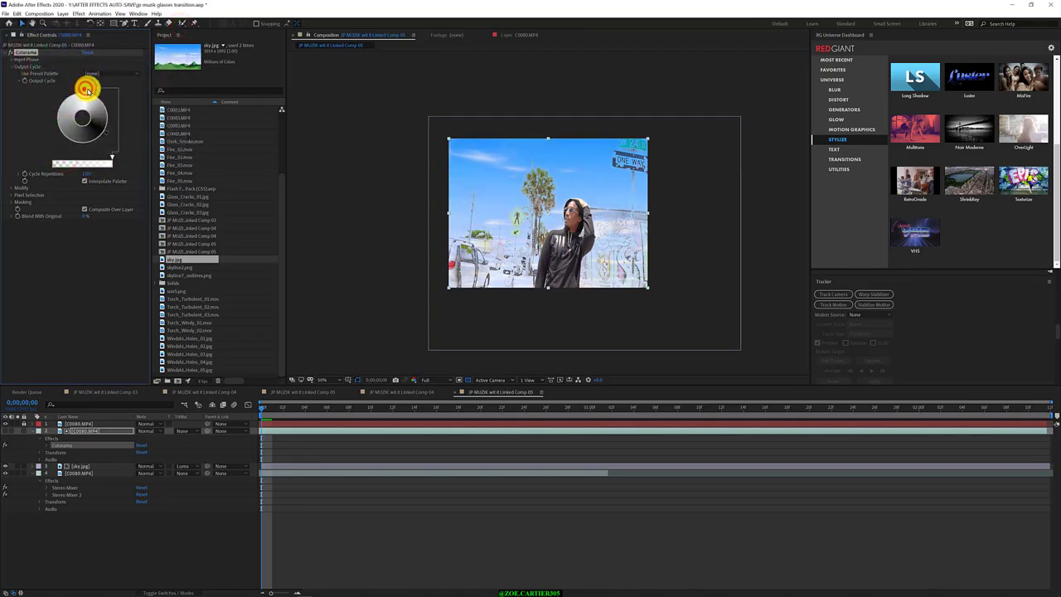
{"action": "mouse_move", "coordinate": [85, 89]}
{"action": "left_mouse_down"}
{"action": "mouse_move", "coordinate": [107, 124]}
{"action": "mouse_move", "coordinate": [83, 106]}
{"action": "mouse_move", "coordinate": [78, 138]}
{"action": "mouse_move", "coordinate": [87, 104]}
{"action": "left_mouse_up"}
Step: Toggle the bottom C0080.MP4 layer's visibility and test several blending modes on it before returning to Normal
{"action": "left_click", "coordinate": [98, 432]}
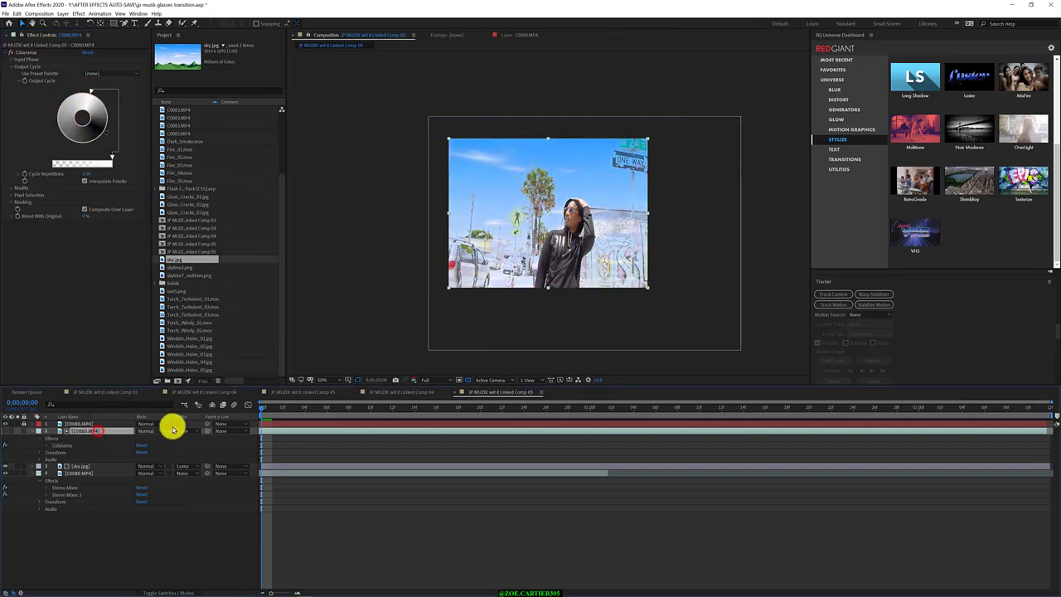
{"action": "left_click", "coordinate": [5, 474]}
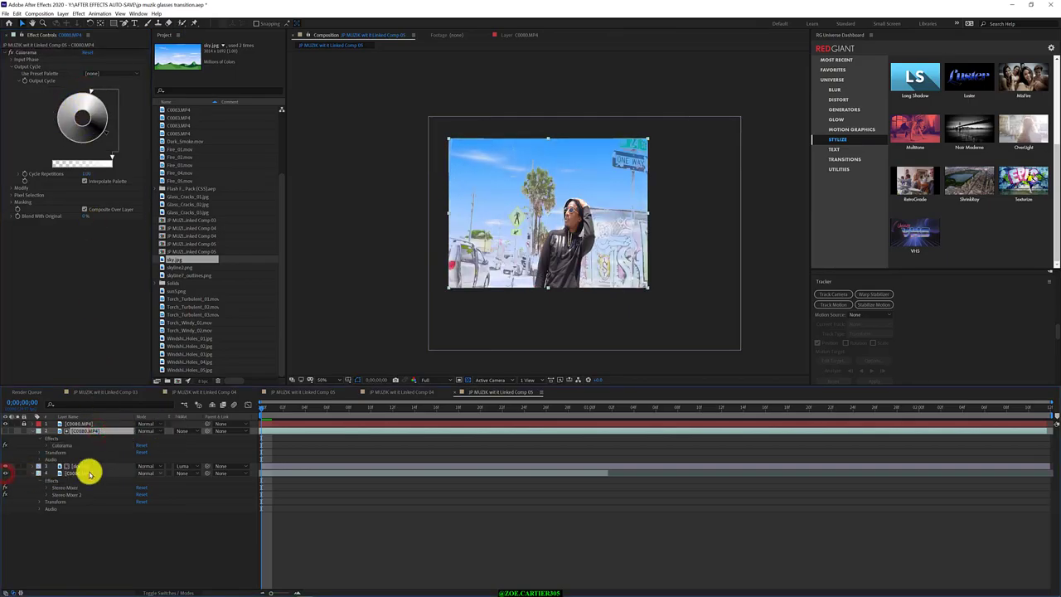
{"action": "left_click", "coordinate": [148, 473]}
{"action": "left_click", "coordinate": [164, 226]}
{"action": "left_click", "coordinate": [158, 473]}
{"action": "left_click", "coordinate": [169, 161]}
{"action": "left_click", "coordinate": [157, 473]}
{"action": "left_click", "coordinate": [172, 171]}
{"action": "left_click", "coordinate": [149, 473]}
{"action": "left_click", "coordinate": [170, 249]}
{"action": "left_click", "coordinate": [152, 473]}
{"action": "left_click", "coordinate": [175, 134]}
Step: Set the sky.jpg layer's blending mode to Darken
{"action": "left_click", "coordinate": [110, 467]}
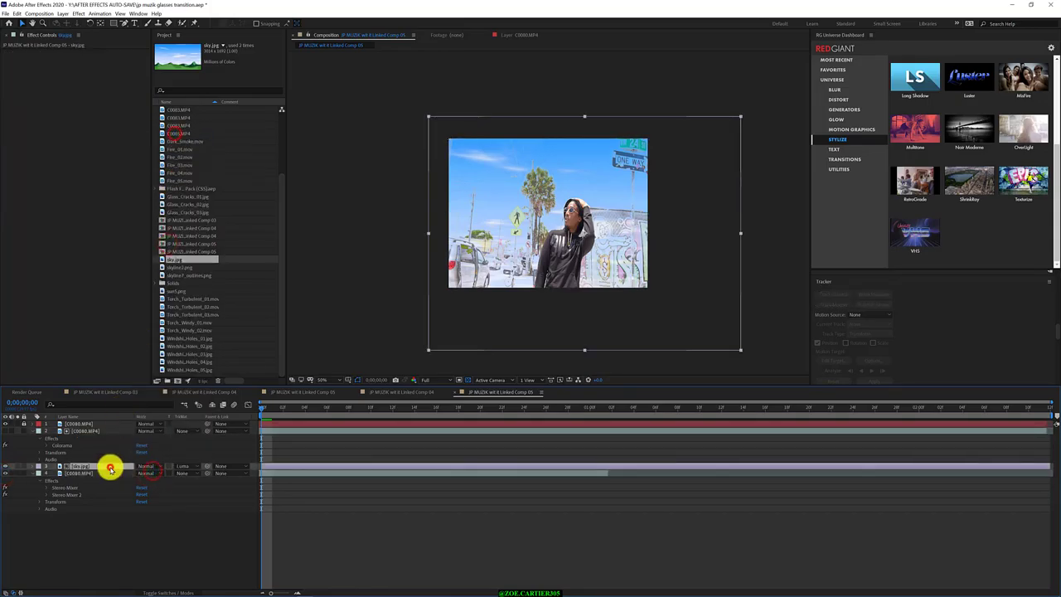
{"action": "left_click", "coordinate": [144, 467]}
{"action": "left_click", "coordinate": [157, 152]}
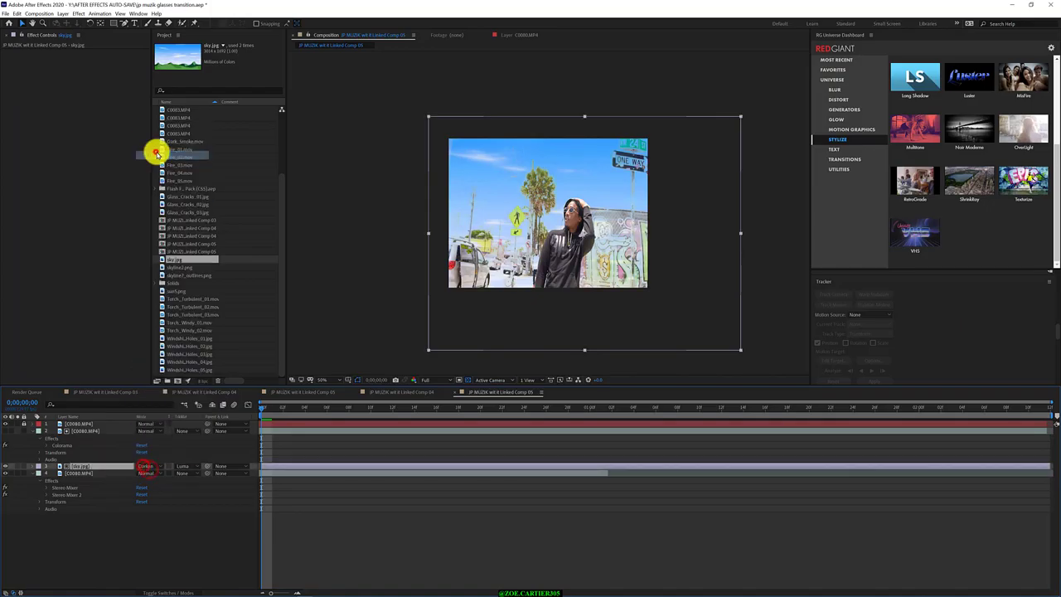
Step: Scrub through the sky replacement, extend the bottom C0080.MP4 layer to the composition's end, and return to the first frame
{"action": "left_click_drag", "start_coordinate": [365, 407], "coordinate": [908, 431]}
{"action": "left_click", "coordinate": [779, 471]}
{"action": "key", "text": "Home"}
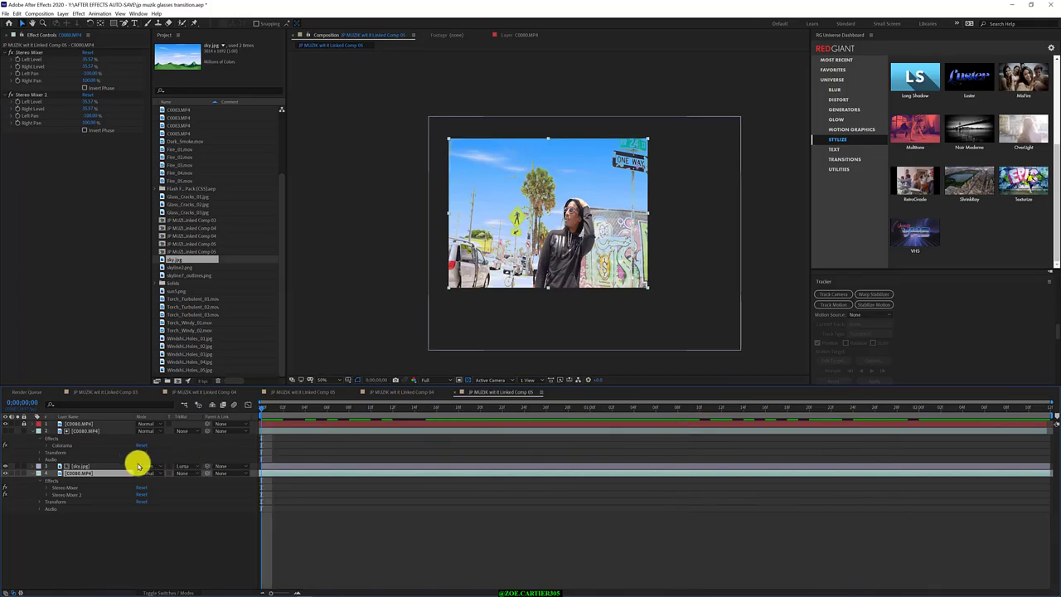
Step: Try the Saturation, Hue and Alpha Add blending modes on the sky.jpg layer and return it to Normal
{"action": "left_click", "coordinate": [81, 466]}
{"action": "left_click", "coordinate": [147, 466]}
{"action": "left_click", "coordinate": [169, 387]}
{"action": "left_click", "coordinate": [155, 466]}
{"action": "left_click", "coordinate": [169, 379]}
{"action": "left_click", "coordinate": [156, 466]}
{"action": "left_click", "coordinate": [156, 452]}
{"action": "left_click", "coordinate": [147, 126]}
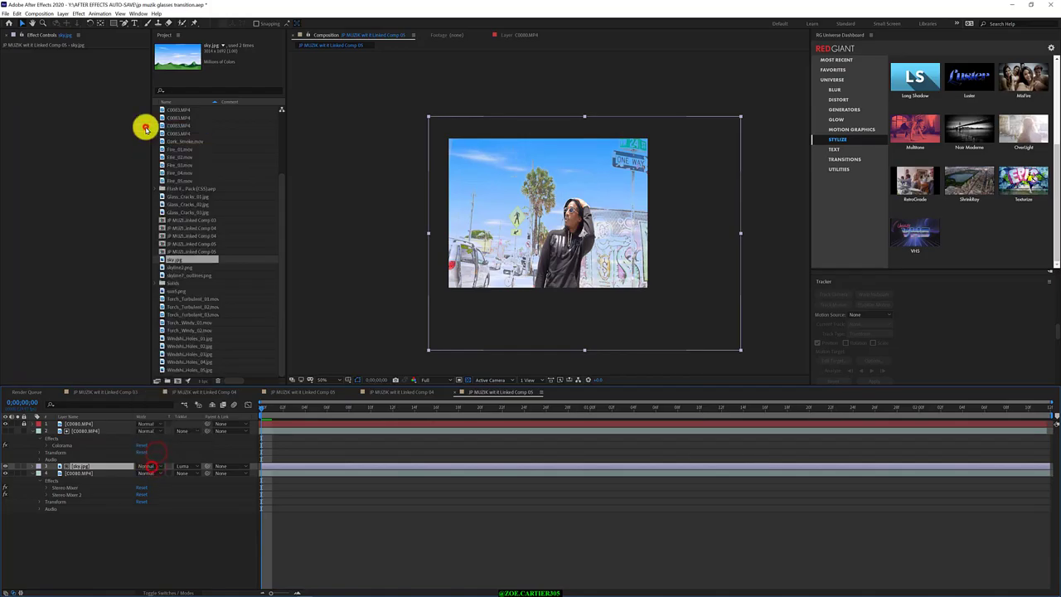
Step: Test Classic Difference and Color Dodge on the sky.jpg layer and set its blending mode to Darker Color
{"action": "left_click", "coordinate": [150, 466]}
{"action": "left_click", "coordinate": [166, 341]}
{"action": "left_click", "coordinate": [154, 465]}
{"action": "left_click", "coordinate": [160, 233]}
{"action": "left_click", "coordinate": [147, 464]}
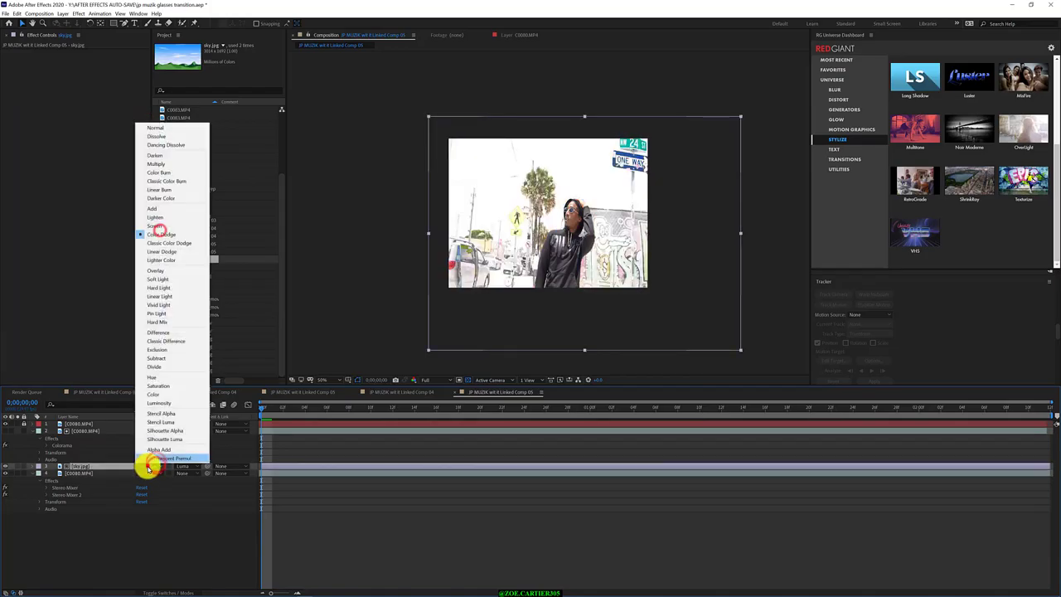
{"action": "left_click", "coordinate": [170, 199]}
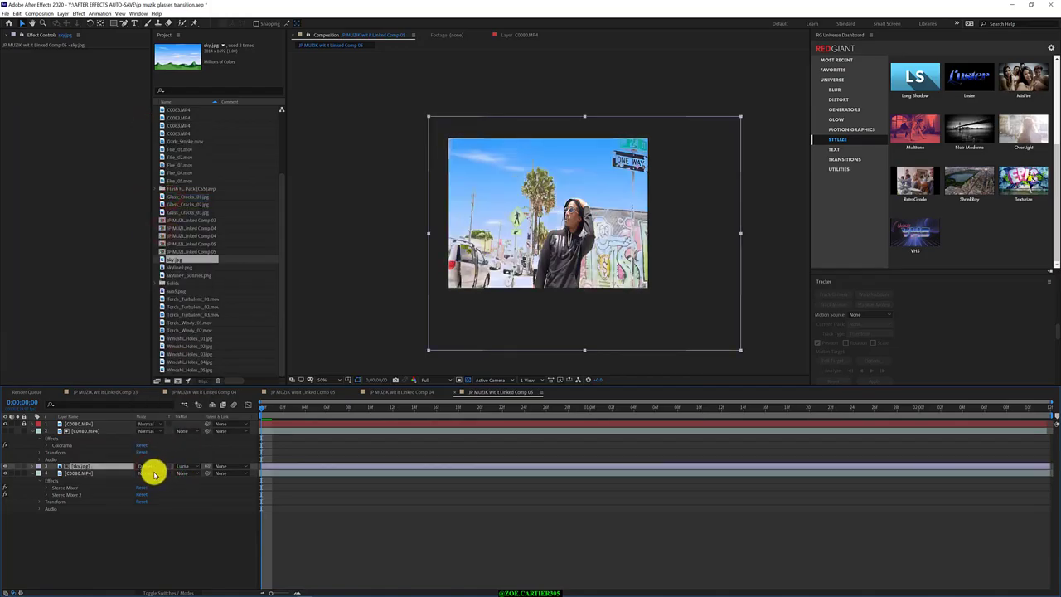
Step: Compare the sky.jpg layer with no track matte and with its alpha, alpha inverted, luma and luma inverted mattes
{"action": "left_click", "coordinate": [183, 467]}
{"action": "left_click", "coordinate": [189, 512]}
{"action": "left_click", "coordinate": [185, 467]}
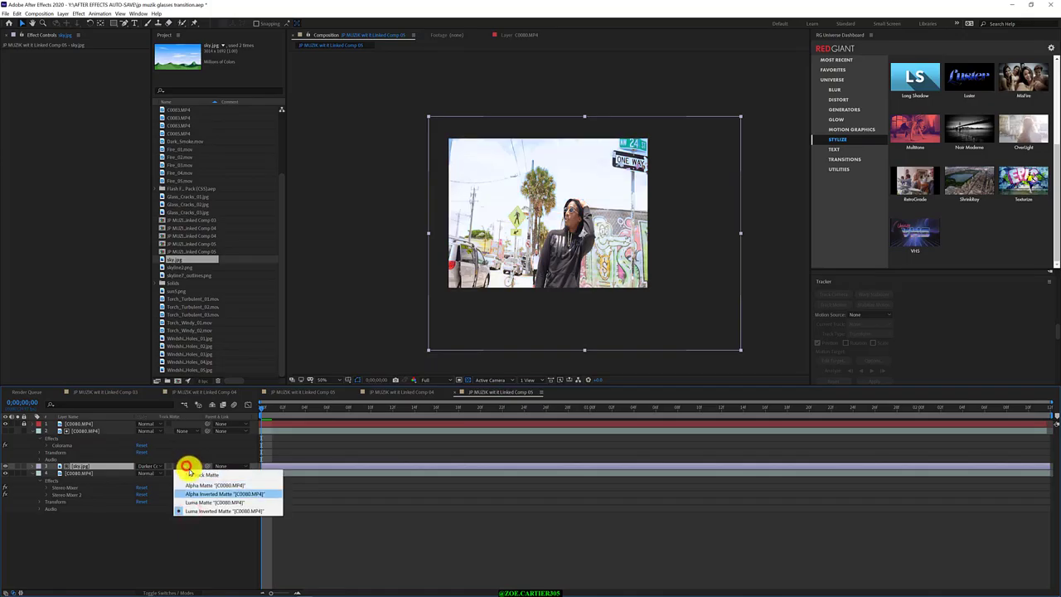
{"action": "left_click", "coordinate": [185, 475]}
{"action": "left_click", "coordinate": [180, 462]}
{"action": "left_click", "coordinate": [187, 492]}
{"action": "left_click", "coordinate": [184, 467]}
{"action": "left_click", "coordinate": [190, 487]}
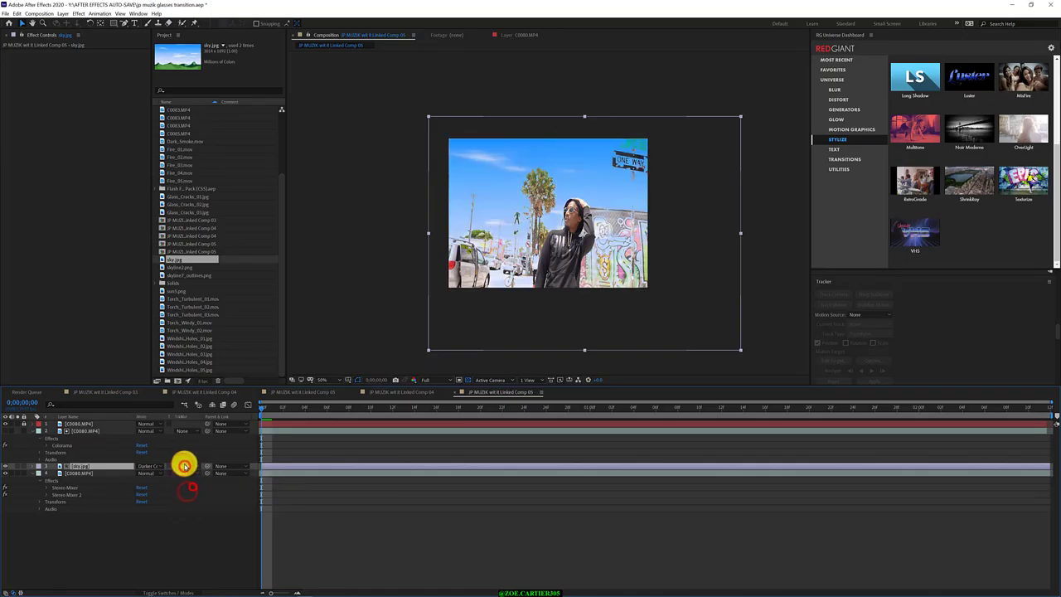
{"action": "left_click", "coordinate": [184, 465]}
{"action": "left_click", "coordinate": [190, 504]}
{"action": "left_click", "coordinate": [191, 466]}
{"action": "left_click", "coordinate": [184, 510]}
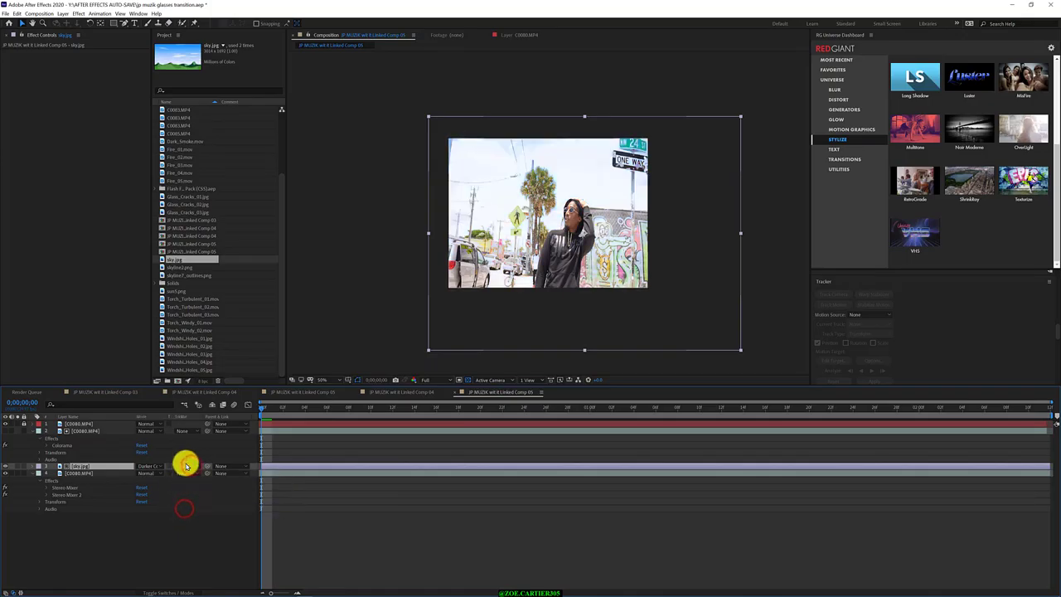
Step: Try the sky.jpg layer with an alpha matte in Normal mode and return its track matte to Luma Matte
{"action": "left_click", "coordinate": [185, 466]}
{"action": "left_click", "coordinate": [185, 481]}
{"action": "left_click", "coordinate": [147, 466]}
{"action": "left_click", "coordinate": [149, 124]}
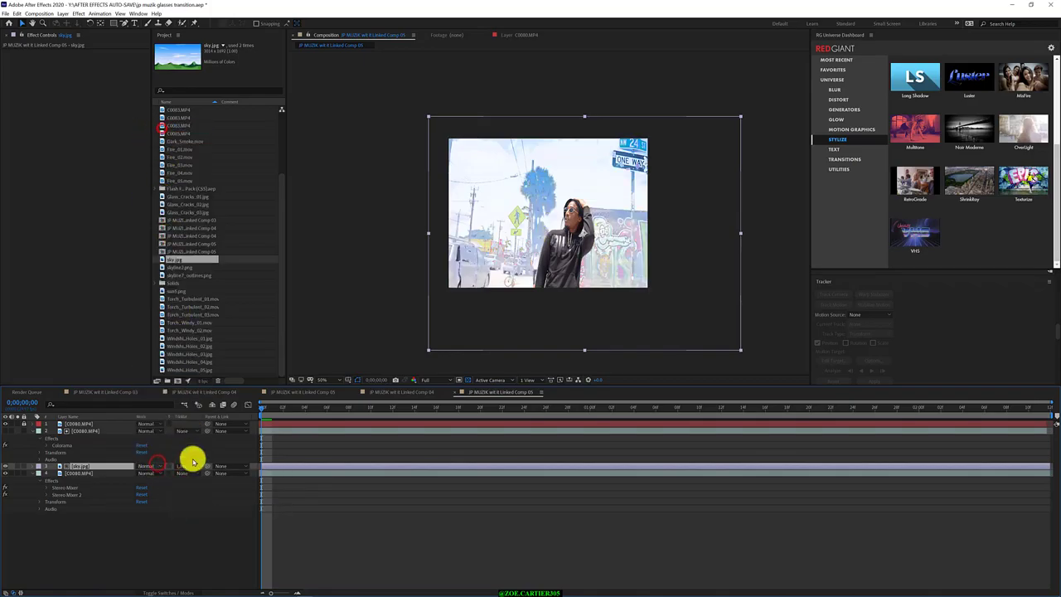
{"action": "left_click", "coordinate": [192, 466]}
{"action": "left_click", "coordinate": [190, 506]}
Step: Test further blending modes from the difference, color and light groups on the sky.jpg layer
{"action": "left_click", "coordinate": [152, 466]}
{"action": "left_click", "coordinate": [166, 349]}
{"action": "left_click", "coordinate": [152, 466]}
{"action": "left_click", "coordinate": [174, 365]}
{"action": "left_click", "coordinate": [152, 466]}
{"action": "left_click", "coordinate": [173, 396]}
{"action": "left_click", "coordinate": [159, 465]}
{"action": "left_click", "coordinate": [177, 313]}
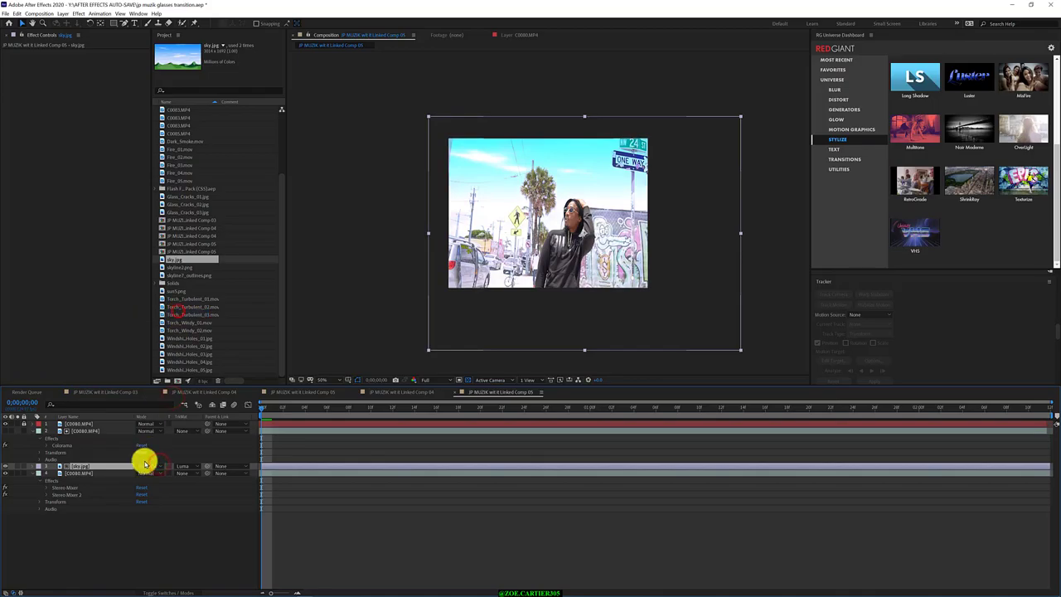
{"action": "left_click", "coordinate": [170, 467]}
{"action": "left_click", "coordinate": [171, 282]}
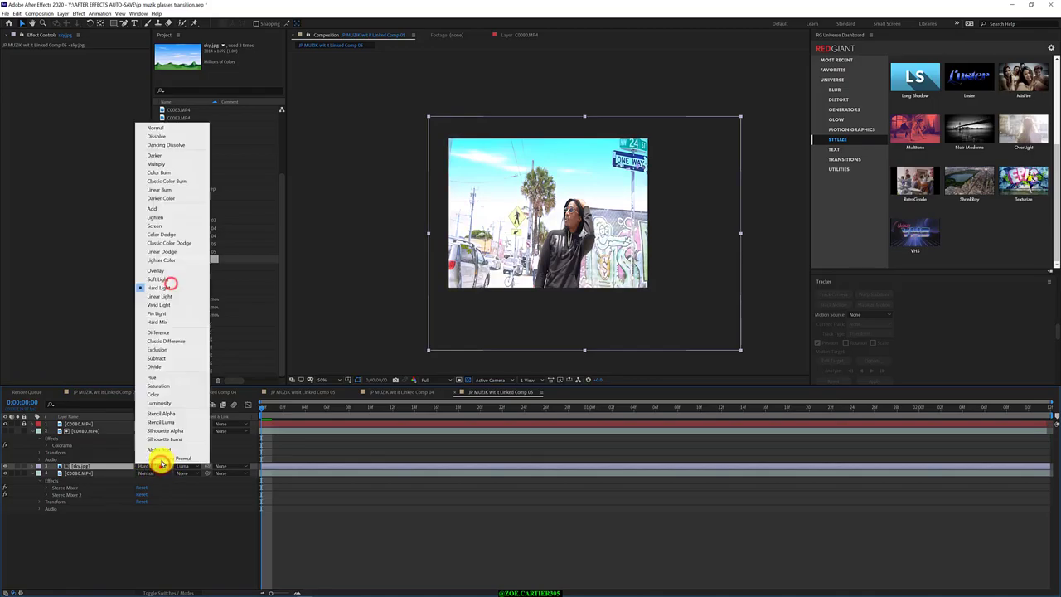
Step: Check a lightening blending mode on the sky.jpg layer and set the layer back to Darker Color
{"action": "left_click", "coordinate": [155, 467]}
{"action": "left_click", "coordinate": [170, 263]}
{"action": "left_click", "coordinate": [147, 466]}
{"action": "left_click", "coordinate": [149, 441]}
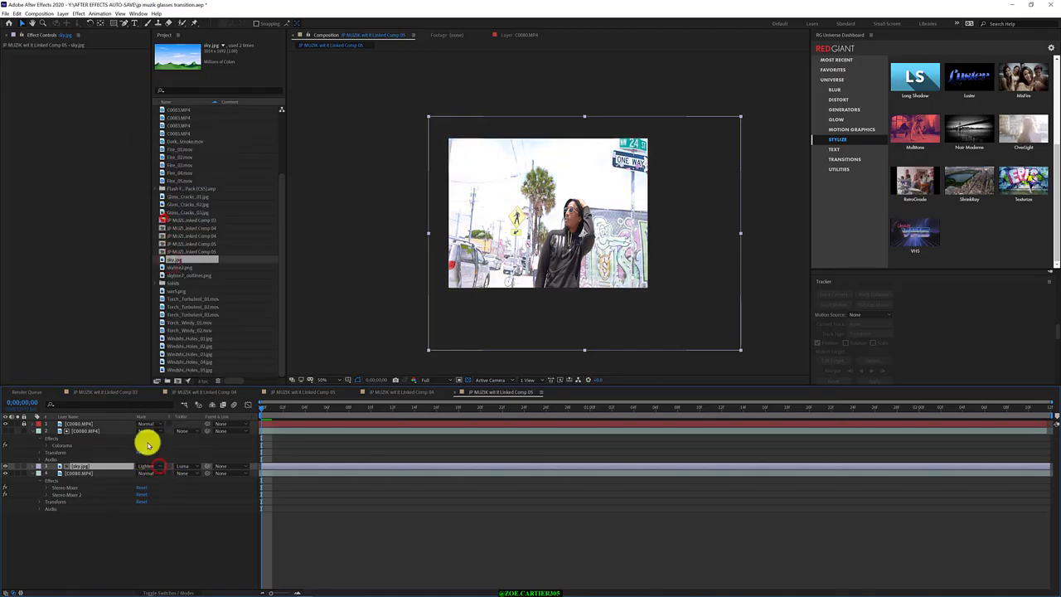
{"action": "left_click", "coordinate": [148, 466]}
{"action": "left_click", "coordinate": [174, 199]}
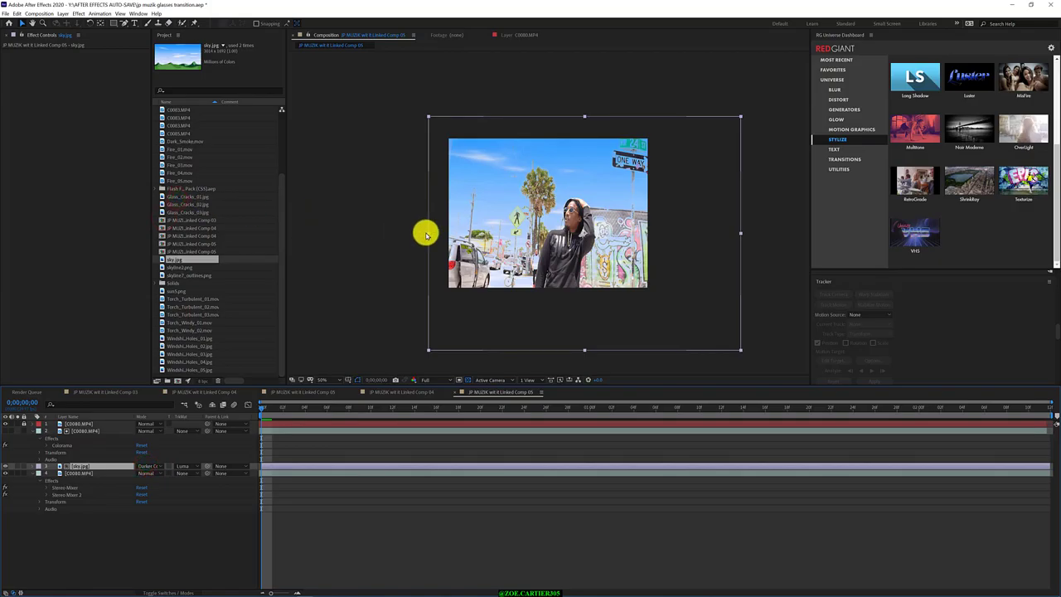
Step: Try luma and alpha track mattes on the C0080.MP4 layer carrying Colorama and return it to No Track Matte
{"action": "left_click", "coordinate": [84, 431]}
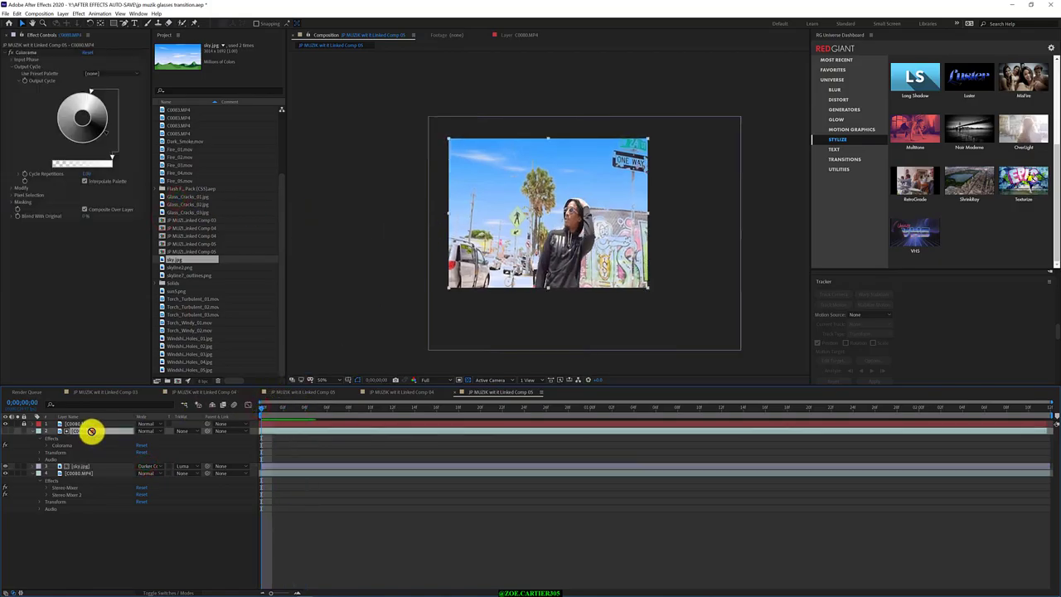
{"action": "left_click", "coordinate": [184, 431]}
{"action": "left_click", "coordinate": [199, 478]}
{"action": "left_click", "coordinate": [185, 431]}
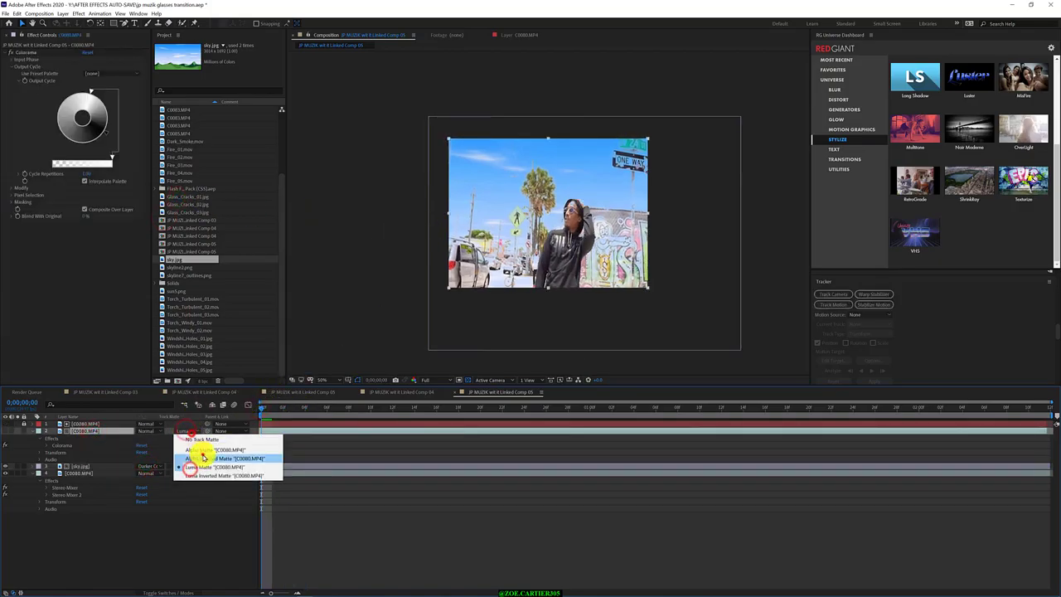
{"action": "left_click", "coordinate": [203, 454]}
{"action": "left_click", "coordinate": [192, 430]}
{"action": "left_click", "coordinate": [197, 441]}
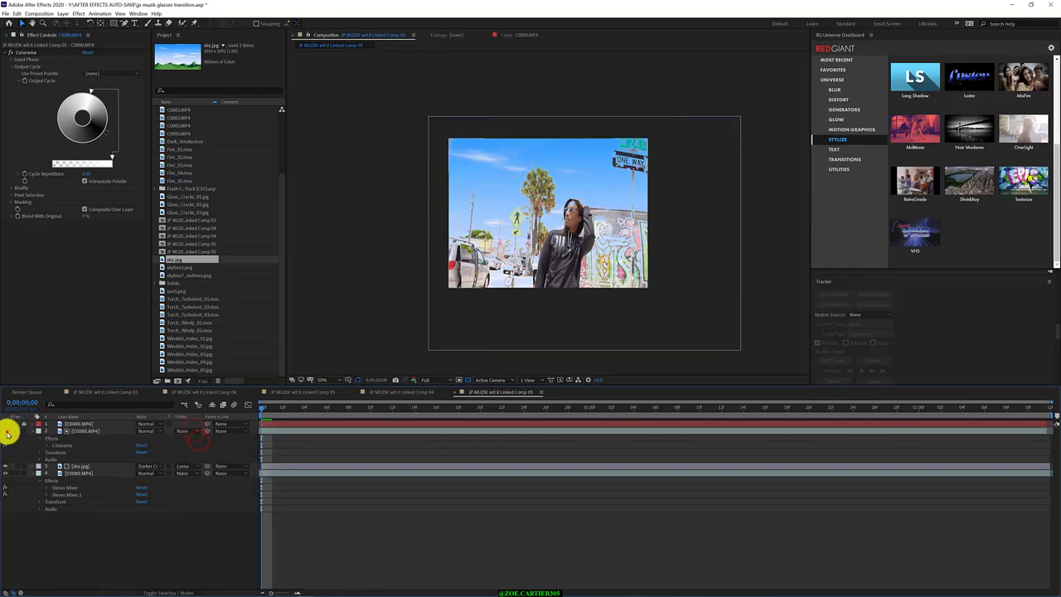
Step: Make the Colorama C0080.MP4 layer visible and set its track matte to Luma Matte after comparing Luma Inverted Matte
{"action": "left_click", "coordinate": [6, 432]}
{"action": "left_click", "coordinate": [193, 431]}
{"action": "left_click", "coordinate": [197, 469]}
{"action": "left_click", "coordinate": [189, 430]}
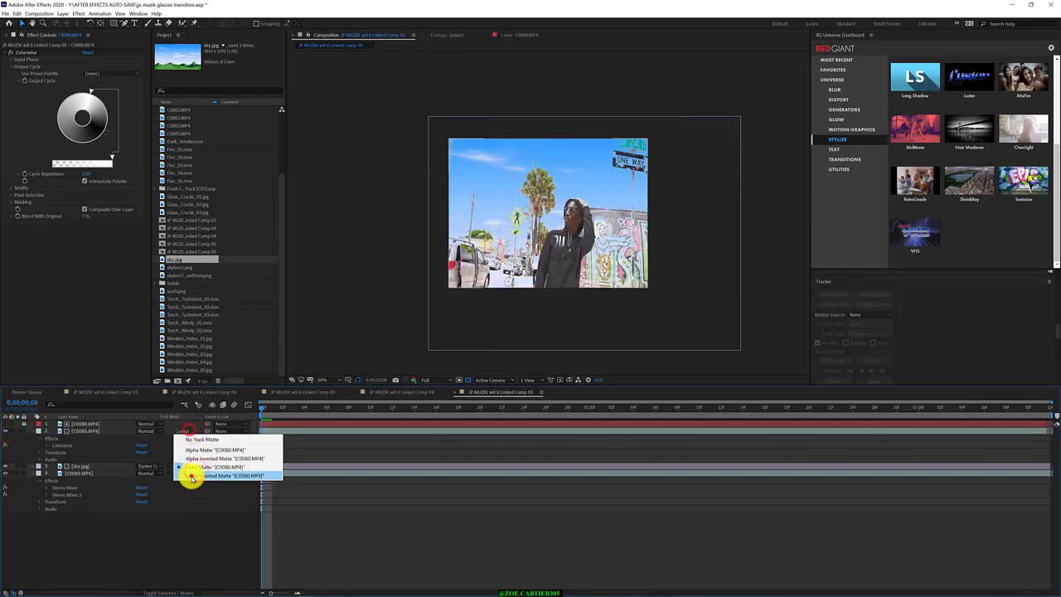
{"action": "left_click", "coordinate": [191, 477]}
{"action": "left_click", "coordinate": [185, 431]}
{"action": "left_click", "coordinate": [194, 467]}
Step: Reposition the color points on the Colorama Output Cycle wheel and scrub the composition to 0;00;00;29
{"action": "left_click", "coordinate": [104, 132]}
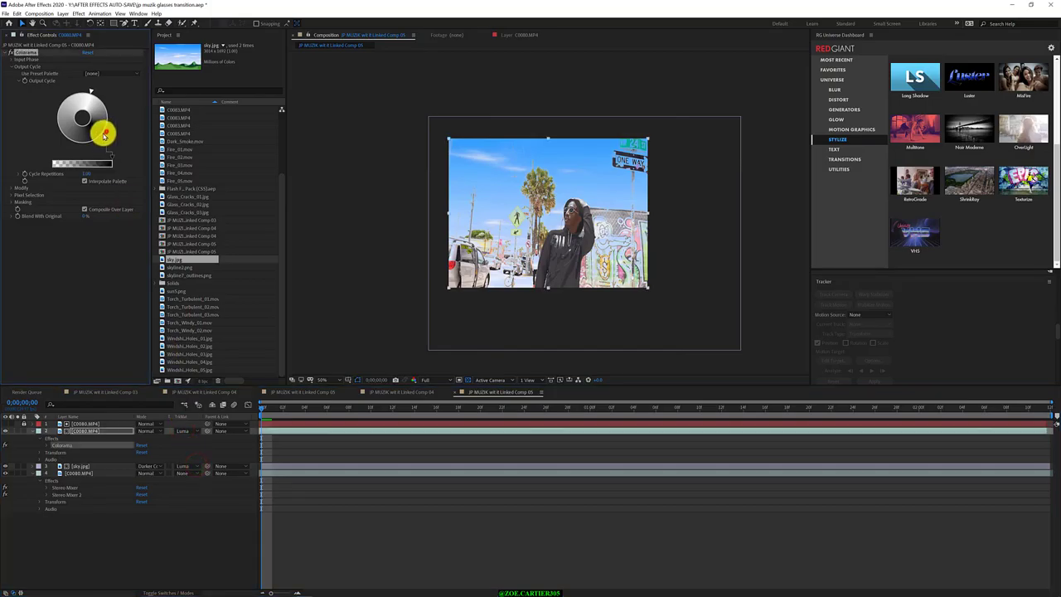
{"action": "left_click_drag", "start_coordinate": [104, 133], "coordinate": [70, 148]}
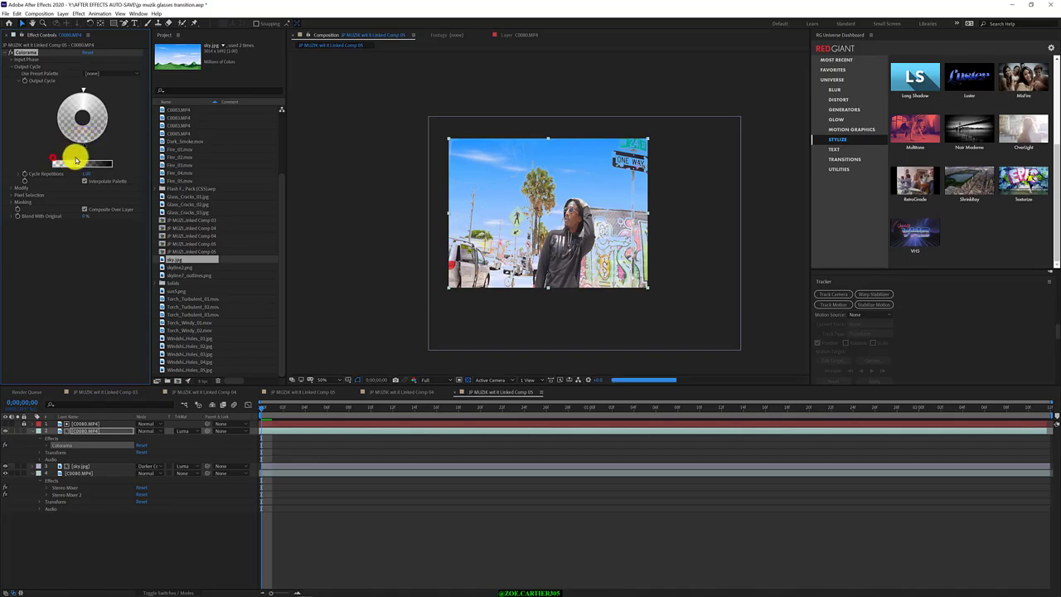
{"action": "left_click_drag", "start_coordinate": [264, 404], "coordinate": [576, 433]}
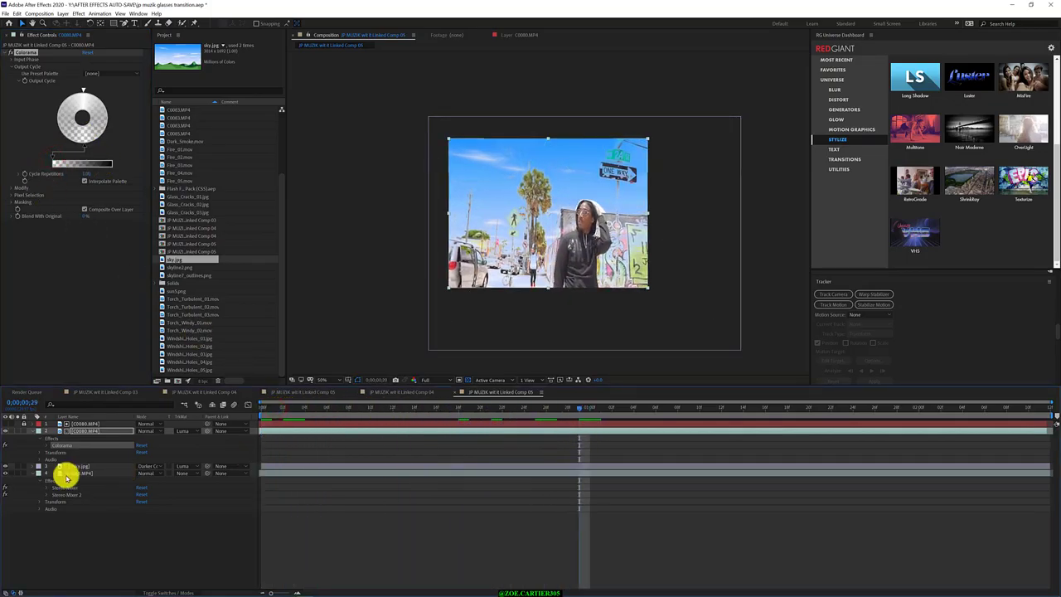
Step: Compare the Colorama layer without a matte and with alpha and luma mattes, keep Luma Matte, and show the top C0080.MP4 layer
{"action": "left_click", "coordinate": [184, 431]}
{"action": "left_click", "coordinate": [188, 439]}
{"action": "left_click", "coordinate": [183, 431]}
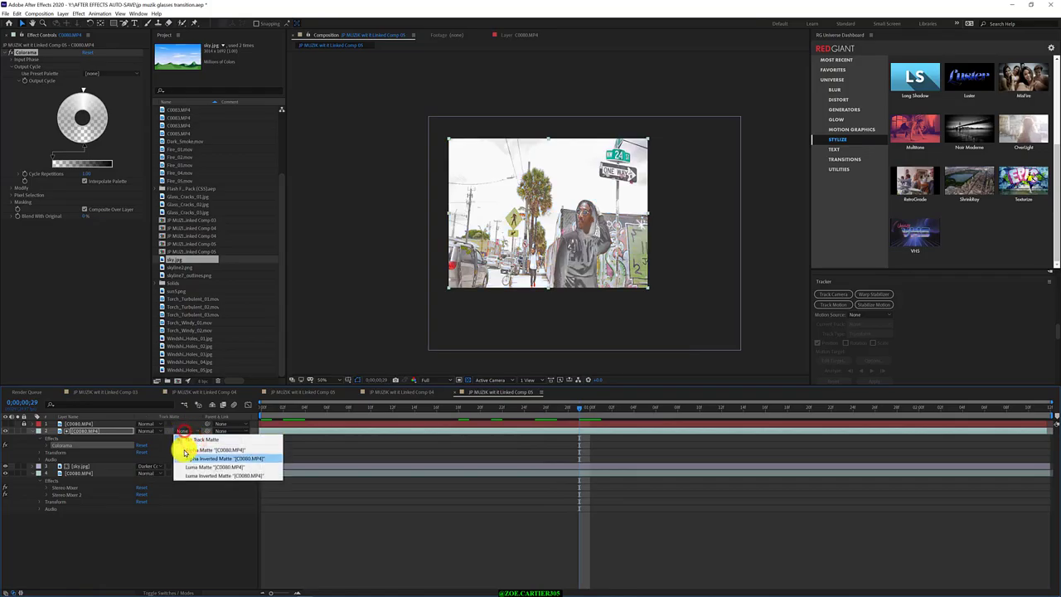
{"action": "left_click", "coordinate": [188, 457]}
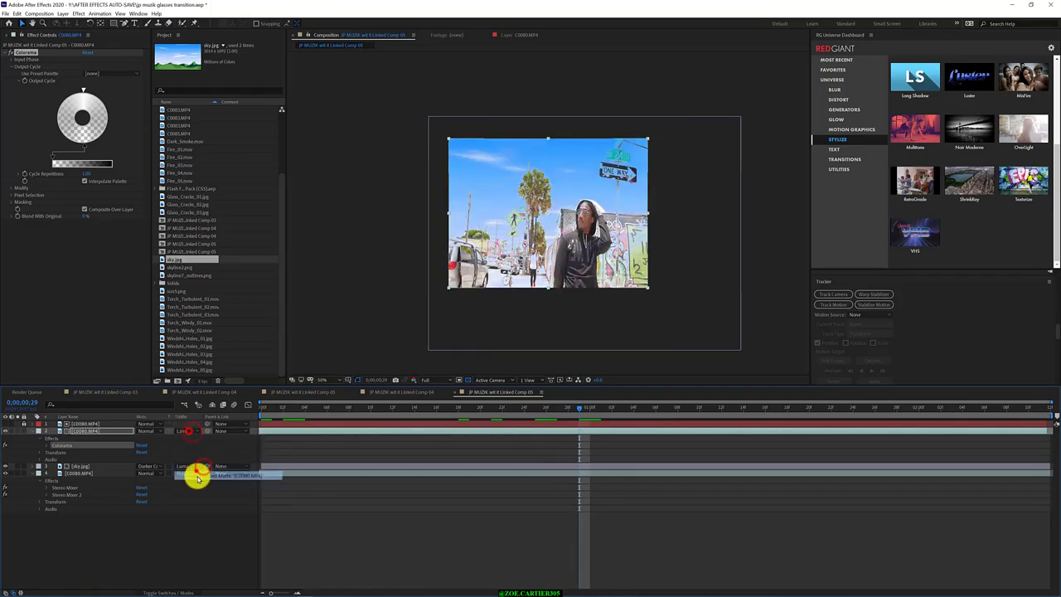
{"action": "left_click", "coordinate": [194, 430]}
{"action": "left_click", "coordinate": [195, 466]}
{"action": "left_click", "coordinate": [6, 425]}
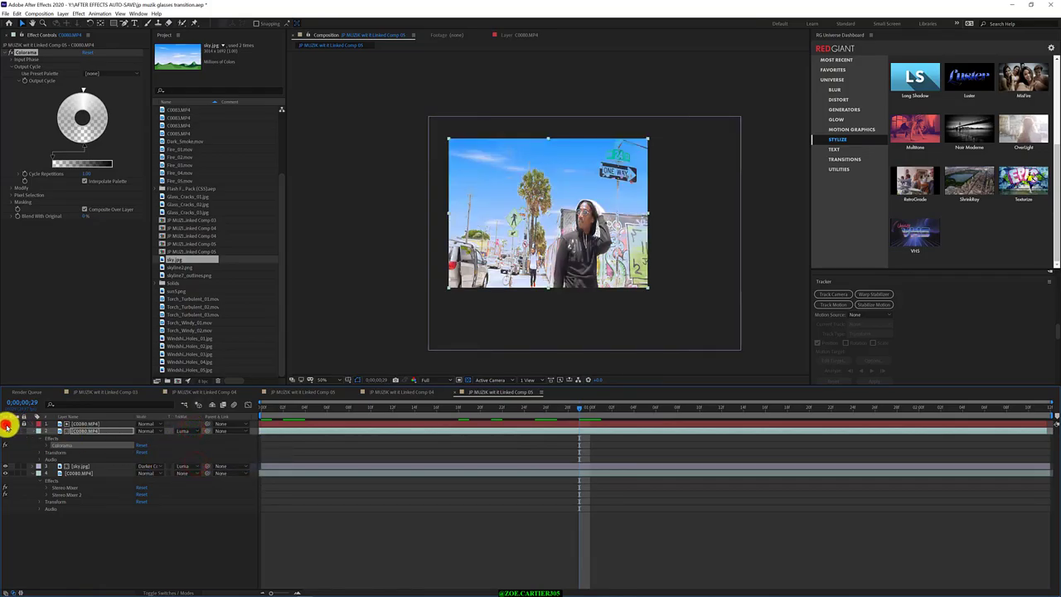
Step: Test Darker Color on the Colorama layer, restore Normal, and toggle the bottom C0080.MP4 layer's visibility
{"action": "left_click", "coordinate": [146, 431]}
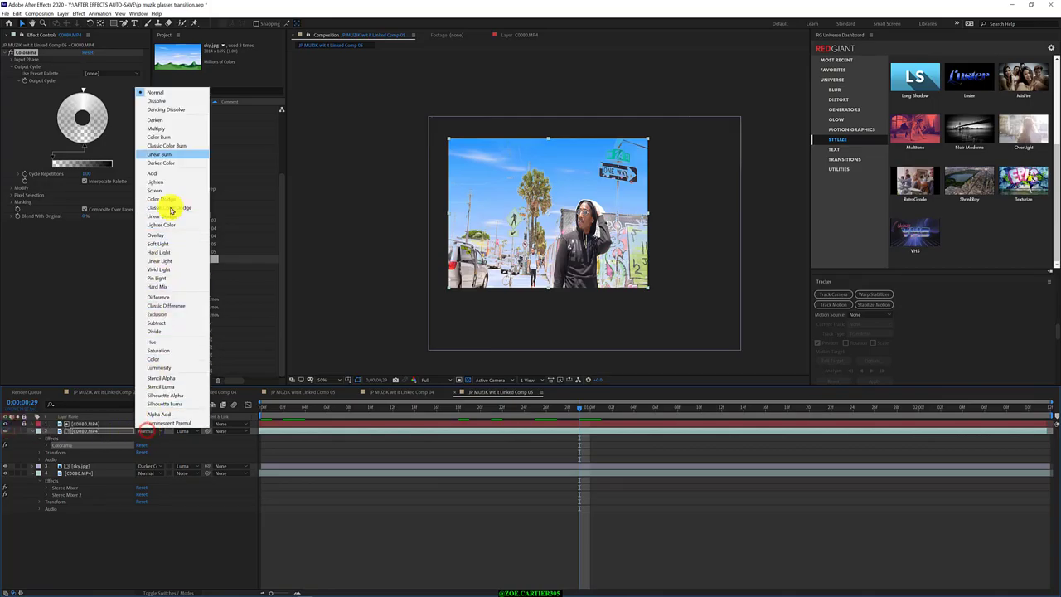
{"action": "left_click", "coordinate": [175, 161]}
{"action": "left_click", "coordinate": [143, 431]}
{"action": "left_click", "coordinate": [166, 93]}
{"action": "left_click", "coordinate": [71, 473]}
{"action": "left_click", "coordinate": [6, 473]}
{"action": "left_click", "coordinate": [6, 473]}
{"action": "left_click", "coordinate": [89, 466]}
Step: Try Luma Inverted Matte and Alpha Matte on the Colorama layer and return it to Luma Matte
{"action": "left_click", "coordinate": [187, 432]}
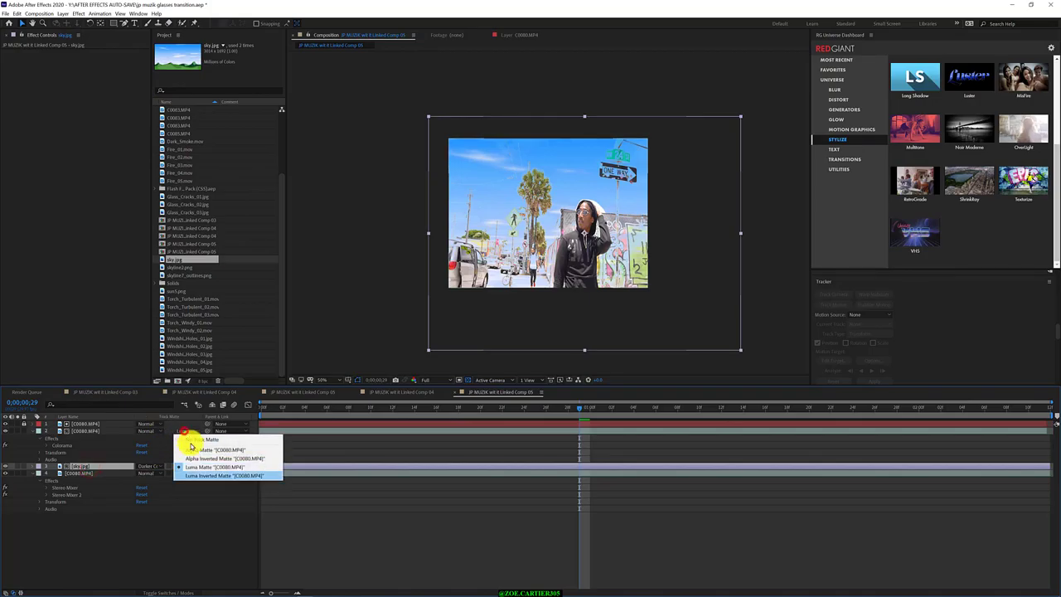
{"action": "left_click", "coordinate": [197, 476]}
{"action": "left_click", "coordinate": [194, 431]}
{"action": "left_click", "coordinate": [199, 450]}
{"action": "left_click", "coordinate": [190, 430]}
{"action": "left_click", "coordinate": [193, 471]}
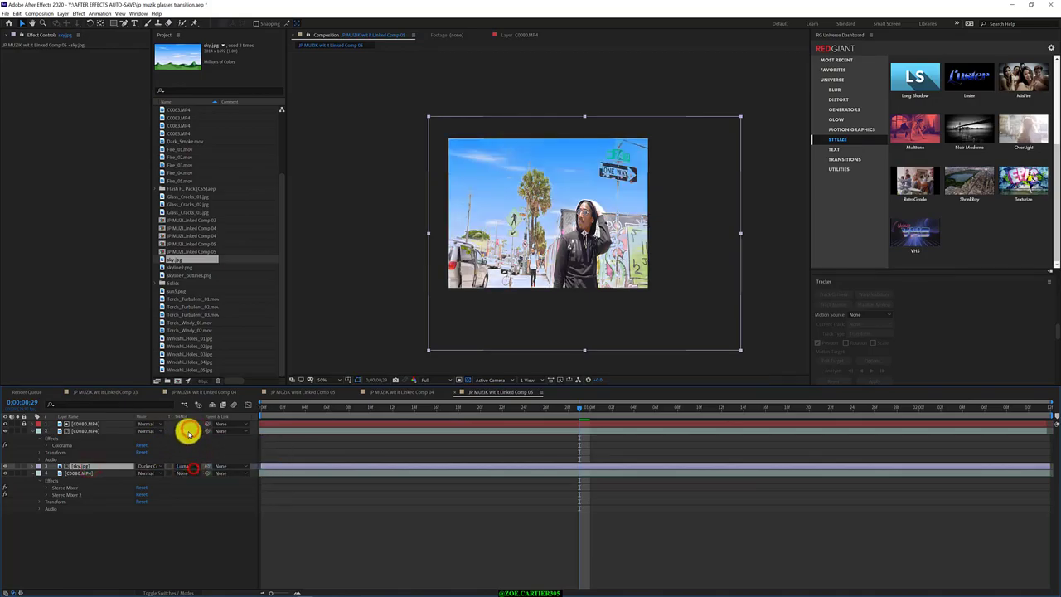
Step: Recheck the alpha and luma mattes on the Colorama layer and set its track matte to Luma Inverted Matte
{"action": "left_click", "coordinate": [189, 432]}
{"action": "left_click", "coordinate": [188, 433]}
{"action": "left_click", "coordinate": [189, 451]}
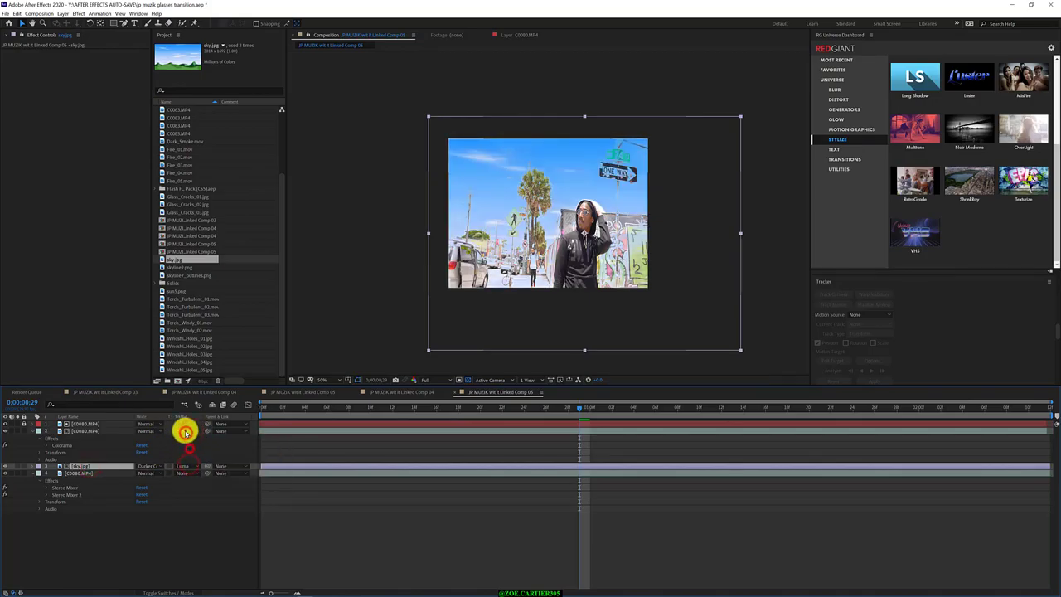
{"action": "left_click", "coordinate": [184, 431]}
{"action": "left_click", "coordinate": [181, 466]}
{"action": "left_click", "coordinate": [181, 431]}
{"action": "left_click", "coordinate": [188, 475]}
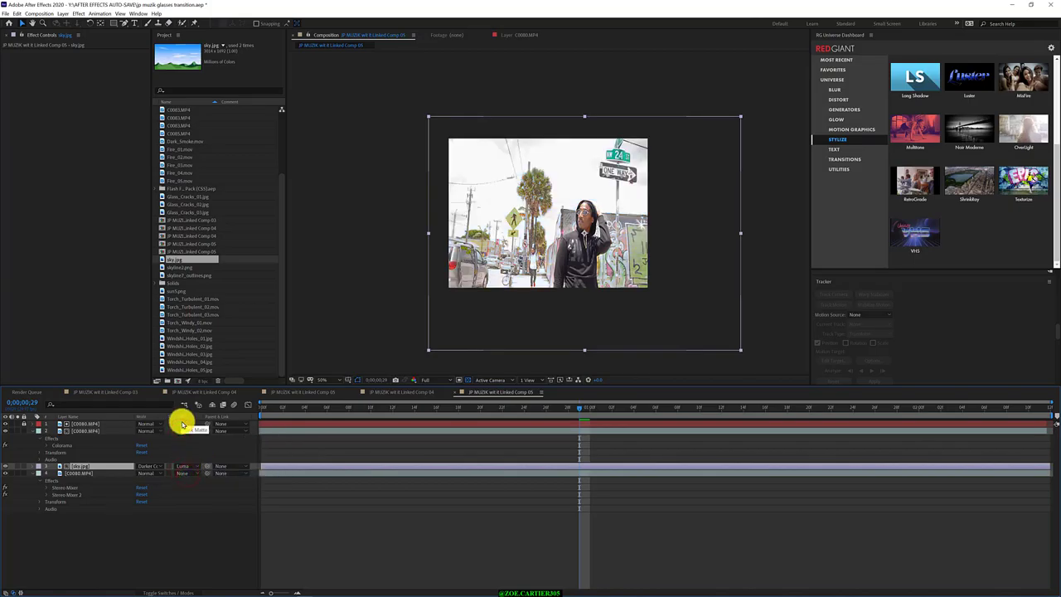
Step: Adjust the Colorama layer's Output Cycle by moving its lower color point around to the other side of the wheel
{"action": "left_click", "coordinate": [79, 434]}
{"action": "left_click_drag", "start_coordinate": [83, 147], "coordinate": [45, 154]}
{"action": "left_click", "coordinate": [106, 116]}
{"action": "left_click", "coordinate": [16, 114]}
{"action": "left_click", "coordinate": [25, 151]}
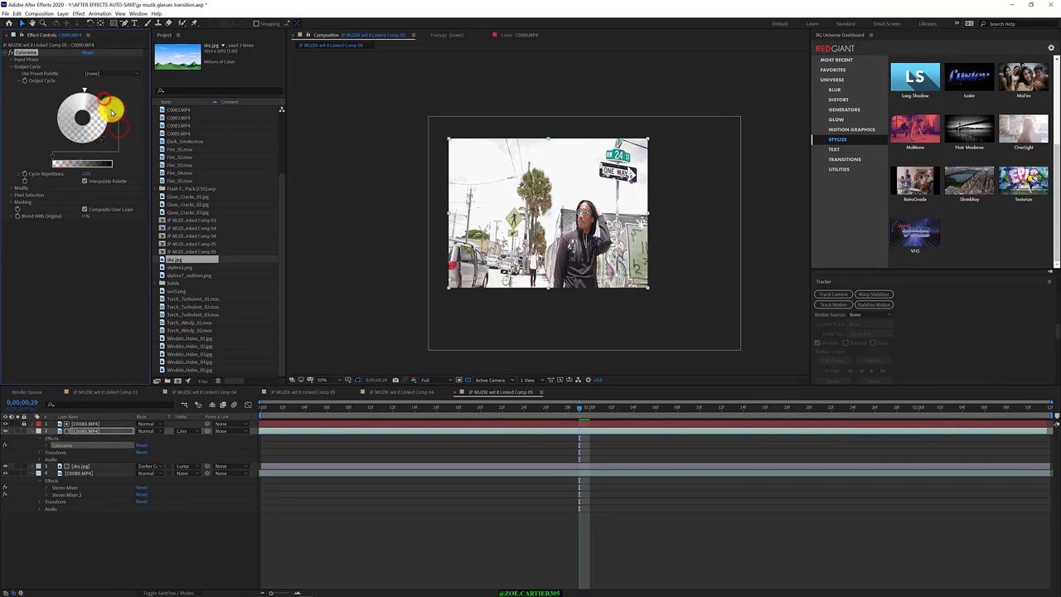
Step: Cycle the Colorama layer through no matte, alpha and luma track mattes, finishing on Luma Matte
{"action": "left_click", "coordinate": [194, 430]}
{"action": "left_click", "coordinate": [200, 437]}
{"action": "left_click", "coordinate": [190, 430]}
{"action": "left_click", "coordinate": [194, 469]}
{"action": "left_click", "coordinate": [190, 431]}
{"action": "left_click", "coordinate": [191, 453]}
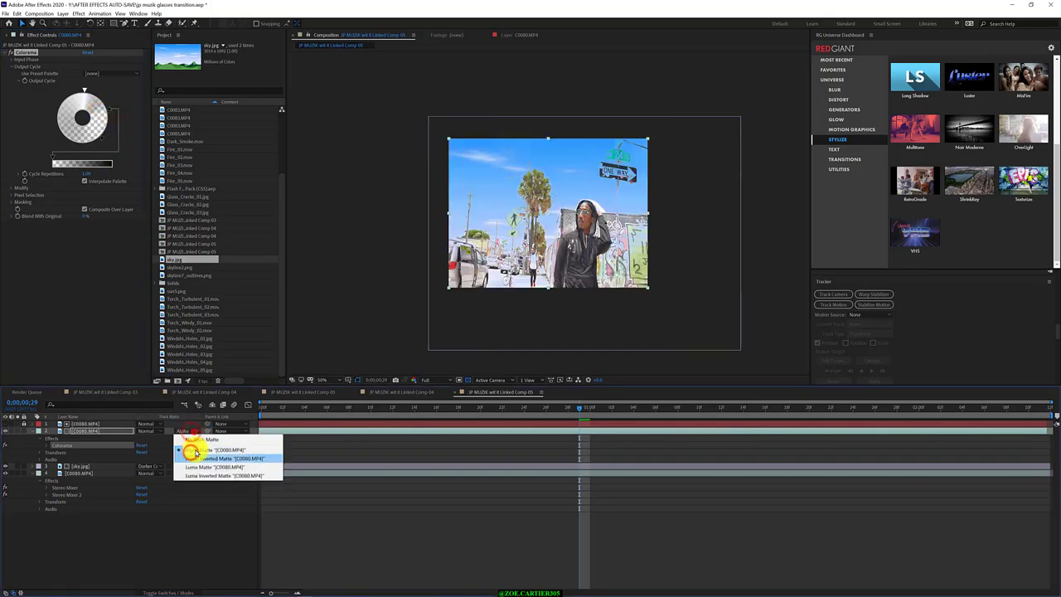
{"action": "left_click", "coordinate": [203, 443]}
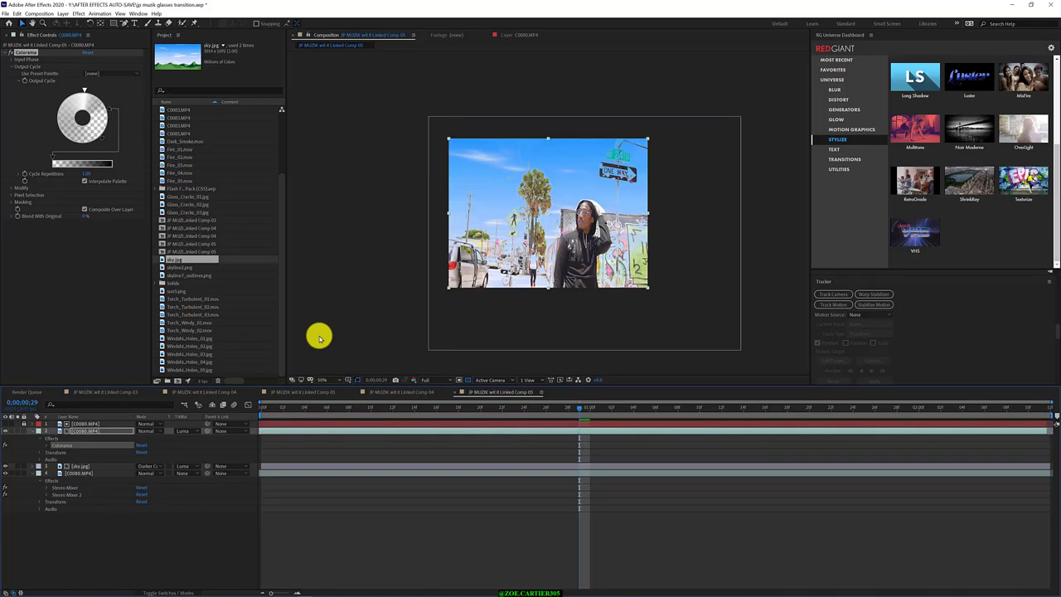
Step: Scrub back to 0;00;00;08 and set the Colorama layer to No Track Matte
{"action": "left_click_drag", "start_coordinate": [558, 409], "coordinate": [347, 426]}
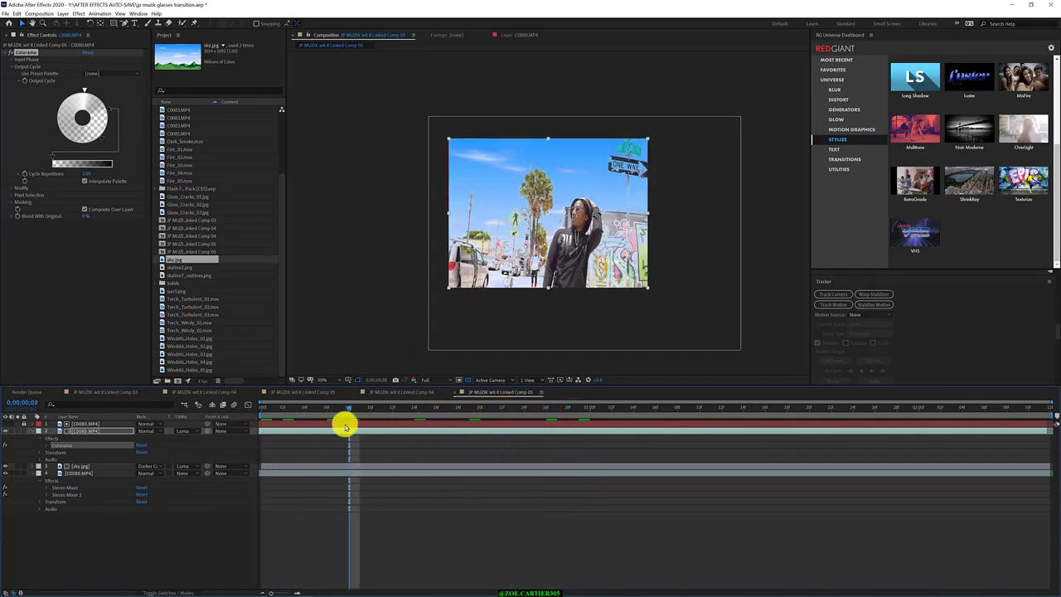
{"action": "left_click", "coordinate": [193, 432]}
{"action": "left_click", "coordinate": [196, 439]}
Step: Set the sky.jpg layer's blending mode to Normal
{"action": "left_click", "coordinate": [81, 466]}
{"action": "left_click", "coordinate": [154, 468]}
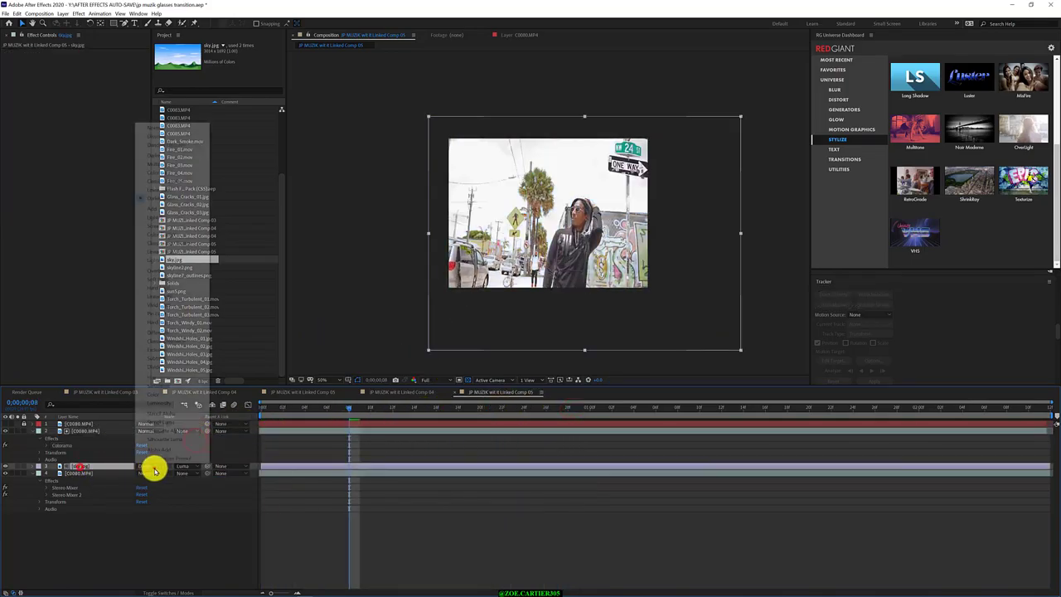
{"action": "left_click", "coordinate": [156, 464]}
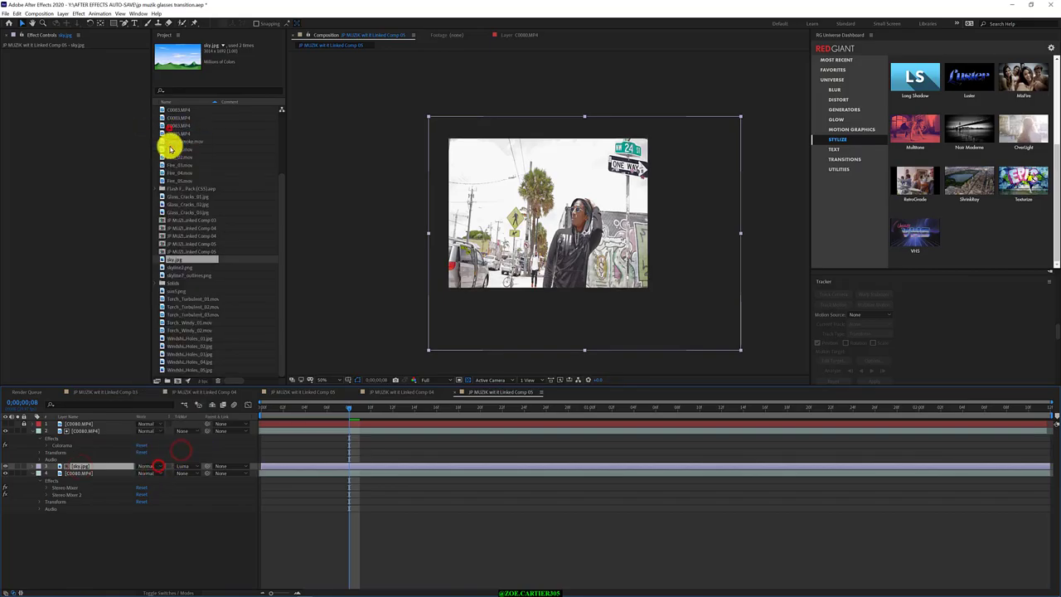
Step: Try Alpha Matte on the sky.jpg layer, return it to Luma Matte, and select the Colorama C0080.MP4 layer
{"action": "left_click", "coordinate": [192, 466]}
{"action": "left_click", "coordinate": [199, 484]}
{"action": "left_click", "coordinate": [506, 33]}
{"action": "left_click", "coordinate": [356, 34]}
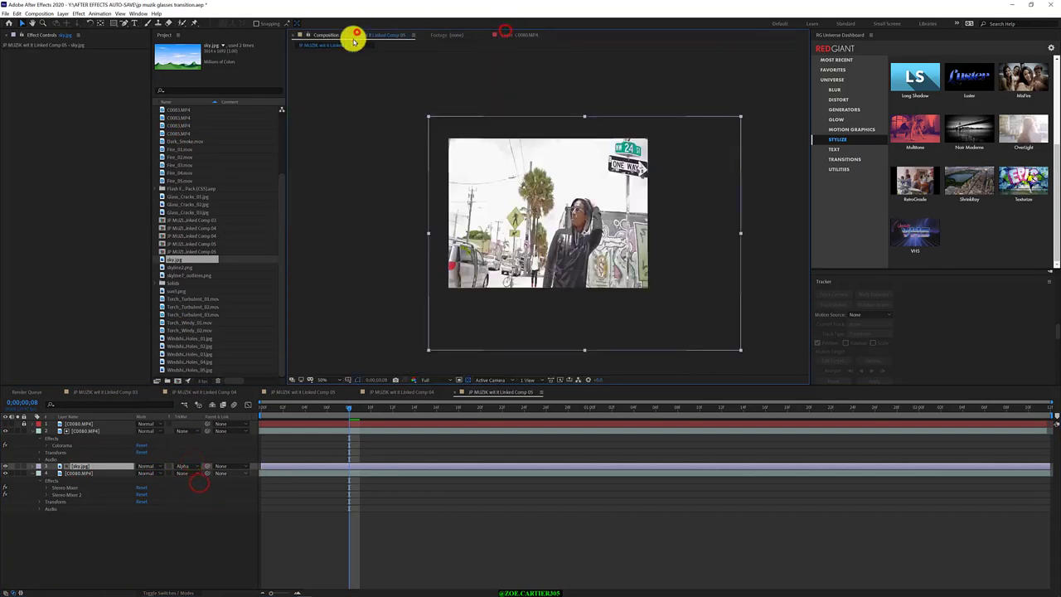
{"action": "left_click", "coordinate": [97, 472]}
{"action": "left_click", "coordinate": [185, 466]}
{"action": "left_click", "coordinate": [207, 505]}
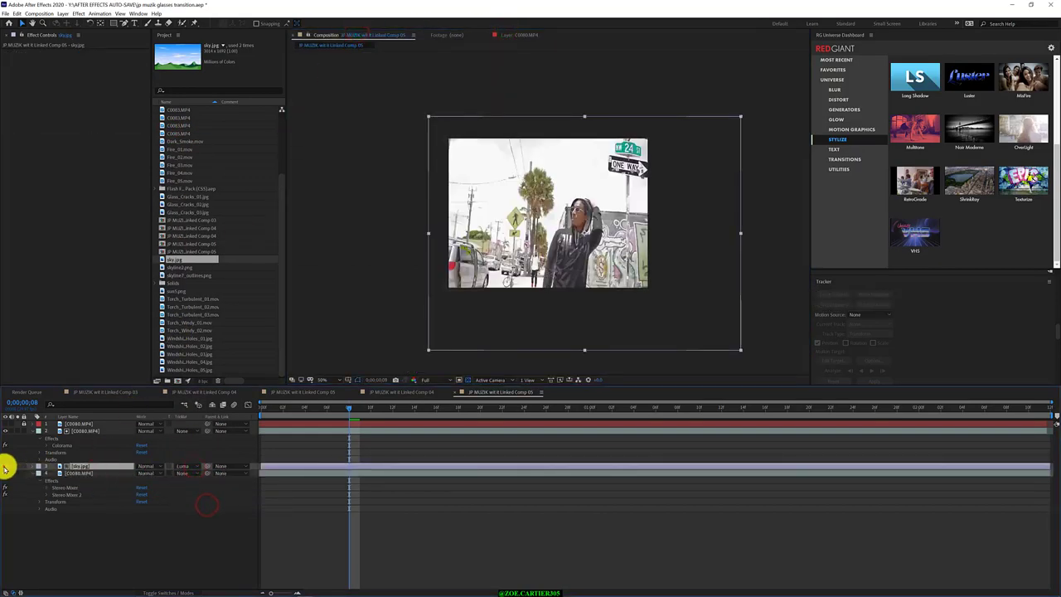
{"action": "left_click", "coordinate": [96, 430]}
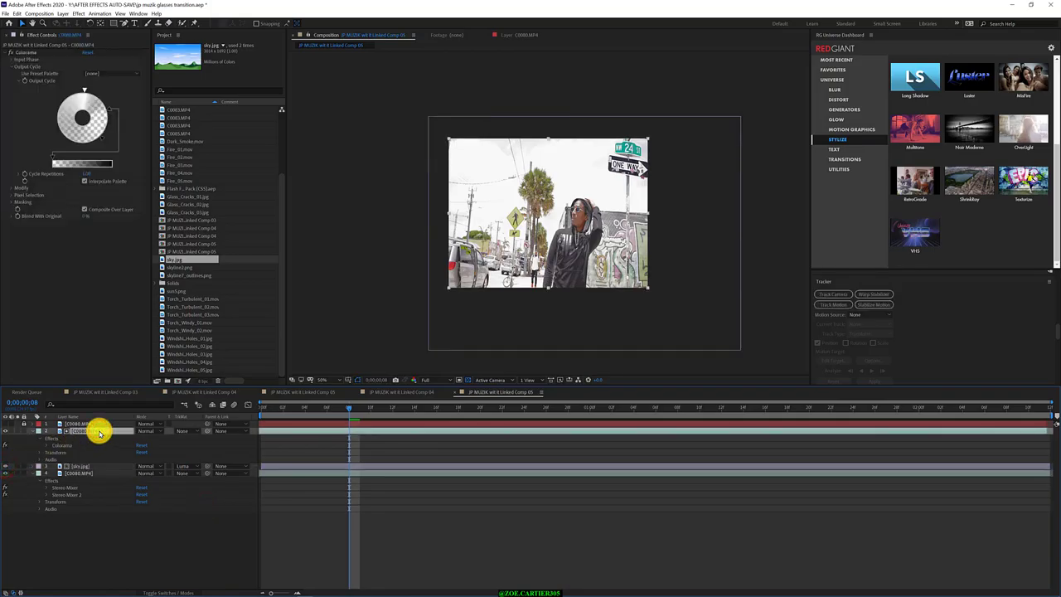
Step: Move the sky.jpg layer above the Colorama C0080.MP4 layer and set it to No Track Matte
{"action": "left_click_drag", "start_coordinate": [83, 465], "coordinate": [92, 427]}
{"action": "left_click", "coordinate": [187, 431]}
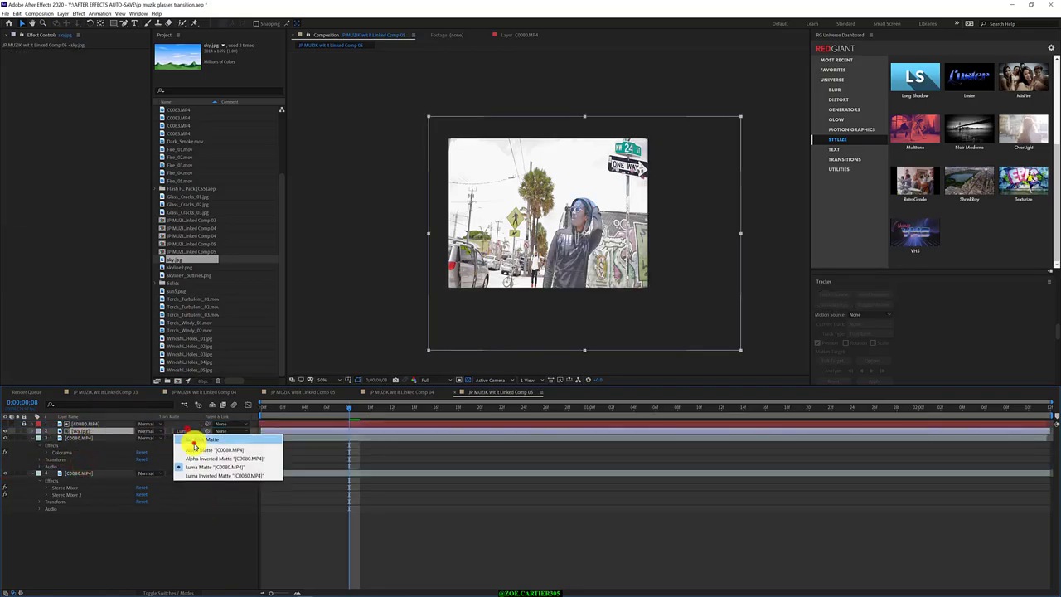
{"action": "left_click", "coordinate": [195, 443]}
{"action": "left_click", "coordinate": [6, 424]}
Step: Cycle the Colorama layer through the luma and alpha track mattes based on sky.jpg, finishing on Luma Matte
{"action": "left_click", "coordinate": [196, 437]}
{"action": "left_click", "coordinate": [214, 475]}
{"action": "left_click", "coordinate": [196, 437]}
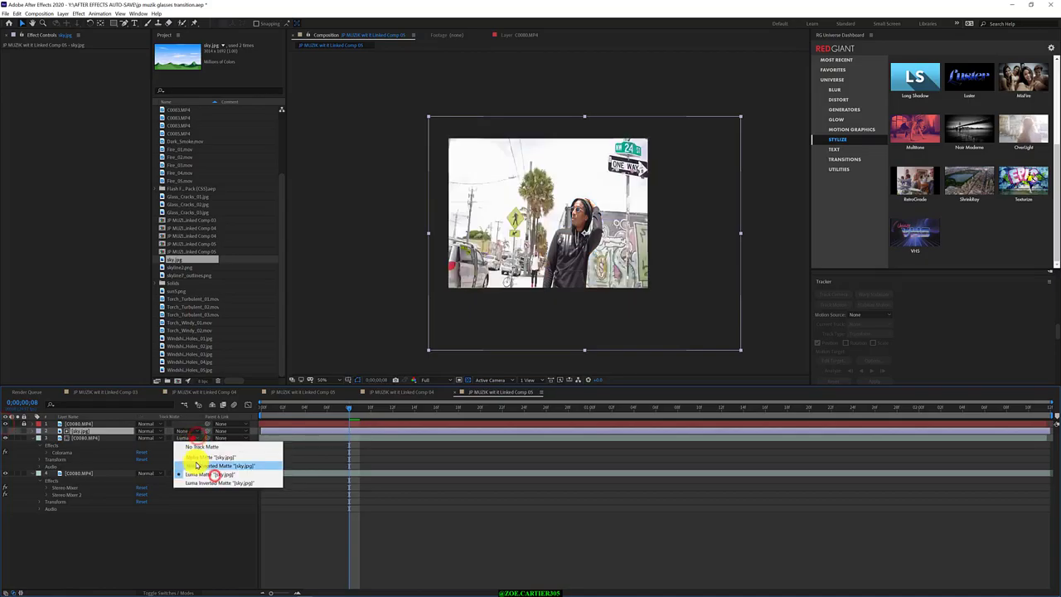
{"action": "left_click", "coordinate": [196, 465]}
{"action": "left_click", "coordinate": [193, 437]}
{"action": "left_click", "coordinate": [197, 475]}
{"action": "left_click", "coordinate": [195, 437]}
{"action": "left_click", "coordinate": [197, 458]}
{"action": "left_click", "coordinate": [192, 437]}
{"action": "left_click", "coordinate": [198, 474]}
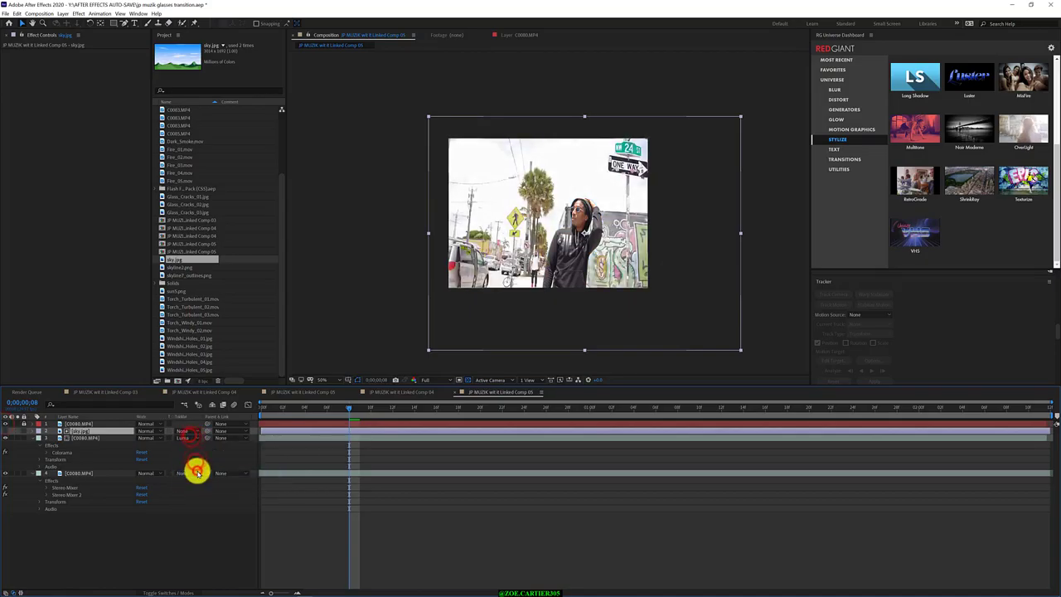
Step: Toggle the sky.jpg layer's visibility on and off to compare the composite, leaving it hidden
{"action": "left_click", "coordinate": [93, 438]}
{"action": "left_click", "coordinate": [79, 473]}
{"action": "left_click", "coordinate": [78, 431]}
{"action": "left_click", "coordinate": [5, 431]}
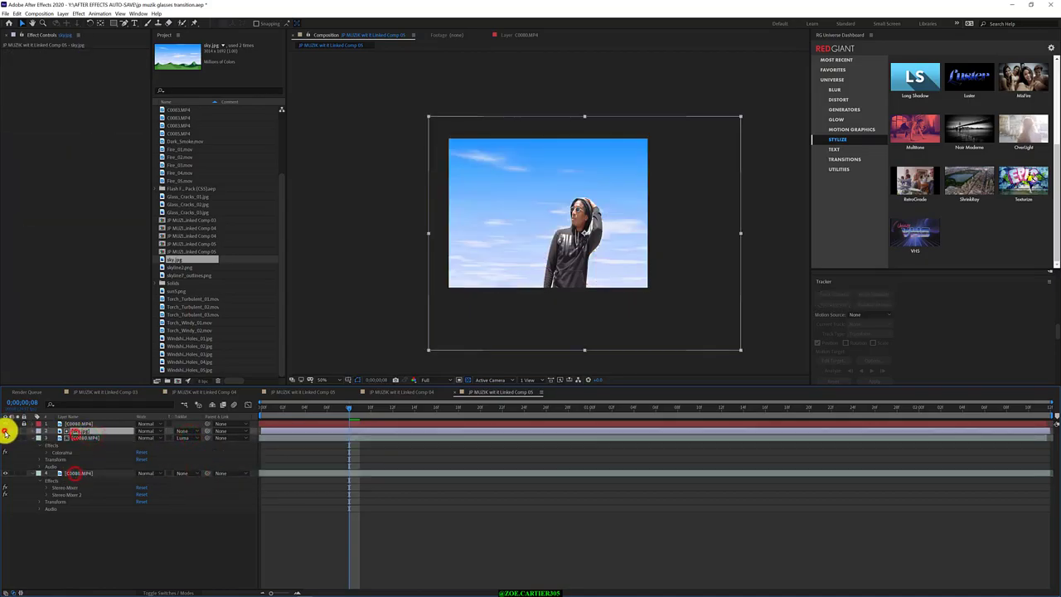
{"action": "left_click", "coordinate": [5, 431]}
{"action": "left_click", "coordinate": [5, 431]}
{"action": "left_click", "coordinate": [5, 431]}
Step: Try to adjust the colour stops on the Colorama effect's output cycle
{"action": "left_click", "coordinate": [76, 438]}
{"action": "double_click", "coordinate": [109, 109]}
{"action": "left_click", "coordinate": [185, 23]}
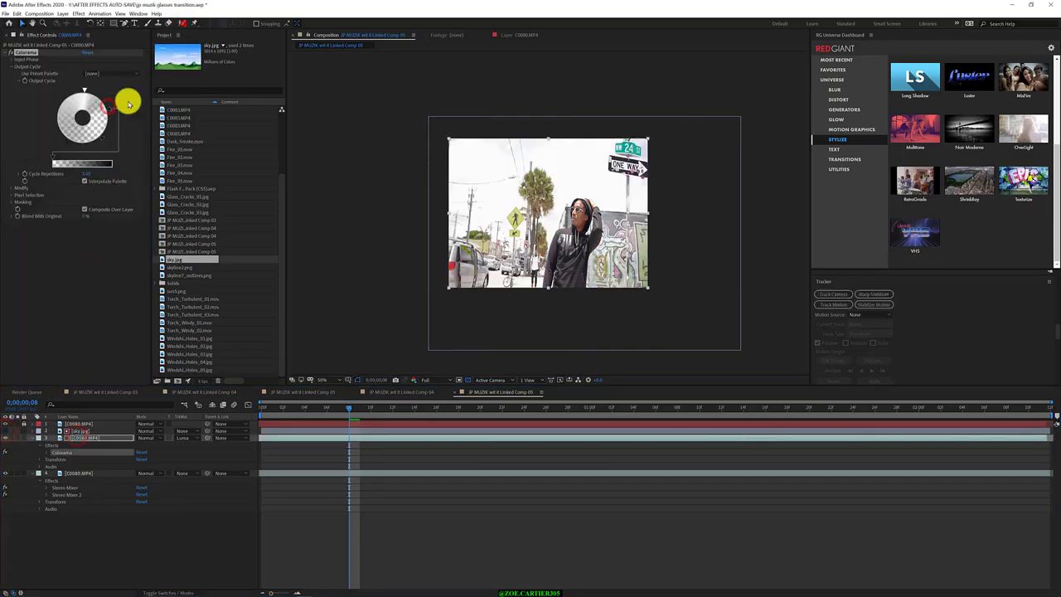
{"action": "left_click", "coordinate": [102, 137]}
{"action": "left_click_drag", "start_coordinate": [79, 145], "coordinate": [128, 130]}
Step: Reset Colorama, apply a greyscale palette preset, and make the black stop of its output cycle transparent
{"action": "left_click", "coordinate": [86, 53]}
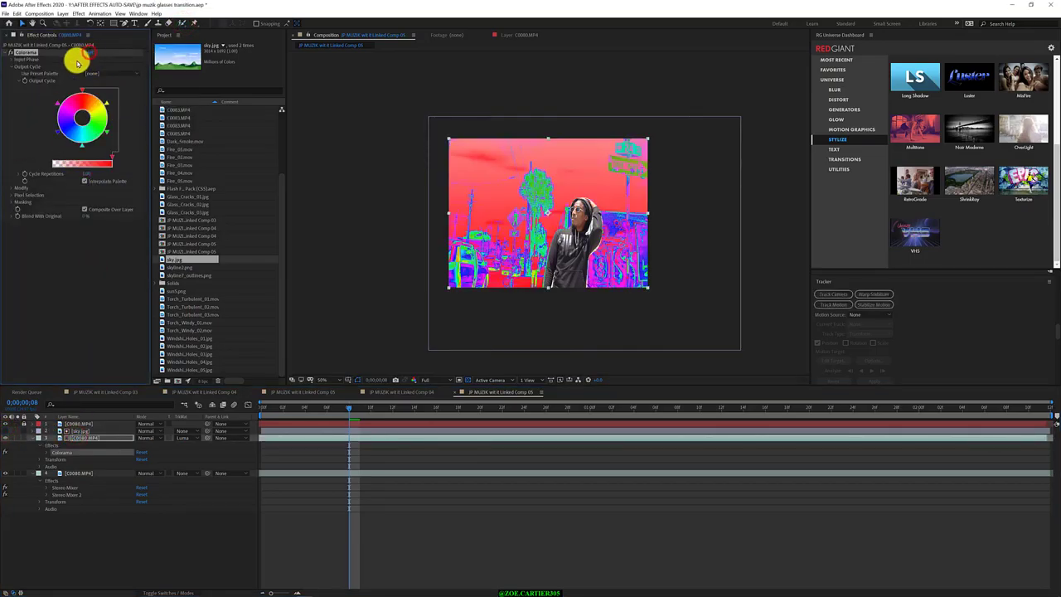
{"action": "left_click", "coordinate": [98, 75]}
{"action": "left_click", "coordinate": [119, 141]}
{"action": "double_click", "coordinate": [76, 88]}
{"action": "left_click", "coordinate": [179, 23]}
{"action": "mouse_move", "coordinate": [81, 90]}
{"action": "left_mouse_down"}
{"action": "mouse_move", "coordinate": [58, 95]}
{"action": "mouse_move", "coordinate": [88, 90]}
{"action": "mouse_move", "coordinate": [100, 130]}
{"action": "mouse_move", "coordinate": [88, 142]}
{"action": "mouse_move", "coordinate": [74, 90]}
{"action": "mouse_move", "coordinate": [85, 92]}
{"action": "left_mouse_up"}
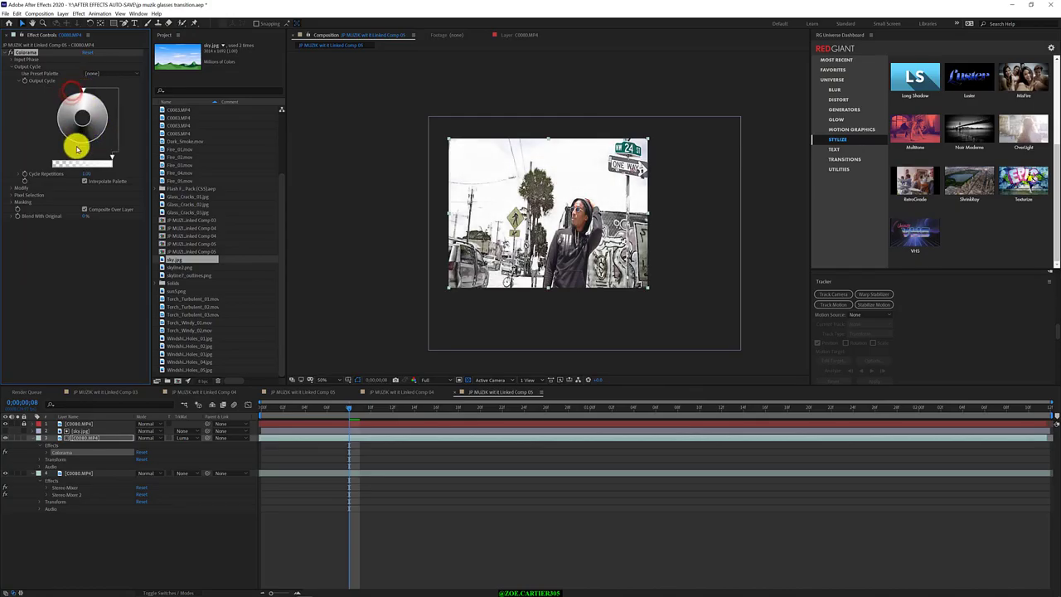
{"action": "mouse_move", "coordinate": [76, 147]}
{"action": "left_mouse_down"}
{"action": "mouse_move", "coordinate": [59, 130]}
{"action": "mouse_move", "coordinate": [62, 157]}
{"action": "mouse_move", "coordinate": [74, 102]}
{"action": "mouse_move", "coordinate": [60, 131]}
{"action": "mouse_move", "coordinate": [42, 125]}
{"action": "mouse_move", "coordinate": [52, 216]}
{"action": "mouse_move", "coordinate": [79, 141]}
{"action": "mouse_move", "coordinate": [68, 139]}
{"action": "left_mouse_up"}
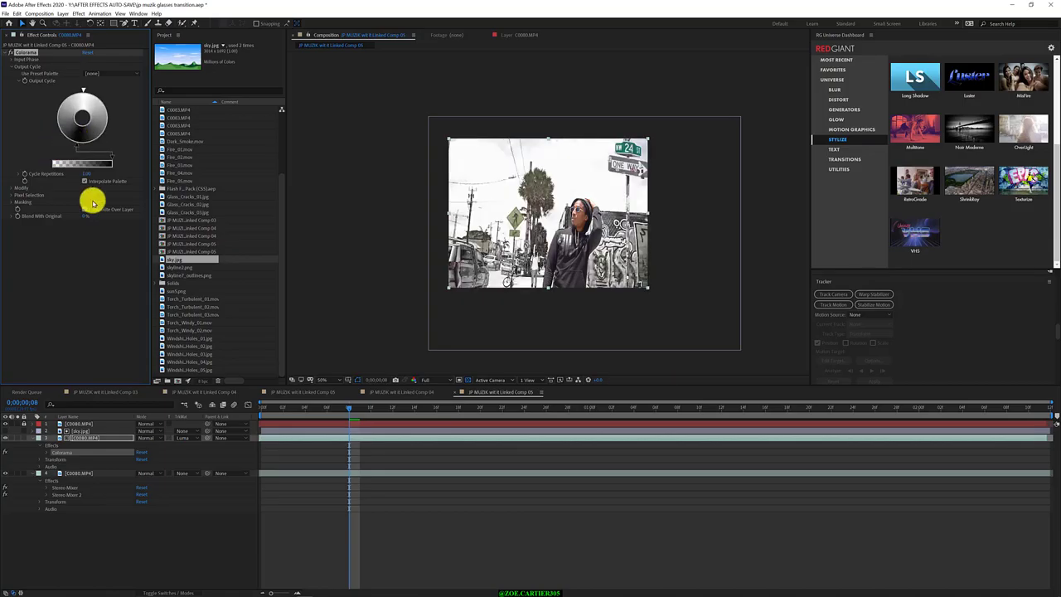
Step: Set the Colorama layer to Luma Inverted Matte and show the sky.jpg layer
{"action": "left_click", "coordinate": [184, 438]}
{"action": "left_click", "coordinate": [208, 482]}
{"action": "left_click", "coordinate": [5, 431]}
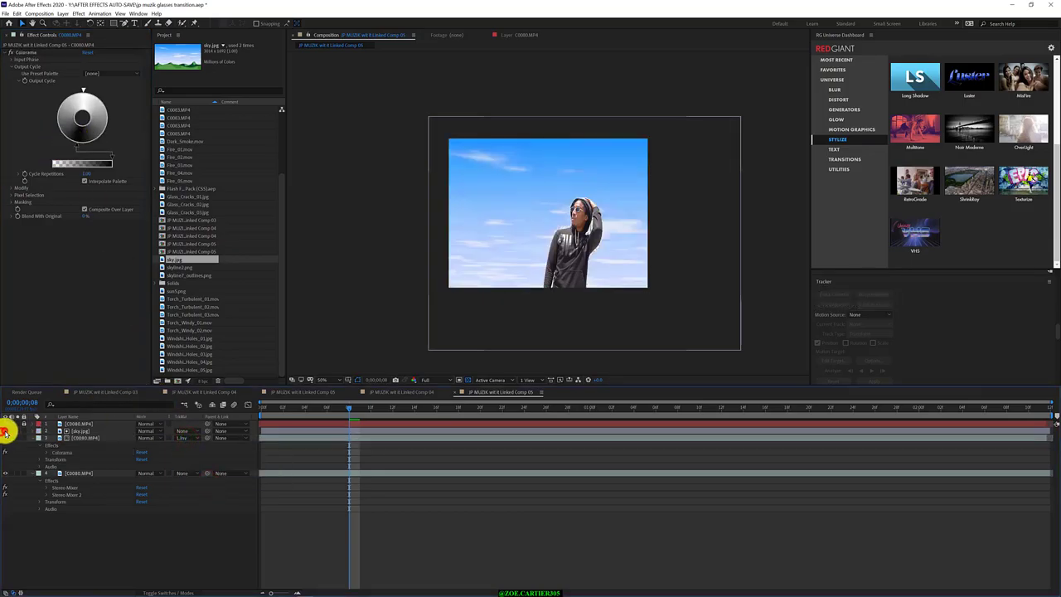
Step: Move the sky.jpg layer back below the Colorama layer and set the Colorama layer to No Track Matte
{"action": "left_click", "coordinate": [89, 431]}
{"action": "left_click", "coordinate": [191, 431]}
{"action": "left_click", "coordinate": [109, 438]}
{"action": "left_click_drag", "start_coordinate": [100, 432], "coordinate": [102, 469]}
{"action": "left_click", "coordinate": [105, 432]}
{"action": "left_click", "coordinate": [187, 431]}
{"action": "left_click", "coordinate": [188, 439]}
Step: Cycle the sky.jpg layer through luma, luma inverted, alpha inverted and alpha mattes, finishing on Luma Matte
{"action": "left_click", "coordinate": [186, 466]}
{"action": "left_click", "coordinate": [194, 502]}
{"action": "left_click", "coordinate": [190, 466]}
{"action": "left_click", "coordinate": [201, 510]}
{"action": "left_click", "coordinate": [193, 466]}
{"action": "left_click", "coordinate": [200, 495]}
{"action": "left_click", "coordinate": [194, 466]}
{"action": "left_click", "coordinate": [199, 486]}
{"action": "left_click", "coordinate": [195, 466]}
{"action": "left_click", "coordinate": [200, 502]}
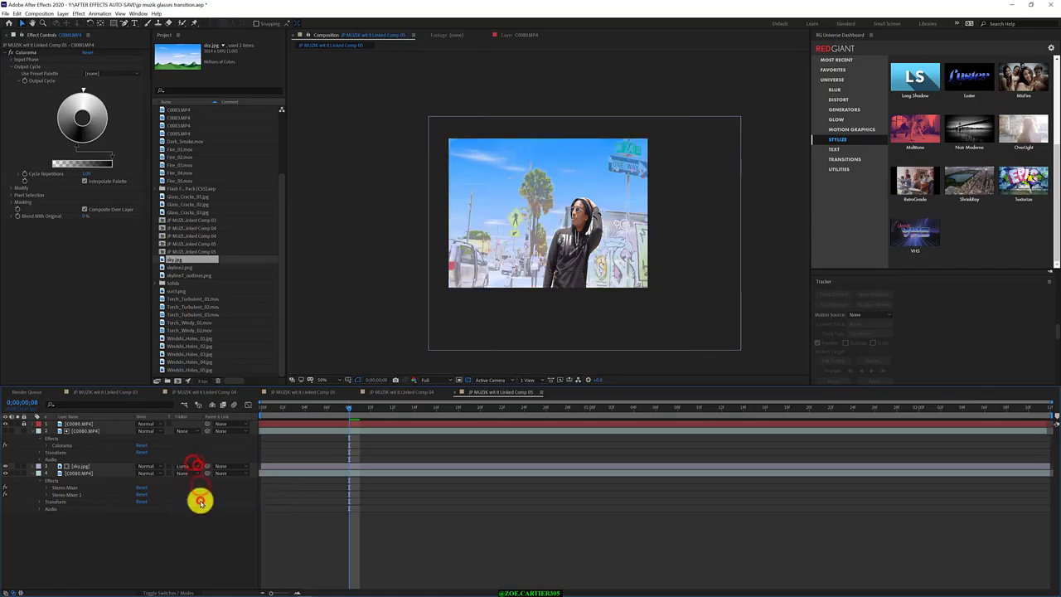
Step: Delete the Colorama effect from the C0080.MP4 layer above sky.jpg
{"action": "left_click", "coordinate": [5, 431]}
{"action": "left_click", "coordinate": [5, 431]}
{"action": "left_click", "coordinate": [107, 430]}
{"action": "left_click", "coordinate": [33, 51]}
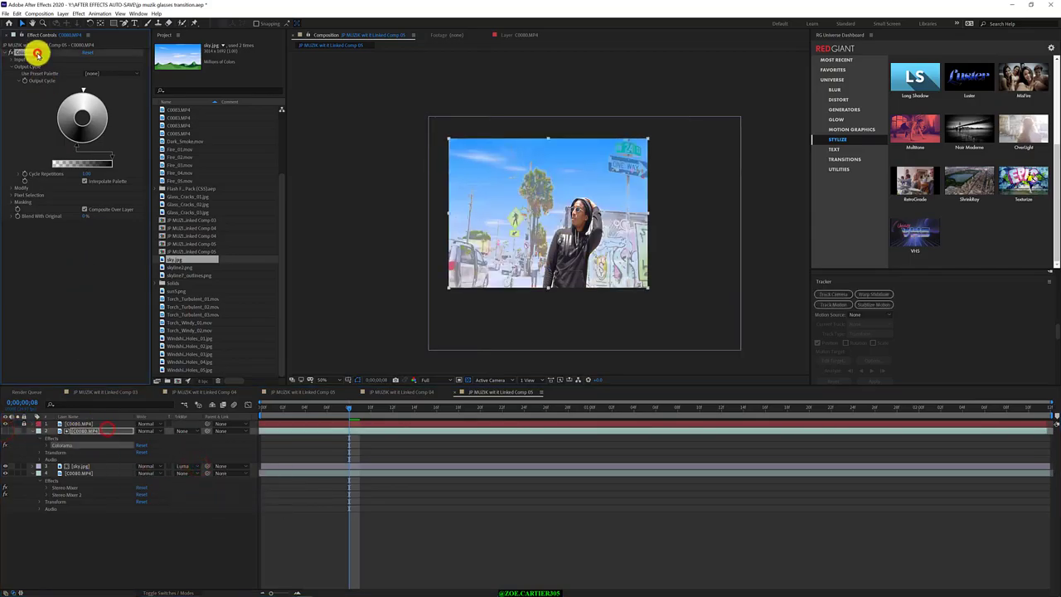
{"action": "key", "text": "Delete"}
Step: Set sky.jpg to No Track Matte and make the C0080.MP4 layer directly above it visible
{"action": "left_click", "coordinate": [191, 452]}
{"action": "left_click", "coordinate": [203, 462]}
{"action": "left_click", "coordinate": [82, 454]}
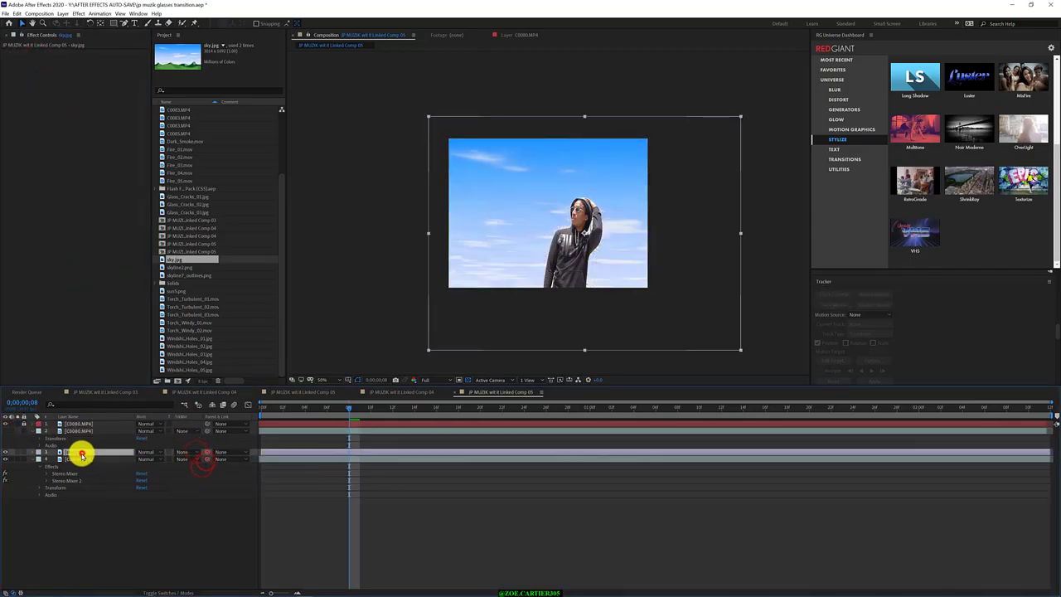
{"action": "left_click", "coordinate": [6, 432]}
Step: Draw a closed four-point Pen mask around the street below the sky on the second C0080.MP4 layer at 0;00;00;00
{"action": "left_click", "coordinate": [72, 430]}
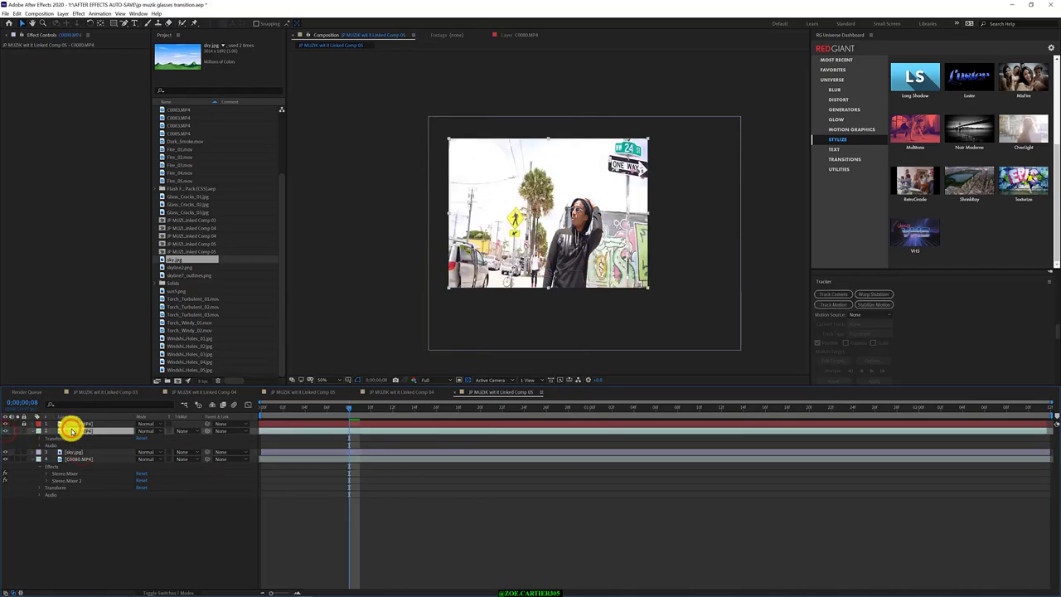
{"action": "left_click_drag", "start_coordinate": [349, 407], "coordinate": [184, 395]}
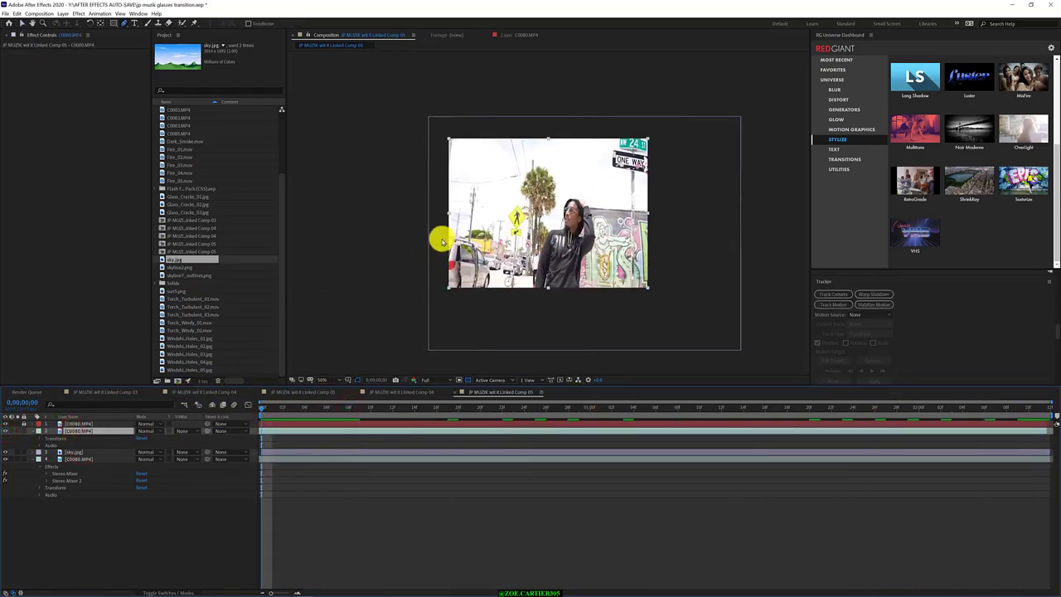
{"action": "left_click", "coordinate": [430, 234]}
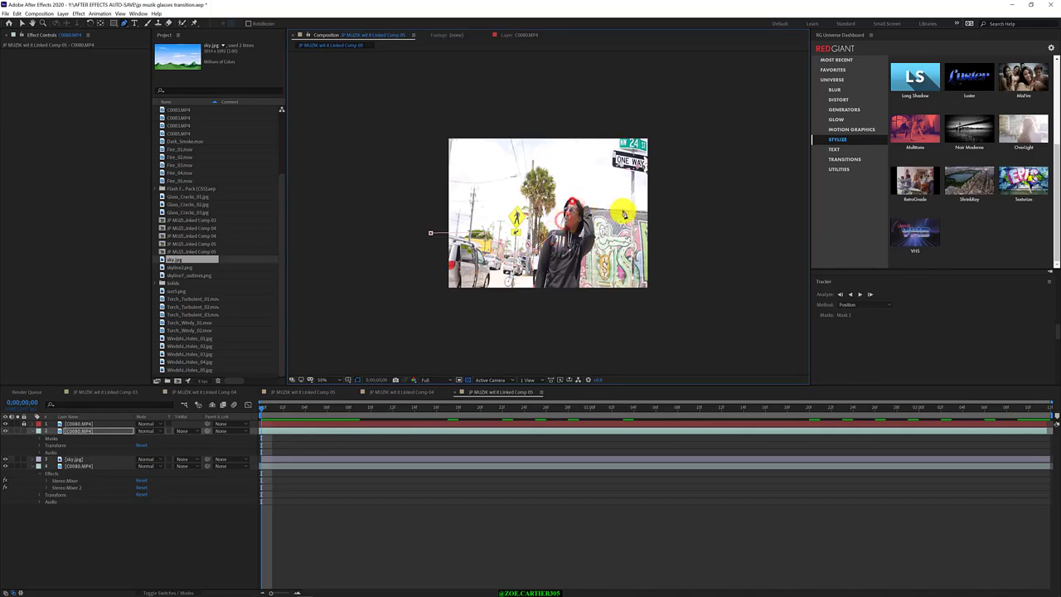
{"action": "left_click", "coordinate": [652, 211]}
{"action": "left_click", "coordinate": [662, 329]}
{"action": "left_click", "coordinate": [442, 337]}
{"action": "left_click", "coordinate": [430, 233]}
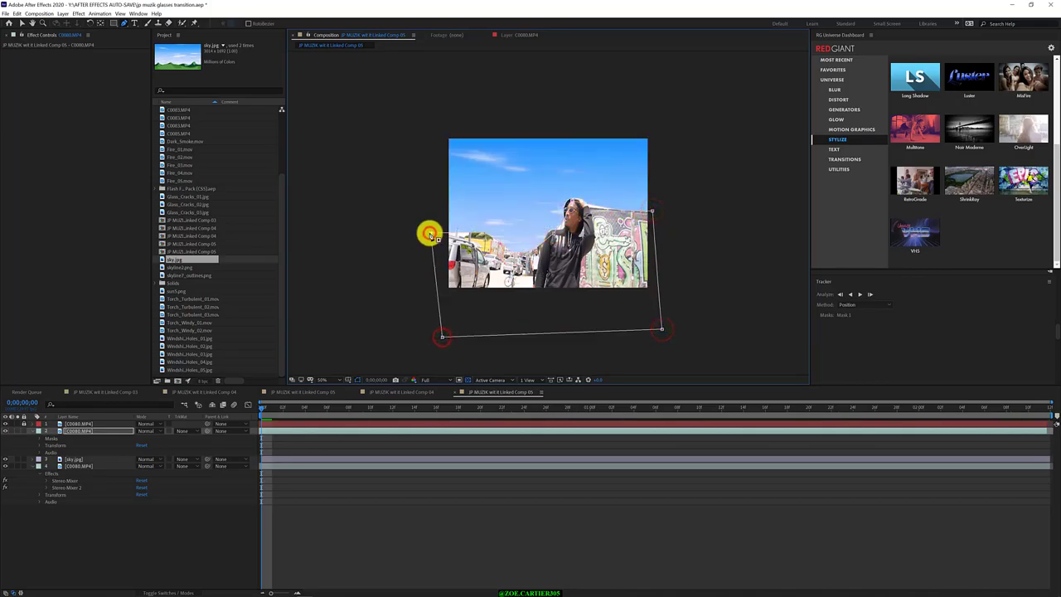
Step: Go to 0;00;02;11 and reshape the mask's upper edge to follow the top of the graffiti wall
{"action": "left_click", "coordinate": [262, 408]}
{"action": "left_click_drag", "start_coordinate": [262, 408], "coordinate": [1056, 429]}
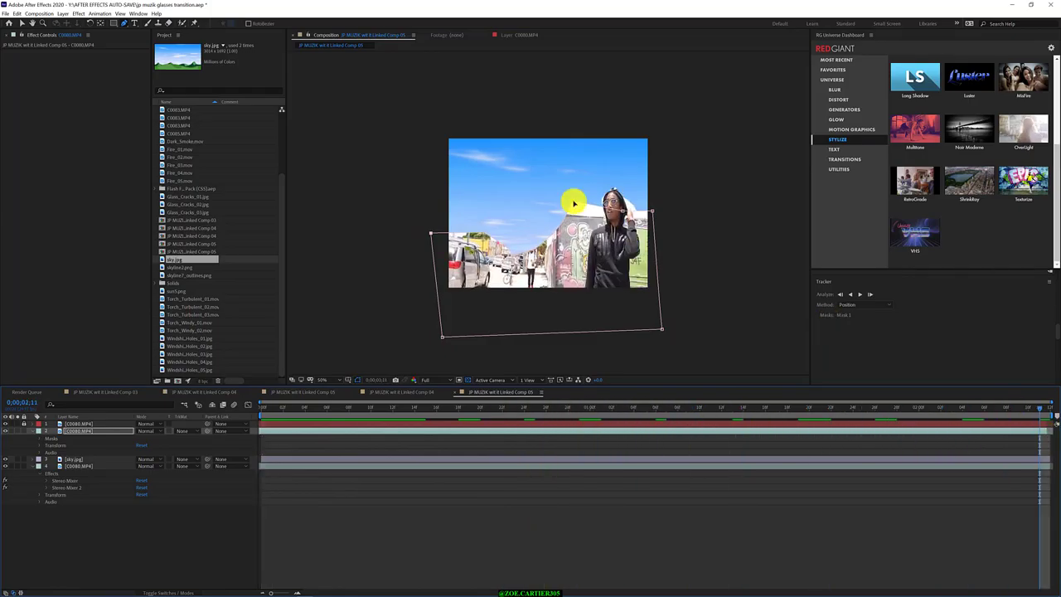
{"action": "left_click", "coordinate": [573, 201]}
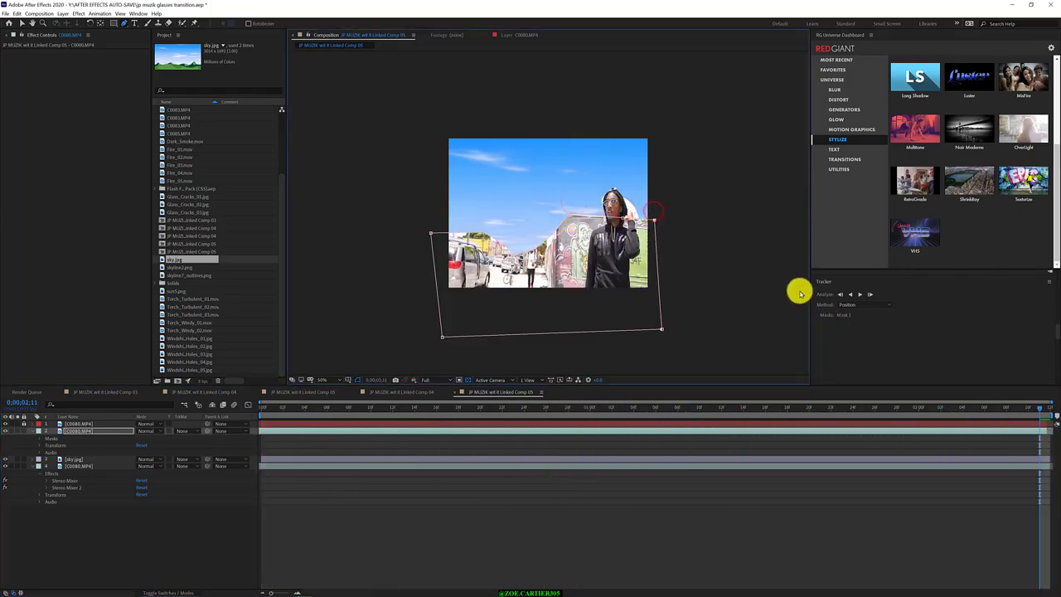
{"action": "left_click", "coordinate": [1051, 409]}
Step: Set up mask tracking for Mask 1 and track it backward frame by frame to 0;00;02;03 with the Position method
{"action": "right_click", "coordinate": [47, 436]}
{"action": "left_click", "coordinate": [92, 541]}
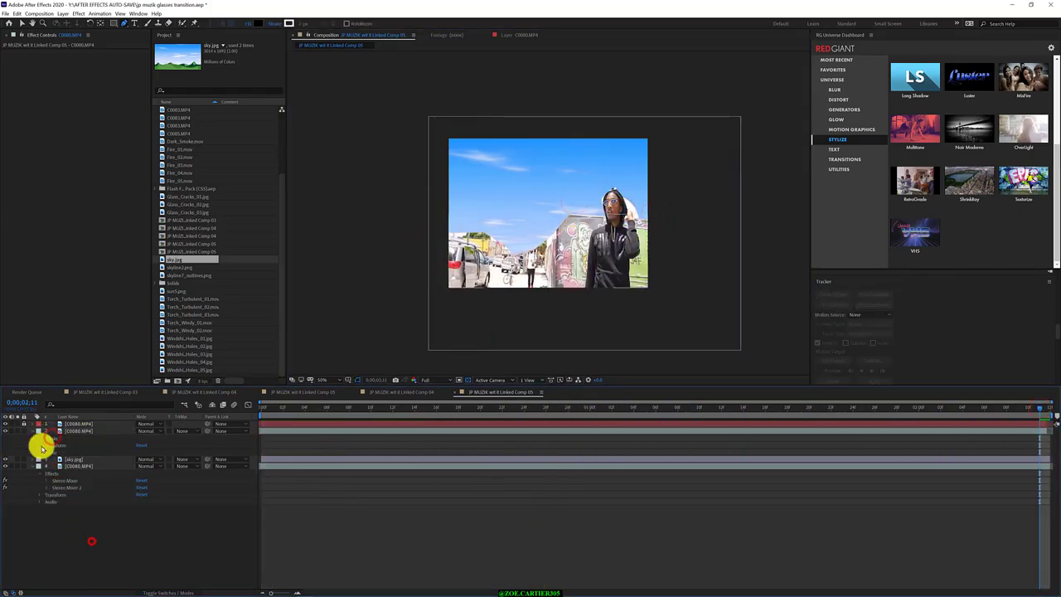
{"action": "left_click", "coordinate": [39, 440]}
{"action": "right_click", "coordinate": [78, 446]}
{"action": "left_click", "coordinate": [111, 450]}
{"action": "left_click", "coordinate": [49, 446]}
{"action": "left_click", "coordinate": [839, 294]}
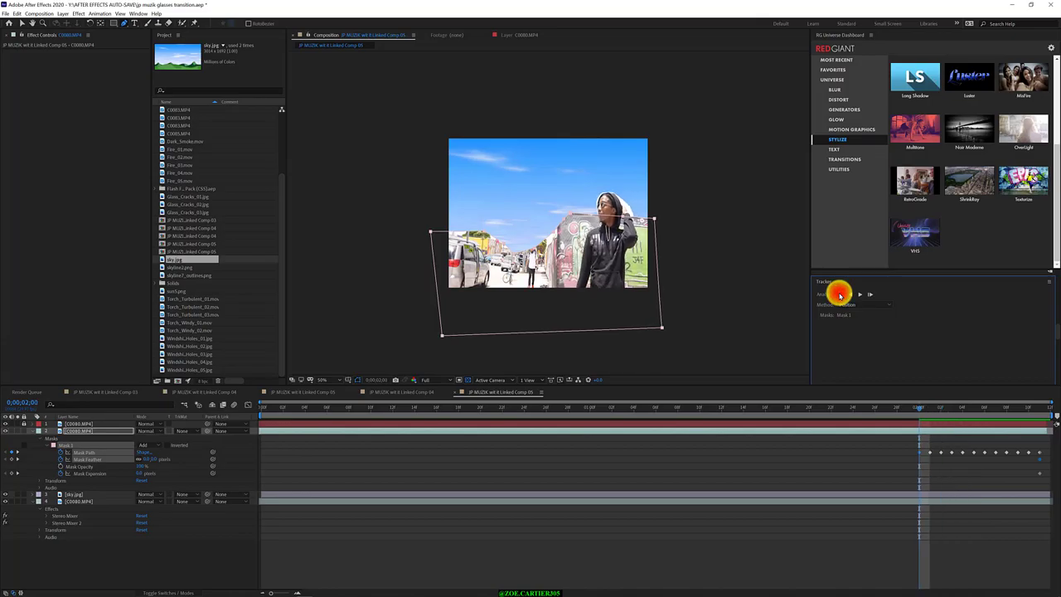
Step: Adjust Mask 1's upper edge near the wall corner at 0;00;01;27, discarding the stray second masks
{"action": "left_click_drag", "start_coordinate": [655, 220], "coordinate": [646, 221]}
{"action": "left_click", "coordinate": [646, 220]}
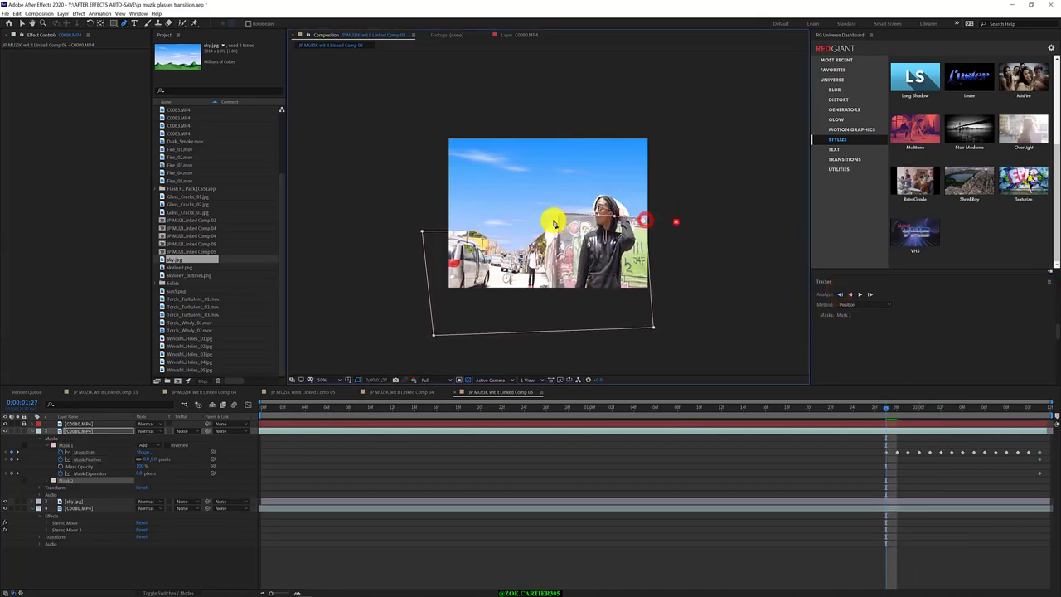
{"action": "key", "text": "ctrl+z"}
{"action": "scroll", "coordinate": [562, 225], "scroll_direction": "up", "scroll_amount": 1}
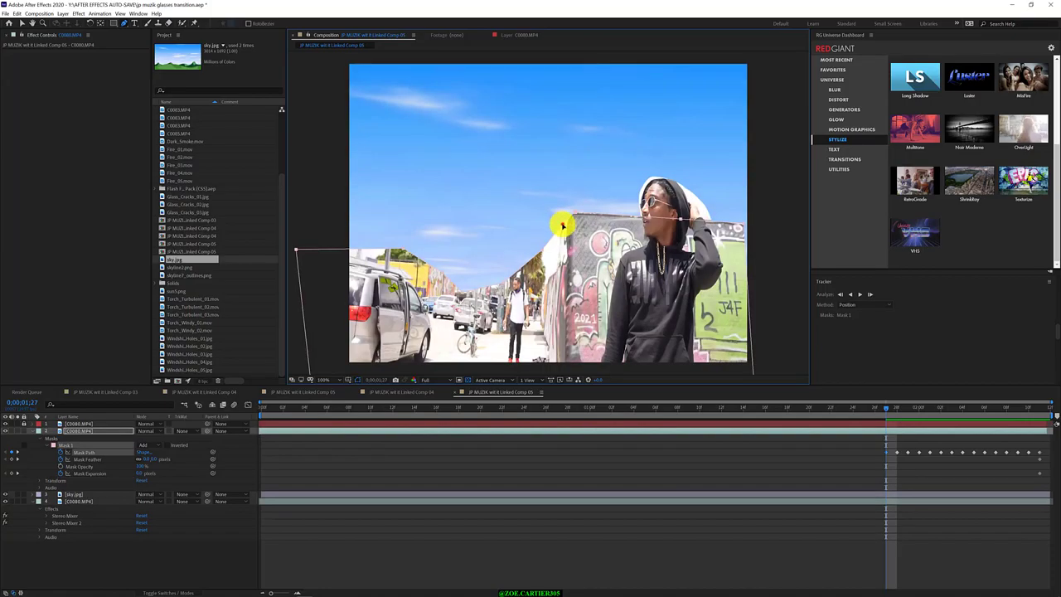
{"action": "mouse_move", "coordinate": [561, 224]}
{"action": "left_mouse_down"}
{"action": "mouse_move", "coordinate": [555, 213]}
{"action": "mouse_move", "coordinate": [558, 225]}
{"action": "left_mouse_up"}
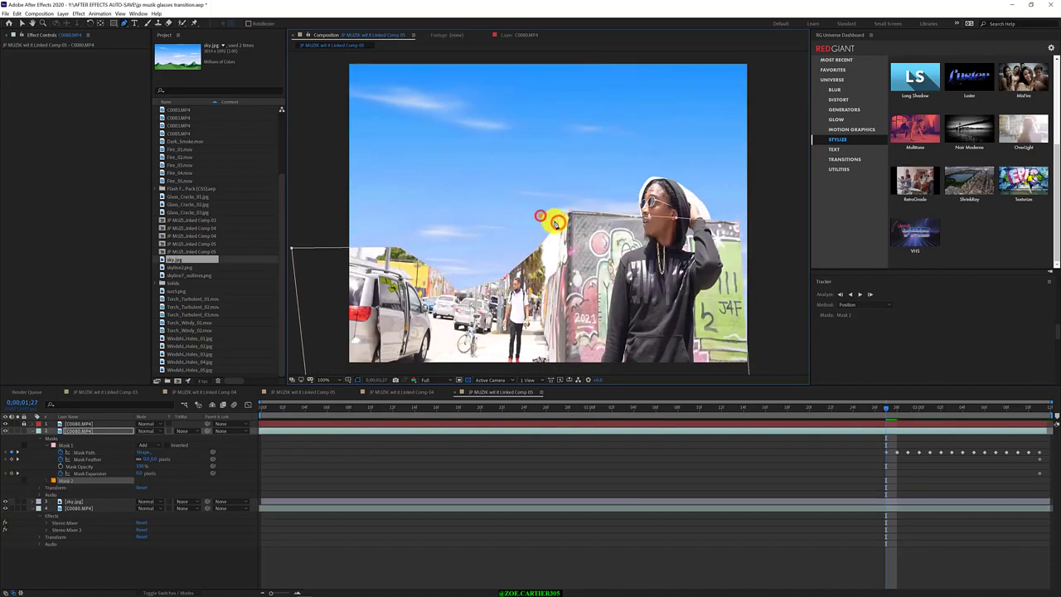
{"action": "key", "text": "v"}
{"action": "left_click", "coordinate": [824, 258]}
{"action": "left_click", "coordinate": [774, 252]}
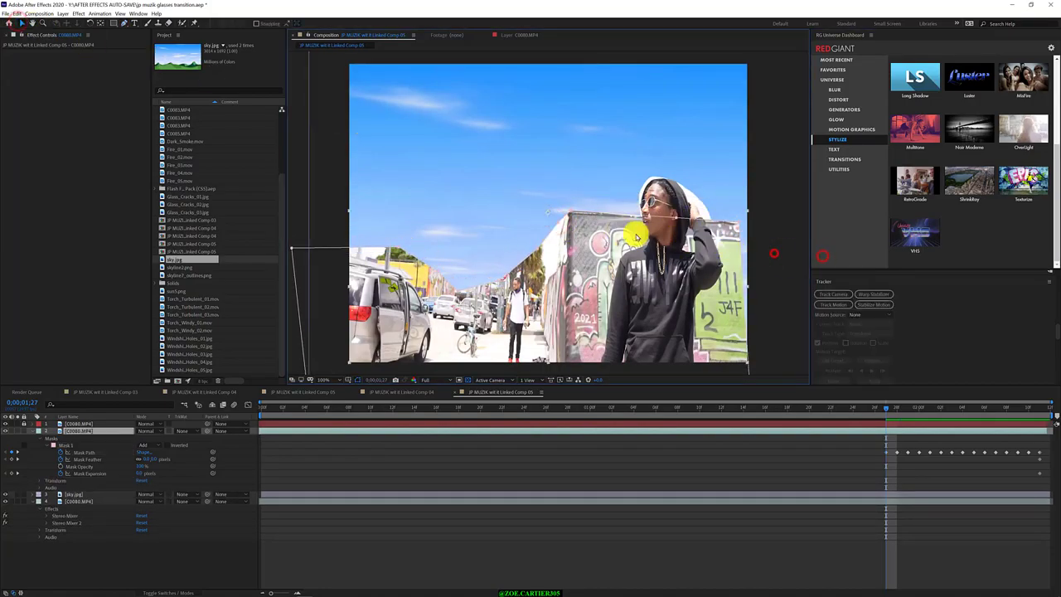
Step: Add and move Mask 1 points so its upper edge follows the palm tree and the rooftops above the van
{"action": "left_click", "coordinate": [558, 223]}
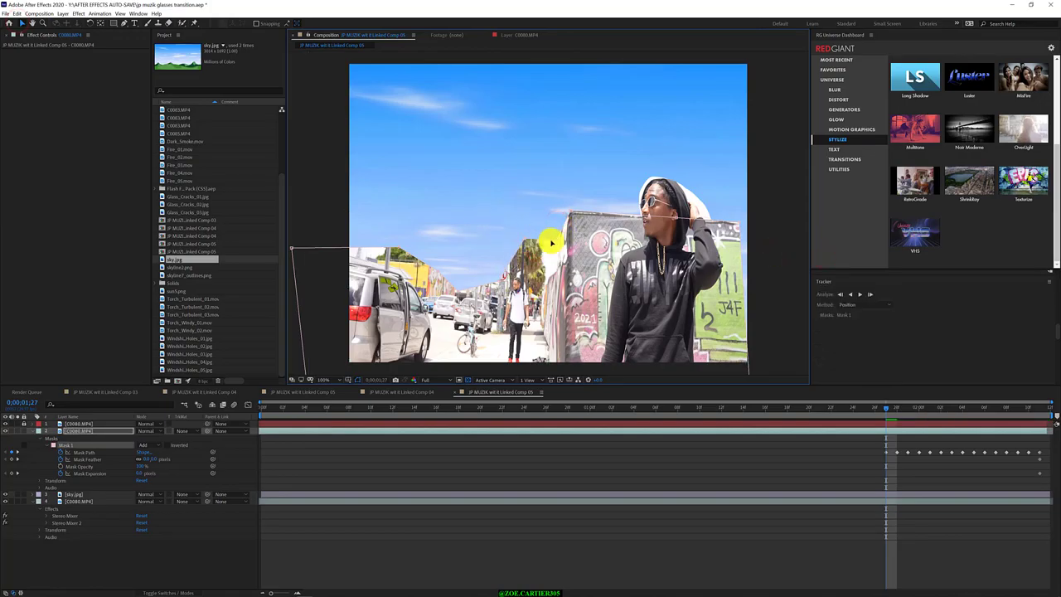
{"action": "left_click", "coordinate": [526, 237]}
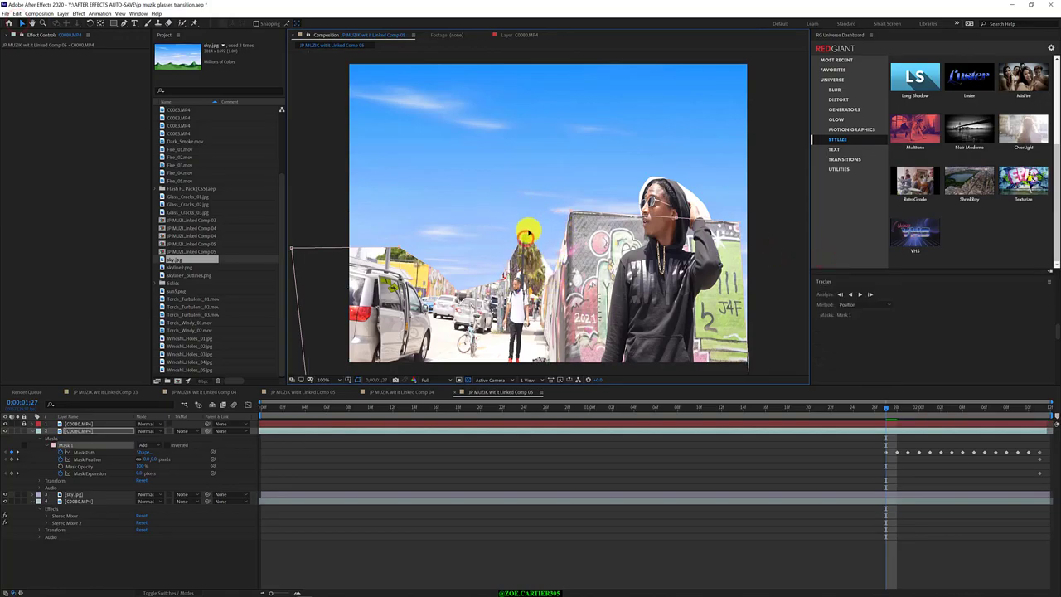
{"action": "left_click", "coordinate": [125, 24]}
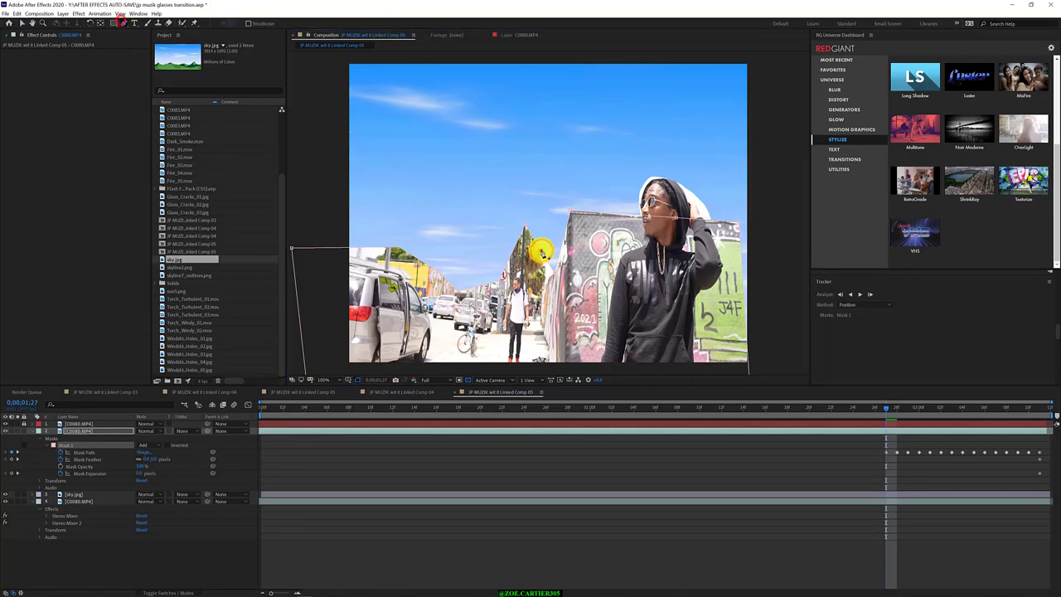
{"action": "left_click", "coordinate": [542, 249]}
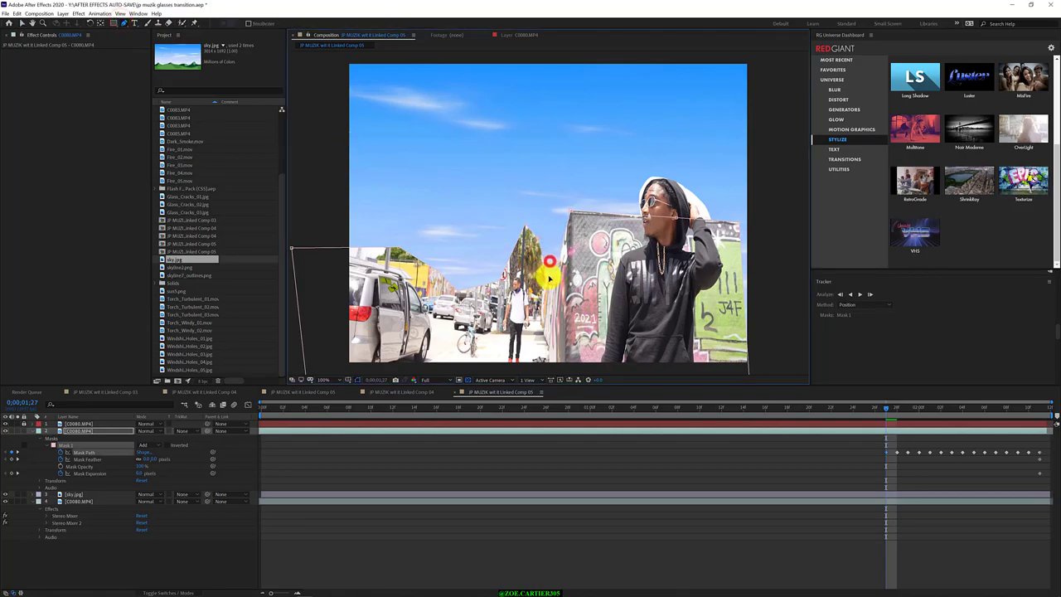
{"action": "left_click_drag", "start_coordinate": [526, 222], "coordinate": [494, 284]}
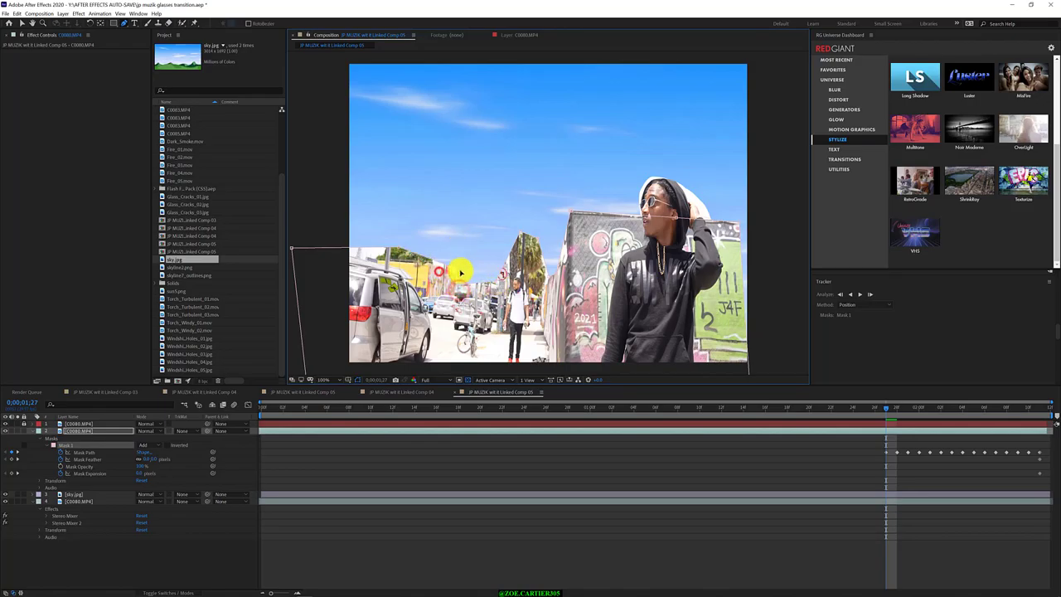
{"action": "left_click_drag", "start_coordinate": [407, 253], "coordinate": [367, 248]}
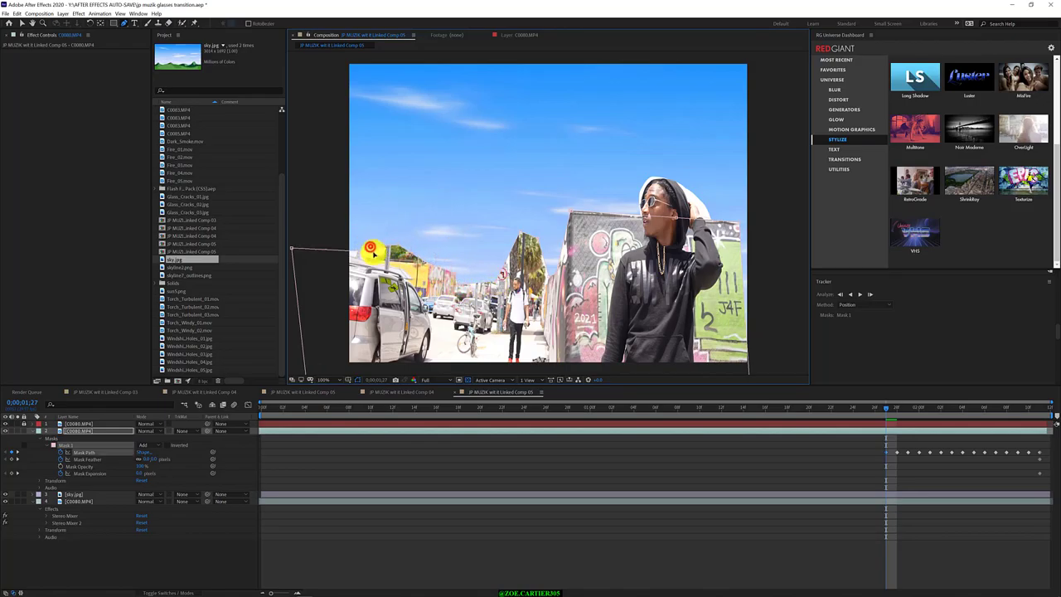
Step: Track Mask 1 backward frame by frame to 0;00;01;17
{"action": "scroll", "coordinate": [368, 254], "scroll_direction": "up", "scroll_amount": 2}
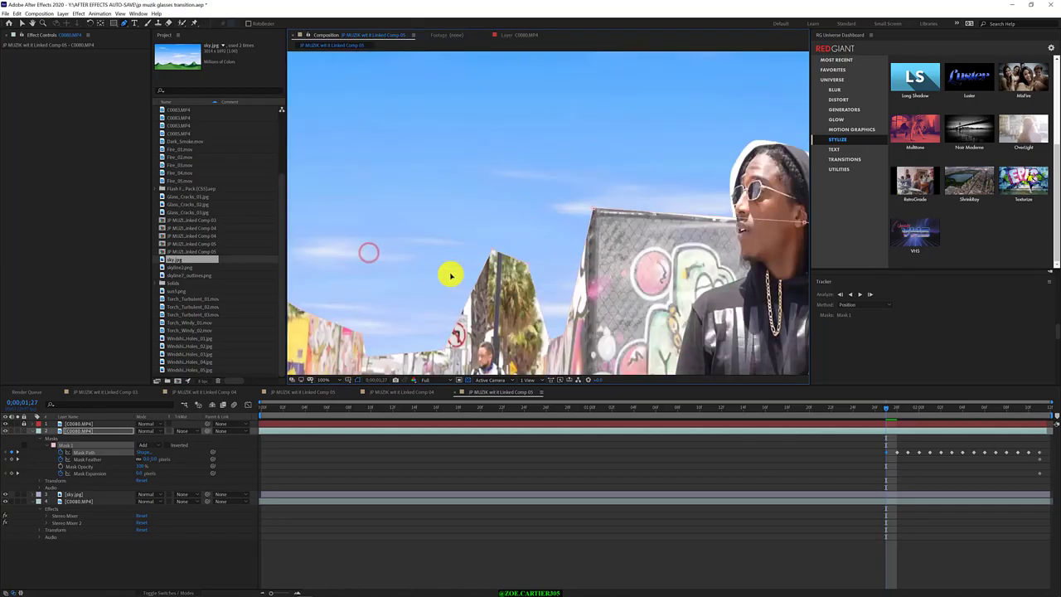
{"action": "scroll", "coordinate": [450, 273], "scroll_direction": "down", "scroll_amount": 4}
{"action": "left_click", "coordinate": [841, 295]}
{"action": "left_click", "coordinate": [839, 295]}
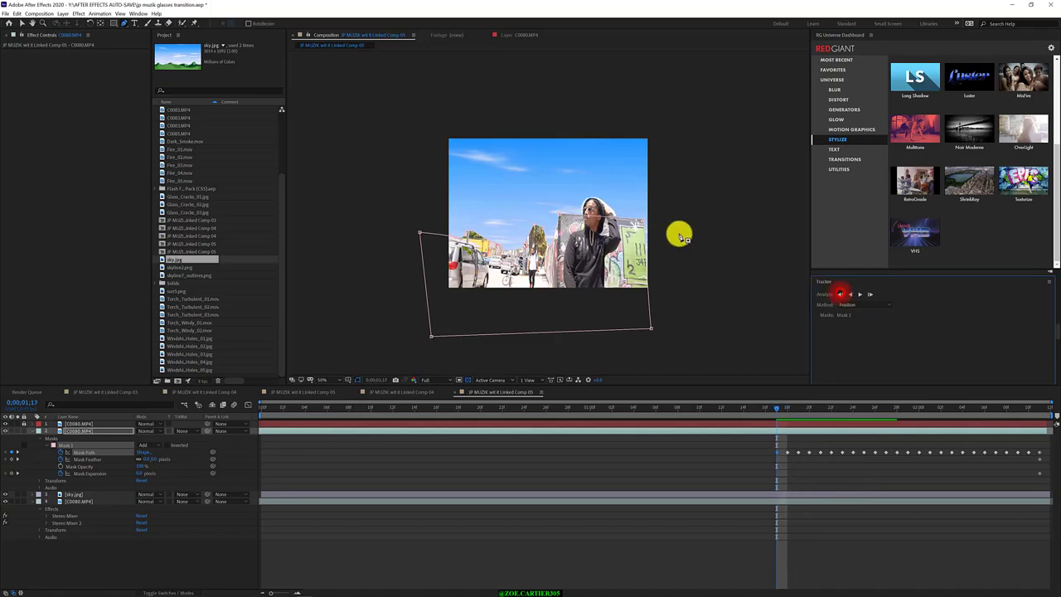
Step: Pull Mask 1's upper corner beside the wall outside the frame and track the mask backward towards the clip's start
{"action": "left_click", "coordinate": [645, 220]}
{"action": "left_click", "coordinate": [860, 294]}
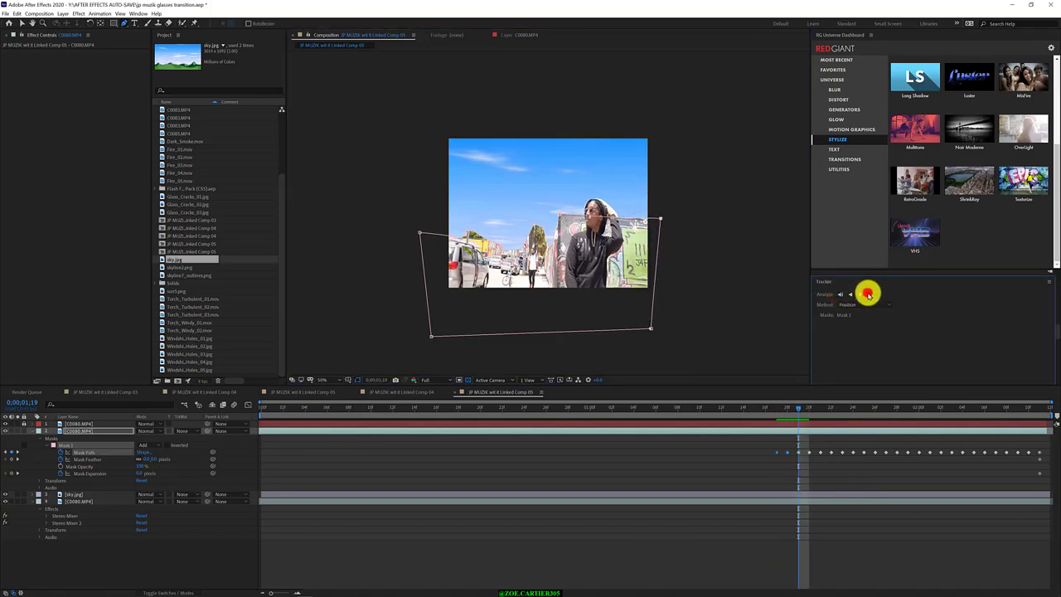
{"action": "key", "text": "space"}
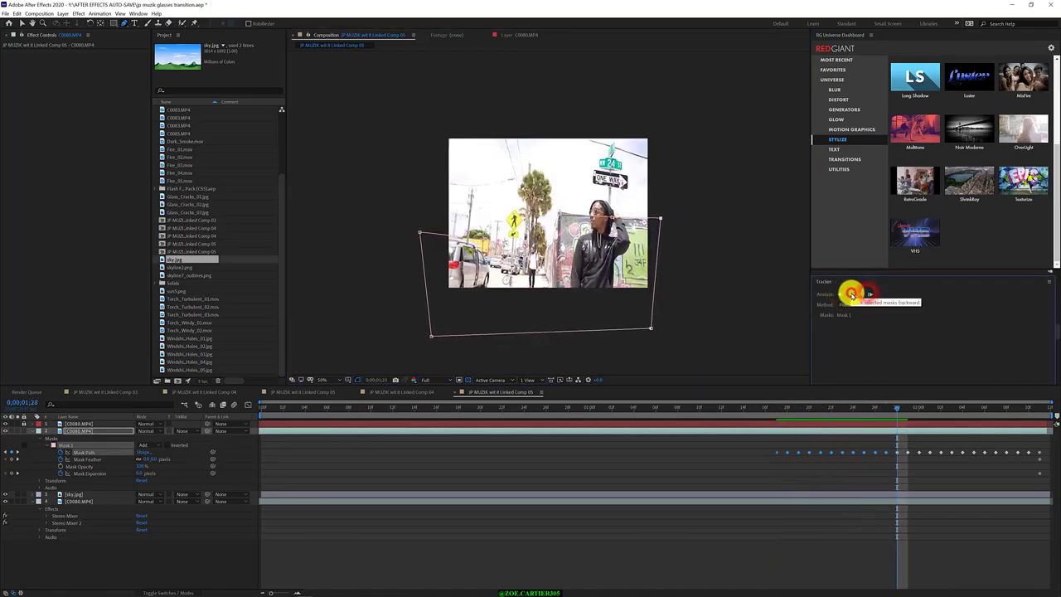
{"action": "left_click", "coordinate": [850, 295]}
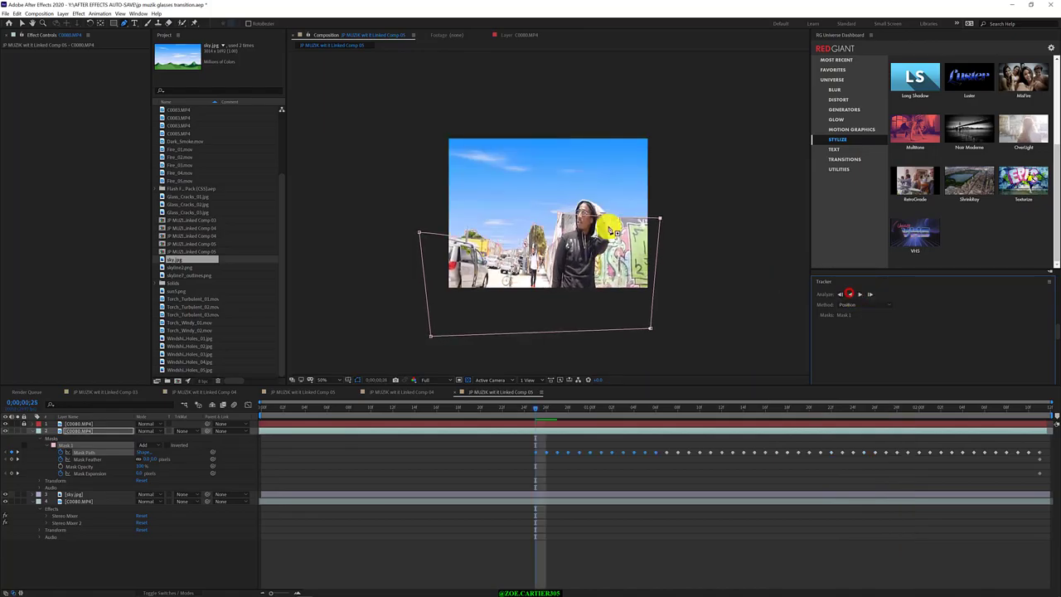
Step: Track Mask 1 backward to 0;00;00;12, nudging its upper edge to stay on top of the graffiti wall
{"action": "left_click", "coordinate": [560, 212]}
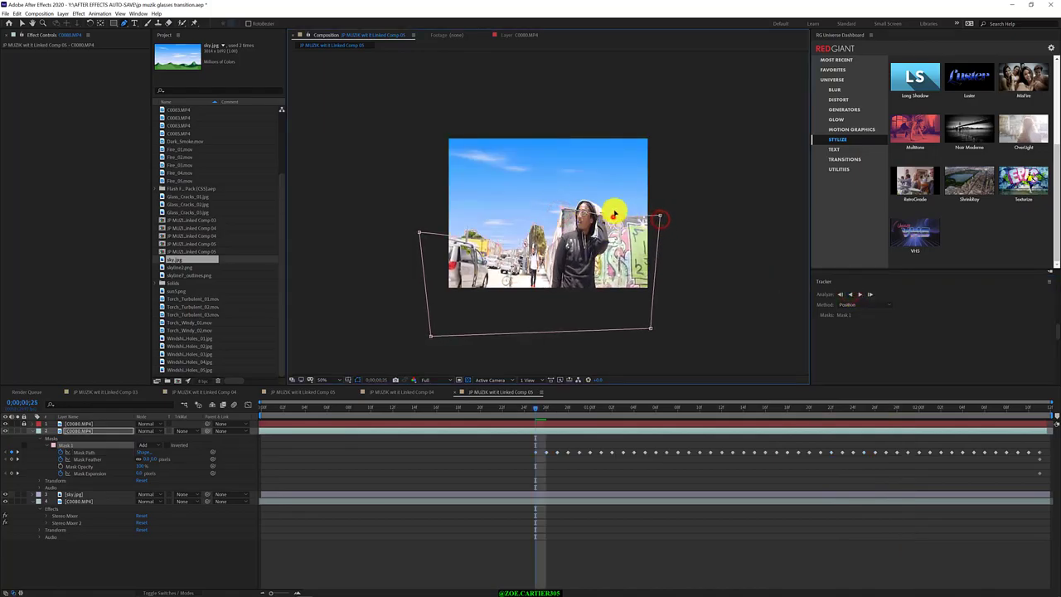
{"action": "left_click", "coordinate": [855, 295]}
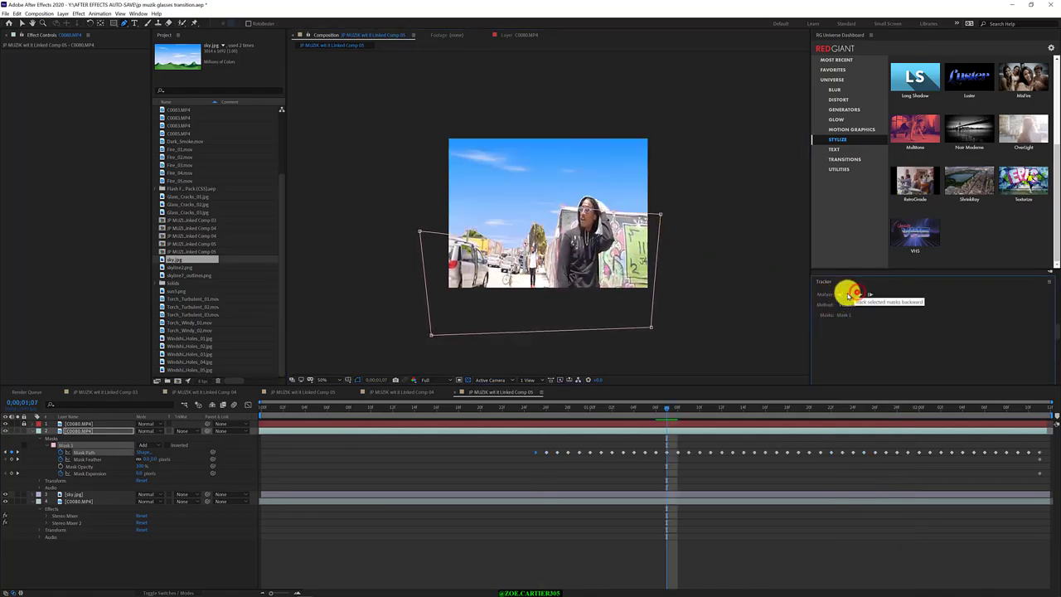
{"action": "left_click", "coordinate": [849, 295]}
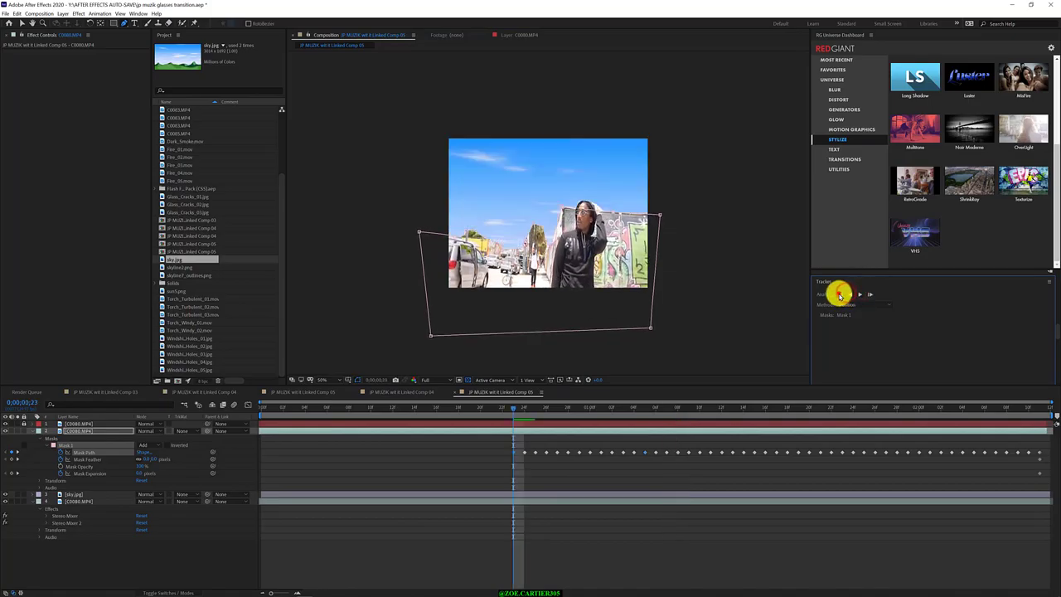
{"action": "left_click", "coordinate": [840, 295]}
{"action": "left_click", "coordinate": [840, 295]}
{"action": "left_click", "coordinate": [839, 296]}
{"action": "left_click", "coordinate": [661, 214]}
{"action": "left_click", "coordinate": [841, 294]}
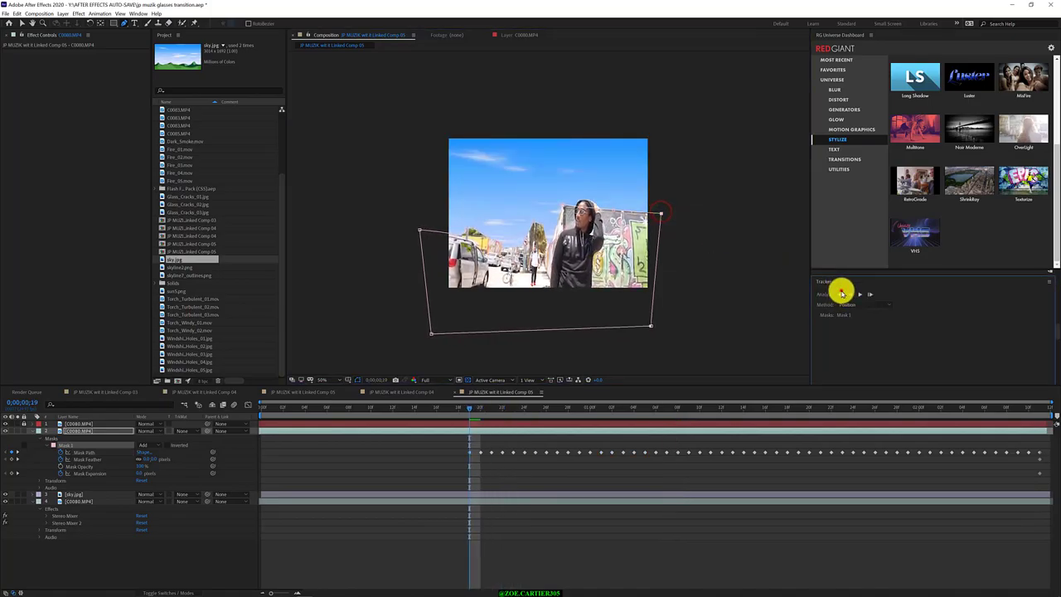
{"action": "left_click", "coordinate": [842, 293]}
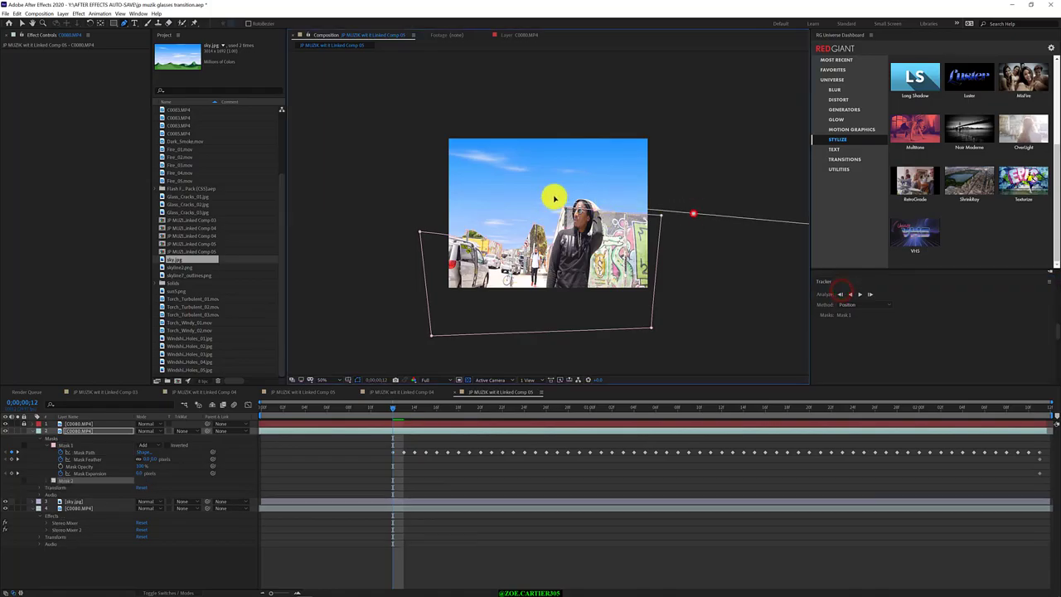
{"action": "left_click_drag", "start_coordinate": [554, 198], "coordinate": [563, 194]}
{"action": "key", "text": "ctrl+z"}
{"action": "left_click_drag", "start_coordinate": [693, 219], "coordinate": [652, 161]}
{"action": "left_click_drag", "start_coordinate": [730, 251], "coordinate": [539, 171]}
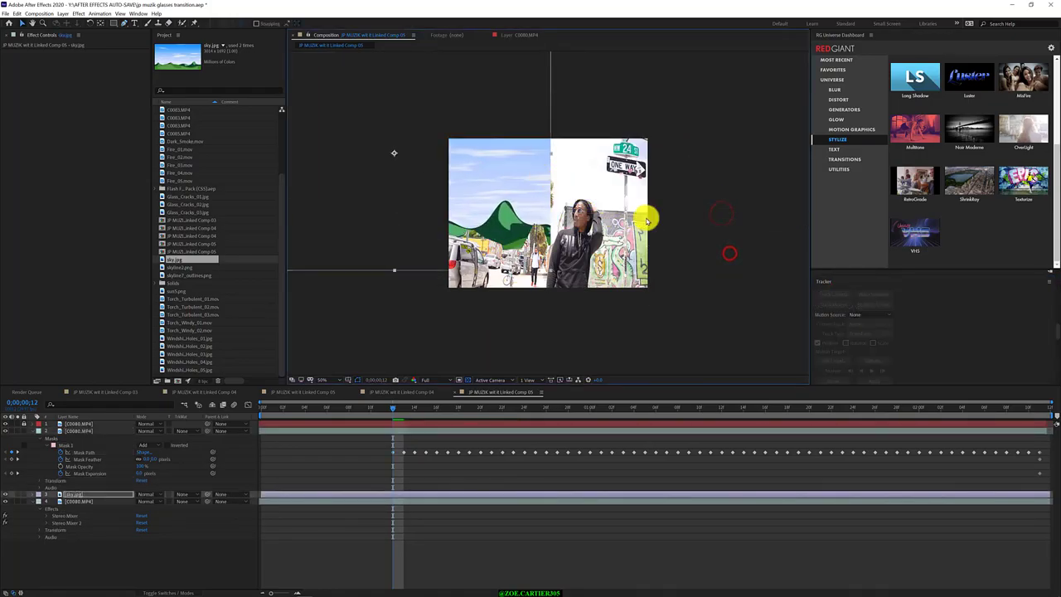
{"action": "key", "text": "ctrl+z"}
Step: Reselect Mask 1 and move its upper edge point at the wall corner slightly up at 0;00;00;12
{"action": "left_click", "coordinate": [692, 238]}
{"action": "left_click", "coordinate": [73, 446]}
{"action": "left_click_drag", "start_coordinate": [695, 236], "coordinate": [547, 176]}
{"action": "left_click_drag", "start_coordinate": [562, 211], "coordinate": [563, 207]}
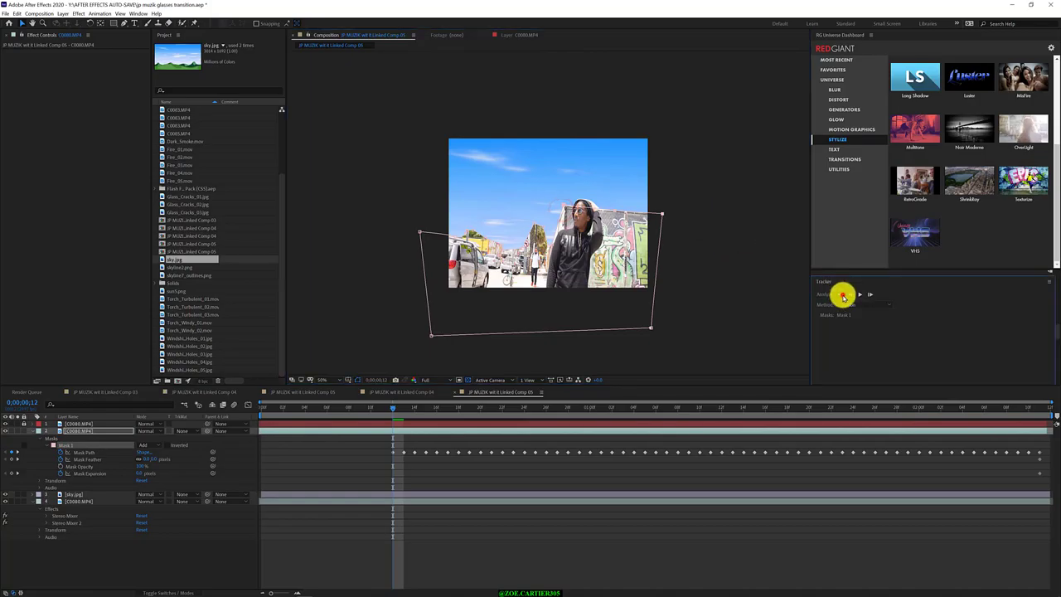
Step: Track Mask 1 backward to the clip's start at 0;00;00;00, correcting its edge along the wall on the way
{"action": "left_click", "coordinate": [840, 294]}
{"action": "left_click", "coordinate": [840, 294]}
{"action": "left_click", "coordinate": [615, 213]}
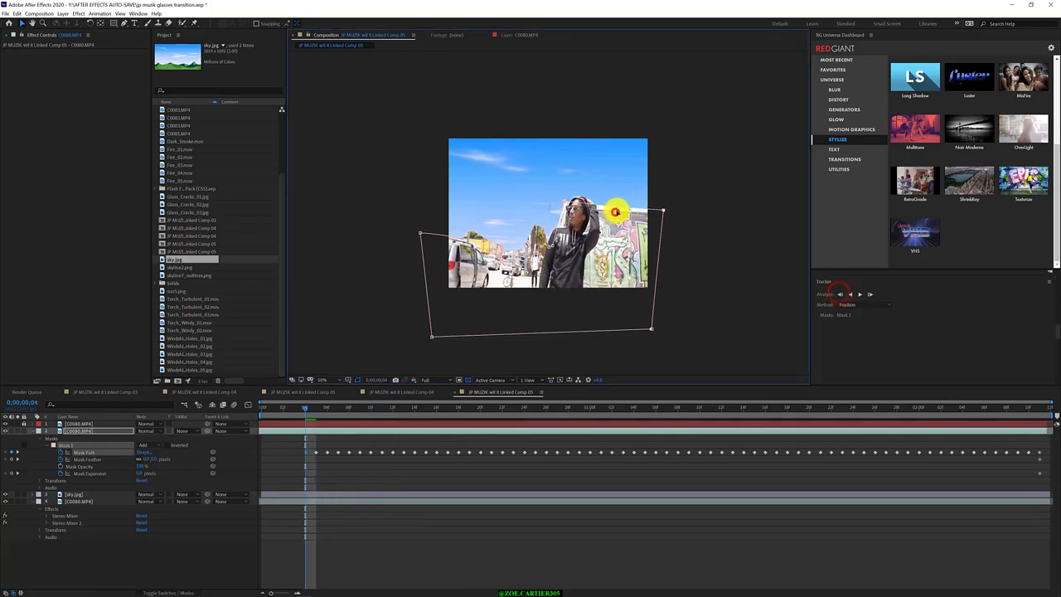
{"action": "left_click", "coordinate": [841, 293]}
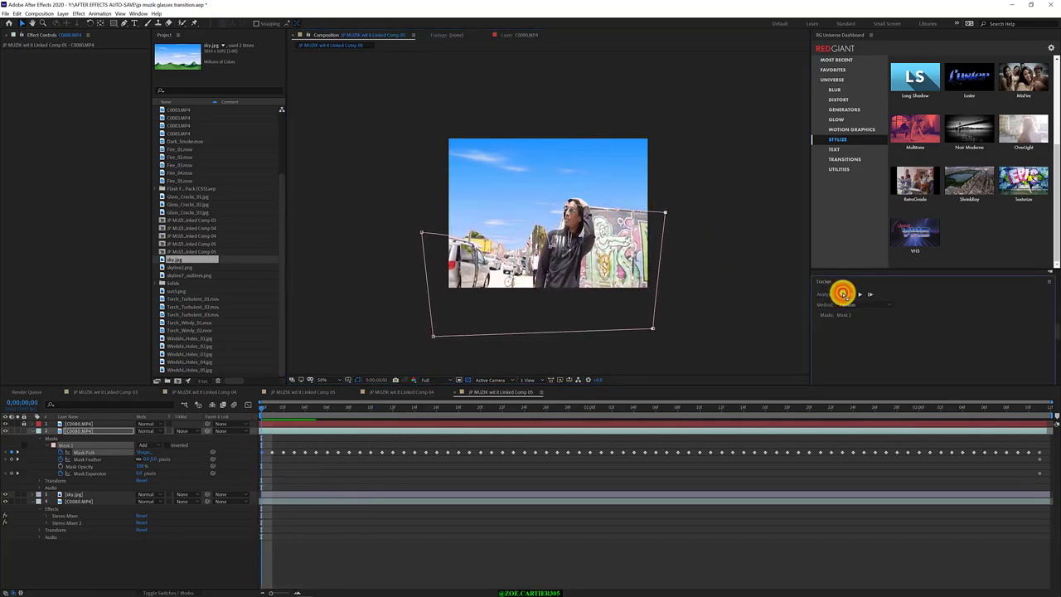
Step: Toggle Mask 1's inversion on and off and scrub to 0;00;00;15 to check the tracked edge
{"action": "left_click", "coordinate": [167, 446]}
{"action": "left_click", "coordinate": [167, 445]}
{"action": "left_click", "coordinate": [167, 445]}
{"action": "left_click", "coordinate": [166, 445]}
{"action": "left_click_drag", "start_coordinate": [262, 406], "coordinate": [408, 399]}
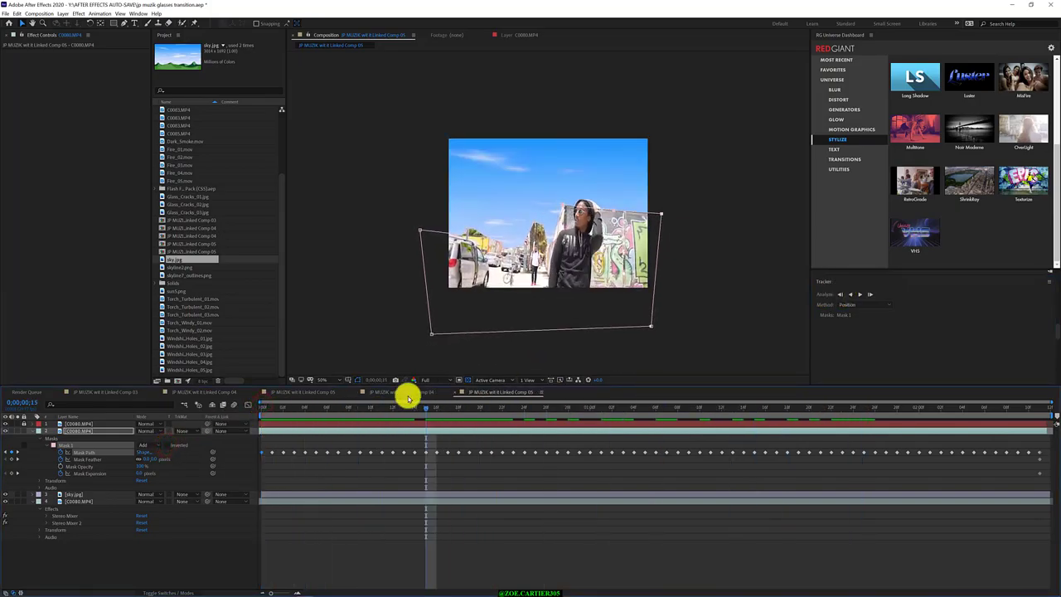
Step: Rename the masked C0080.MP4 layer as lower mask
{"action": "right_click", "coordinate": [71, 431]}
{"action": "left_click", "coordinate": [95, 417]}
{"action": "type", "text": "lower mask"}
{"action": "key", "text": "Return"}
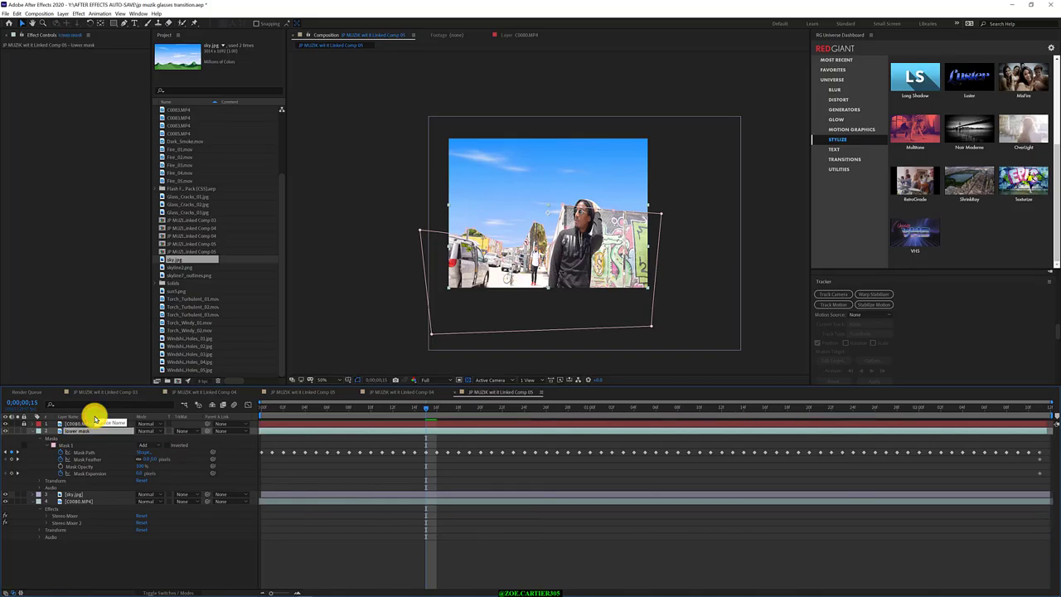
Step: Give the lower mask layer a yellow label, lock it and collapse its properties
{"action": "left_click", "coordinate": [38, 431]}
{"action": "left_click", "coordinate": [72, 468]}
{"action": "left_click", "coordinate": [32, 432]}
{"action": "left_click", "coordinate": [32, 432]}
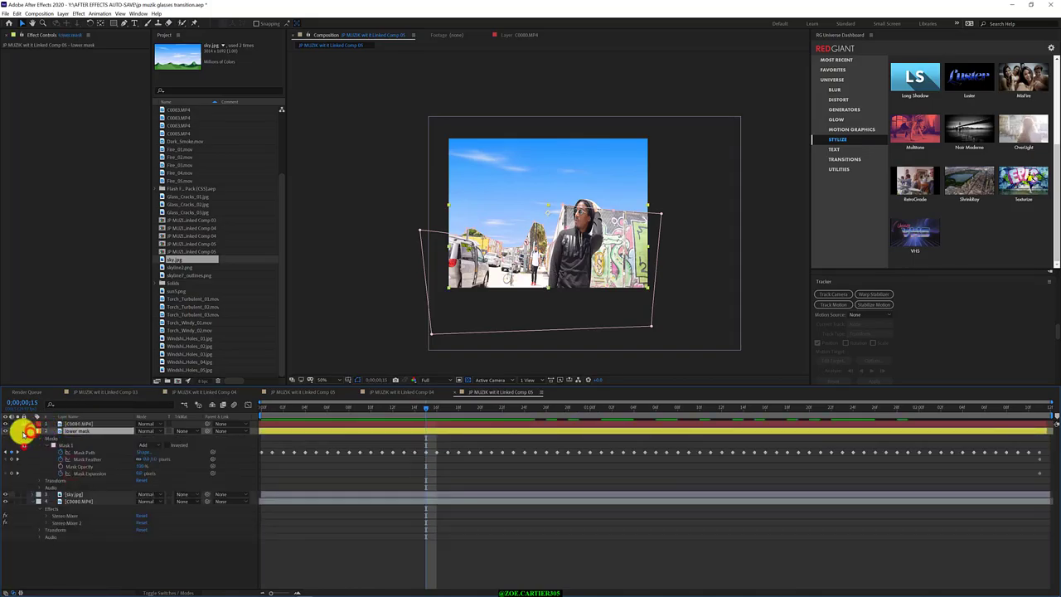
{"action": "left_click", "coordinate": [24, 431]}
{"action": "left_click", "coordinate": [31, 432]}
Step: Duplicate the bottom C0080.MP4 layer and place the copy directly above sky.jpg
{"action": "left_click", "coordinate": [87, 440]}
{"action": "left_click", "coordinate": [85, 446]}
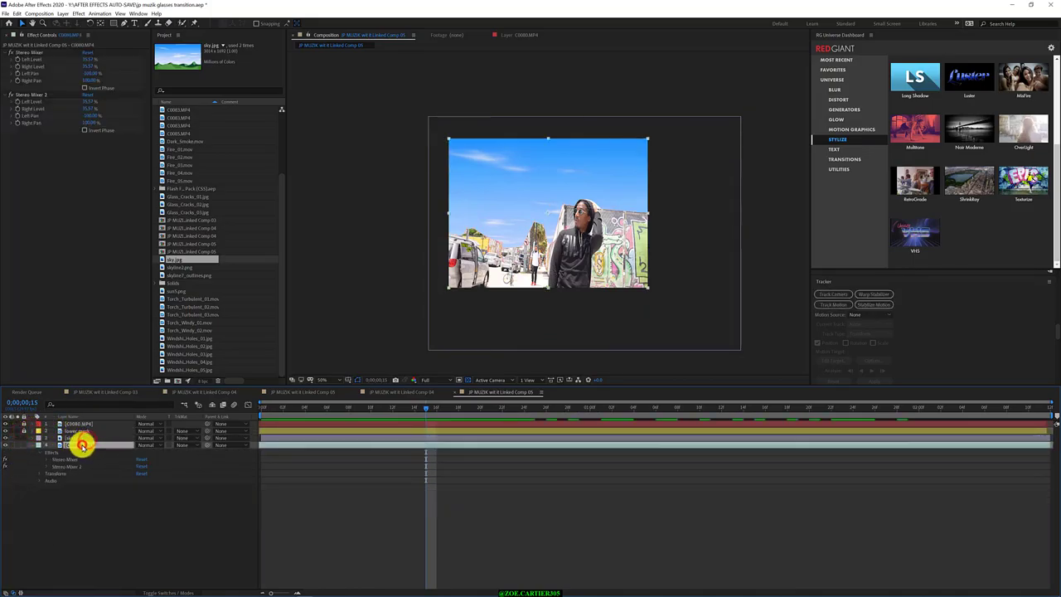
{"action": "key", "text": "ctrl+d"}
{"action": "left_click_drag", "start_coordinate": [83, 445], "coordinate": [91, 435]}
Step: Apply the Colorama effect to the duplicated C0080.MP4 layer
{"action": "right_click", "coordinate": [97, 438]}
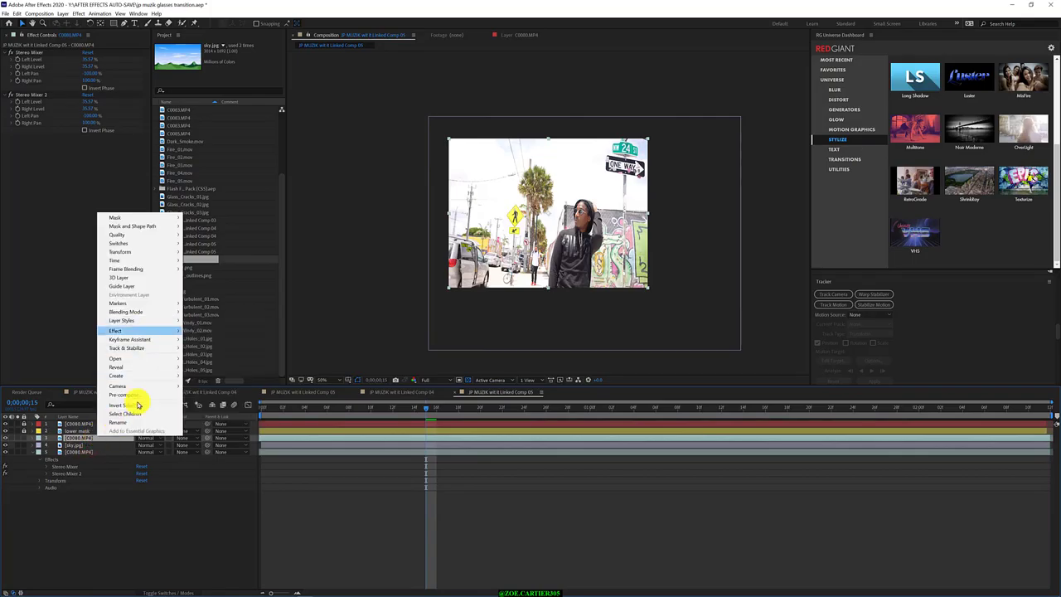
{"action": "mouse_move", "coordinate": [149, 331]}
{"action": "mouse_move", "coordinate": [240, 316]}
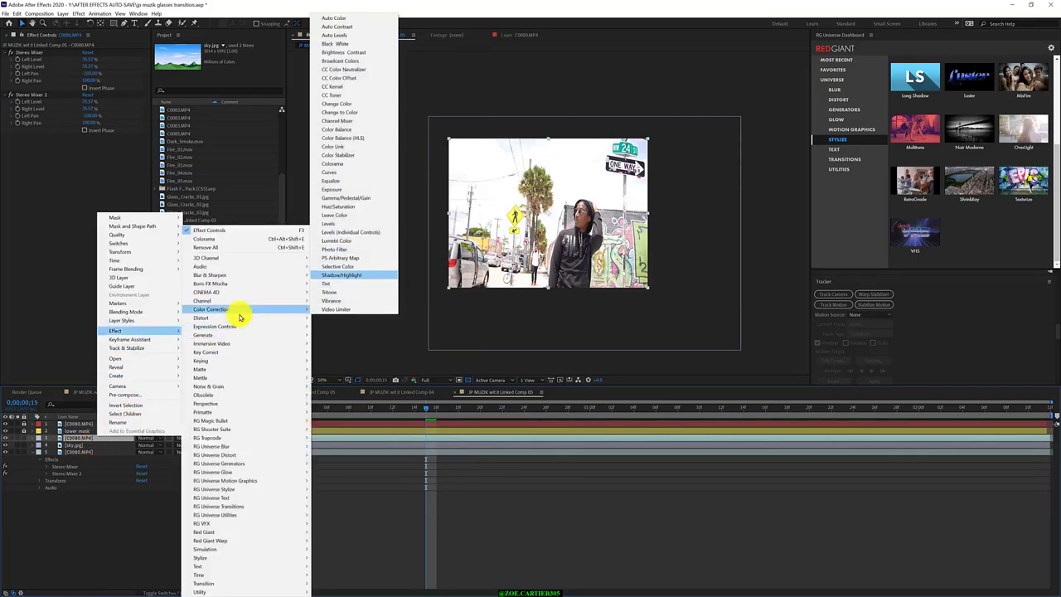
{"action": "left_click", "coordinate": [367, 163]}
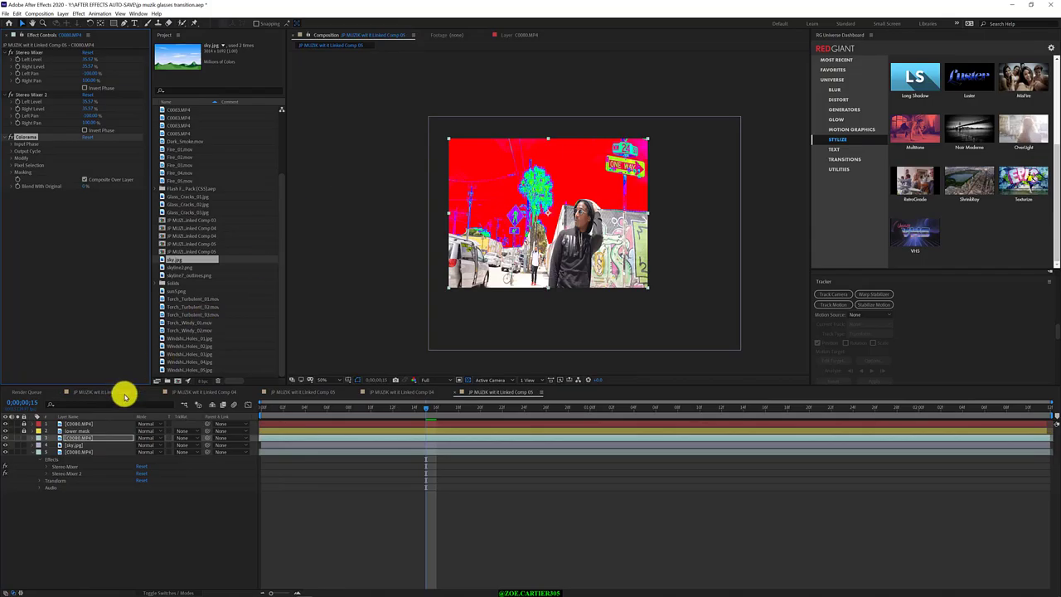
Step: Set Colorama's output cycle to the Ramp Grey preset palette and slightly adjust its stops on the color wheel
{"action": "left_click", "coordinate": [11, 152]}
{"action": "left_click", "coordinate": [111, 158]}
{"action": "left_click", "coordinate": [133, 225]}
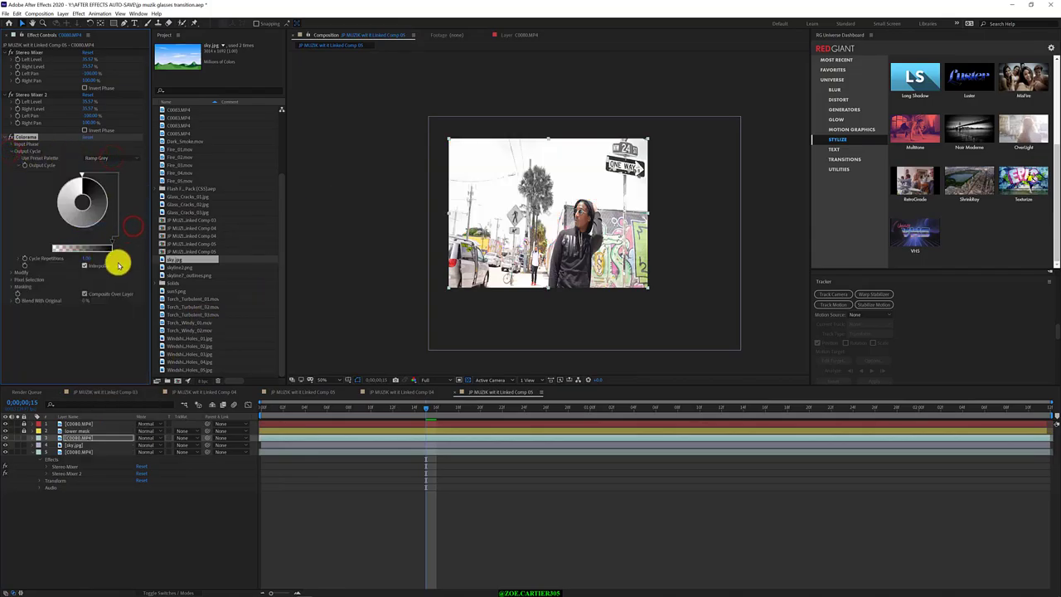
{"action": "left_click_drag", "start_coordinate": [81, 177], "coordinate": [78, 176]}
{"action": "left_click_drag", "start_coordinate": [110, 179], "coordinate": [85, 196]}
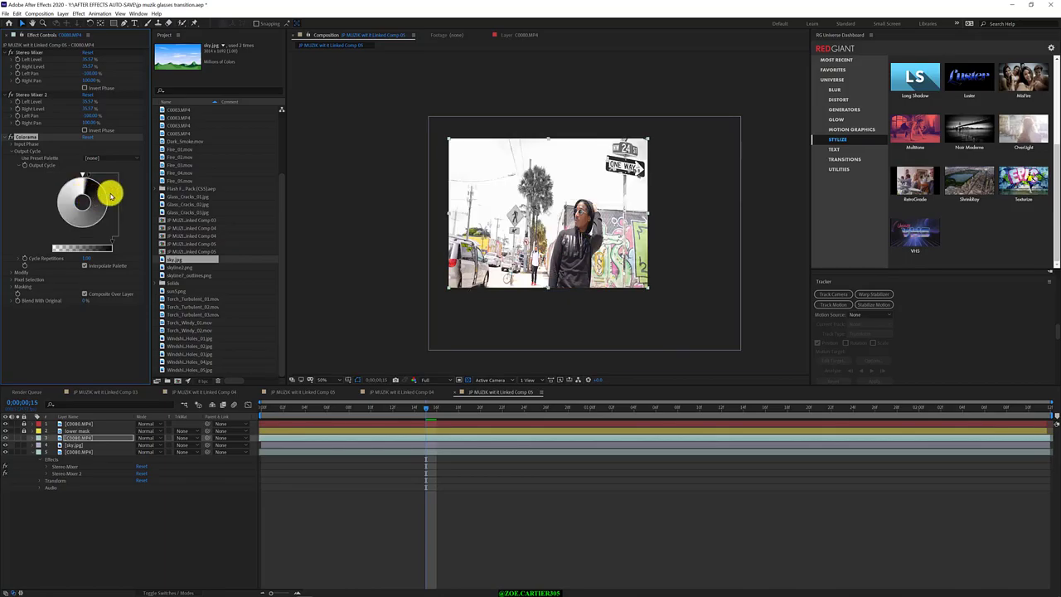
Step: Try a Luma Inverted track matte from the lower mask layer on the duplicated C0080.MP4 layer
{"action": "left_click", "coordinate": [186, 437]}
{"action": "left_click", "coordinate": [208, 482]}
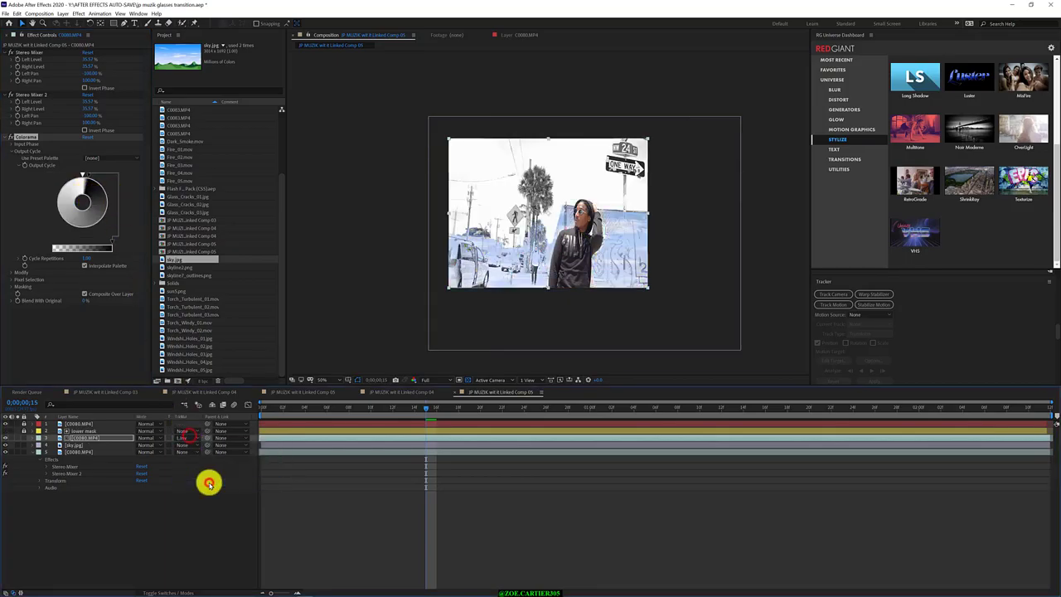
{"action": "left_click", "coordinate": [86, 445]}
{"action": "left_click", "coordinate": [182, 445]}
Step: Try luma track mattes on sky.jpg with the bottom C0080.MP4 layer deleted, and undo these changes
{"action": "left_click", "coordinate": [75, 453]}
{"action": "key", "text": "Delete"}
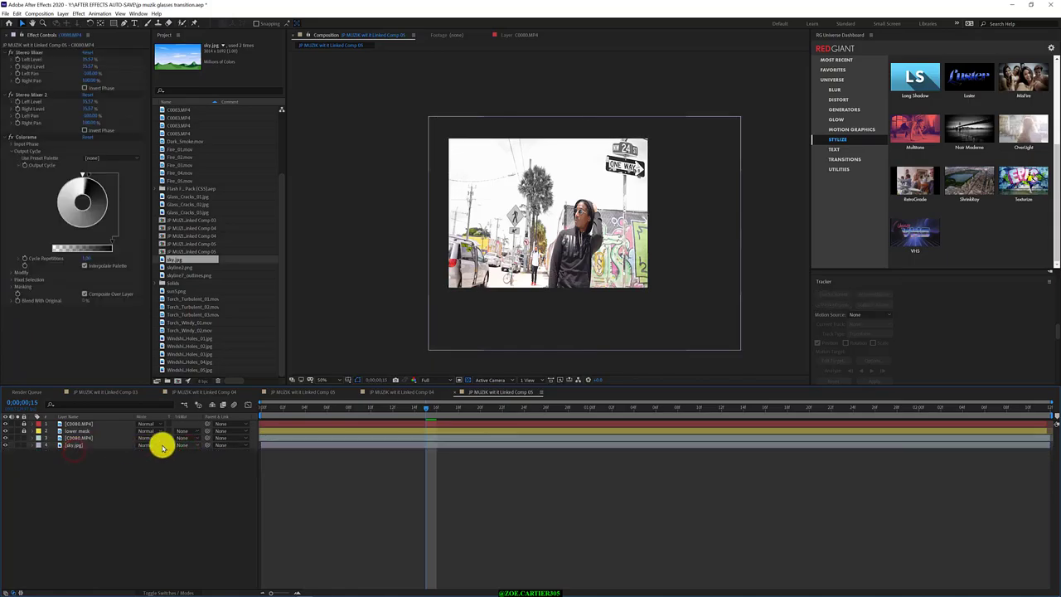
{"action": "left_click", "coordinate": [188, 445]}
{"action": "left_click", "coordinate": [206, 490]}
{"action": "left_click", "coordinate": [191, 446]}
{"action": "left_click", "coordinate": [194, 482]}
{"action": "key", "text": "ctrl+z"}
{"action": "key", "text": "ctrl+z"}
{"action": "key", "text": "ctrl+z"}
Step: Compare the track matte options on sky.jpg and set it to Luma Inverted Matte from the C0080.MP4 layer above
{"action": "left_click", "coordinate": [194, 447]}
{"action": "left_click", "coordinate": [206, 464]}
{"action": "left_click", "coordinate": [192, 445]}
{"action": "left_click", "coordinate": [195, 473]}
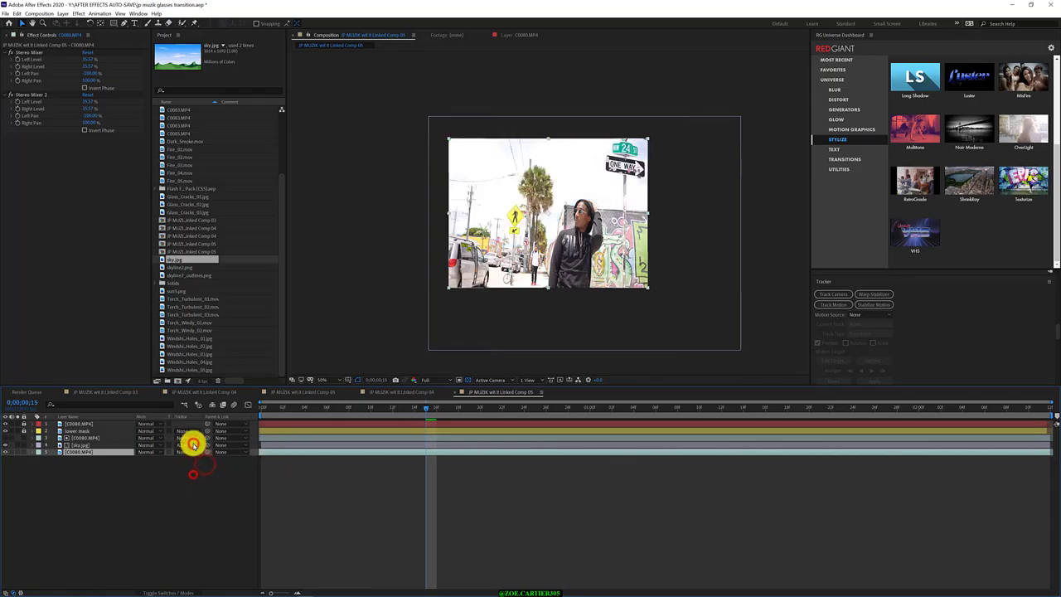
{"action": "left_click", "coordinate": [194, 446]}
{"action": "left_click", "coordinate": [194, 483]}
{"action": "left_click", "coordinate": [192, 446]}
{"action": "left_click", "coordinate": [206, 488]}
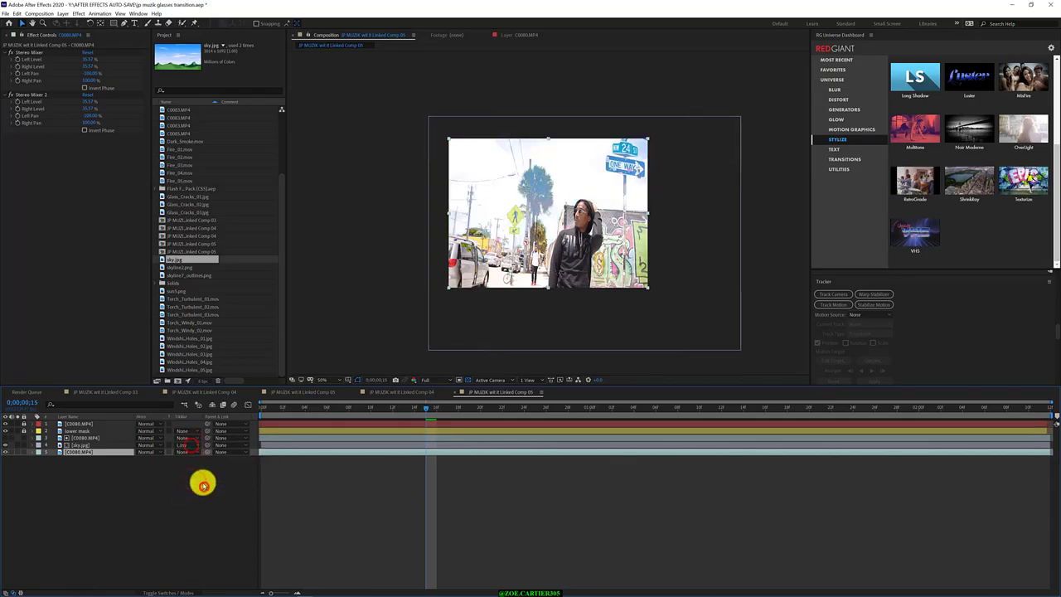
{"action": "left_click", "coordinate": [191, 446]}
{"action": "left_click", "coordinate": [114, 476]}
Step: Move the black and white stops of the duplicated C0080.MP4 layer's Colorama output cycle to bring the blue sky through
{"action": "left_click", "coordinate": [85, 438]}
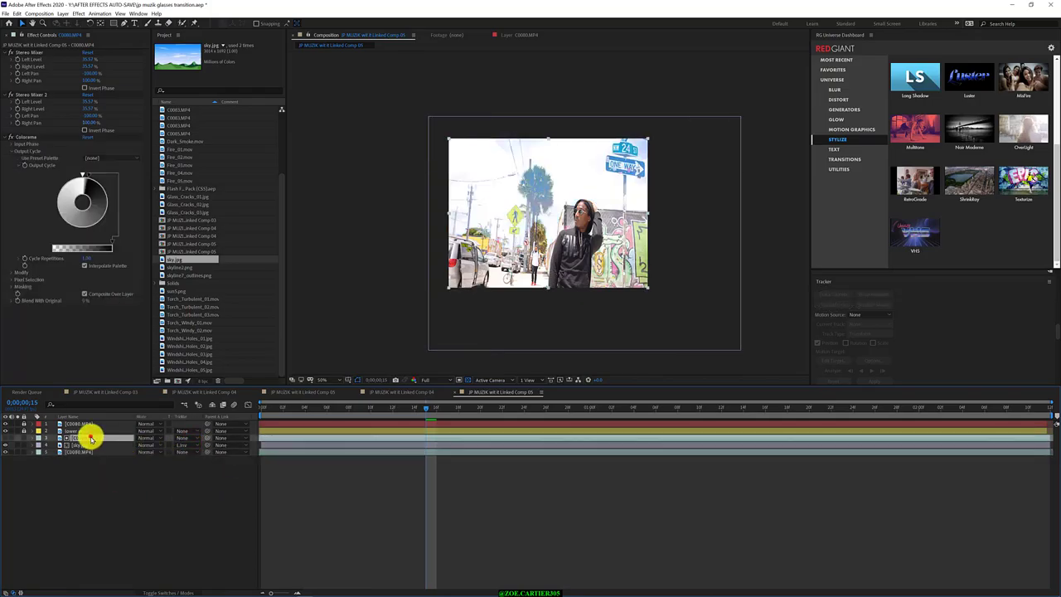
{"action": "mouse_move", "coordinate": [78, 173]}
{"action": "left_mouse_down"}
{"action": "mouse_move", "coordinate": [52, 177]}
{"action": "mouse_move", "coordinate": [60, 221]}
{"action": "mouse_move", "coordinate": [97, 217]}
{"action": "mouse_move", "coordinate": [64, 213]}
{"action": "mouse_move", "coordinate": [88, 177]}
{"action": "mouse_move", "coordinate": [74, 180]}
{"action": "mouse_move", "coordinate": [102, 173]}
{"action": "mouse_move", "coordinate": [109, 237]}
{"action": "mouse_move", "coordinate": [71, 239]}
{"action": "mouse_move", "coordinate": [88, 232]}
{"action": "mouse_move", "coordinate": [74, 246]}
{"action": "mouse_move", "coordinate": [171, 239]}
{"action": "mouse_move", "coordinate": [45, 213]}
{"action": "mouse_move", "coordinate": [109, 229]}
{"action": "left_mouse_up"}
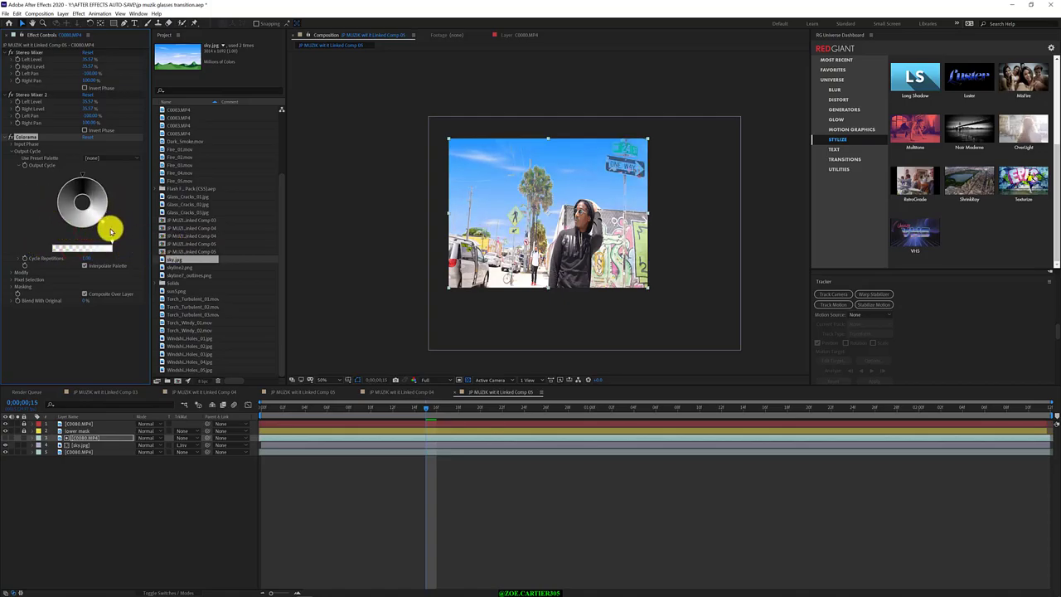
Step: Try the other alpha and luma track mattes on sky.jpg and return to Luma Inverted Matte
{"action": "left_click", "coordinate": [187, 439]}
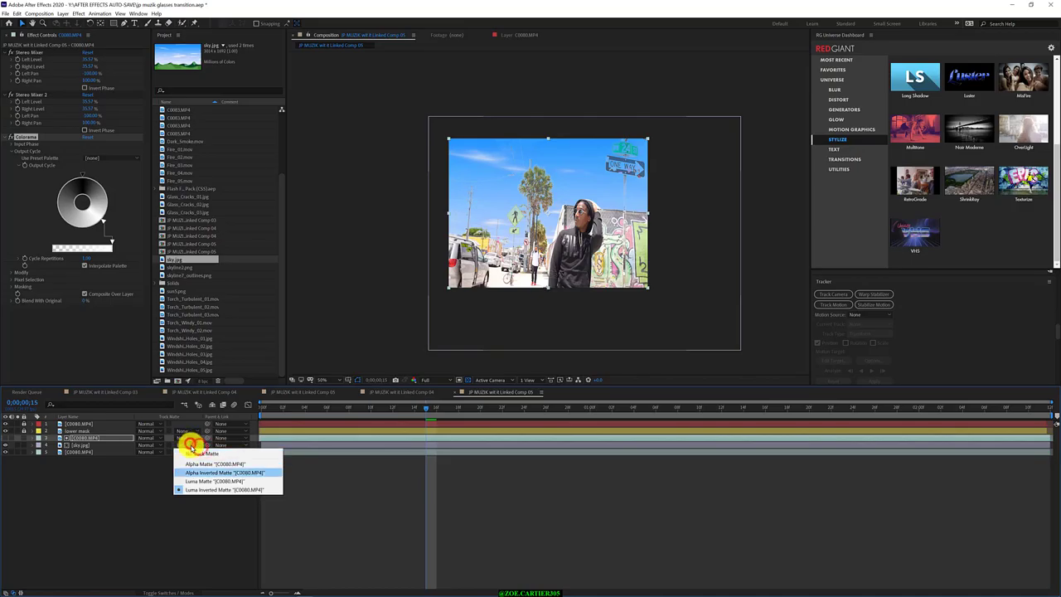
{"action": "left_click", "coordinate": [195, 453]}
{"action": "left_click", "coordinate": [194, 445]}
{"action": "left_click", "coordinate": [197, 472]}
{"action": "left_click", "coordinate": [195, 444]}
{"action": "left_click", "coordinate": [196, 481]}
{"action": "left_click", "coordinate": [194, 445]}
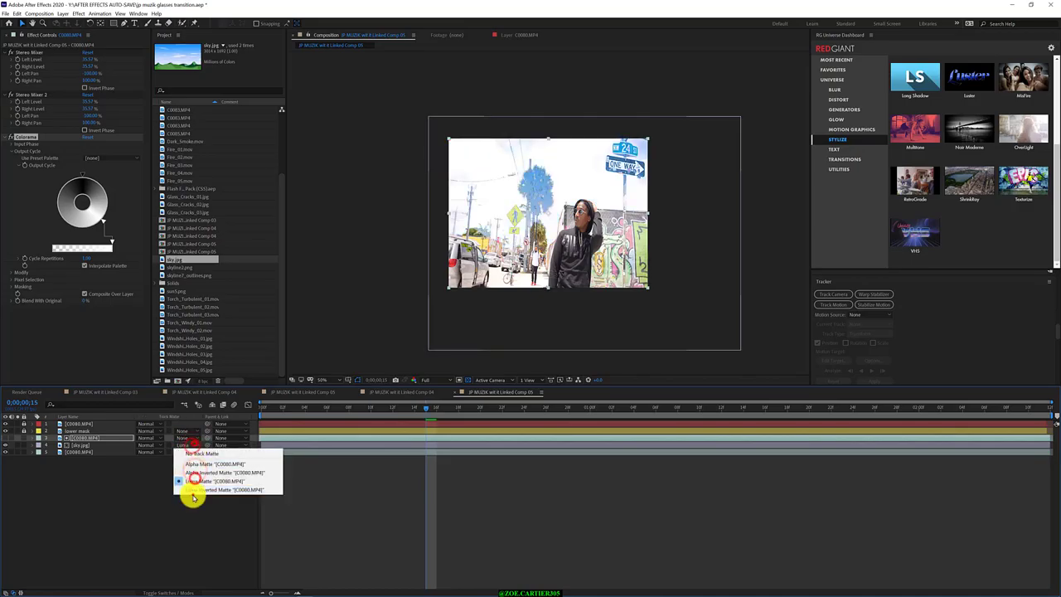
{"action": "left_click", "coordinate": [193, 495]}
{"action": "left_click", "coordinate": [194, 444]}
{"action": "left_click", "coordinate": [194, 488]}
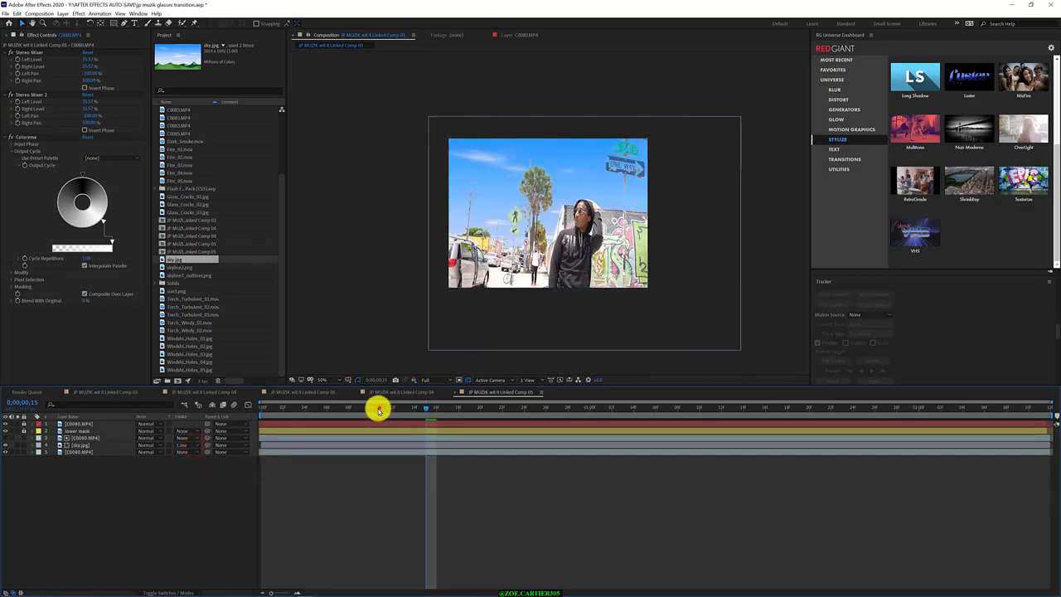
Step: Try the luma, alpha inverted and luma inverted mattes from the lower mask layer on the duplicated C0080.MP4 layer
{"action": "left_click", "coordinate": [183, 439]}
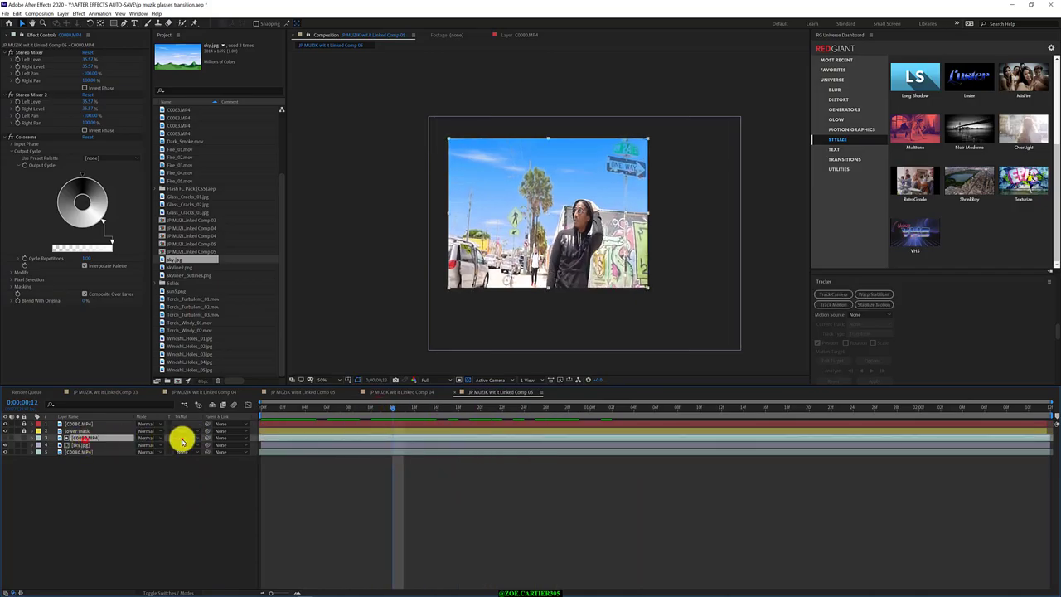
{"action": "left_click", "coordinate": [199, 473]}
{"action": "left_click", "coordinate": [193, 438]}
{"action": "left_click", "coordinate": [202, 467]}
{"action": "left_click", "coordinate": [193, 437]}
{"action": "left_click", "coordinate": [198, 480]}
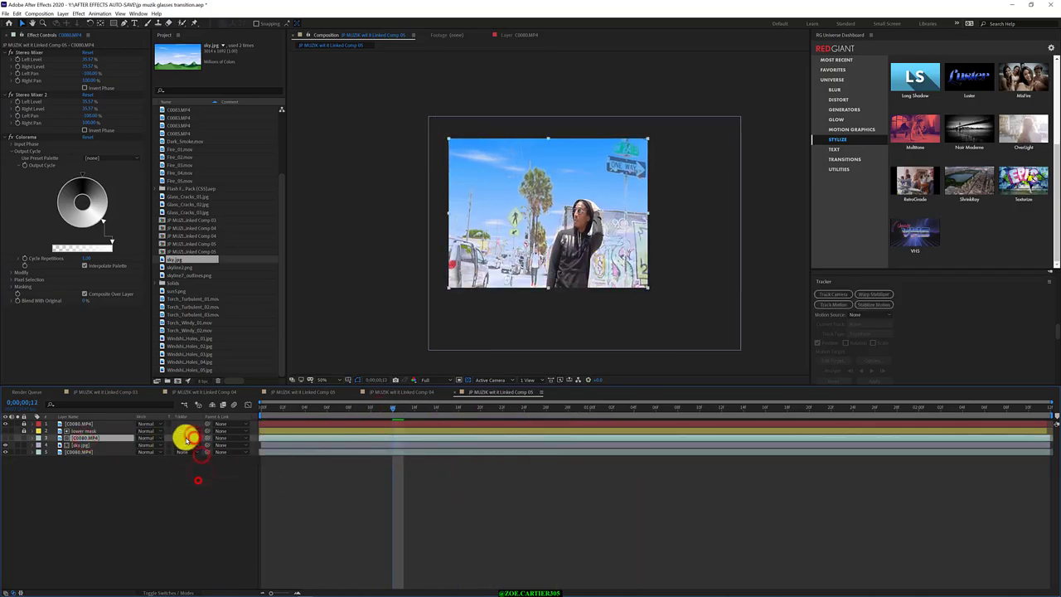
{"action": "left_click", "coordinate": [5, 431]}
{"action": "left_click", "coordinate": [6, 431]}
{"action": "left_click", "coordinate": [6, 431]}
Step: Fine-tune the stops of Colorama's output cycle on the C0080.MP4 matte layer at 0;00;00;12 to refine the sky key
{"action": "left_click", "coordinate": [80, 446]}
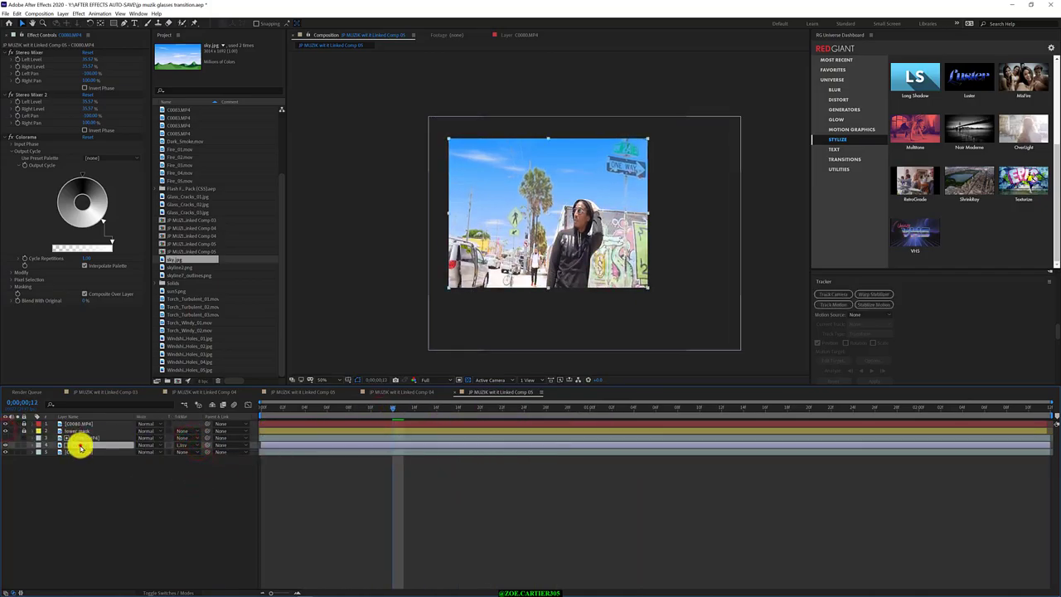
{"action": "left_click", "coordinate": [95, 438]}
{"action": "mouse_move", "coordinate": [111, 241]}
{"action": "left_mouse_down"}
{"action": "mouse_move", "coordinate": [71, 243]}
{"action": "mouse_move", "coordinate": [111, 243]}
{"action": "mouse_move", "coordinate": [72, 218]}
{"action": "mouse_move", "coordinate": [113, 218]}
{"action": "mouse_move", "coordinate": [47, 218]}
{"action": "mouse_move", "coordinate": [93, 222]}
{"action": "left_mouse_up"}
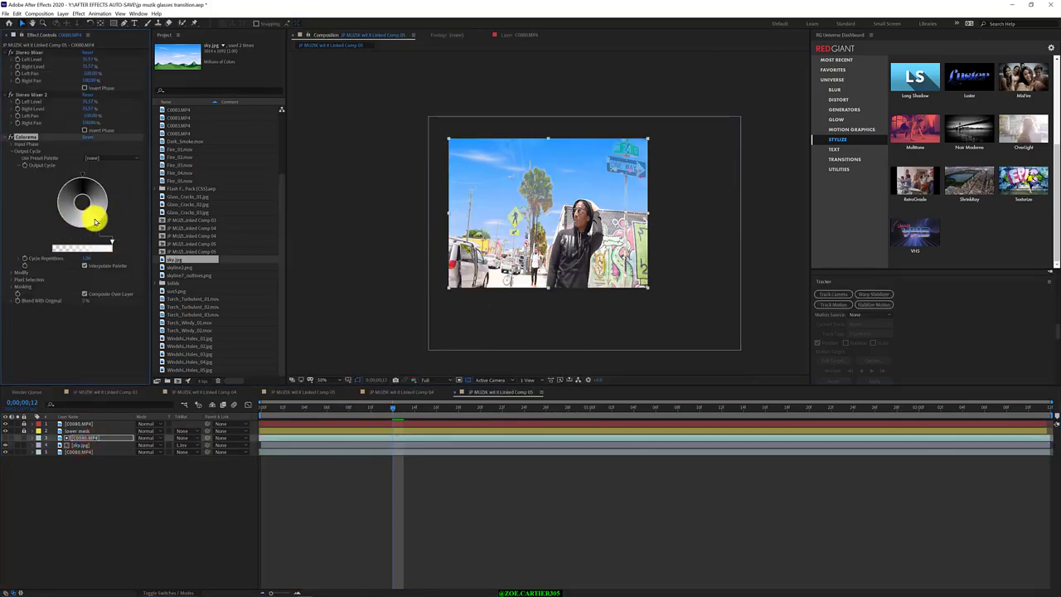
{"action": "mouse_move", "coordinate": [81, 175]}
{"action": "left_mouse_down"}
{"action": "mouse_move", "coordinate": [66, 177]}
{"action": "mouse_move", "coordinate": [78, 199]}
{"action": "mouse_move", "coordinate": [107, 196]}
{"action": "mouse_move", "coordinate": [96, 174]}
{"action": "left_mouse_up"}
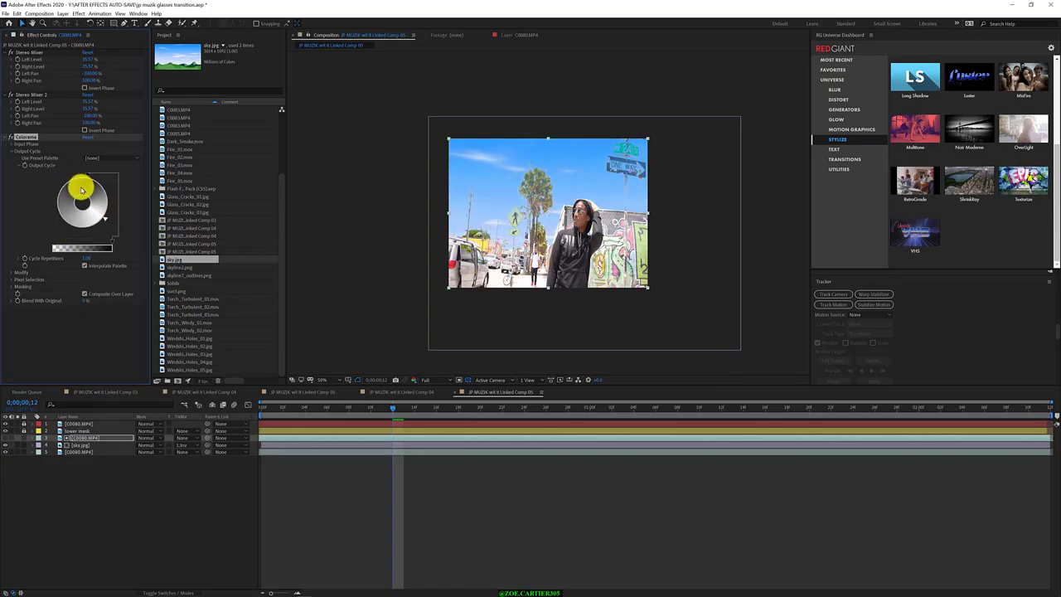
Step: Try several blending modes on the sky.jpg layer, including Darker Color and Color Burn
{"action": "left_click", "coordinate": [146, 445]}
{"action": "left_click", "coordinate": [159, 428]}
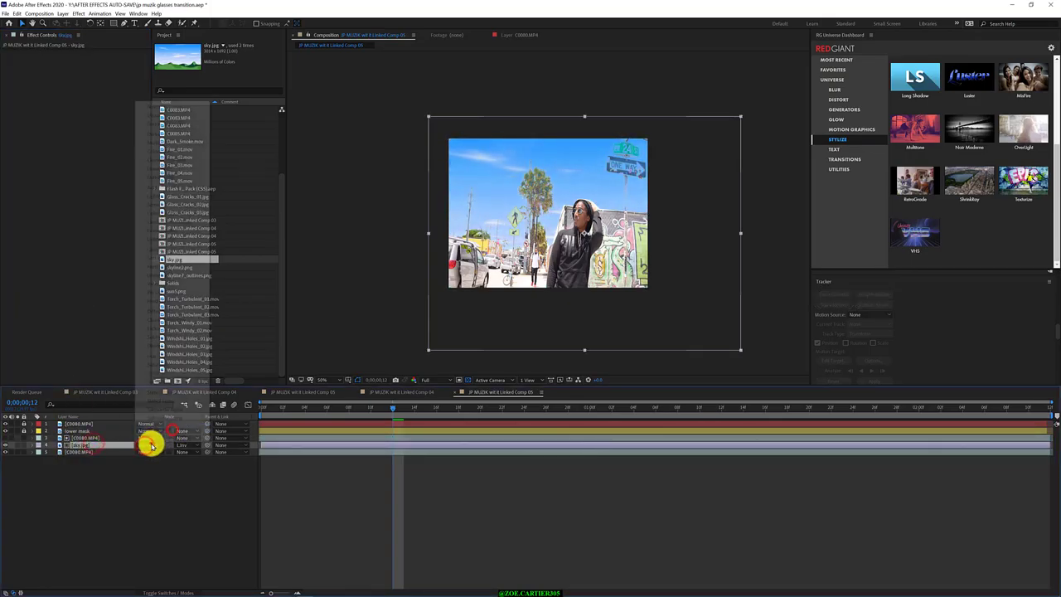
{"action": "left_click", "coordinate": [149, 445]}
{"action": "left_click", "coordinate": [152, 213]}
{"action": "left_click", "coordinate": [151, 445]}
{"action": "left_click", "coordinate": [172, 189]}
{"action": "left_click", "coordinate": [145, 445]}
{"action": "left_click", "coordinate": [166, 178]}
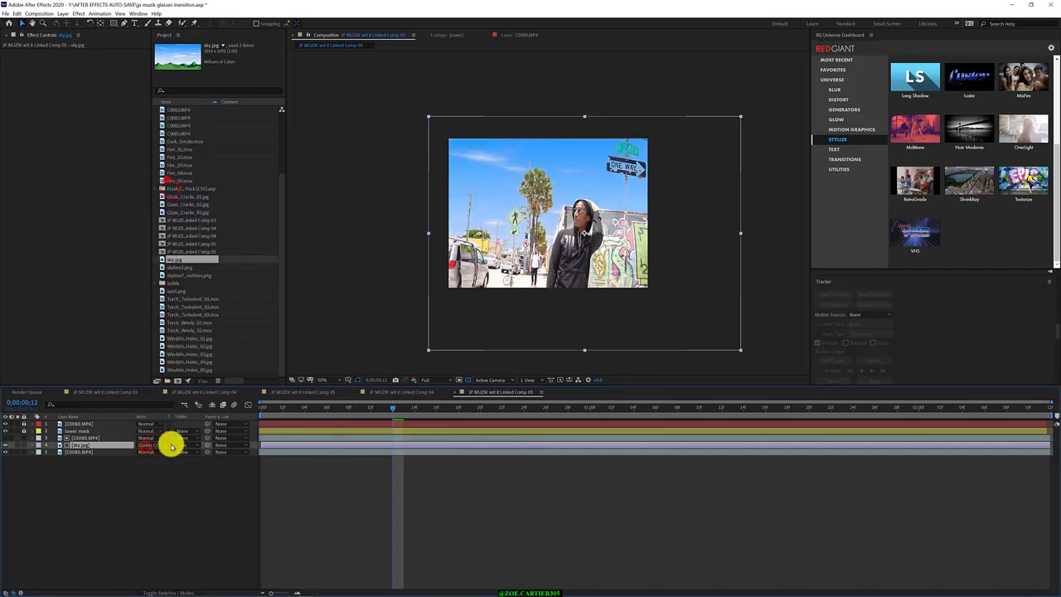
{"action": "left_click", "coordinate": [157, 445]}
{"action": "left_click", "coordinate": [163, 149]}
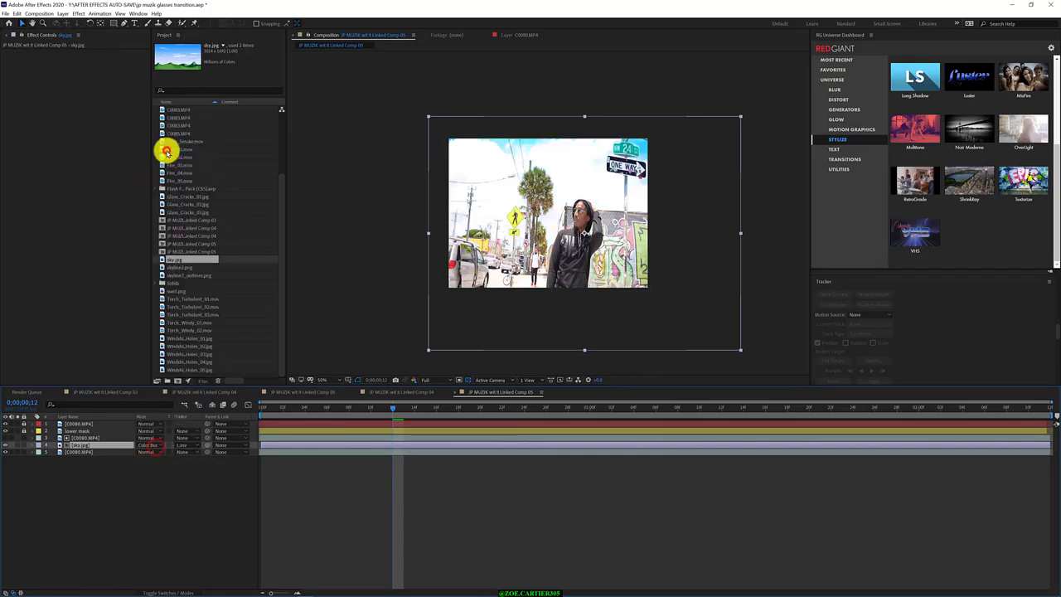
Step: Compare Multiply, Darken and Dissolve on the sky.jpg layer and set its blending mode to Multiply
{"action": "left_click", "coordinate": [149, 448]}
{"action": "left_click", "coordinate": [149, 143]}
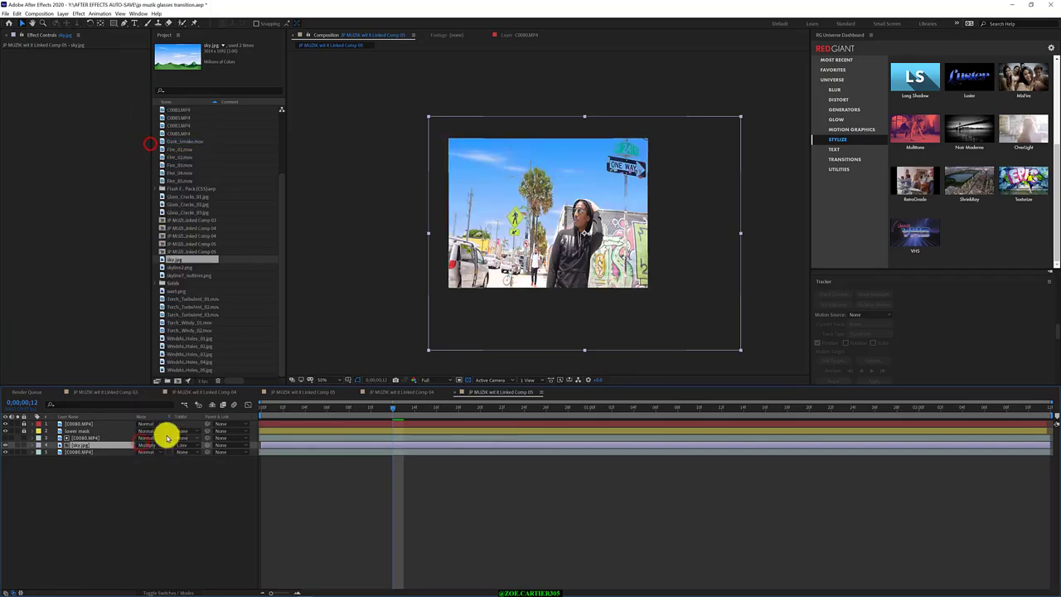
{"action": "left_click", "coordinate": [158, 445]}
{"action": "left_click", "coordinate": [161, 136]}
{"action": "left_click", "coordinate": [145, 445]}
{"action": "left_click", "coordinate": [166, 115]}
{"action": "left_click", "coordinate": [146, 445]}
{"action": "left_click", "coordinate": [165, 116]}
{"action": "left_click", "coordinate": [146, 446]}
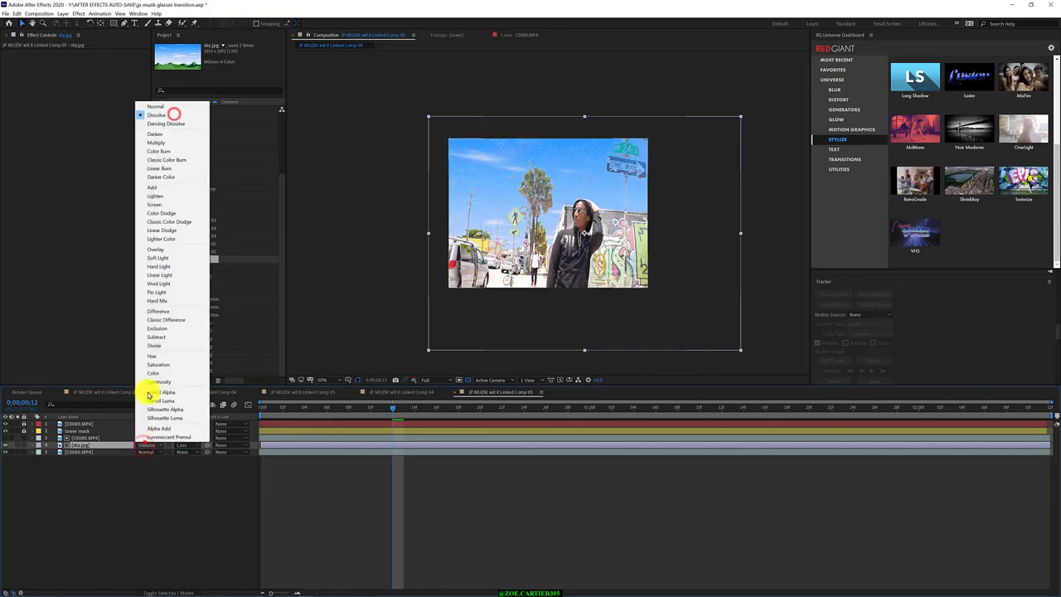
{"action": "left_click", "coordinate": [146, 445]}
{"action": "left_click", "coordinate": [154, 446]}
{"action": "left_click", "coordinate": [156, 143]}
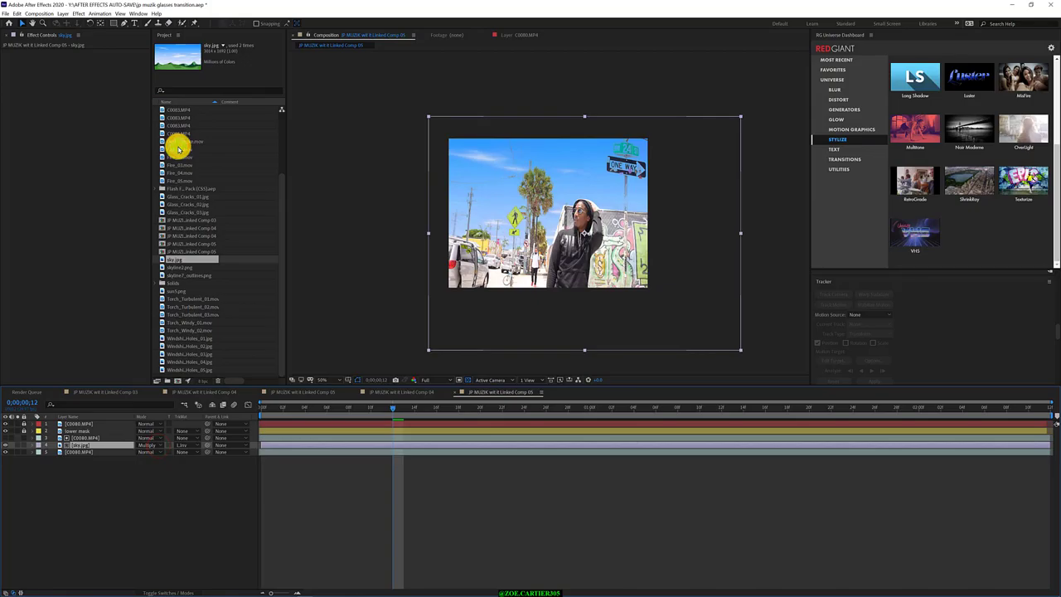
Step: Move the white and black stops of Colorama's output cycle clockwise on the C0080.MP4 matte layer
{"action": "left_click", "coordinate": [93, 437]}
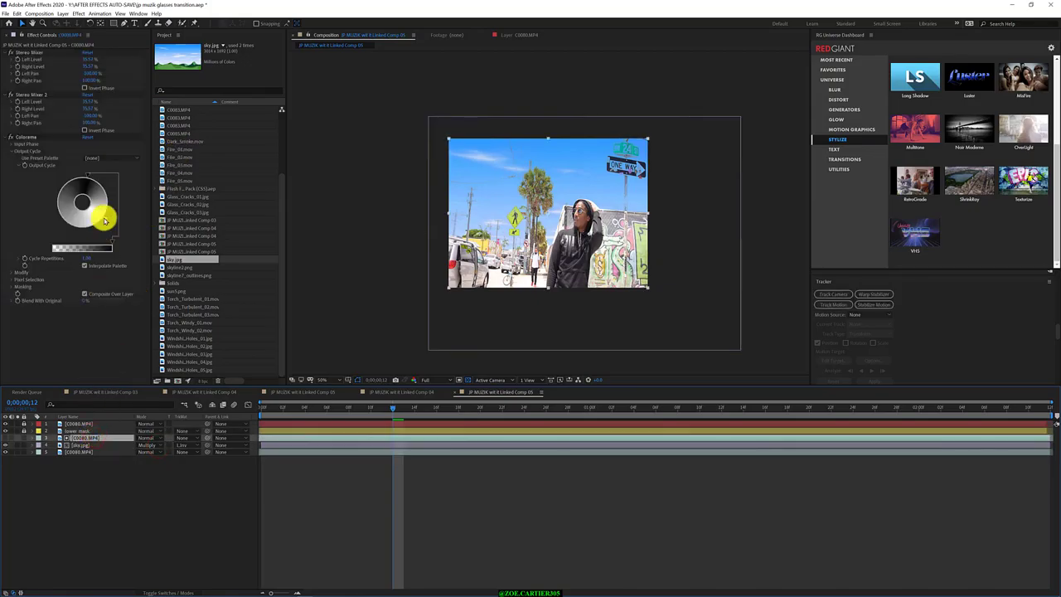
{"action": "mouse_move", "coordinate": [105, 221]}
{"action": "left_mouse_down"}
{"action": "mouse_move", "coordinate": [105, 185]}
{"action": "mouse_move", "coordinate": [78, 230]}
{"action": "mouse_move", "coordinate": [90, 230]}
{"action": "mouse_move", "coordinate": [56, 197]}
{"action": "mouse_move", "coordinate": [74, 171]}
{"action": "mouse_move", "coordinate": [83, 237]}
{"action": "mouse_move", "coordinate": [95, 231]}
{"action": "left_mouse_up"}
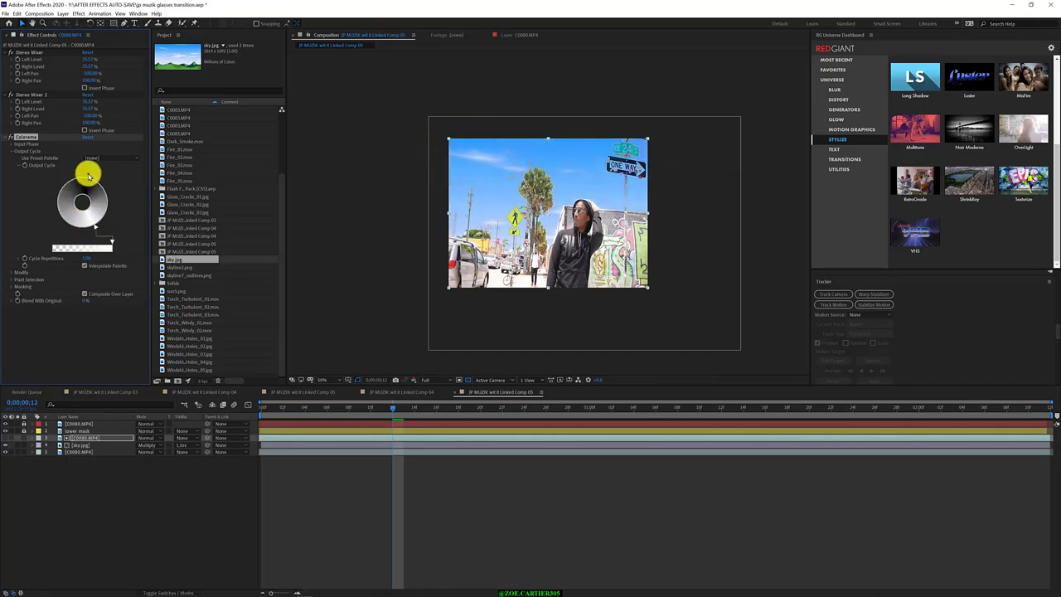
{"action": "mouse_move", "coordinate": [88, 176]}
{"action": "left_mouse_down"}
{"action": "mouse_move", "coordinate": [78, 171]}
{"action": "mouse_move", "coordinate": [93, 175]}
{"action": "left_mouse_up"}
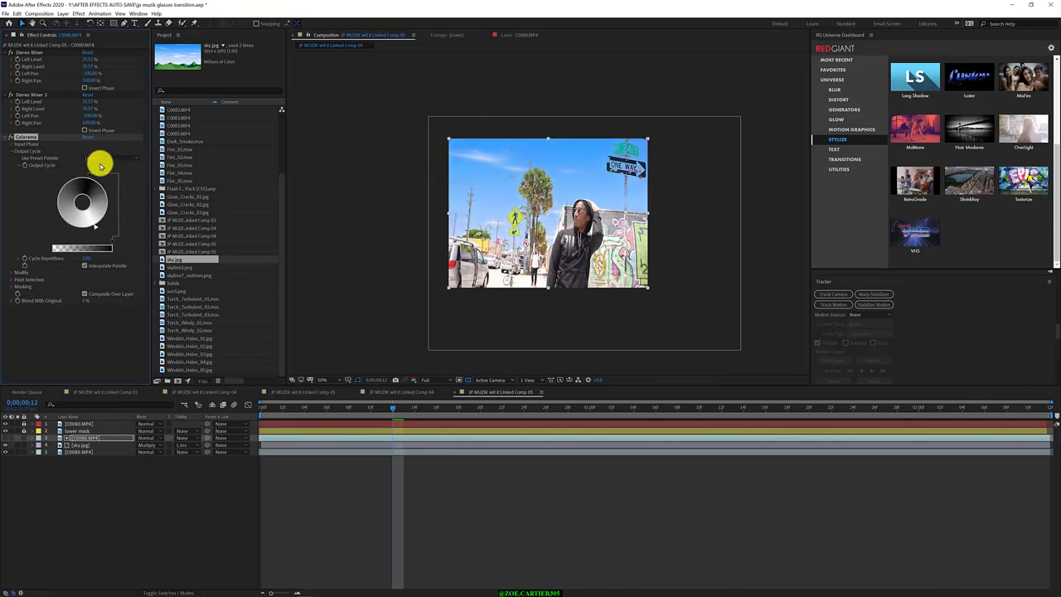
Step: Try other Cycle Repetitions values in Colorama on the matte layer and return to 1.00
{"action": "mouse_move", "coordinate": [89, 262]}
{"action": "left_mouse_down"}
{"action": "mouse_move", "coordinate": [135, 256]}
{"action": "mouse_move", "coordinate": [93, 258]}
{"action": "left_mouse_up"}
{"action": "left_click", "coordinate": [97, 264]}
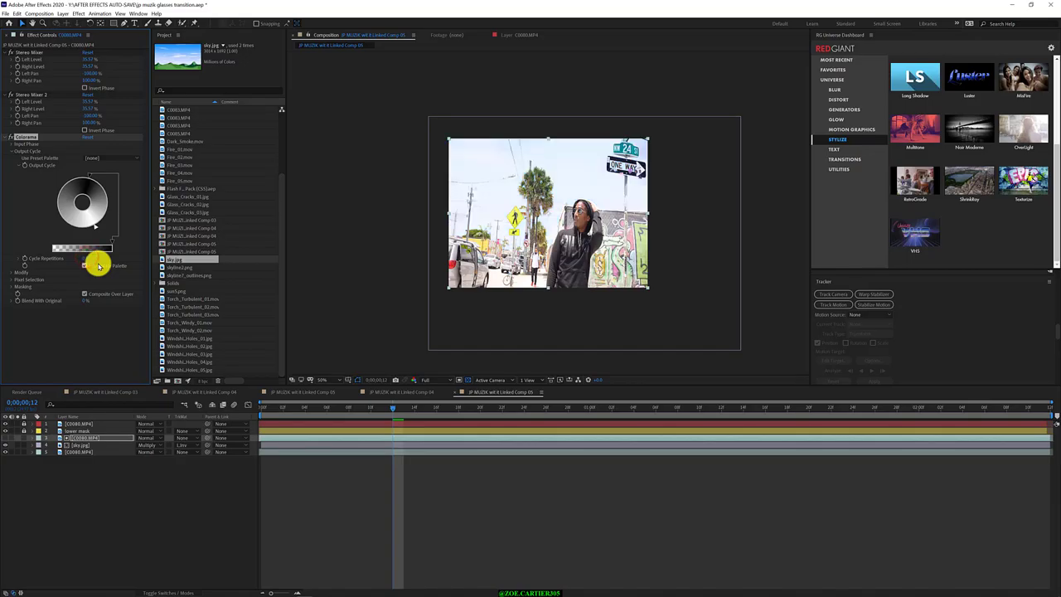
{"action": "key", "text": "Return"}
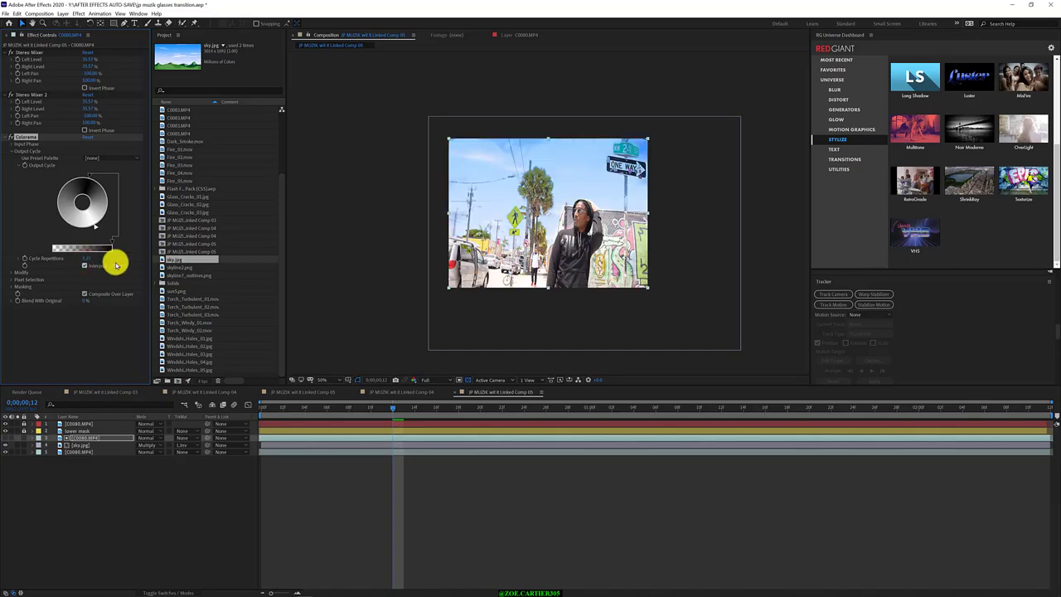
{"action": "left_click", "coordinate": [88, 259]}
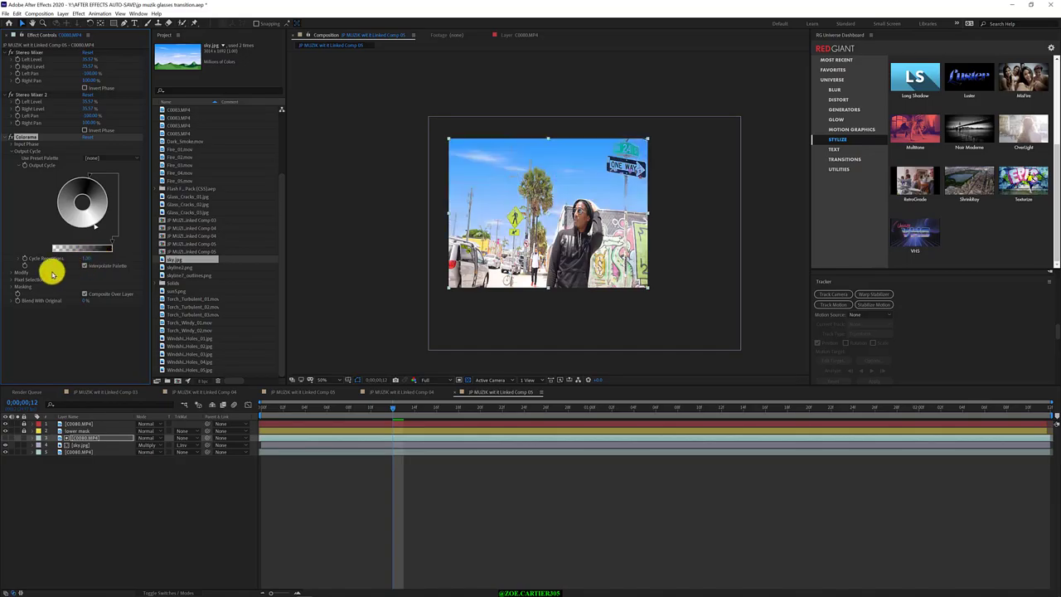
Step: Sample a matching color from the street sign in Colorama's pixel selection, try the matching modes including Hue and Chroma, and return to Off
{"action": "left_click", "coordinate": [11, 279]}
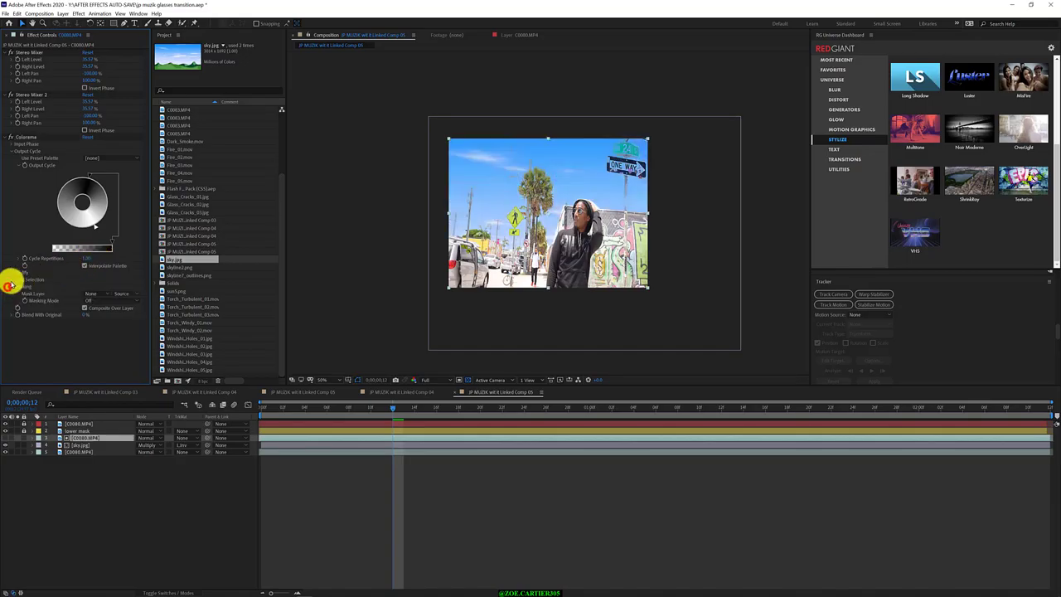
{"action": "left_click", "coordinate": [632, 161]}
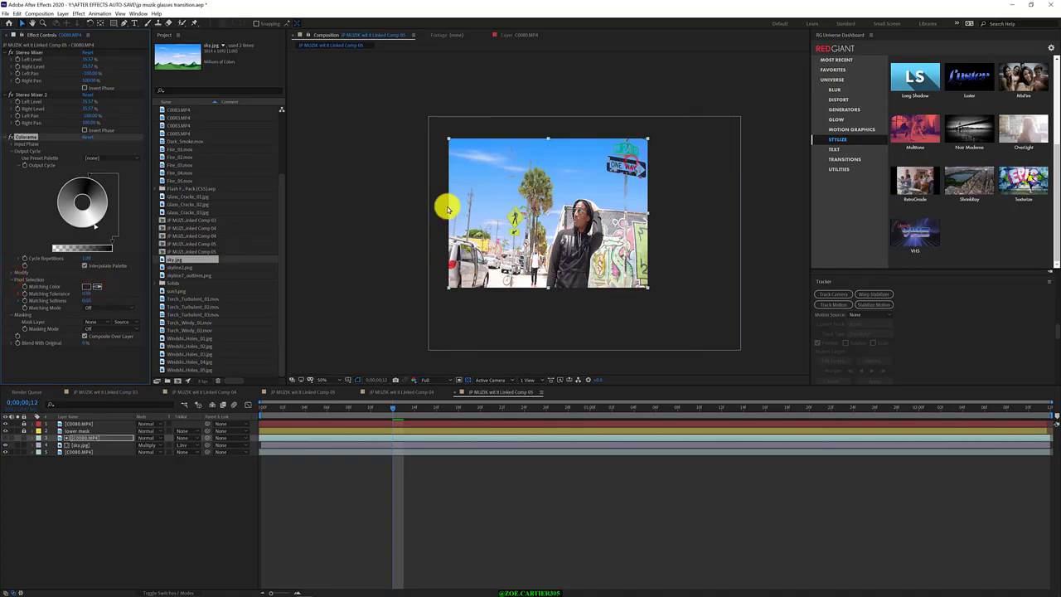
{"action": "left_click", "coordinate": [89, 307]}
{"action": "left_click", "coordinate": [95, 313]}
{"action": "left_click", "coordinate": [109, 311]}
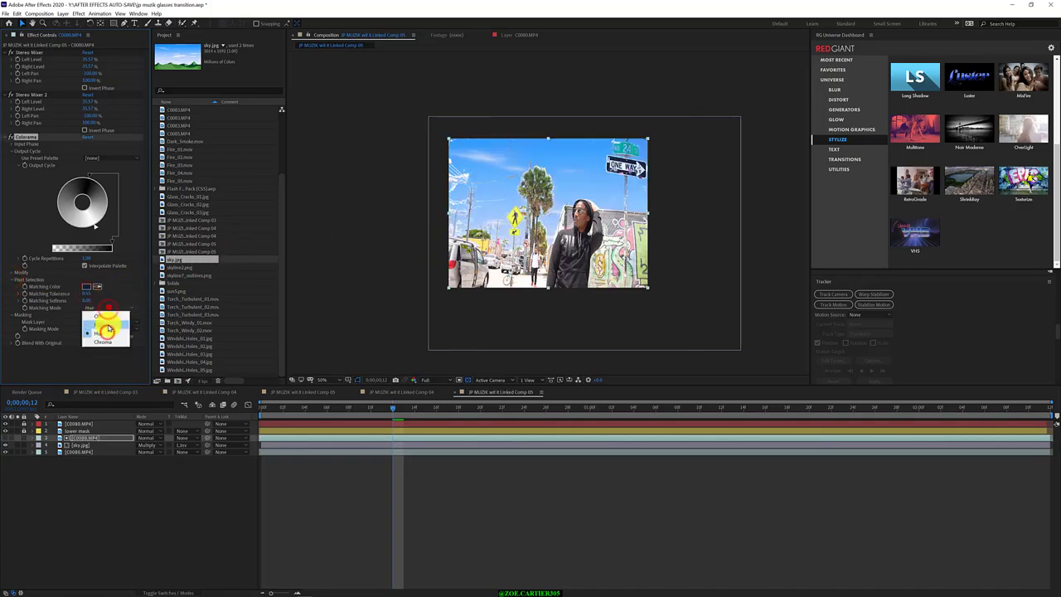
{"action": "left_click", "coordinate": [107, 341]}
{"action": "left_click", "coordinate": [108, 309]}
{"action": "left_click", "coordinate": [107, 350]}
{"action": "left_click", "coordinate": [110, 309]}
{"action": "left_click", "coordinate": [111, 314]}
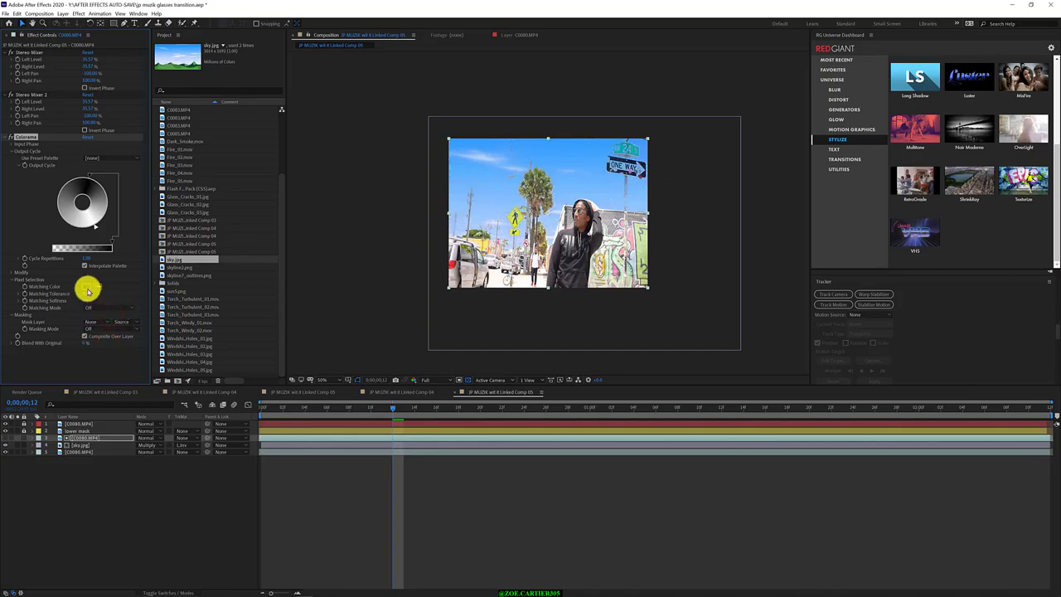
Step: Toggle Colorama's Interpolate Palette off and back on to compare the matte
{"action": "left_click", "coordinate": [84, 265]}
{"action": "left_click", "coordinate": [84, 266]}
{"action": "left_click", "coordinate": [84, 265]}
{"action": "left_click", "coordinate": [84, 266]}
Step: Set Colorama's mask layer to sky.jpg with Masks as its source, and try the Intensity, Alpha and inverted masking modes
{"action": "left_click", "coordinate": [106, 321]}
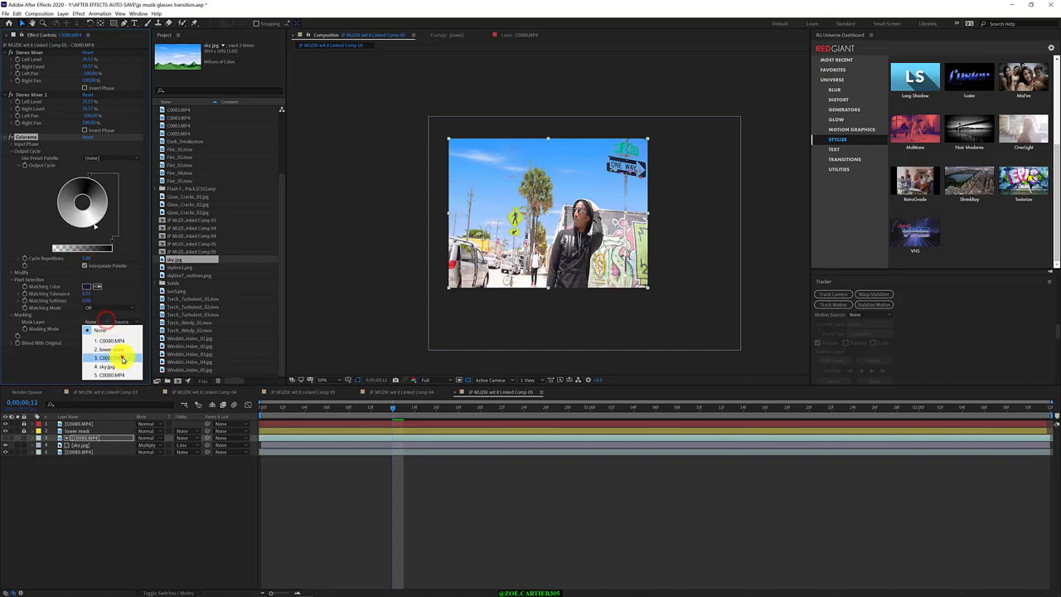
{"action": "left_click", "coordinate": [123, 359]}
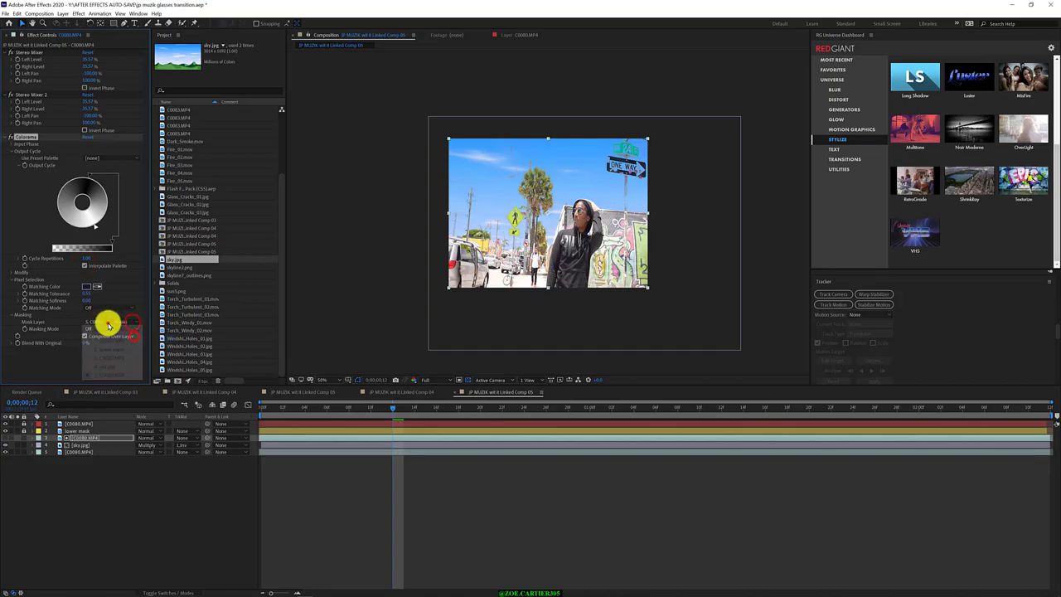
{"action": "left_click", "coordinate": [112, 335]}
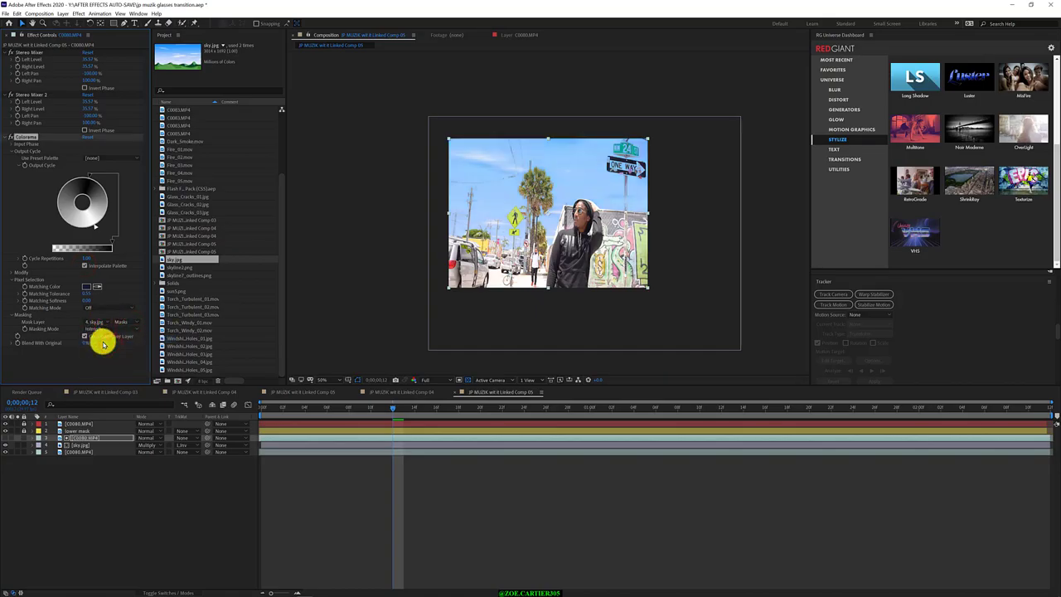
{"action": "left_click", "coordinate": [117, 337]}
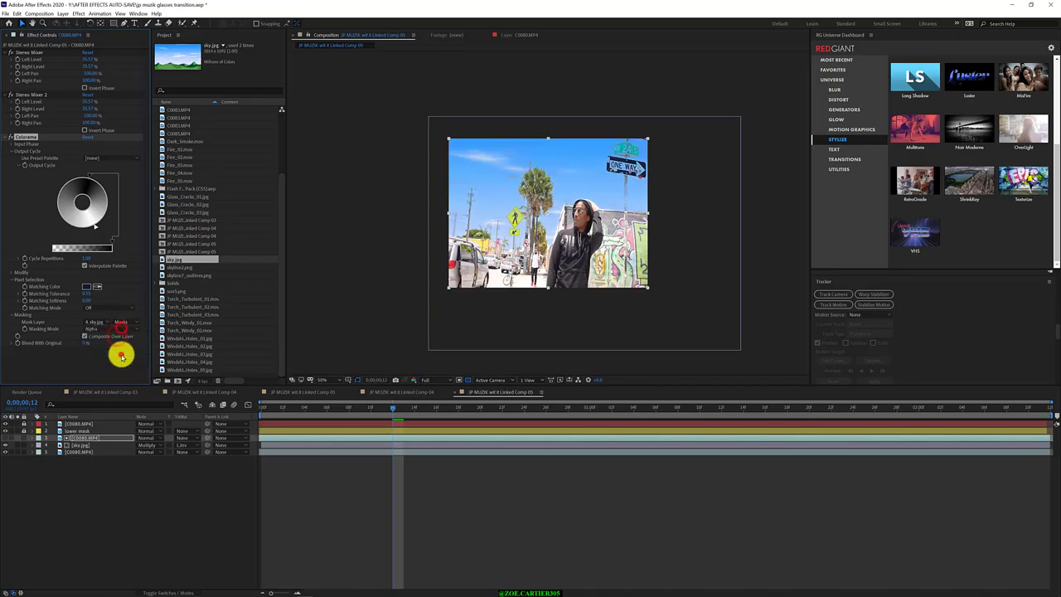
{"action": "left_click", "coordinate": [117, 365]}
{"action": "left_click", "coordinate": [119, 370]}
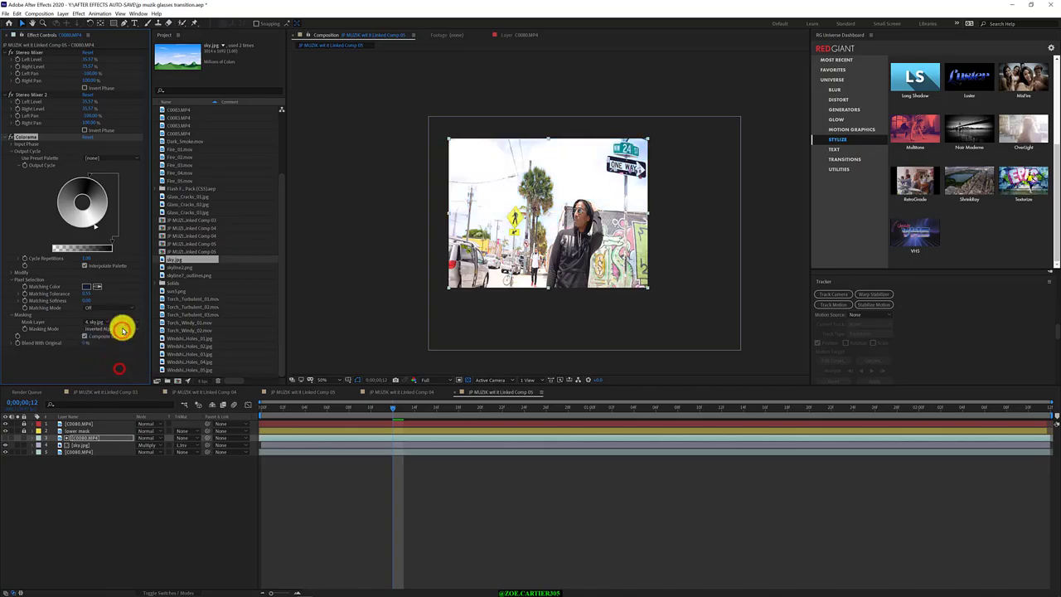
Step: Compare the Intensity and Alpha masking modes in Colorama and leave Masking Mode on Intensity with Composite Over Layer enabled
{"action": "left_click", "coordinate": [125, 346]}
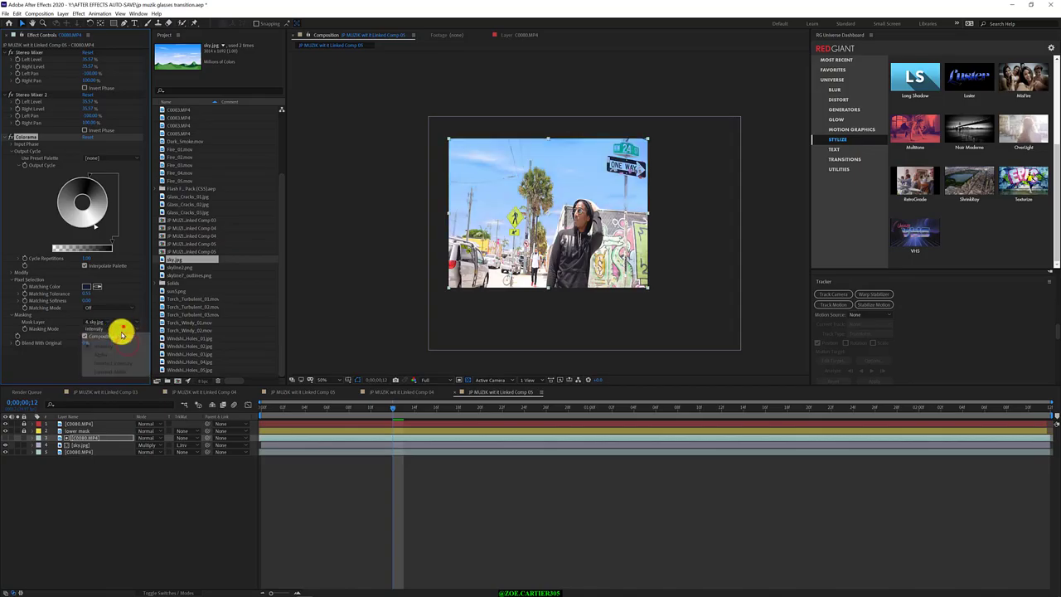
{"action": "left_click", "coordinate": [120, 344]}
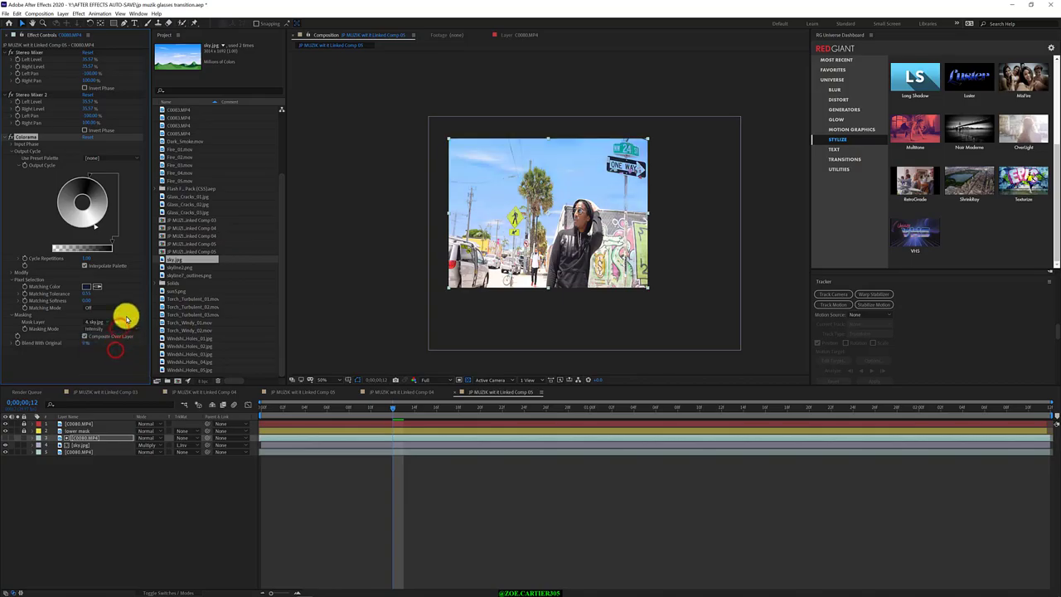
{"action": "left_click", "coordinate": [121, 329]}
{"action": "left_click", "coordinate": [119, 345]}
{"action": "left_click", "coordinate": [107, 328]}
{"action": "left_click", "coordinate": [107, 355]}
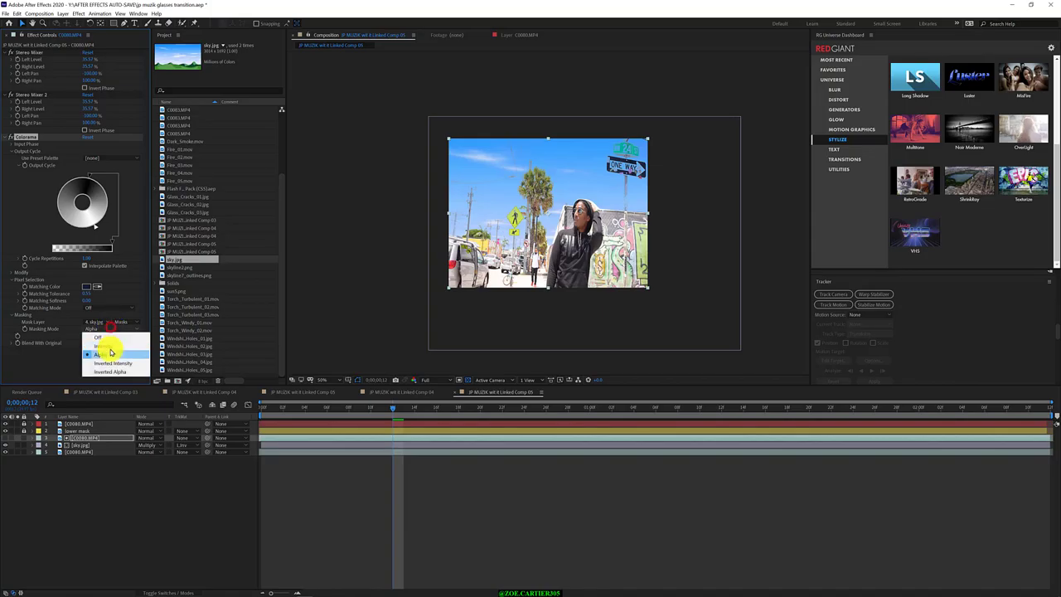
{"action": "left_click", "coordinate": [111, 353]}
{"action": "left_click", "coordinate": [109, 346]}
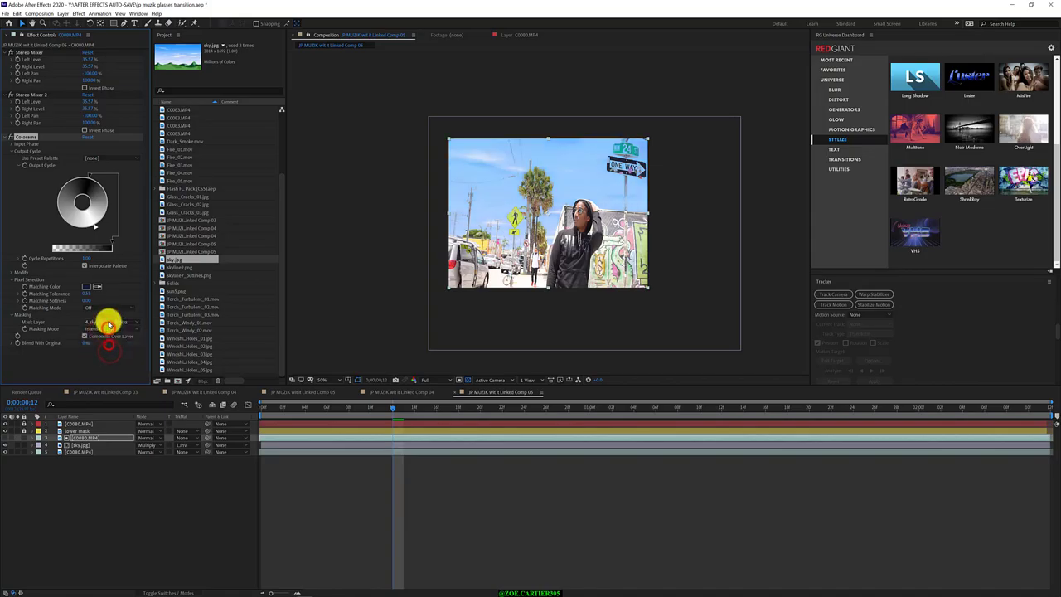
{"action": "left_click", "coordinate": [84, 336]}
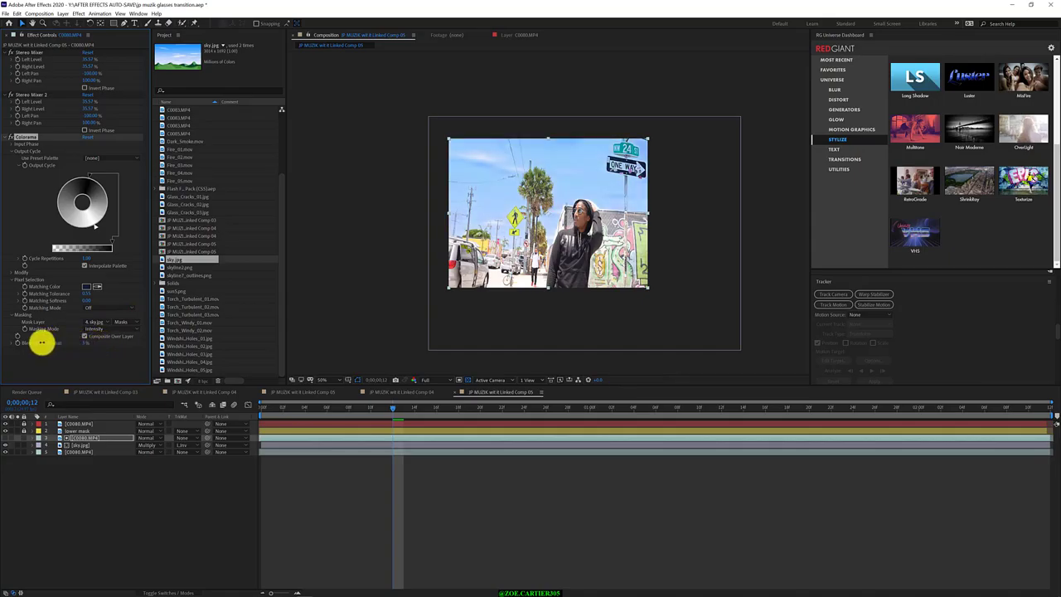
Step: Try the top C0080.MP4, lower mask and other layers in turn as Colorama's mask layer
{"action": "left_click", "coordinate": [103, 321]}
{"action": "left_click", "coordinate": [102, 322]}
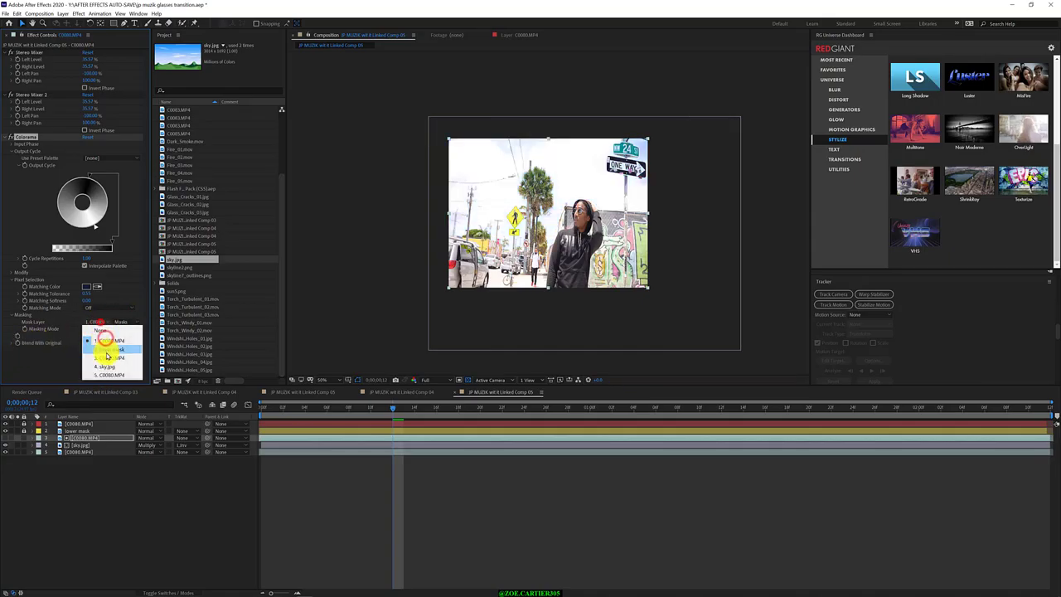
{"action": "left_click", "coordinate": [107, 351]}
{"action": "left_click", "coordinate": [97, 322]}
{"action": "left_click", "coordinate": [107, 355]}
{"action": "left_click", "coordinate": [99, 322]}
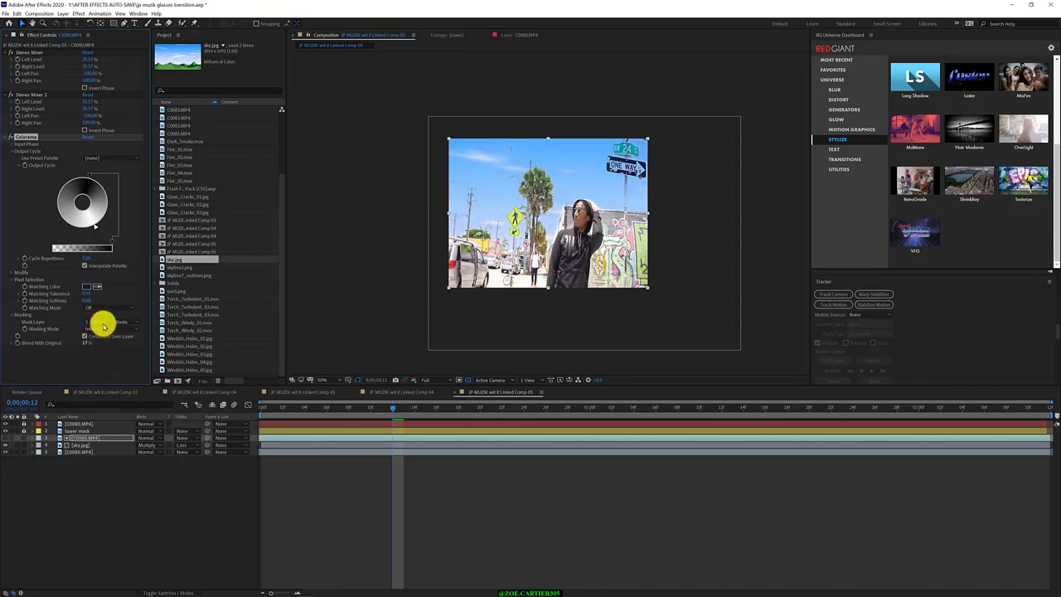
Step: Compare sky.jpg with the bottom C0080.MP4 as Colorama's mask layer, choosing layer 5, C0080.MP4, with Blend With Original at 17%
{"action": "left_click", "coordinate": [85, 338]}
{"action": "left_click", "coordinate": [86, 339]}
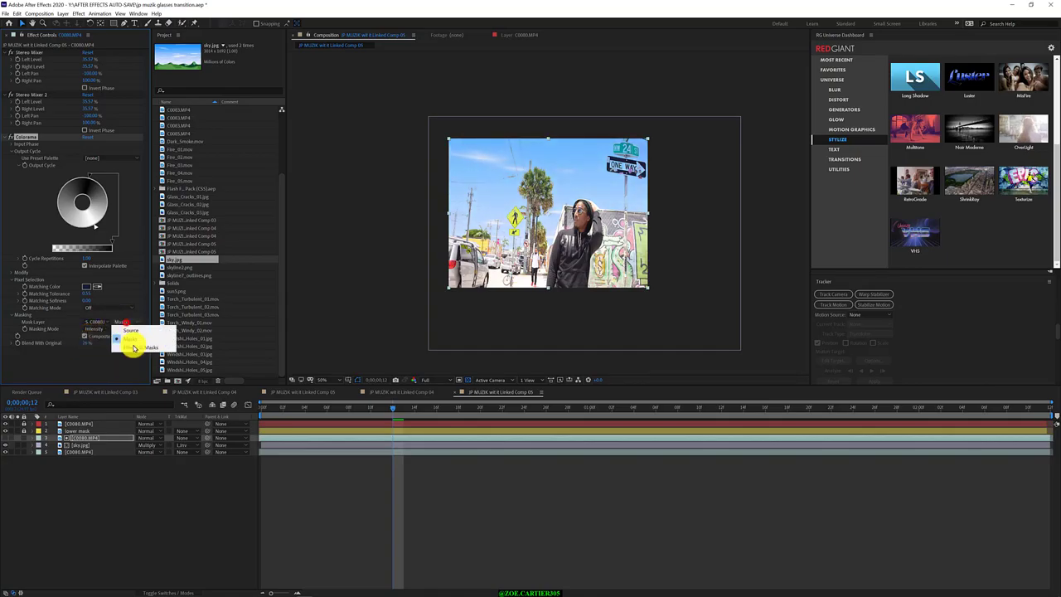
{"action": "left_click", "coordinate": [129, 322]}
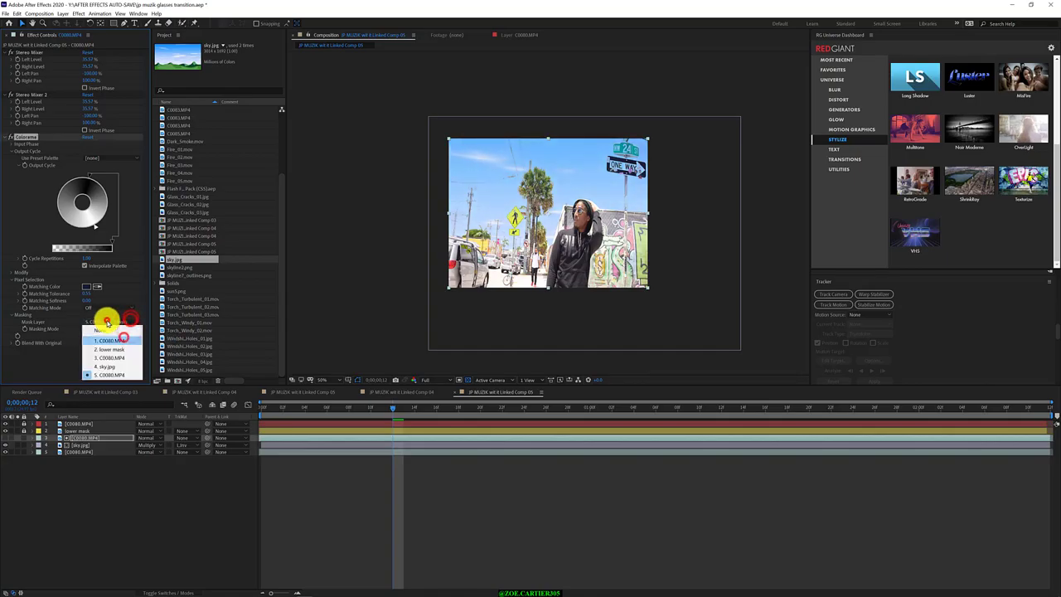
{"action": "left_click", "coordinate": [100, 363]}
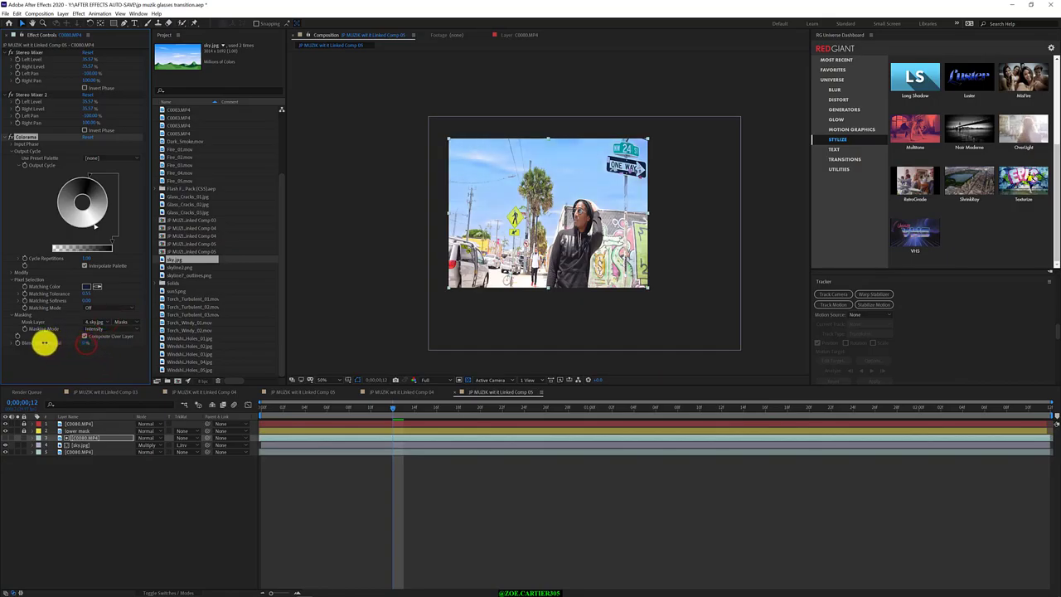
{"action": "left_click", "coordinate": [96, 321]}
{"action": "left_click", "coordinate": [98, 378]}
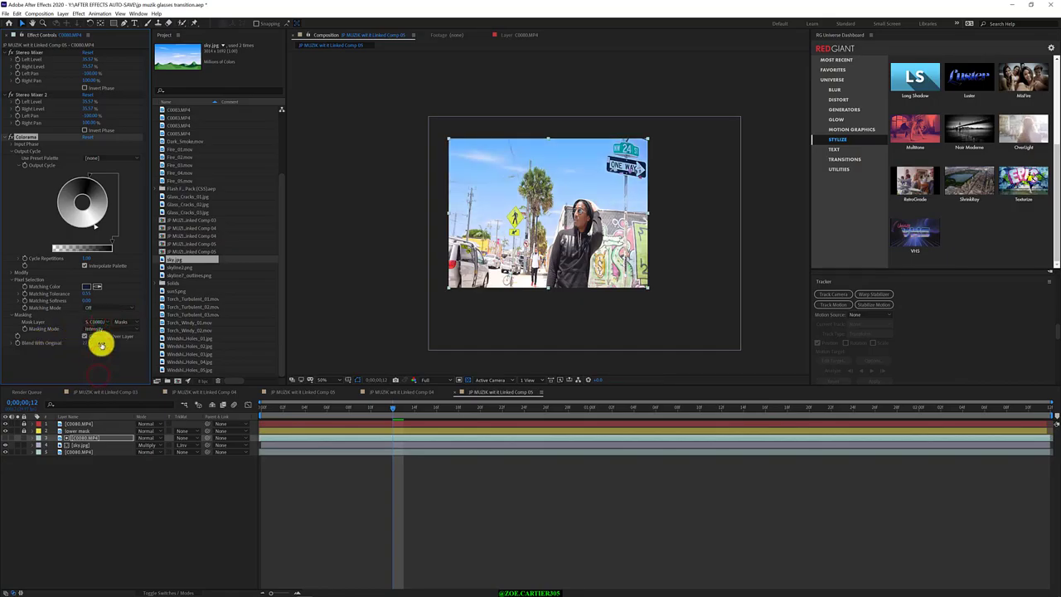
Step: Lower the black stop's opacity in Colorama's output cycle and move the stop clockwise around the wheel
{"action": "left_click_drag", "start_coordinate": [112, 241], "coordinate": [72, 260]}
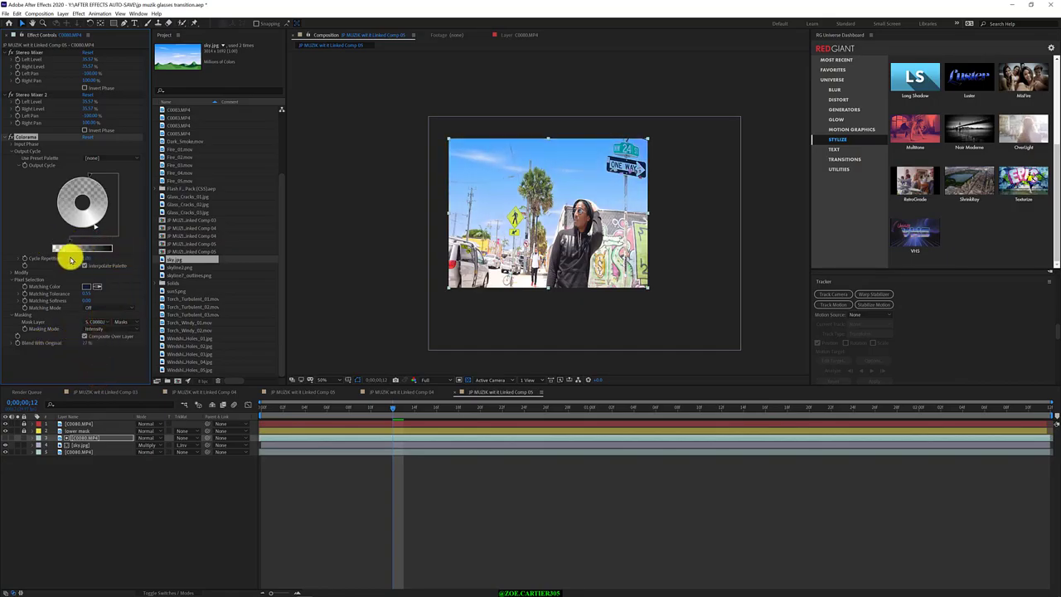
{"action": "double_click", "coordinate": [88, 175]}
{"action": "left_click", "coordinate": [182, 25]}
{"action": "mouse_move", "coordinate": [88, 174]}
{"action": "left_mouse_down"}
{"action": "mouse_move", "coordinate": [96, 177]}
{"action": "mouse_move", "coordinate": [75, 175]}
{"action": "mouse_move", "coordinate": [50, 200]}
{"action": "mouse_move", "coordinate": [57, 239]}
{"action": "mouse_move", "coordinate": [51, 213]}
{"action": "mouse_move", "coordinate": [83, 185]}
{"action": "mouse_move", "coordinate": [73, 184]}
{"action": "mouse_move", "coordinate": [99, 183]}
{"action": "left_mouse_up"}
Step: Duplicate the bottom C0080.MP4 layer
{"action": "left_click", "coordinate": [82, 452]}
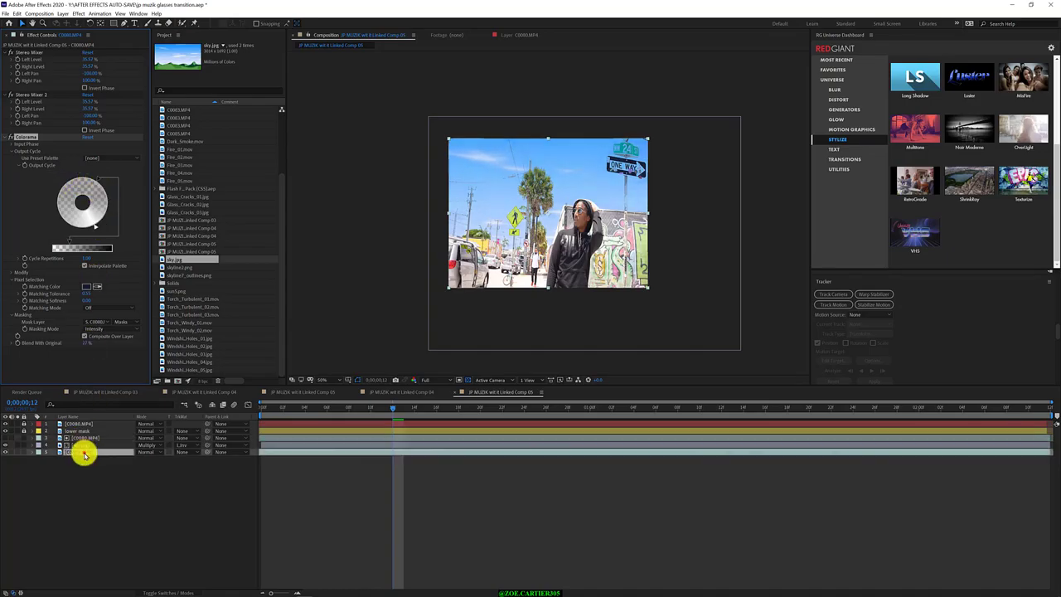
{"action": "key", "text": "ctrl+d"}
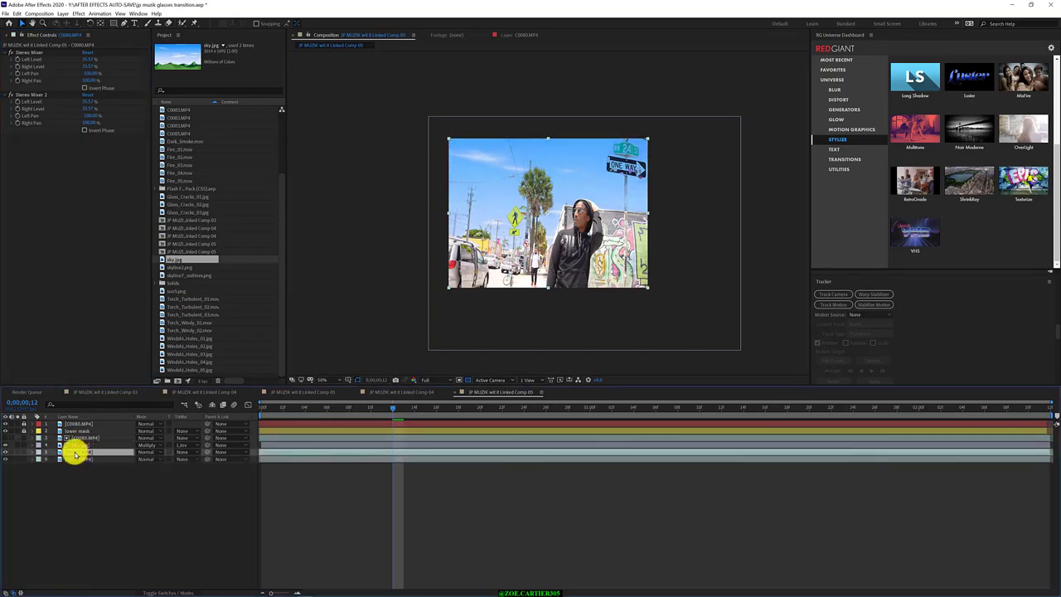
Step: Preview the composite across the clip and set the current time to 0;00;01;12
{"action": "key", "text": "space"}
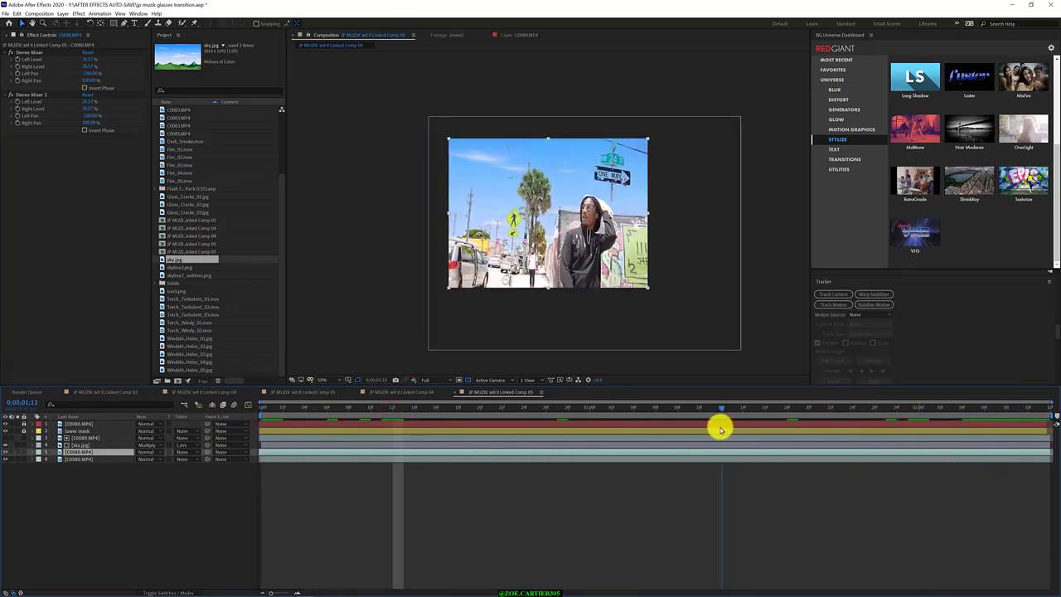
{"action": "left_click_drag", "start_coordinate": [721, 429], "coordinate": [1042, 415]}
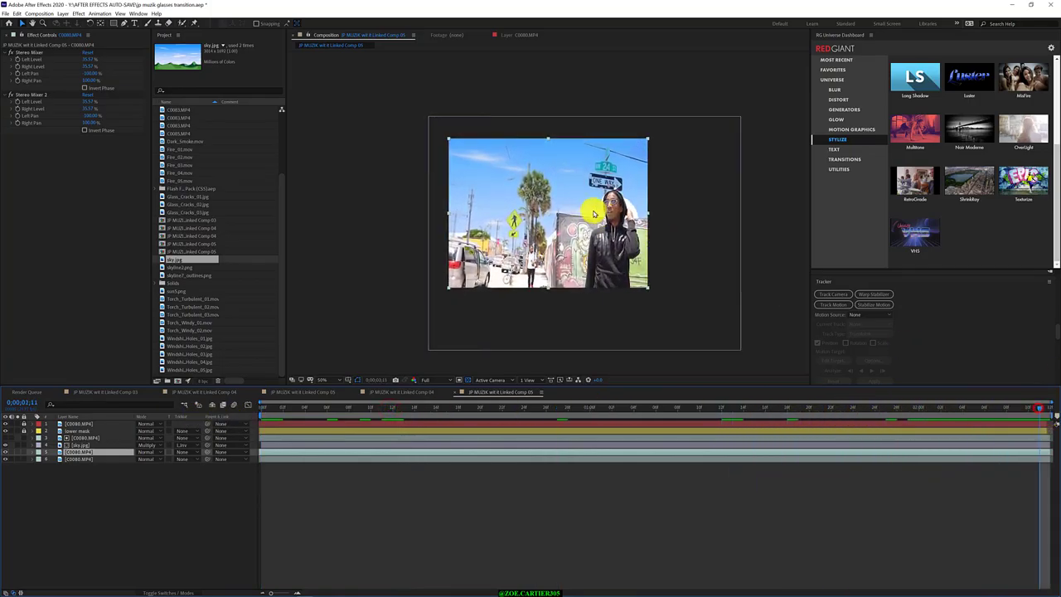
{"action": "left_click_drag", "start_coordinate": [386, 408], "coordinate": [724, 430]}
{"action": "key", "text": "g"}
{"action": "scroll", "coordinate": [703, 352], "scroll_direction": "up", "scroll_amount": 1}
{"action": "left_click", "coordinate": [644, 122]}
{"action": "key", "text": "ctrl+z"}
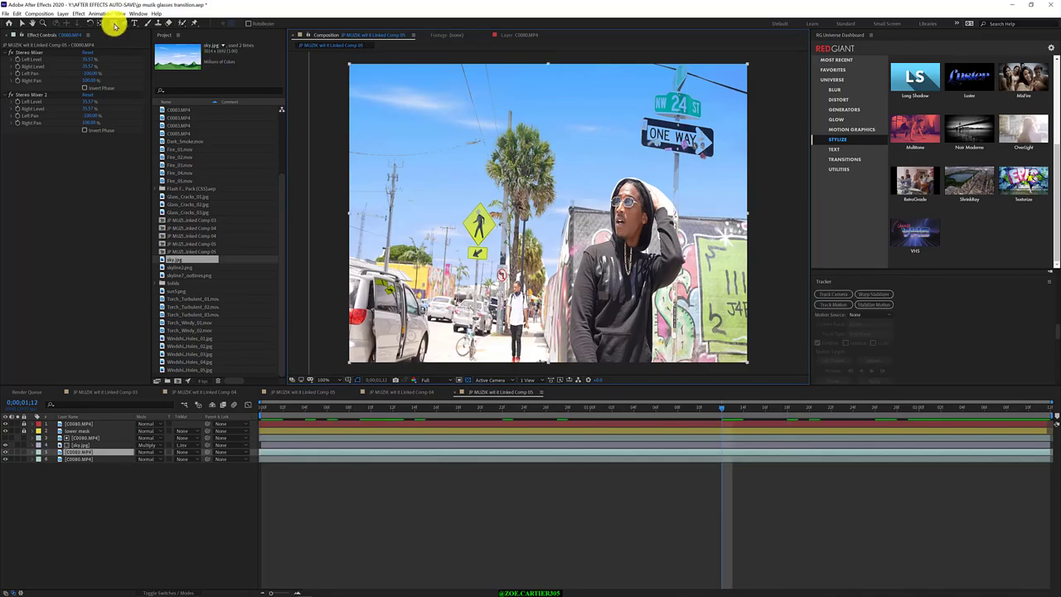
Step: Draw a rectangular mask around the ONE WAY sign on the duplicated C0080.MP4 layer
{"action": "left_click", "coordinate": [115, 25]}
{"action": "left_click_drag", "start_coordinate": [644, 118], "coordinate": [715, 151]}
{"action": "key", "text": "v"}
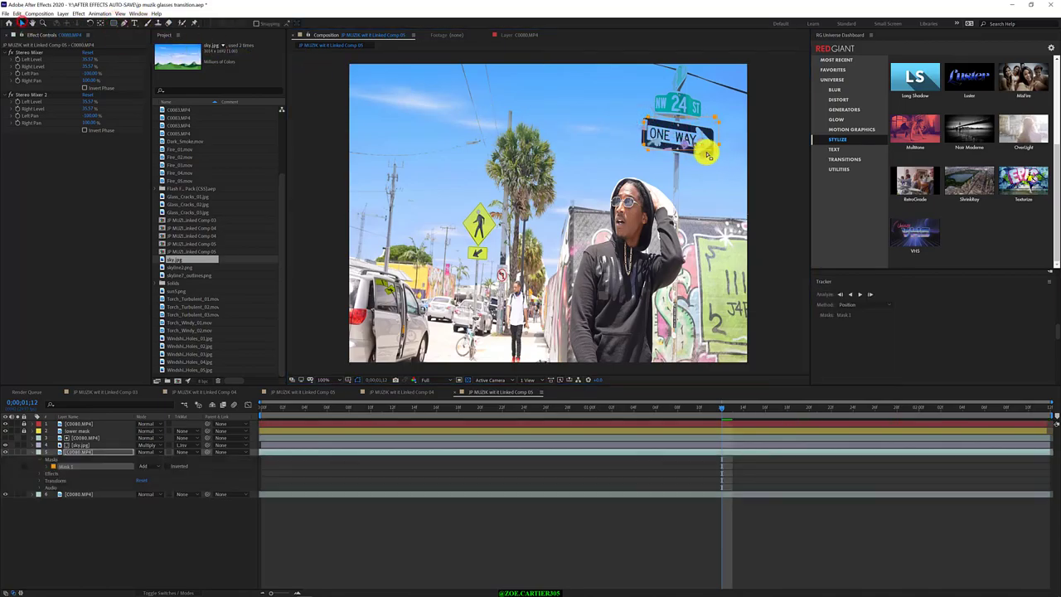
Step: Reposition Mask 1's corner points to follow the tilted edges of the ONE WAY sign
{"action": "left_click_drag", "start_coordinate": [743, 184], "coordinate": [647, 122]}
{"action": "left_click", "coordinate": [78, 454]}
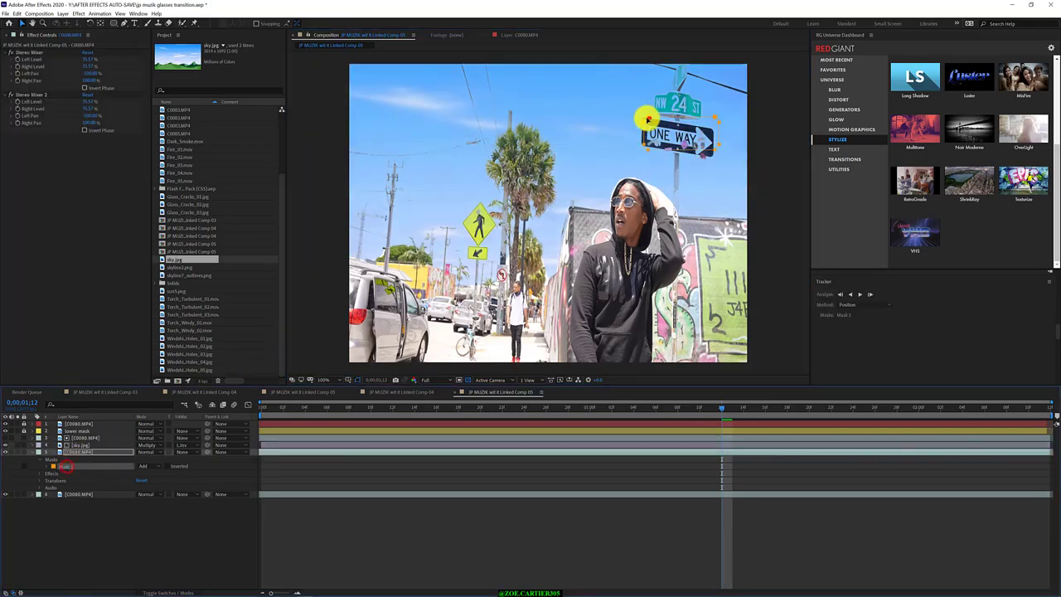
{"action": "left_click", "coordinate": [648, 122]}
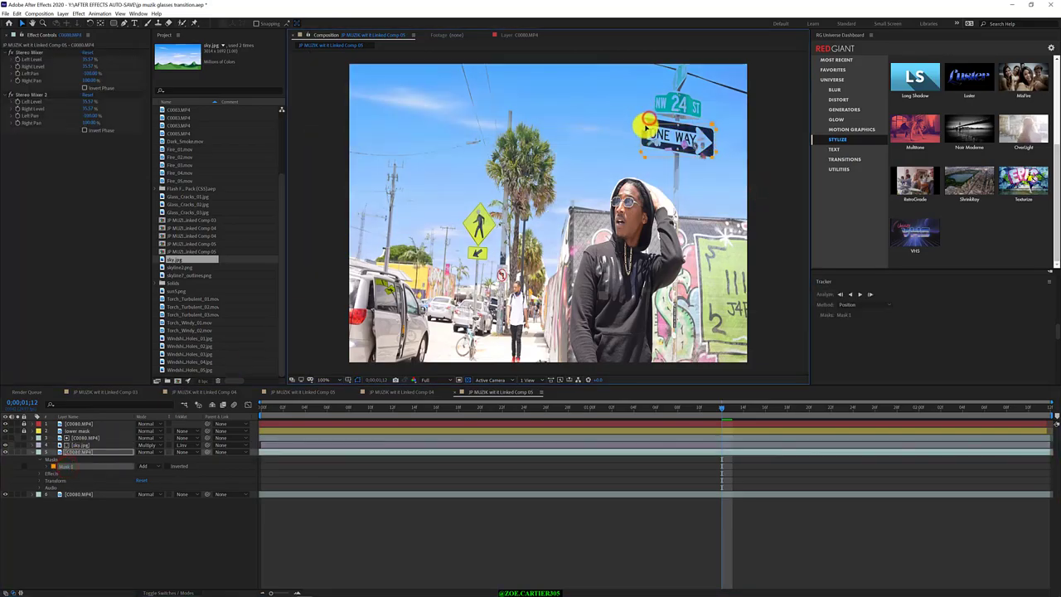
{"action": "left_click", "coordinate": [713, 161]}
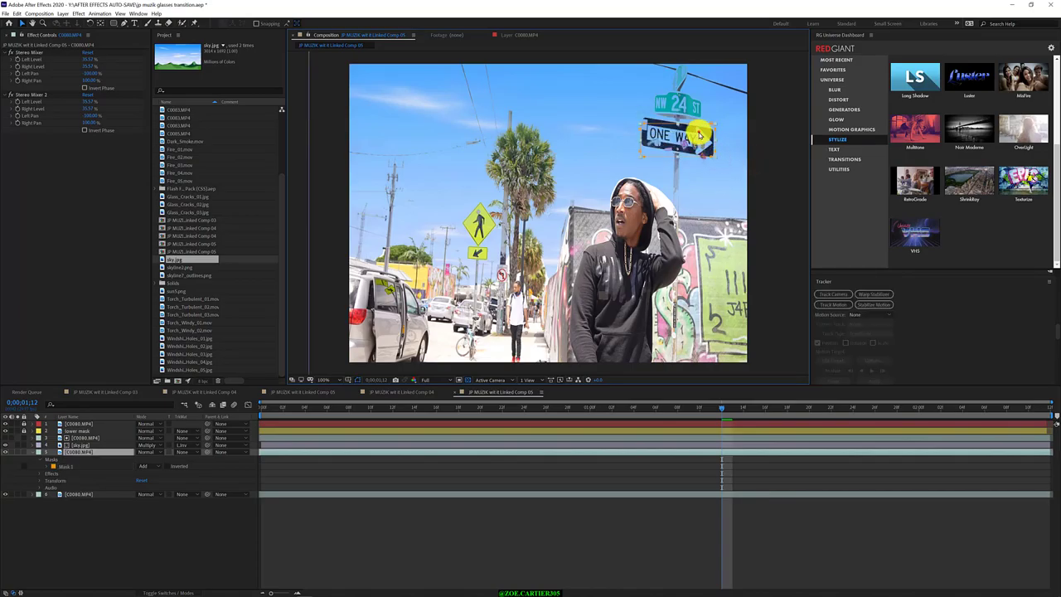
{"action": "left_click", "coordinate": [75, 466]}
{"action": "left_click_drag", "start_coordinate": [643, 126], "coordinate": [643, 121]}
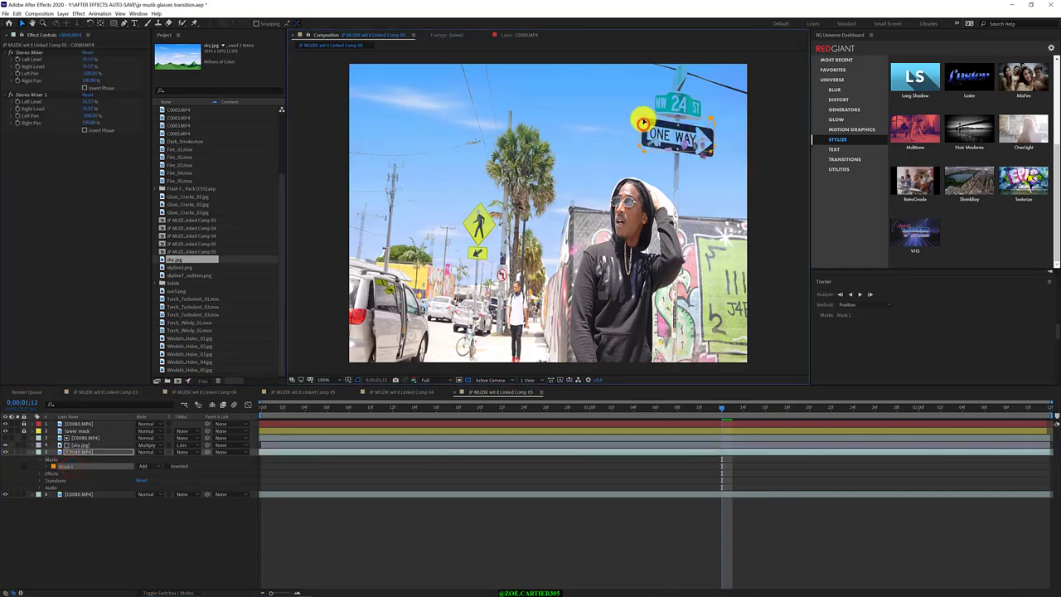
{"action": "left_click", "coordinate": [48, 466]}
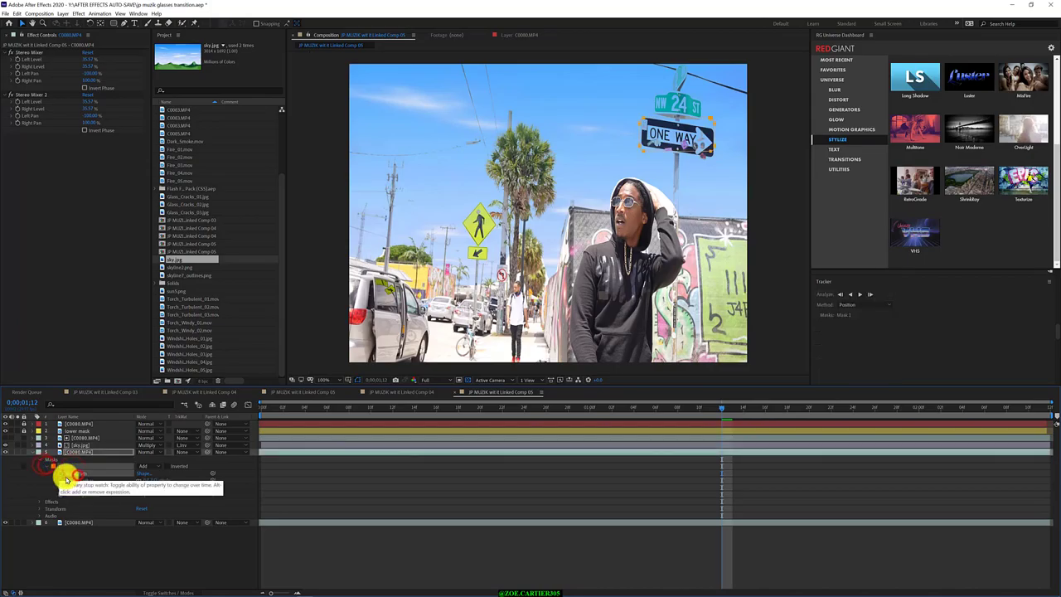
{"action": "left_click", "coordinate": [715, 148]}
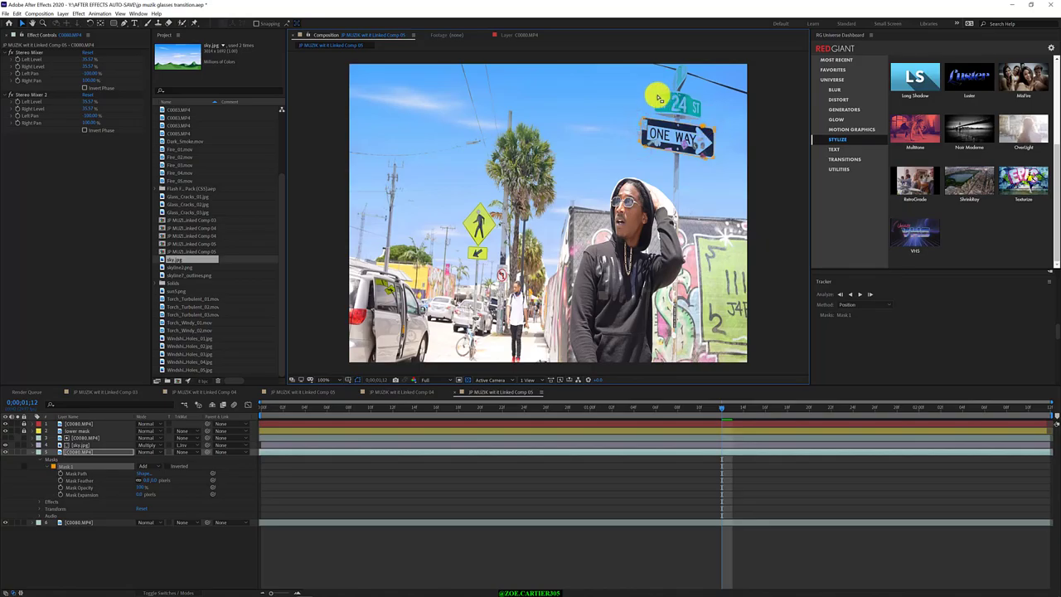
Step: Draw a second rectangular mask around the NW 24 ST sign and fit its corners to the sign's edges
{"action": "left_click", "coordinate": [68, 450]}
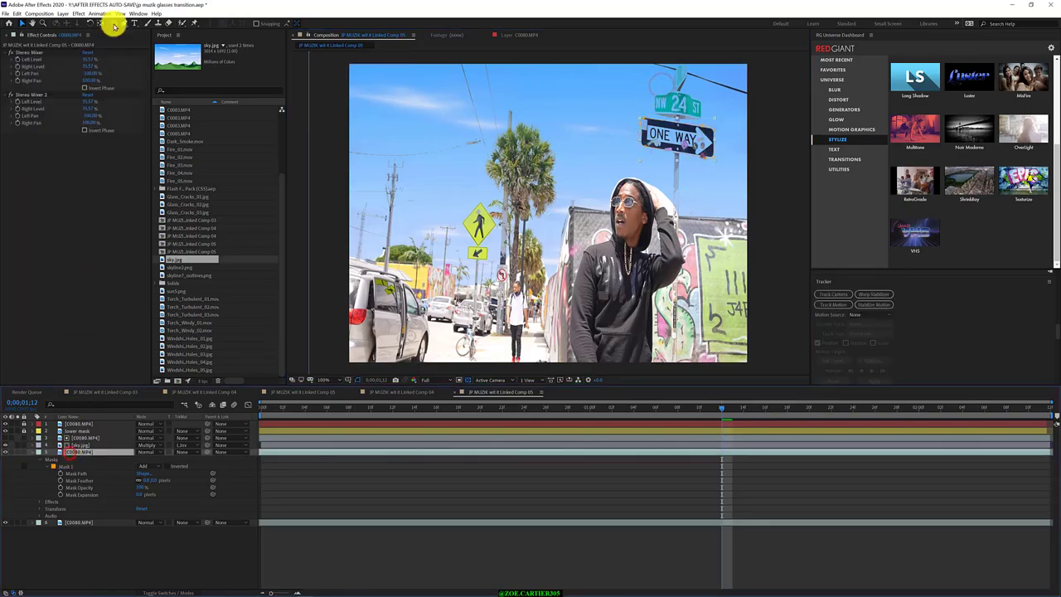
{"action": "left_click", "coordinate": [114, 25]}
{"action": "left_click", "coordinate": [161, 28]}
{"action": "left_click_drag", "start_coordinate": [651, 89], "coordinate": [711, 116]}
{"action": "left_click", "coordinate": [875, 342]}
{"action": "left_click", "coordinate": [23, 23]}
{"action": "left_click", "coordinate": [709, 118]}
{"action": "left_click", "coordinate": [702, 116]}
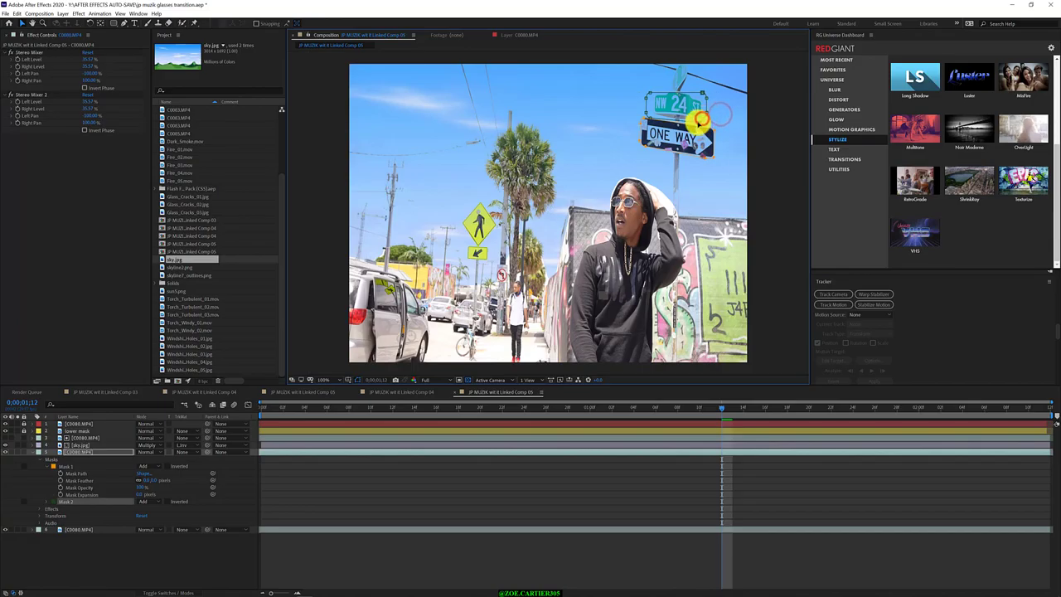
{"action": "left_click", "coordinate": [705, 114]}
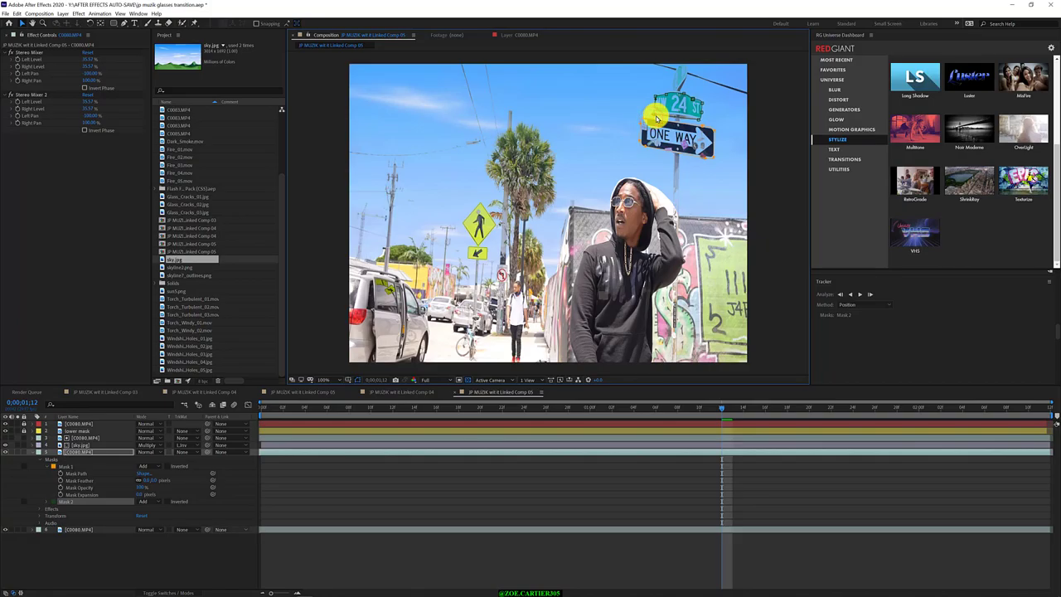
Step: Draw a third mask with the Pen tool along the signpost, from below the ONE WAY sign down to the wall
{"action": "left_click", "coordinate": [93, 454]}
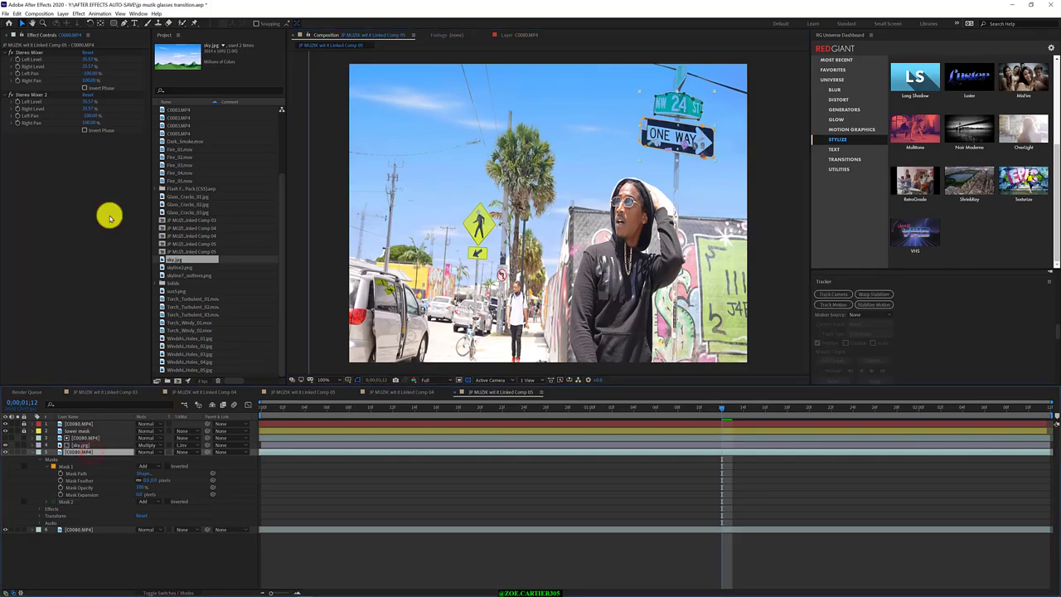
{"action": "left_click", "coordinate": [124, 22]}
{"action": "left_click", "coordinate": [675, 215]}
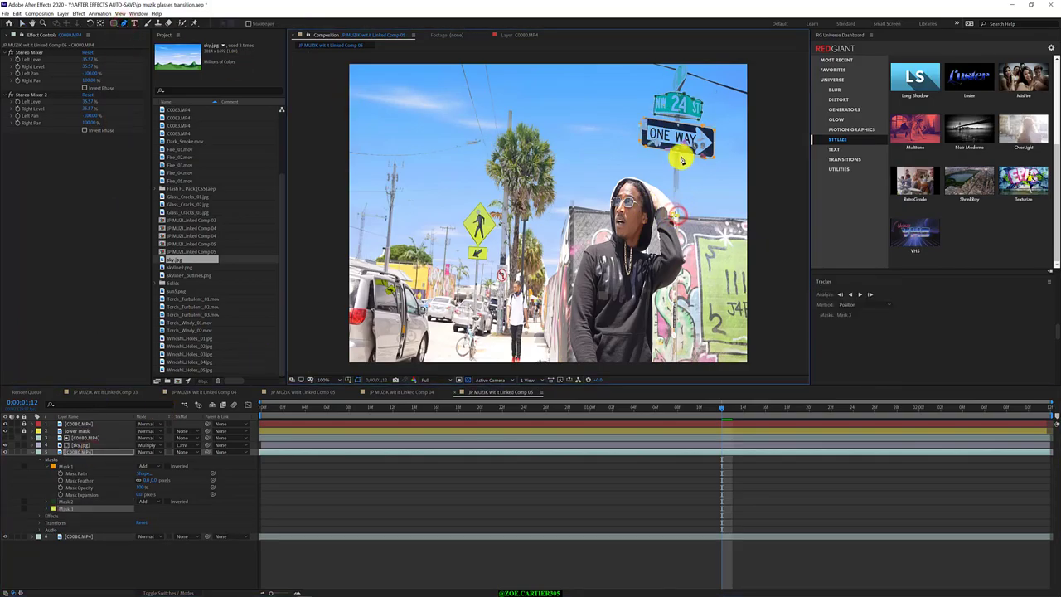
{"action": "left_click", "coordinate": [677, 153]}
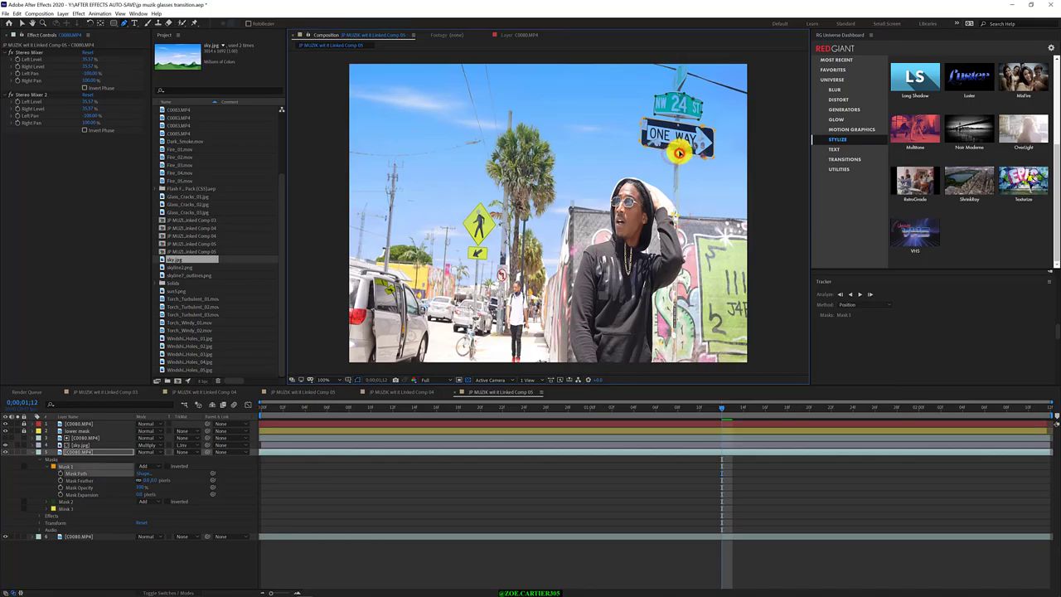
{"action": "scroll", "coordinate": [678, 152], "scroll_direction": "up", "scroll_amount": 2}
{"action": "left_click_drag", "start_coordinate": [679, 149], "coordinate": [448, 167]}
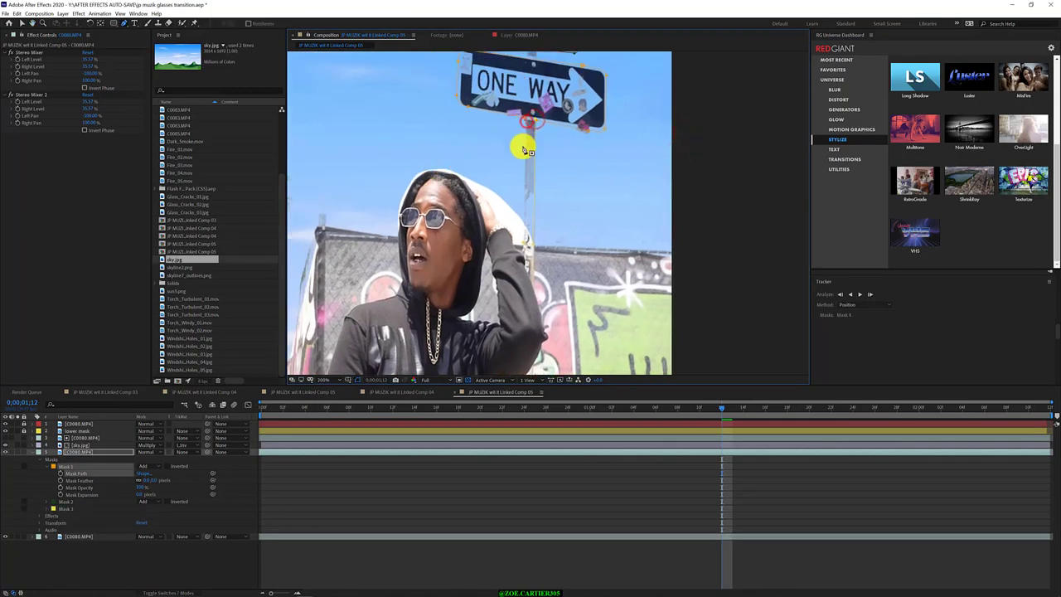
{"action": "left_click", "coordinate": [524, 242]}
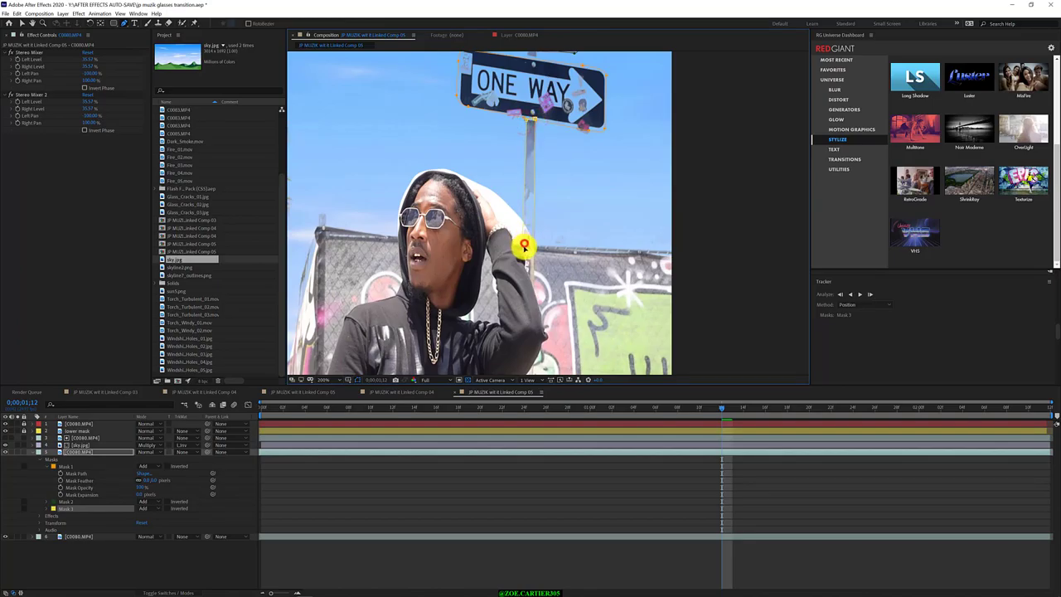
Step: Track Masks 1, 2 and 3 together backward frame by frame from 0;00;01;12 to 0;00;00;12
{"action": "scroll", "coordinate": [560, 240], "scroll_direction": "down", "scroll_amount": 2}
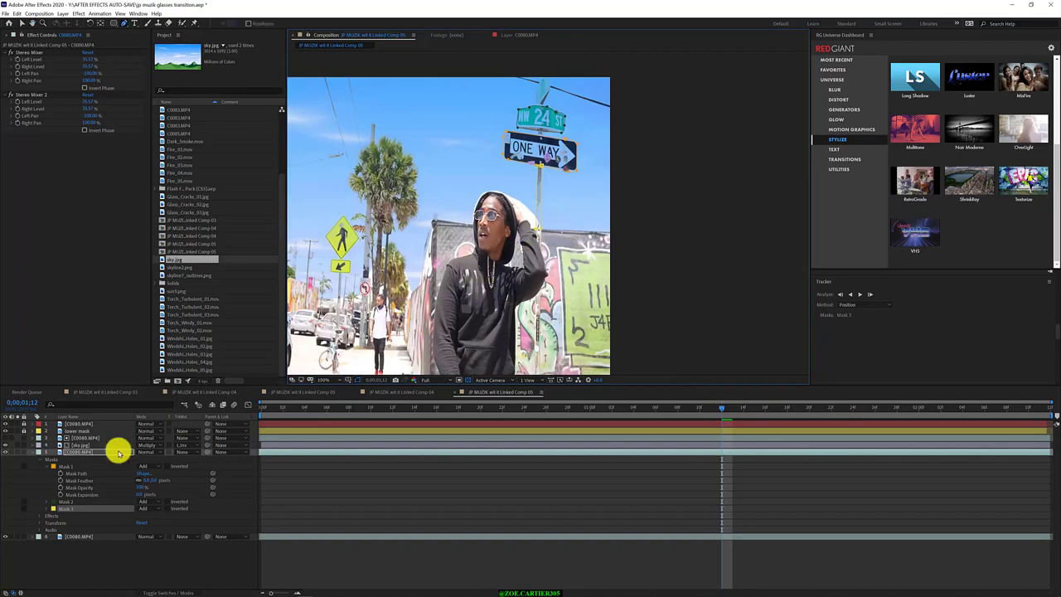
{"action": "left_click", "coordinate": [80, 467]}
{"action": "left_click", "coordinate": [81, 509], "text": "shift"}
{"action": "left_click", "coordinate": [842, 294]}
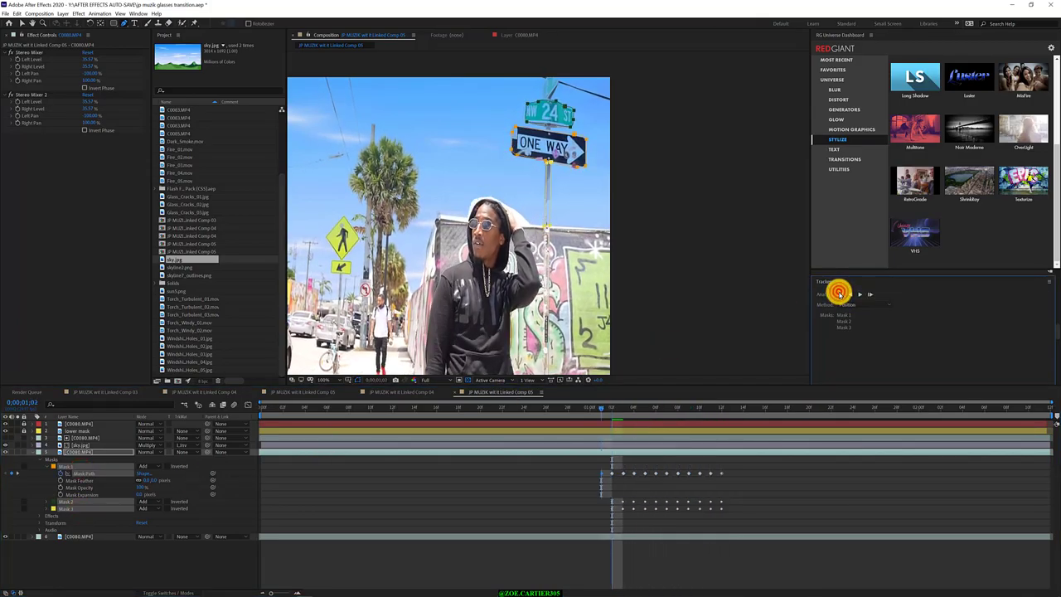
{"action": "left_click", "coordinate": [837, 292]}
{"action": "left_click", "coordinate": [45, 507]}
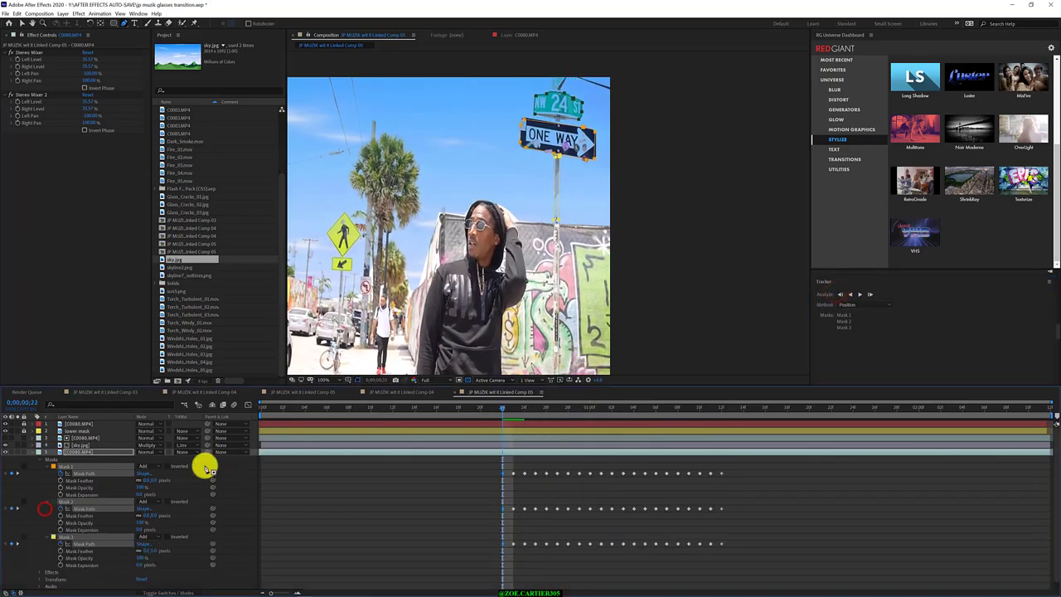
{"action": "left_click", "coordinate": [839, 293]}
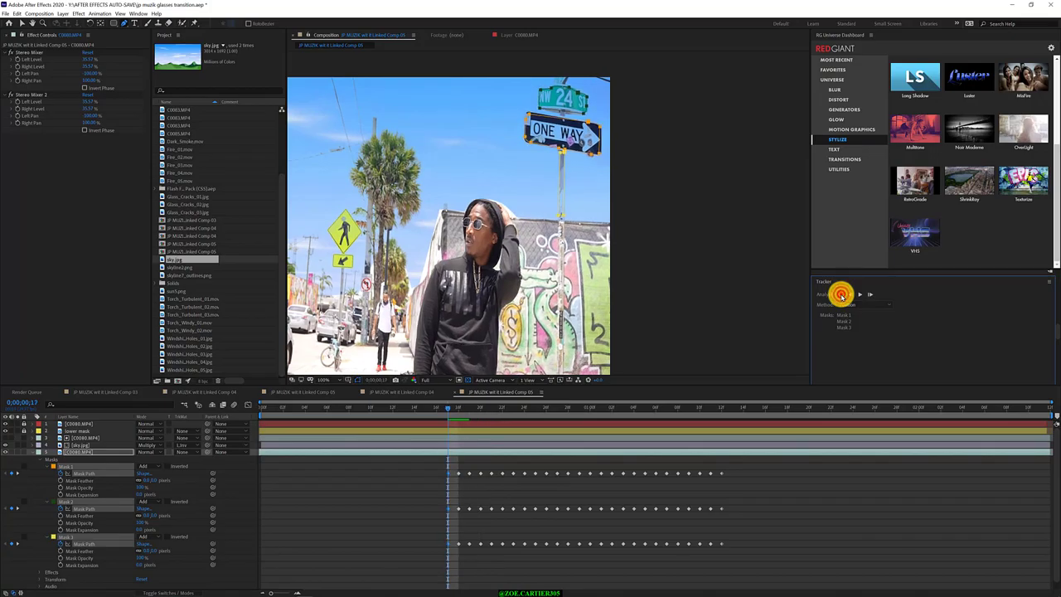
{"action": "left_click", "coordinate": [841, 295]}
{"action": "left_click", "coordinate": [841, 295]}
{"action": "left_click", "coordinate": [841, 295]}
{"action": "left_click", "coordinate": [840, 296]}
{"action": "left_click", "coordinate": [841, 295]}
Step: Correct the points of the two sign masks and the signpost mask at 0;00;00;12
{"action": "left_click", "coordinate": [603, 156]}
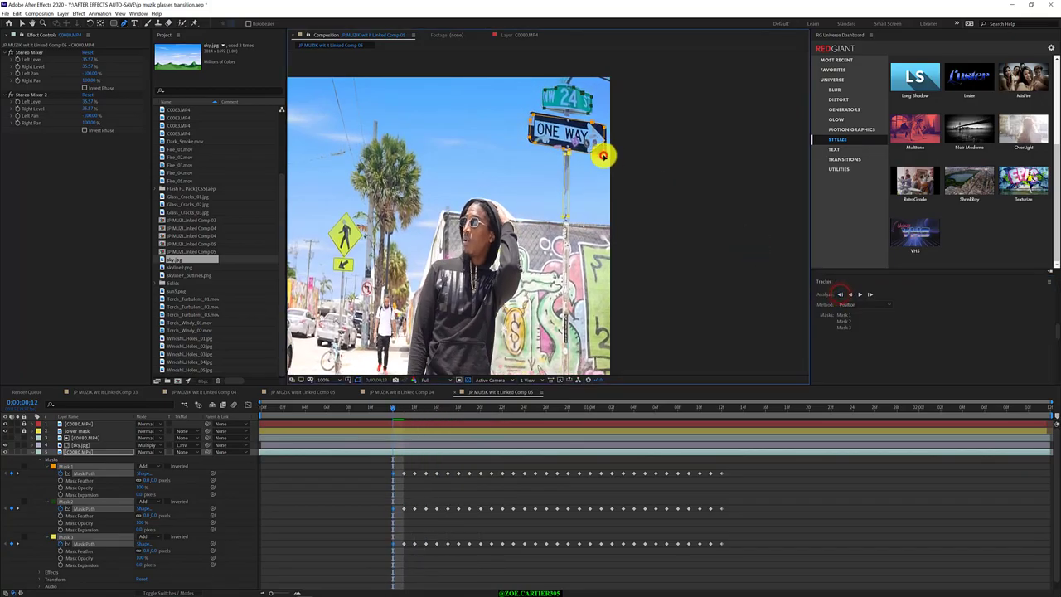
{"action": "left_click", "coordinate": [20, 25]}
{"action": "left_click", "coordinate": [676, 172]}
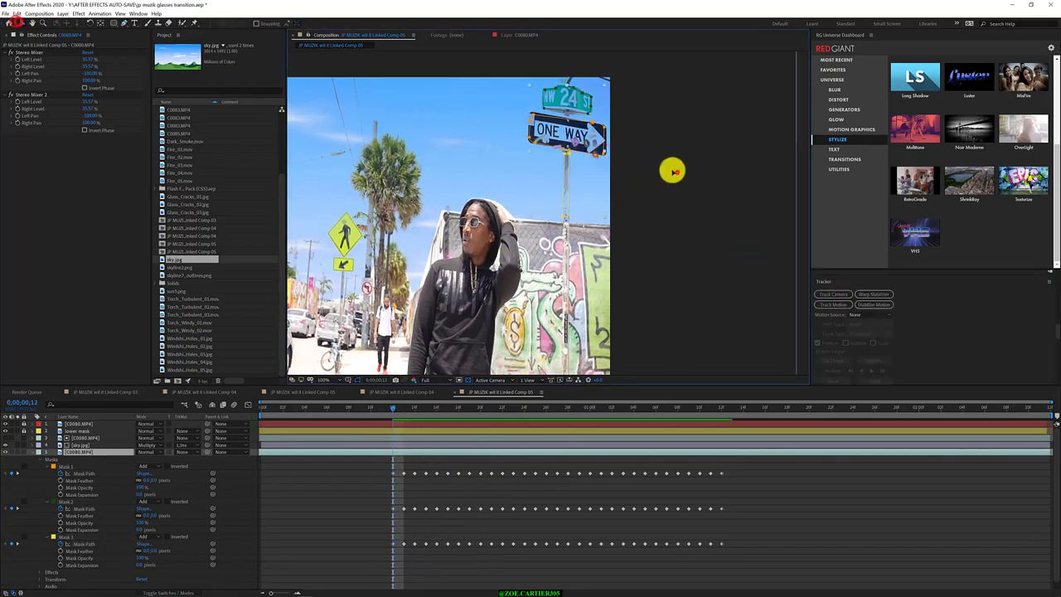
{"action": "left_click", "coordinate": [594, 125]}
{"action": "left_click_drag", "start_coordinate": [603, 155], "coordinate": [604, 157]}
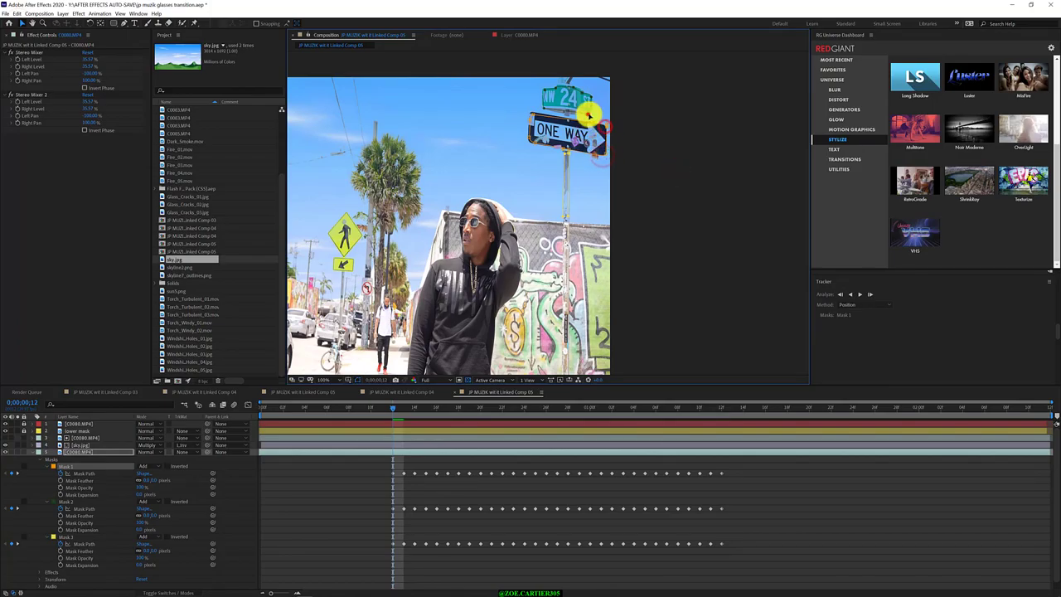
{"action": "left_click", "coordinate": [588, 118]}
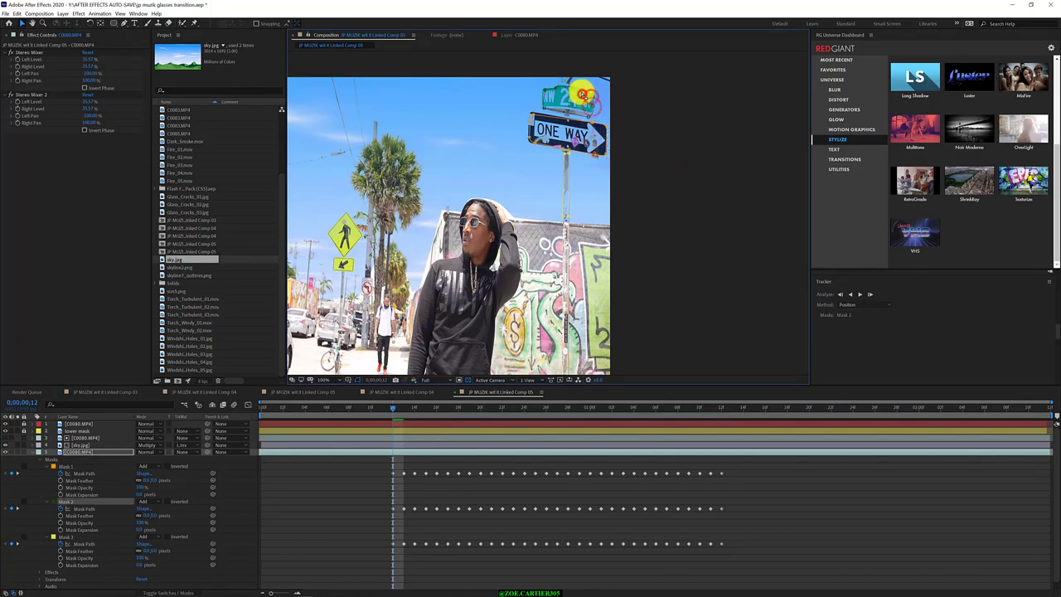
{"action": "left_click", "coordinate": [566, 218]}
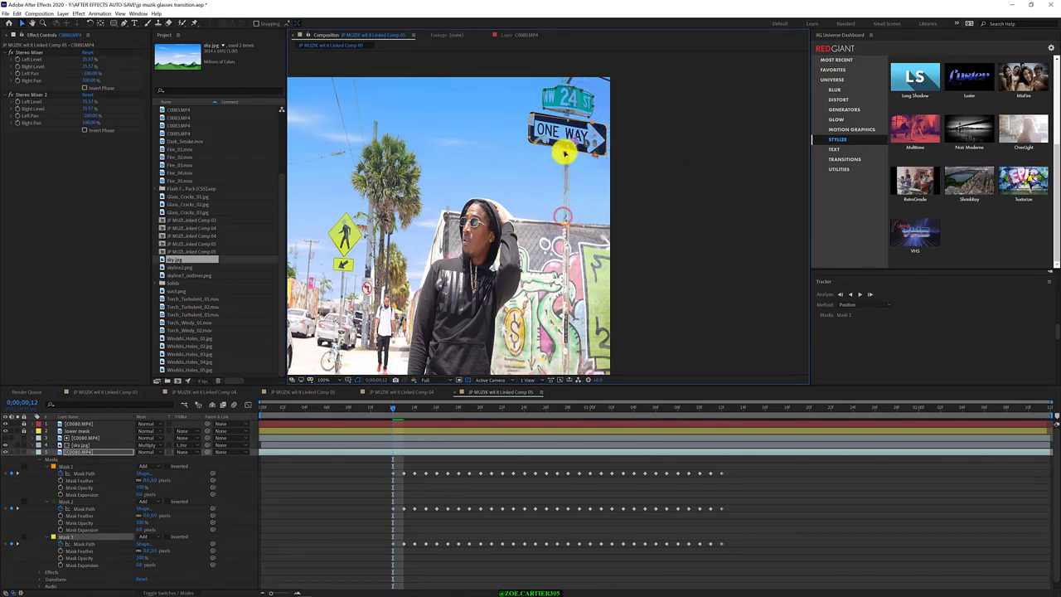
Step: Track the signpost mask, Mask 3, alone backward frame by frame to 0;00;00;07
{"action": "left_click", "coordinate": [839, 294]}
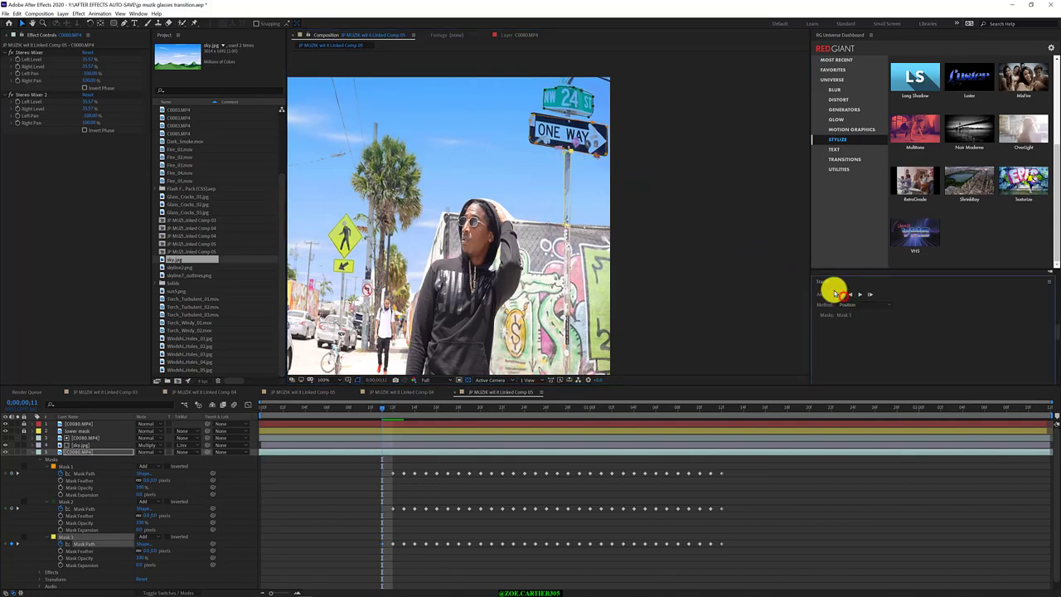
{"action": "left_click", "coordinate": [839, 294]}
{"action": "left_click", "coordinate": [840, 293]}
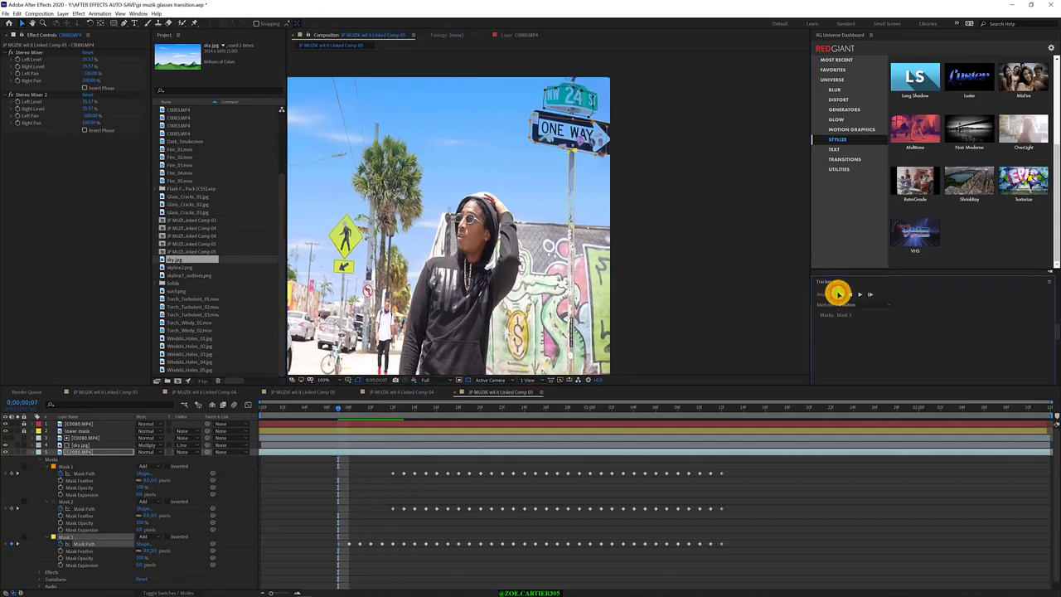
Step: Return to 0;00;00;12 and track all three masks together backward to 0;00;00;09
{"action": "left_click_drag", "start_coordinate": [338, 407], "coordinate": [393, 407]}
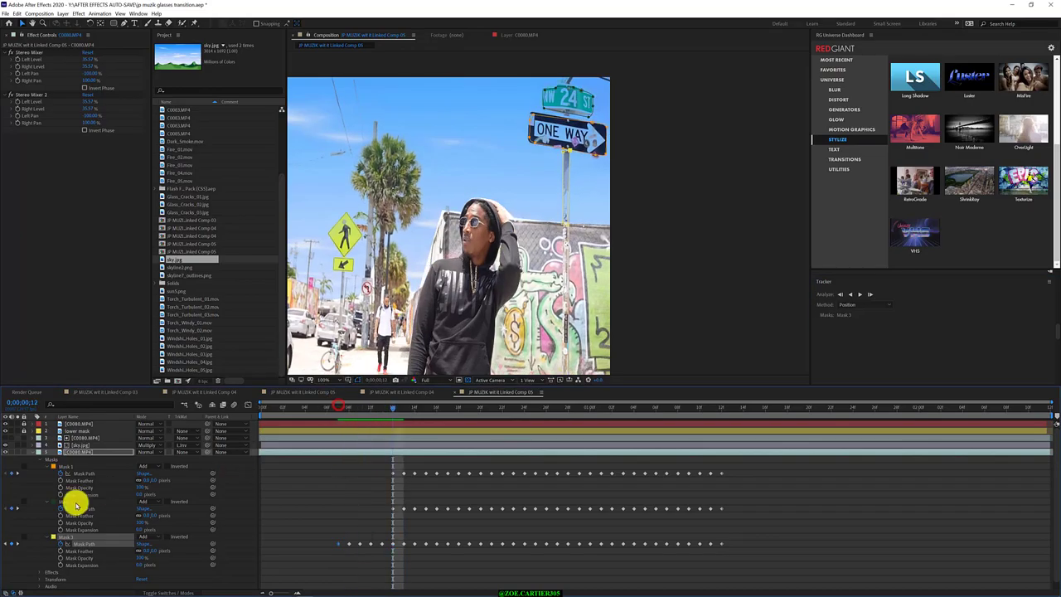
{"action": "left_click", "coordinate": [75, 502]}
{"action": "left_click", "coordinate": [78, 466], "text": "shift"}
{"action": "left_click", "coordinate": [68, 537], "text": "shift"}
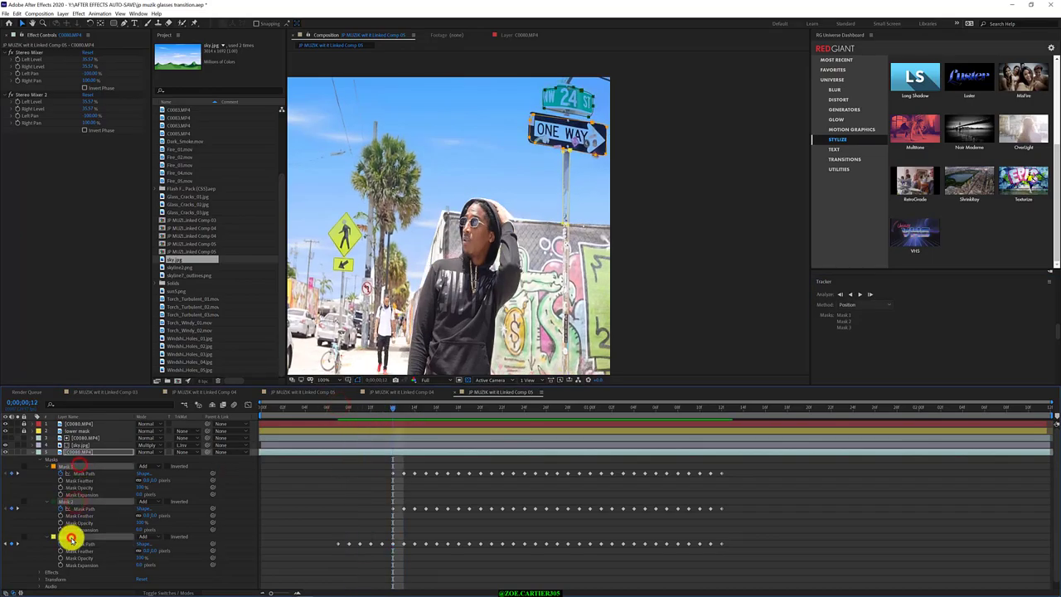
{"action": "left_click", "coordinate": [839, 294]}
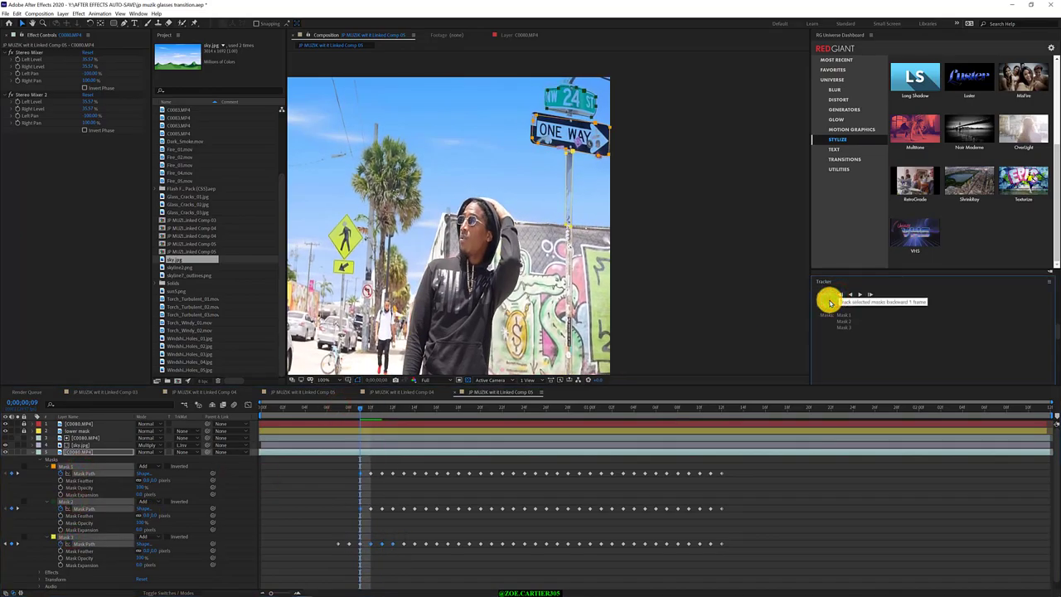
Step: Adjust the upper corner points of the NW 24 ST and ONE WAY sign masks at 0;00;00;09
{"action": "left_click", "coordinate": [548, 93]}
{"action": "left_click", "coordinate": [673, 145]}
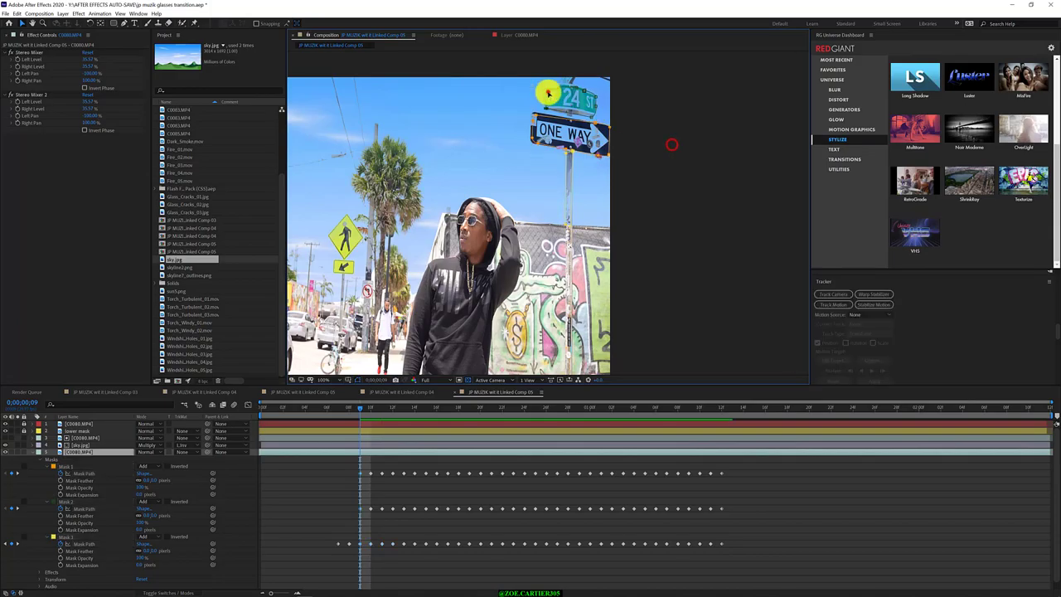
{"action": "left_click", "coordinate": [545, 91]}
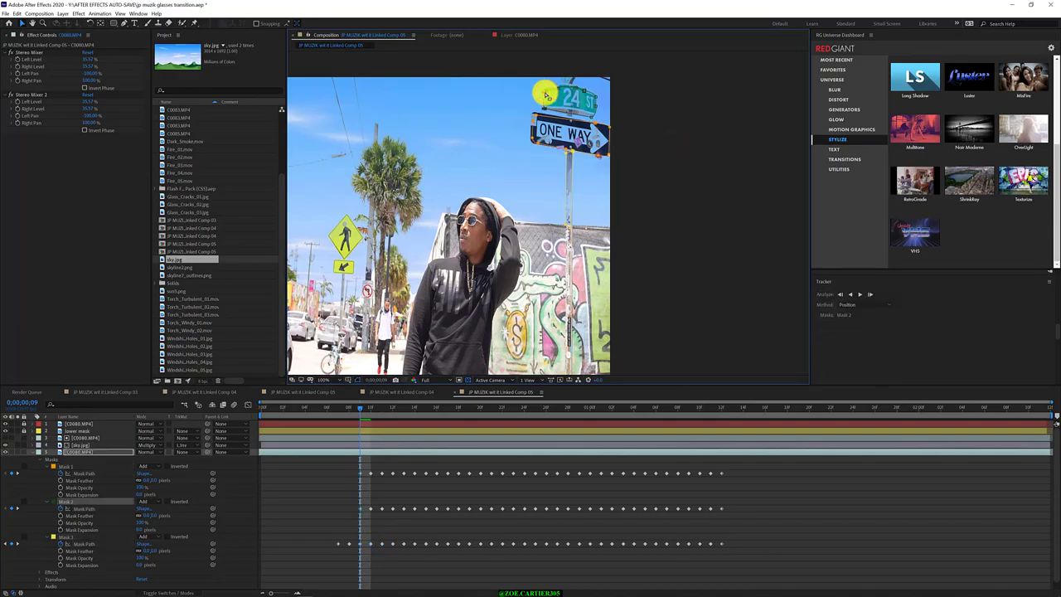
{"action": "left_click", "coordinate": [535, 114]}
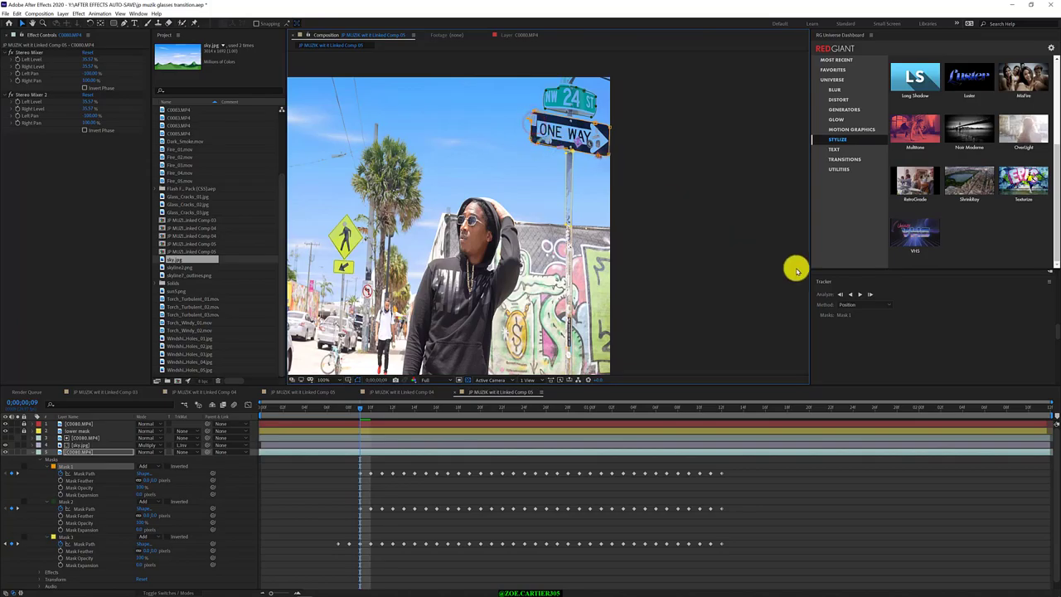
{"action": "left_click", "coordinate": [840, 293]}
{"action": "left_click", "coordinate": [840, 294]}
{"action": "left_click", "coordinate": [546, 87]}
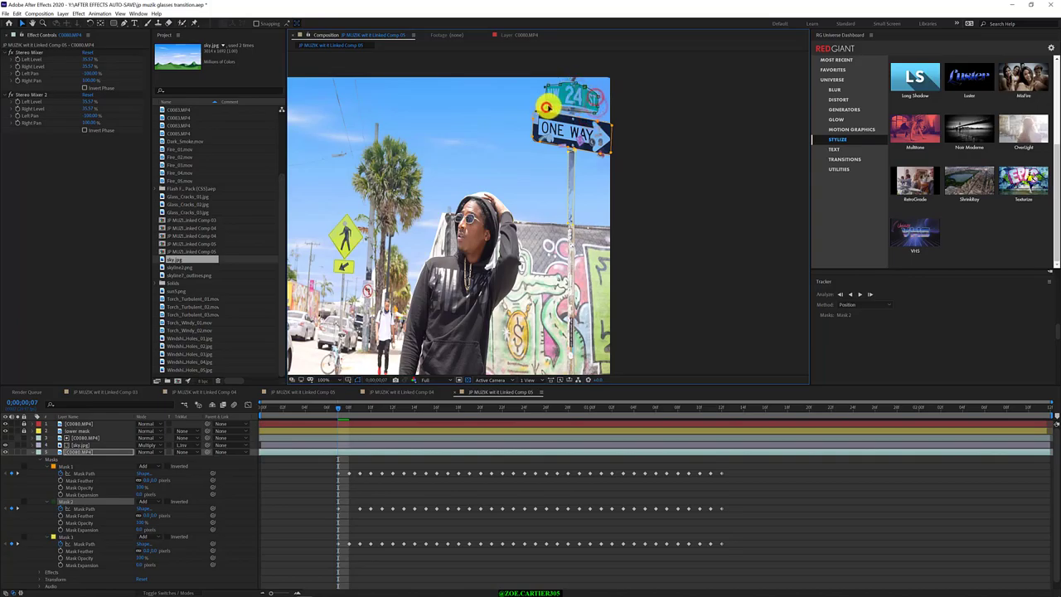
Step: Return to 0;00;00;09 and track all three masks together backward frame by frame to 0;00;00;01
{"action": "left_click", "coordinate": [65, 466]}
{"action": "left_click", "coordinate": [64, 502], "text": "shift"}
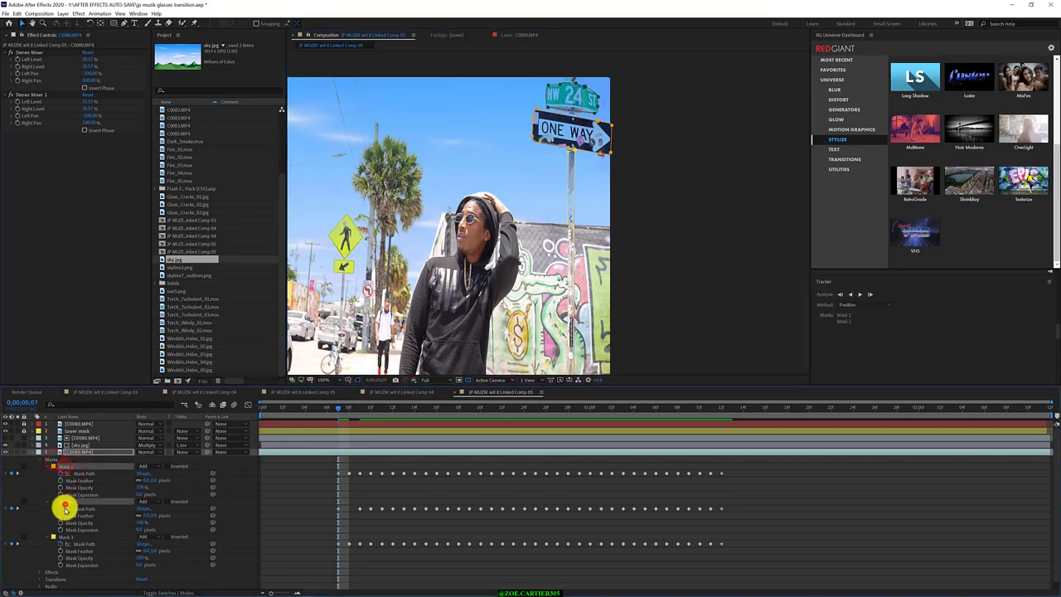
{"action": "left_click", "coordinate": [65, 537], "text": "shift"}
{"action": "left_click", "coordinate": [869, 294]}
{"action": "left_click", "coordinate": [869, 295]}
{"action": "left_click", "coordinate": [840, 295]}
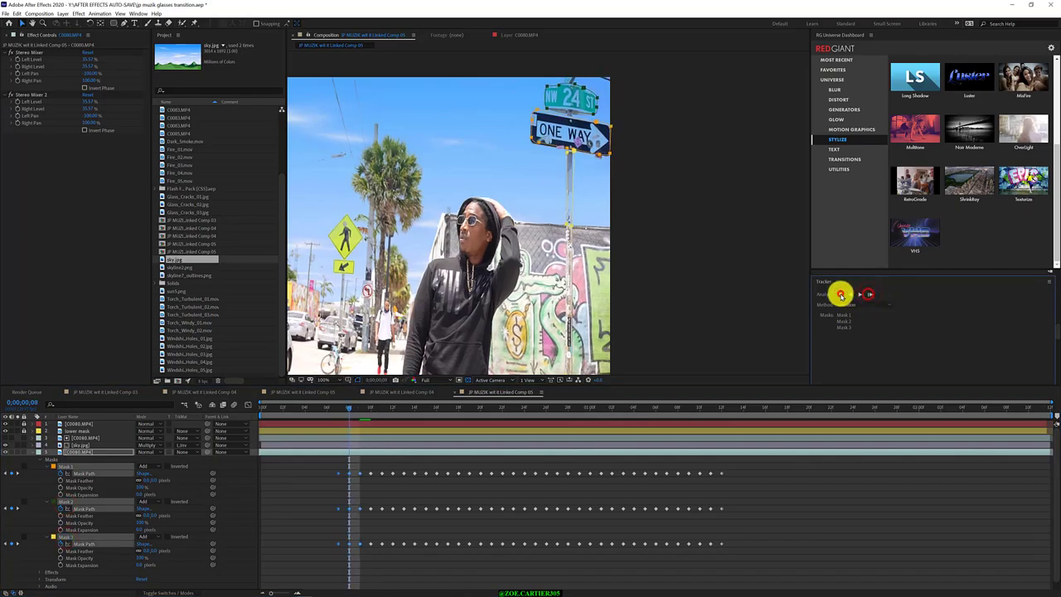
{"action": "left_click", "coordinate": [841, 296]}
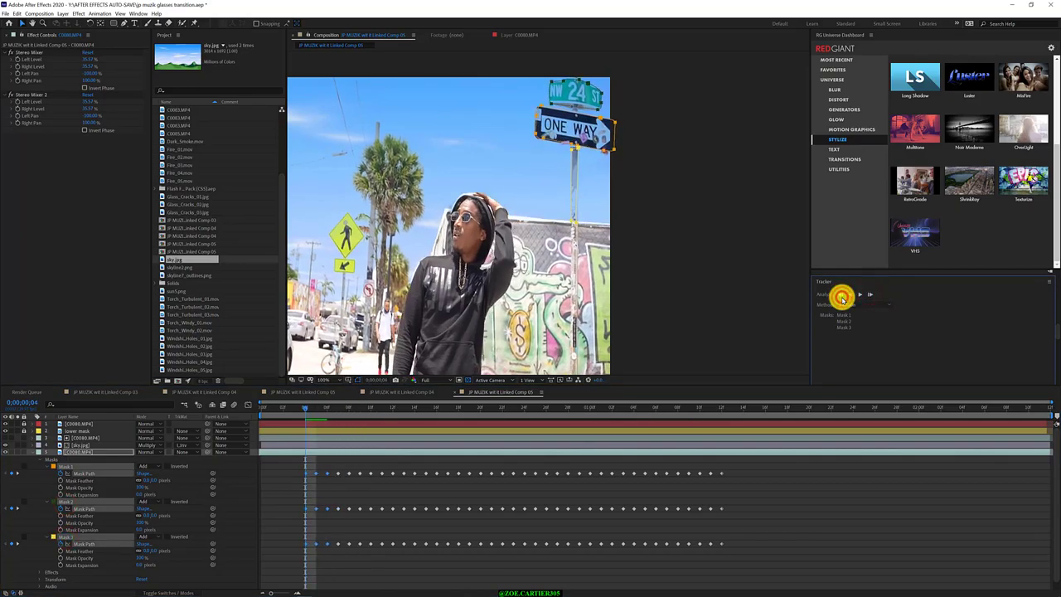
{"action": "left_click", "coordinate": [841, 296]}
{"action": "left_click", "coordinate": [841, 296]}
Step: Adjust the upper points of the ONE WAY and NW 24 ST sign masks at 0;00;00;01 and track Mask 2 backward to 0;00;00;00
{"action": "left_click", "coordinate": [641, 134]}
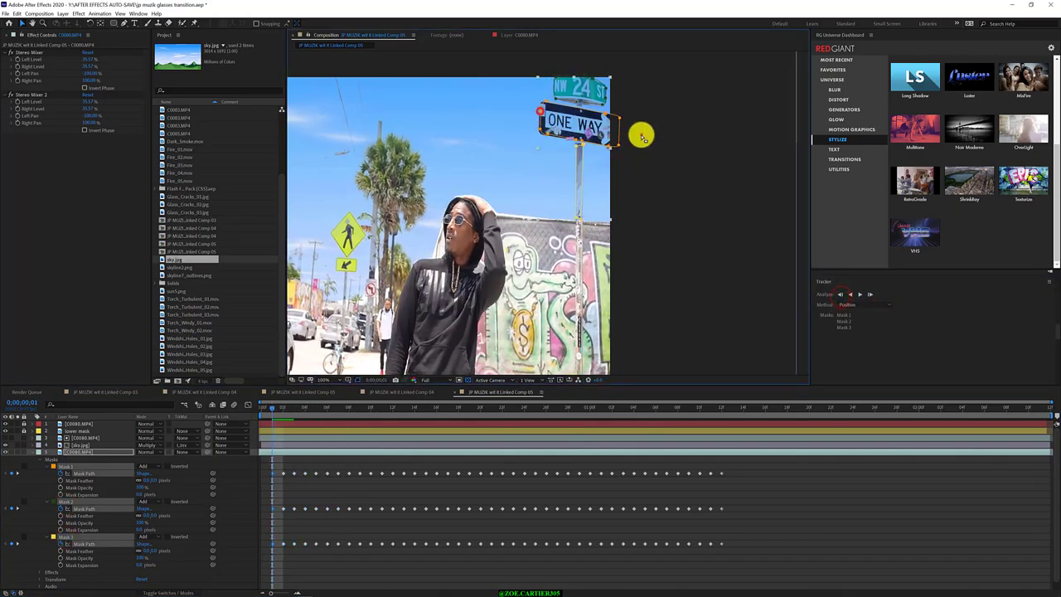
{"action": "left_click", "coordinate": [540, 112]}
{"action": "left_click_drag", "start_coordinate": [540, 110], "coordinate": [541, 108]}
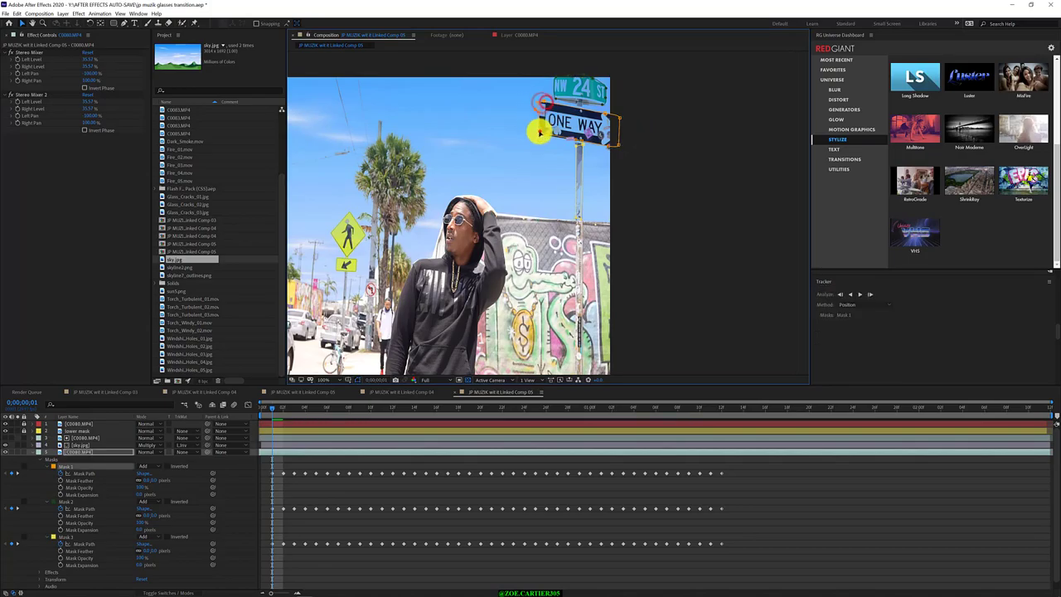
{"action": "left_click", "coordinate": [554, 99]}
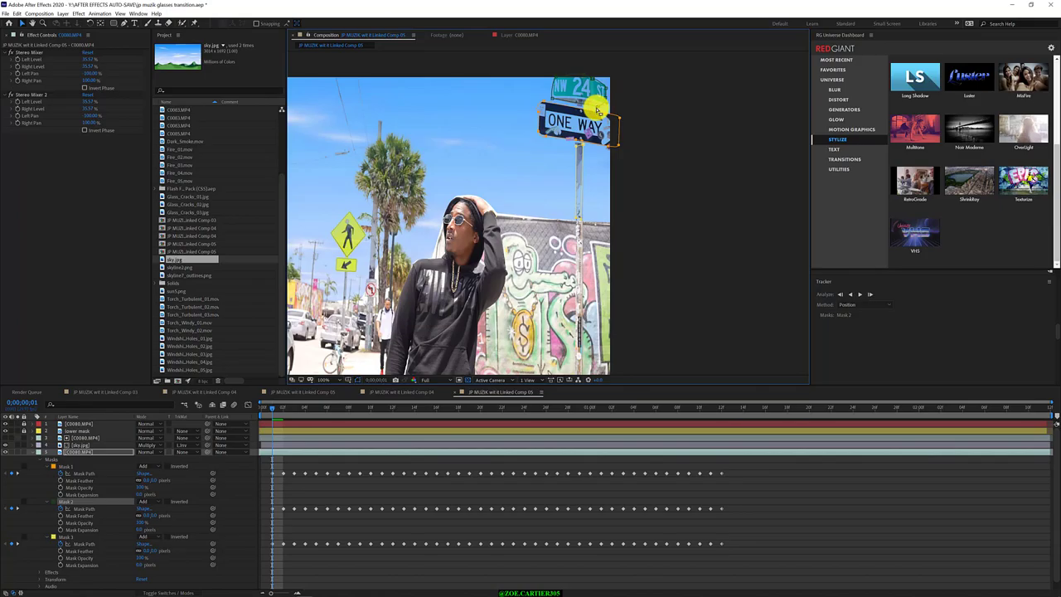
{"action": "left_click", "coordinate": [840, 295]}
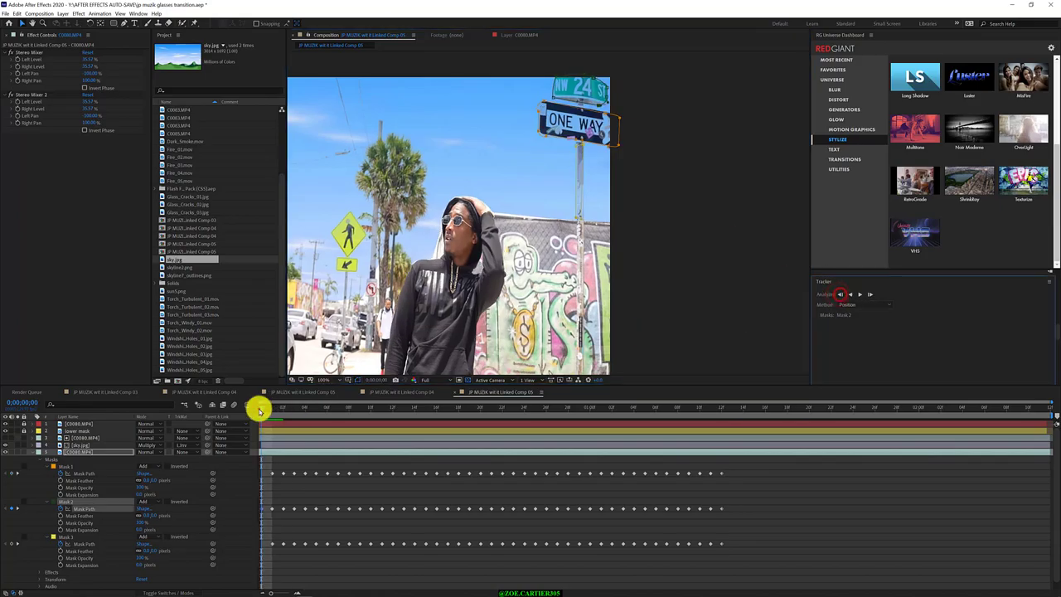
{"action": "left_click_drag", "start_coordinate": [262, 408], "coordinate": [715, 403]}
{"action": "left_click", "coordinate": [866, 296]}
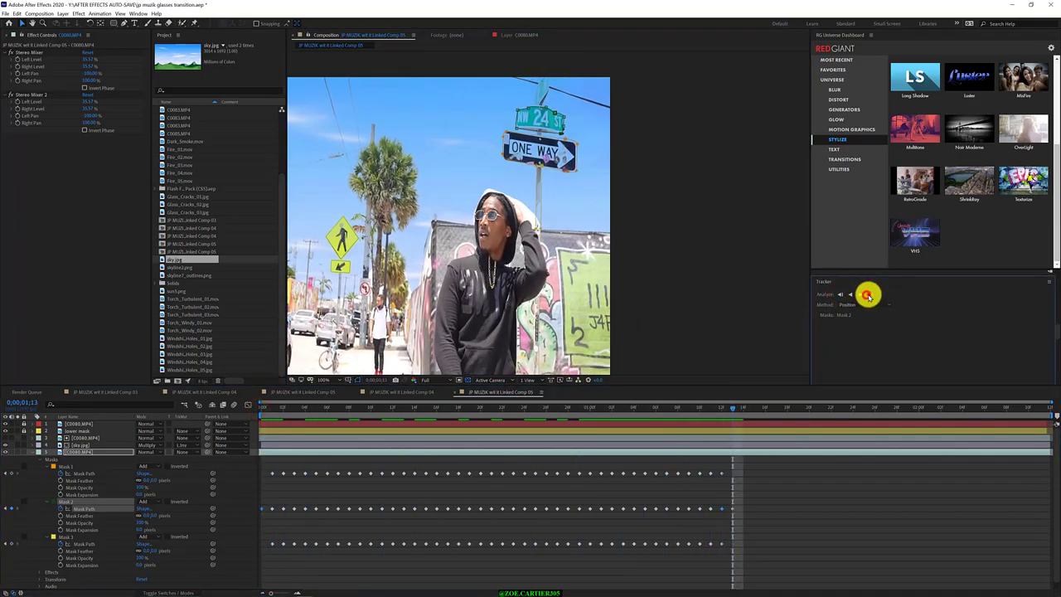
{"action": "left_click", "coordinate": [867, 295]}
Step: Return to 0;00;01;12 and track Masks 1, 2 and 3 together forward to 0;00;01;27
{"action": "left_click", "coordinate": [722, 407]}
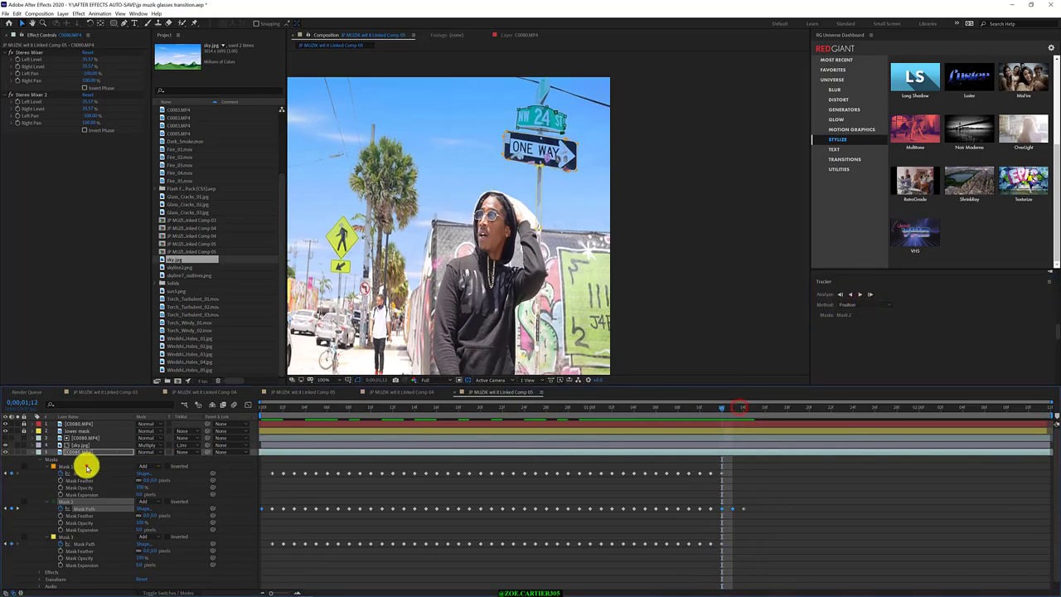
{"action": "left_click", "coordinate": [86, 466], "text": "shift"}
{"action": "left_click", "coordinate": [83, 536], "text": "shift"}
{"action": "left_click", "coordinate": [870, 295]}
{"action": "left_click", "coordinate": [870, 295]}
{"action": "left_click", "coordinate": [860, 296]}
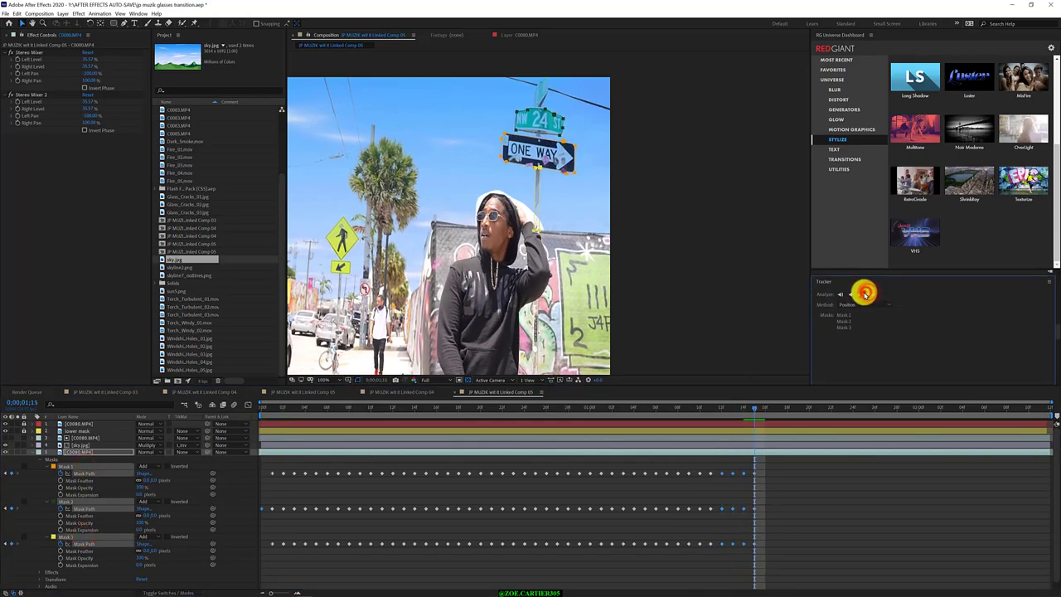
{"action": "left_click", "coordinate": [861, 296]}
{"action": "left_click", "coordinate": [870, 296]}
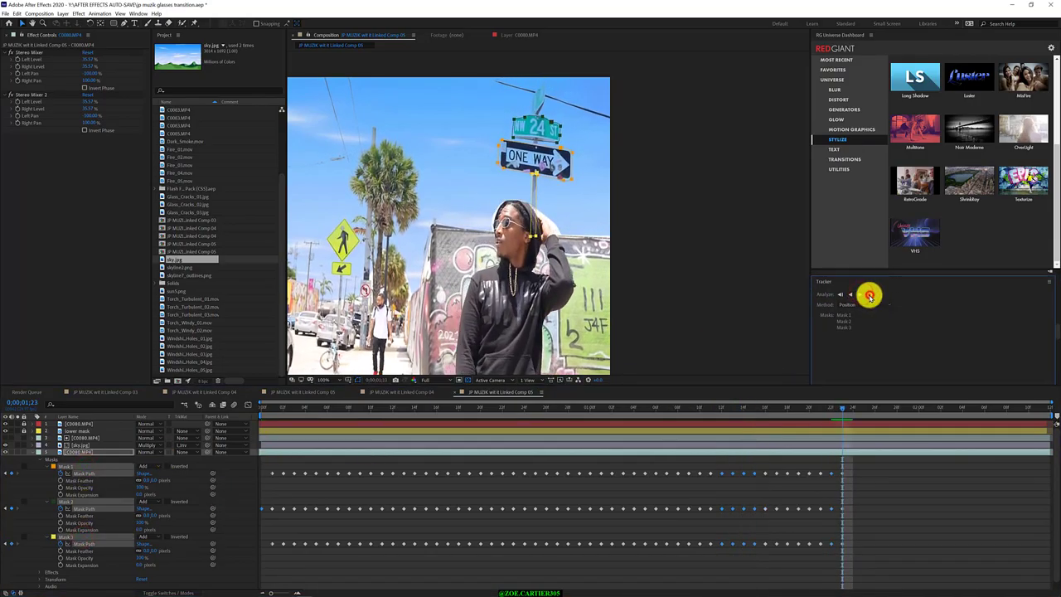
{"action": "left_click", "coordinate": [869, 297]}
{"action": "left_click", "coordinate": [870, 297]}
{"action": "left_click", "coordinate": [870, 297]}
{"action": "left_click", "coordinate": [869, 294]}
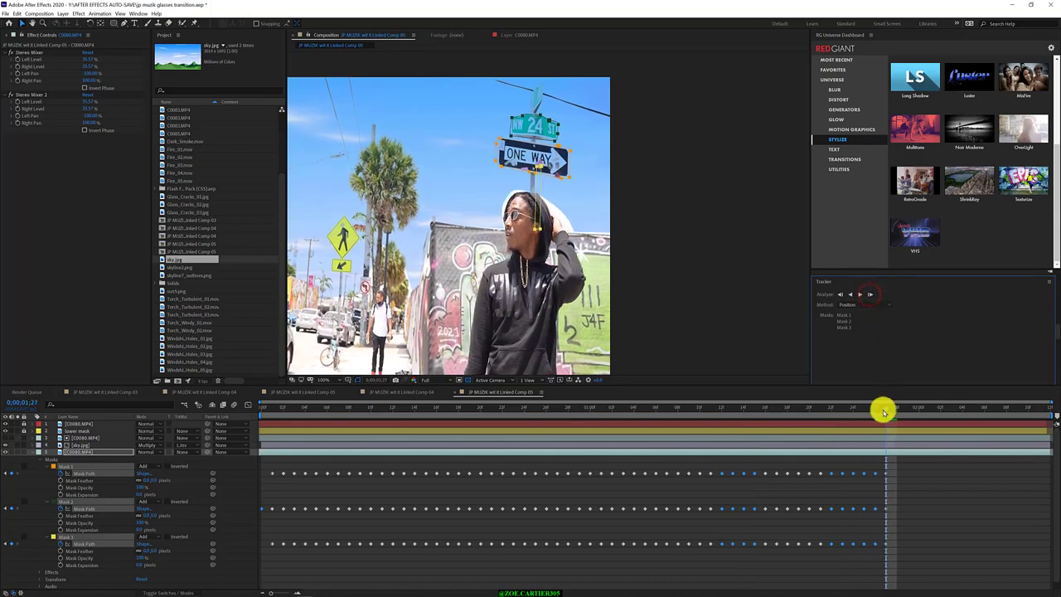
Step: Realign the upper points of the signpost mask, Mask 3, with the post at 0;00;01;26
{"action": "left_click_drag", "start_coordinate": [881, 407], "coordinate": [860, 407]}
{"action": "left_click", "coordinate": [868, 295]}
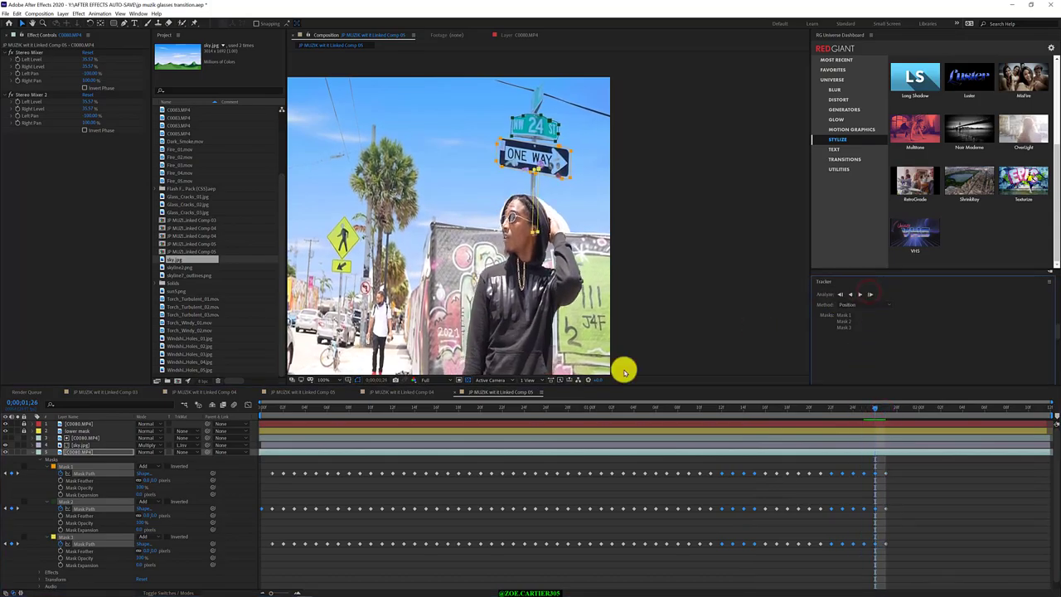
{"action": "left_click", "coordinate": [91, 540]}
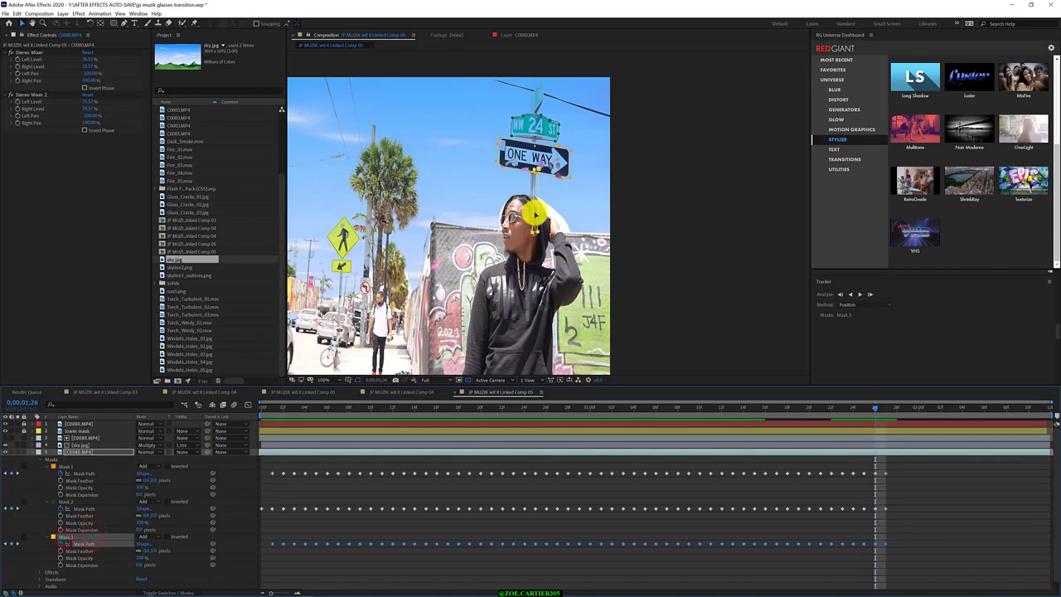
{"action": "left_click_drag", "start_coordinate": [539, 170], "coordinate": [535, 170]}
{"action": "left_click", "coordinate": [868, 295]}
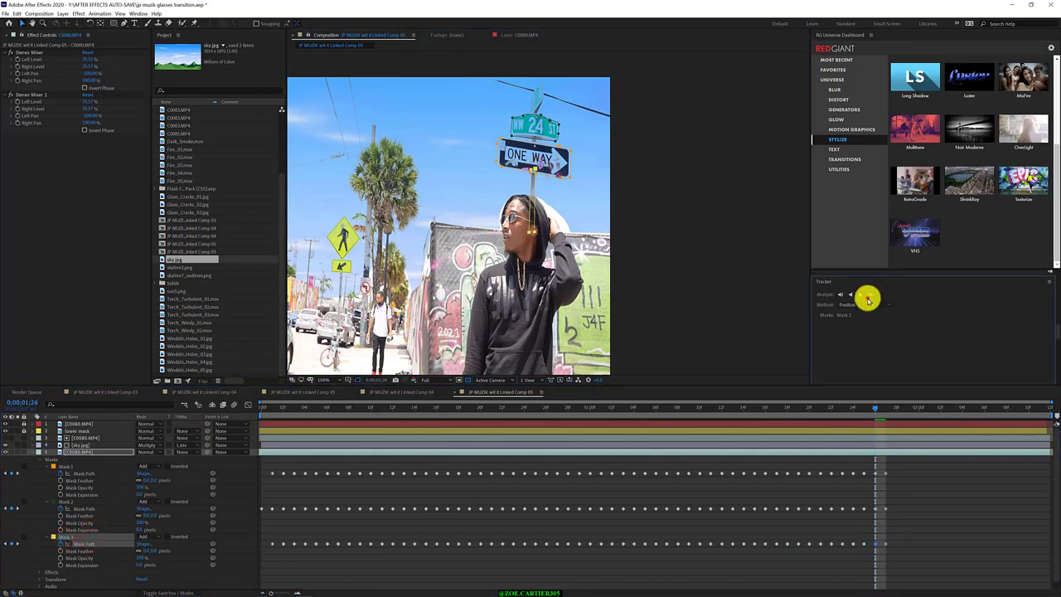
{"action": "left_click", "coordinate": [841, 295]}
Step: Fit the corner points of the ONE WAY sign mask tightly to the sign's edges at 0;00;01;26
{"action": "scroll", "coordinate": [564, 171], "scroll_direction": "down", "scroll_amount": 1}
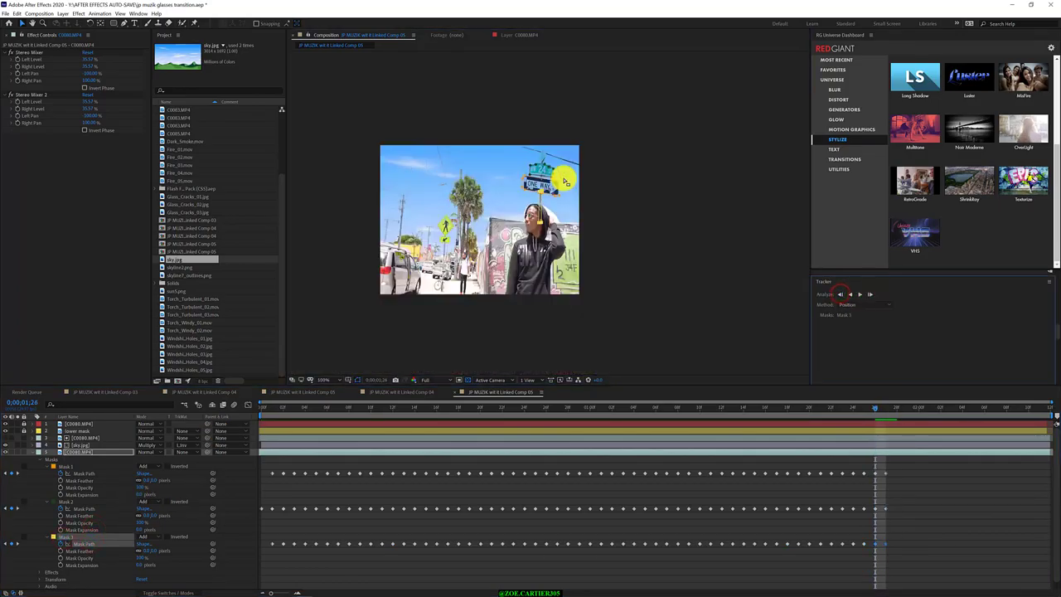
{"action": "scroll", "coordinate": [594, 211], "scroll_direction": "up", "scroll_amount": 3}
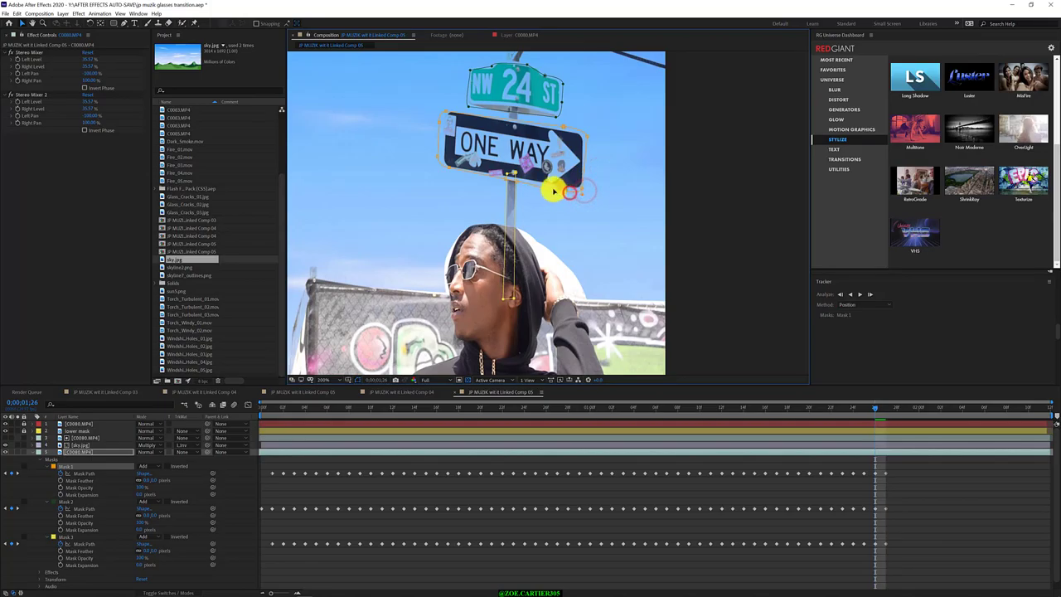
{"action": "left_click_drag", "start_coordinate": [442, 123], "coordinate": [444, 123]}
{"action": "left_click_drag", "start_coordinate": [445, 112], "coordinate": [449, 111]}
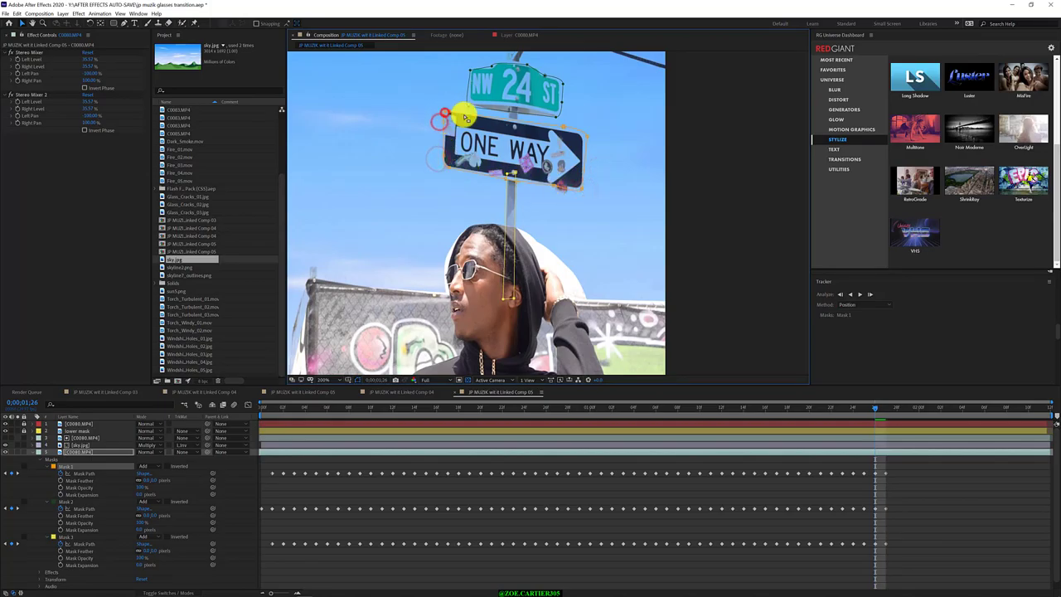
{"action": "left_click_drag", "start_coordinate": [564, 127], "coordinate": [585, 136]}
{"action": "left_click_drag", "start_coordinate": [564, 209], "coordinate": [446, 165]}
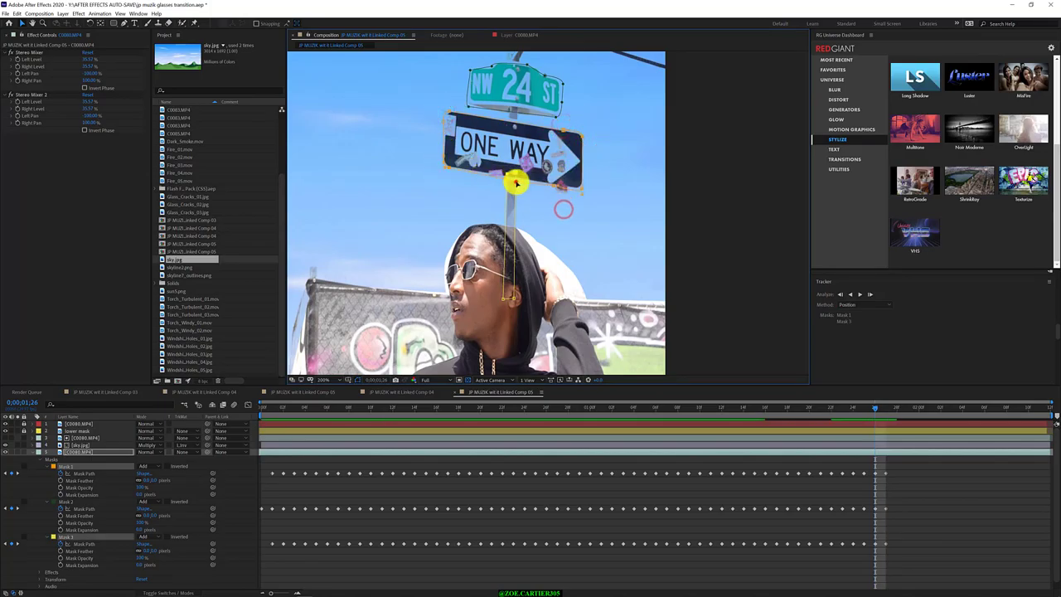
{"action": "left_click", "coordinate": [870, 295]}
{"action": "left_click", "coordinate": [870, 295]}
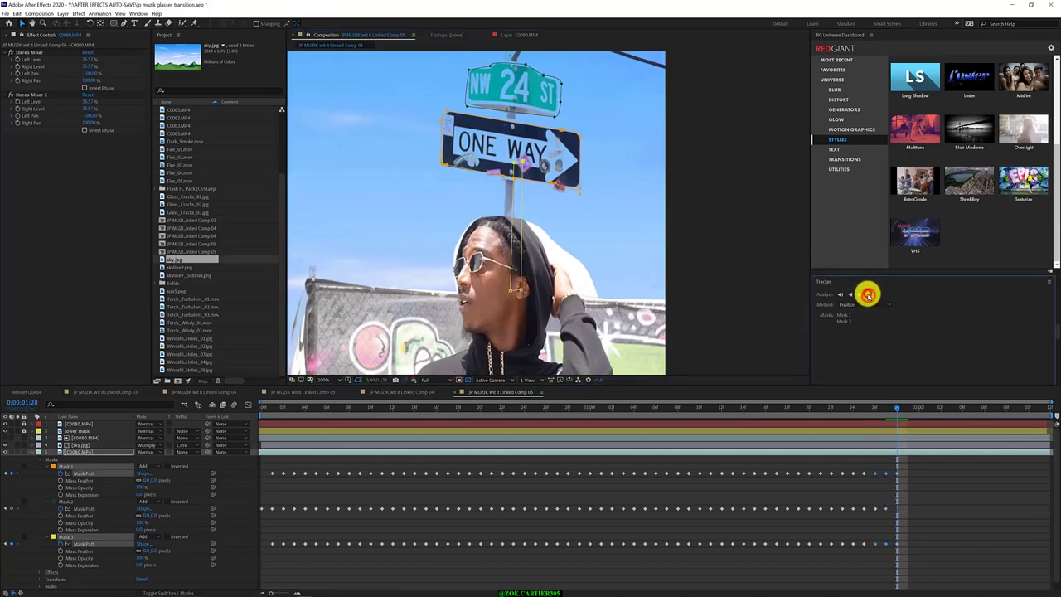
{"action": "left_click", "coordinate": [560, 103]}
{"action": "left_click", "coordinate": [562, 86]}
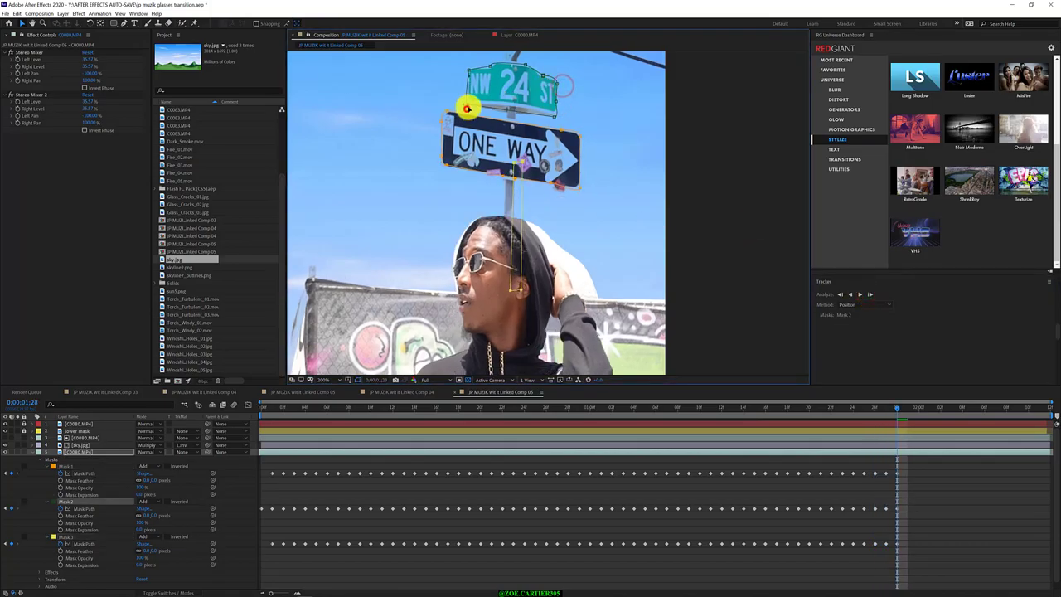
{"action": "left_click", "coordinate": [868, 294]}
Step: Return to 0;00;01;26 and track all three masks together forward frame by frame to 0;00;02;01
{"action": "left_click_drag", "start_coordinate": [907, 409], "coordinate": [878, 413]}
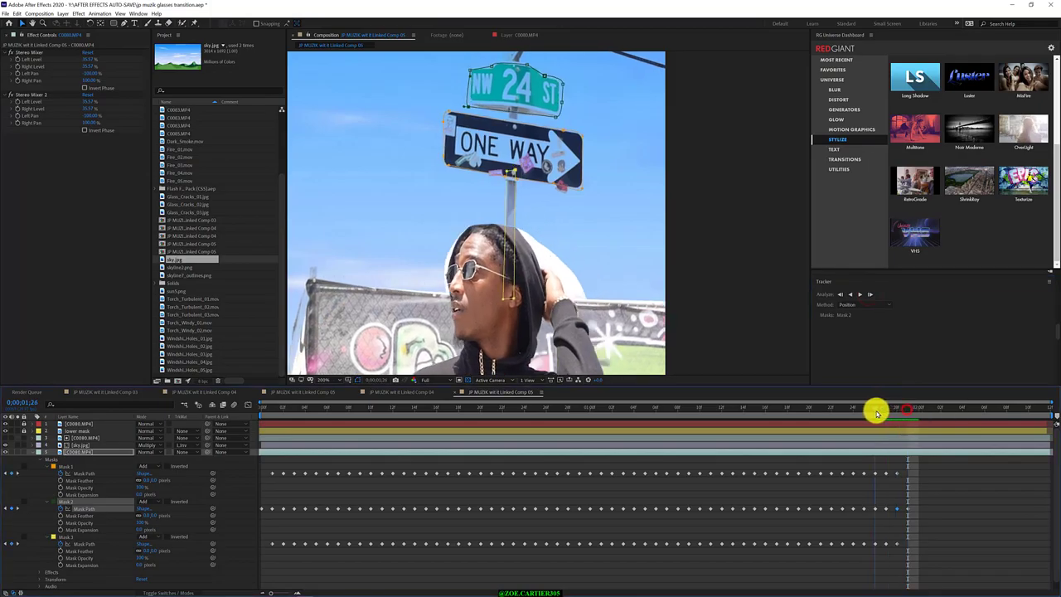
{"action": "left_click", "coordinate": [70, 466], "text": "ctrl"}
{"action": "left_click", "coordinate": [66, 537], "text": "ctrl"}
{"action": "left_click", "coordinate": [869, 294]}
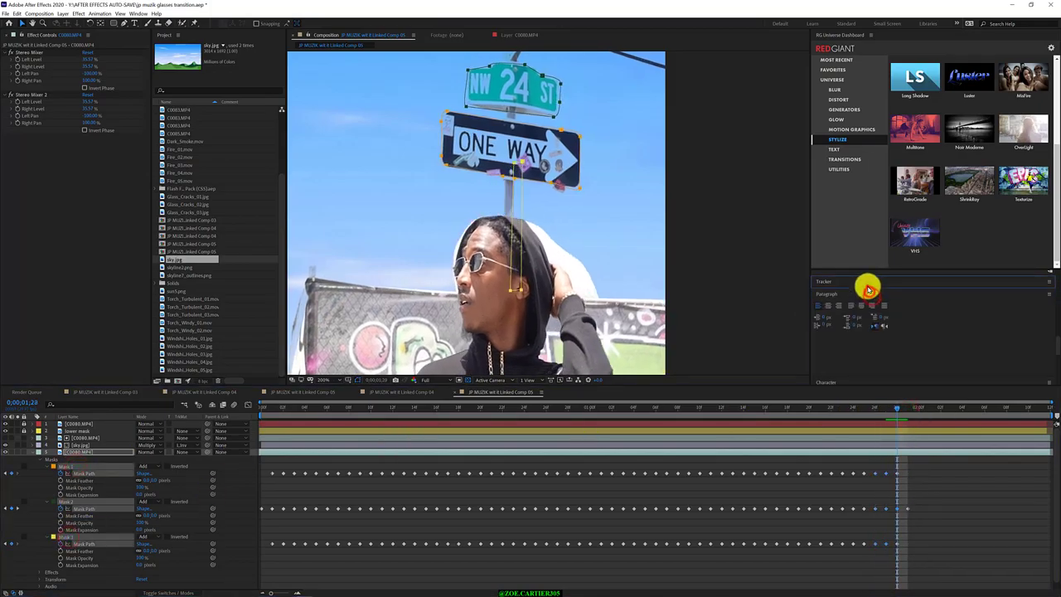
{"action": "left_click", "coordinate": [869, 294]}
{"action": "left_click", "coordinate": [869, 295]}
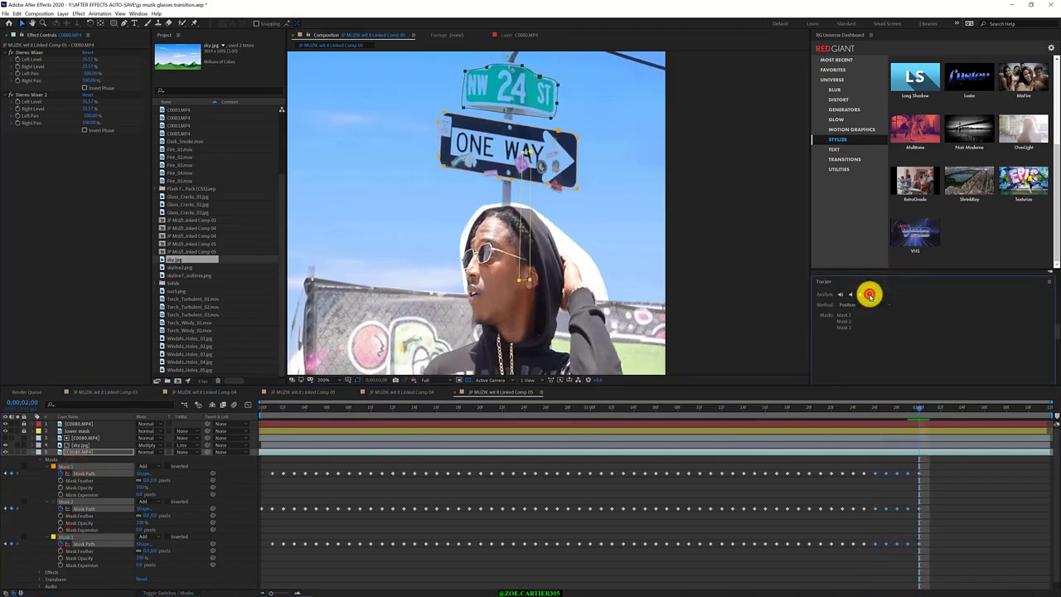
{"action": "left_click", "coordinate": [869, 294]}
Step: Correct the signpost and NW 24 ST sign mask points at 0;00;01;27 and track Mask 2 forward to 0;00;01;28
{"action": "left_click", "coordinate": [880, 406]}
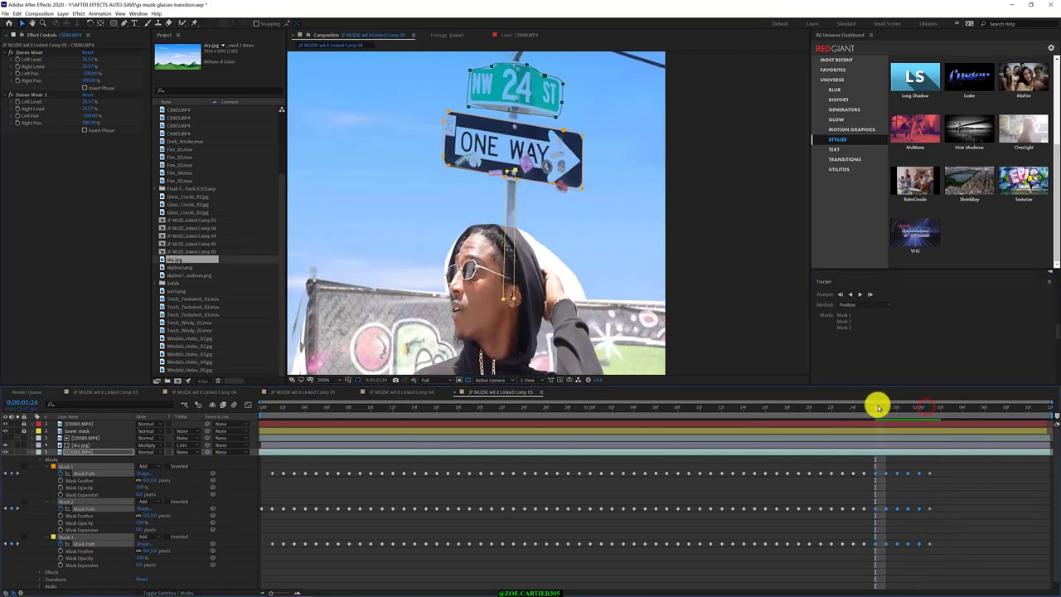
{"action": "left_click", "coordinate": [867, 293]}
{"action": "left_click", "coordinate": [83, 539]}
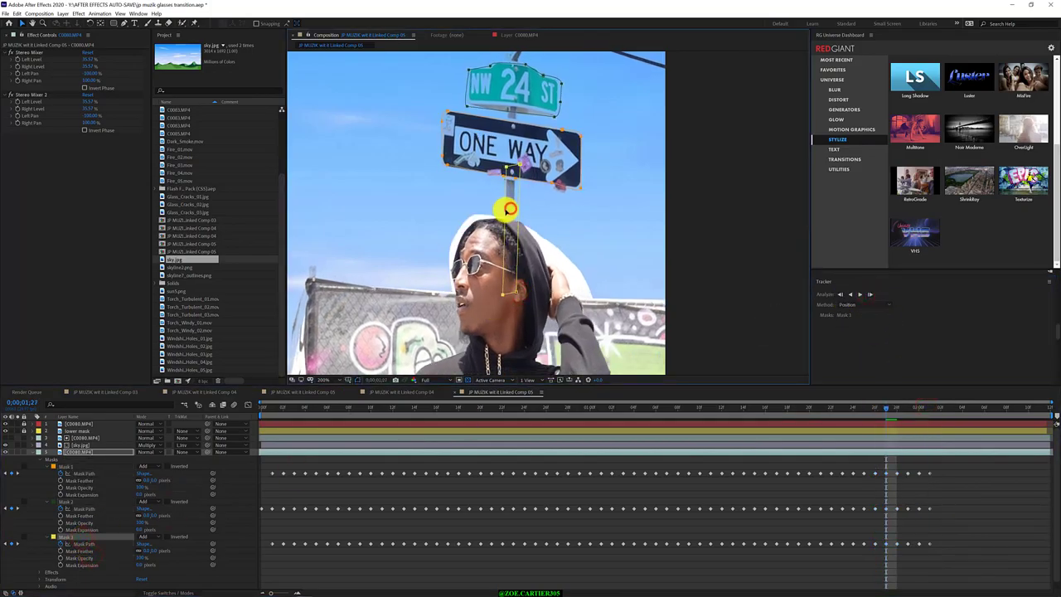
{"action": "left_click_drag", "start_coordinate": [516, 212], "coordinate": [517, 172]}
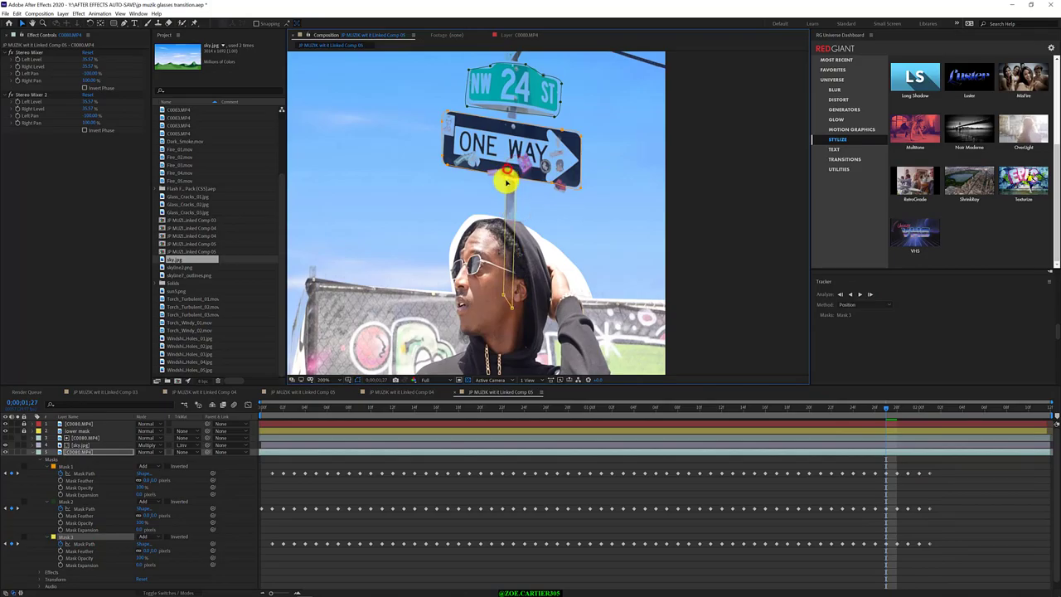
{"action": "left_click", "coordinate": [559, 104]}
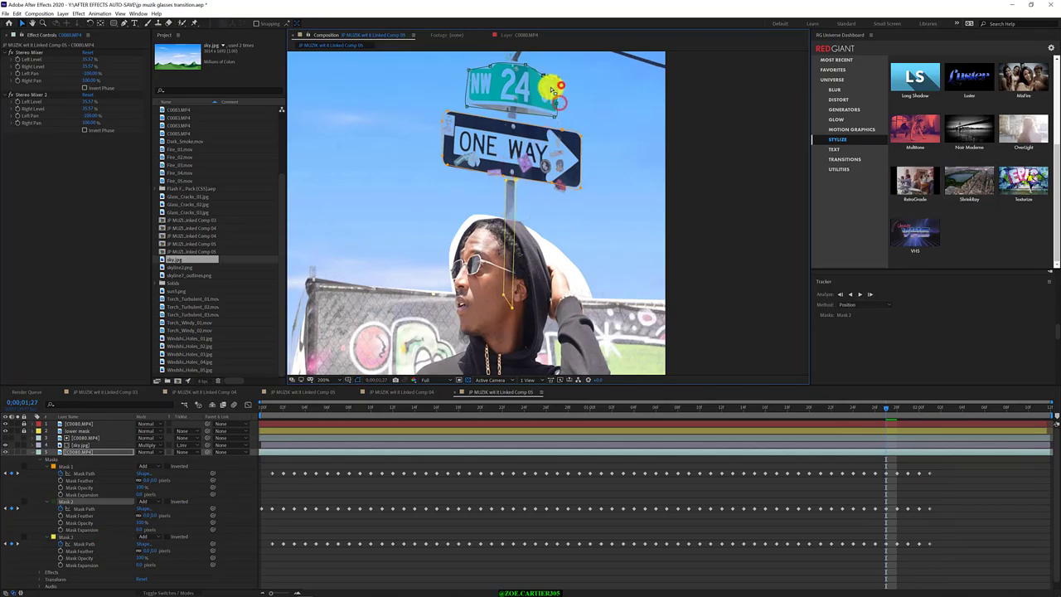
{"action": "left_click", "coordinate": [870, 295]}
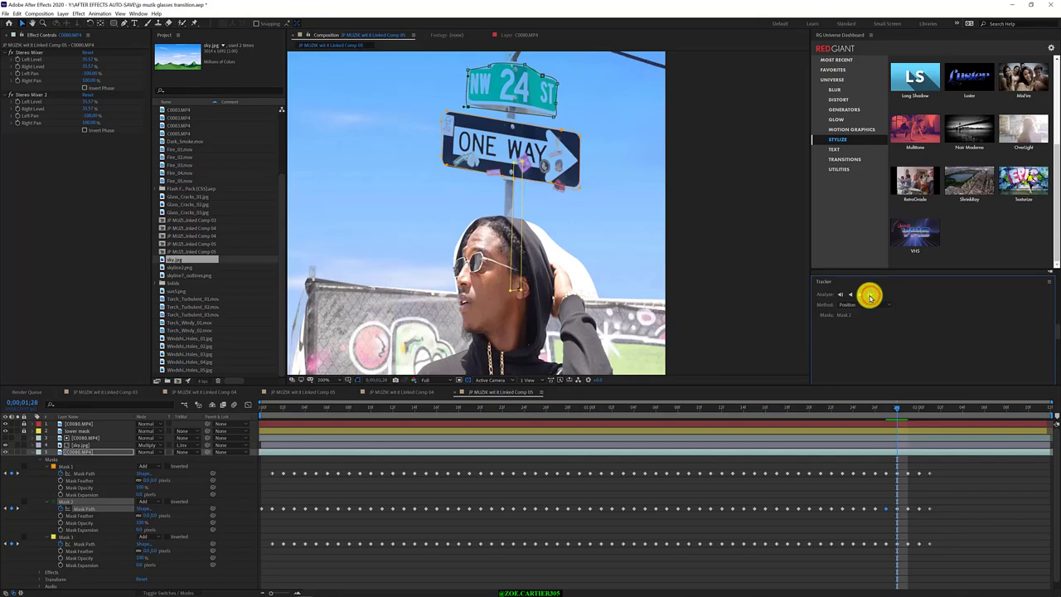
Step: Realign the signpost mask with the post at 0;00;01;28 and track all three masks forward to 0;00;01;29
{"action": "left_click", "coordinate": [81, 536]}
{"action": "left_click_drag", "start_coordinate": [522, 290], "coordinate": [512, 297]}
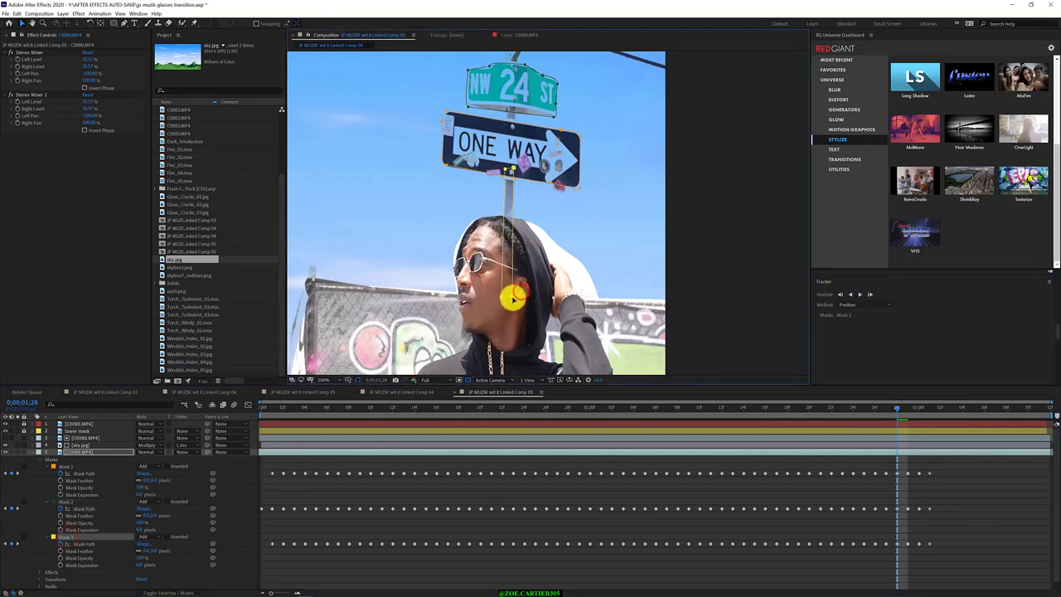
{"action": "left_click", "coordinate": [76, 467], "text": "shift"}
{"action": "left_click", "coordinate": [870, 294]}
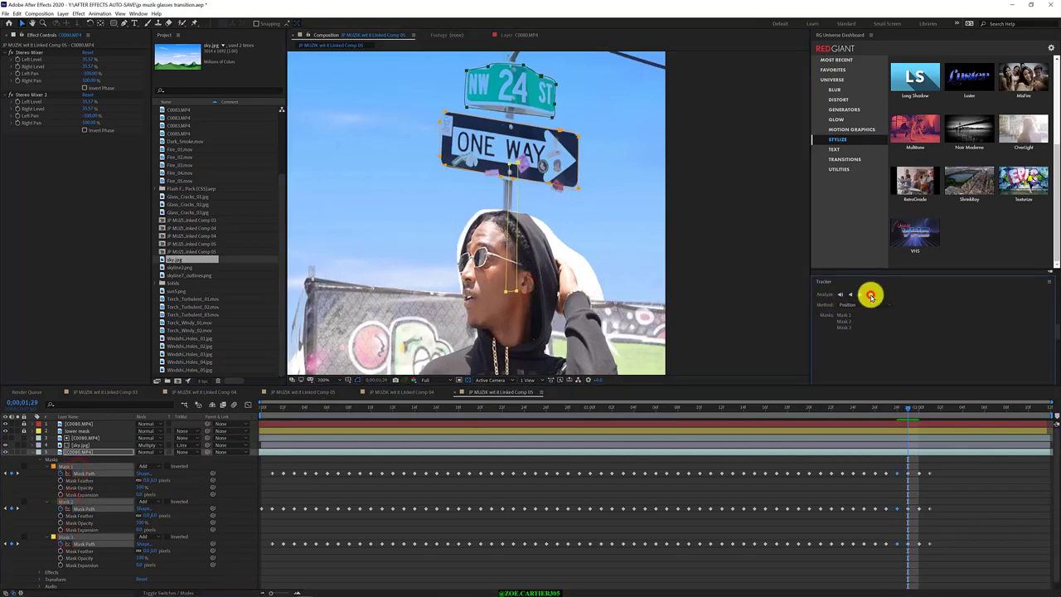
Step: Realign the signpost mask with the post at 0;00;01;29 and track it alone forward to 0;00;02;00
{"action": "left_click", "coordinate": [78, 538]}
{"action": "left_click", "coordinate": [504, 291]}
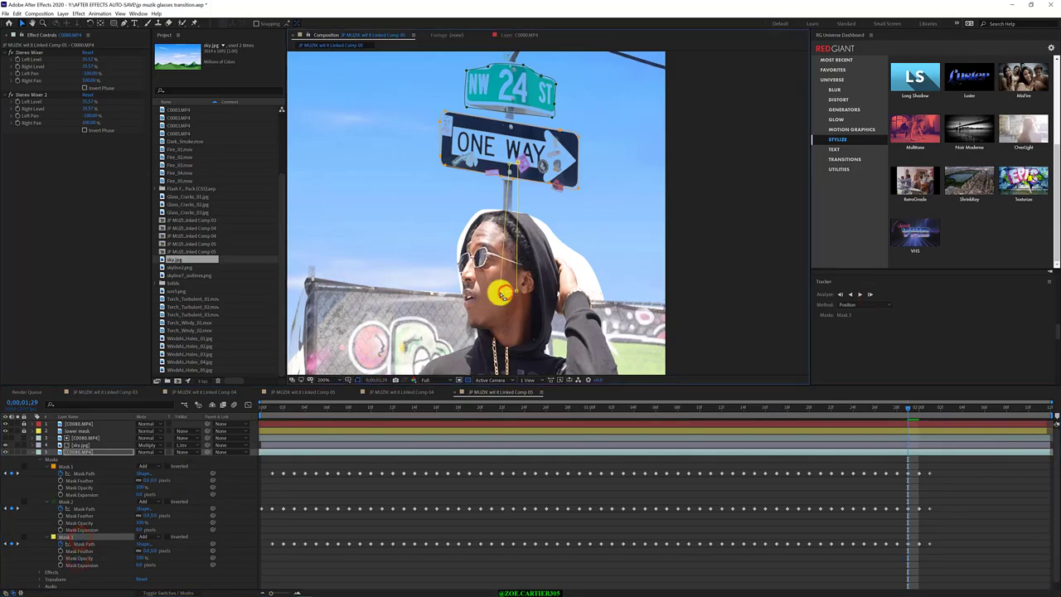
{"action": "left_click", "coordinate": [74, 502]}
{"action": "left_click_drag", "start_coordinate": [505, 185], "coordinate": [503, 206]}
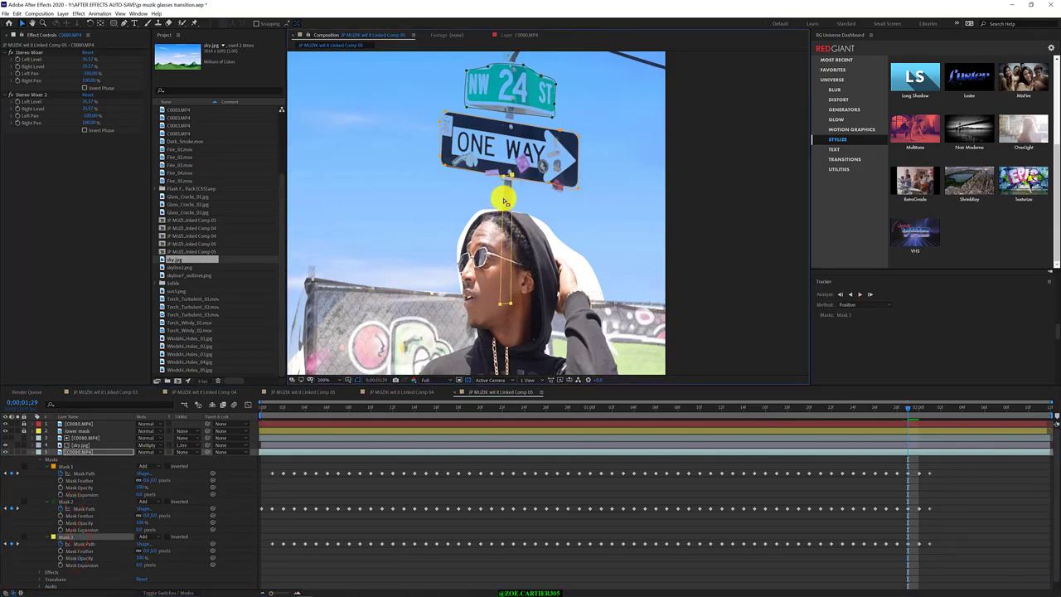
{"action": "left_click", "coordinate": [867, 294]}
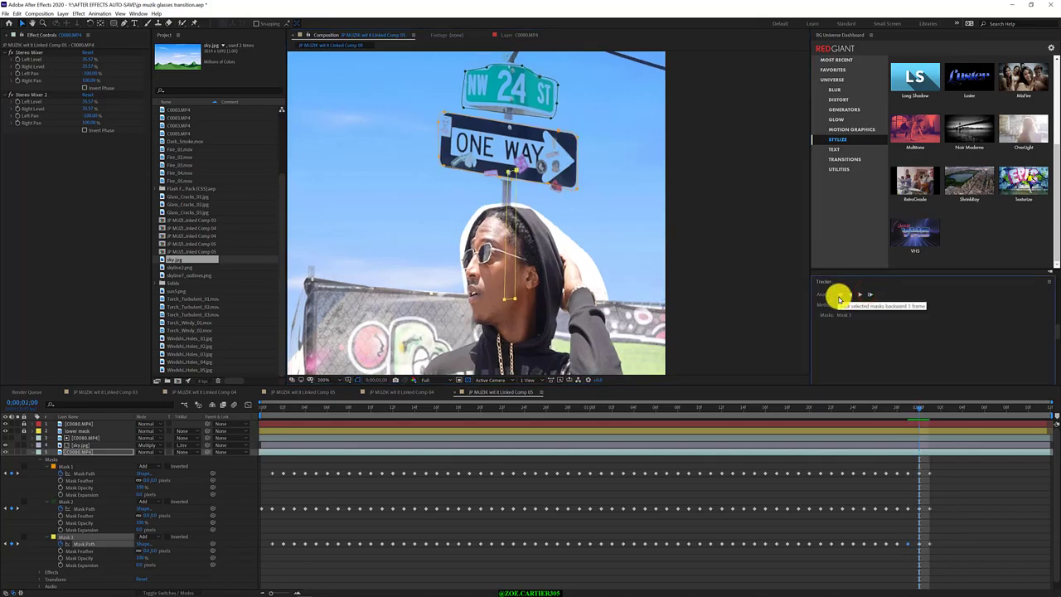
Step: Track the signpost mask back to 0;00;01;29 and raise its lower points to the top of the man's hood
{"action": "left_click", "coordinate": [839, 297]}
{"action": "left_click_drag", "start_coordinate": [509, 301], "coordinate": [503, 208]}
{"action": "left_click", "coordinate": [725, 287]}
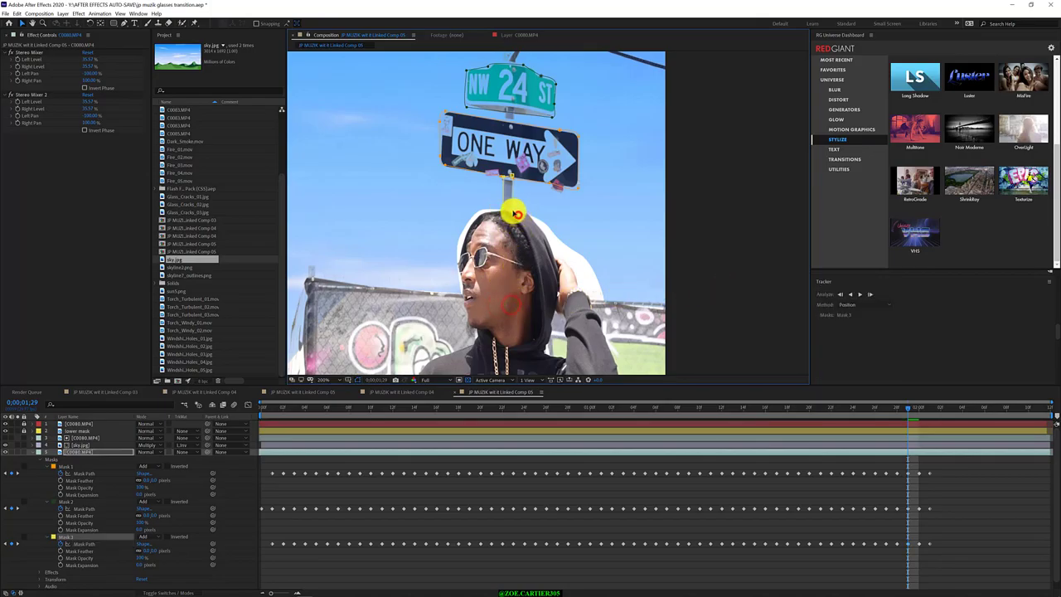
Step: Track all three sign masks together forward frame by frame from 0;00;01;29 to 0;00;02;05
{"action": "left_click", "coordinate": [79, 500], "text": "shift"}
{"action": "left_click", "coordinate": [87, 464], "text": "shift"}
{"action": "left_click", "coordinate": [870, 295]}
{"action": "left_click", "coordinate": [869, 295]}
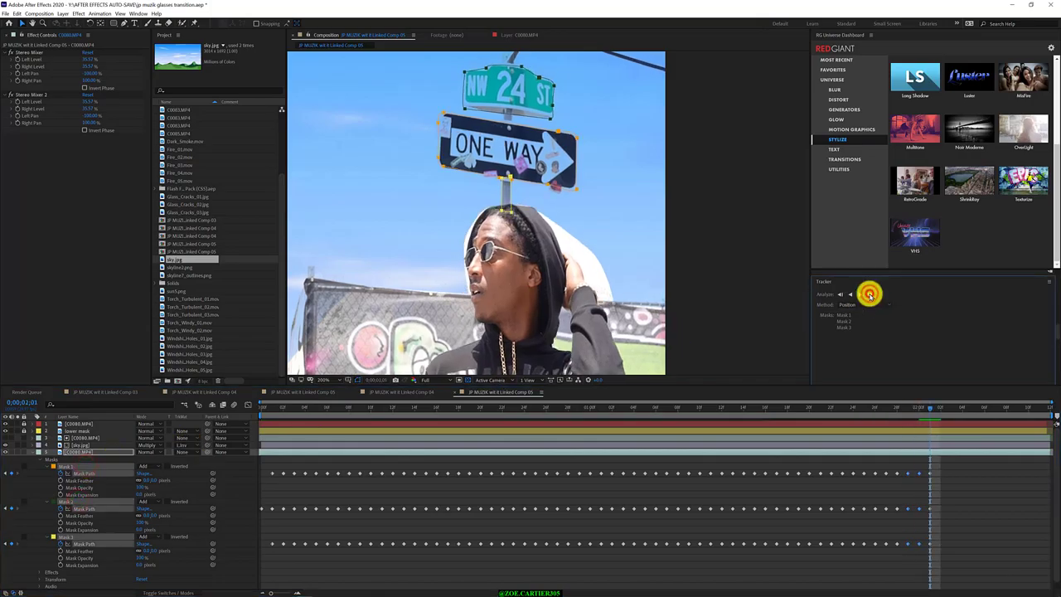
{"action": "left_click", "coordinate": [870, 295]}
{"action": "left_click", "coordinate": [870, 295]}
{"action": "left_click", "coordinate": [869, 295]}
{"action": "left_click", "coordinate": [869, 295]}
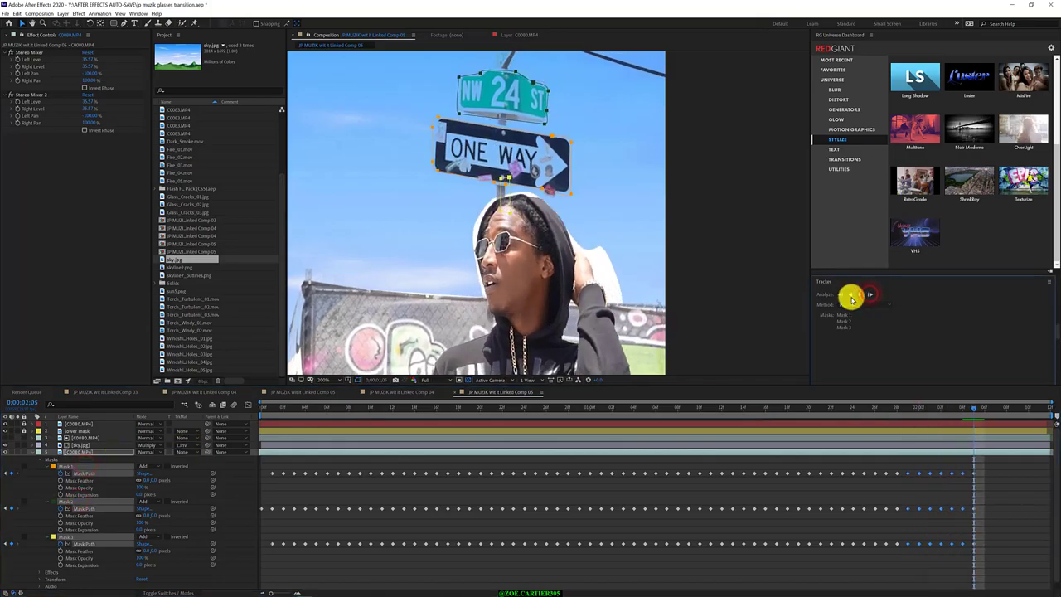
Step: Correct the signpost mask at 0;00;02;04 and track all three sign masks forward to the end of the clip at 0;00;02;12
{"action": "left_click", "coordinate": [841, 295]}
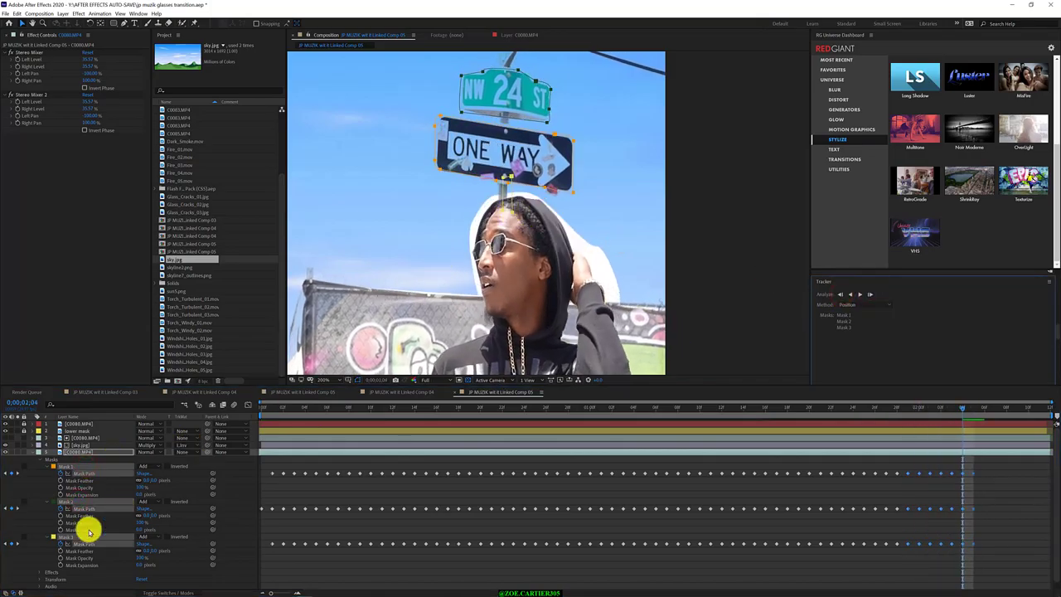
{"action": "left_click", "coordinate": [508, 197]}
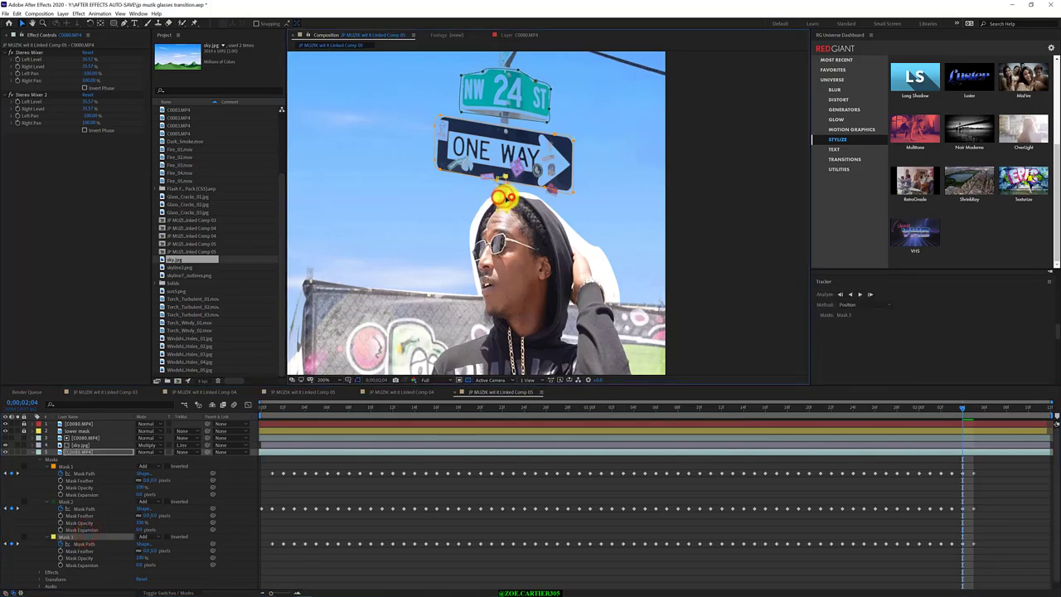
{"action": "left_click", "coordinate": [76, 501], "text": "shift"}
{"action": "left_click", "coordinate": [86, 467], "text": "shift"}
{"action": "left_click", "coordinate": [870, 292]}
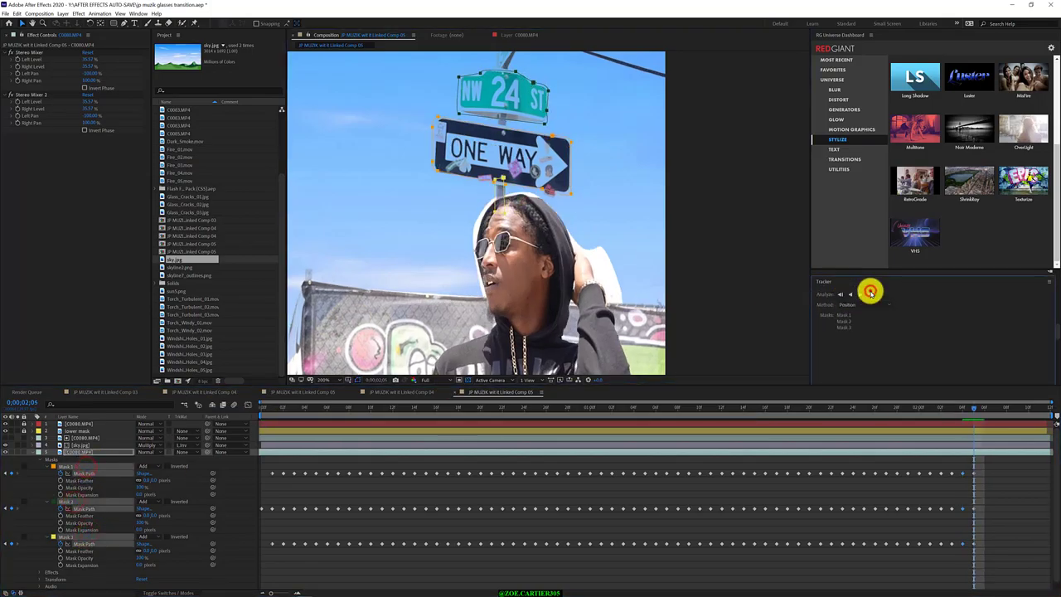
{"action": "left_click", "coordinate": [870, 292]}
{"action": "left_click", "coordinate": [869, 292]}
{"action": "left_click", "coordinate": [870, 292]}
{"action": "left_click", "coordinate": [870, 292]}
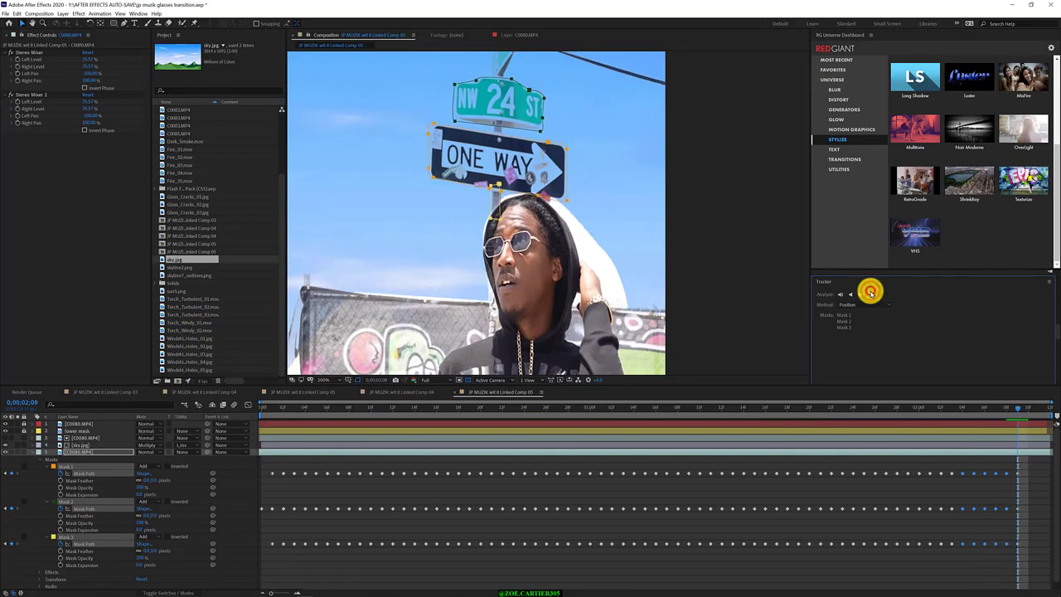
{"action": "left_click", "coordinate": [870, 292]}
{"action": "left_click", "coordinate": [870, 292]}
{"action": "left_click", "coordinate": [869, 292]}
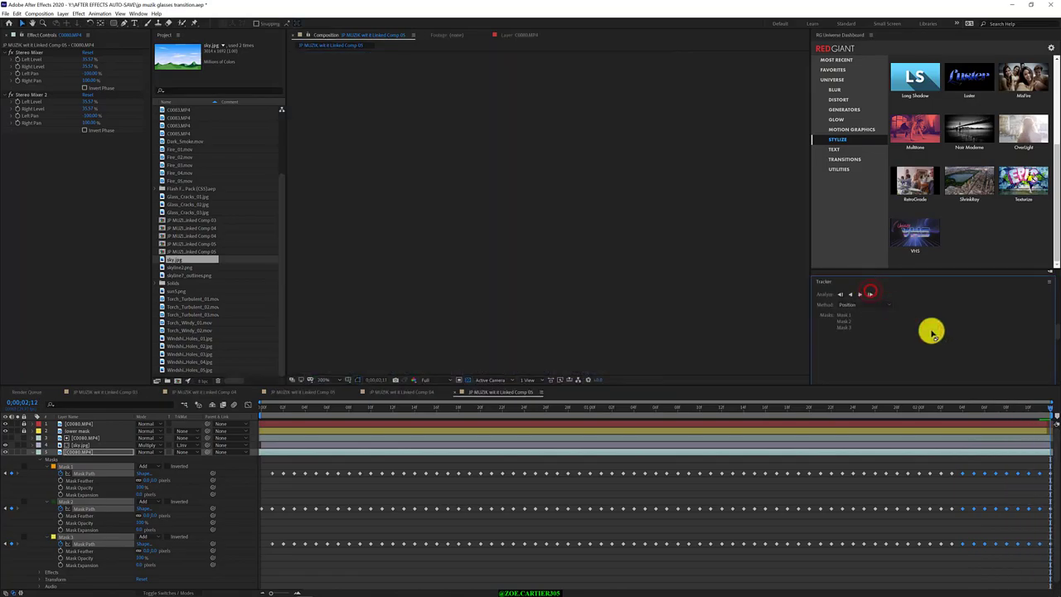
Step: At 0;00;00;23, toggle the inversion of the three sign masks and collapse the masked C0080.MP4 layer
{"action": "left_click_drag", "start_coordinate": [1050, 407], "coordinate": [514, 448]}
{"action": "scroll", "coordinate": [495, 327], "scroll_direction": "up", "scroll_amount": 1}
{"action": "scroll", "coordinate": [493, 328], "scroll_direction": "down", "scroll_amount": 3}
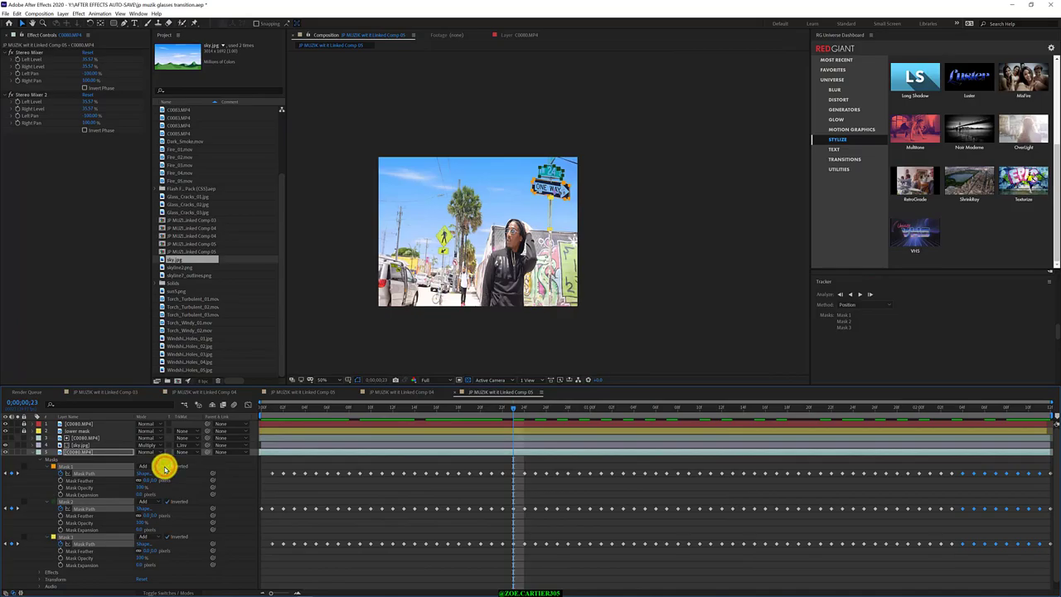
{"action": "left_click", "coordinate": [166, 467]}
{"action": "left_click", "coordinate": [33, 453]}
{"action": "left_click", "coordinate": [102, 505]}
{"action": "left_click", "coordinate": [80, 452]}
Step: Switch the bottom C0080.MP4 layer's visibility off and on repeatedly to compare the composite with and without it
{"action": "left_click", "coordinate": [5, 460]}
{"action": "left_click", "coordinate": [5, 460]}
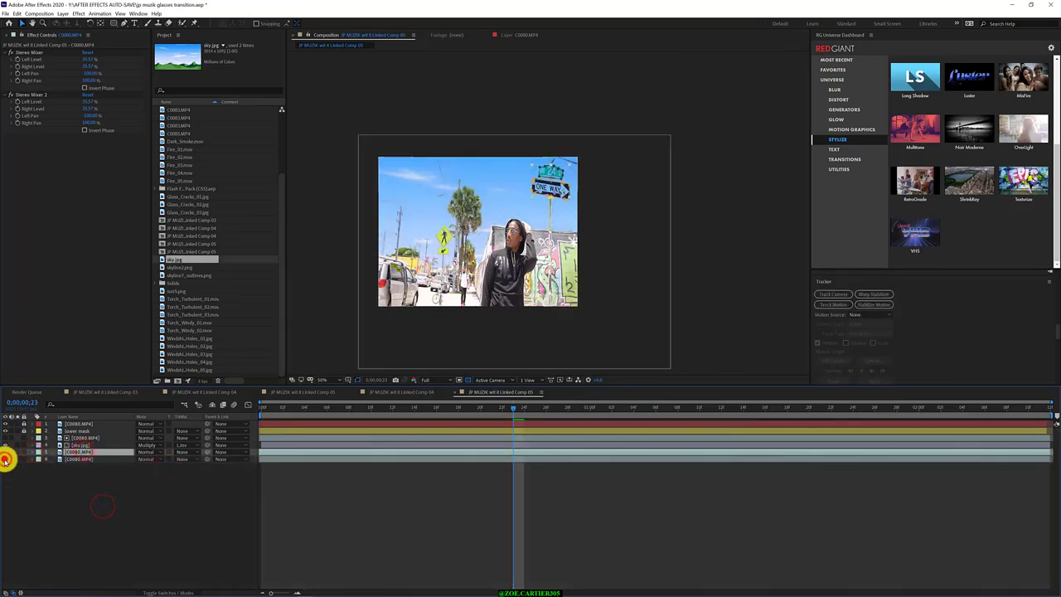
{"action": "left_click", "coordinate": [5, 461]}
{"action": "left_click", "coordinate": [5, 463]}
{"action": "left_click", "coordinate": [5, 460]}
{"action": "left_click", "coordinate": [5, 460]}
{"action": "left_click", "coordinate": [5, 460]}
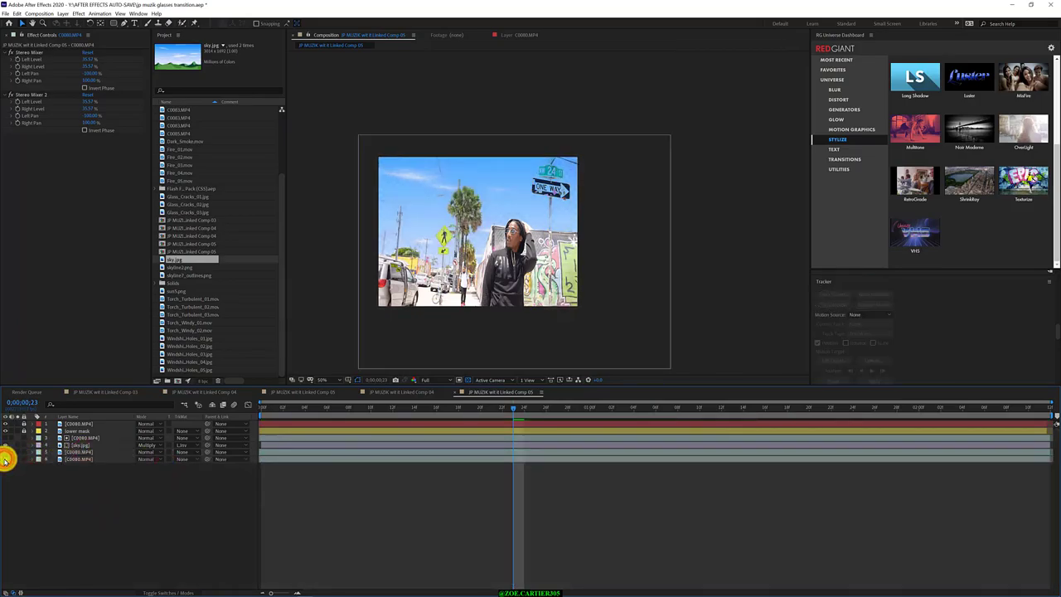
Step: Move the sign-masked C0080.MP4 layer above the sky's luma matte layer and play back the composite
{"action": "left_click_drag", "start_coordinate": [84, 453], "coordinate": [82, 436]}
{"action": "left_click", "coordinate": [418, 509]}
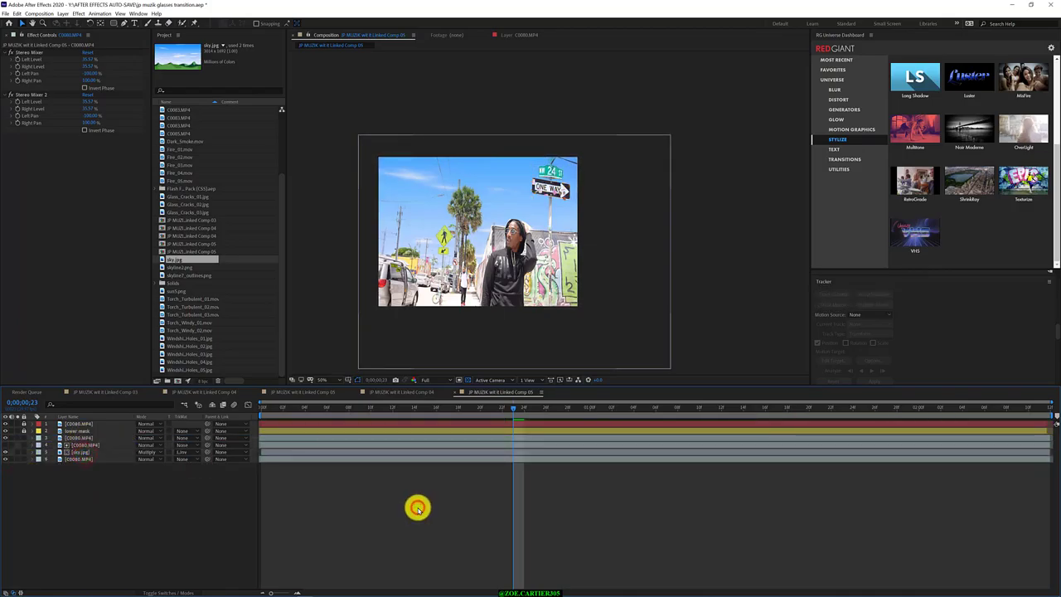
{"action": "key", "text": "space"}
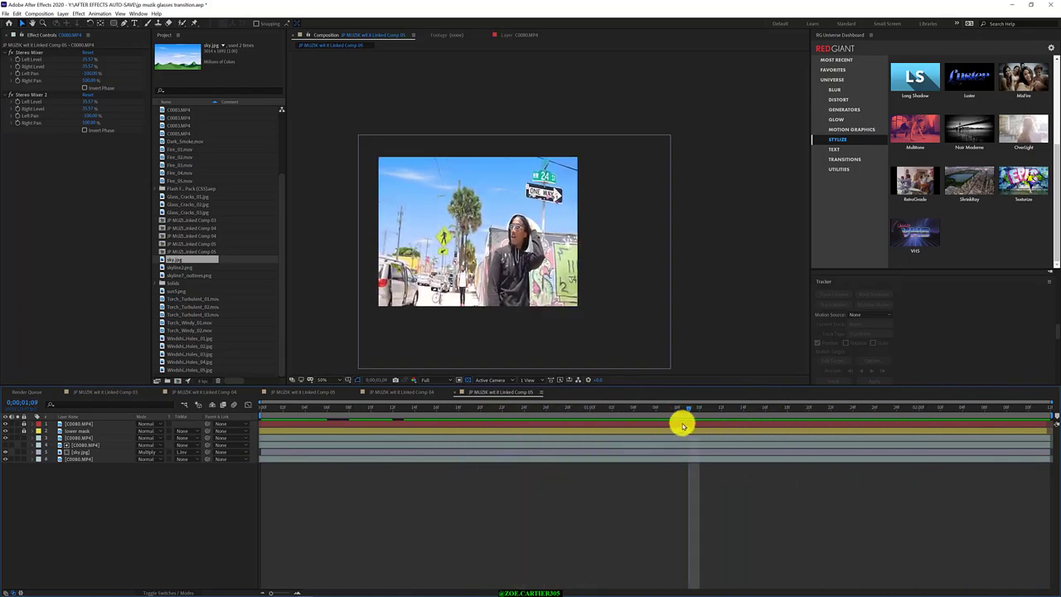
Step: Reveal the lower mask layer's mask properties and adjust its Mask Expansion with keyframes at 0;00;01;07 and 0;00;01;09
{"action": "left_click", "coordinate": [83, 431]}
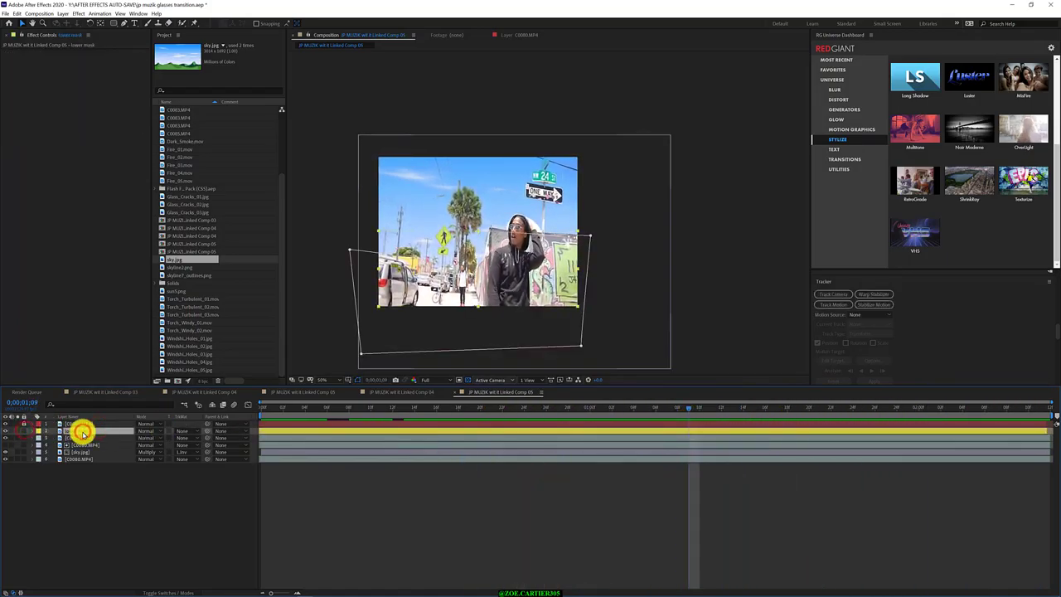
{"action": "key", "text": "m"}
{"action": "left_click_drag", "start_coordinate": [689, 408], "coordinate": [665, 421]}
{"action": "left_click", "coordinate": [24, 439]}
{"action": "left_click", "coordinate": [47, 437]}
{"action": "left_click", "coordinate": [48, 438]}
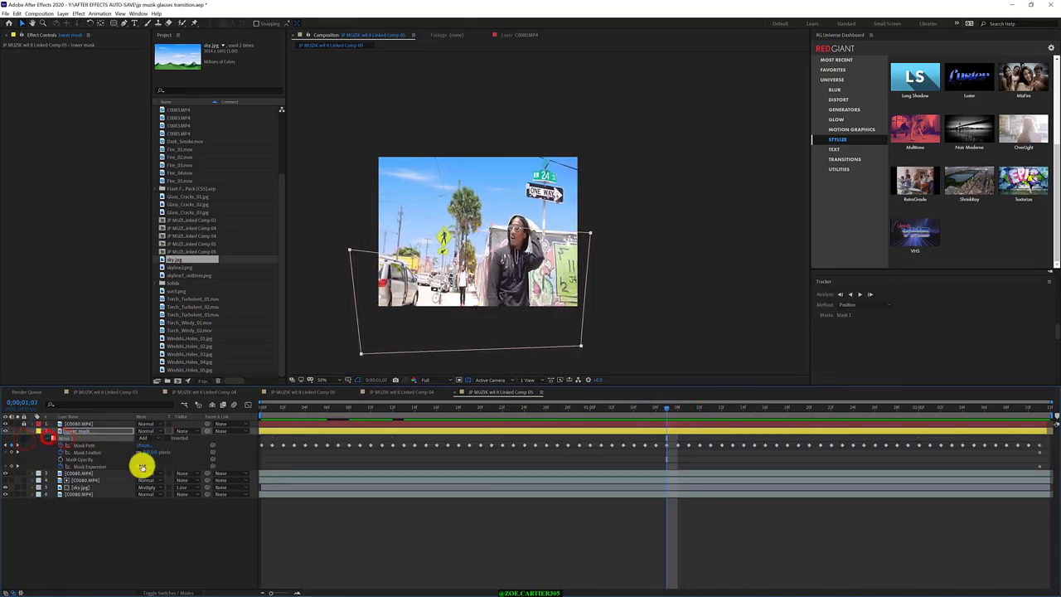
{"action": "left_click", "coordinate": [141, 466]}
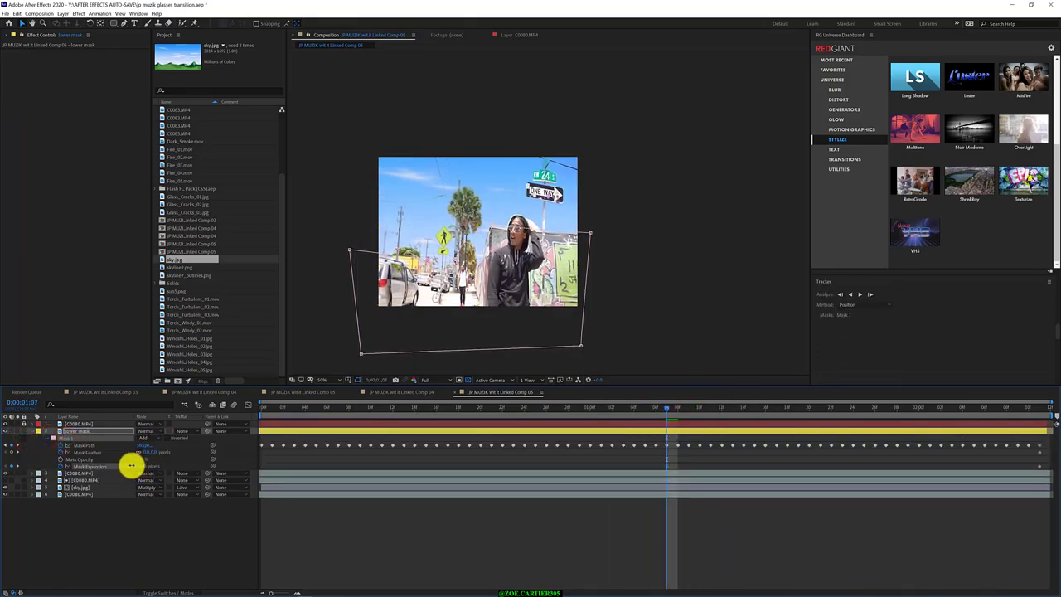
{"action": "left_click_drag", "start_coordinate": [669, 407], "coordinate": [693, 408]}
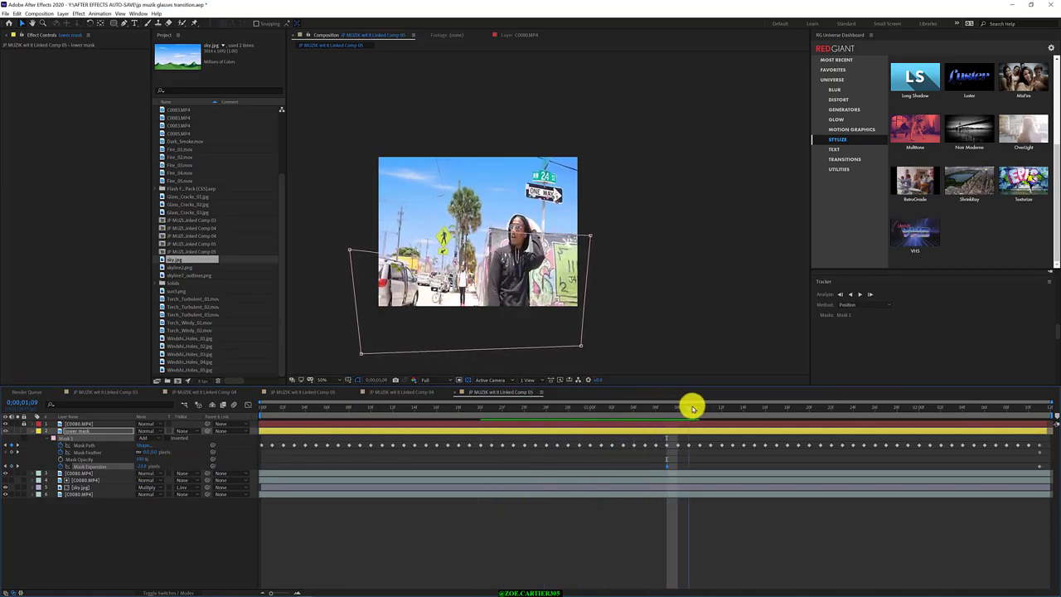
{"action": "left_click_drag", "start_coordinate": [149, 466], "coordinate": [155, 465]}
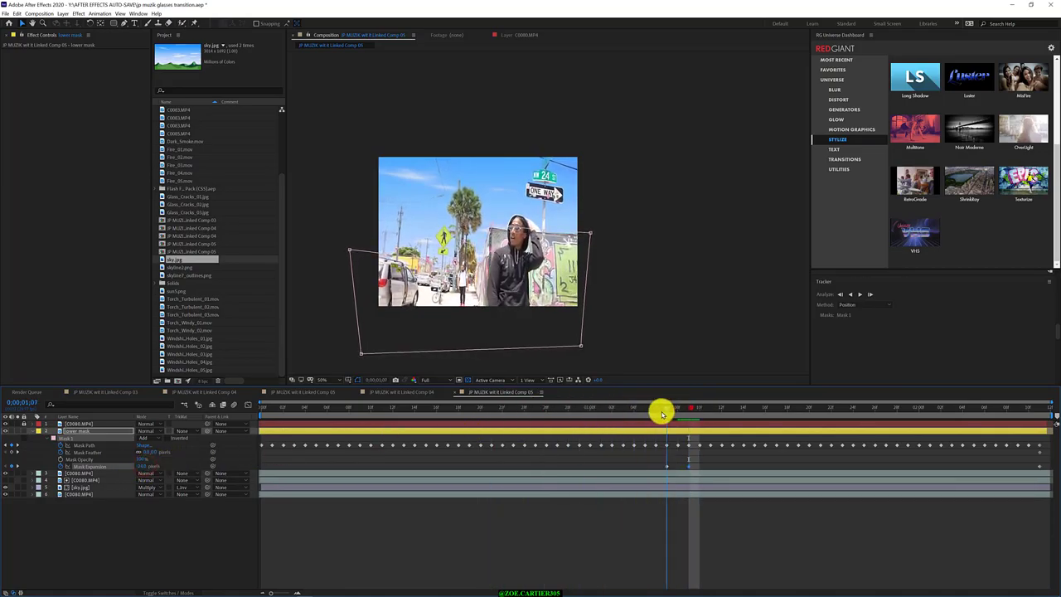
Step: Adjust the lower mask's Mask Feather with a keyframe at 0;00;01;29
{"action": "left_click_drag", "start_coordinate": [661, 409], "coordinate": [919, 451]}
{"action": "left_click_drag", "start_coordinate": [921, 410], "coordinate": [903, 414]}
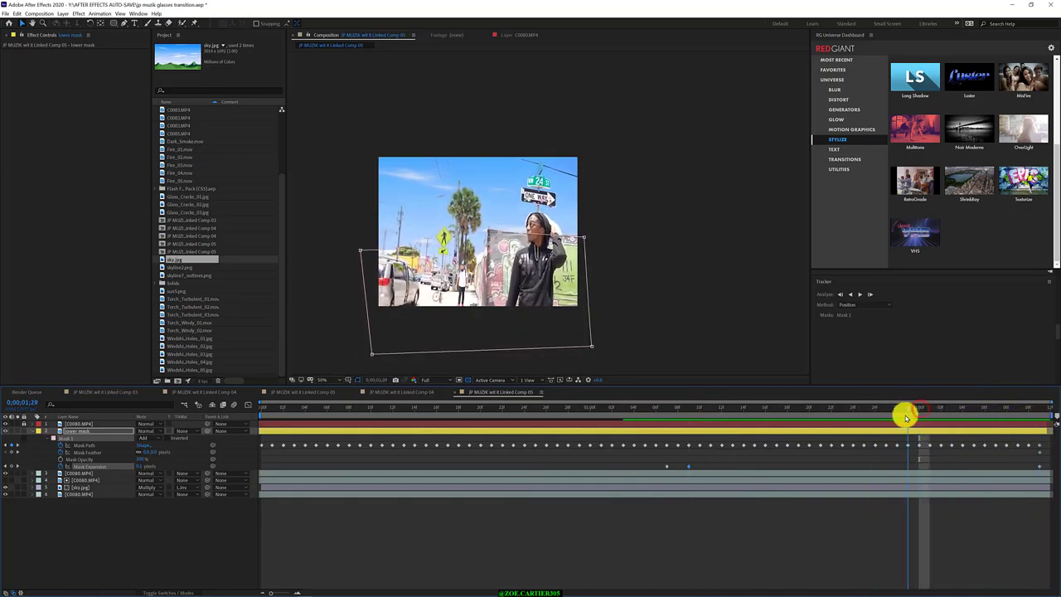
{"action": "left_click", "coordinate": [482, 252]}
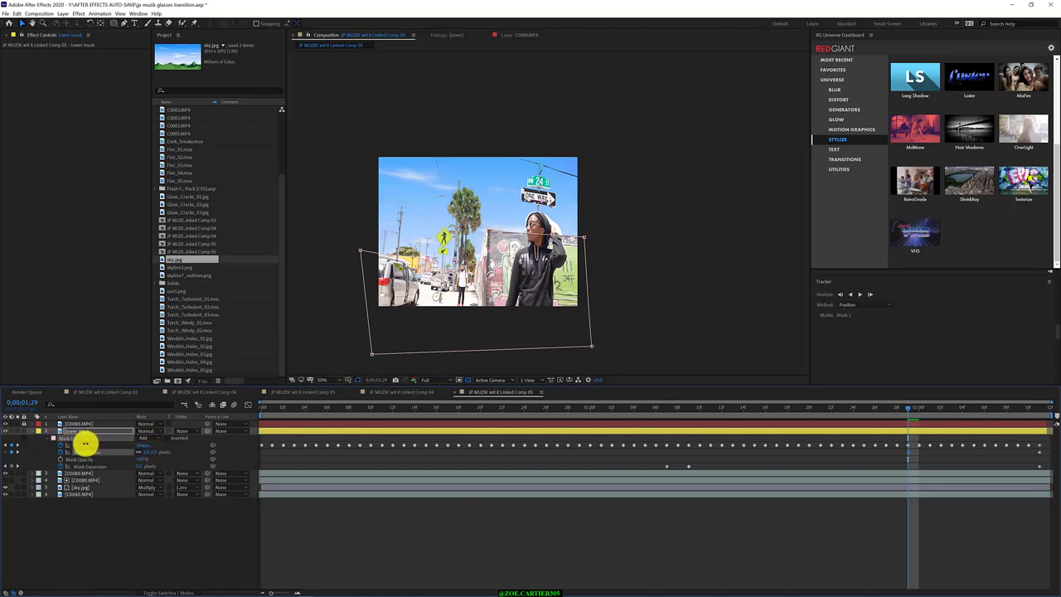
Step: Track the lower mask forward frame by frame from 0;00;02;00 to 0;00;02;10 and check it at 0;00;02;11
{"action": "left_click_drag", "start_coordinate": [908, 408], "coordinate": [918, 461]}
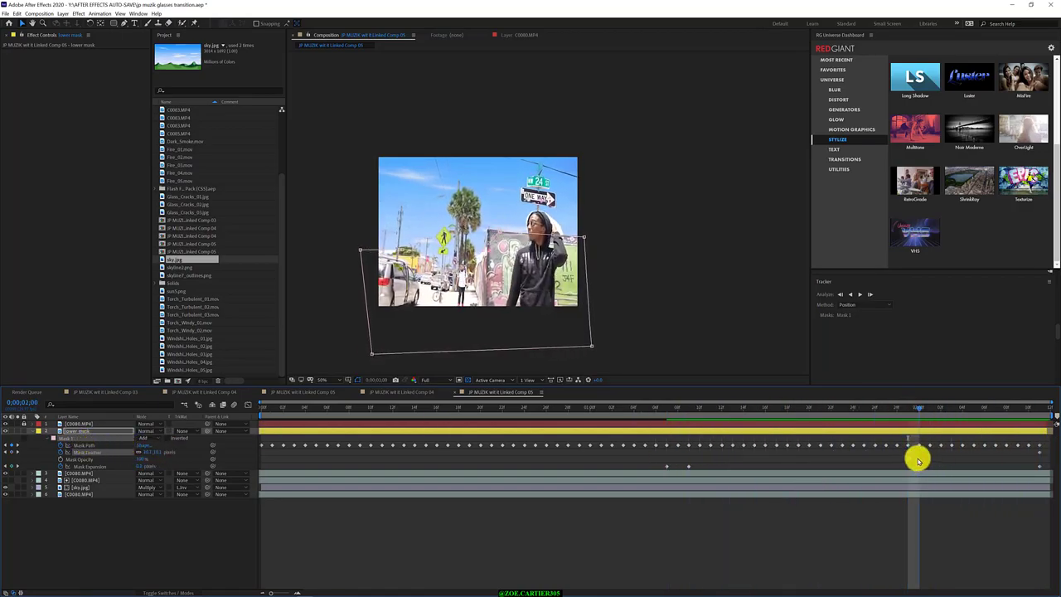
{"action": "left_click", "coordinate": [871, 296]}
{"action": "left_click", "coordinate": [871, 296]}
{"action": "left_click", "coordinate": [871, 296]}
{"action": "left_click", "coordinate": [871, 296]}
{"action": "left_click", "coordinate": [871, 296]}
{"action": "left_click", "coordinate": [870, 296]}
{"action": "left_click", "coordinate": [870, 294]}
{"action": "left_click", "coordinate": [871, 294]}
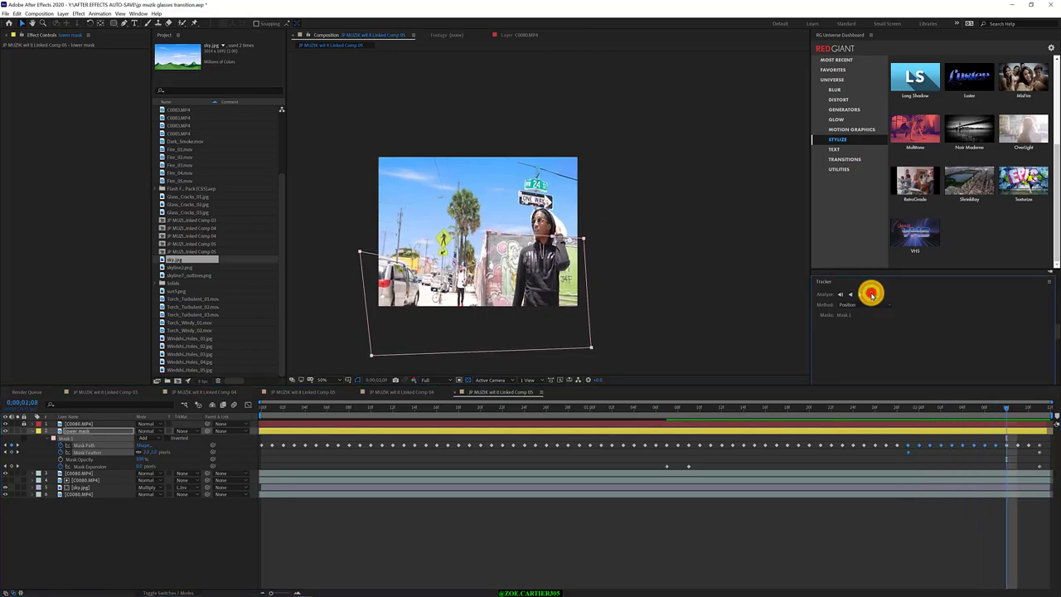
{"action": "left_click", "coordinate": [870, 295]}
{"action": "left_click", "coordinate": [870, 294]}
{"action": "left_click_drag", "start_coordinate": [1037, 407], "coordinate": [1049, 459]}
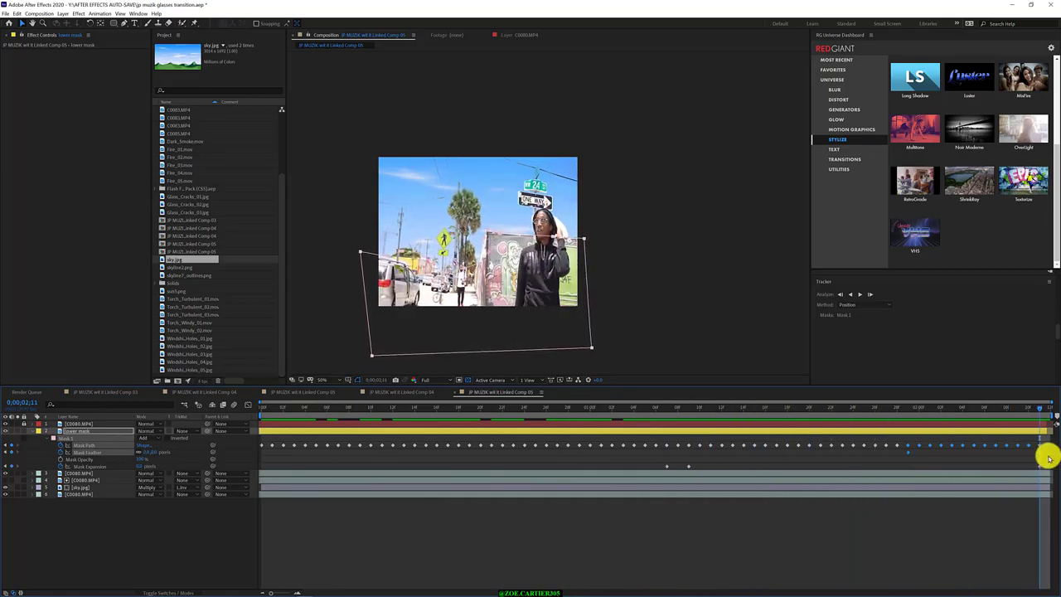
Step: Lock the lower mask layer, unlock the top C0080.MP4 layer and select its mask around the man
{"action": "left_click", "coordinate": [78, 519]}
{"action": "left_click", "coordinate": [23, 431]}
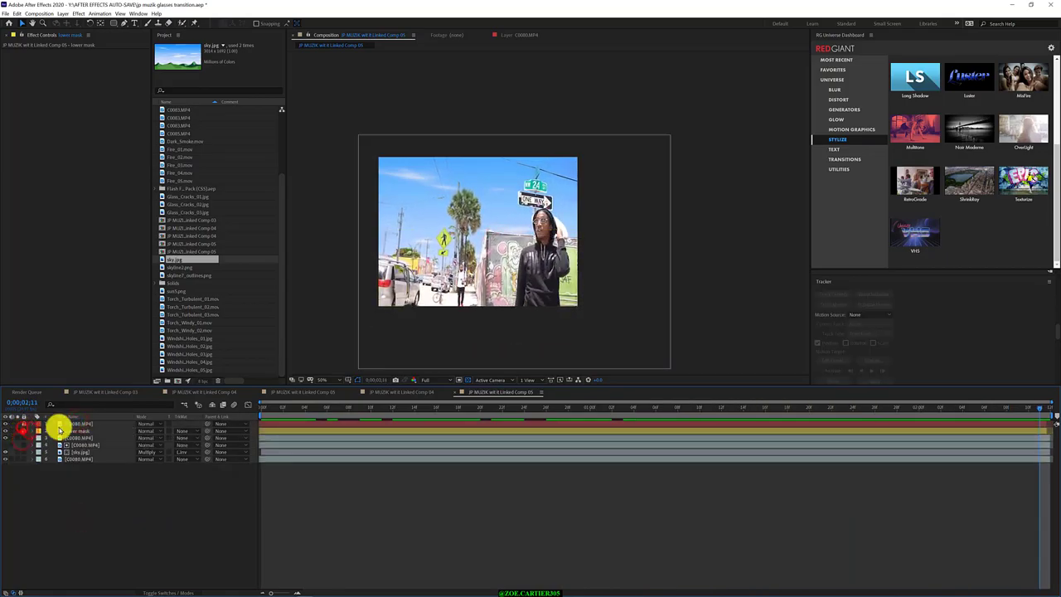
{"action": "left_click", "coordinate": [24, 424]}
{"action": "left_click", "coordinate": [83, 437]}
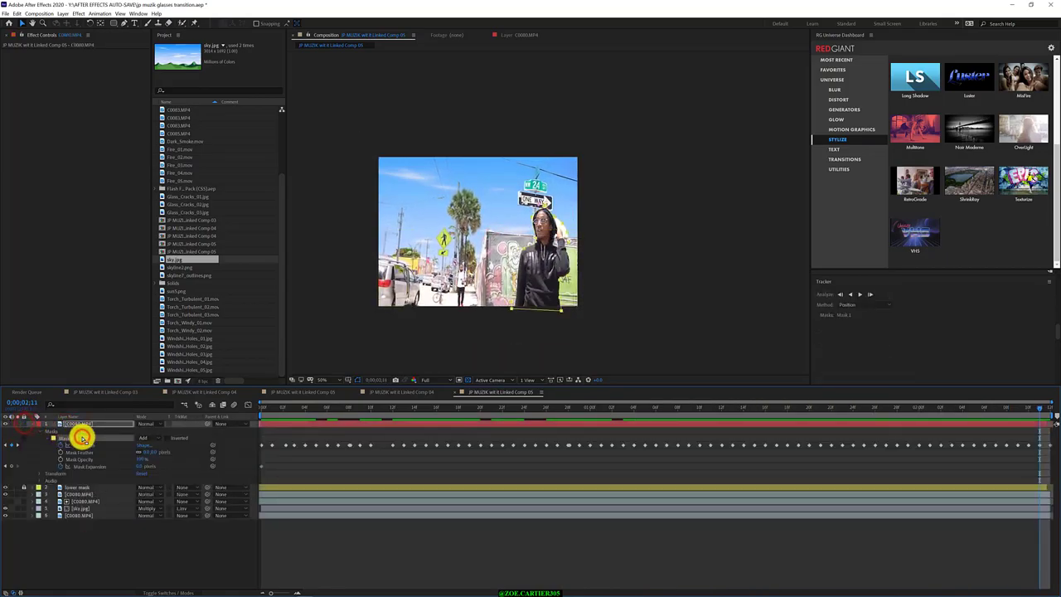
Step: Refit the man's mask points around his hood and raised hand at 0;00;02;11
{"action": "scroll", "coordinate": [572, 224], "scroll_direction": "up", "scroll_amount": 2}
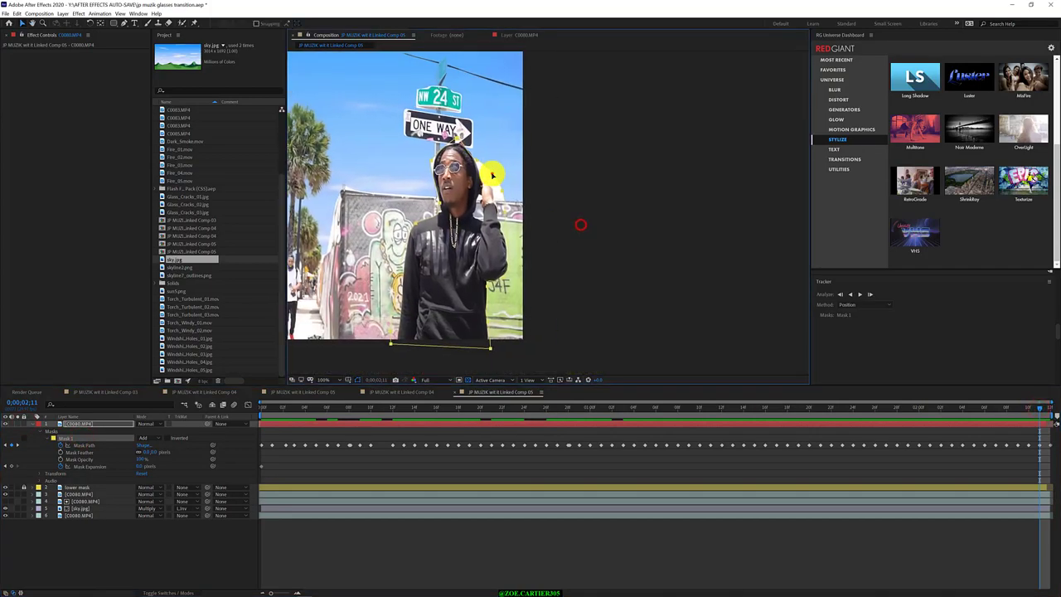
{"action": "left_click_drag", "start_coordinate": [493, 175], "coordinate": [484, 168]}
{"action": "key", "text": "ctrl+z"}
{"action": "left_click", "coordinate": [548, 180]}
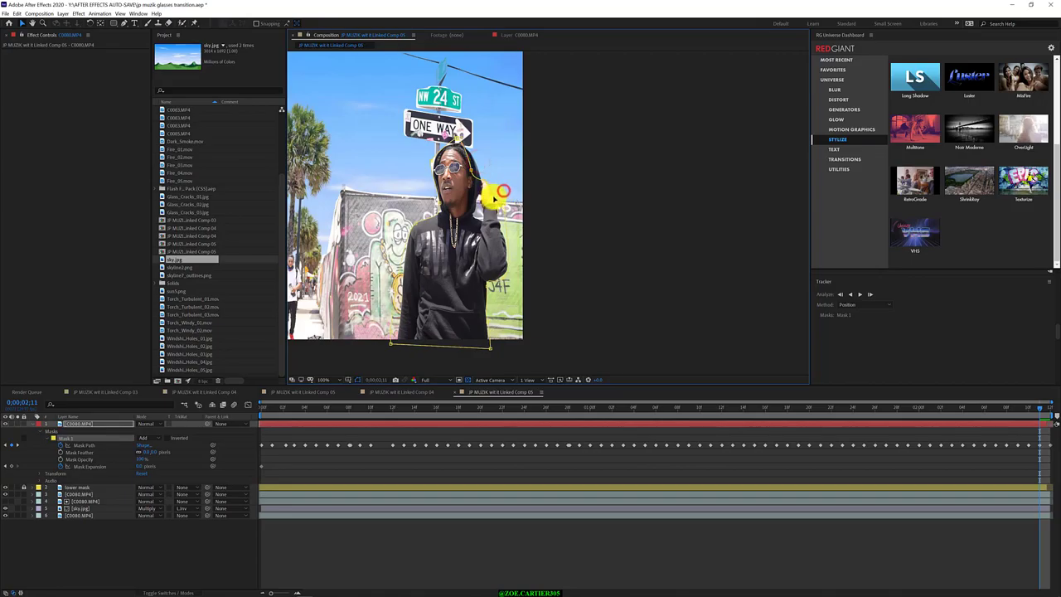
{"action": "left_click_drag", "start_coordinate": [433, 160], "coordinate": [430, 160]}
{"action": "left_click_drag", "start_coordinate": [457, 140], "coordinate": [456, 141]}
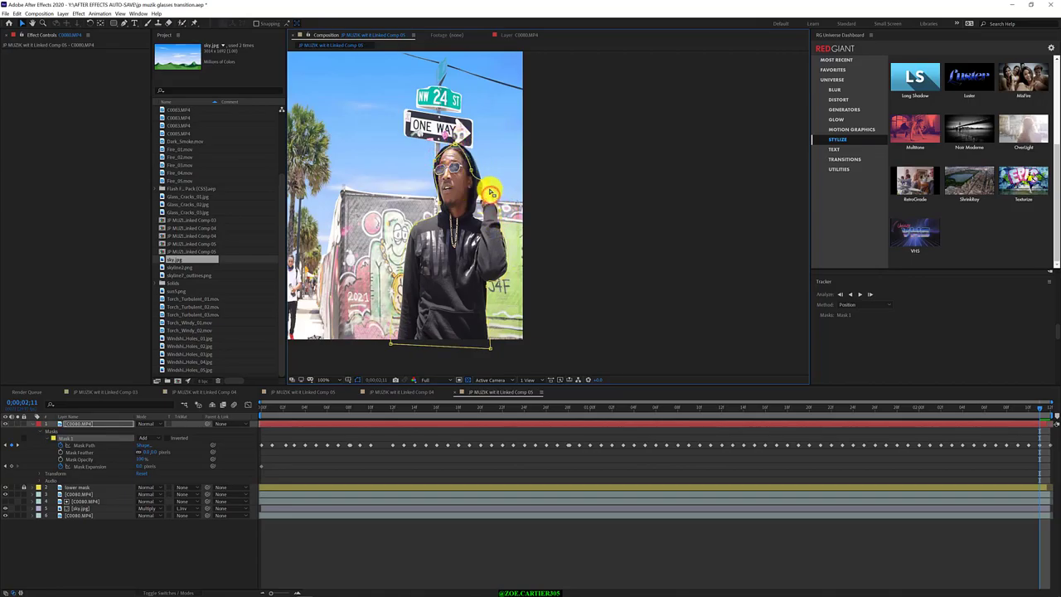
Step: Track the man's mask backward from 0;00;02;11 to 0;00;01;29, correcting its head outline at 0;00;02;06, 0;00;02;05 and 0;00;02;03
{"action": "left_click", "coordinate": [839, 293]}
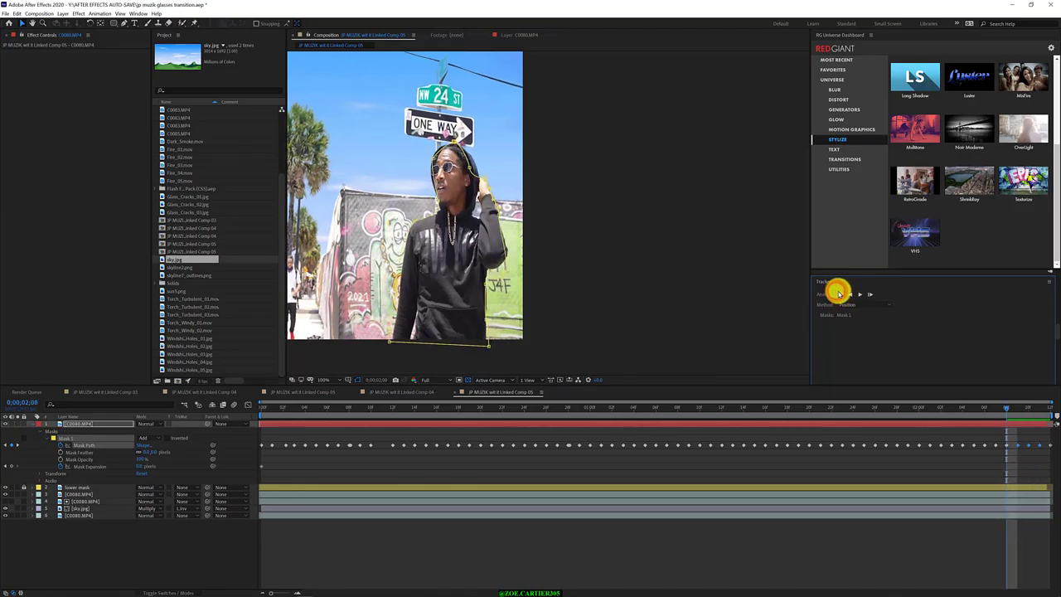
{"action": "left_click", "coordinate": [471, 171]}
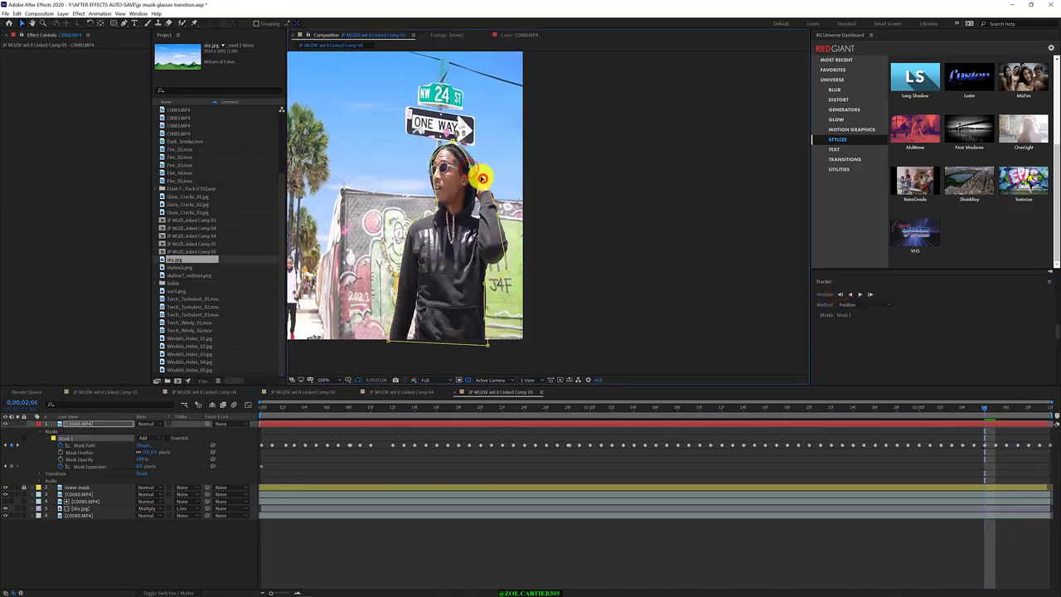
{"action": "left_click", "coordinate": [839, 293]}
{"action": "left_click", "coordinate": [450, 139]}
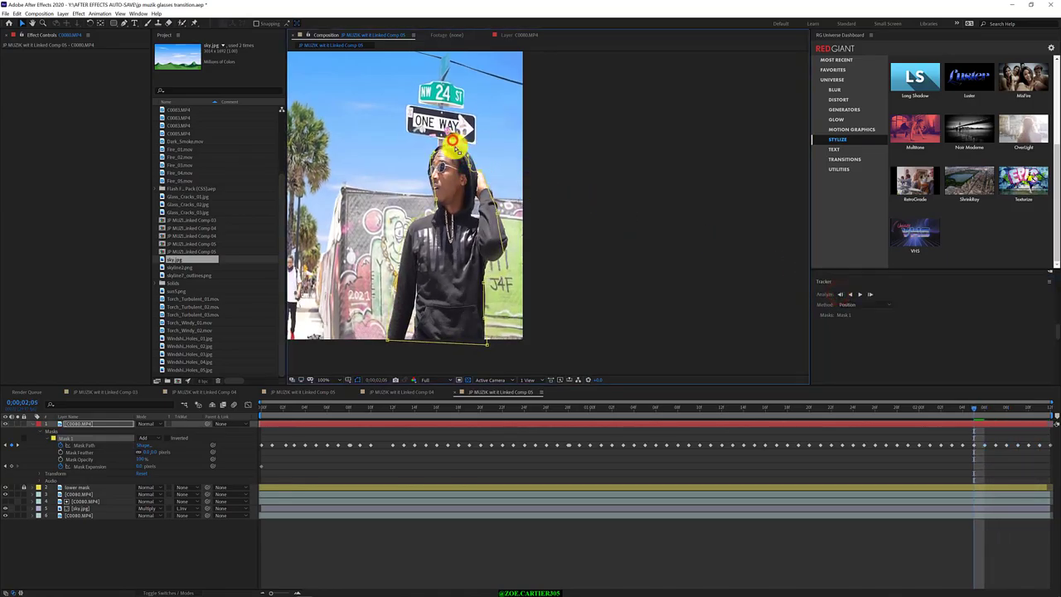
{"action": "left_click", "coordinate": [843, 296]}
{"action": "left_click", "coordinate": [840, 294]}
{"action": "left_click", "coordinate": [432, 197]}
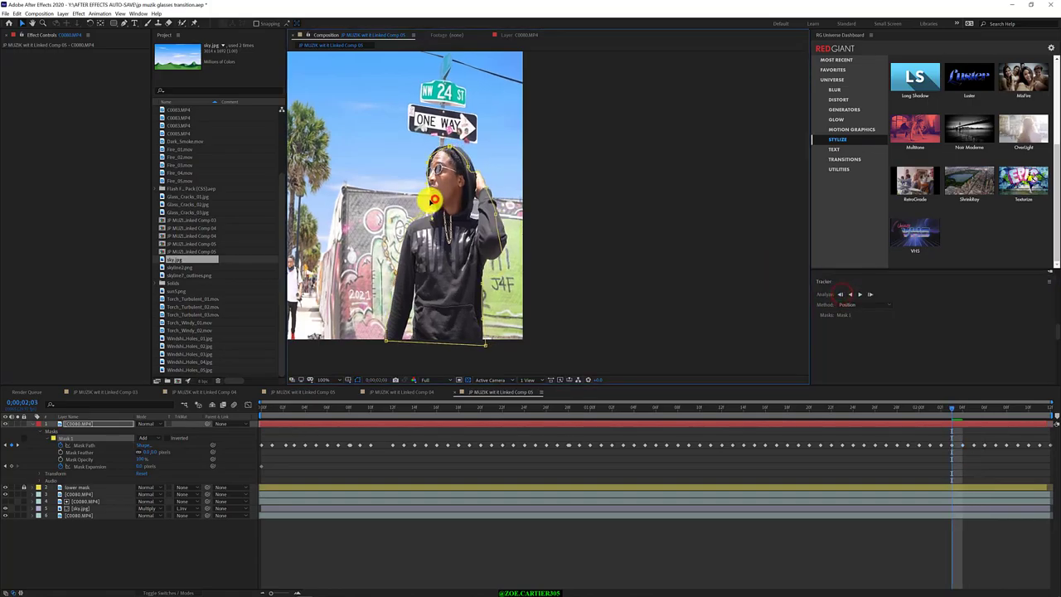
{"action": "left_click", "coordinate": [846, 294]}
Step: Track the man's mask backward from 0;00;01;28 to 0;00;01;24 and refit its points there
{"action": "left_click_drag", "start_coordinate": [905, 407], "coordinate": [900, 435]}
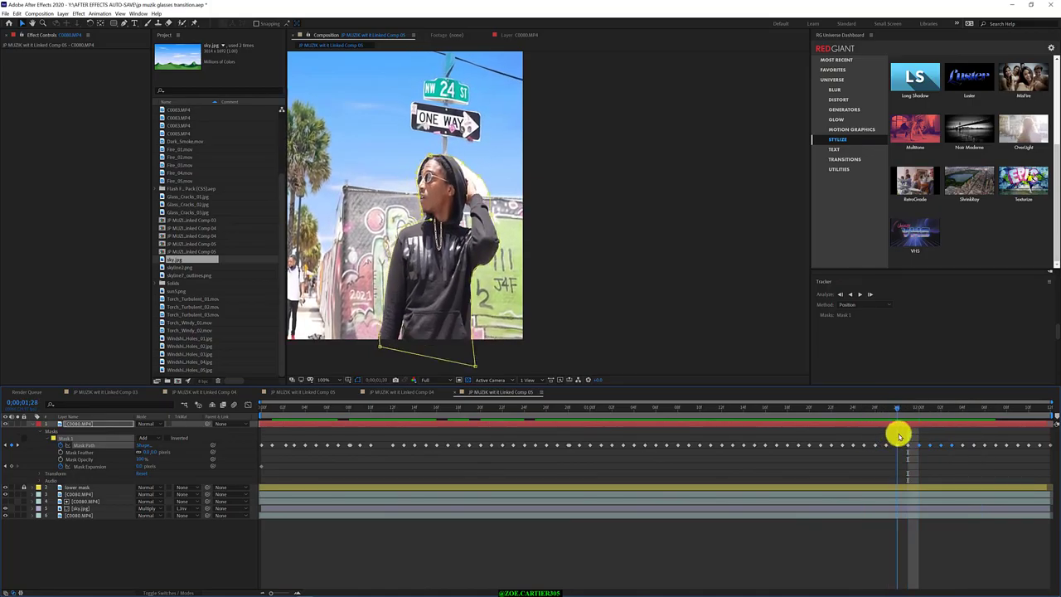
{"action": "left_click", "coordinate": [840, 294]}
{"action": "left_click", "coordinate": [841, 295]}
{"action": "left_click", "coordinate": [841, 295]}
{"action": "left_click", "coordinate": [840, 295]}
{"action": "left_click", "coordinate": [468, 204]}
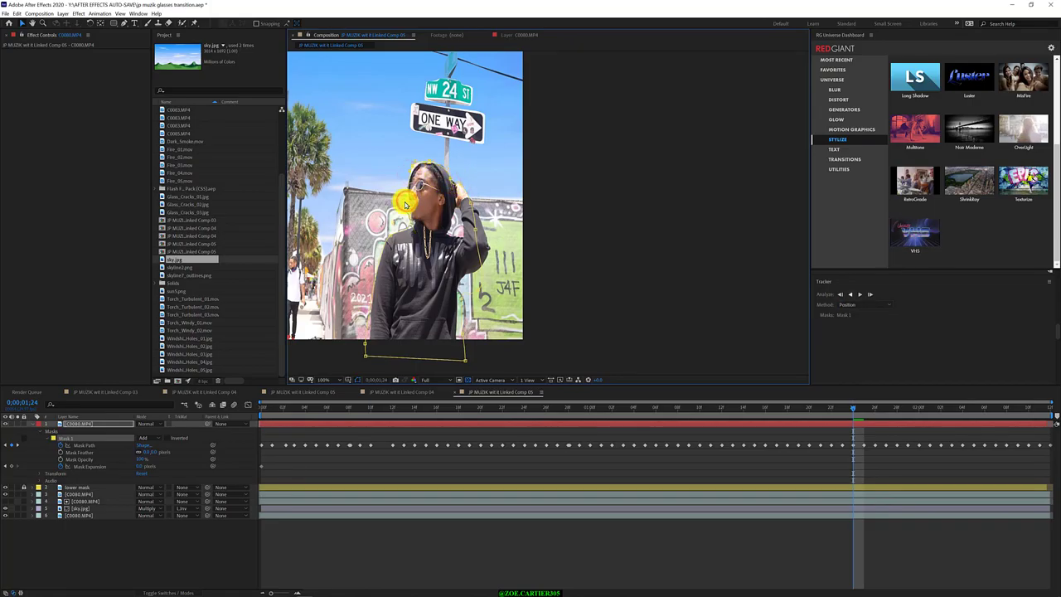
{"action": "scroll", "coordinate": [406, 204], "scroll_direction": "down", "scroll_amount": 1}
{"action": "scroll", "coordinate": [406, 204], "scroll_direction": "up", "scroll_amount": 2}
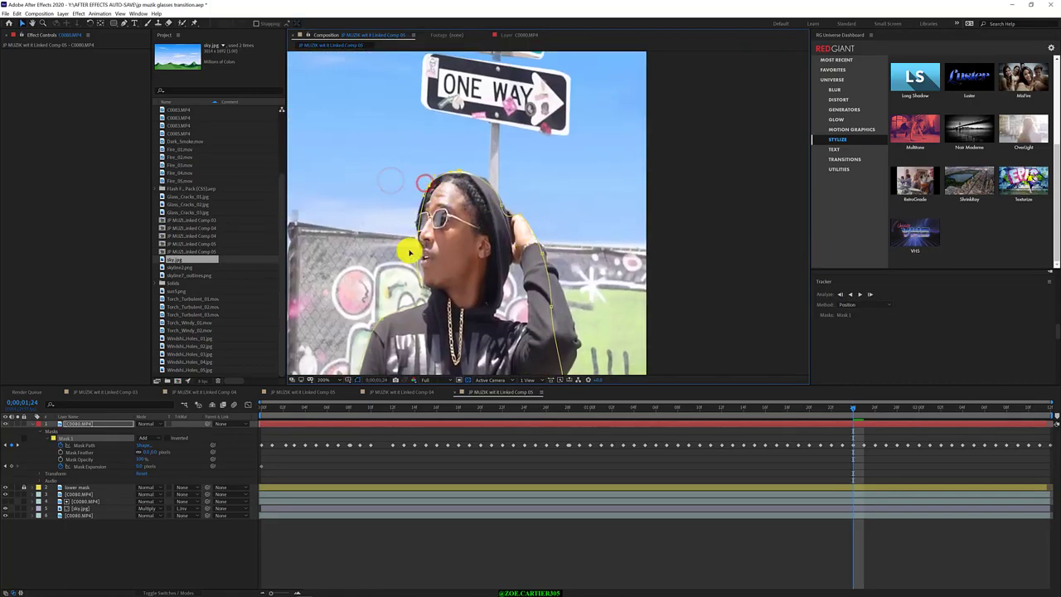
Step: Continue tracking the man's mask backward to 0;00;01;21, correcting the hood outline at 0;00;01;23 and 0;00;01;21
{"action": "left_click", "coordinate": [840, 293]}
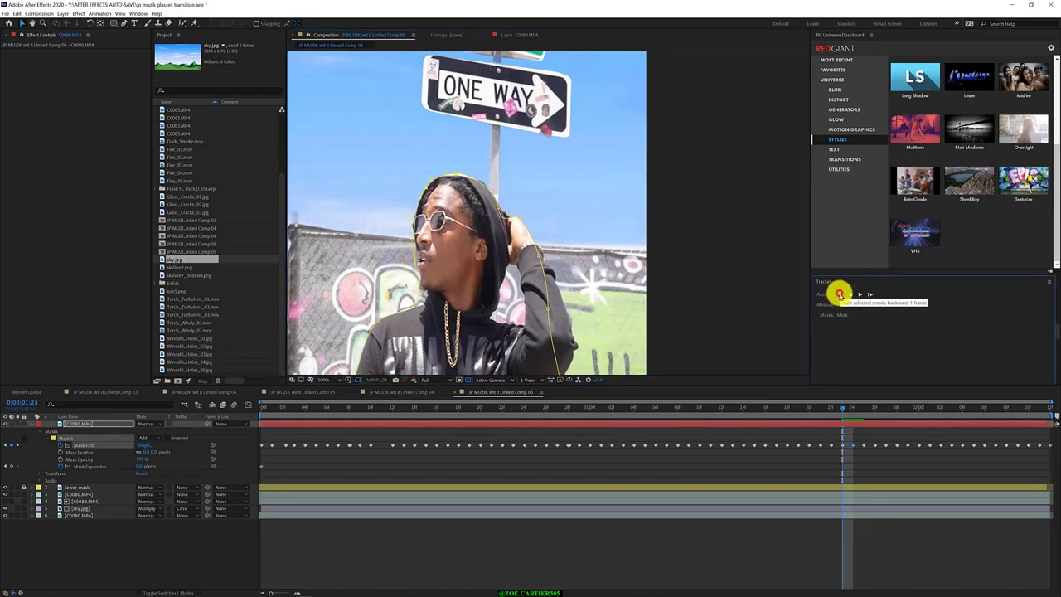
{"action": "left_click", "coordinate": [458, 174]}
{"action": "left_click", "coordinate": [843, 294]}
{"action": "left_click", "coordinate": [840, 293]}
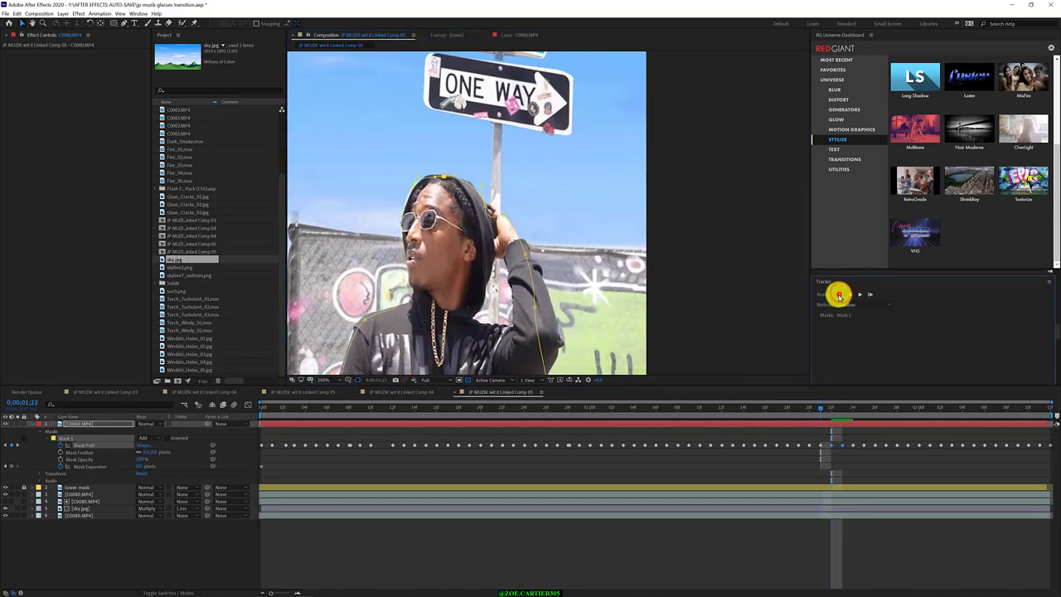
{"action": "left_click", "coordinate": [471, 189]}
{"action": "left_click", "coordinate": [486, 207]}
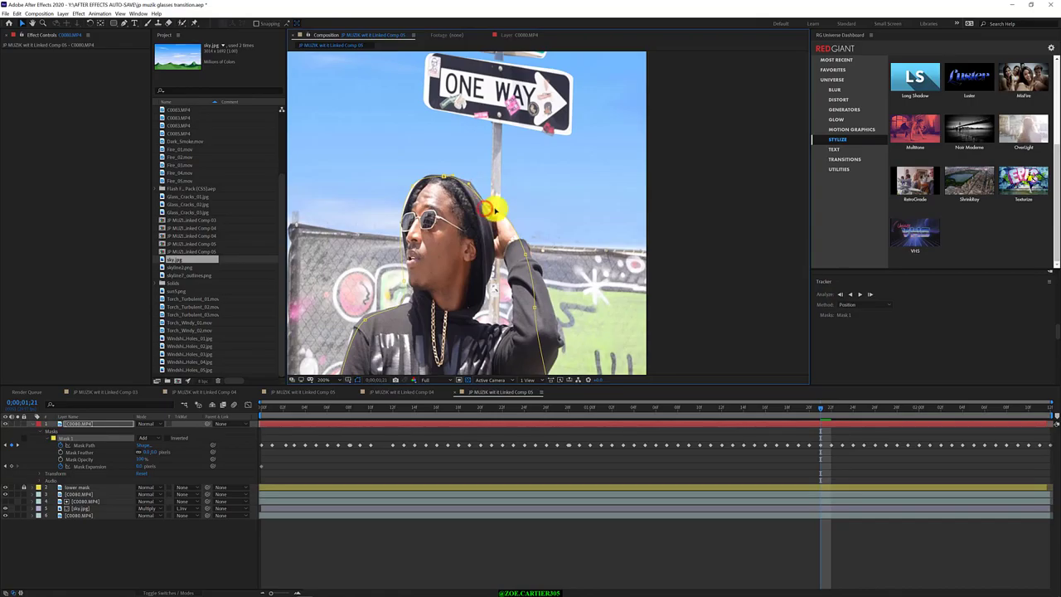
Step: Track the man's mask backward to 0;00;01;14, correcting the hood at 0;00;01;16 and the raised hand and arm at 0;00;01;14
{"action": "left_click", "coordinate": [840, 293]}
{"action": "left_click", "coordinate": [842, 294]}
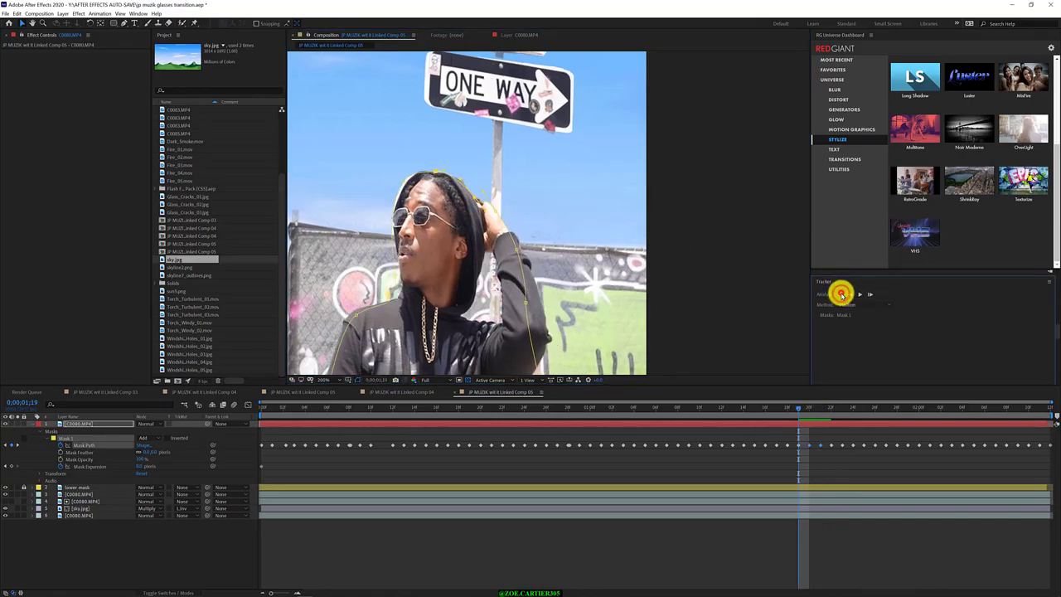
{"action": "left_click", "coordinate": [840, 293]}
{"action": "left_click", "coordinate": [840, 293]}
{"action": "left_click", "coordinate": [840, 294]}
{"action": "left_click", "coordinate": [391, 173]}
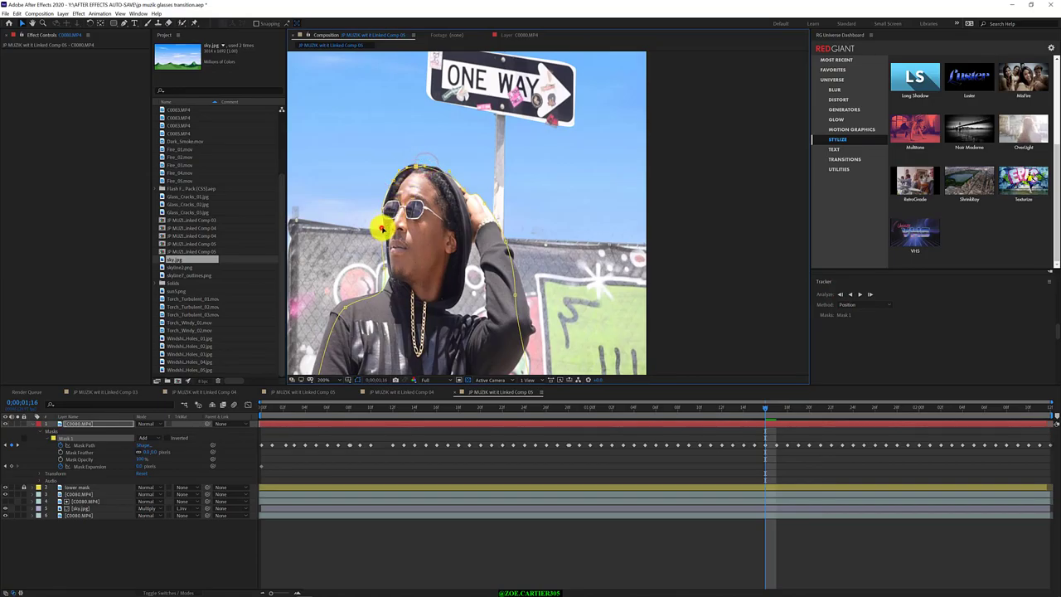
{"action": "left_click", "coordinate": [841, 294]}
{"action": "left_click", "coordinate": [841, 295]}
{"action": "left_click_drag", "start_coordinate": [502, 239], "coordinate": [493, 237]}
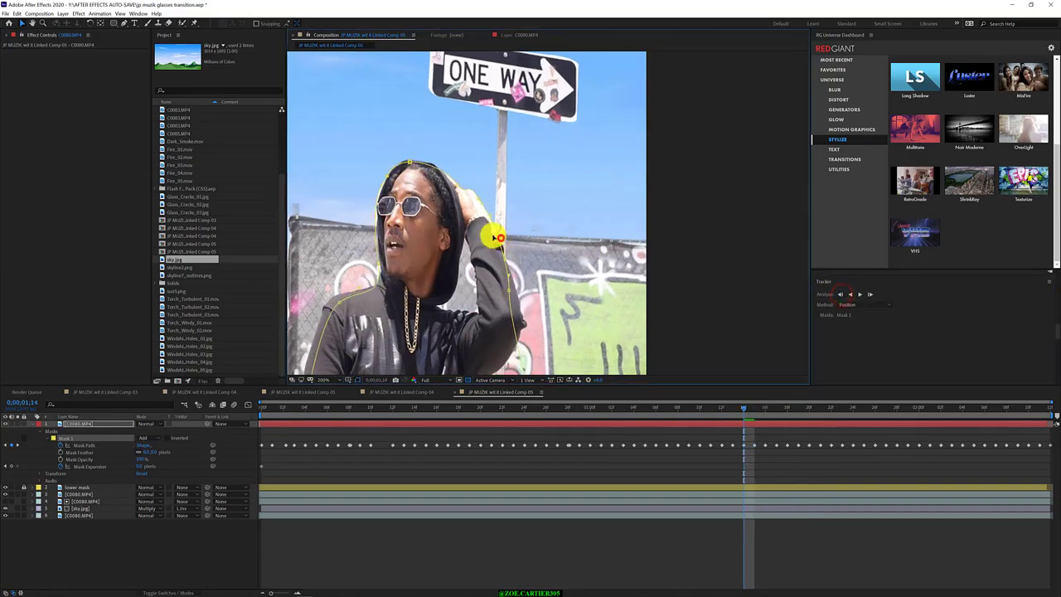
{"action": "left_click_drag", "start_coordinate": [479, 199], "coordinate": [473, 203]}
Step: Track the man's mask backward from 0;00;01;14 to 0;00;01;05, correcting its outline around the hood and hand
{"action": "left_click", "coordinate": [840, 294]}
{"action": "left_click", "coordinate": [840, 293]}
{"action": "left_click", "coordinate": [840, 293]}
{"action": "left_click", "coordinate": [840, 294]}
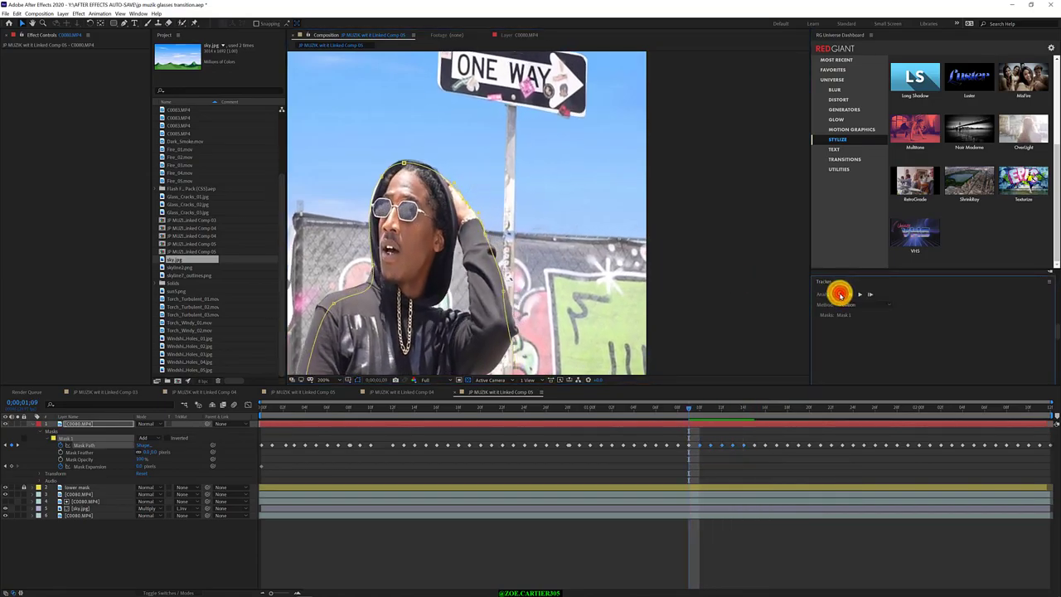
{"action": "left_click", "coordinate": [840, 293]}
{"action": "left_click", "coordinate": [840, 293]}
{"action": "left_click", "coordinate": [451, 186]}
{"action": "left_click", "coordinate": [839, 293]}
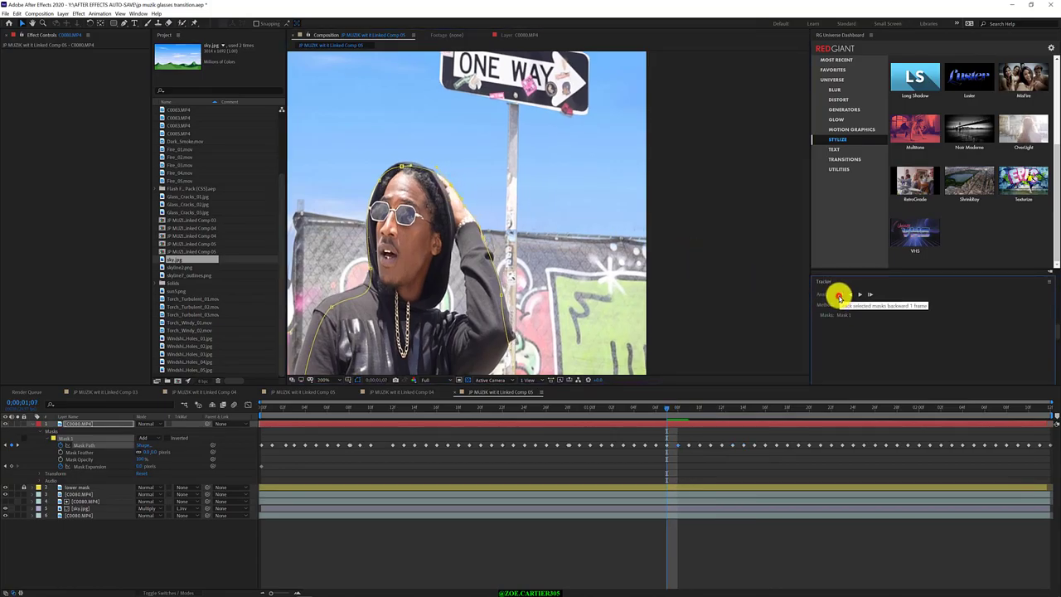
{"action": "left_click", "coordinate": [840, 294]}
{"action": "left_click", "coordinate": [840, 294]}
{"action": "left_click", "coordinate": [400, 170]}
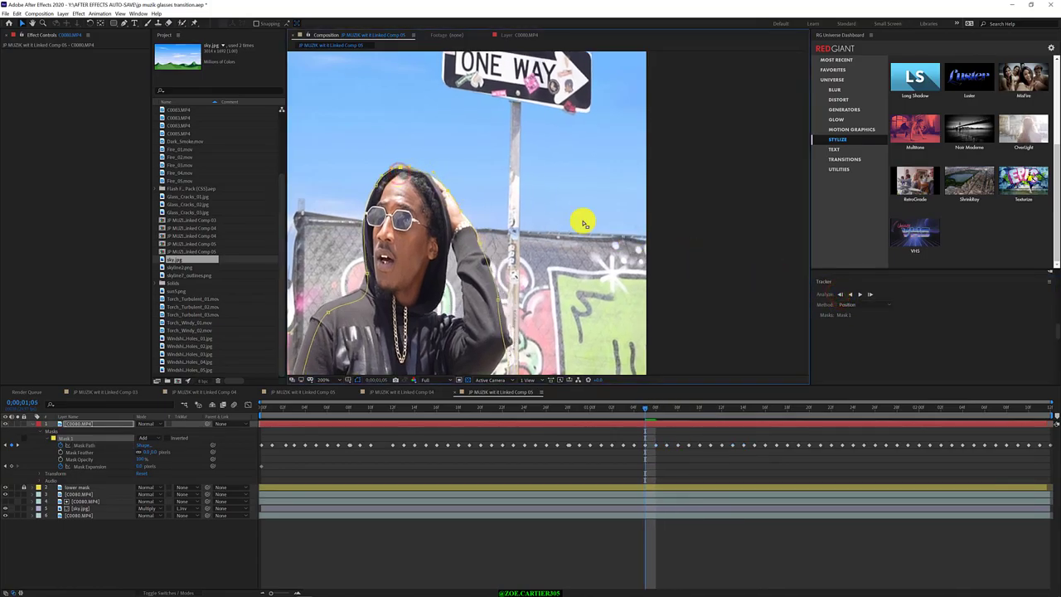
Step: Track the man's mask backward to 0;00;00;28 and pull its upper edge onto the hood
{"action": "left_click", "coordinate": [840, 294]}
{"action": "left_click", "coordinate": [840, 293]}
{"action": "left_click", "coordinate": [840, 294]}
{"action": "left_click", "coordinate": [840, 294]}
{"action": "left_click", "coordinate": [840, 294]}
{"action": "left_click", "coordinate": [840, 293]}
{"action": "left_click", "coordinate": [840, 294]}
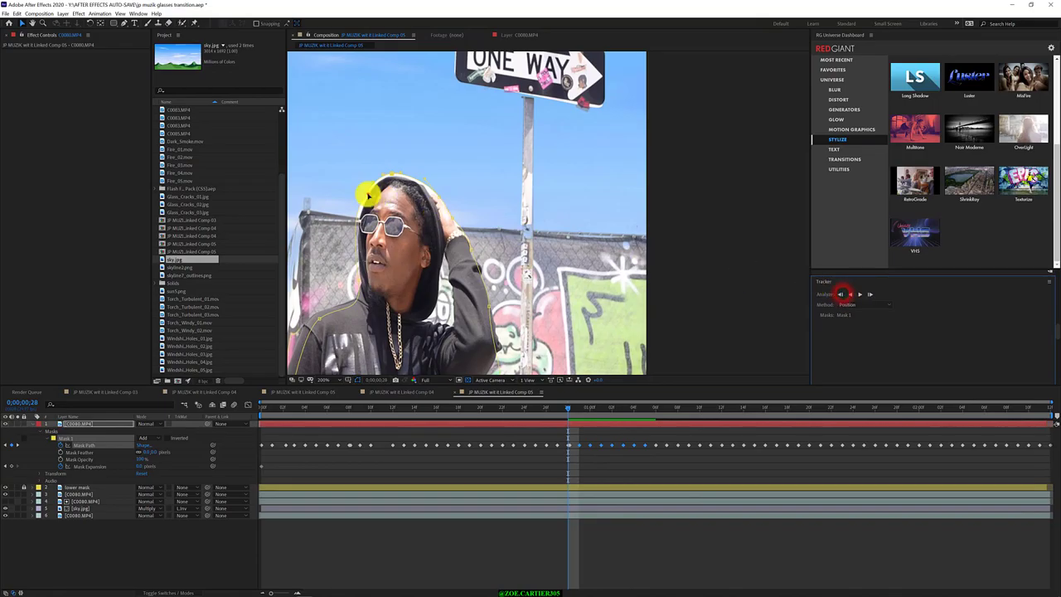
{"action": "left_click", "coordinate": [390, 175]}
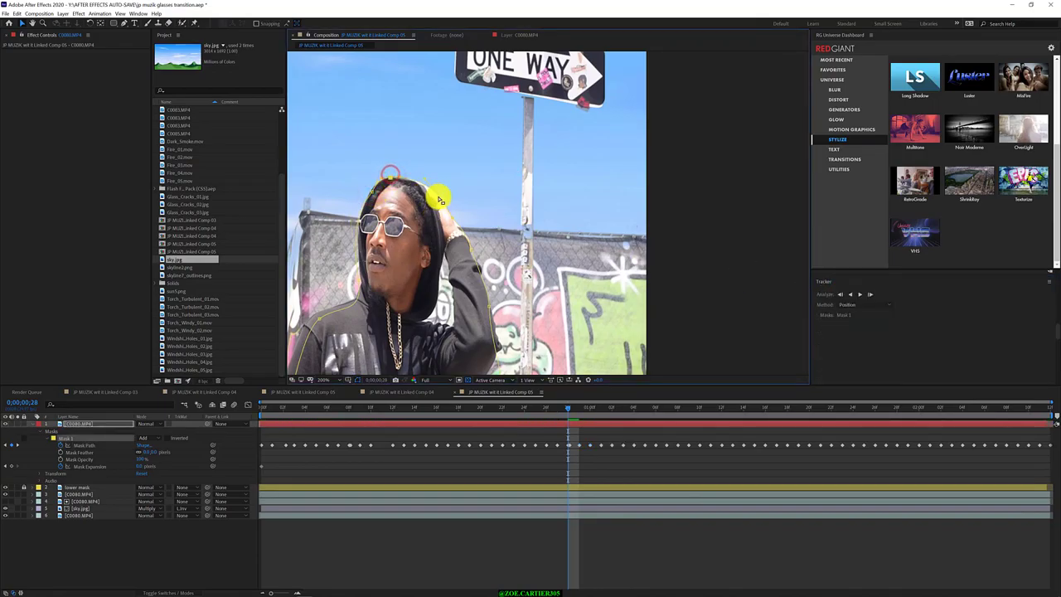
Step: Track the man's mask backward to 0;00;00;23, correcting the hand area at 0;00;00;25 and the hood at 0;00;00;23
{"action": "left_click", "coordinate": [840, 294]}
{"action": "left_click", "coordinate": [840, 294]}
{"action": "left_click", "coordinate": [840, 293]}
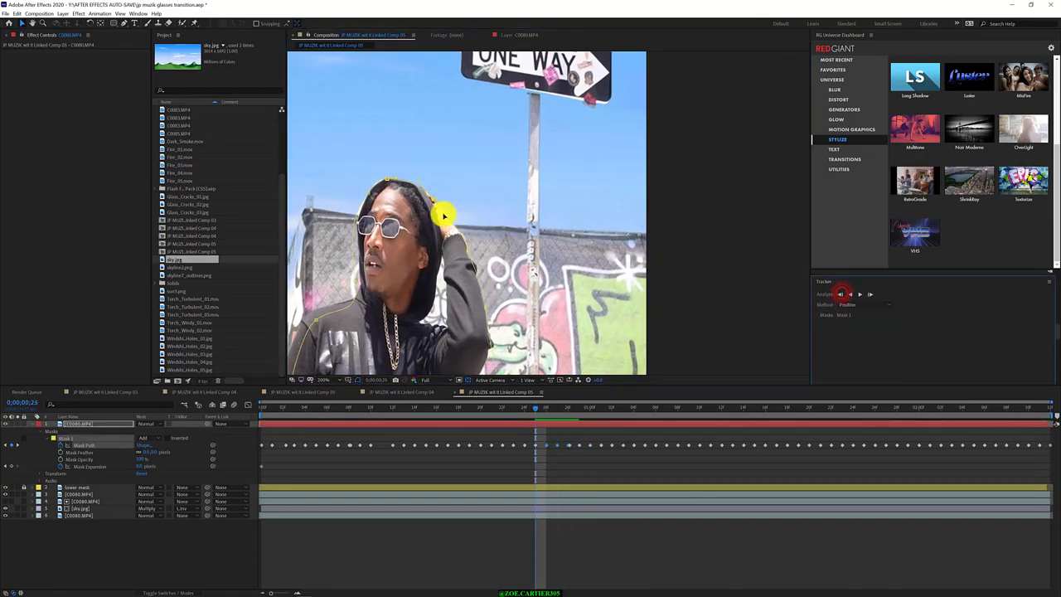
{"action": "left_click", "coordinate": [443, 213]}
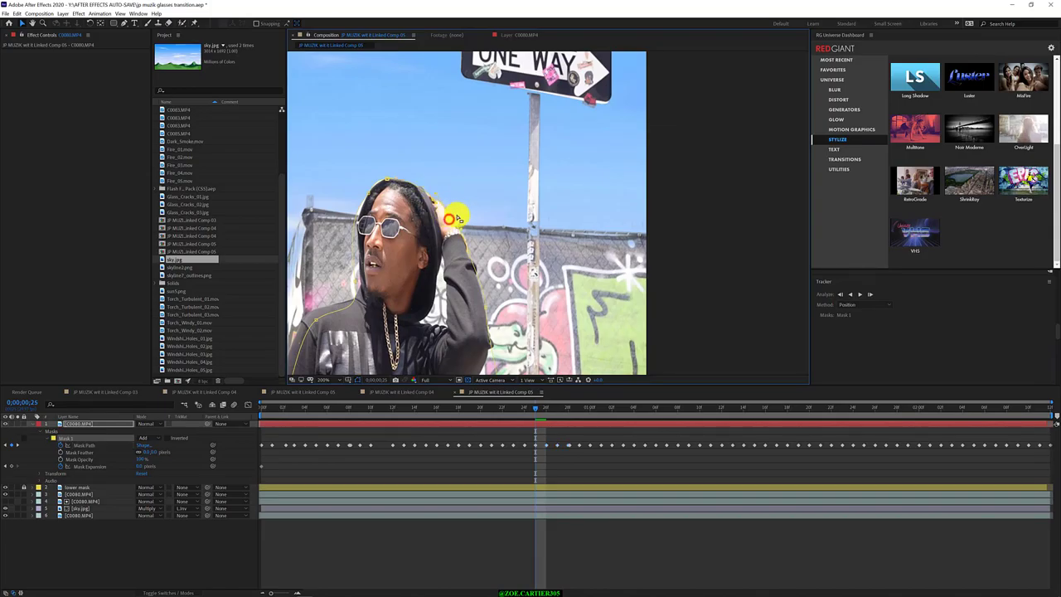
{"action": "left_click", "coordinate": [840, 294]}
{"action": "left_click", "coordinate": [840, 294]}
{"action": "left_click", "coordinate": [368, 193]}
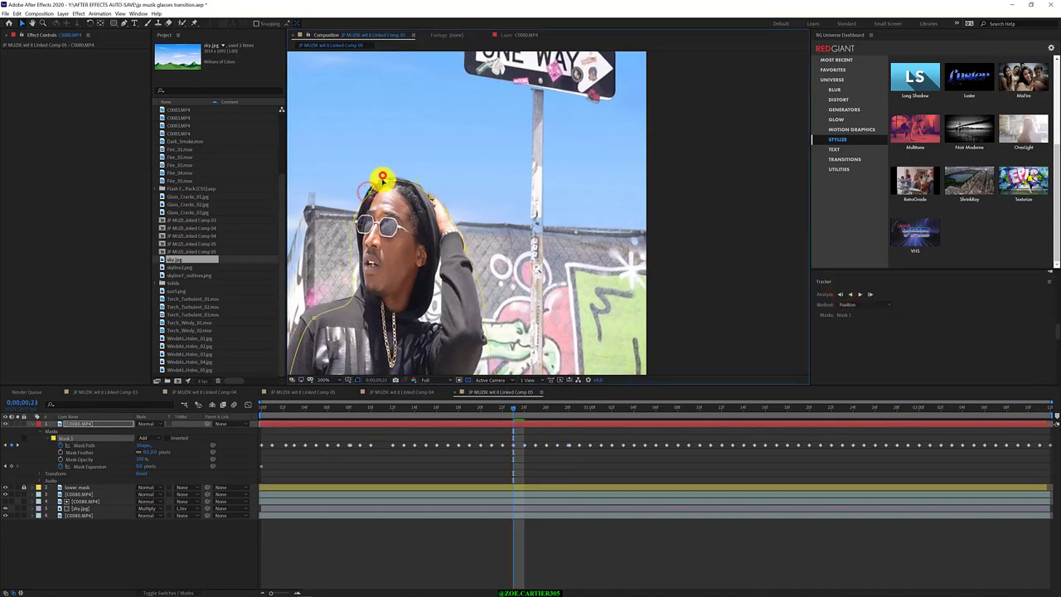
Step: Track the man's mask backward to 0;00;00;19, refitting the hood outline at 0;00;00;21 and 0;00;00;19
{"action": "left_click", "coordinate": [840, 294]}
{"action": "left_click", "coordinate": [840, 294]}
{"action": "left_click", "coordinate": [366, 184]}
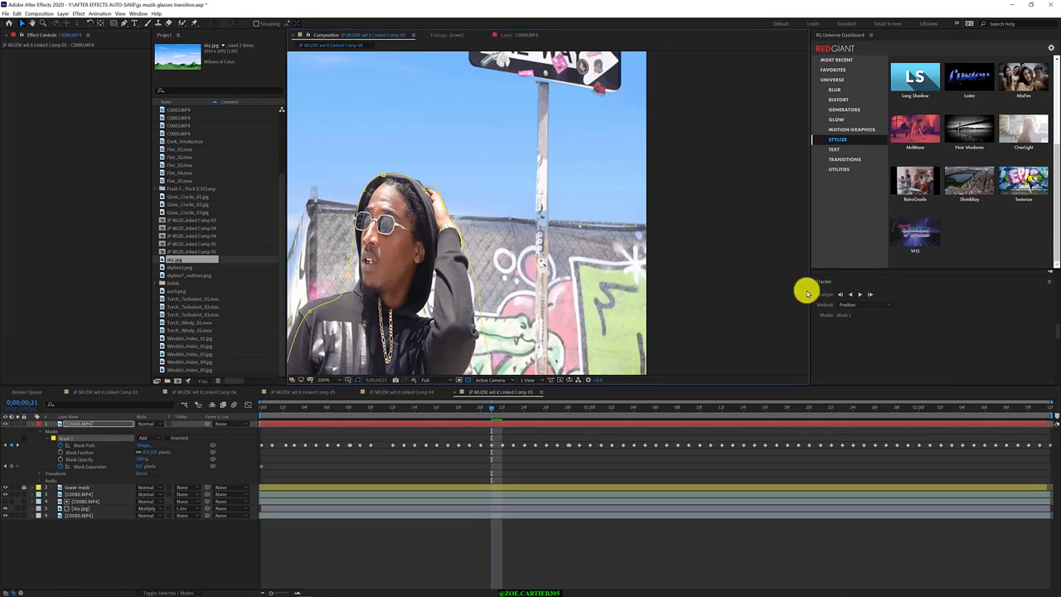
{"action": "left_click", "coordinate": [840, 293]}
{"action": "left_click", "coordinate": [840, 293]}
{"action": "left_click", "coordinate": [361, 190]}
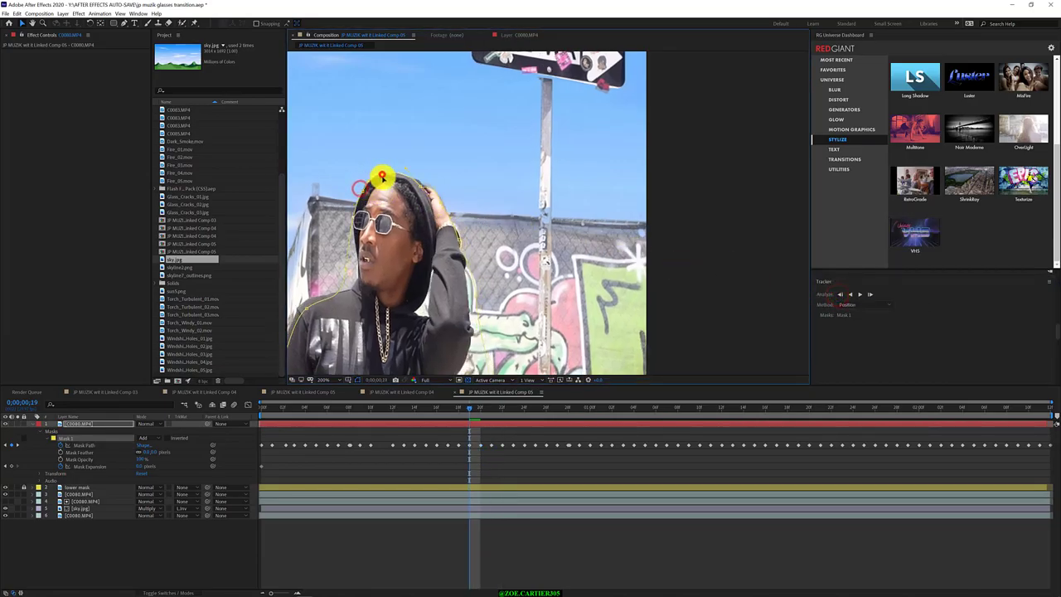
Step: Track the man's mask backward to 0;00;00;15 and refit its points over the top of the hood
{"action": "left_click", "coordinate": [840, 294]}
{"action": "left_click", "coordinate": [840, 294]}
{"action": "left_click", "coordinate": [840, 293]}
{"action": "left_click", "coordinate": [840, 294]}
{"action": "left_click", "coordinate": [374, 176]}
{"action": "left_click", "coordinate": [374, 176]}
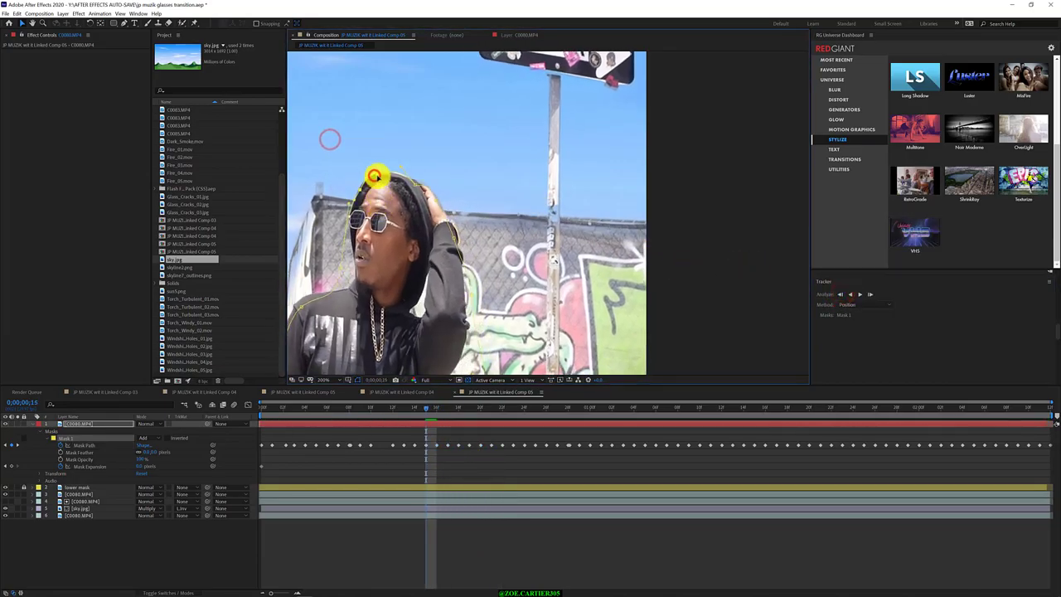
Step: Track the man's mask backward to 0;00;00;07, correcting the outline around his raised hand, arm and hood
{"action": "left_click", "coordinate": [839, 295]}
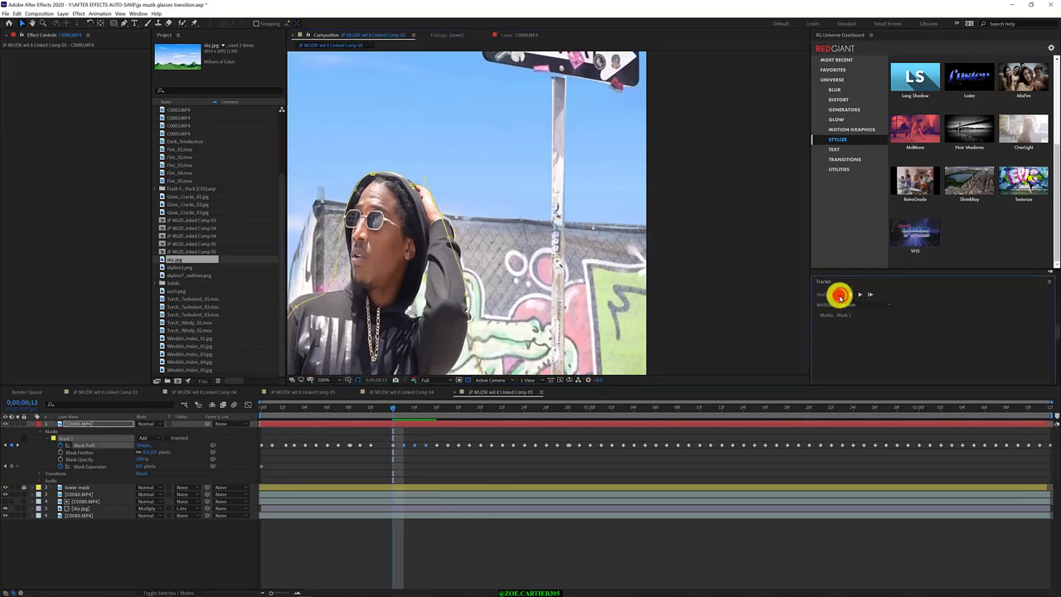
{"action": "left_click", "coordinate": [839, 294]}
{"action": "left_click", "coordinate": [838, 296]}
{"action": "left_click", "coordinate": [427, 199]}
{"action": "mouse_move", "coordinate": [443, 236]}
{"action": "left_mouse_down"}
{"action": "mouse_move", "coordinate": [460, 235]}
{"action": "mouse_move", "coordinate": [455, 225]}
{"action": "left_mouse_up"}
{"action": "left_click", "coordinate": [840, 295]}
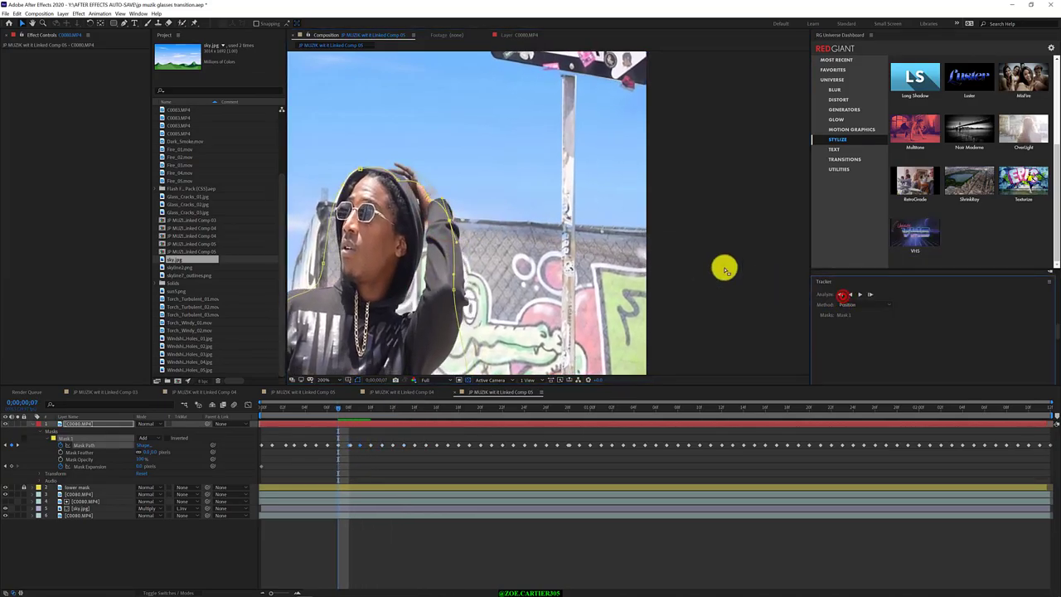
{"action": "left_click", "coordinate": [429, 193]}
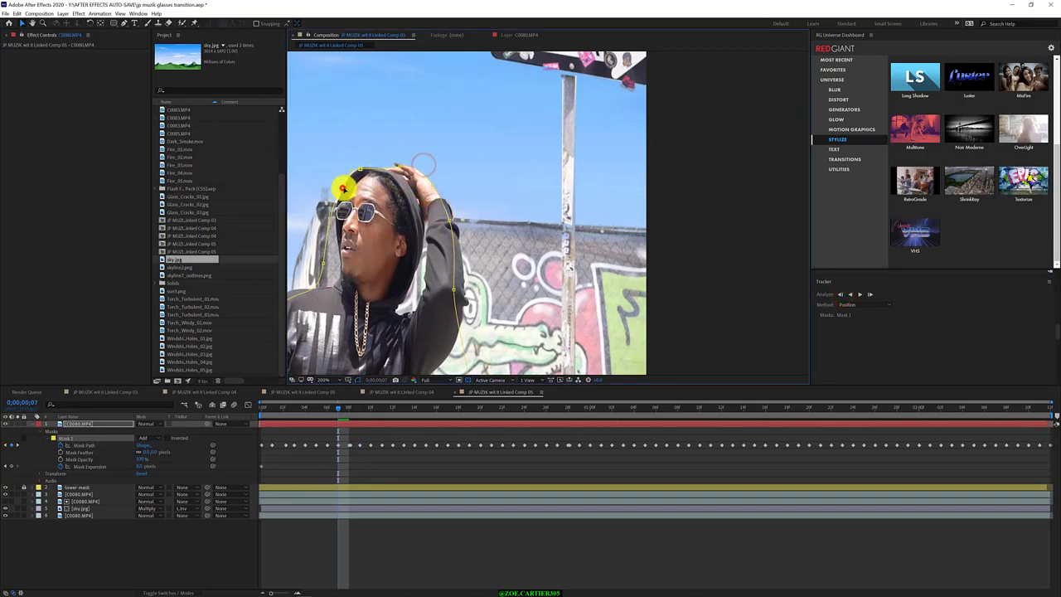
Step: Track the man's mask backward to 0;00;00;03, refitting it around the hand on his head at 0;00;00;05 and 0;00;00;03
{"action": "left_click", "coordinate": [840, 294]}
{"action": "left_click", "coordinate": [840, 294]}
{"action": "left_click", "coordinate": [396, 170]}
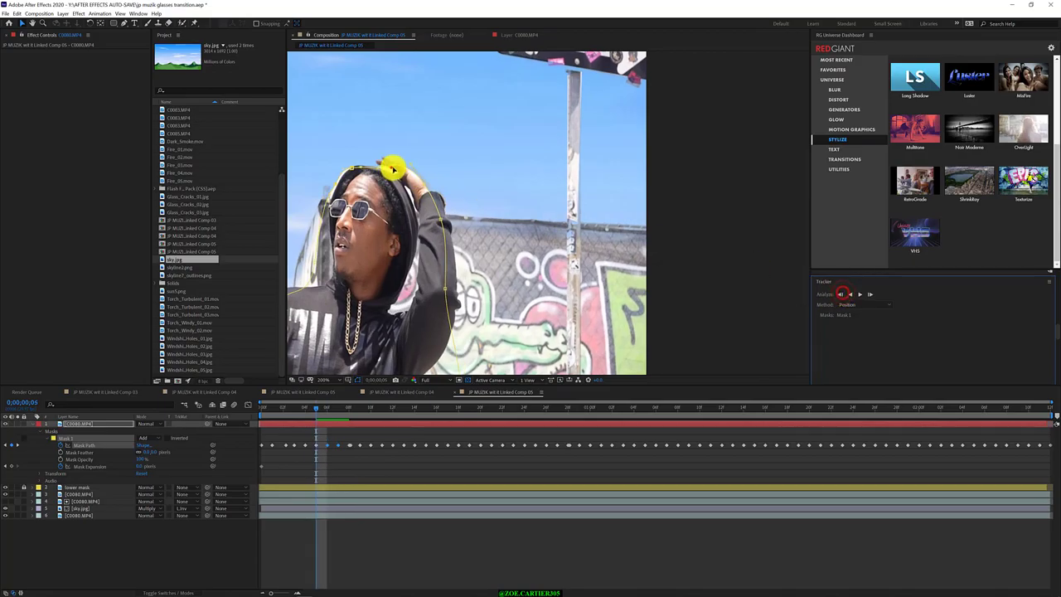
{"action": "left_click", "coordinate": [840, 294]}
{"action": "left_click", "coordinate": [840, 295]}
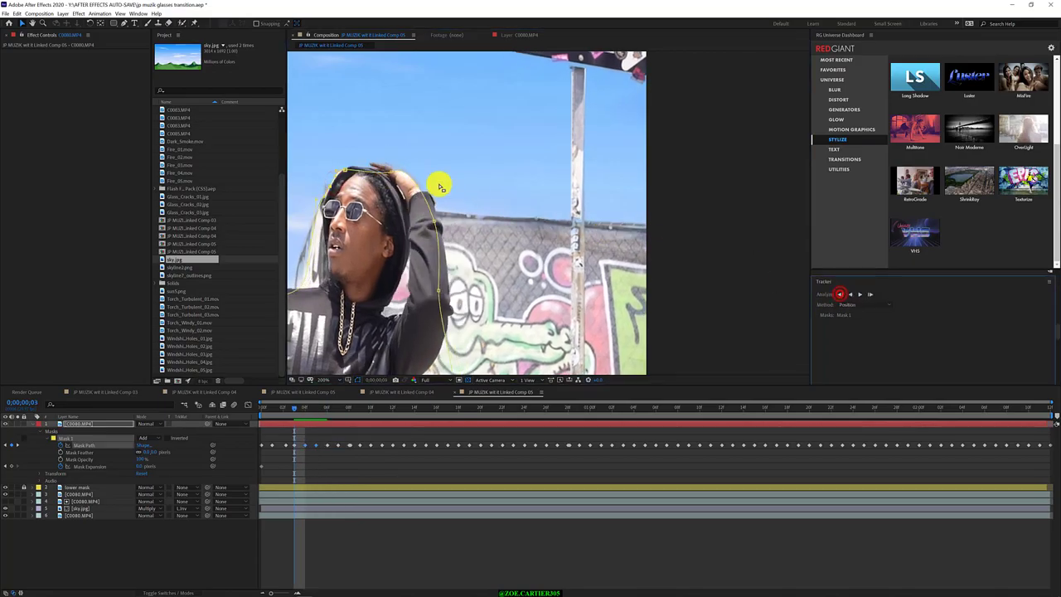
{"action": "left_click", "coordinate": [393, 169]}
Step: Finish tracking the man's mask backward to 0;00;00;00 and refit its points around his face and shoulder
{"action": "left_click", "coordinate": [839, 294]}
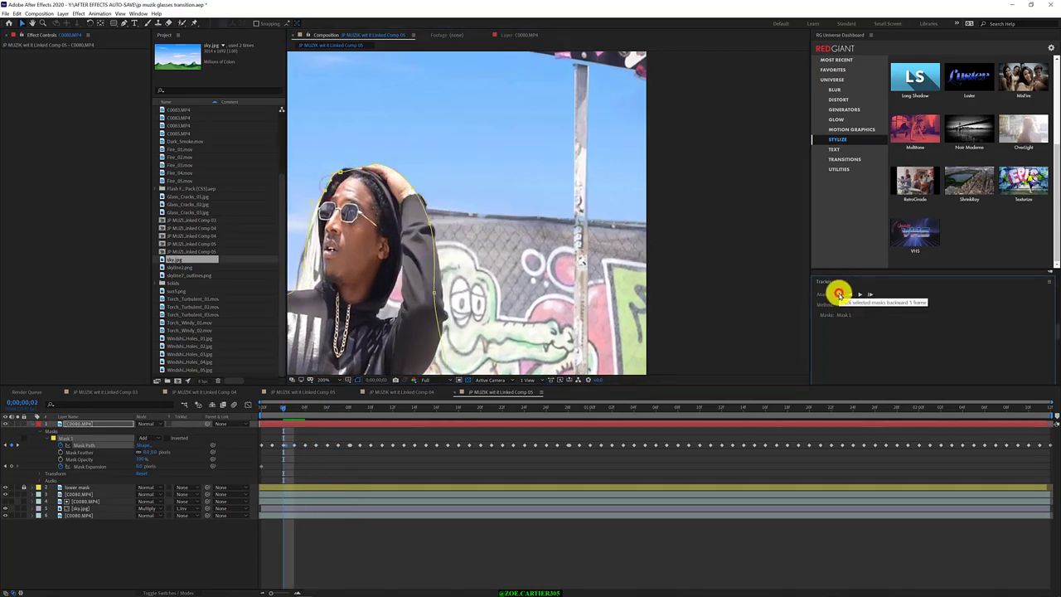
{"action": "left_click", "coordinate": [839, 295]}
{"action": "scroll", "coordinate": [398, 230], "scroll_direction": "down", "scroll_amount": 1}
{"action": "scroll", "coordinate": [414, 247], "scroll_direction": "up", "scroll_amount": 1}
{"action": "mouse_move", "coordinate": [398, 230]}
{"action": "left_mouse_down"}
{"action": "mouse_move", "coordinate": [440, 248]}
{"action": "mouse_move", "coordinate": [400, 245]}
{"action": "left_mouse_up"}
{"action": "left_click", "coordinate": [843, 294]}
{"action": "mouse_move", "coordinate": [380, 310]}
{"action": "left_mouse_down"}
{"action": "mouse_move", "coordinate": [401, 313]}
{"action": "mouse_move", "coordinate": [392, 315]}
{"action": "left_mouse_up"}
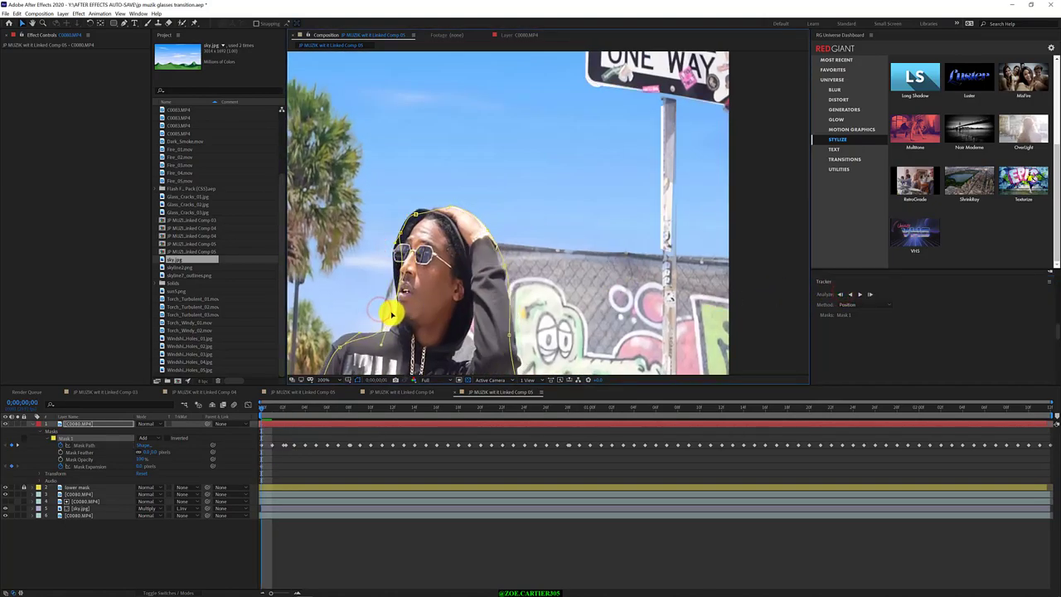
Step: Deselect the mask and review the whole composite across the timeline from the first frame
{"action": "left_click", "coordinate": [870, 294]}
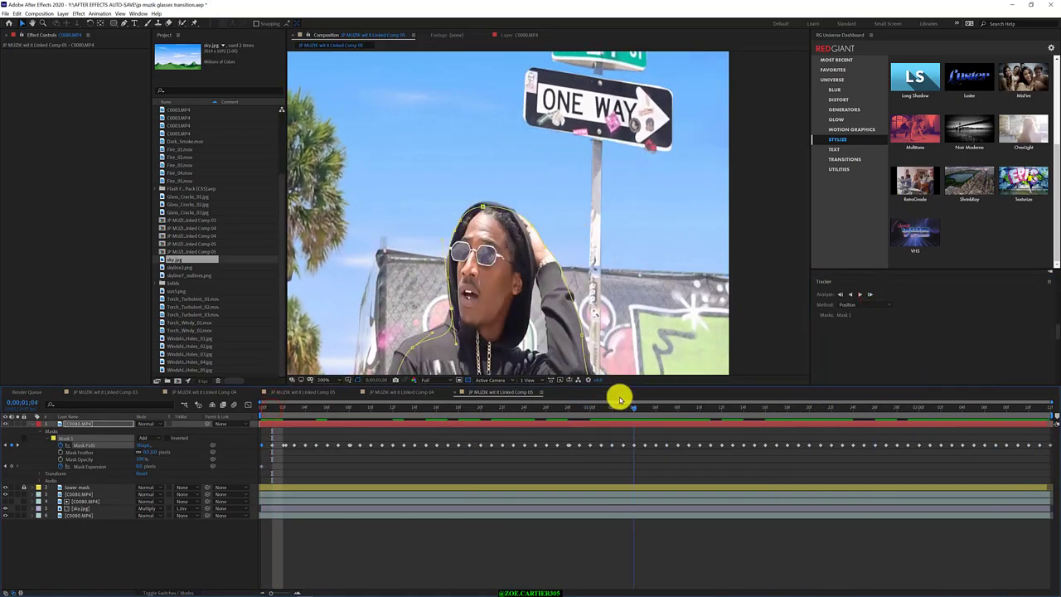
{"action": "scroll", "coordinate": [410, 311], "scroll_direction": "down", "scroll_amount": 2}
{"action": "left_click", "coordinate": [446, 340]}
{"action": "left_click", "coordinate": [320, 311]}
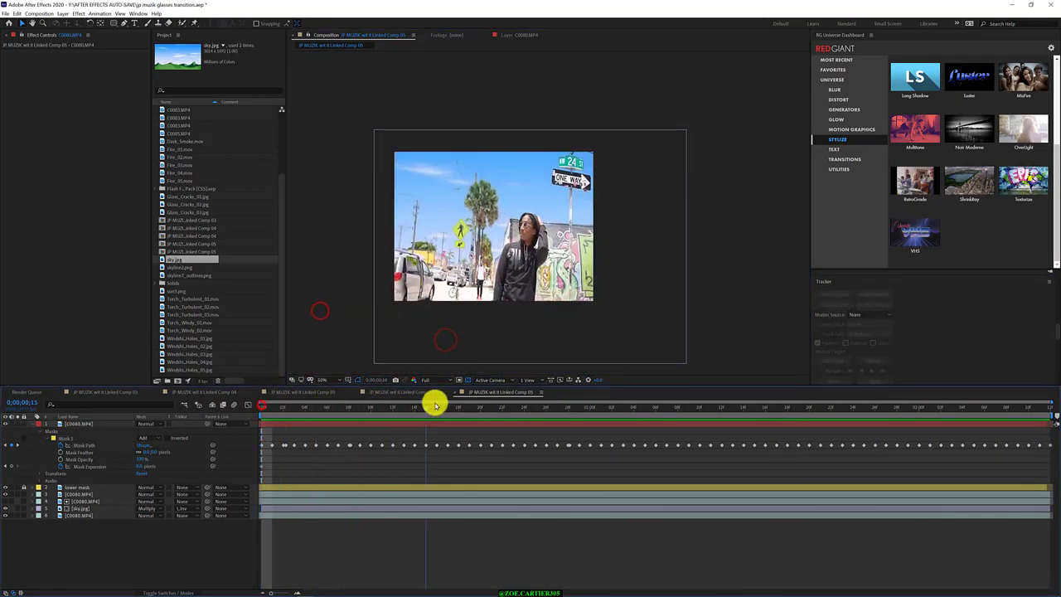